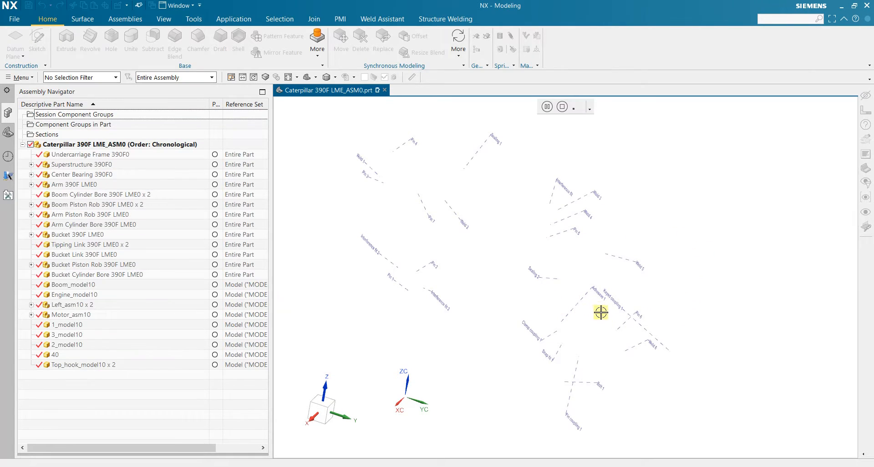
middle_click_drag(641, 317, 717, 317)
scroll(606, 318, "up", 1)
left_click(163, 19)
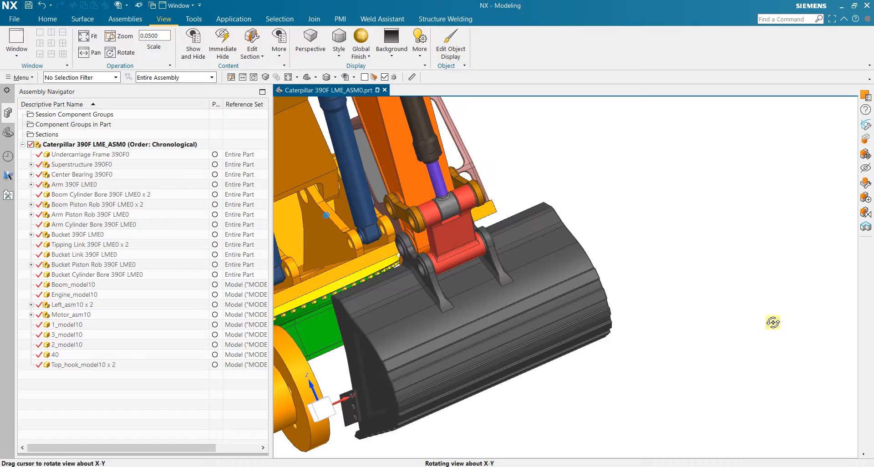
mouse_move(774, 322)
middle_mouse_down()
mouse_move(753, 326)
mouse_move(812, 325)
mouse_move(826, 336)
mouse_move(781, 310)
mouse_move(599, 380)
middle_mouse_up()
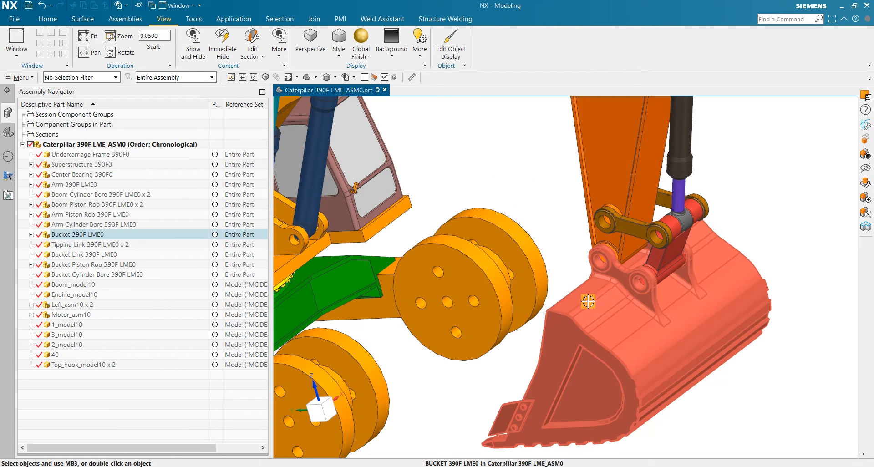
left_click(589, 301)
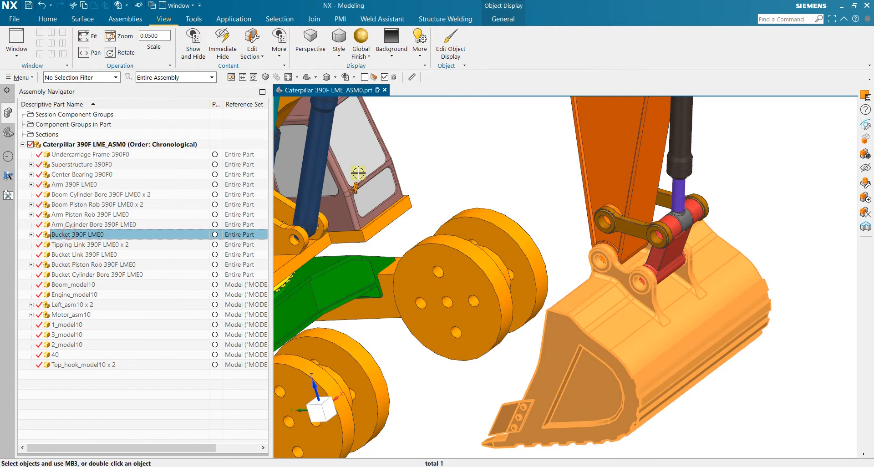
key("Escape")
- Create a cylindrical joint between the cab-side superstructure bracket hole and the lower eye of the boom cylinder bore, reversing the first axis direction
left_click(125, 19)
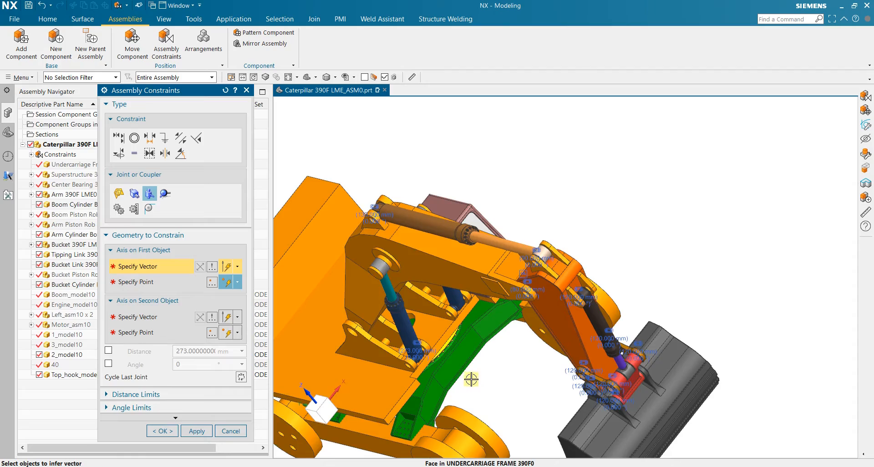
middle_click_drag(469, 374, 487, 342)
scroll(455, 330, "up", 7)
scroll(484, 323, "down", 4)
scroll(361, 357, "up", 4)
scroll(460, 341, "up", 2)
scroll(487, 341, "down", 2)
left_click(354, 372)
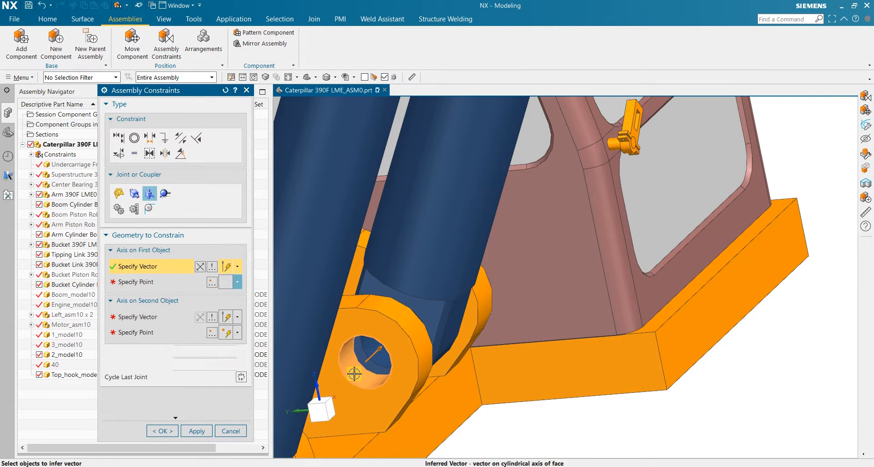
left_click(358, 361)
scroll(364, 360, "up", 3)
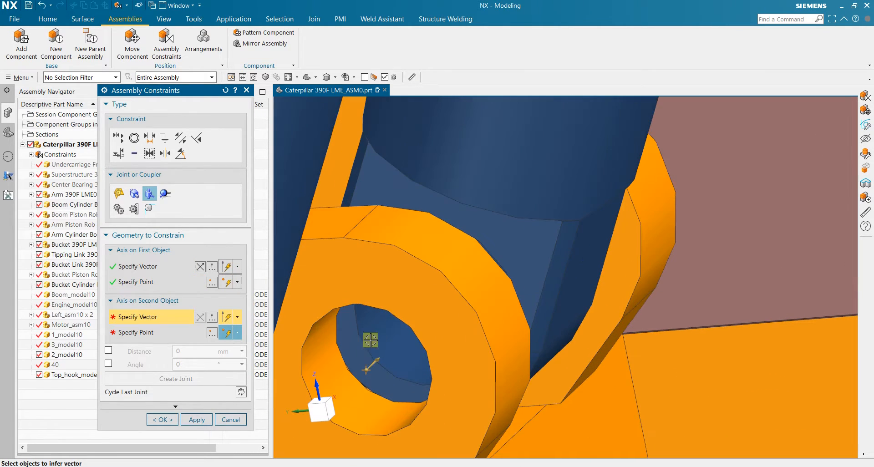
left_click(376, 334)
left_click(358, 338)
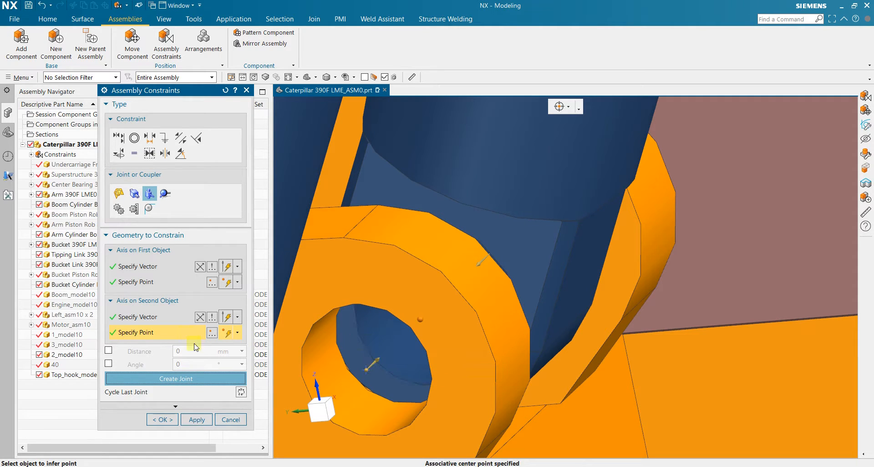
left_click(200, 266)
middle_click_drag(282, 316, 368, 355)
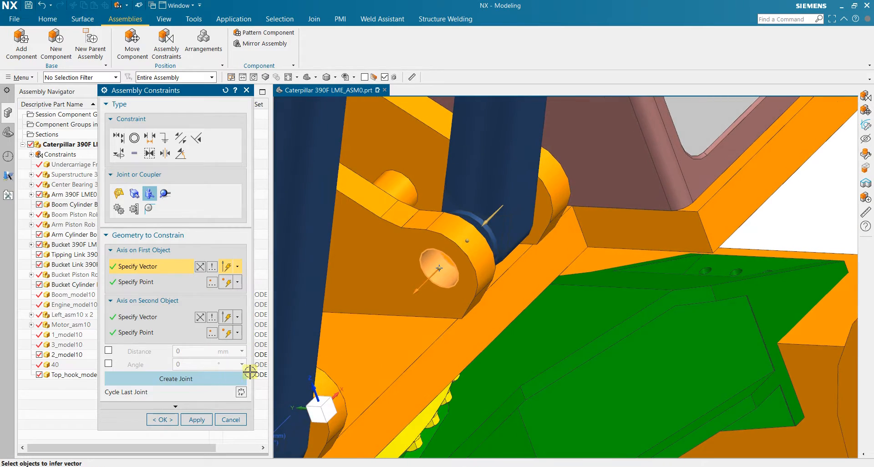
left_click(202, 378)
scroll(465, 361, "down", 6)
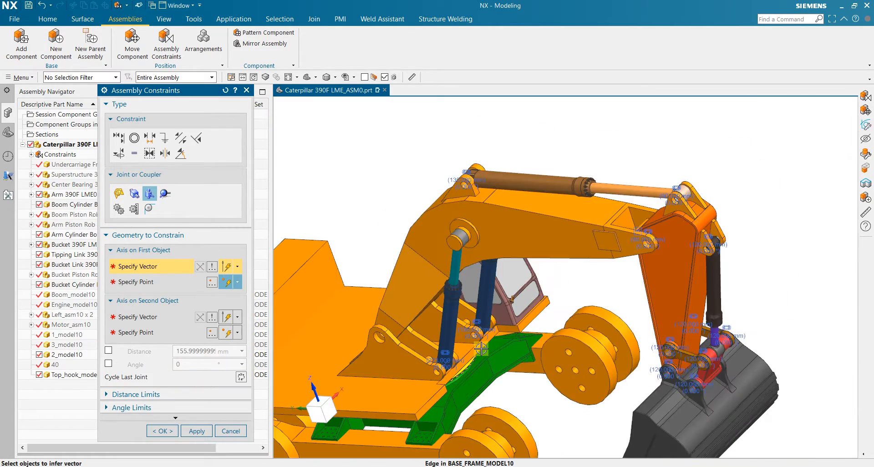
- Create a cylindrical joint between the base hook bracket hole nearest the boom cylinder and the boom foot bore inside it
middle_click_drag(507, 357, 553, 353)
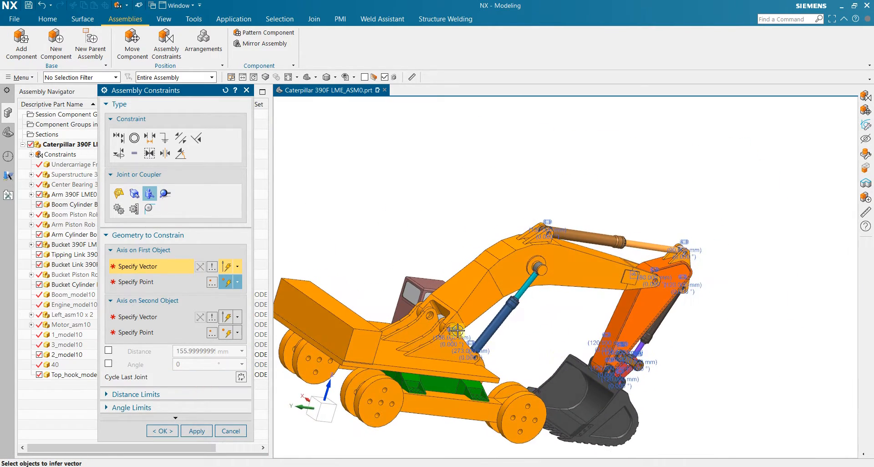
scroll(455, 333, "up", 6)
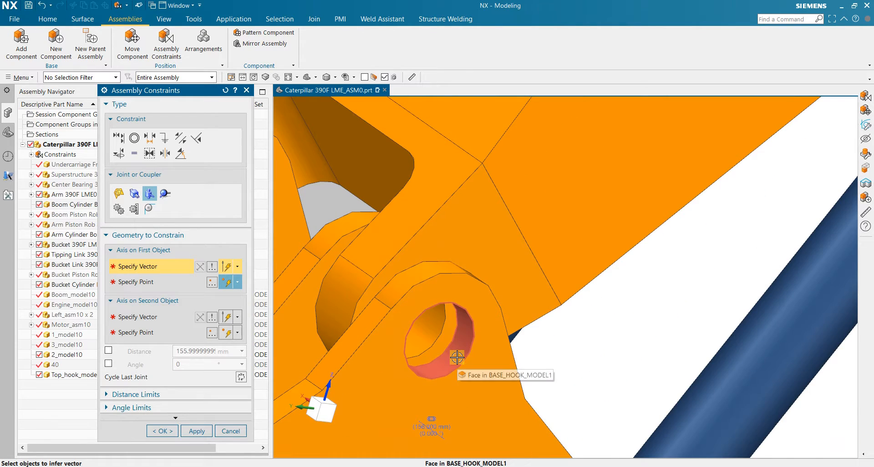
left_click(458, 358)
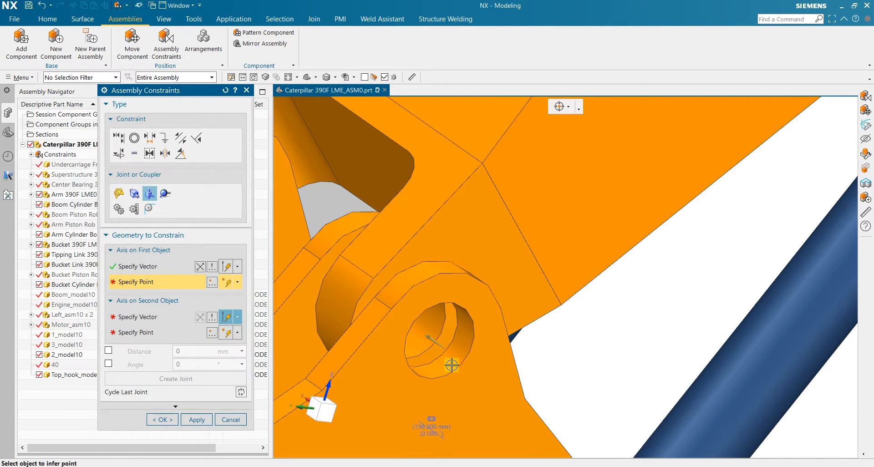
left_click(450, 365)
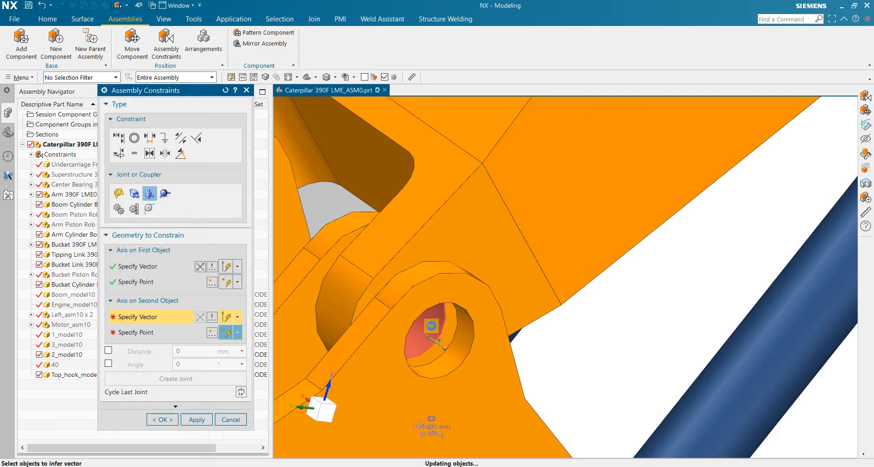
left_click(435, 328)
left_click(466, 354)
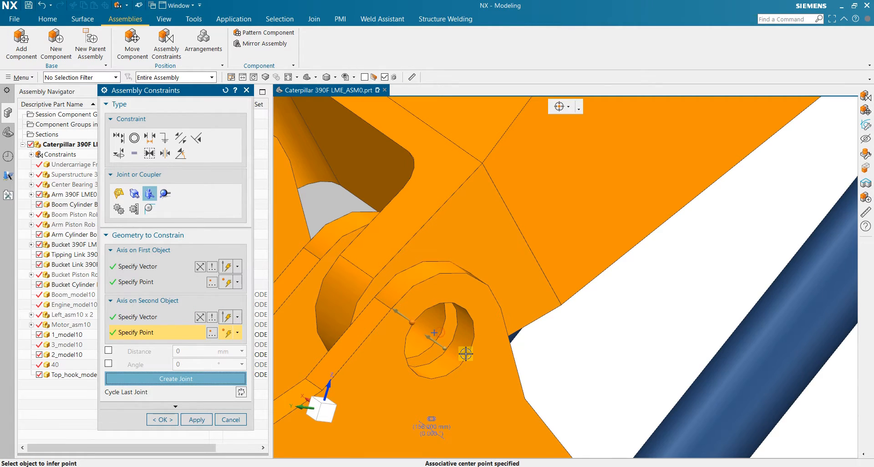
scroll(466, 353, "down", 4)
left_click(194, 379)
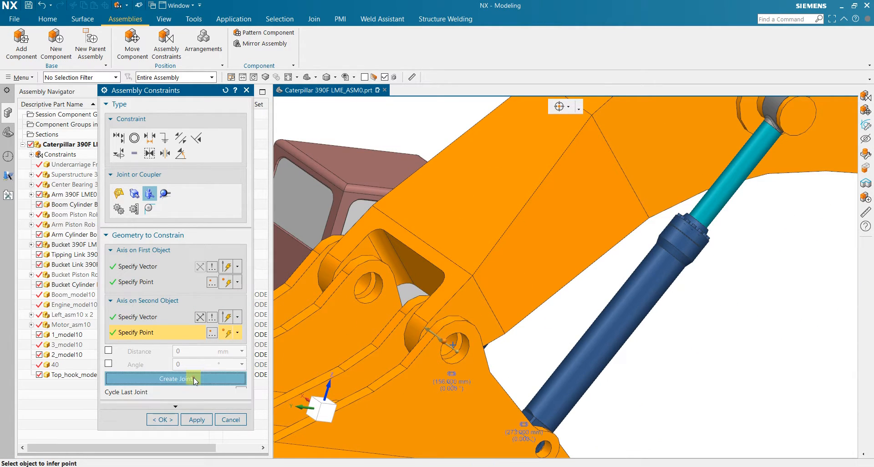
- Create a matching cylindrical joint at the adjacent base hook bracket hole and its boom foot bore, and finish the assembly constraints
scroll(362, 287, "up", 4)
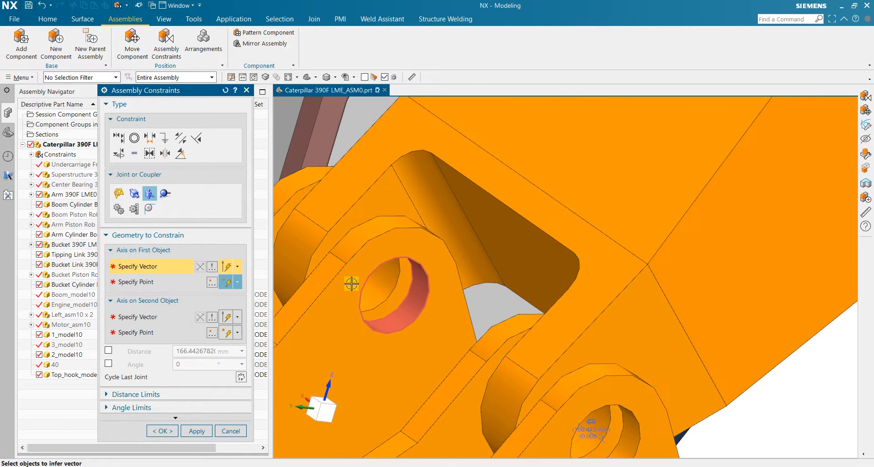
left_click(404, 310)
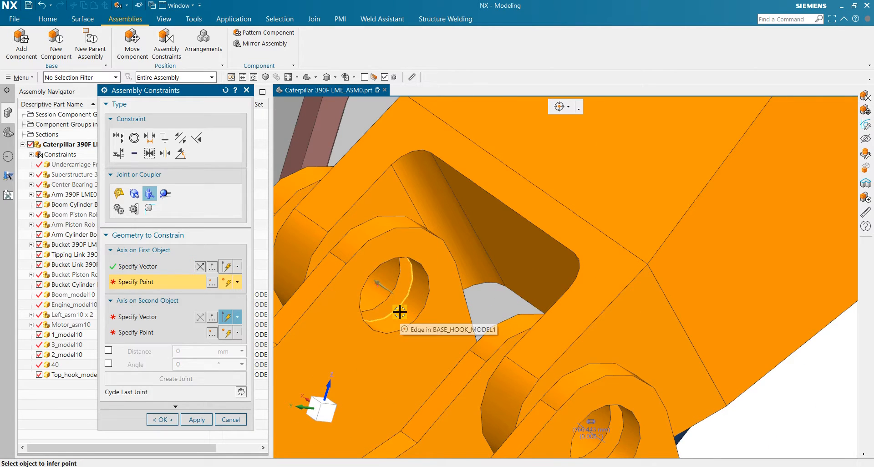
left_click(405, 326)
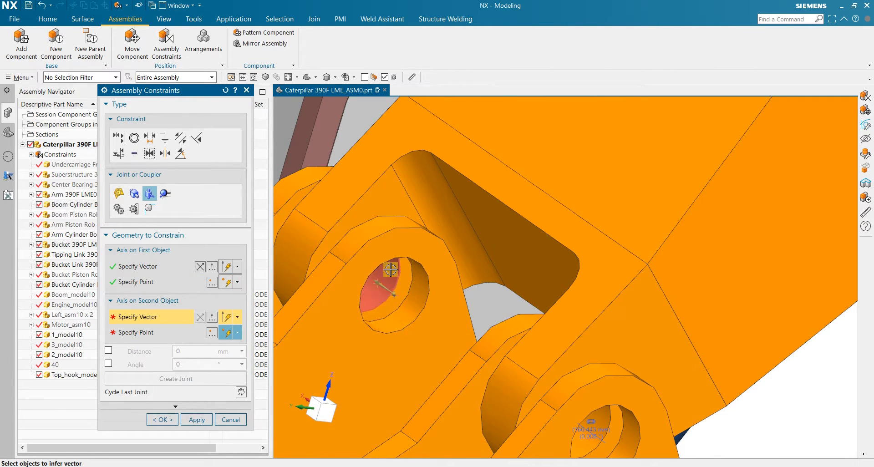
left_click(398, 287)
left_click(398, 280)
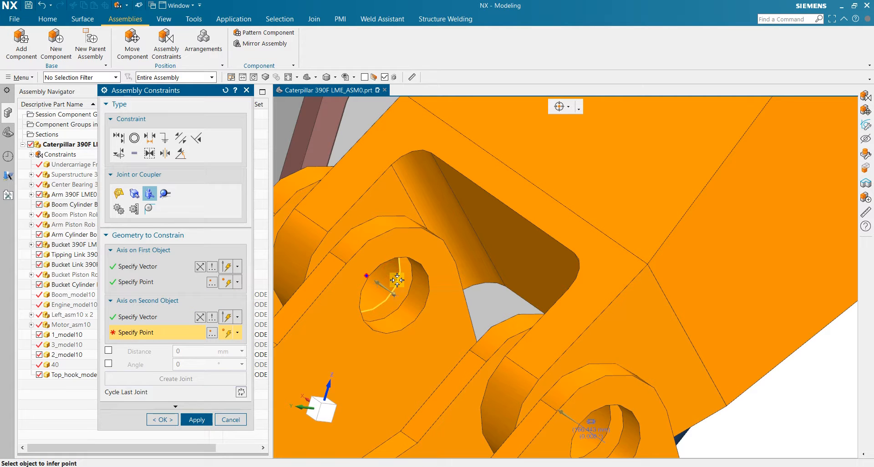
scroll(391, 319, "down", 4)
left_click(209, 379)
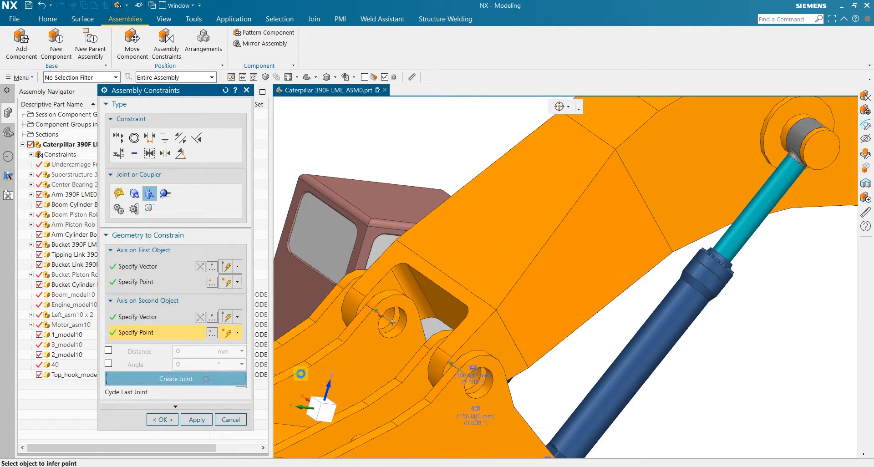
scroll(453, 289, "down", 4)
scroll(561, 318, "down", 3)
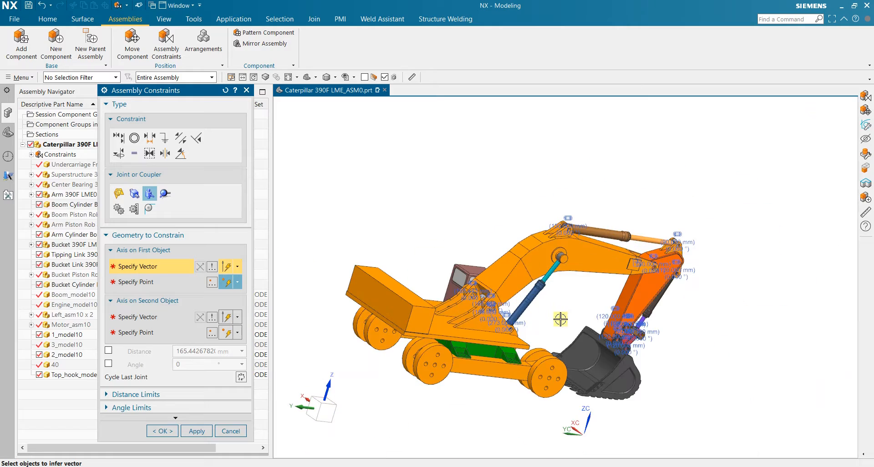
middle_click_drag(561, 319, 503, 324)
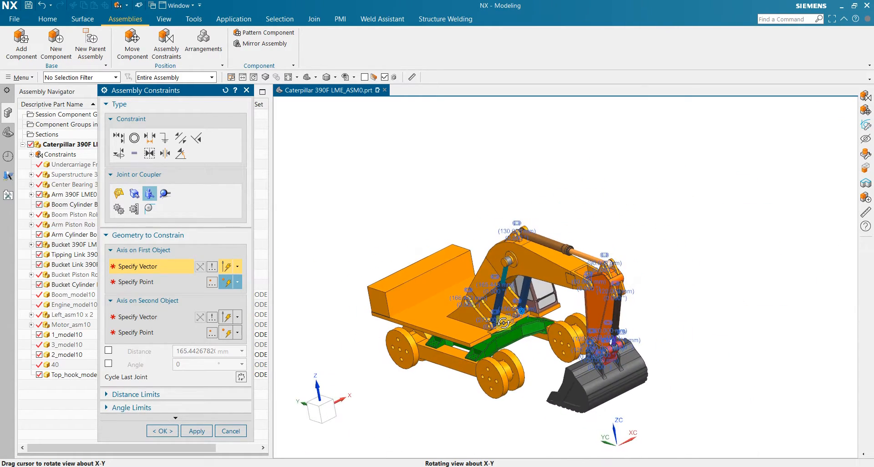
left_click(166, 432)
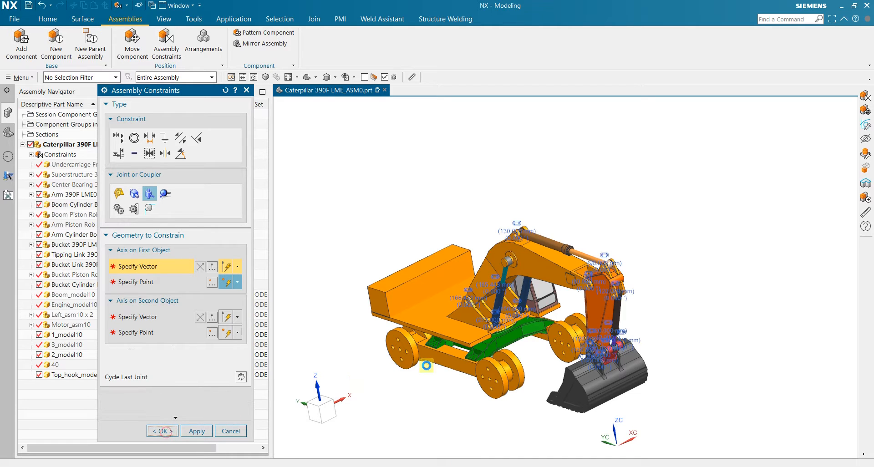
scroll(648, 322, "up", 5)
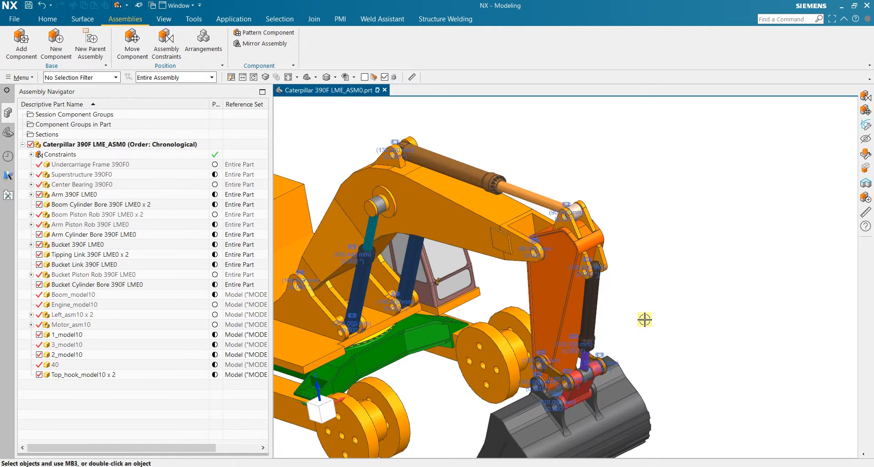
middle_click_drag(592, 318, 660, 291)
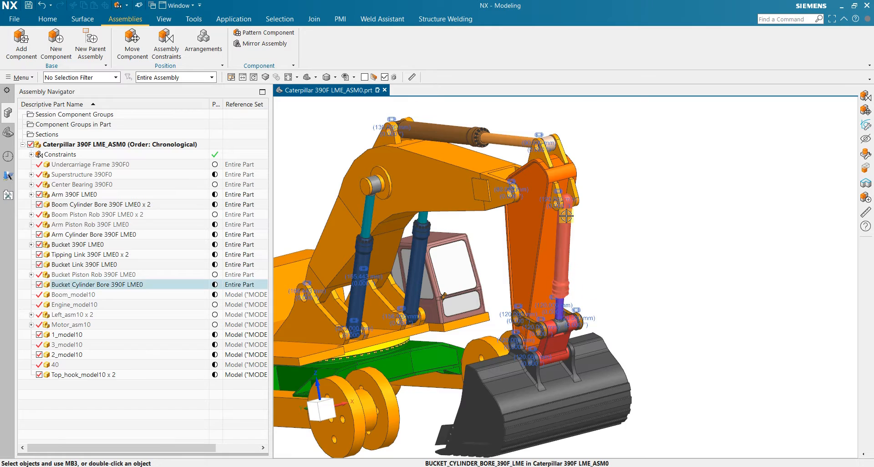
scroll(590, 293, "up", 4)
scroll(589, 309, "down", 2)
scroll(577, 346, "up", 1)
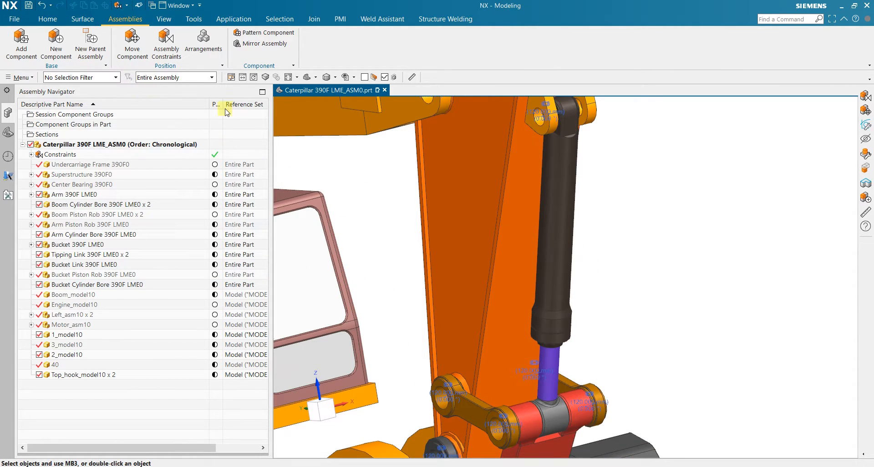
scroll(576, 235, "down", 4)
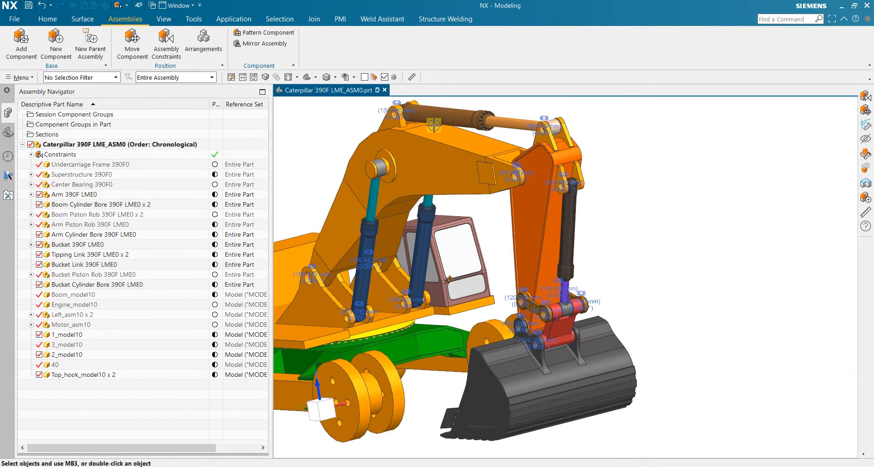
- Start a slider joint and define its first axis along the bucket cylinder bore, with the collar edge's arc center as the point
scroll(582, 221, "up", 2)
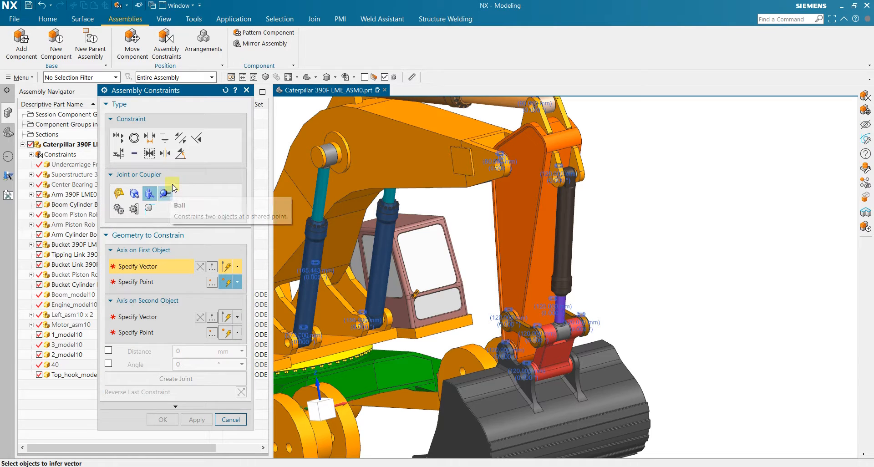
left_click(134, 193)
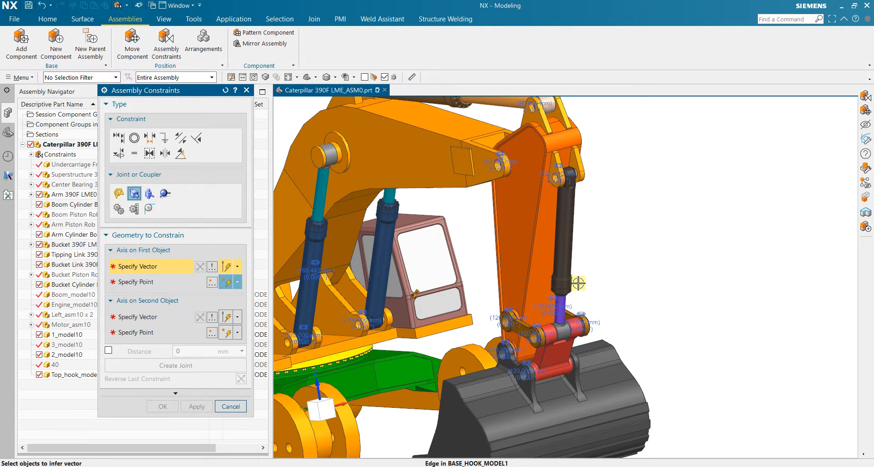
scroll(589, 274, "down", 3)
middle_click_drag(596, 277, 572, 275)
scroll(354, 280, "up", 3)
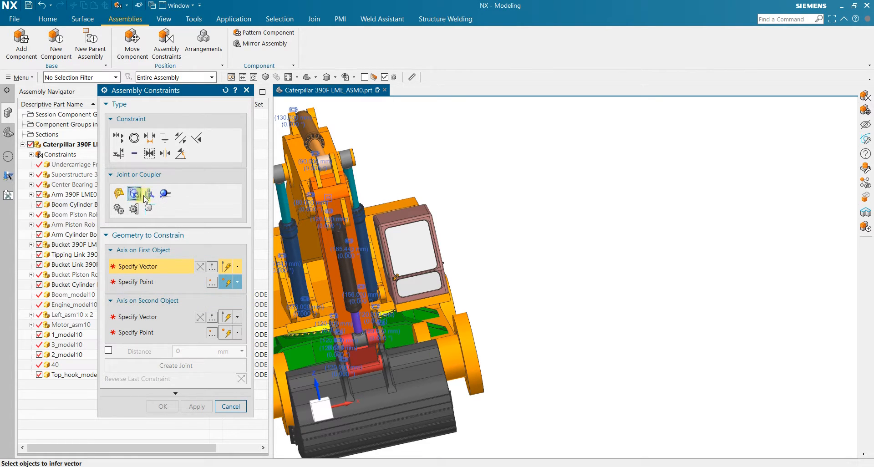
mouse_move(496, 232)
middle_mouse_down()
mouse_move(519, 221)
mouse_move(510, 227)
middle_mouse_up()
scroll(508, 239, "down", 4)
left_click(458, 253)
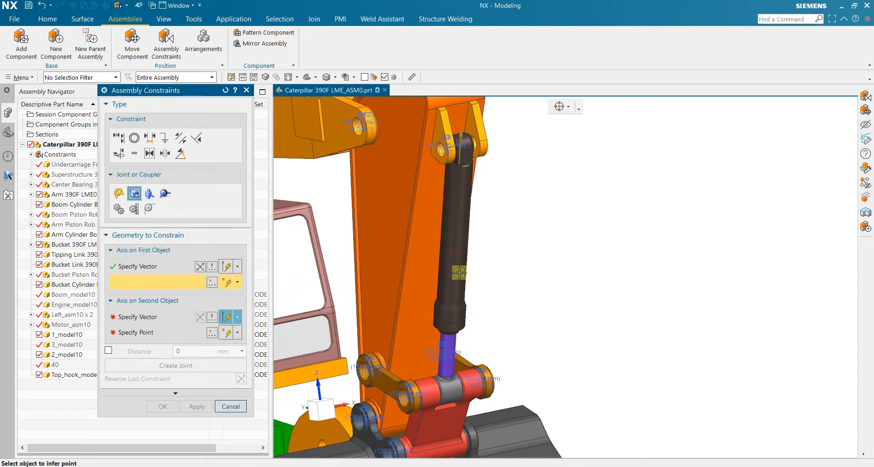
scroll(462, 314, "down", 2)
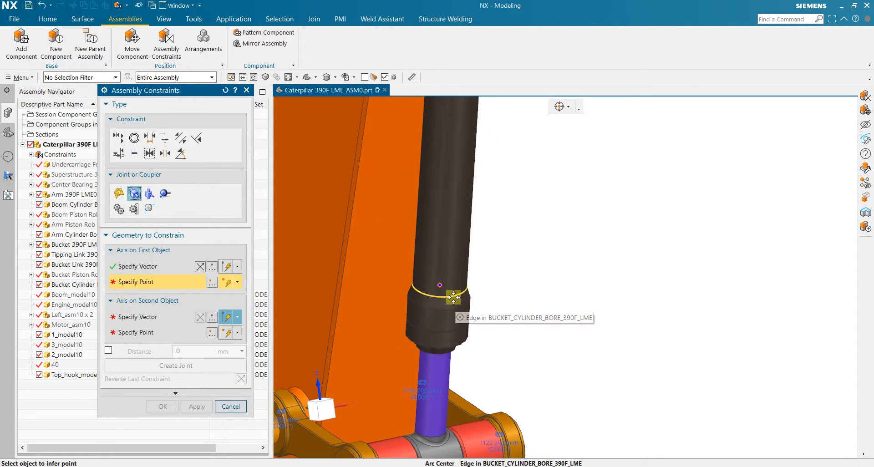
left_click(455, 300)
scroll(455, 305, "up", 2)
scroll(455, 304, "down", 2)
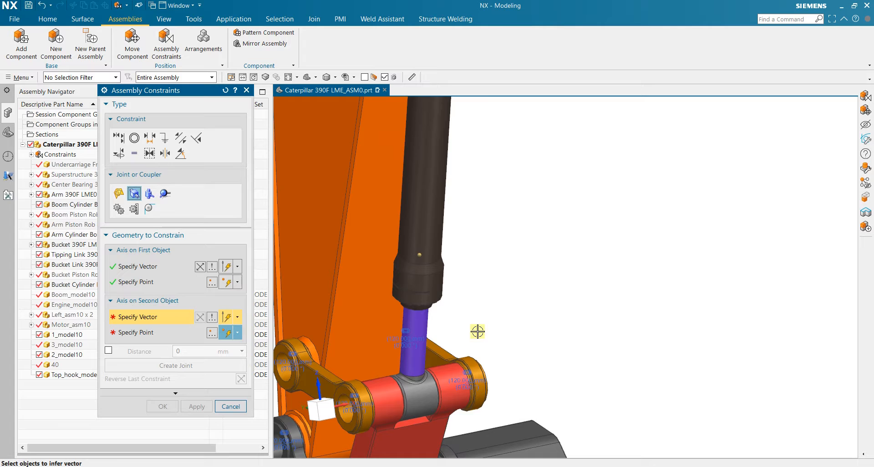
- Define the slider joint's second axis along the bucket piston rod, with the rod's eye-end edge center as the point
left_click(423, 326)
scroll(422, 376, "down", 2)
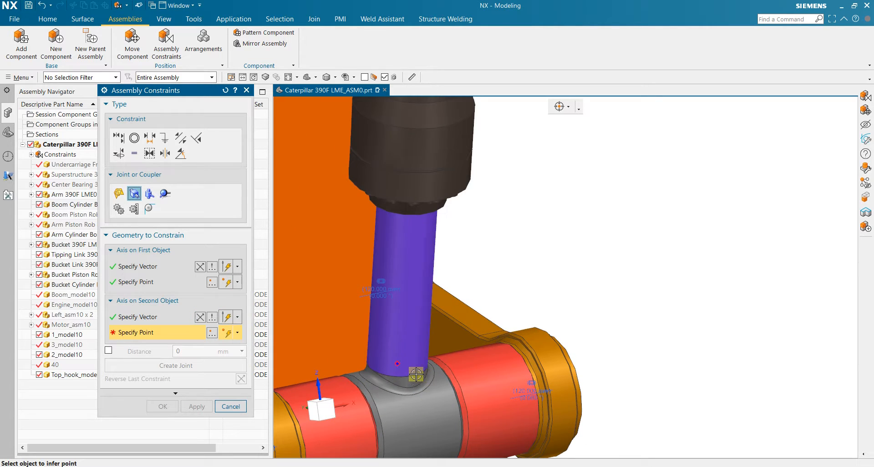
left_click(416, 374)
scroll(499, 335, "up", 3)
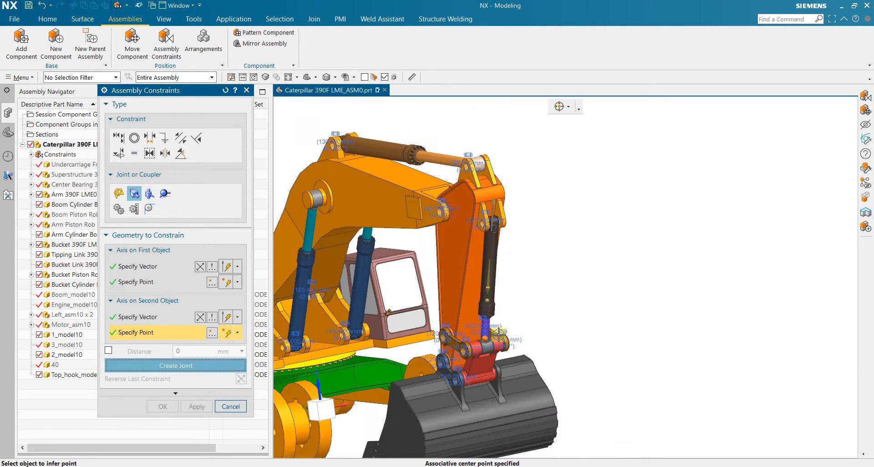
- Reverse the second axis direction and create the bucket cylinder slider joint
scroll(502, 287, "down", 2)
scroll(538, 279, "up", 2)
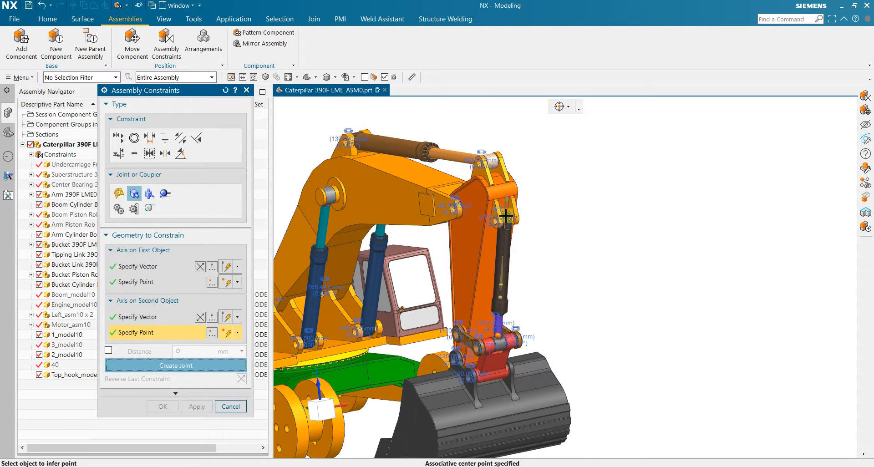
scroll(506, 217, "down", 2)
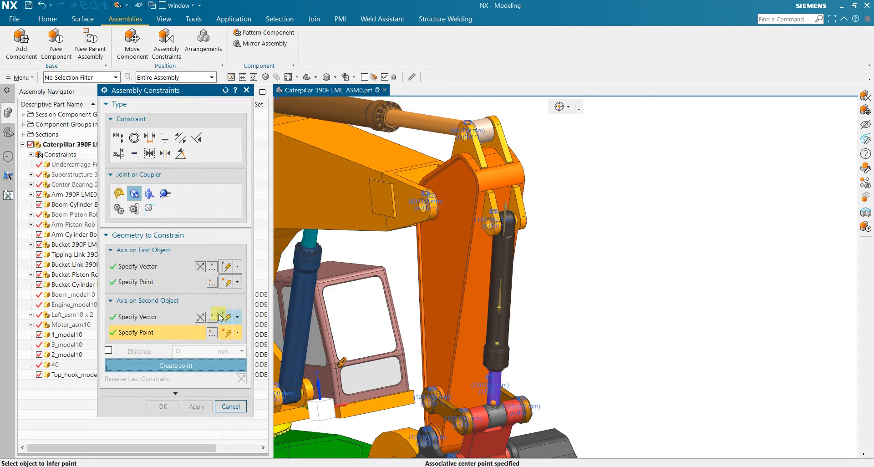
left_click(199, 317)
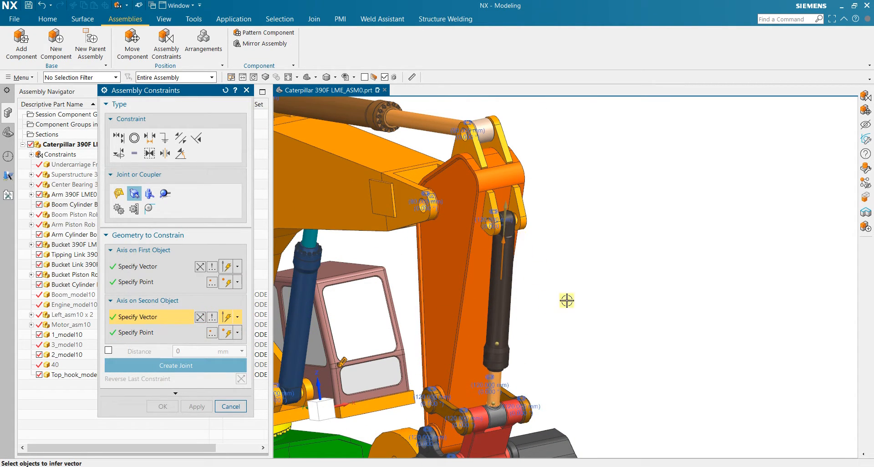
middle_click_drag(567, 301, 589, 291)
scroll(422, 342, "up", 2)
left_click(211, 367)
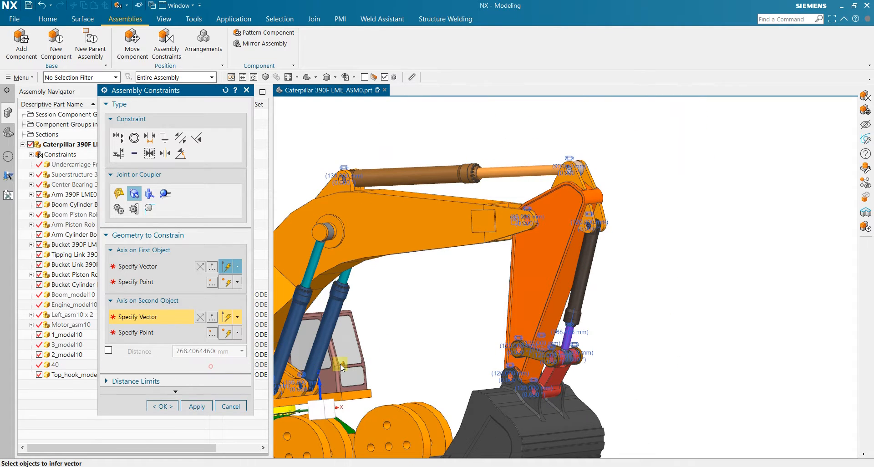
- Define the next slider joint's first axis along the arm cylinder bore, with the center of the edge at its collar as the point
left_click(343, 367)
middle_click_drag(499, 182, 534, 221)
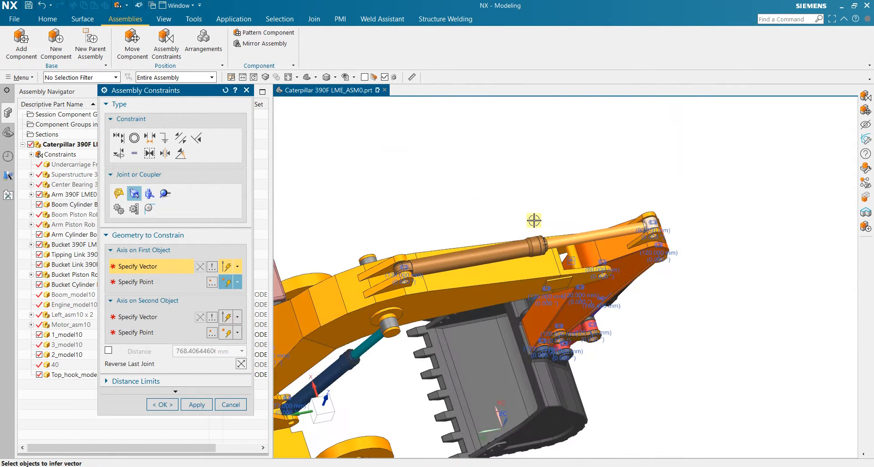
scroll(534, 221, "down", 2)
left_click(519, 274)
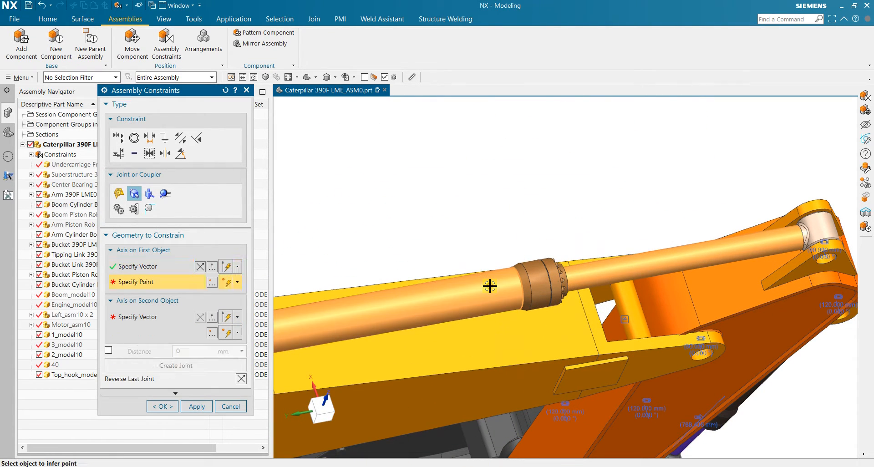
left_click(519, 274)
- Define the second axis along the arm piston rod, with the center of the rod's eye-end edge as the point
left_click(612, 272)
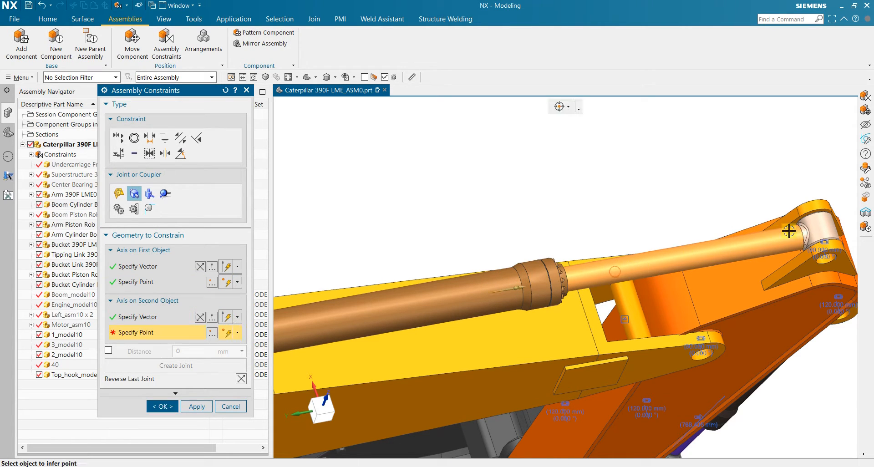
scroll(789, 231, "down", 3)
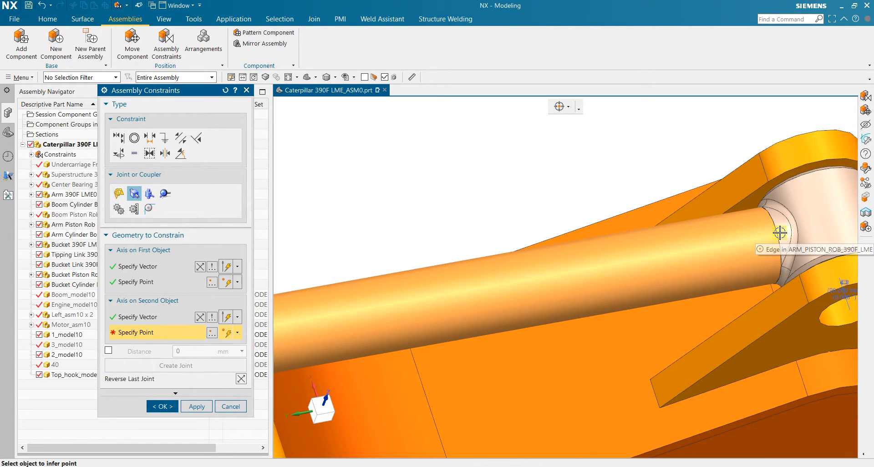
left_click(777, 233)
scroll(776, 232, "up", 5)
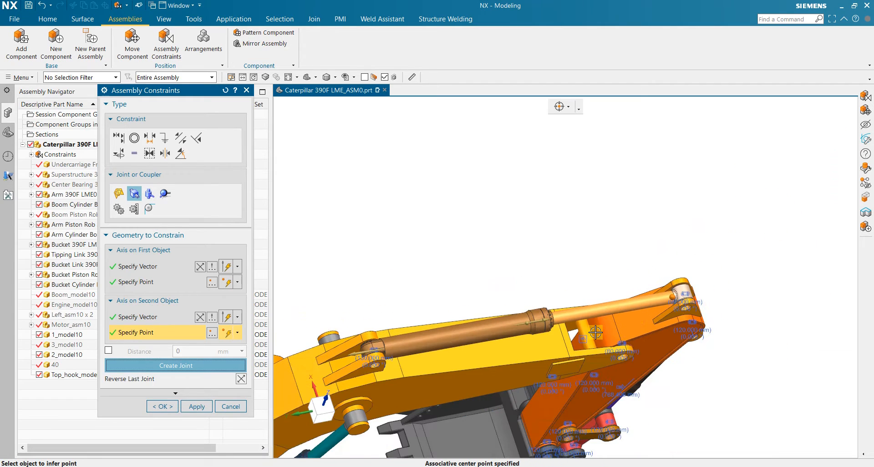
scroll(556, 341, "up", 3)
scroll(573, 352, "up", 2)
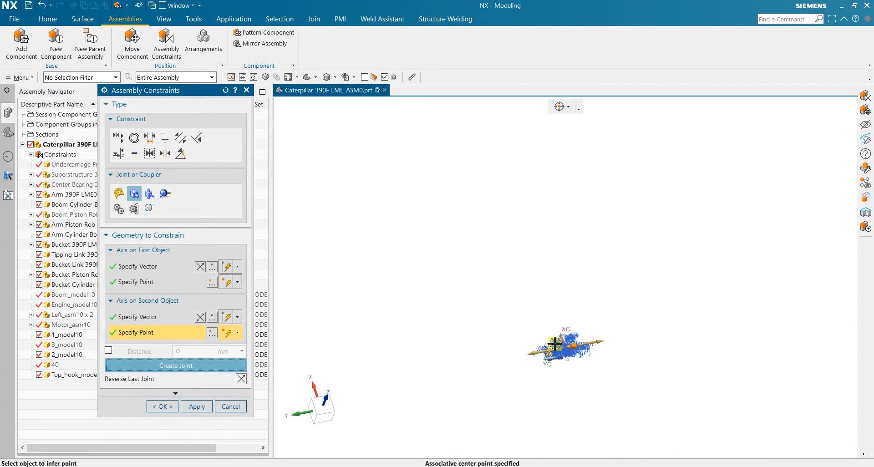
- Reverse the first axis direction and create the arm cylinder slider joint
left_click(198, 268)
scroll(599, 343, "down", 2)
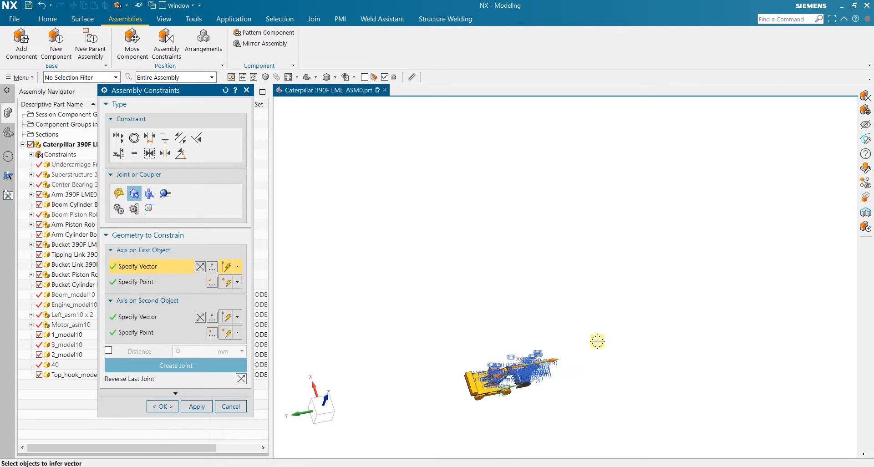
scroll(512, 378, "down", 2)
scroll(513, 378, "down", 4)
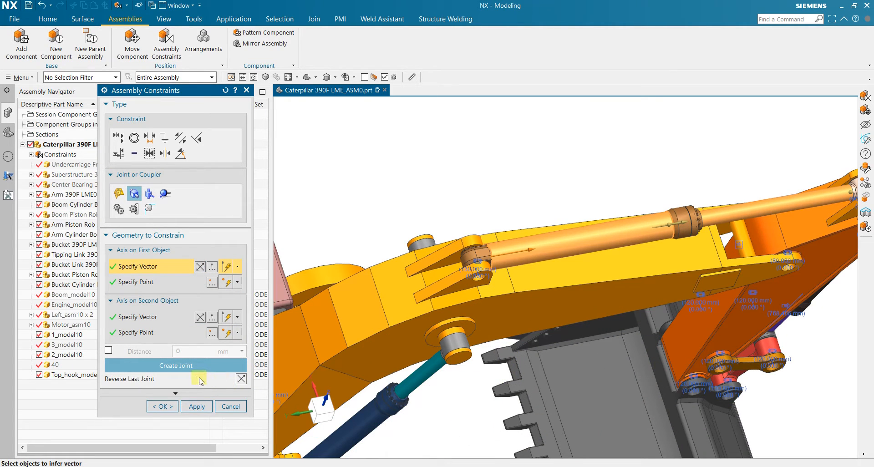
left_click(200, 366)
- Define a slider joint's first axis along the boom piston rod opposite the cab, with its eye-end edge center as the point
scroll(524, 412, "up", 2)
scroll(425, 399, "down", 5)
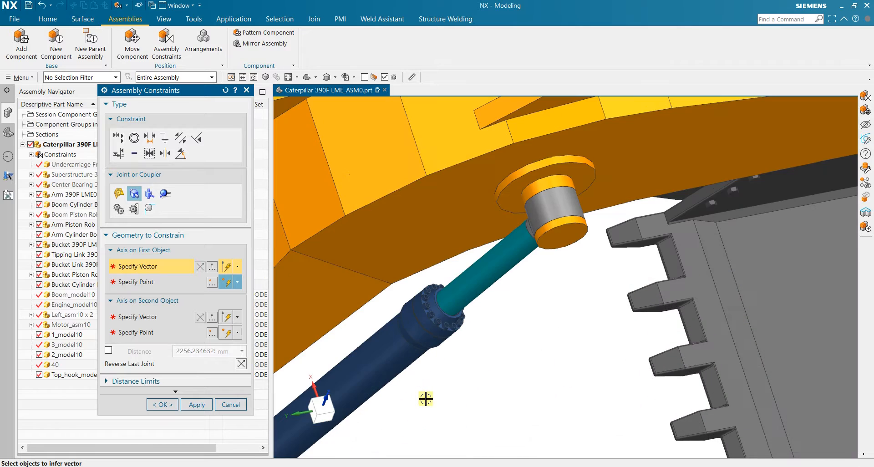
left_click(462, 303)
middle_click_drag(563, 261, 617, 224)
scroll(617, 225, "up", 3)
scroll(637, 148, "down", 4)
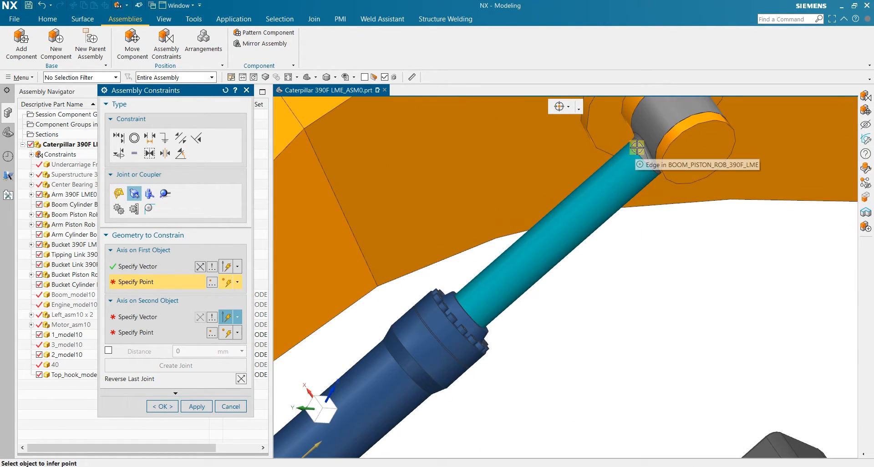
left_click(635, 148)
scroll(616, 250, "up", 3)
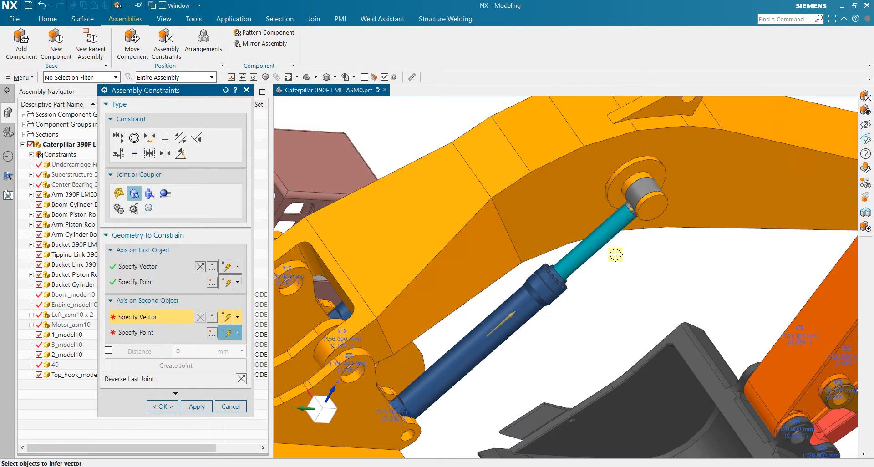
- Define the second axis along the matching boom cylinder bore, with the center of the edge at its collar as the point
scroll(524, 366, "down", 3)
left_click(474, 348)
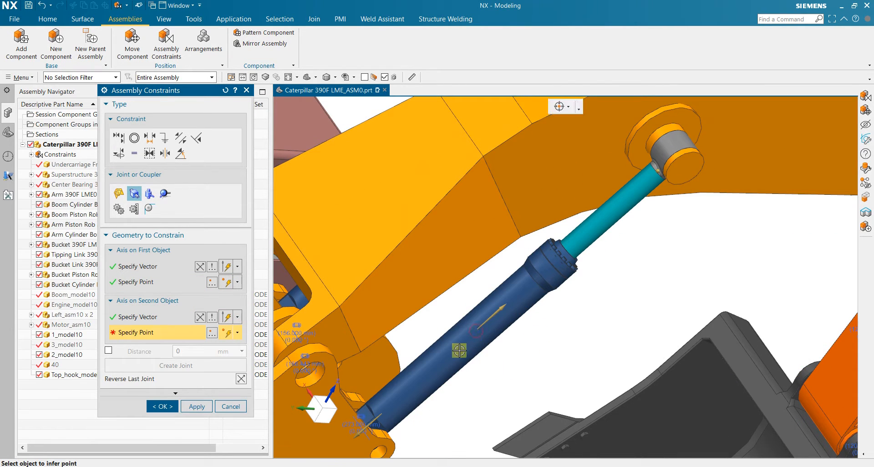
scroll(382, 401, "down", 3)
scroll(693, 235, "up", 3)
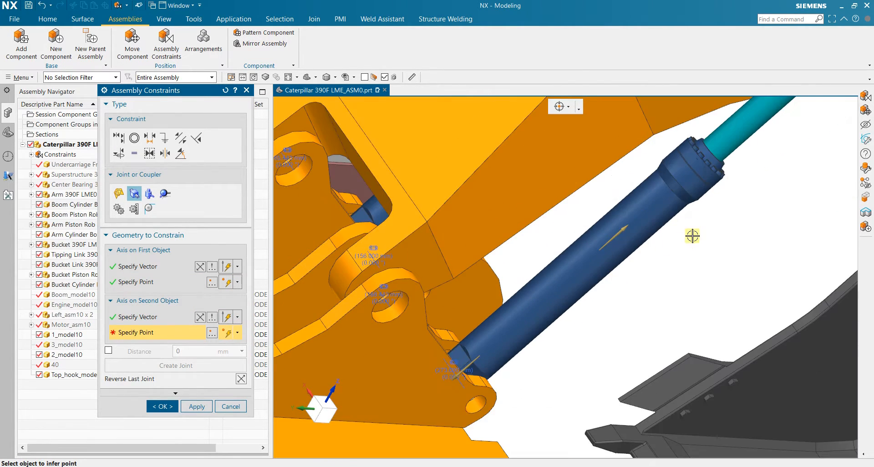
middle_click_drag(693, 236, 718, 209)
left_click(726, 153)
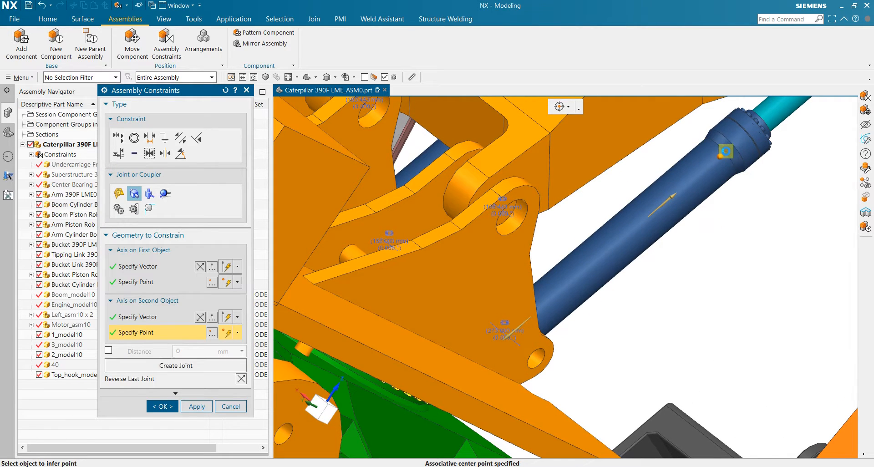
- Create the slider joint between the boom piston rod and its cylinder bore, and finish the assembly constraints
scroll(751, 260, "up", 4)
middle_click_drag(752, 274, 765, 250)
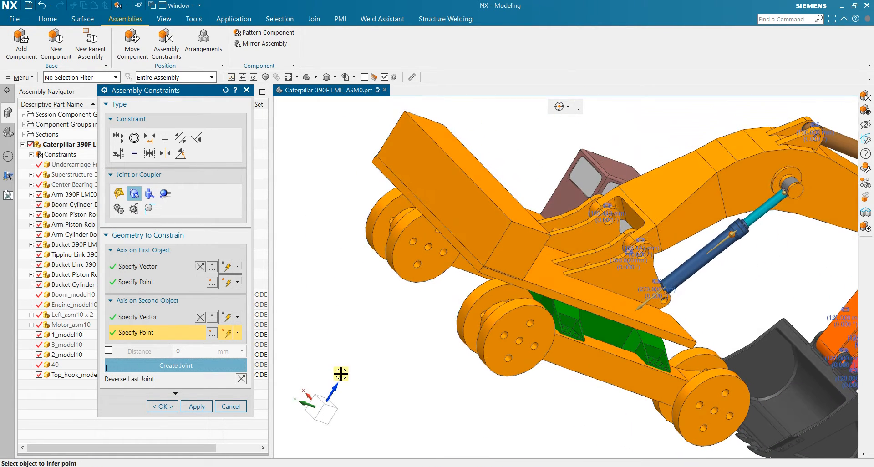
left_click(231, 365)
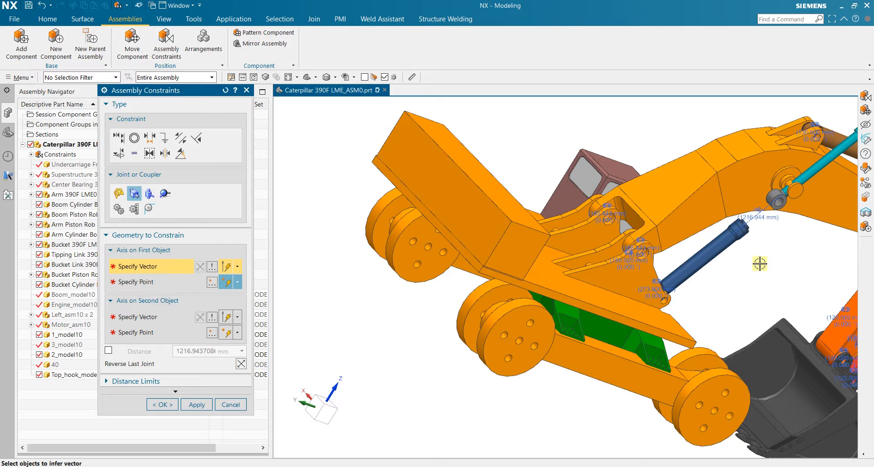
scroll(759, 264, "up", 3)
scroll(822, 200, "down", 3)
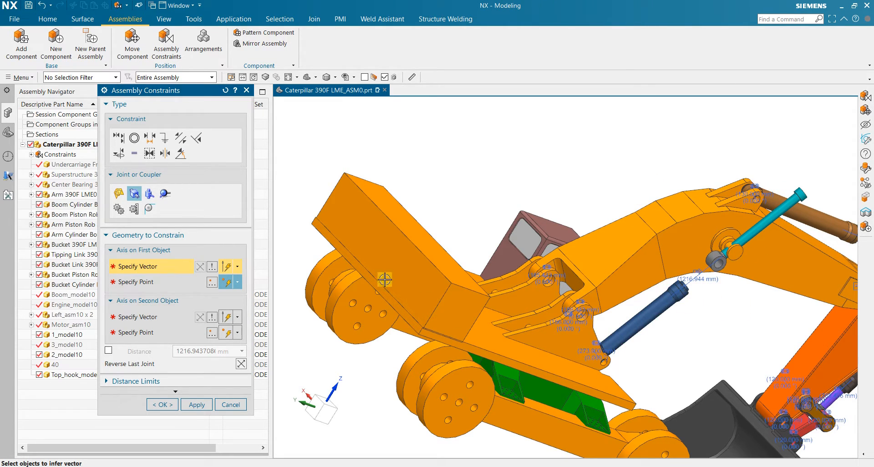
left_click(150, 405)
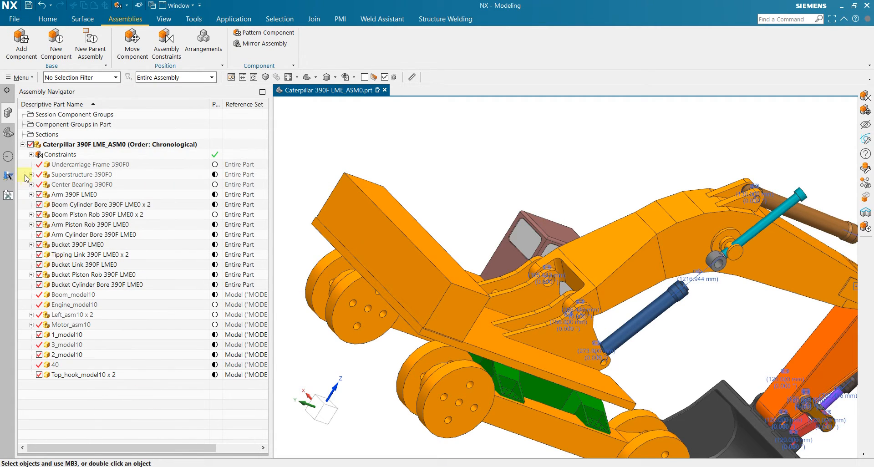
- Redefine the boom piston rod and cylinder bore slider joint with its first axis direction reversed
left_click(31, 155)
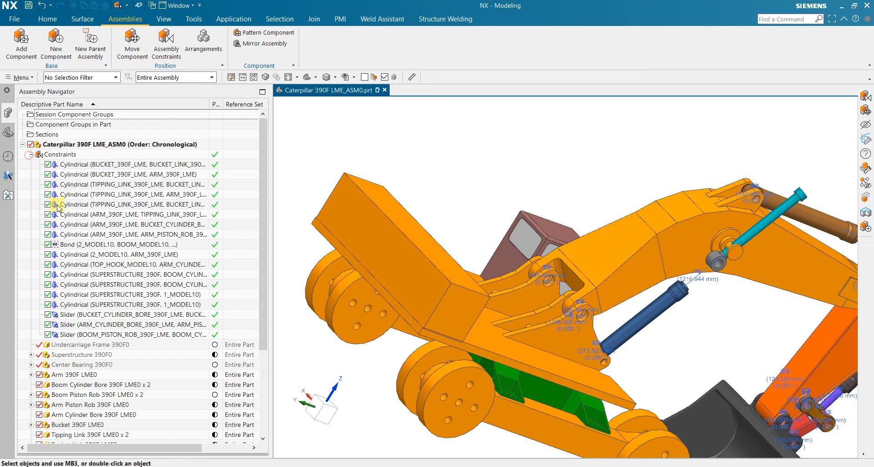
left_click(88, 334)
right_click(88, 336)
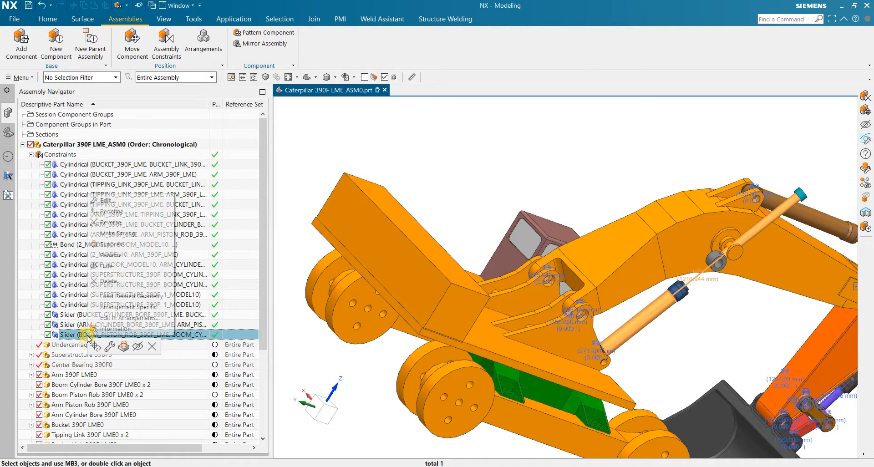
left_click(122, 221)
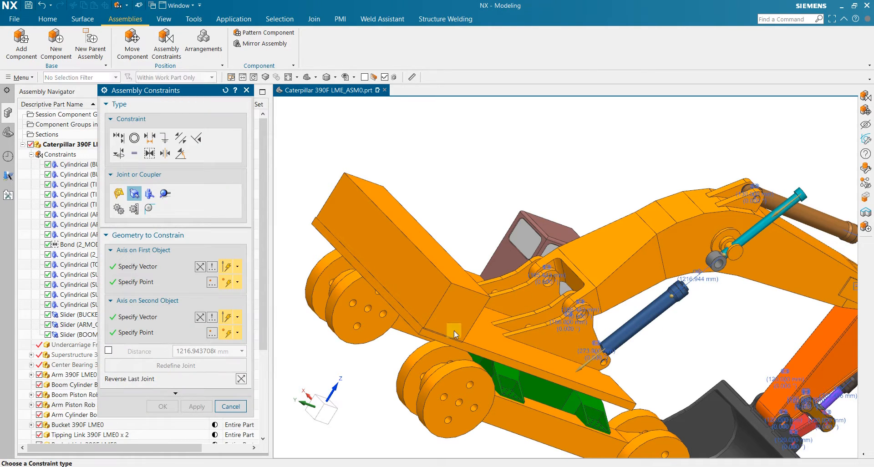
left_click(199, 269)
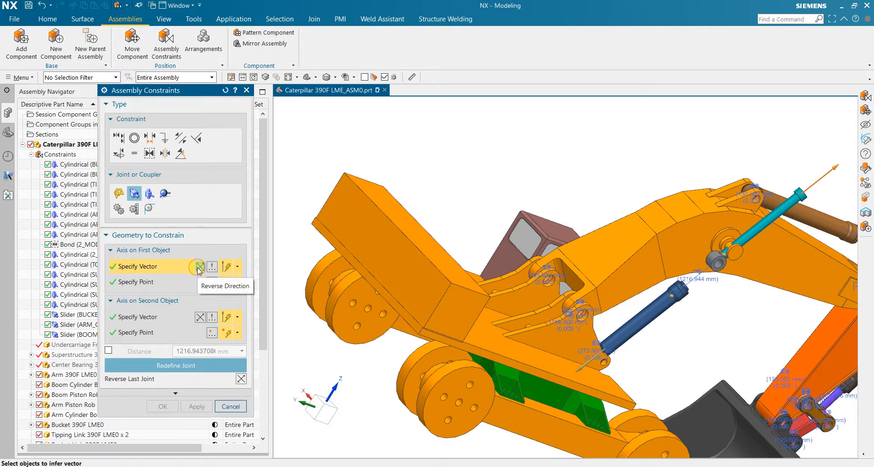
scroll(724, 280, "down", 5)
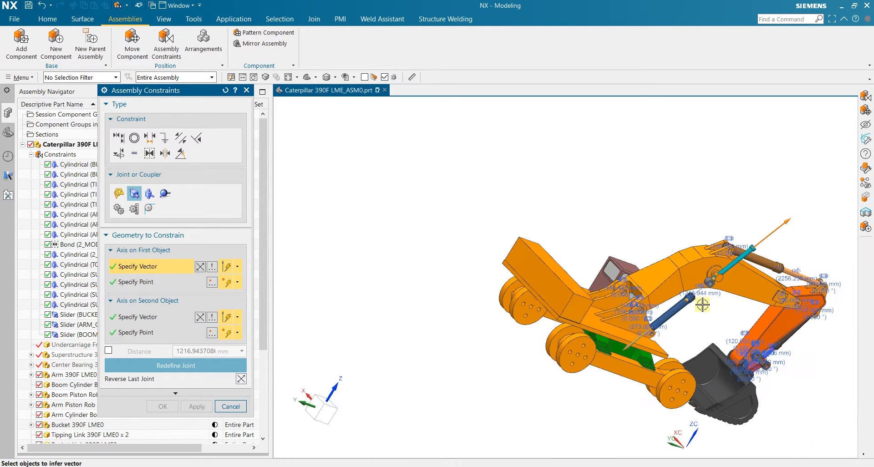
scroll(703, 305, "up", 4)
scroll(703, 305, "up", 2)
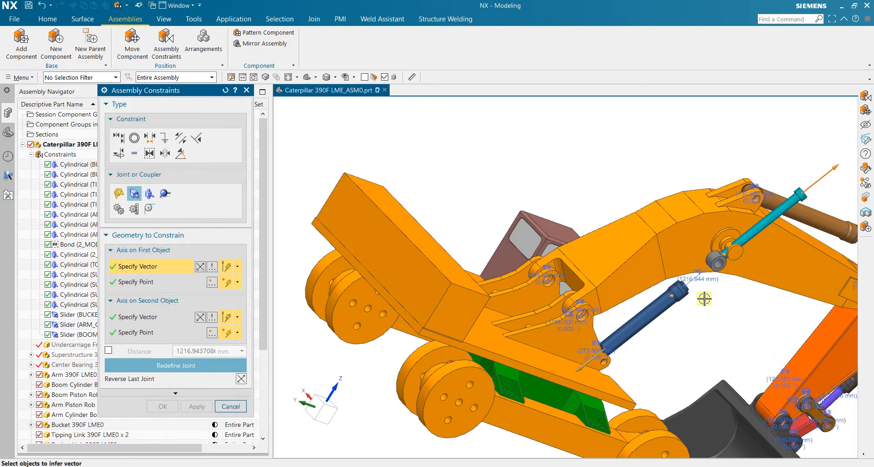
left_click(230, 365)
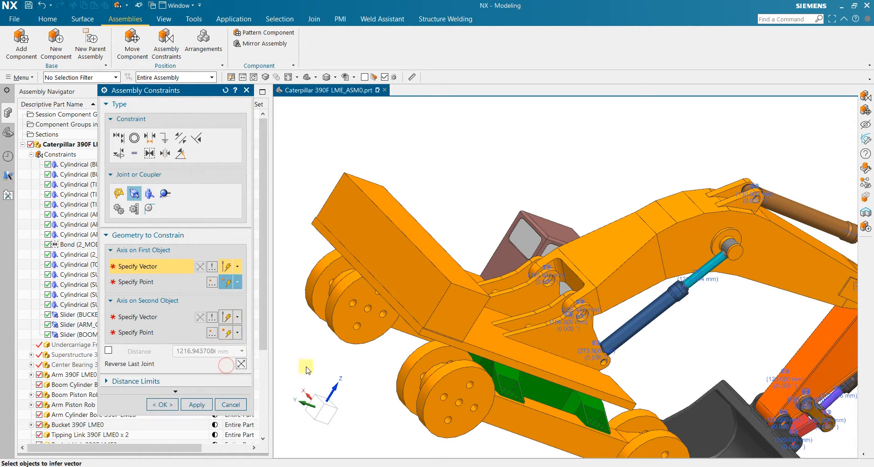
- Define another slider joint's first axis along the cab-side boom piston rod, with the rod's eye-end edge center as the point
scroll(705, 352, "down", 1)
scroll(716, 309, "up", 2)
middle_click_drag(716, 303, 785, 312)
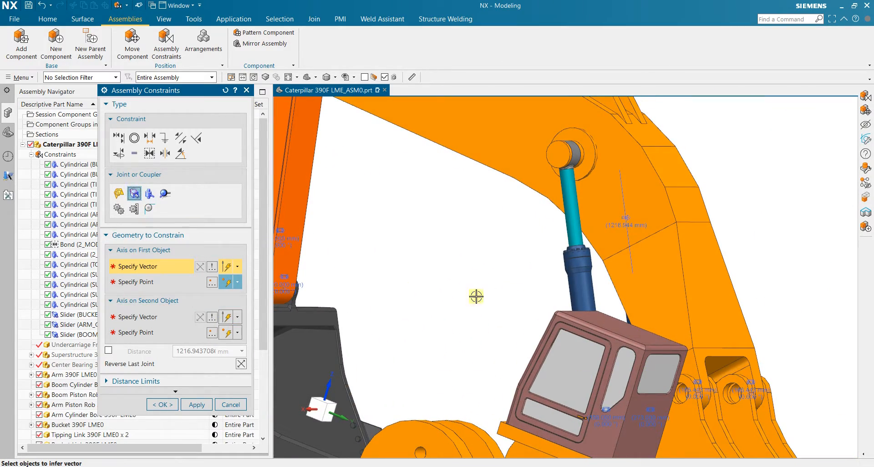
left_click(570, 202)
scroll(576, 145, "up", 4)
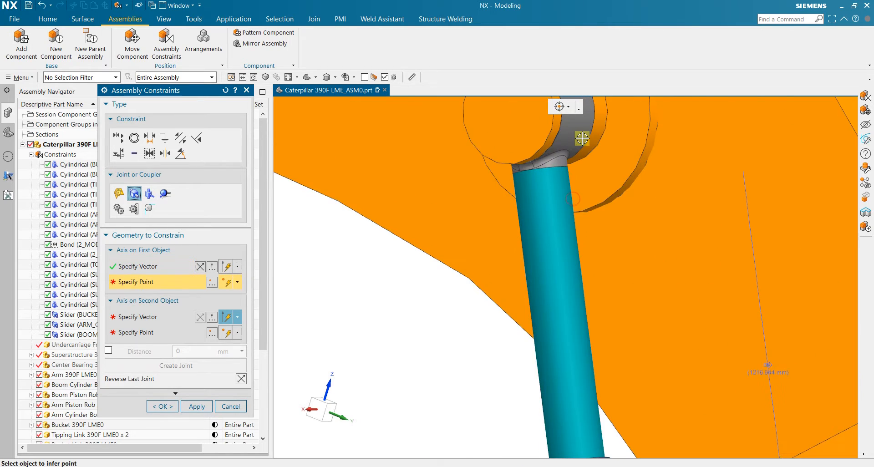
scroll(582, 139, "up", 2)
left_click(550, 181)
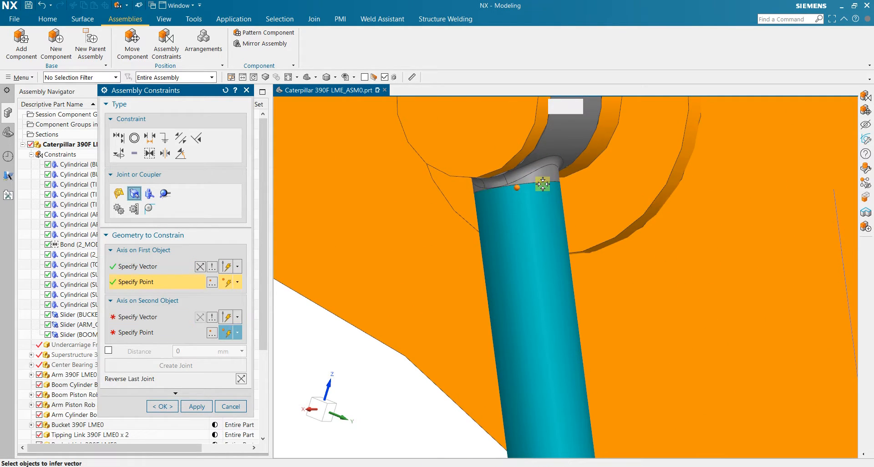
scroll(557, 335, "down", 6)
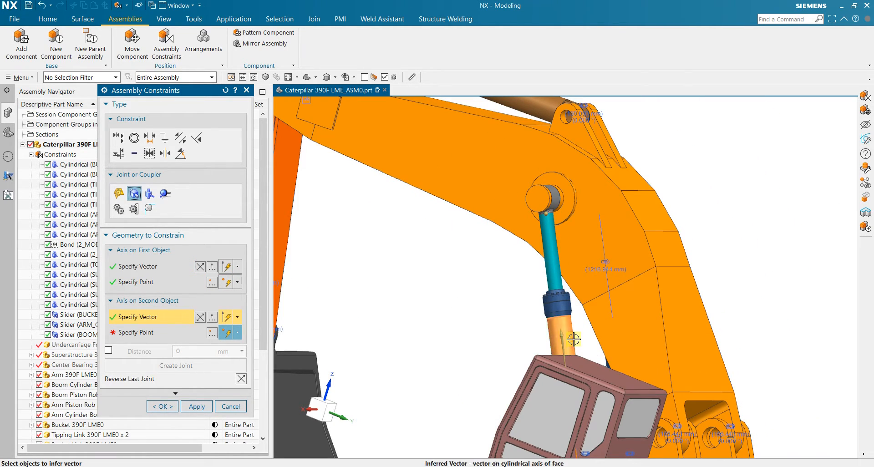
- Define the second axis along the matching boom cylinder bore, with the center of the edge at its collar as the point
left_click(557, 335)
scroll(547, 319, "up", 7)
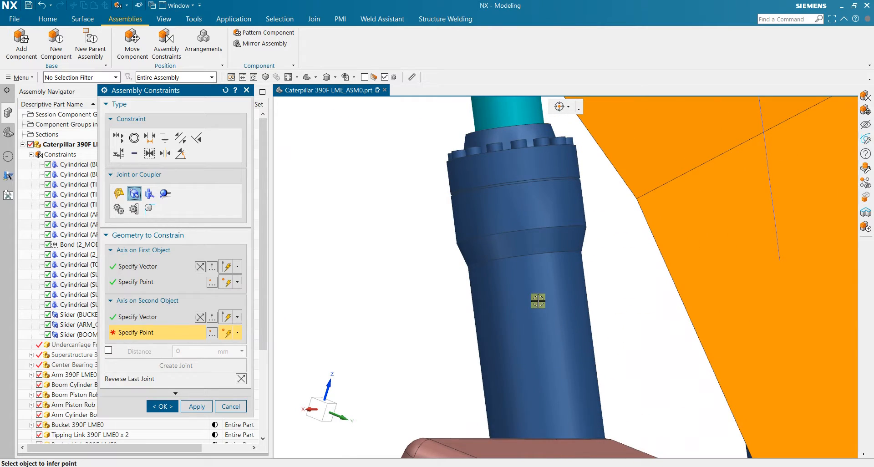
left_click(540, 269)
scroll(541, 309, "down", 6)
scroll(541, 308, "down", 8)
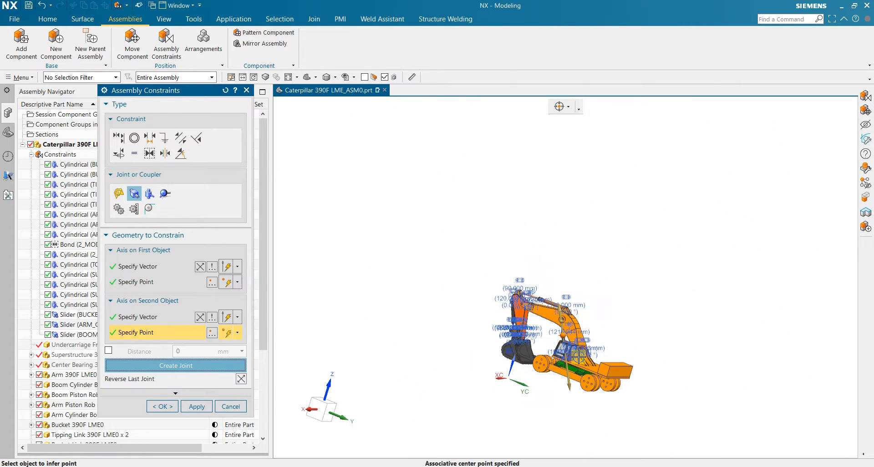
- Reverse the first axis direction, create the cab-side boom piston rod and cylinder bore slider joint, and finish the assembly constraints
scroll(580, 357, "up", 5)
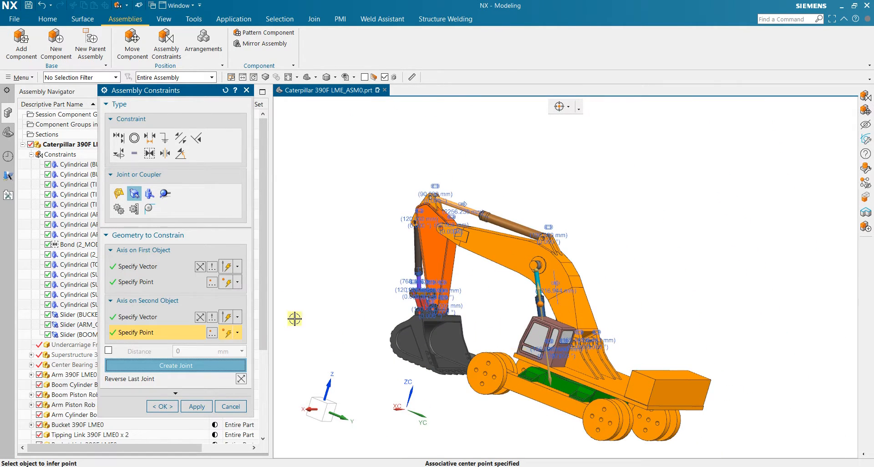
left_click(200, 268)
scroll(495, 332, "up", 3)
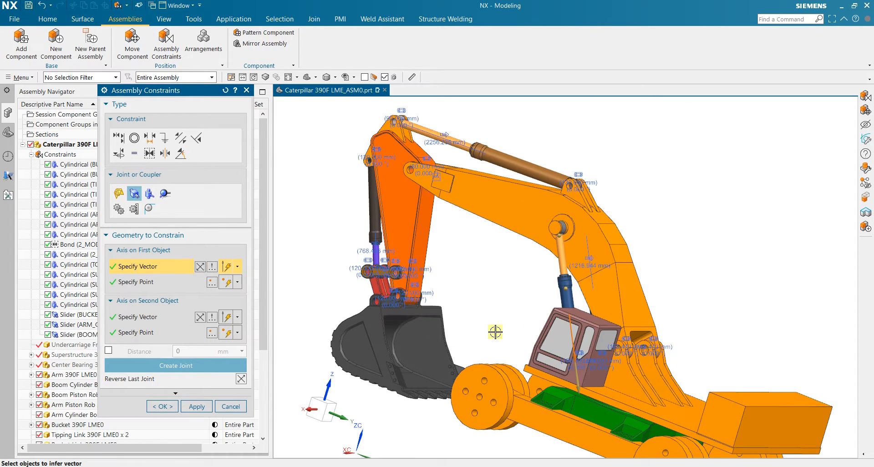
left_click(197, 407)
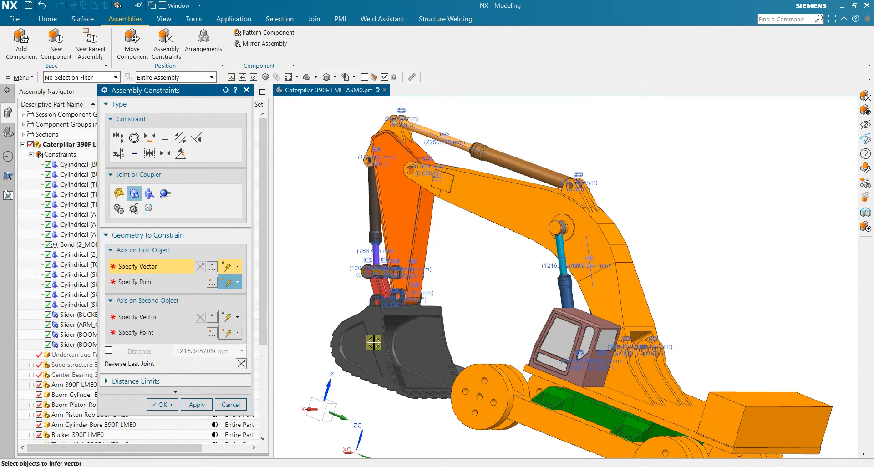
left_click(176, 402)
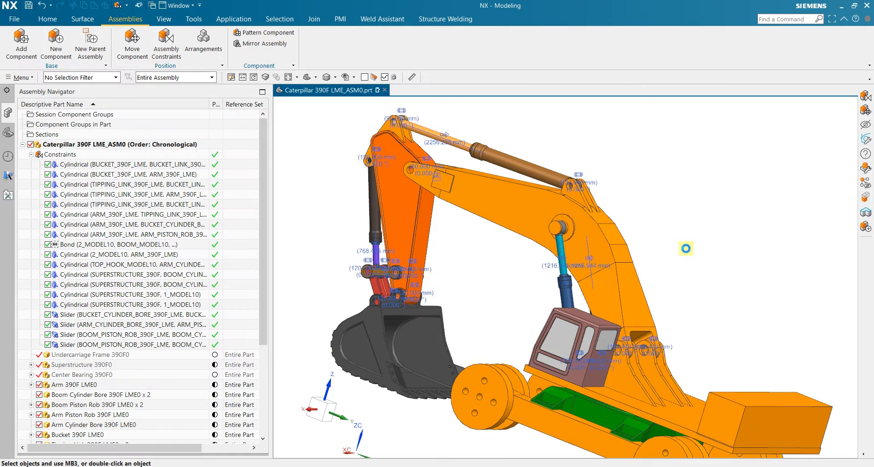
- Try moving the bucket freely with a dynamic Move Component to test how the arm, boom and cylinders follow
middle_click_drag(720, 263, 625, 224)
scroll(744, 367, "down", 3)
scroll(773, 408, "up", 4)
left_click(731, 357)
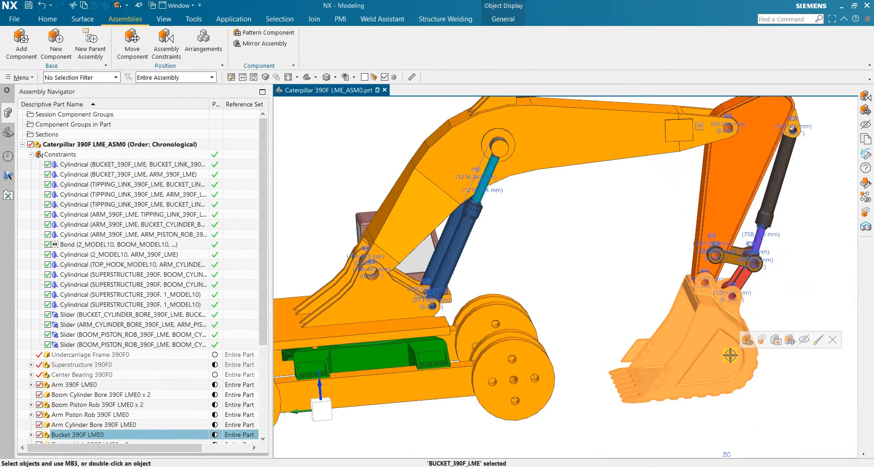
left_click(790, 340)
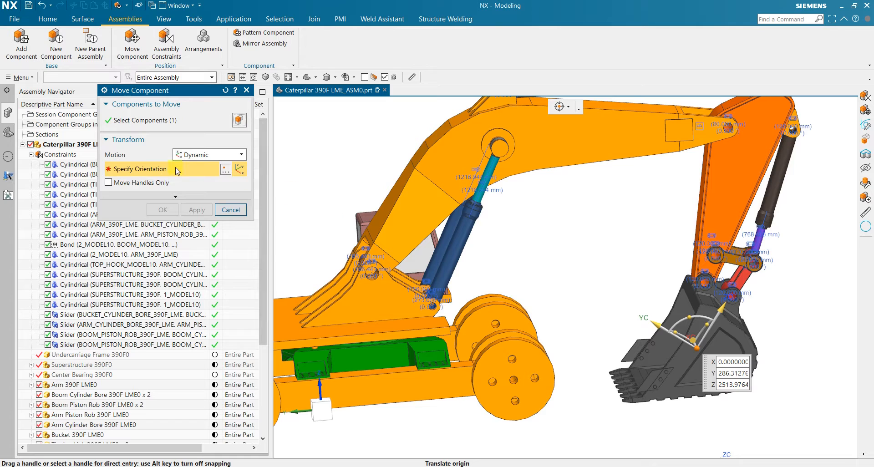
mouse_move(703, 345)
left_mouse_down()
mouse_move(710, 384)
mouse_move(716, 351)
left_mouse_up()
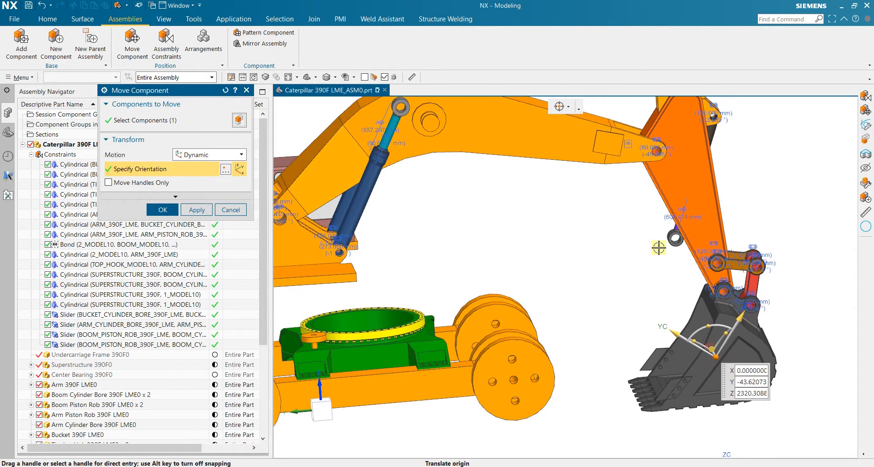
- Try shifting the bucket sideways along the XC axis to test the linkage's lateral play
scroll(673, 244, "down", 3)
scroll(672, 245, "up", 1)
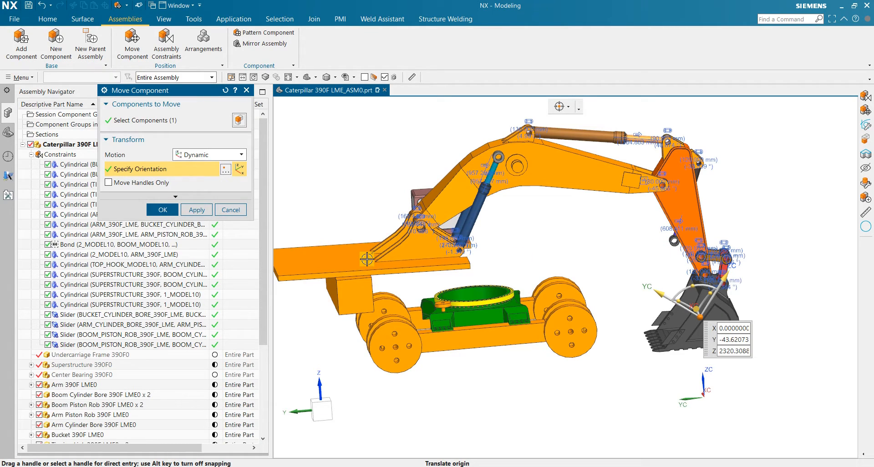
middle_click_drag(502, 260, 407, 259)
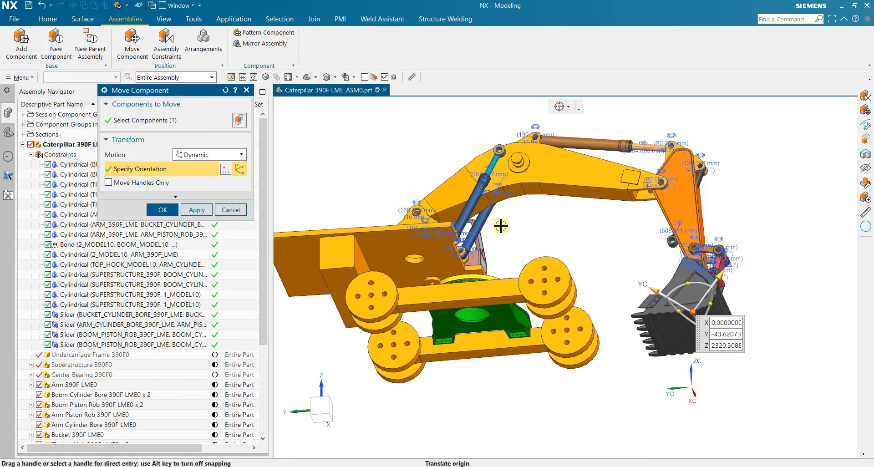
middle_click_drag(501, 226, 383, 279)
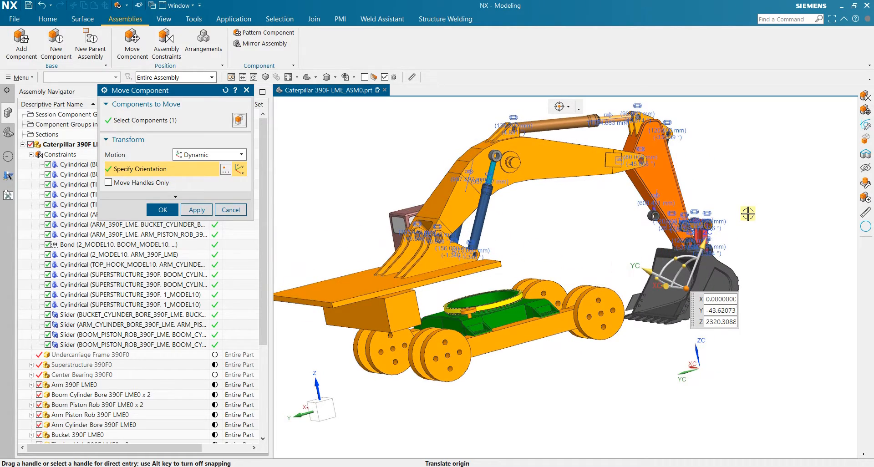
middle_click_drag(748, 214, 696, 253)
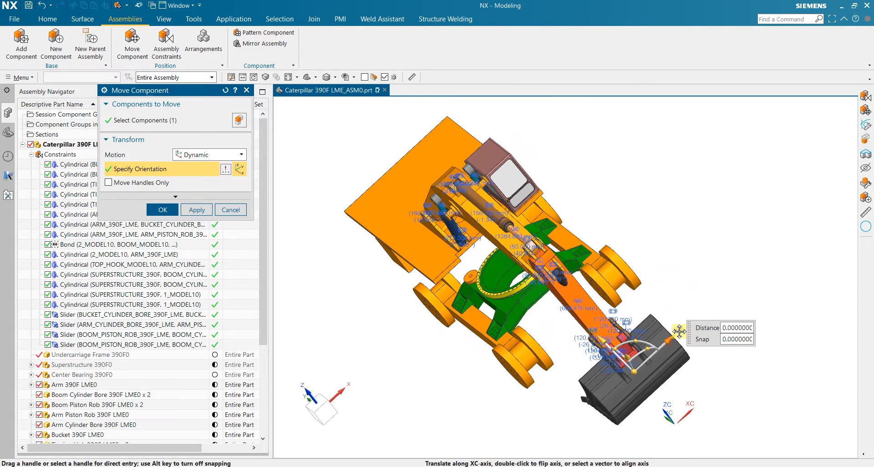
mouse_move(679, 332)
left_mouse_down()
mouse_move(697, 357)
mouse_move(647, 383)
mouse_move(687, 364)
mouse_move(674, 339)
left_mouse_up()
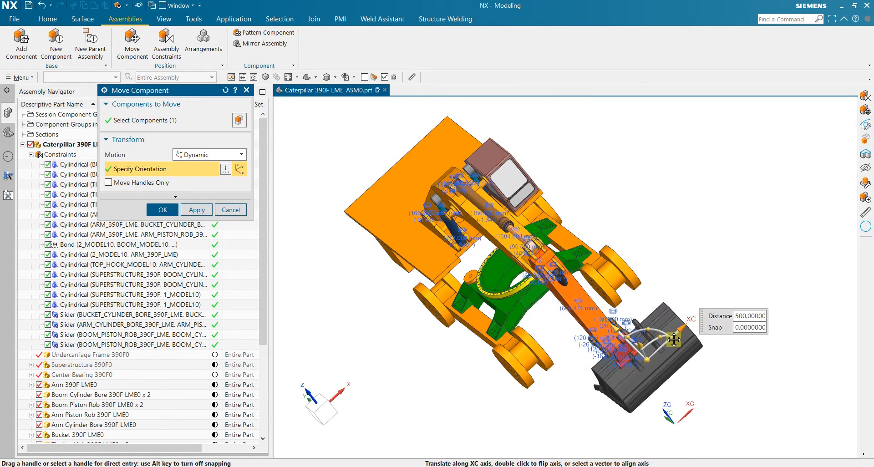
- Examine the connection between the boom and its piston rod eye, and discard the unapplied bucket moves
middle_click_drag(661, 315, 708, 255)
scroll(522, 179, "up", 5)
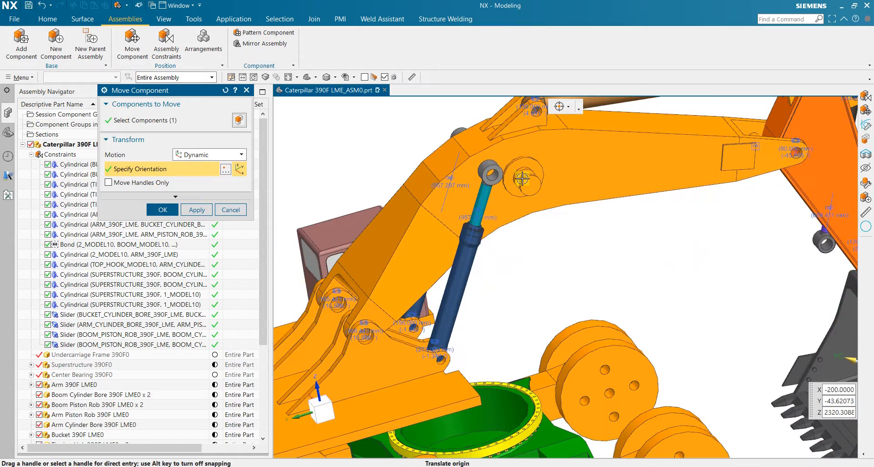
scroll(516, 180, "down", 3)
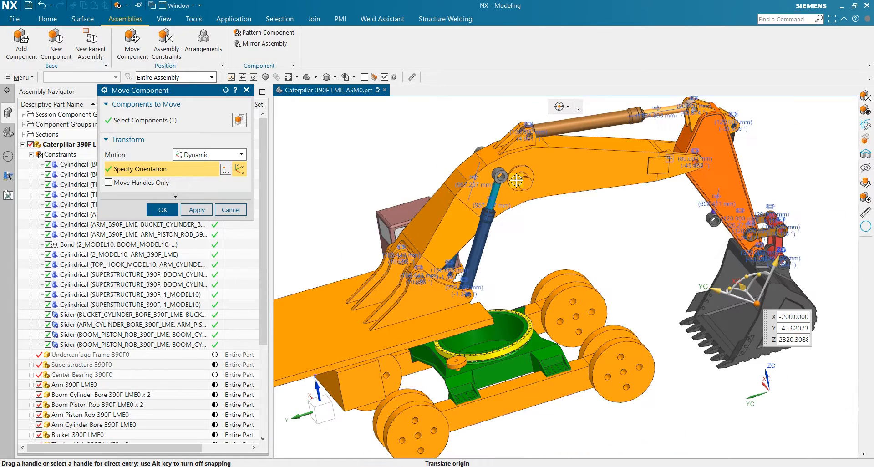
middle_click_drag(635, 246, 613, 242)
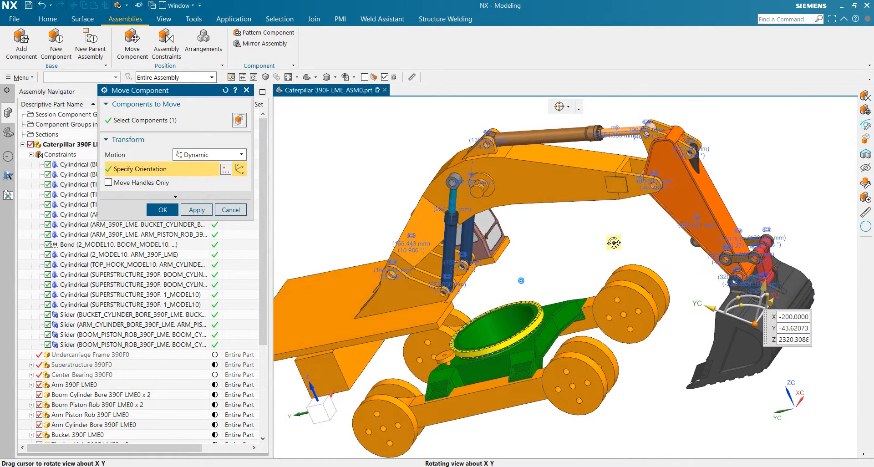
left_click(225, 217)
left_click(373, 257)
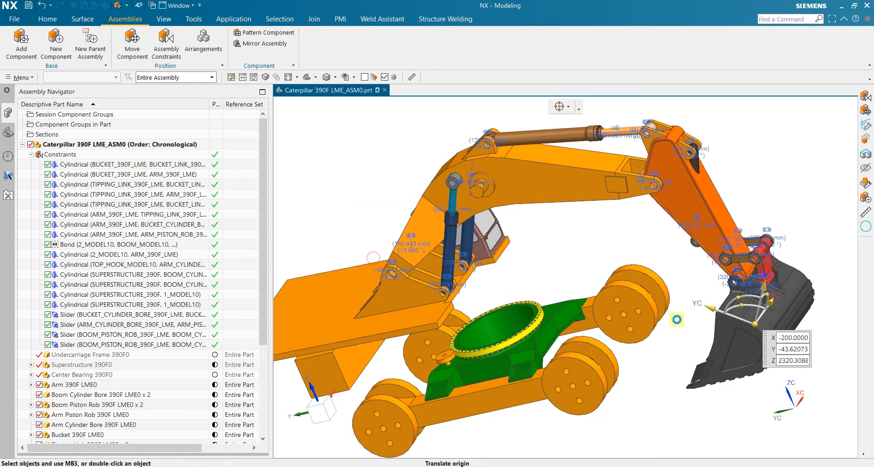
middle_click_drag(813, 238, 794, 240)
scroll(704, 279, "up", 1)
scroll(704, 279, "up", 2)
scroll(692, 269, "down", 1)
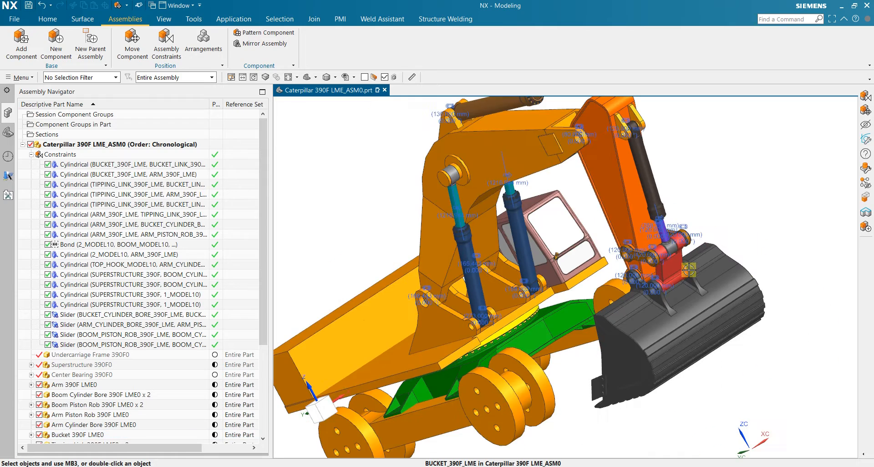
scroll(679, 259, "up", 3)
scroll(668, 250, "up", 2)
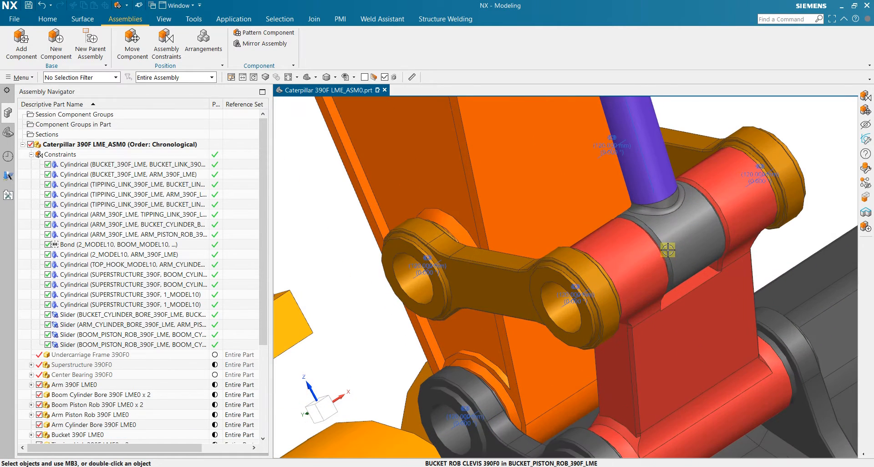
left_click(697, 248)
scroll(696, 248, "down", 3)
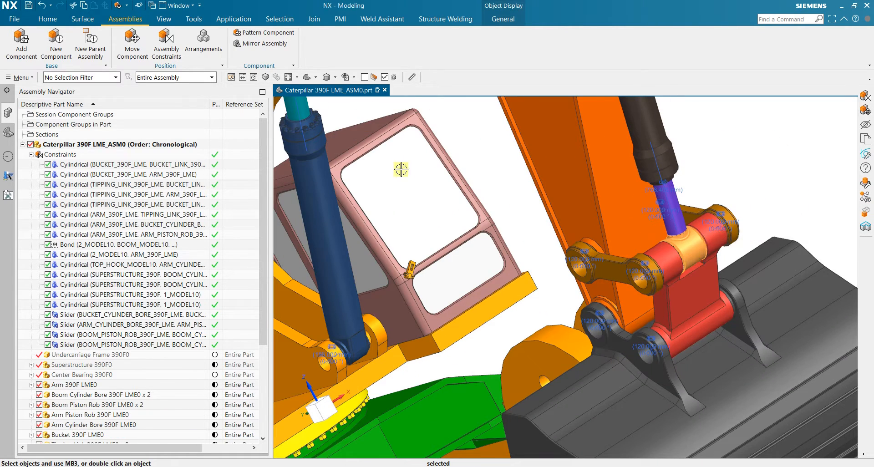
left_click(131, 48)
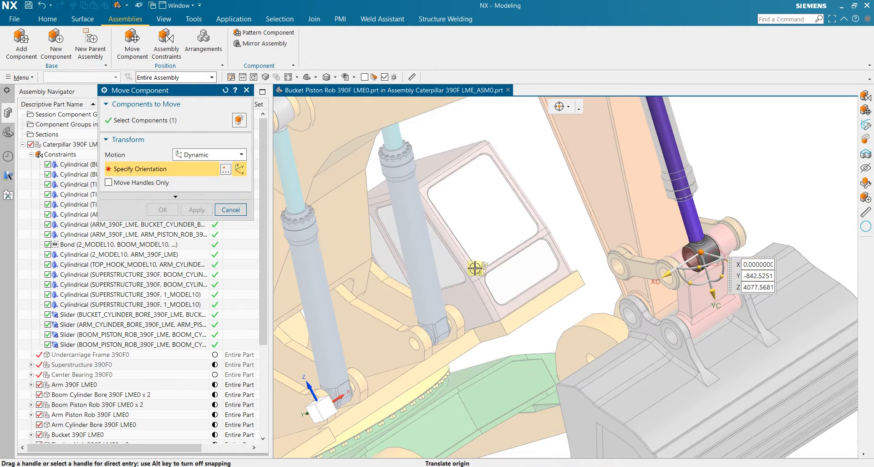
left_click(231, 210)
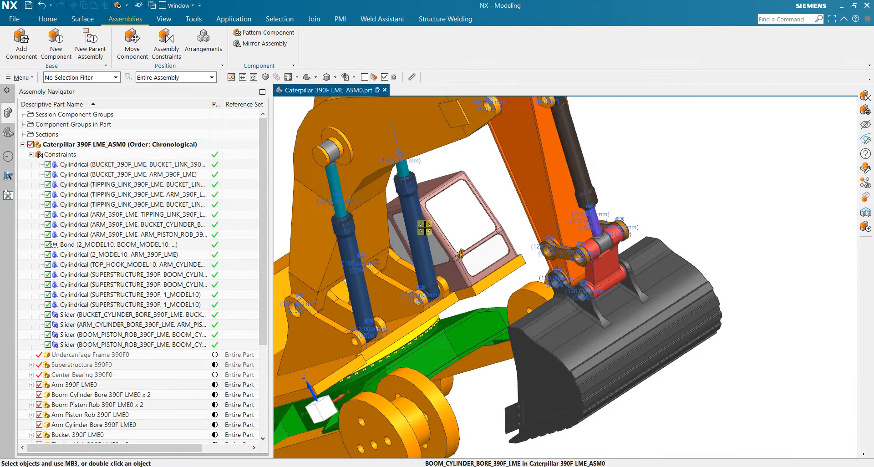
- Try moving the clevis of the bucket piston rod along its ZC axis, and discard the unapplied move
middle_click_drag(425, 228, 660, 209)
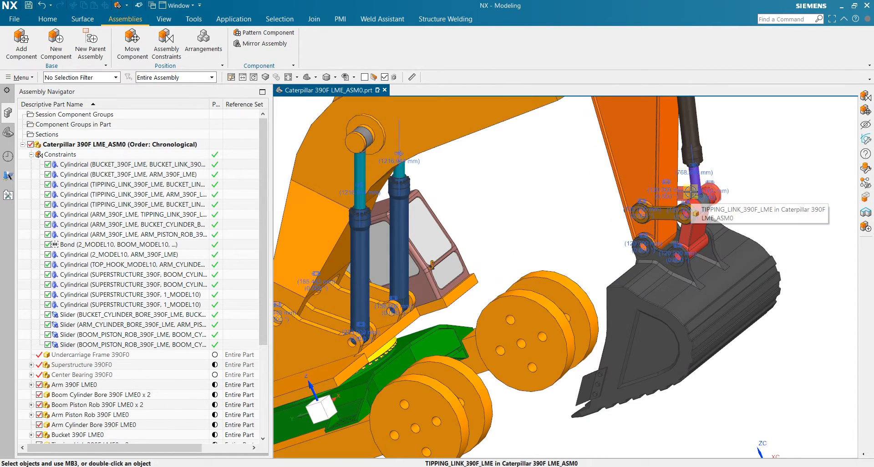
scroll(706, 203, "up", 3)
scroll(706, 204, "down", 2)
left_click(706, 203)
scroll(707, 203, "down", 2)
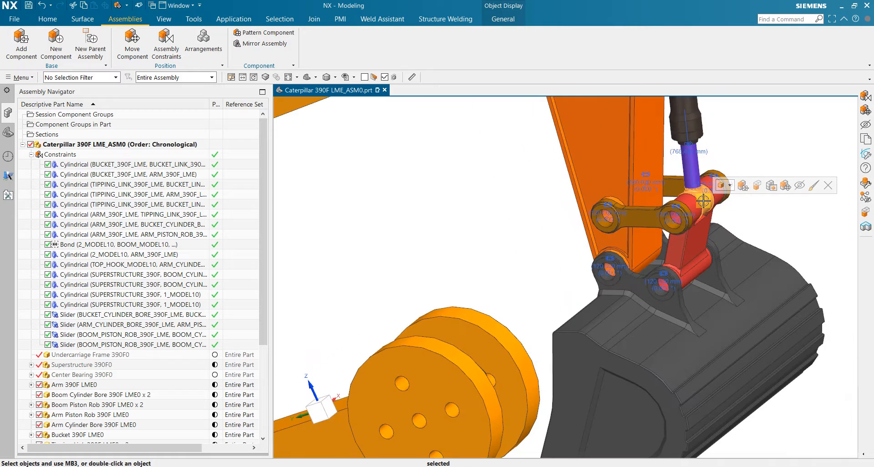
left_click(785, 185)
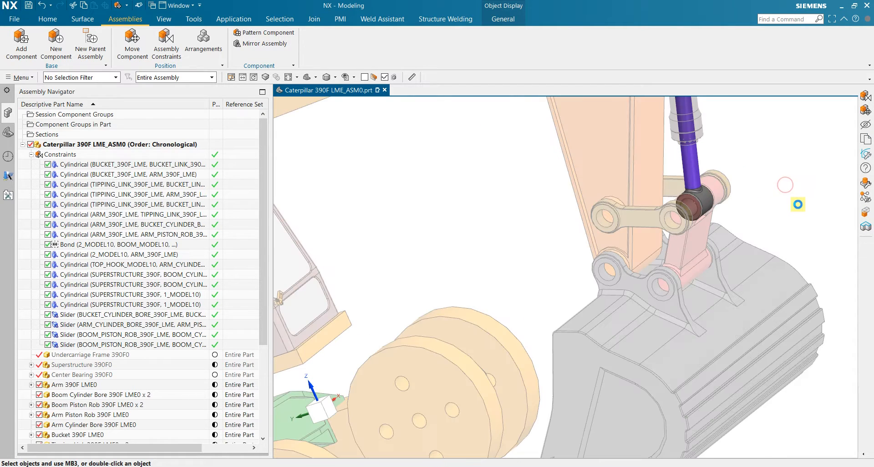
scroll(795, 201, "down", 1)
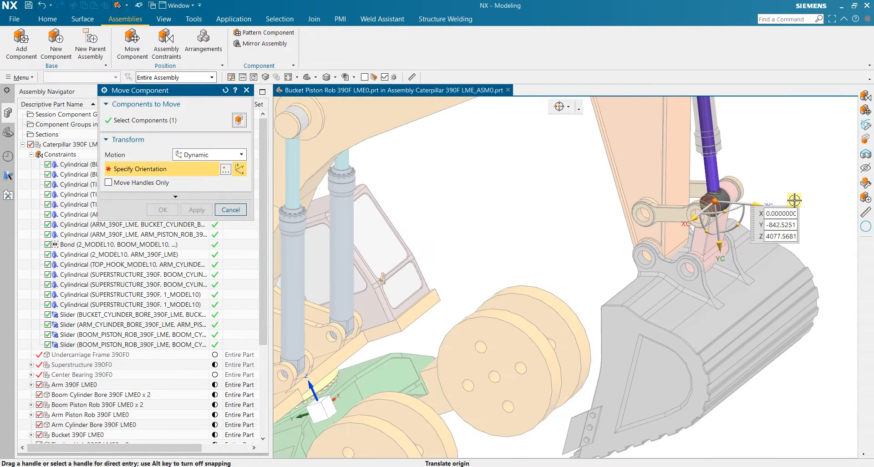
left_click_drag(754, 211, 798, 207)
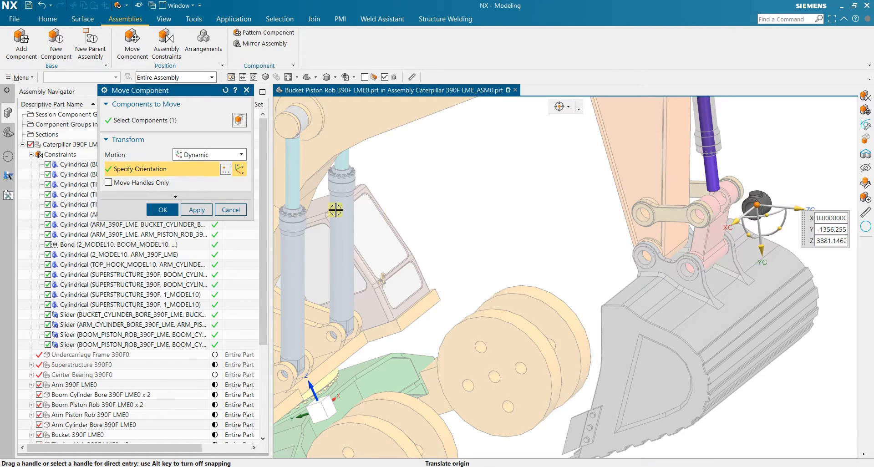
left_click(233, 211)
left_click(383, 257)
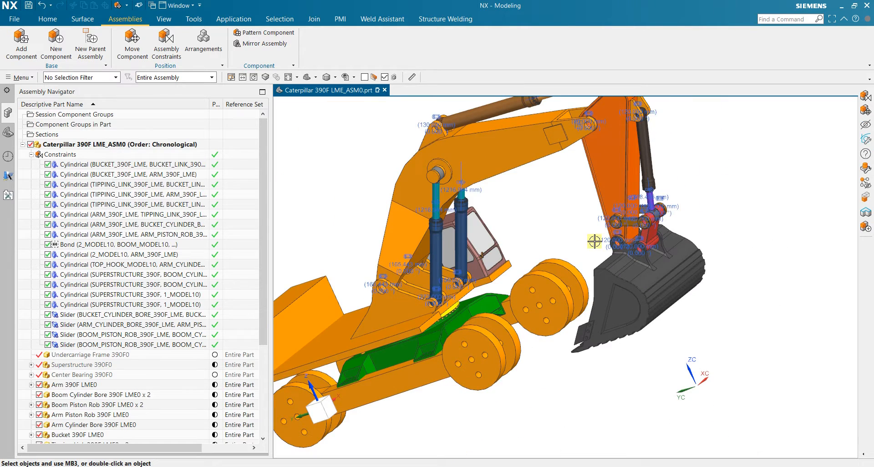
- Try a small dynamic move of the bucket, and discard the unapplied change
left_click(647, 277)
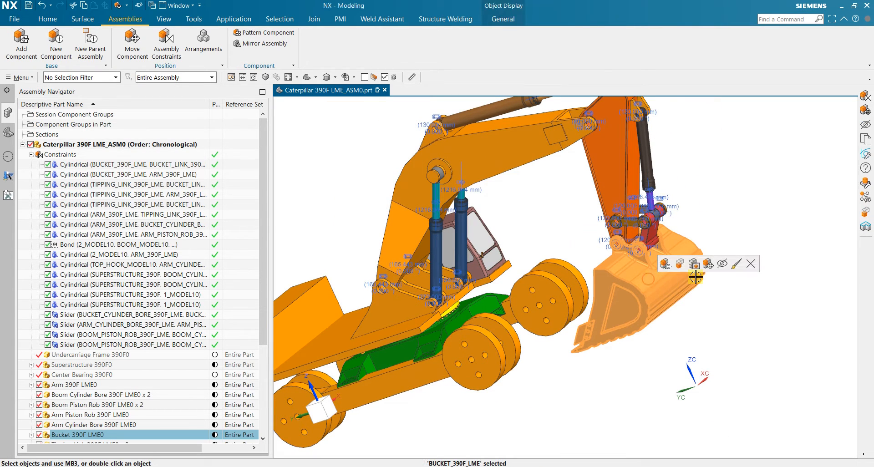
left_click(709, 264)
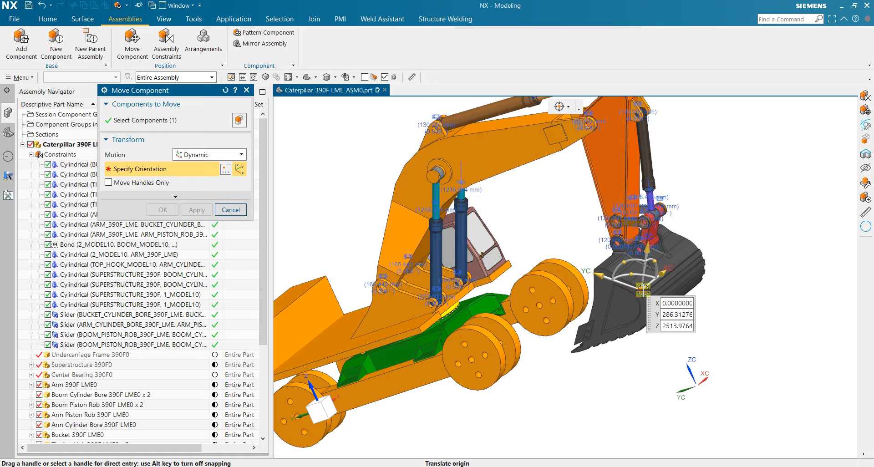
left_click_drag(643, 290, 647, 291)
left_click(230, 213)
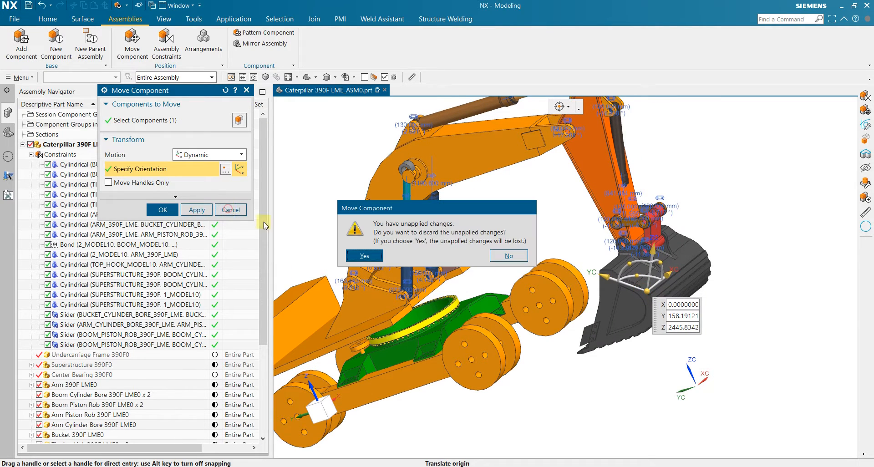
left_click(360, 256)
- Add a Fix constraint to the superstructure, with the selection filter set to No Selection Filter
middle_click_drag(492, 239, 523, 234)
scroll(523, 235, "down", 3)
scroll(388, 289, "up", 3)
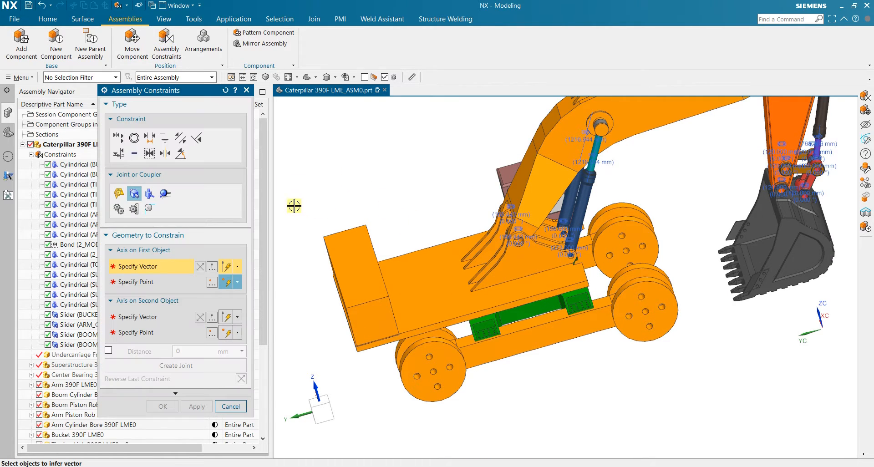
left_click(165, 138)
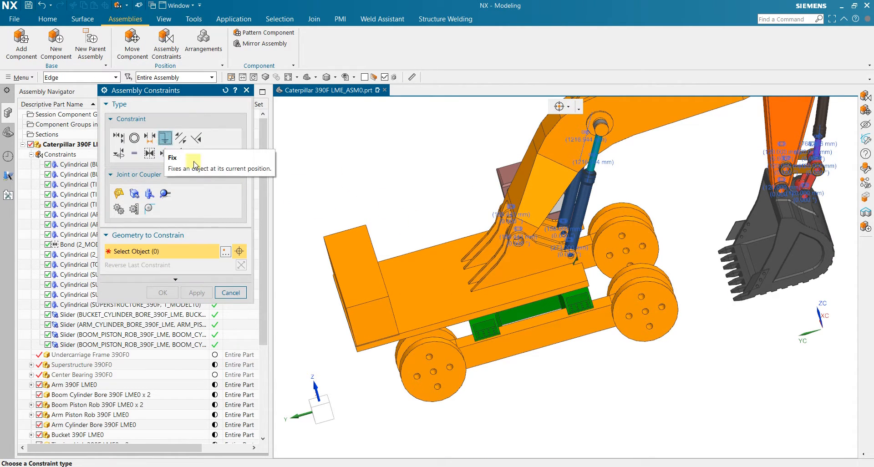
scroll(445, 304, "up", 3)
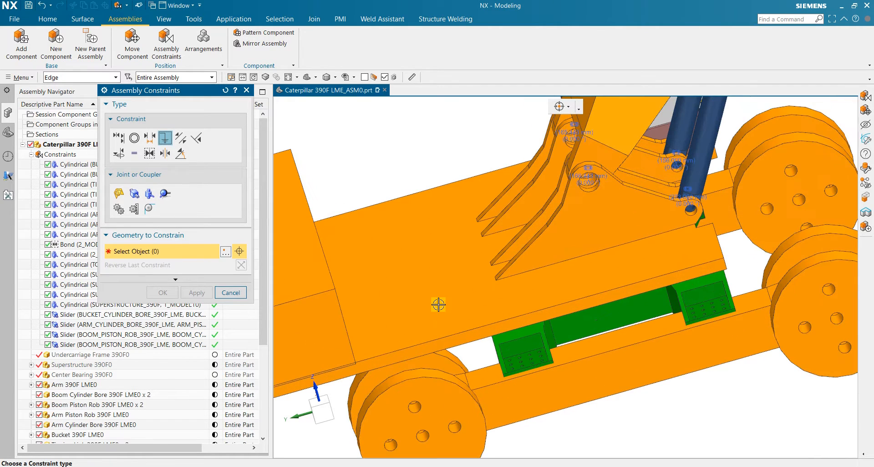
left_click(61, 81)
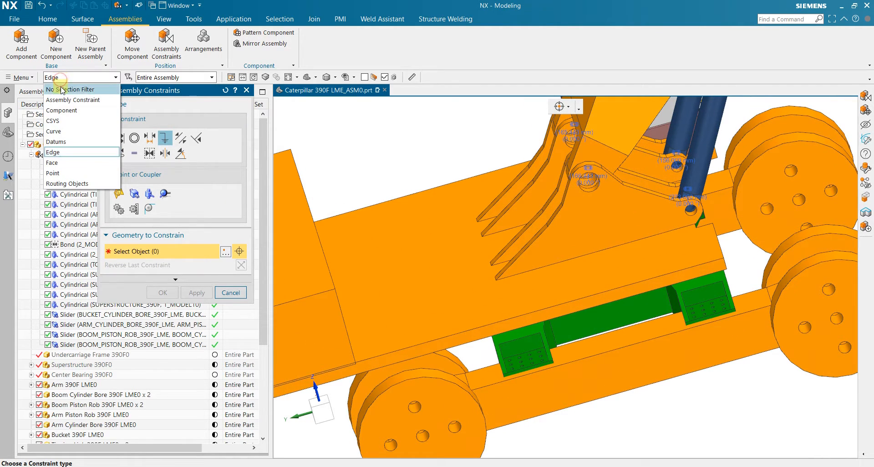
left_click(59, 86)
left_click(403, 266)
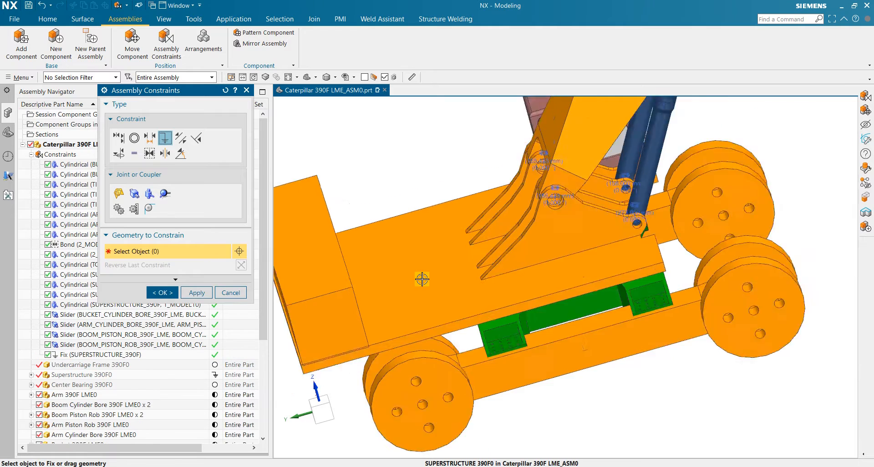
scroll(412, 260, "down", 3)
scroll(416, 255, "up", 3)
scroll(430, 275, "up", 2)
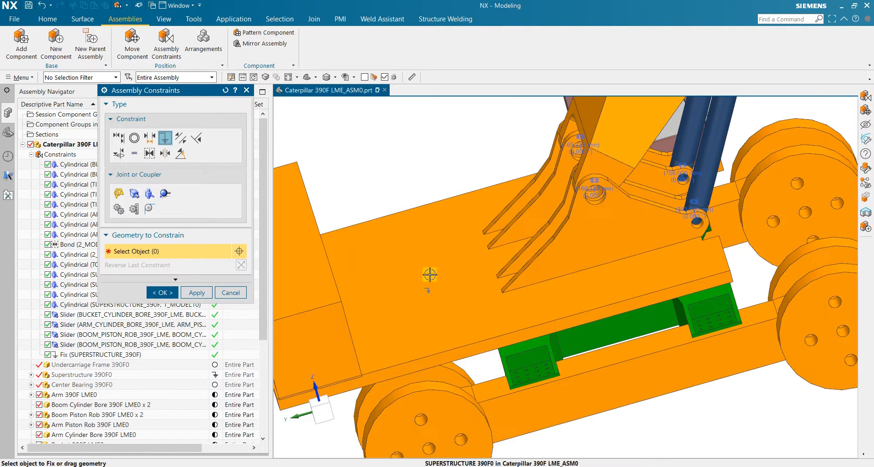
scroll(435, 302, "down", 4)
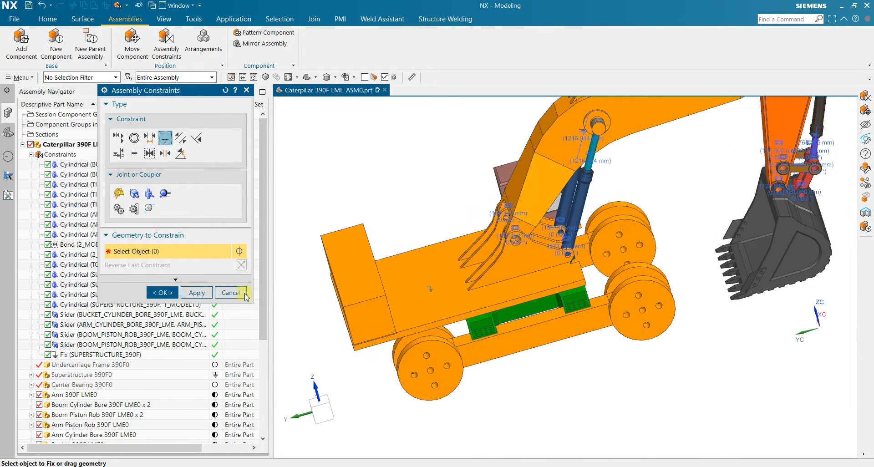
left_click(163, 292)
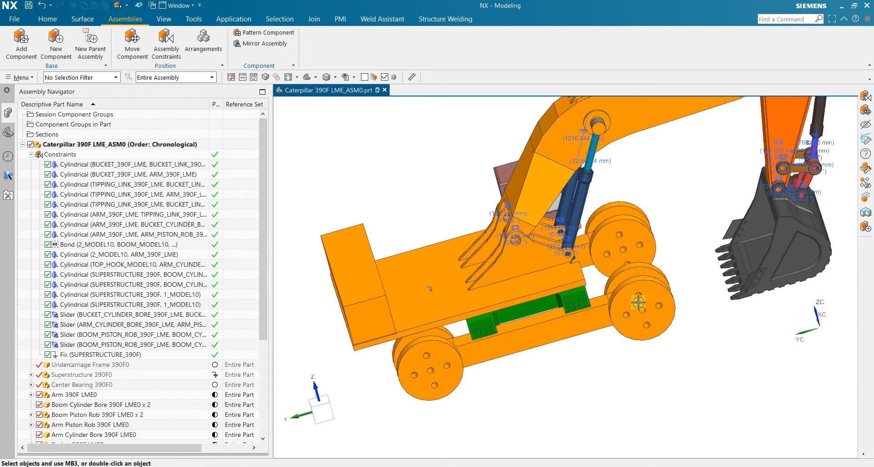
- Move the bucket dynamically down to about Y 360, Z 2093 and accept the move
middle_click_drag(690, 287, 652, 286)
scroll(654, 286, "down", 3)
scroll(678, 284, "up", 3)
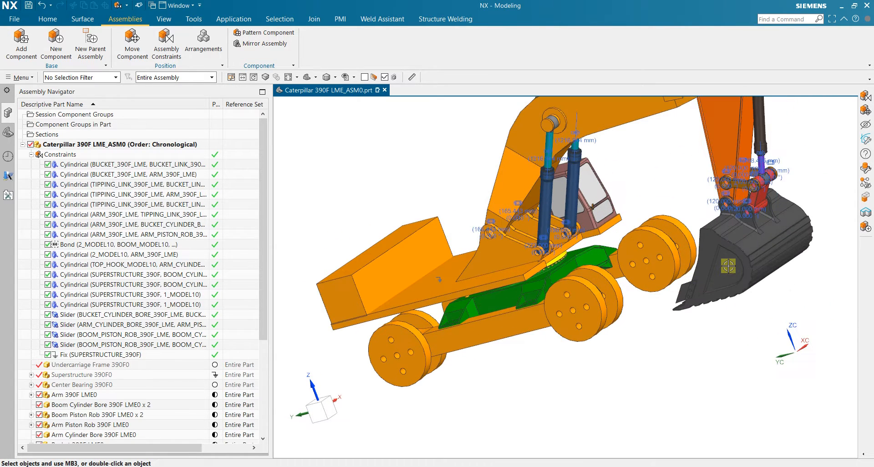
left_click(728, 266)
scroll(729, 266, "down", 3)
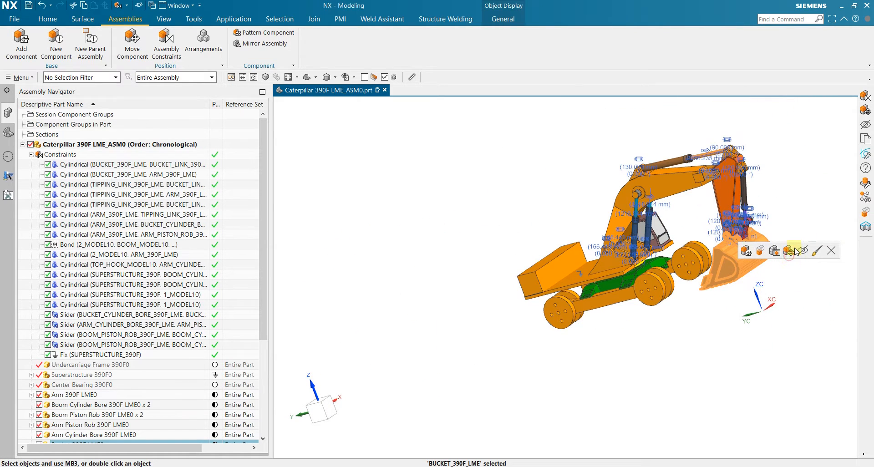
left_click(794, 250)
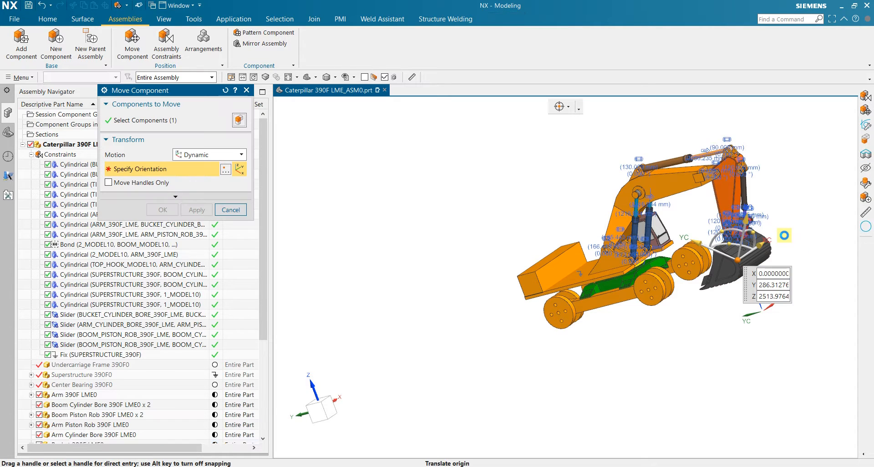
mouse_move(788, 234)
middle_mouse_down()
mouse_move(804, 226)
mouse_move(799, 236)
middle_mouse_up()
scroll(800, 236, "up", 3)
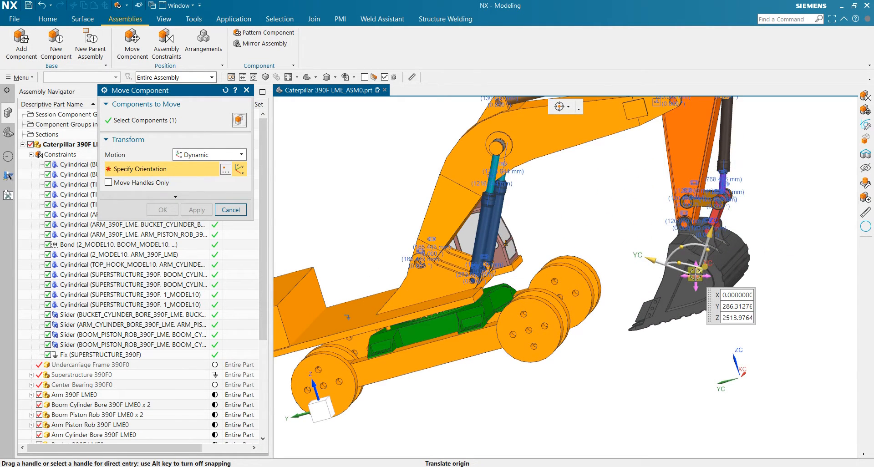
left_click_drag(700, 273, 694, 295)
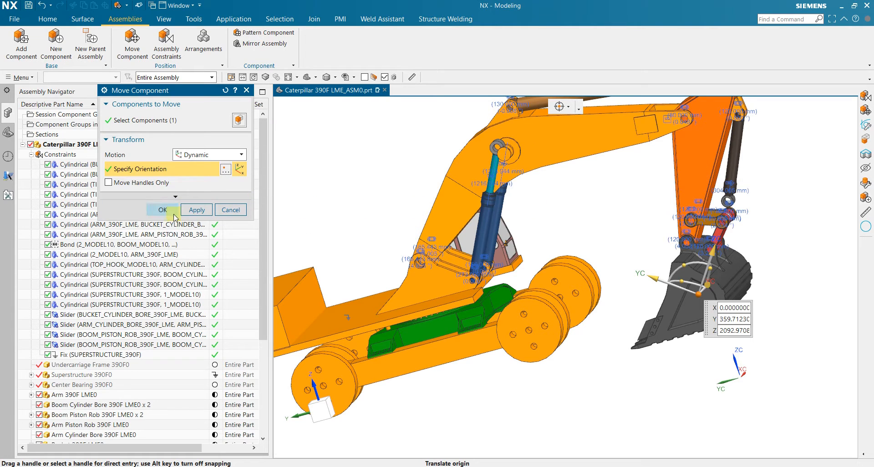
left_click(168, 213)
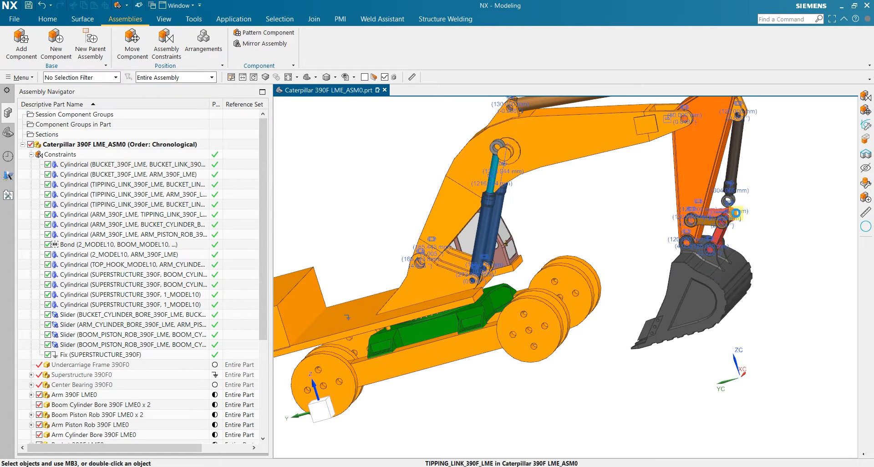
- Start a cylindrical joint and define its first axis through the eye of the bucket cylinder's piston rod
scroll(728, 210, "up", 5)
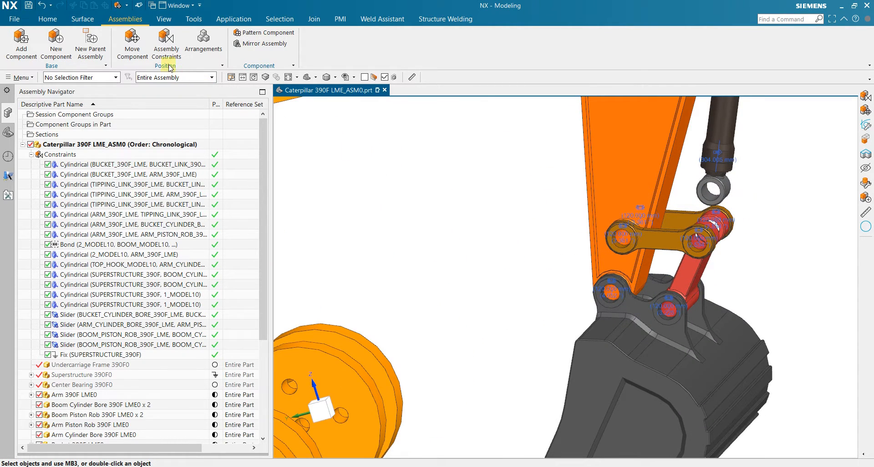
left_click(162, 53)
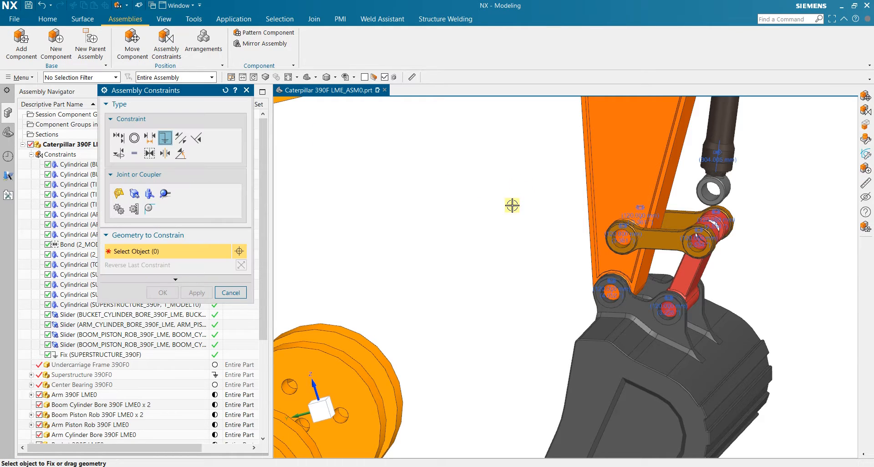
left_click(149, 194)
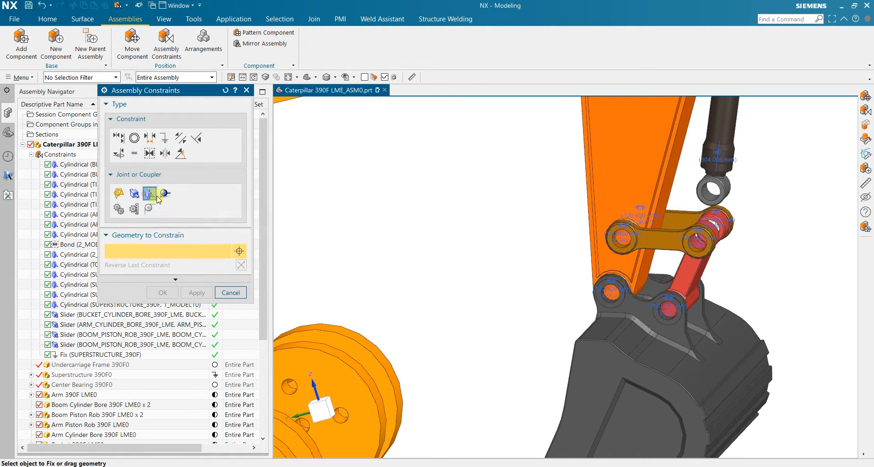
scroll(724, 218, "down", 4)
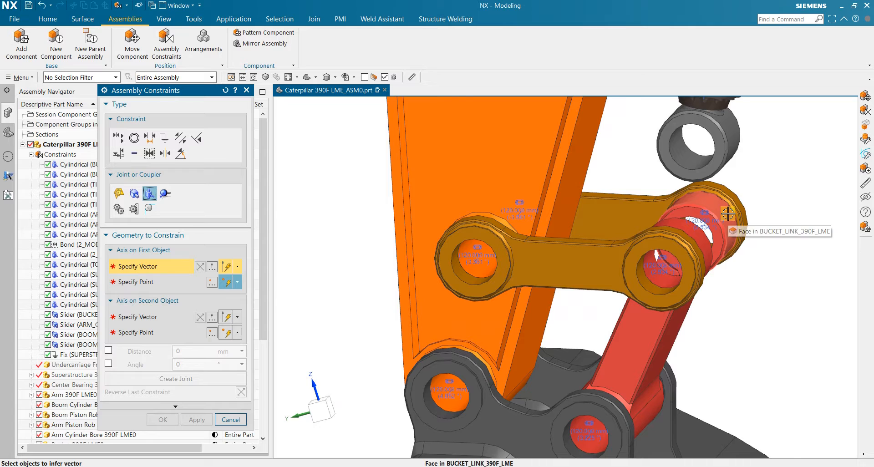
left_click(728, 213)
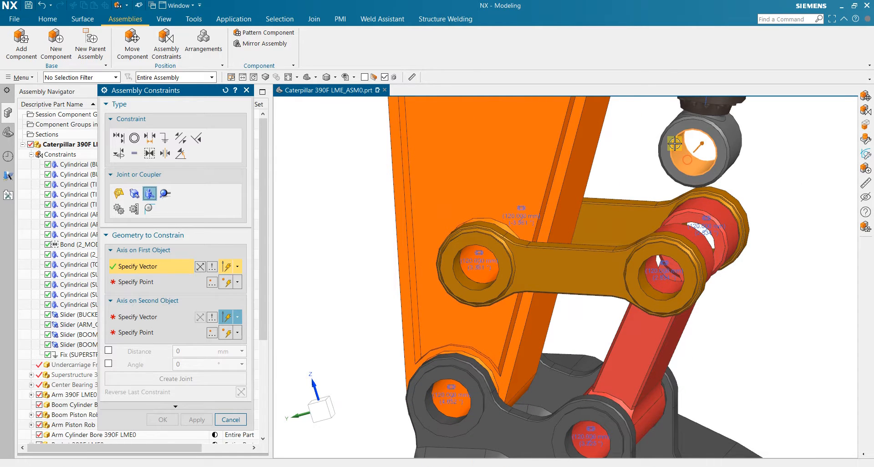
left_click(675, 143)
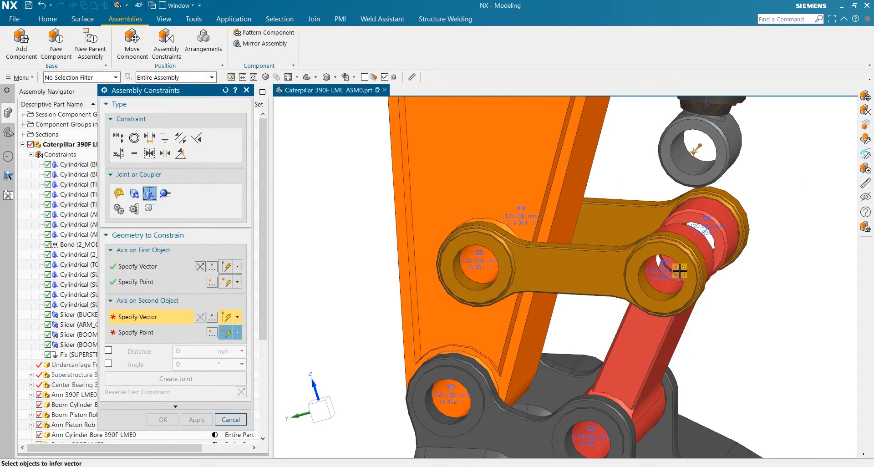
- Define the second axis through the upper bore of the bucket link, using its centre point, and create the cylindrical joint
scroll(674, 269, "down", 3)
left_click(656, 313)
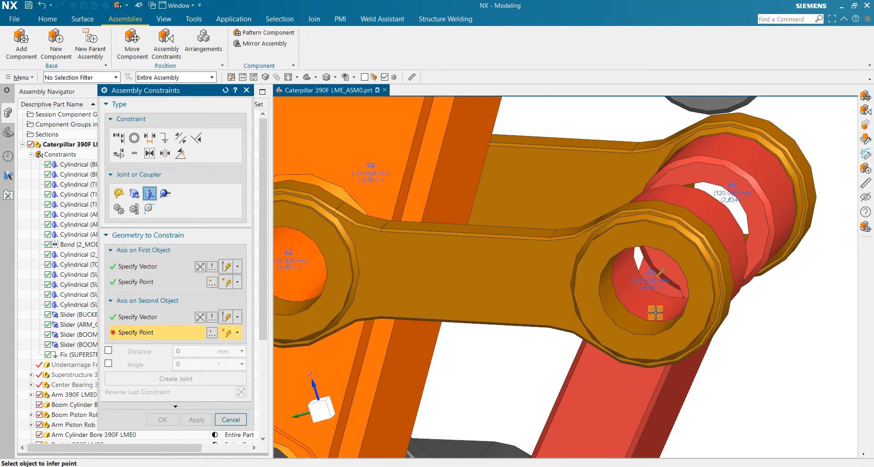
left_click(632, 262)
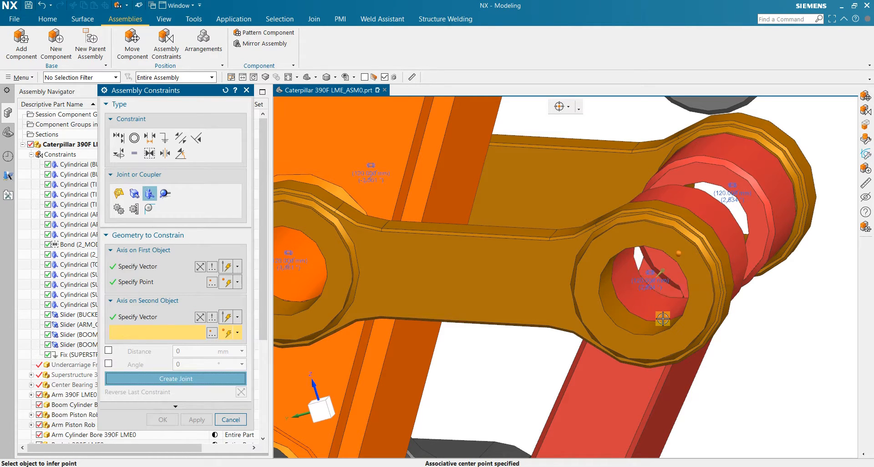
scroll(656, 296, "up", 3)
scroll(748, 303, "up", 3)
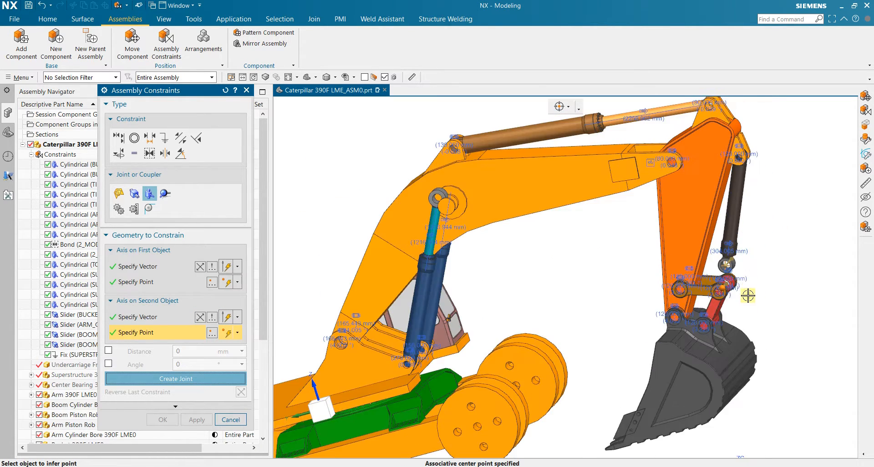
middle_click_drag(747, 296, 682, 325)
scroll(682, 325, "down", 8)
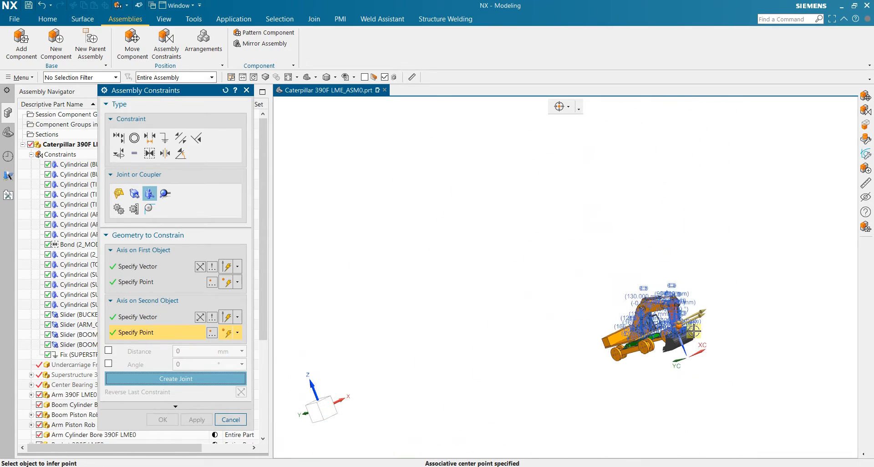
left_click(234, 379)
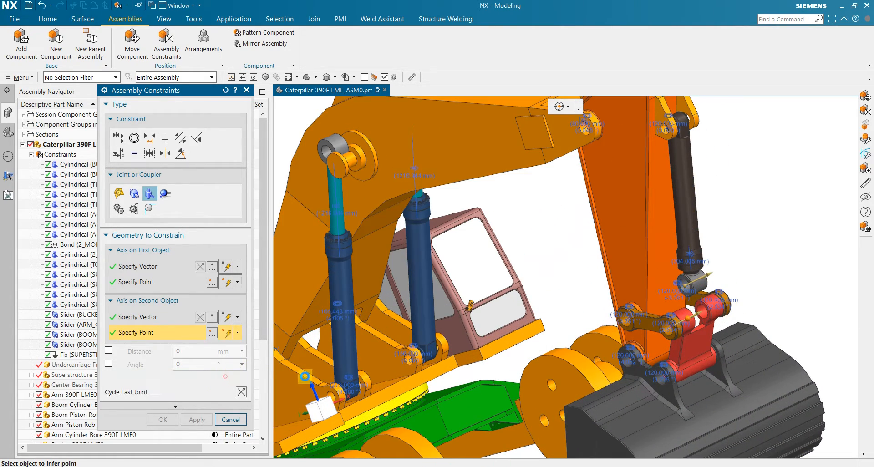
- Define the first axis of another cylindrical joint through the bore of the boom piston rod clevis
middle_click_drag(763, 260, 793, 255)
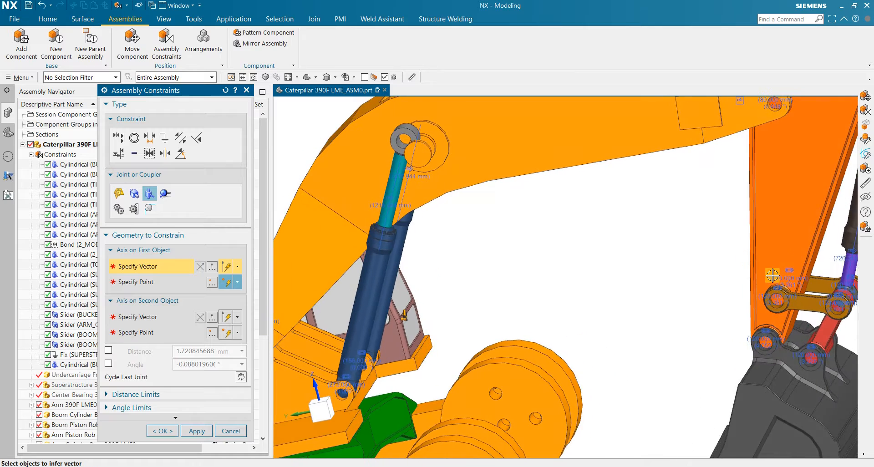
scroll(689, 288, "up", 5)
middle_click_drag(689, 277, 724, 289)
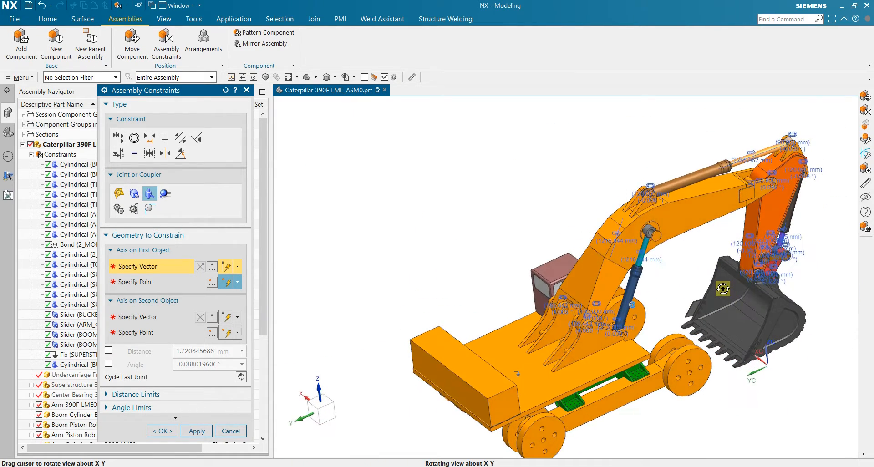
scroll(669, 235, "down", 6)
scroll(664, 237, "down", 1)
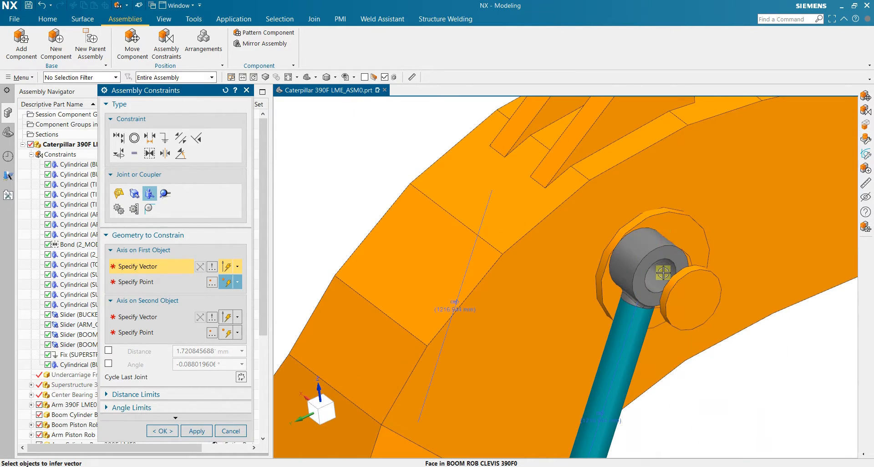
left_click(659, 276)
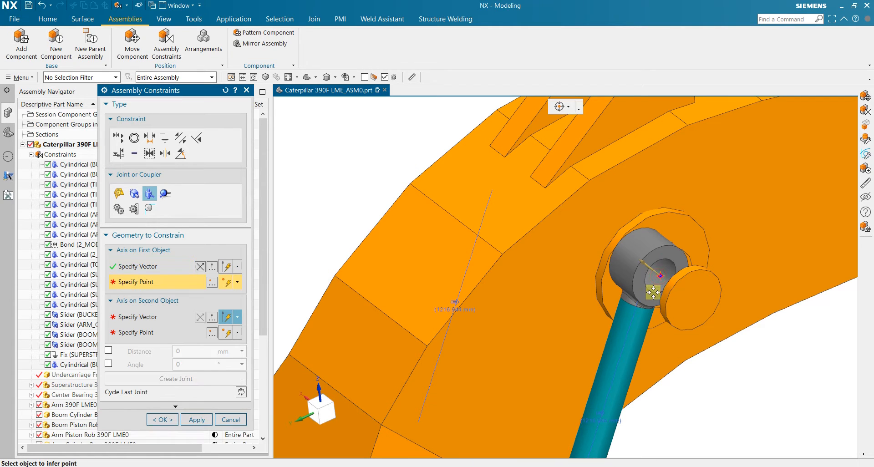
left_click(659, 297)
- Define the second axis through the boom's pin beside that clevis, using its centre point, and create the cylindrical joint
scroll(668, 332, "down", 4)
mouse_move(687, 312)
middle_mouse_down()
mouse_move(704, 319)
mouse_move(692, 316)
middle_mouse_up()
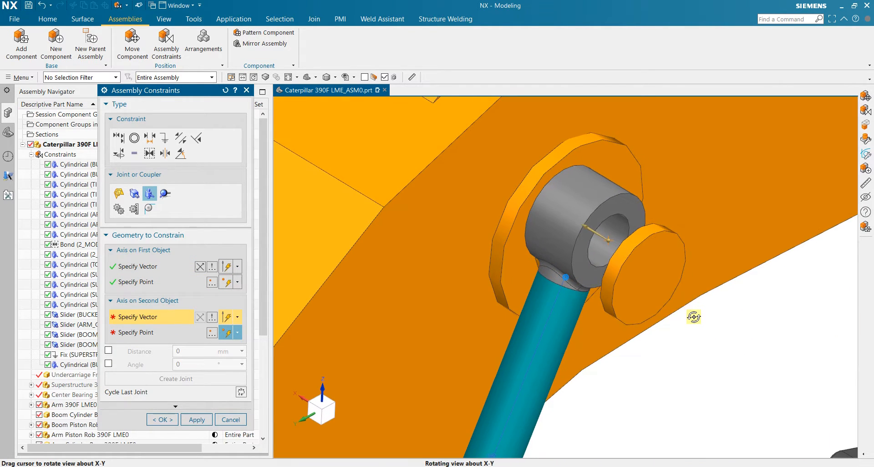
left_click(651, 238)
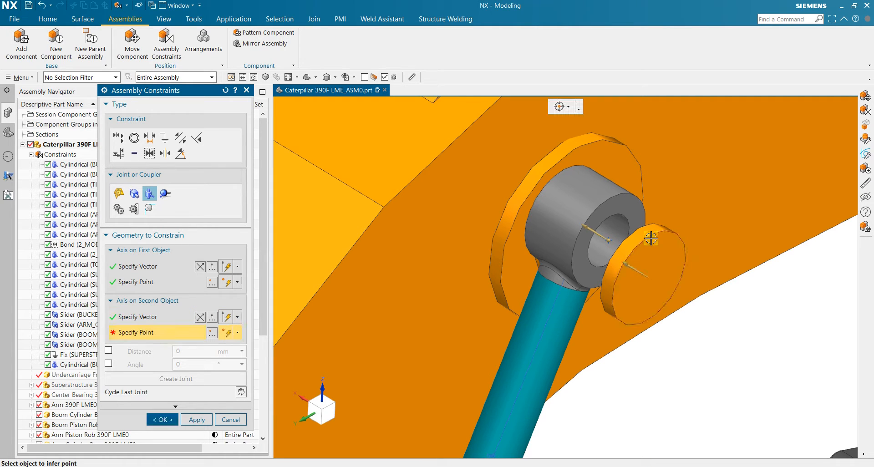
left_click(644, 241)
scroll(690, 326, "up", 4)
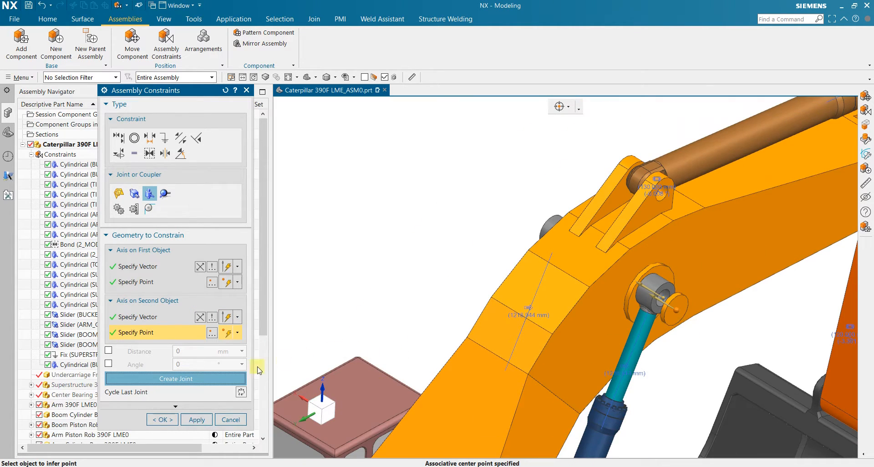
scroll(692, 344, "up", 4)
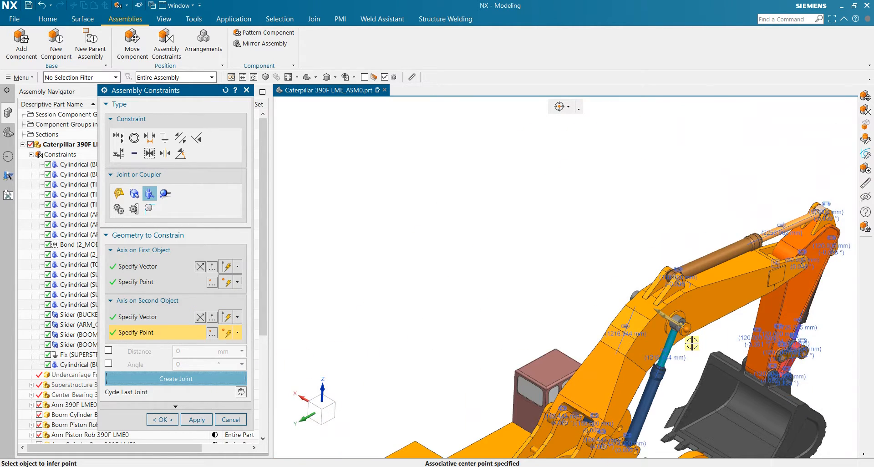
left_click(200, 378)
- Define the first axis of another cylindrical joint through the bore of the other boom piston rod clevis, using its centre point
scroll(661, 350, "down", 4)
middle_click_drag(657, 351, 726, 366)
scroll(665, 333, "up", 6)
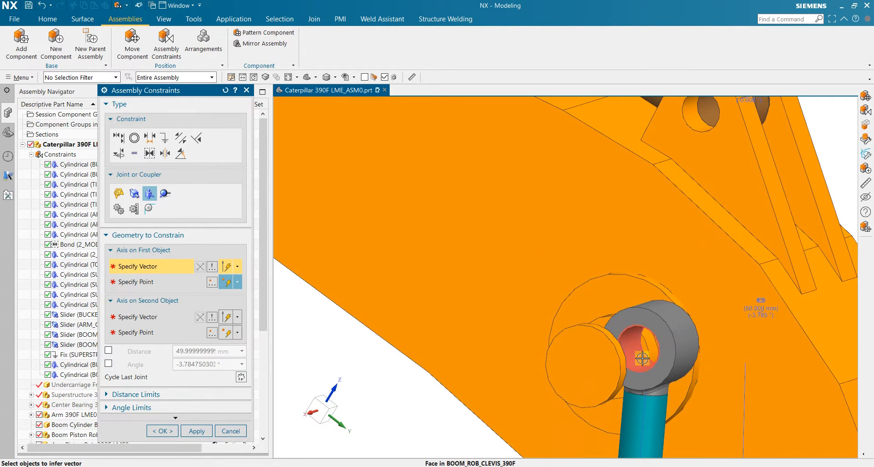
left_click(643, 360)
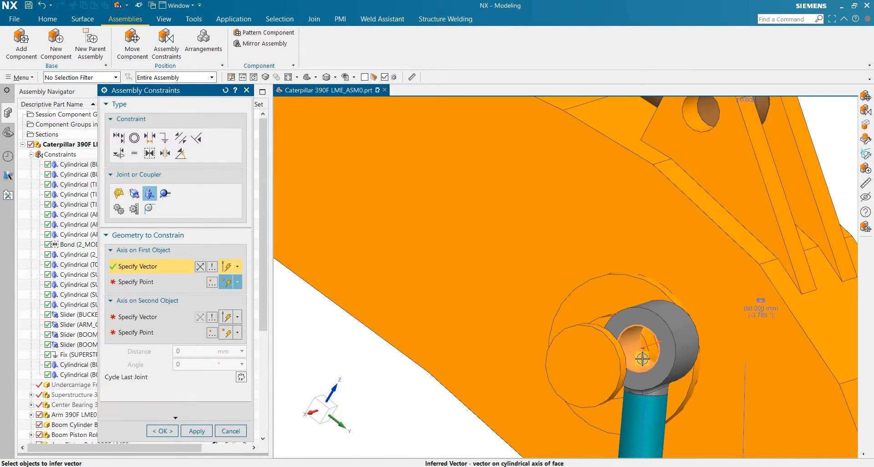
left_click(638, 323)
- Define the second axis through the boom pin beside that clevis, using its end face's centre point, and create the cylindrical joint
left_click(583, 326)
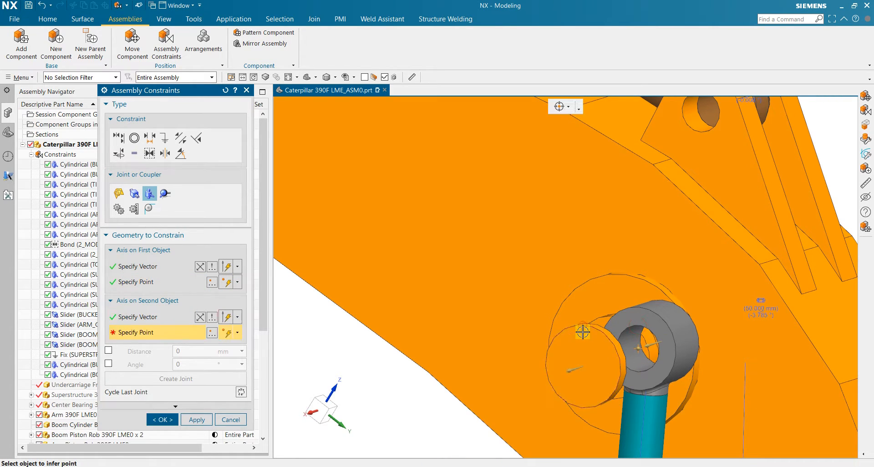
left_click(572, 330)
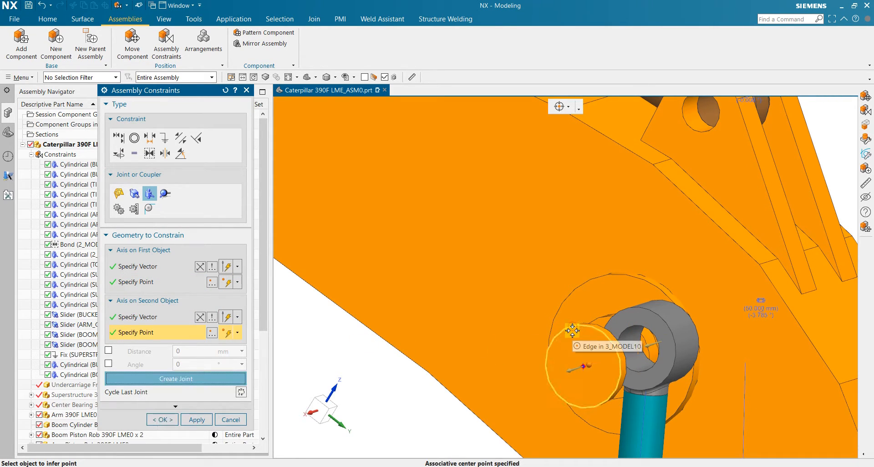
scroll(554, 355, "down", 5)
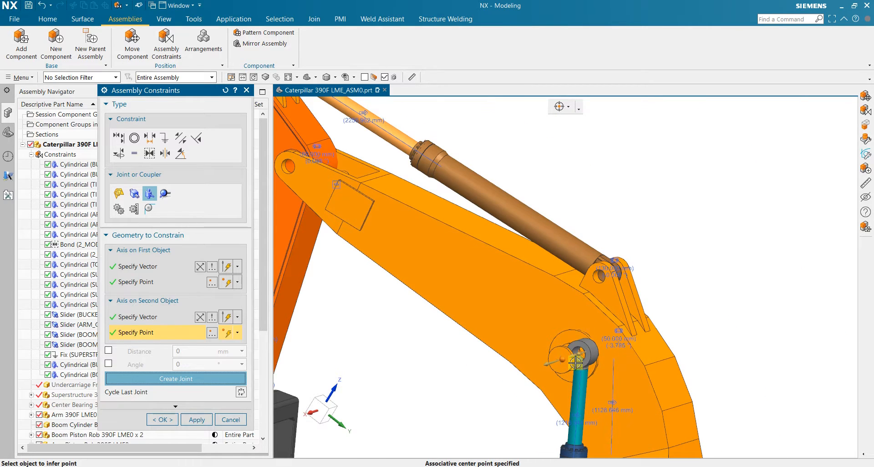
middle_click_drag(575, 362, 578, 385)
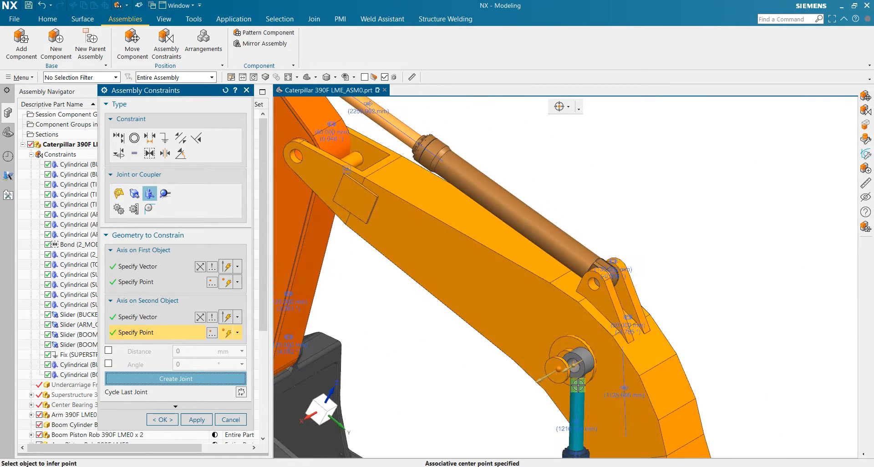
scroll(578, 386, "up", 2)
scroll(578, 385, "down", 2)
scroll(576, 382, "up", 3)
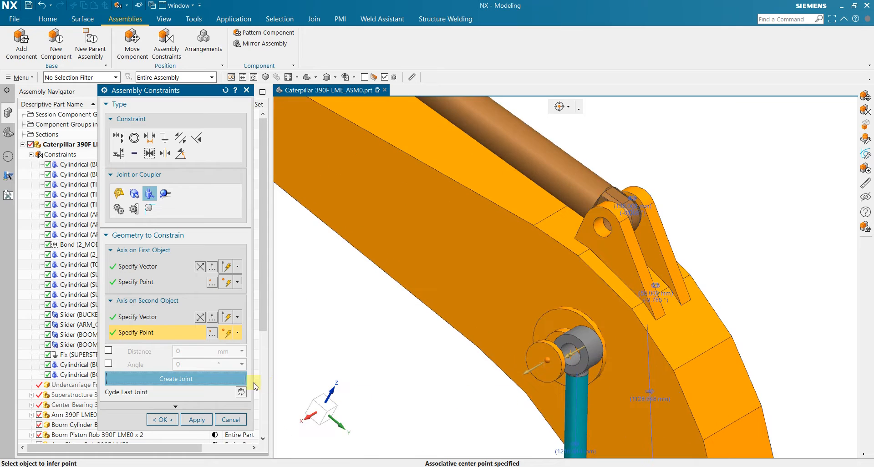
left_click(214, 381)
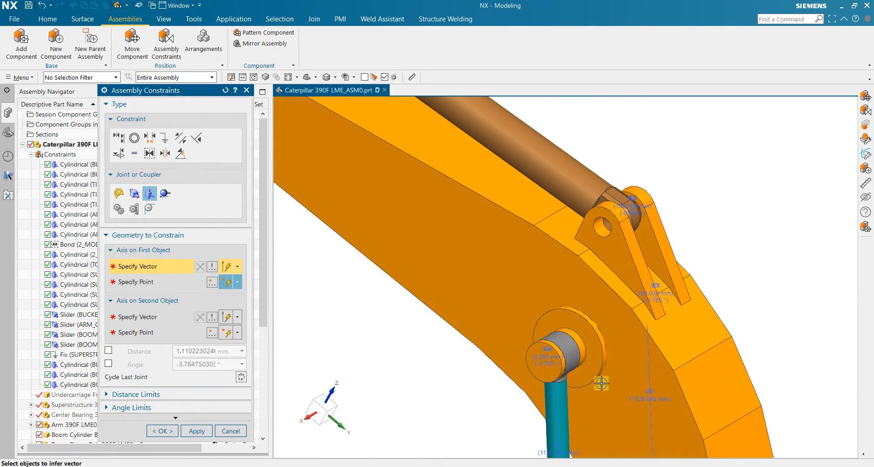
- Apply the cylindrical joints to the excavator assembly and finish the assembly constraints
scroll(666, 397, "down", 5)
middle_click_drag(666, 397, 560, 378)
scroll(569, 385, "down", 2)
scroll(596, 429, "up", 4)
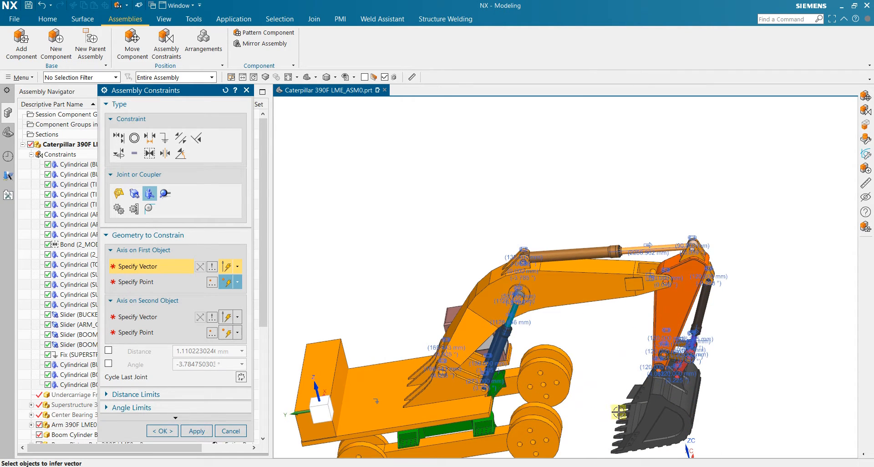
scroll(610, 426, "down", 2)
scroll(601, 441, "up", 4)
middle_click_drag(586, 435, 551, 429)
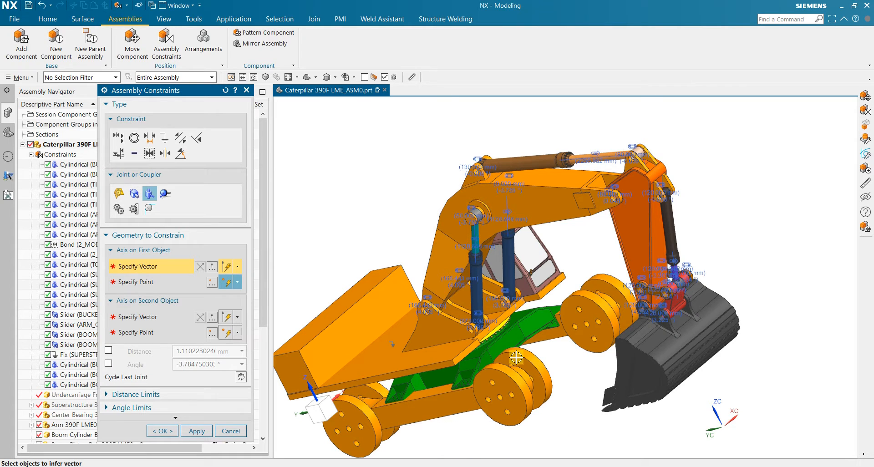
left_click(196, 430)
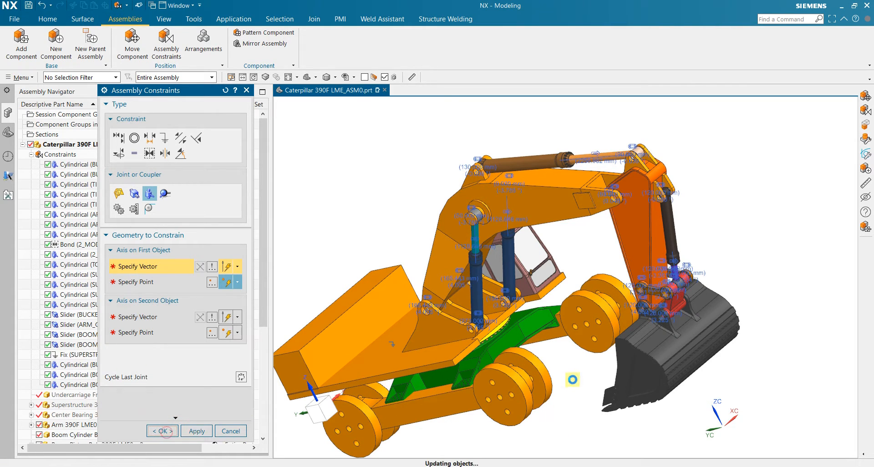
middle_click(584, 377)
- Select the bucket component and start Move Component on it with Dynamic motion
middle_click_drag(592, 373, 701, 366)
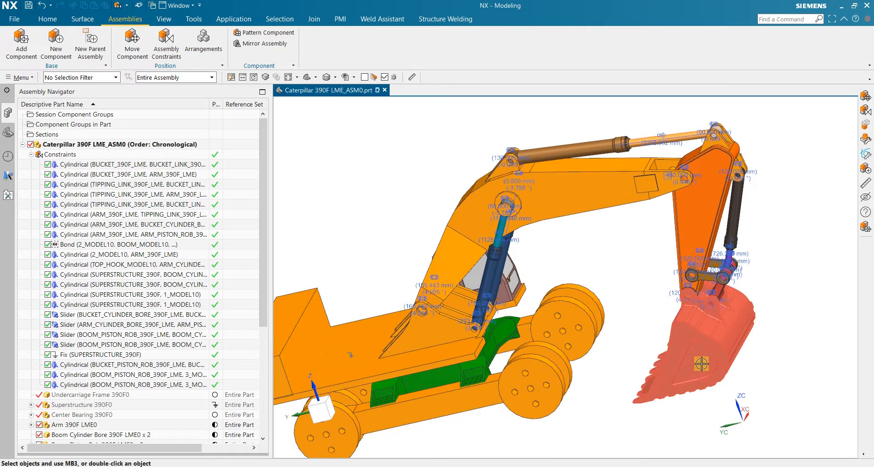
left_click(702, 364)
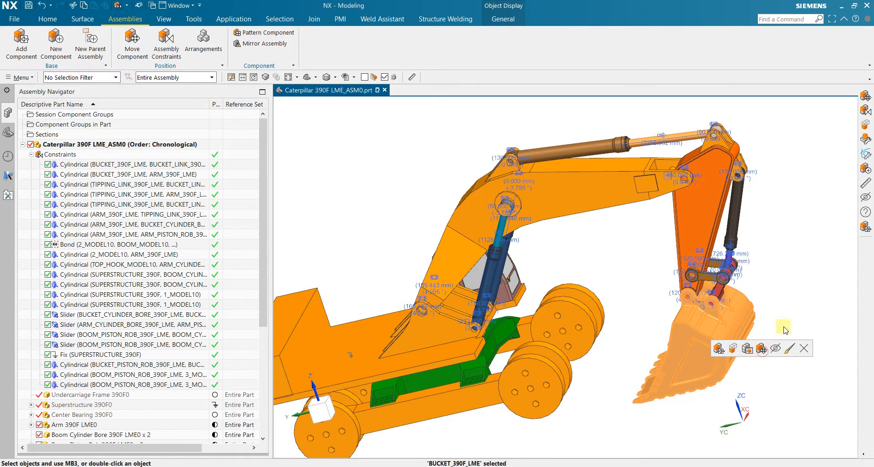
left_click(780, 309)
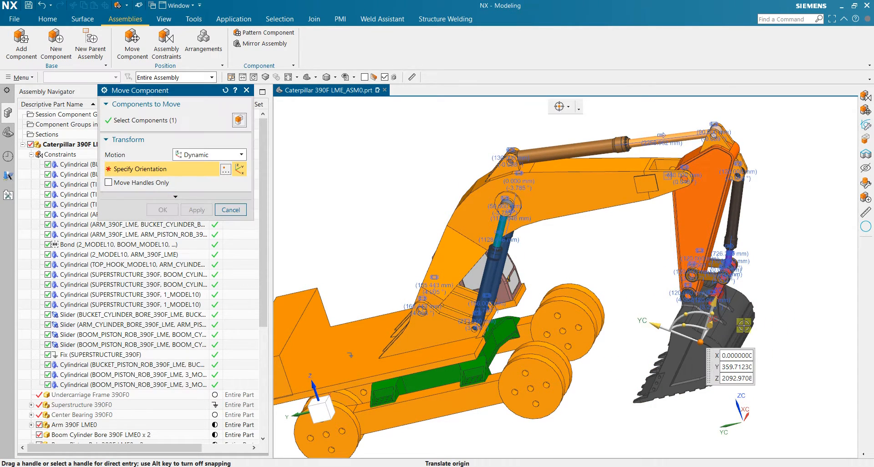
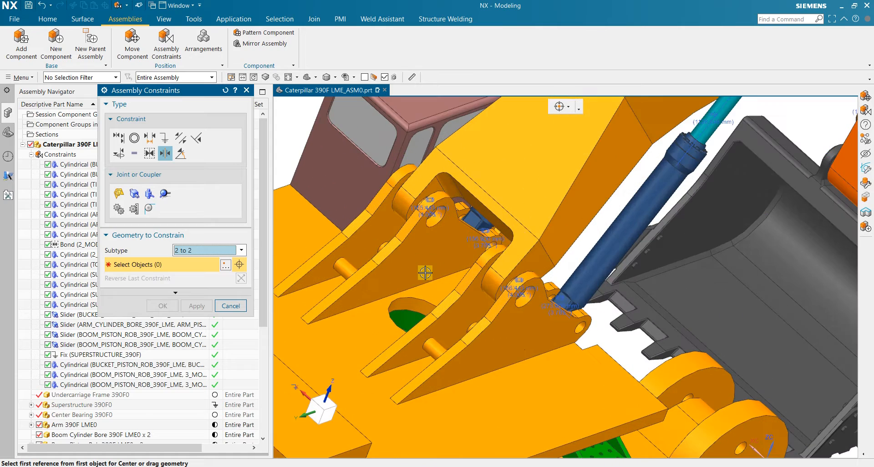
- Pick the two opposite side faces of the boom's base as the first pair of a 2 to 2 Center constraint
left_click(435, 260)
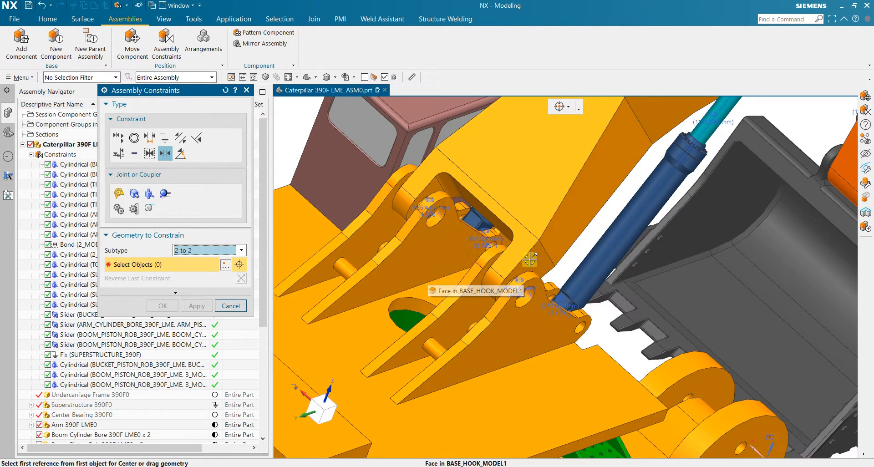
scroll(501, 239, "down", 5)
middle_click_drag(501, 238, 547, 269)
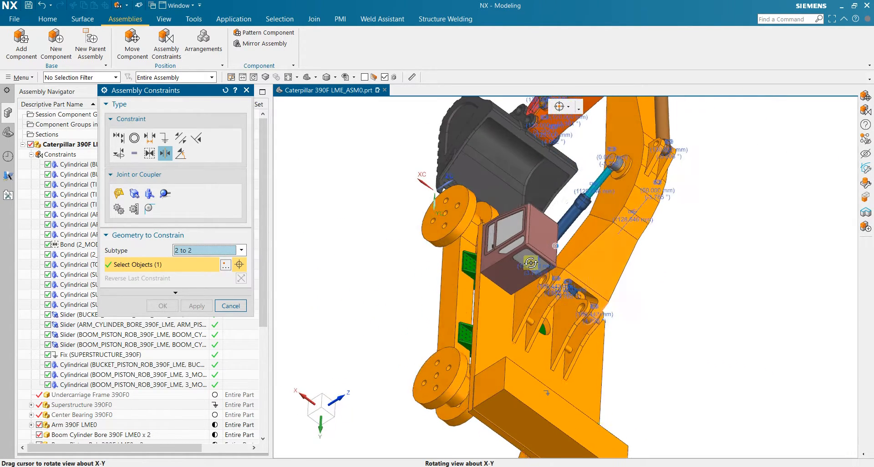
scroll(564, 277, "up", 5)
left_click(571, 283)
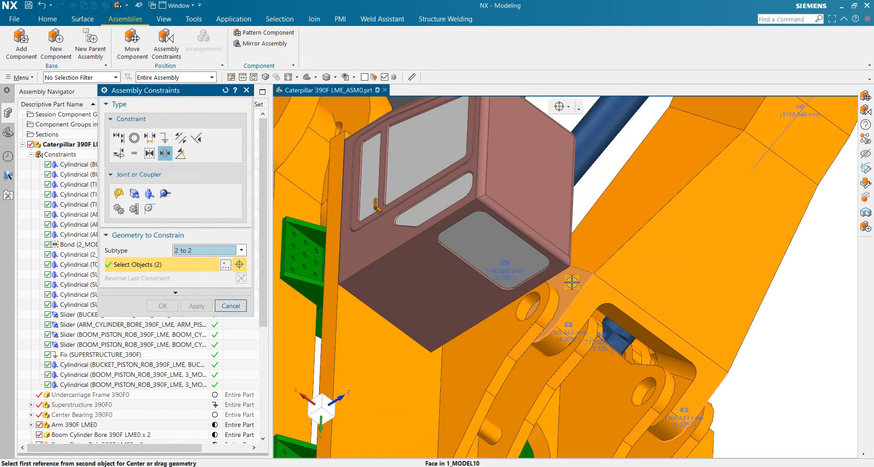
- Pick the two outer side faces of the superstructure's boom mounting hooks as the second pair and apply the Center constraint
left_click(506, 321)
scroll(506, 321, "down", 4)
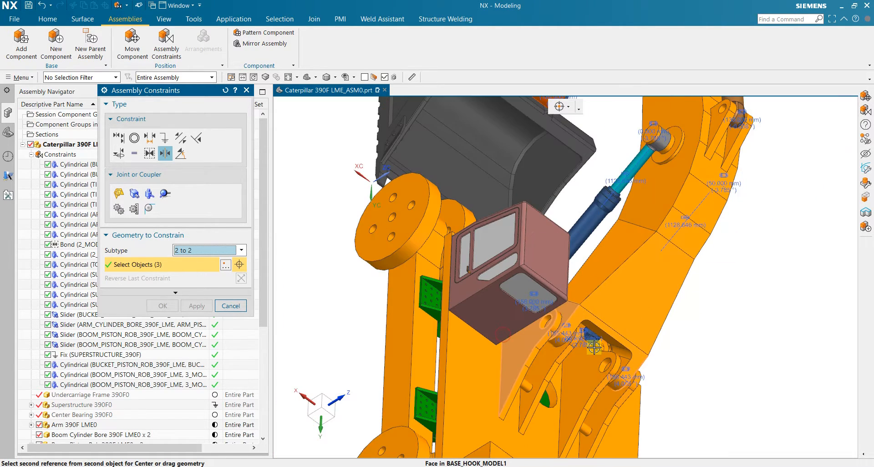
middle_click_drag(507, 321, 548, 318)
left_click(504, 336)
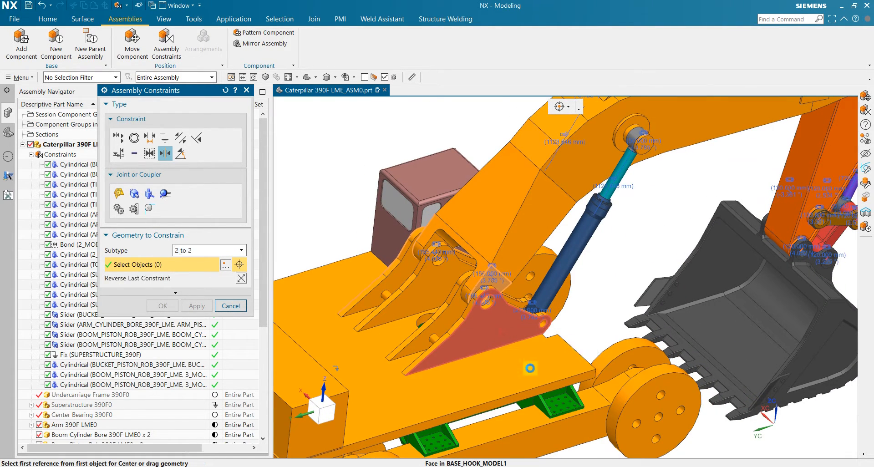
scroll(732, 245, "down", 3)
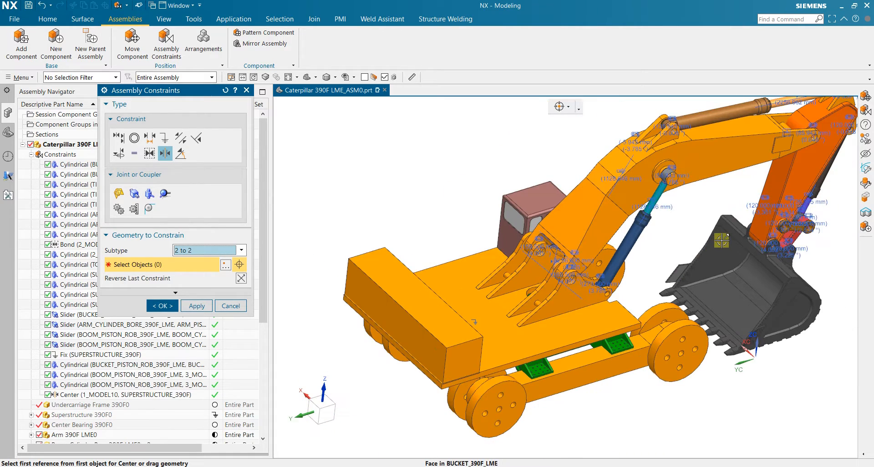
middle_click_drag(736, 189, 710, 187)
scroll(710, 187, "down", 2)
scroll(668, 182, "up", 3)
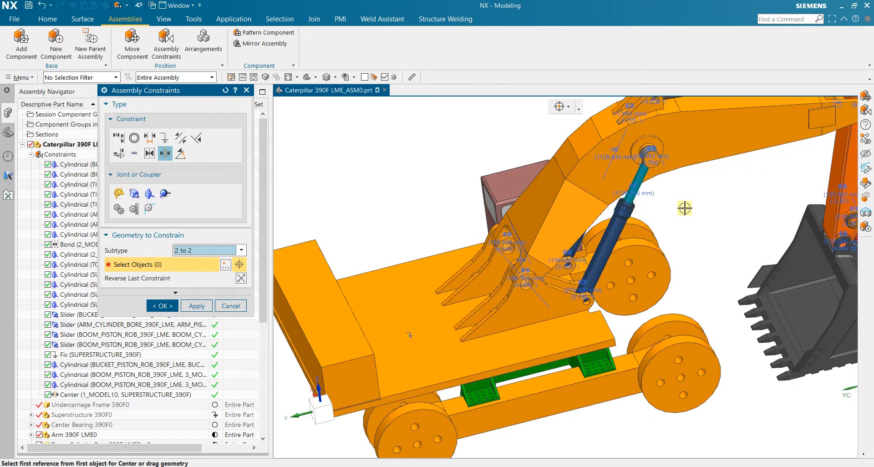
left_click(199, 310)
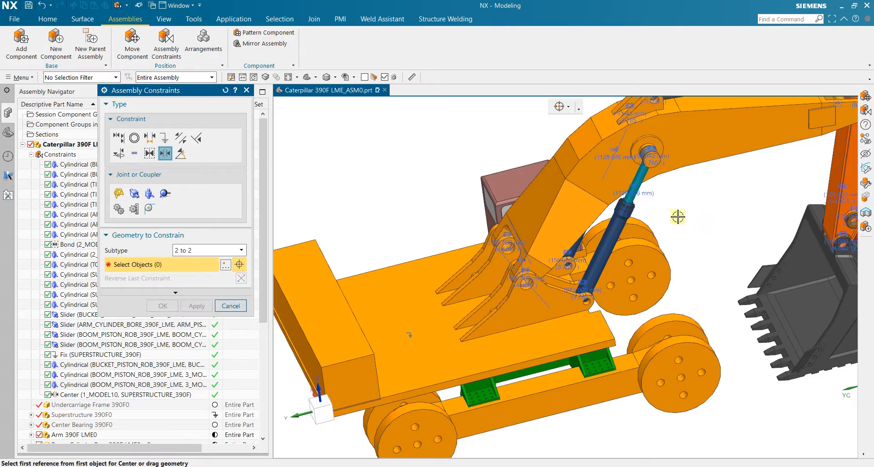
- Pick the two opposite side faces of the boom's arm end as the first pair of another 2 to 2 Center constraint
middle_click_drag(673, 213, 694, 220)
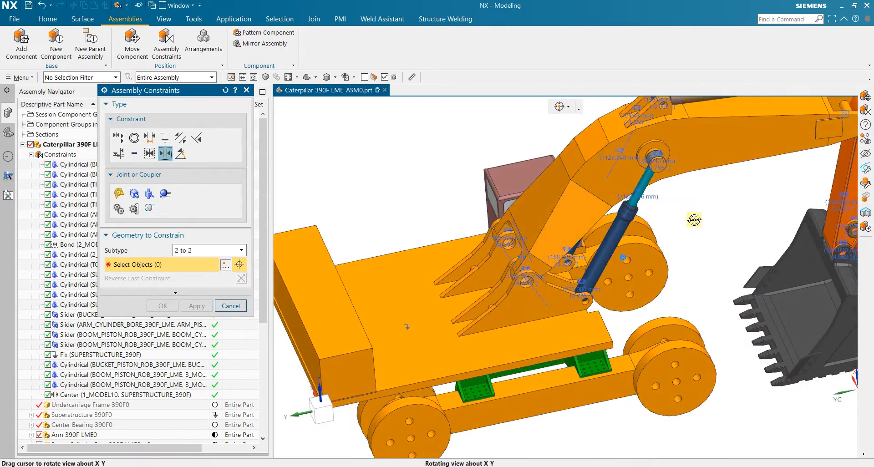
scroll(694, 220, "down", 3)
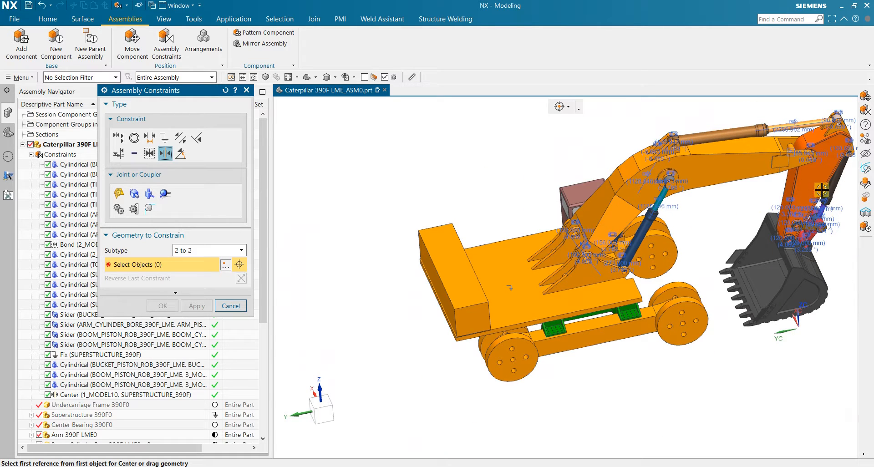
middle_click_drag(820, 184, 826, 167)
scroll(828, 164, "up", 2)
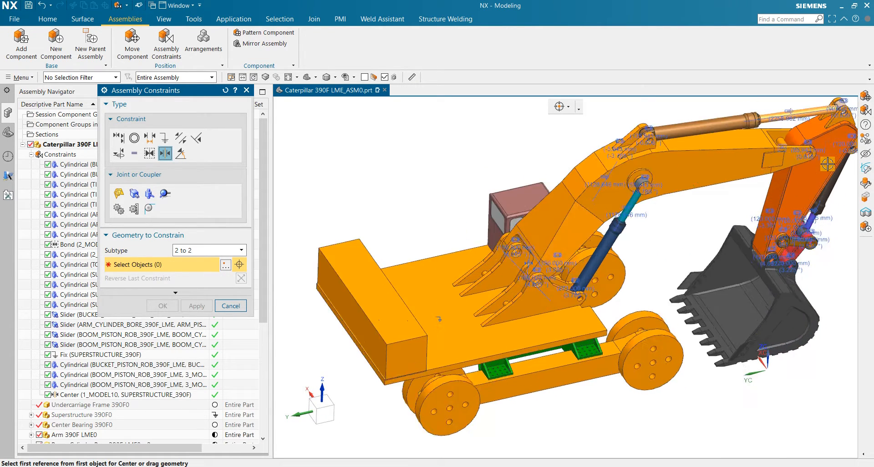
scroll(828, 164, "up", 4)
scroll(803, 132, "down", 1)
left_click(765, 175)
scroll(765, 175, "down", 3)
middle_click_drag(765, 191, 592, 273)
left_click(537, 252)
scroll(593, 312, "down", 2)
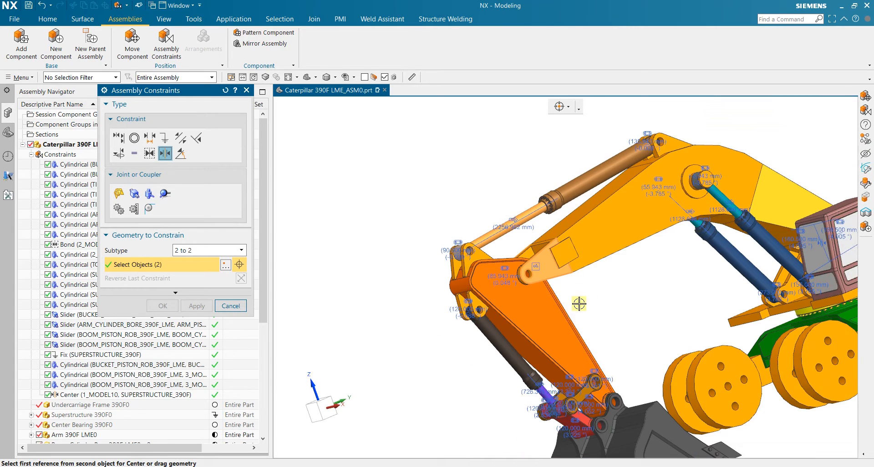
- Pick the two opposite side faces of the arm as the second pair and apply the Center constraint between boom and arm
scroll(582, 304, "up", 1)
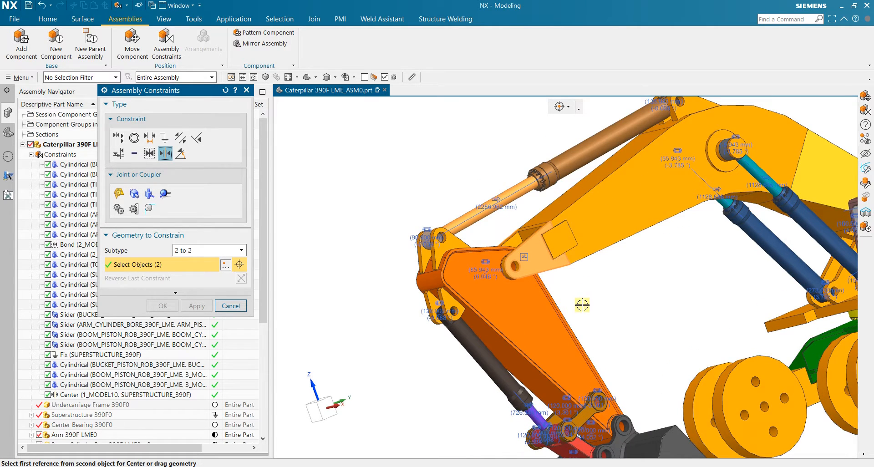
left_click(526, 319)
middle_click_drag(631, 302, 709, 295)
scroll(766, 328, "down", 2)
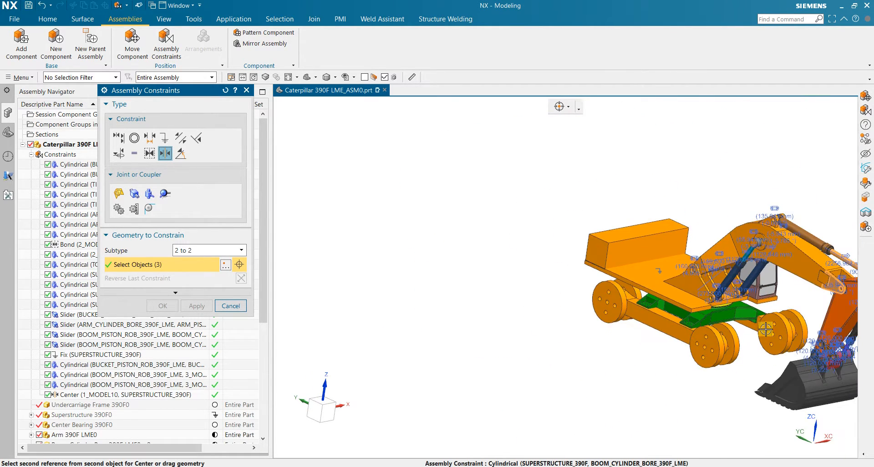
scroll(766, 329, "up", 3)
left_click(831, 269)
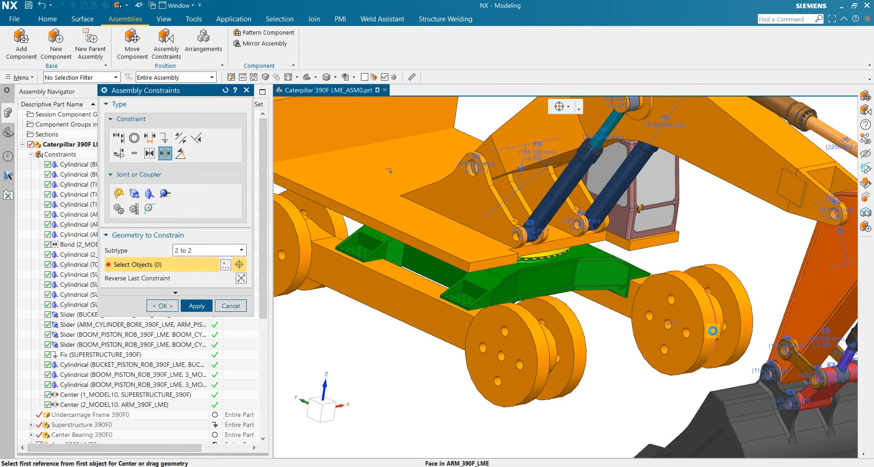
scroll(713, 331, "down", 3)
scroll(364, 331, "up", 3)
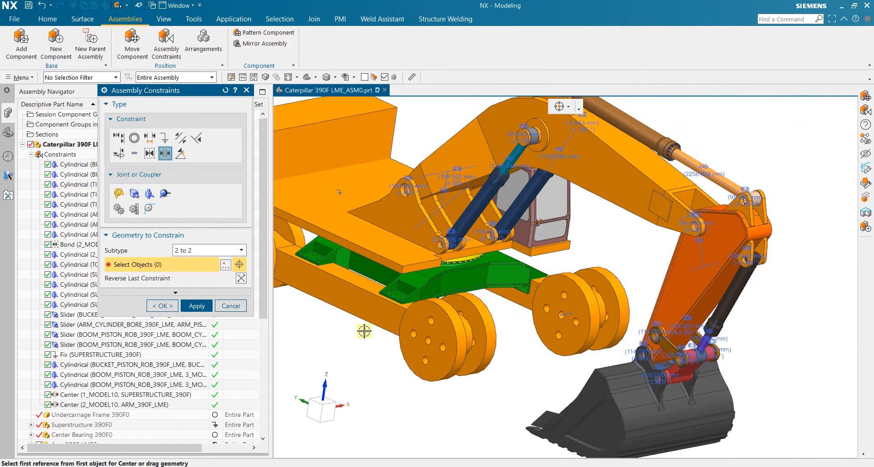
left_click(201, 306)
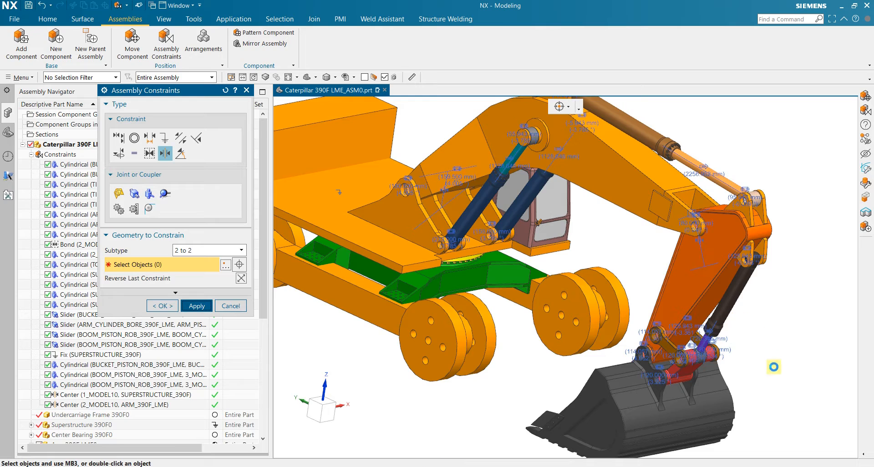
- Pick the two outer side faces of the bucket's link-pin lugs as the first pair of a 2 to 2 Center constraint
scroll(660, 401, "up", 5)
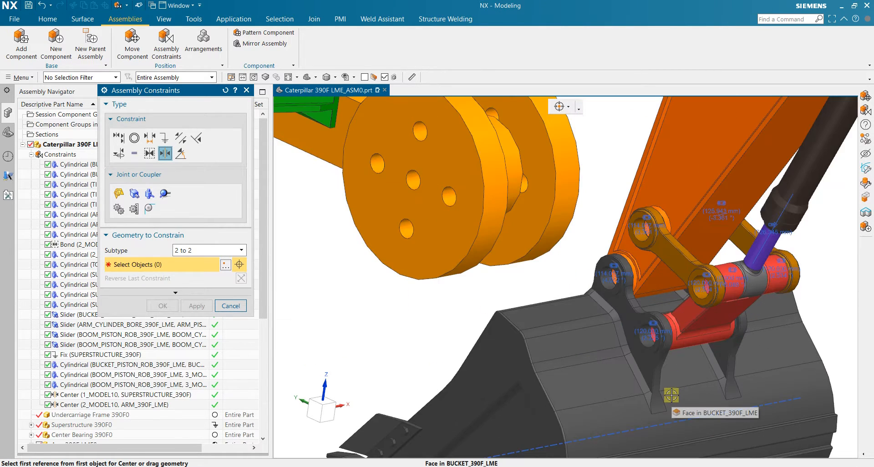
scroll(642, 359, "up", 4)
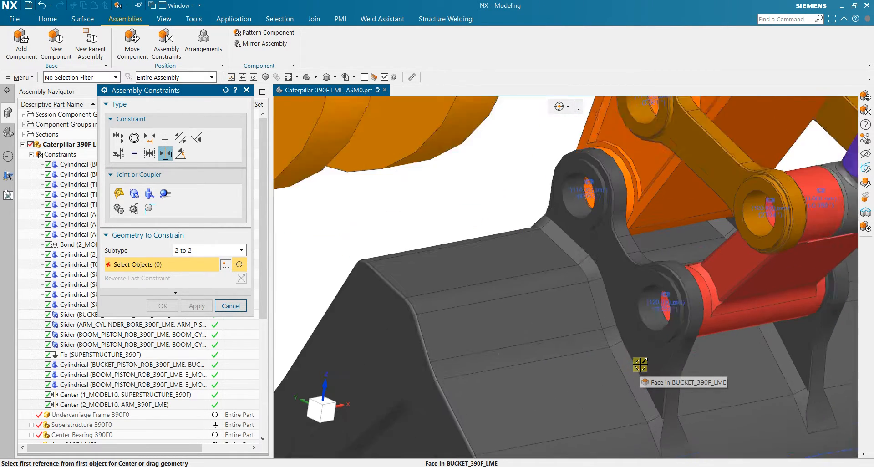
scroll(641, 327, "down", 6)
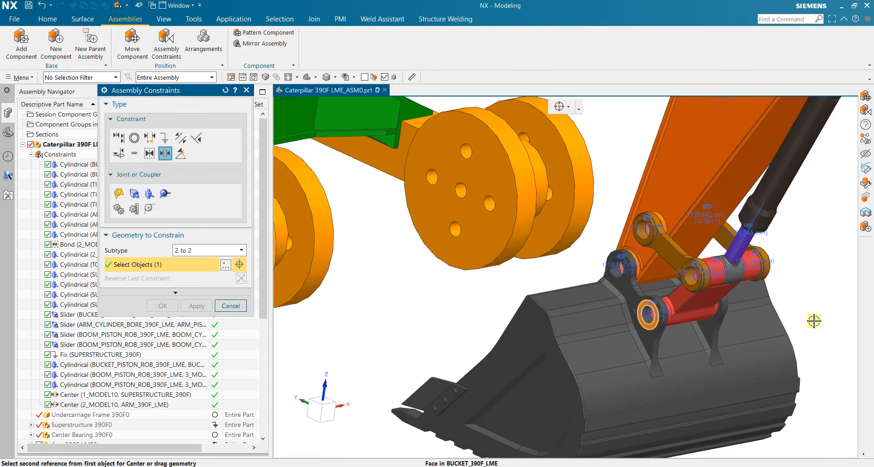
middle_click_drag(815, 321, 718, 306)
scroll(519, 307, "up", 5)
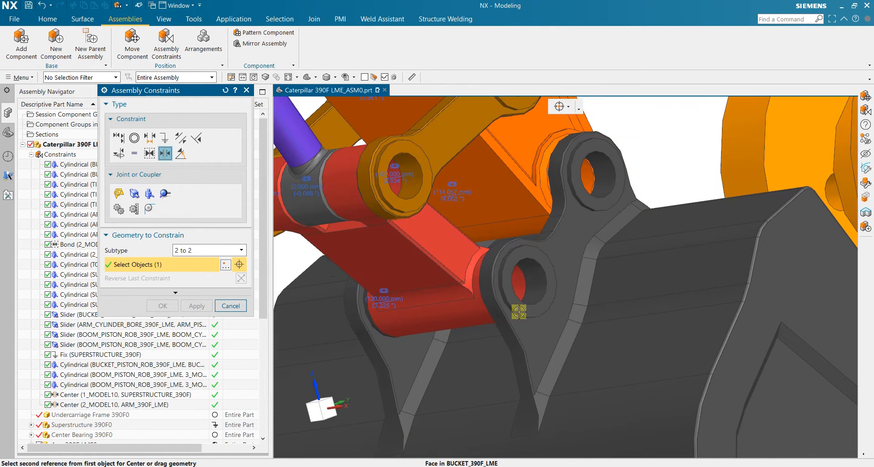
left_click(522, 309)
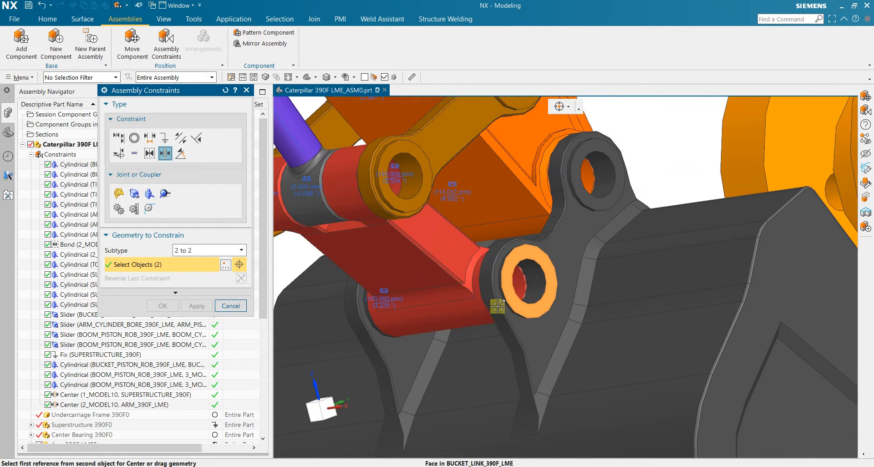
- Pick the two opposite side faces of the bucket link as the second pair and confirm the Center constraint between bucket and link
scroll(497, 306, "up", 1)
scroll(451, 268, "down", 7)
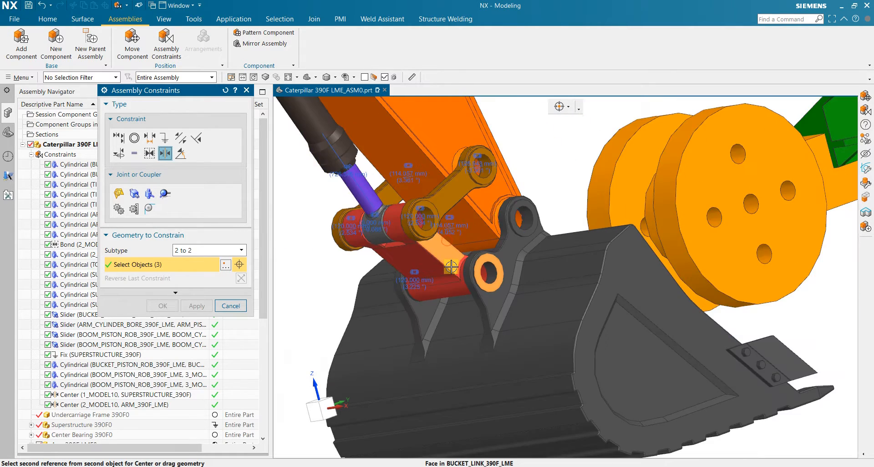
middle_click_drag(456, 276, 685, 286)
scroll(685, 286, "up", 4)
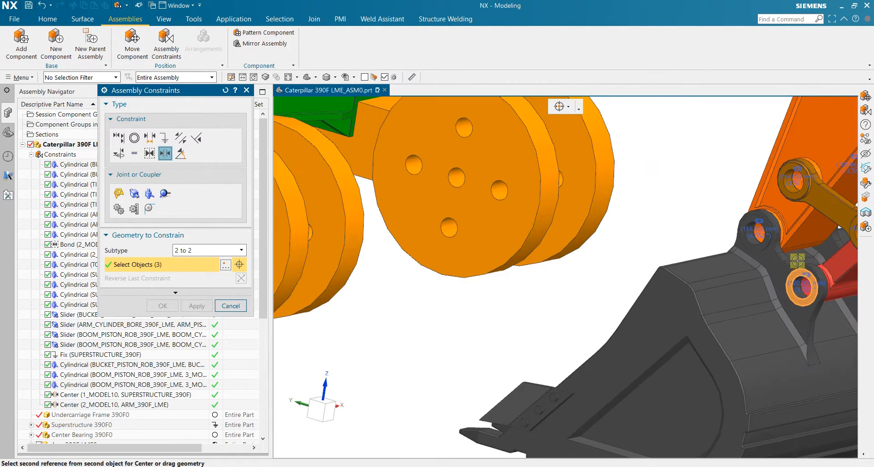
left_click(802, 291)
key("ctrl+f")
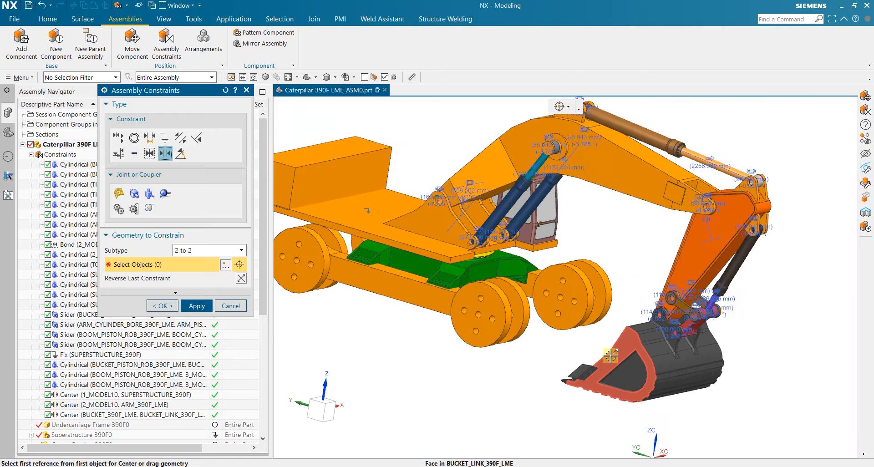
left_click(163, 306)
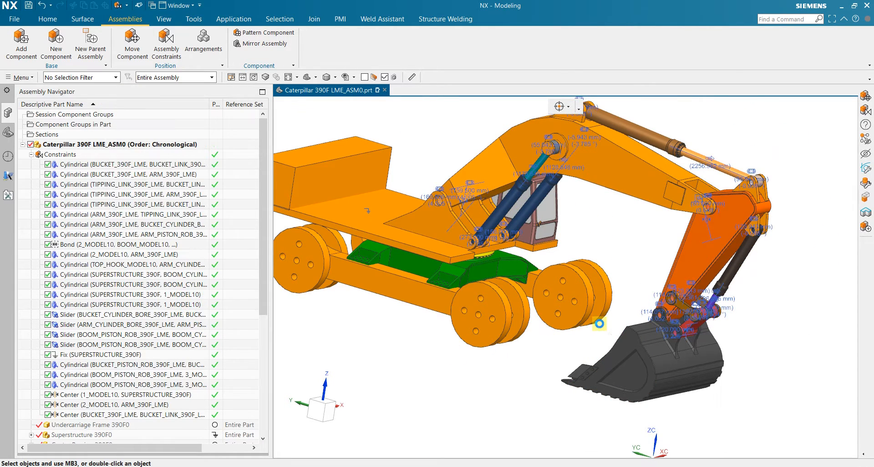
- Try moving the bucket along the X axis to 2900 with dynamic Move Component and discard the move
middle_click_drag(640, 313, 664, 287)
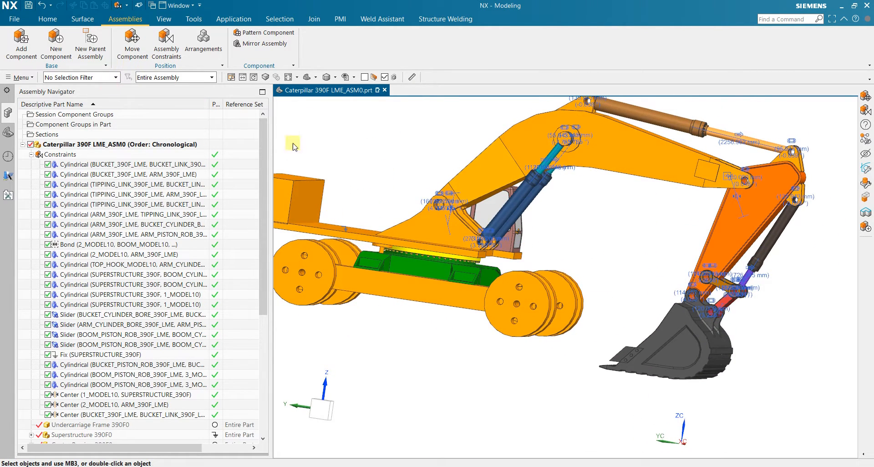
left_click(660, 345)
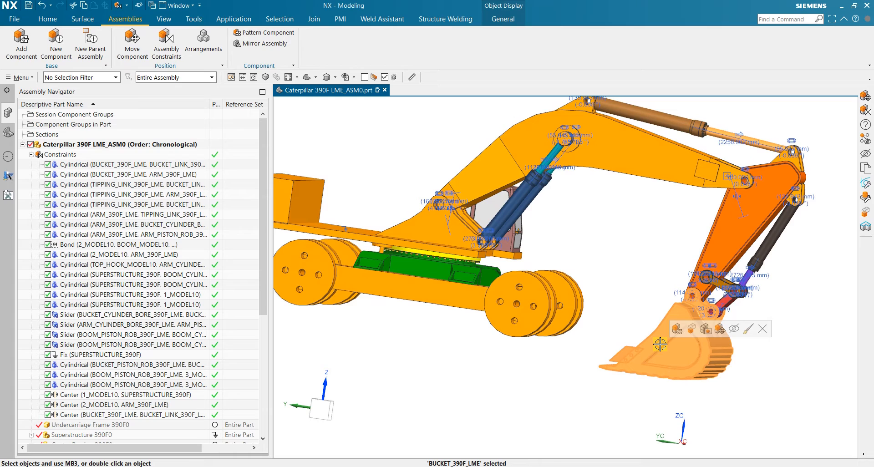
left_click(723, 327)
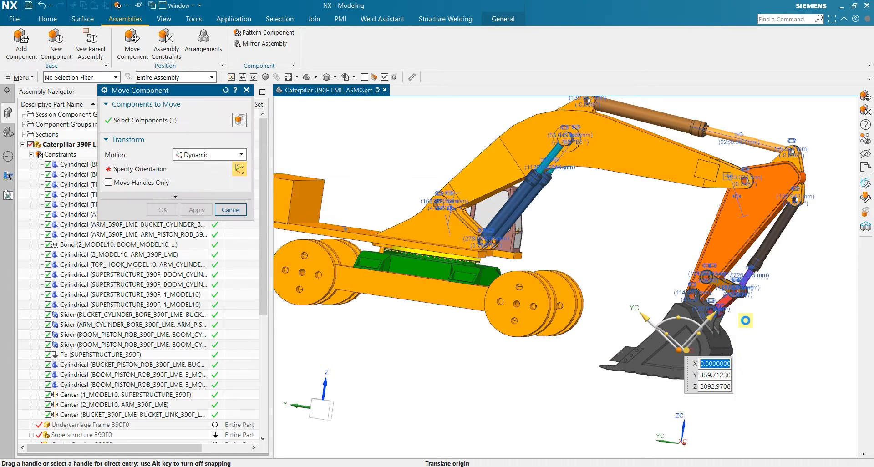
middle_click_drag(751, 332, 670, 360)
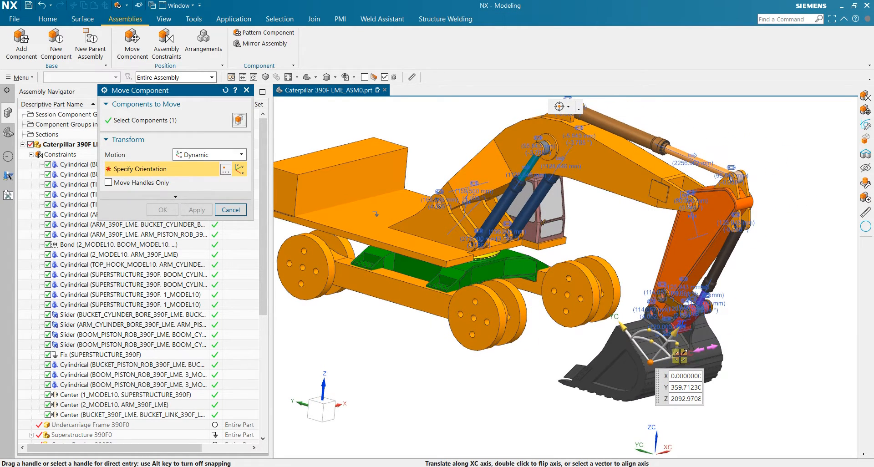
left_click_drag(681, 354, 776, 349)
scroll(782, 290, "up", 2)
scroll(758, 300, "up", 2)
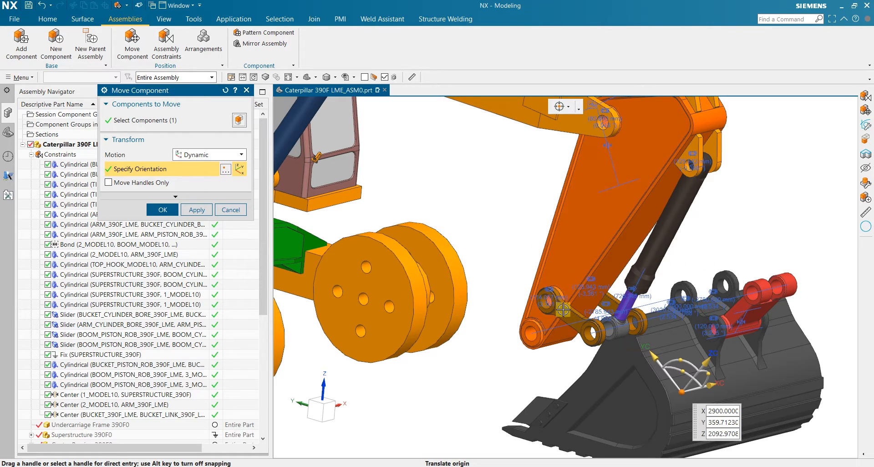
left_click(230, 211)
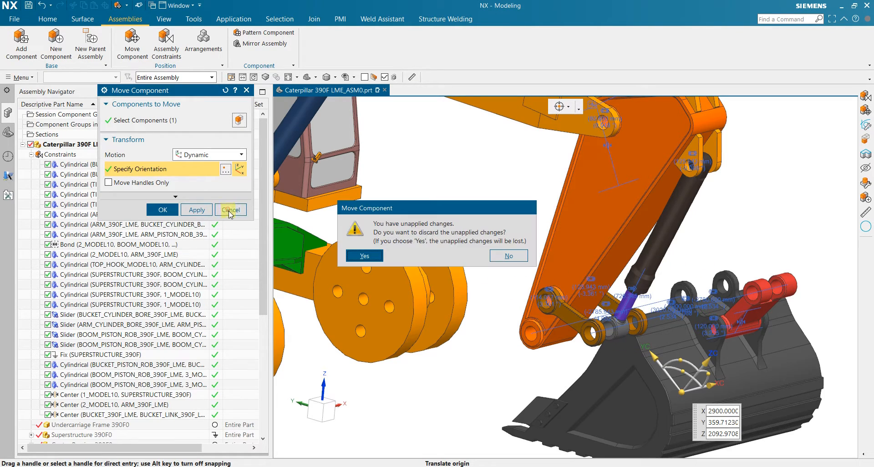
left_click(362, 255)
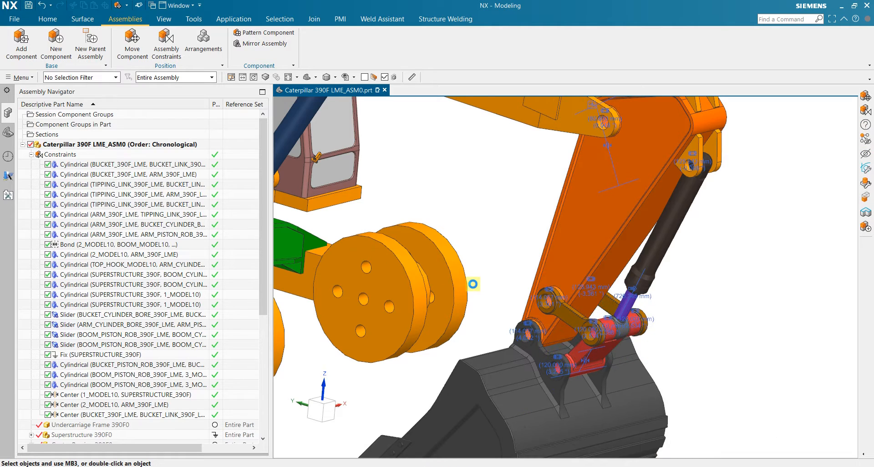
- Start another 2 to 2 Center assembly constraint for the bucket linkage
middle_click_drag(735, 343, 722, 337)
scroll(472, 325, "up", 5)
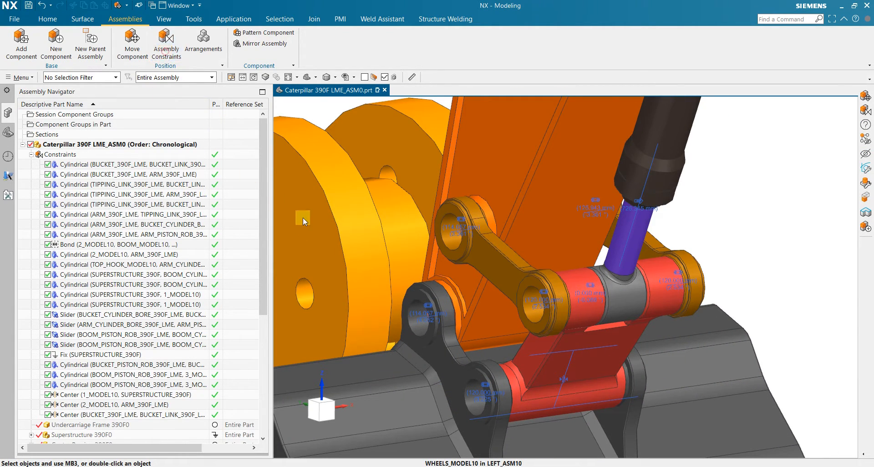
key("shift+c")
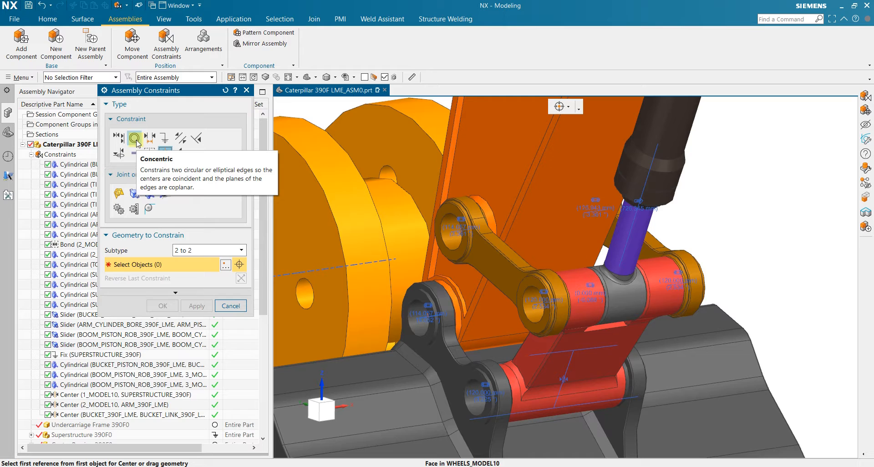
- Examine how the tipping links, bucket link and bucket piston eye fit together at their shared pin
scroll(571, 322, "up", 5)
middle_click_drag(520, 256, 410, 193)
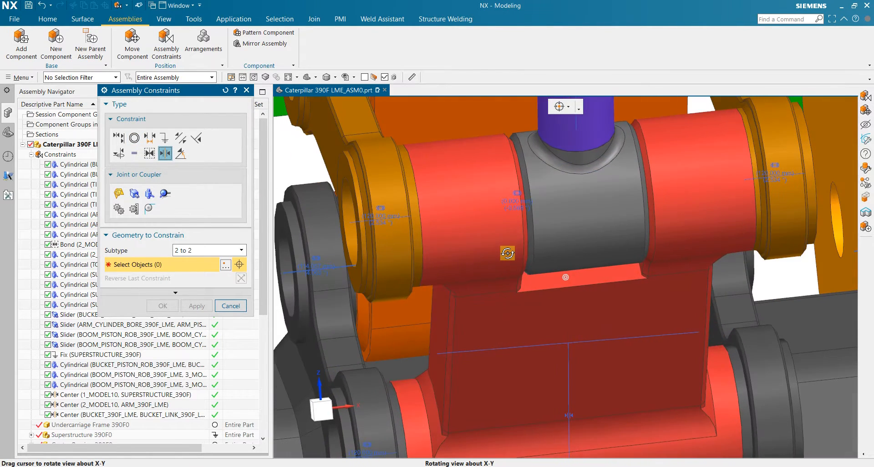
scroll(415, 204, "up", 3)
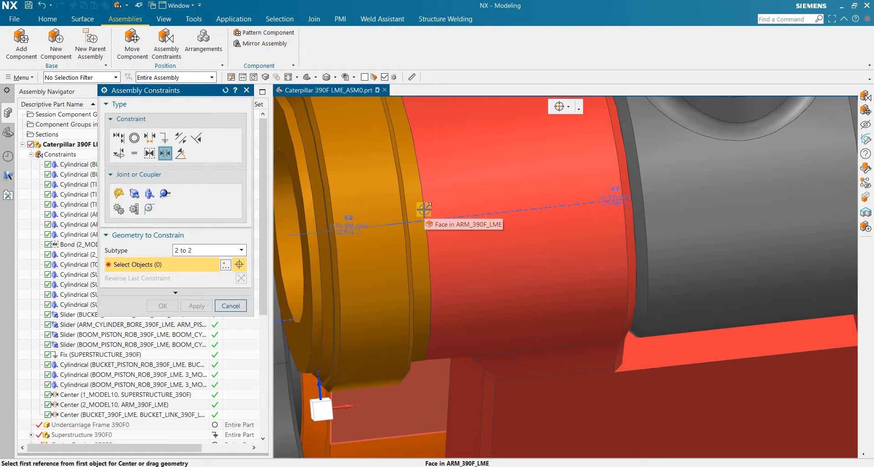
scroll(423, 218, "down", 5)
scroll(423, 219, "down", 5)
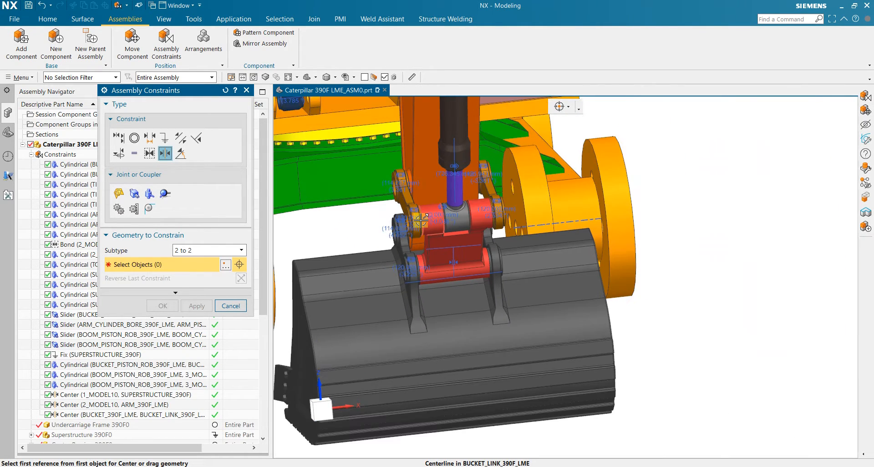
scroll(423, 217, "up", 8)
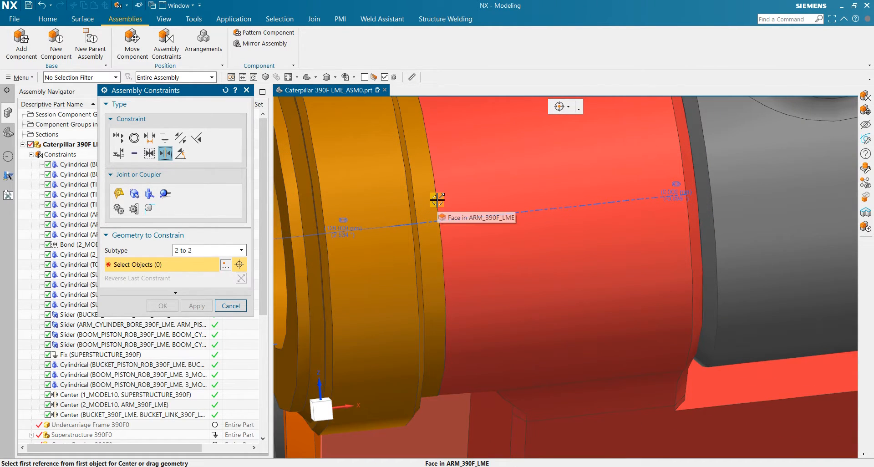
scroll(437, 201, "down", 4)
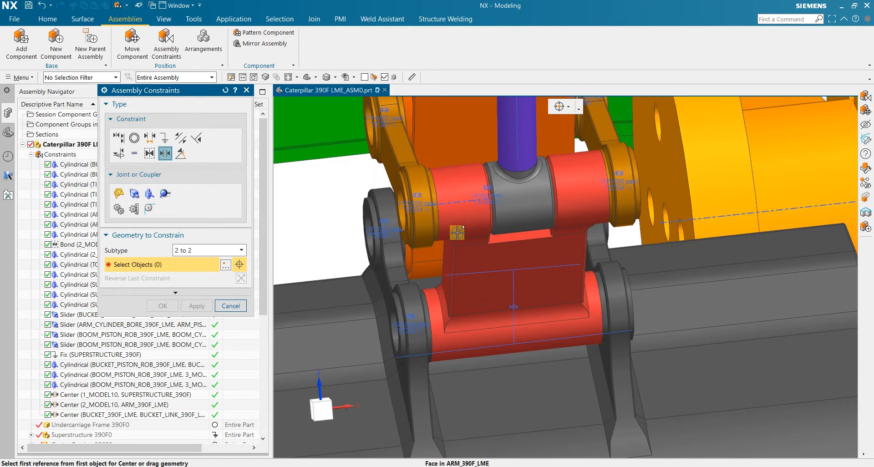
middle_click_drag(447, 239, 457, 238)
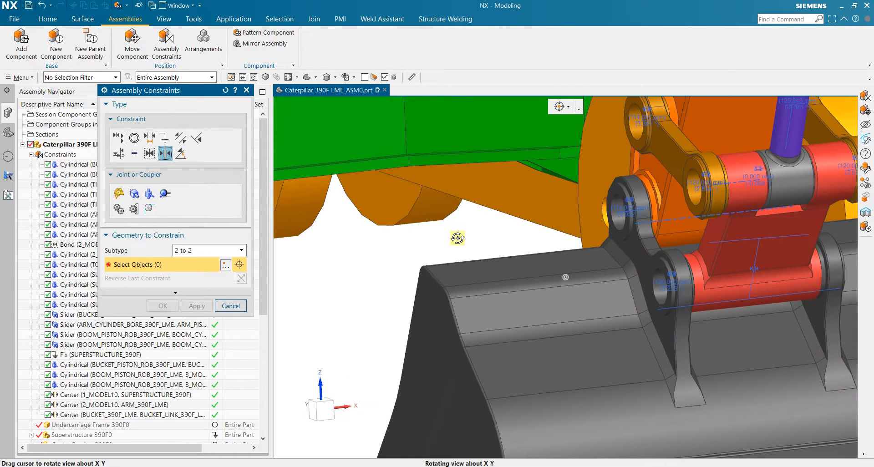
scroll(458, 239, "down", 4)
middle_click_drag(668, 208, 683, 214)
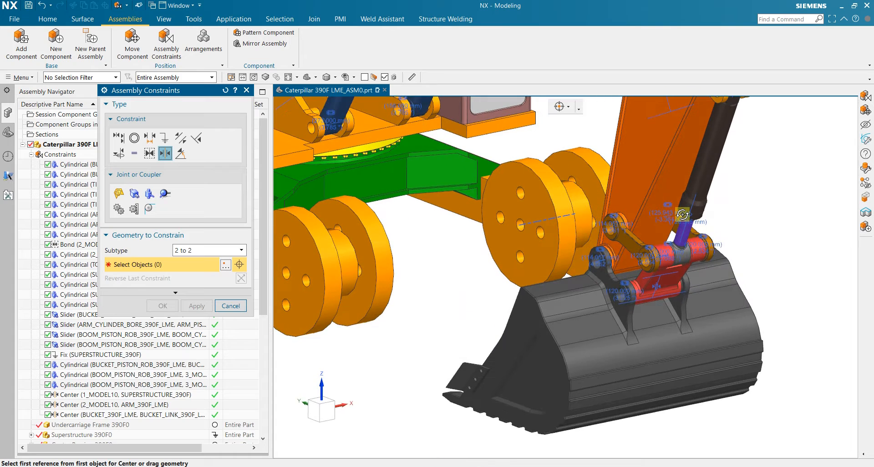
scroll(761, 253, "up", 4)
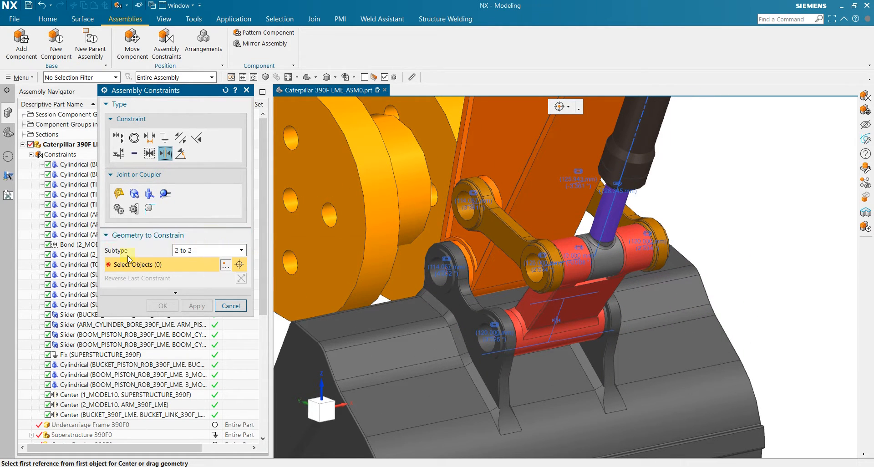
scroll(380, 287, "up", 4)
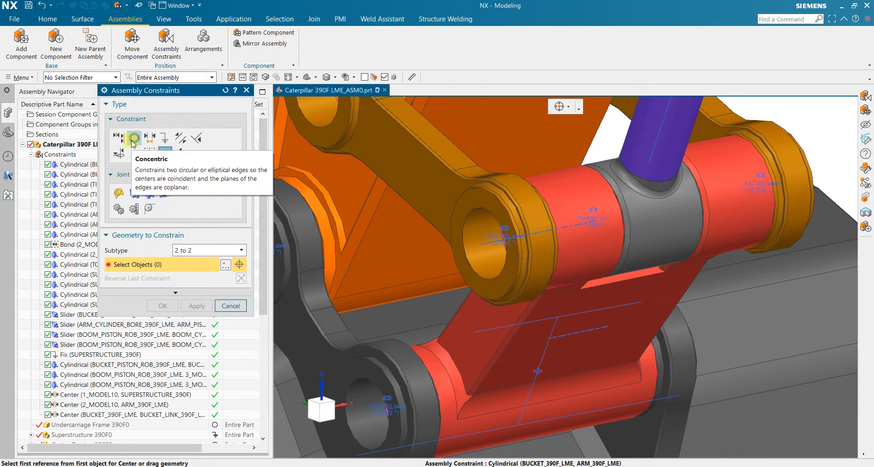
middle_click_drag(562, 237, 529, 214)
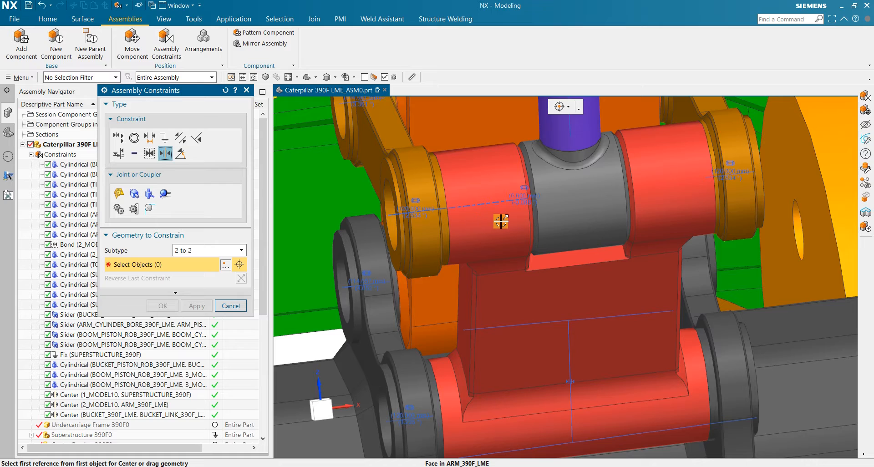
scroll(448, 222, "down", 3)
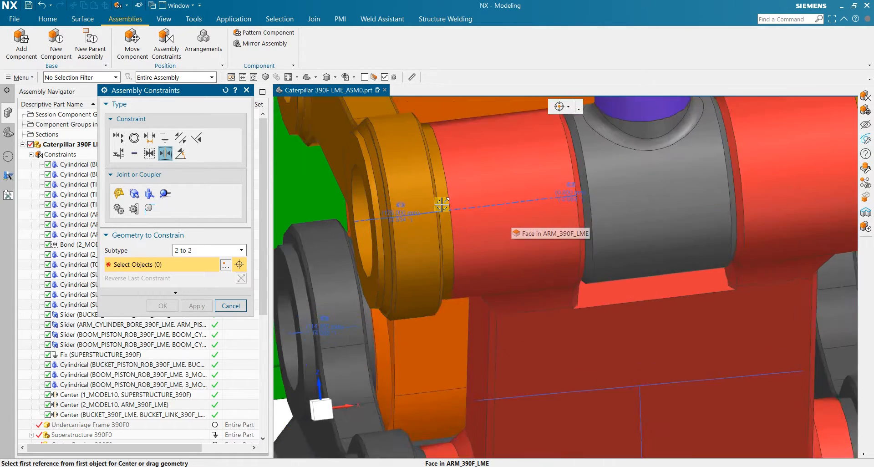
scroll(443, 189, "up", 4)
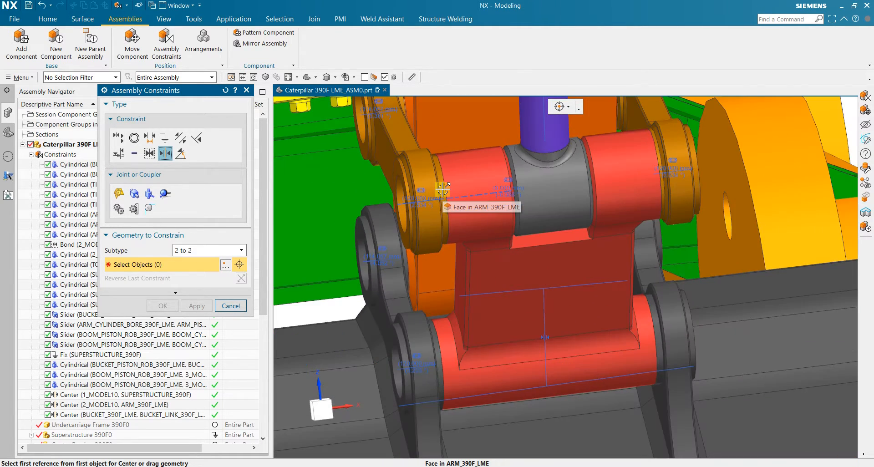
middle_click_drag(443, 189, 462, 193)
scroll(463, 193, "up", 6)
scroll(656, 232, "down", 4)
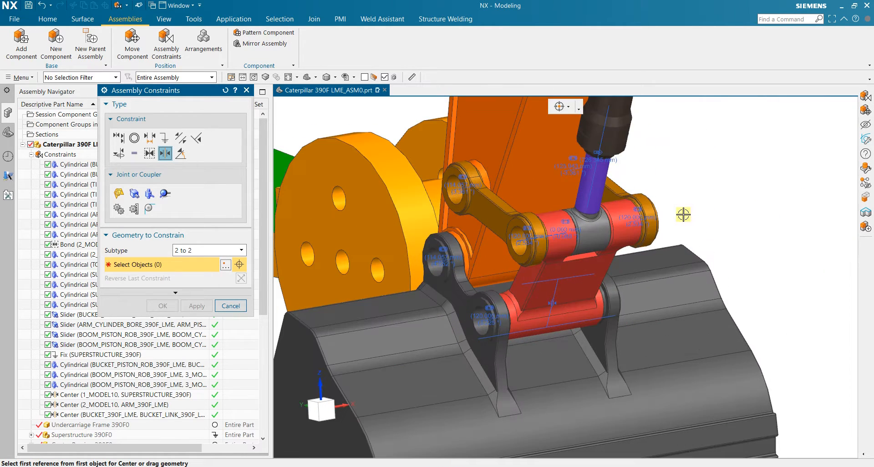
- Pick the two opposite side faces of the bucket link as the first pair of the 2 to 2 Center constraint
scroll(460, 251, "down", 2)
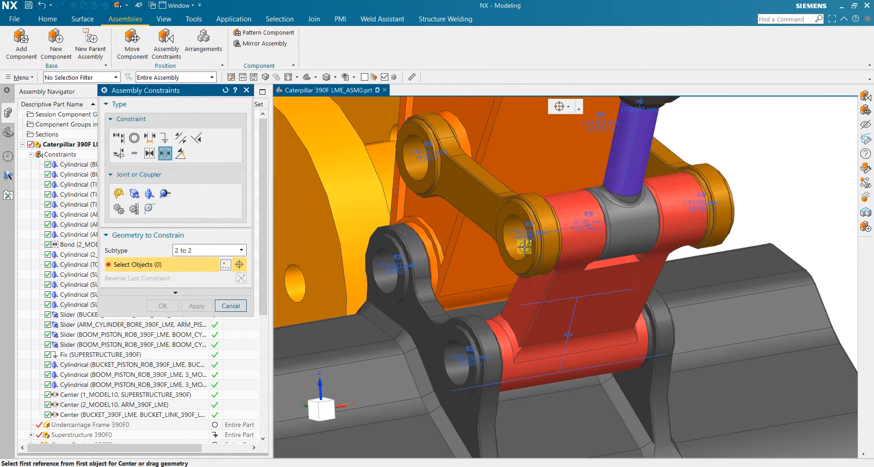
left_click(534, 290)
scroll(660, 287, "up", 4)
middle_click_drag(660, 287, 613, 280)
scroll(569, 255, "up", 4)
scroll(383, 273, "down", 7)
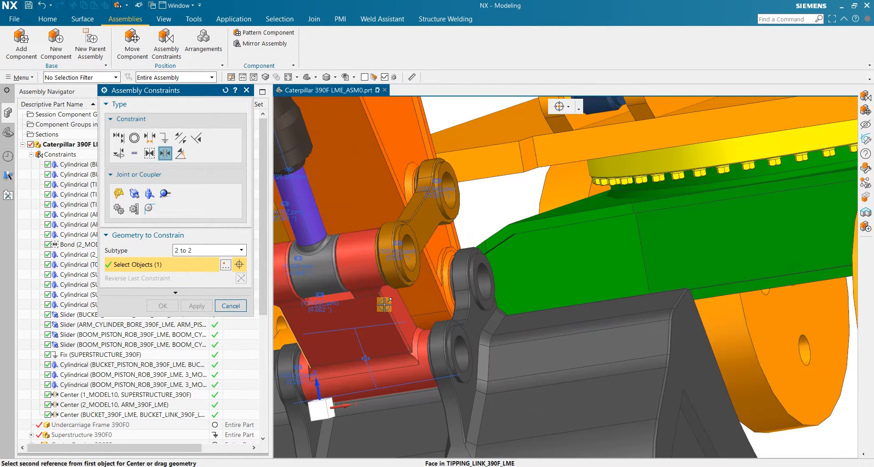
left_click(406, 232)
- Pick the outer side faces of the two tipping links as the second pair, centring the bucket link between them
left_click(406, 232)
scroll(406, 233, "up", 4)
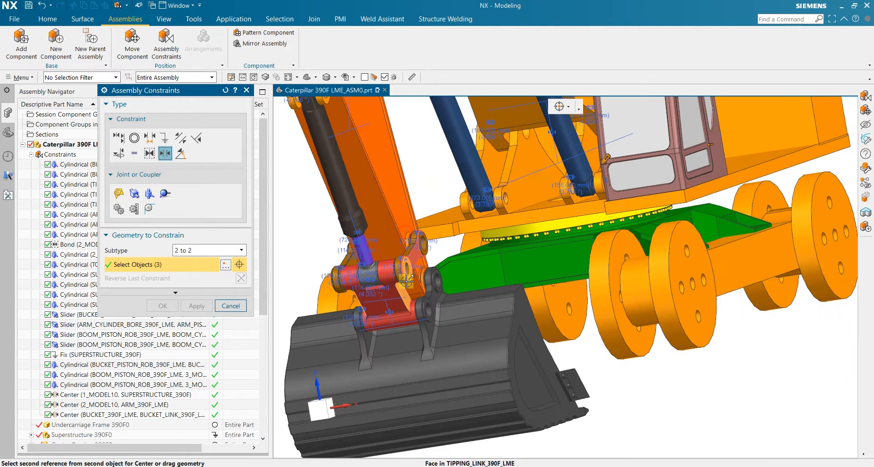
middle_click_drag(420, 282, 443, 281)
scroll(592, 269, "down", 4)
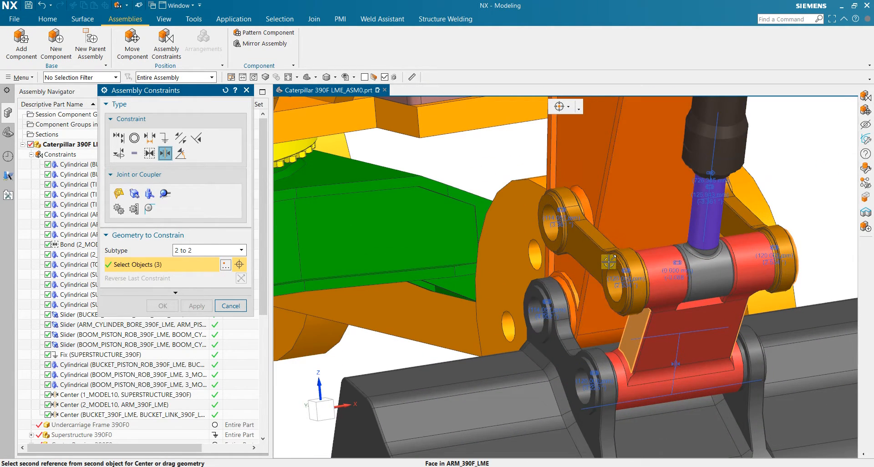
left_click(609, 262)
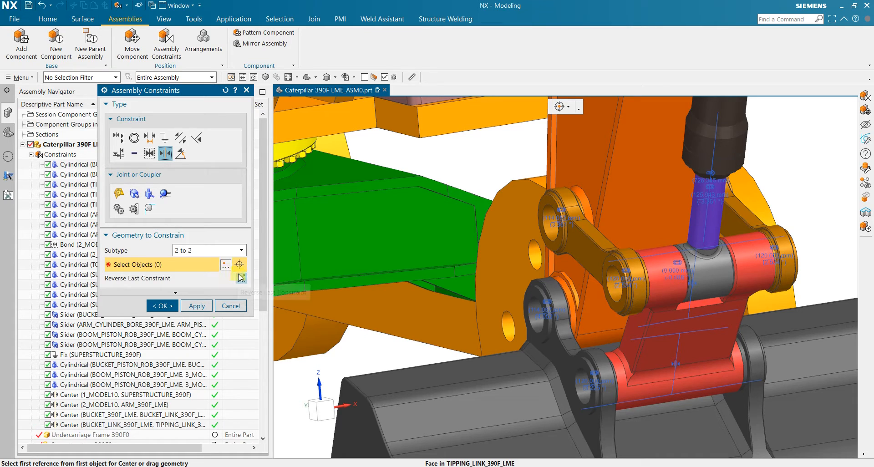
- Pick the opposite faces of the tipping link's arm-side eye as the first pair of another 2 to 2 Center constraint
scroll(595, 206, "up", 5)
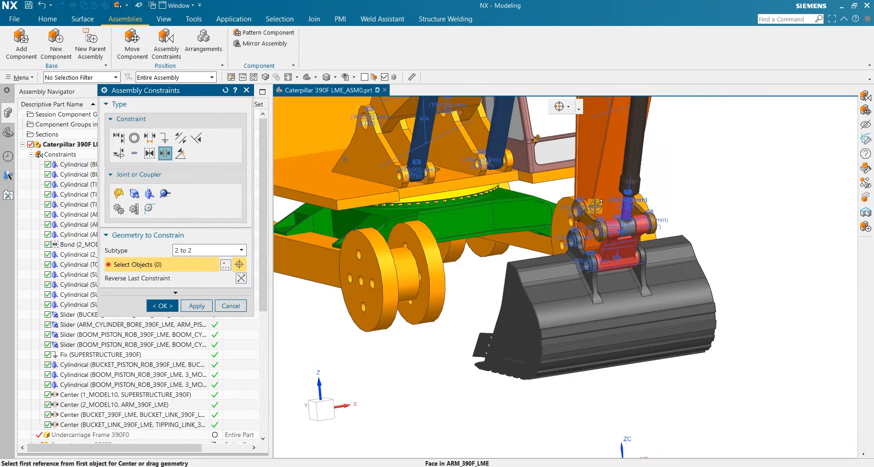
middle_click_drag(596, 207, 682, 281)
scroll(682, 281, "down", 5)
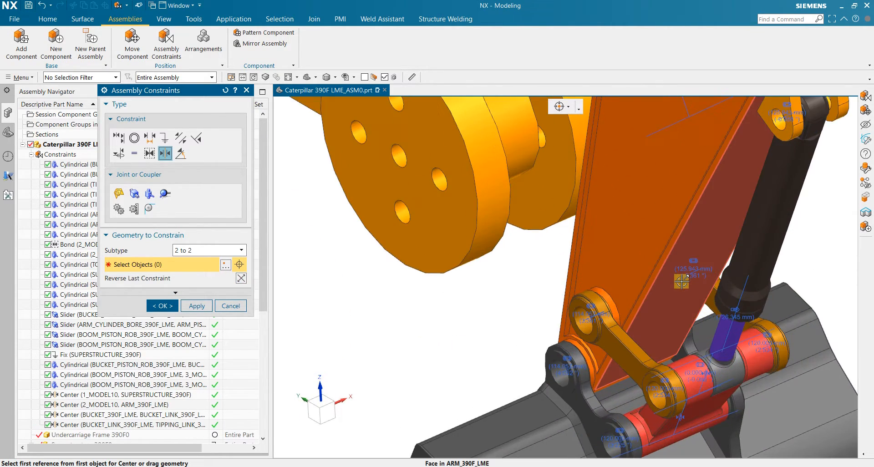
left_click(577, 307)
scroll(577, 307, "up", 5)
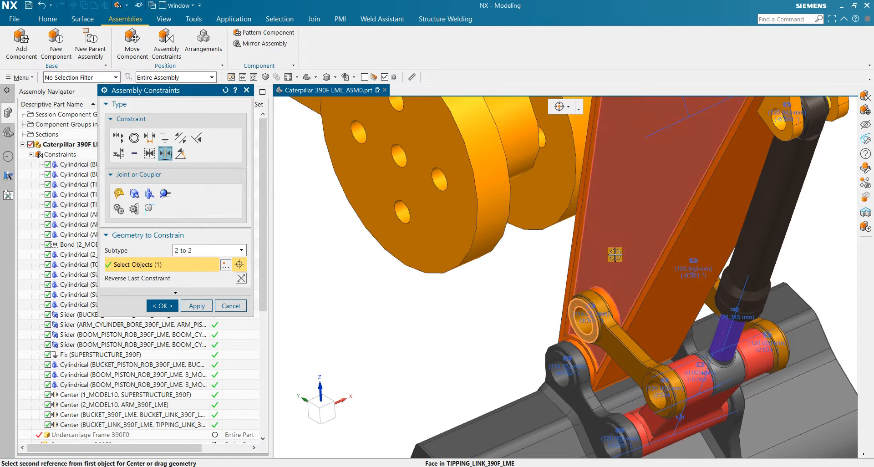
middle_click_drag(634, 274, 342, 277)
scroll(342, 278, "down", 5)
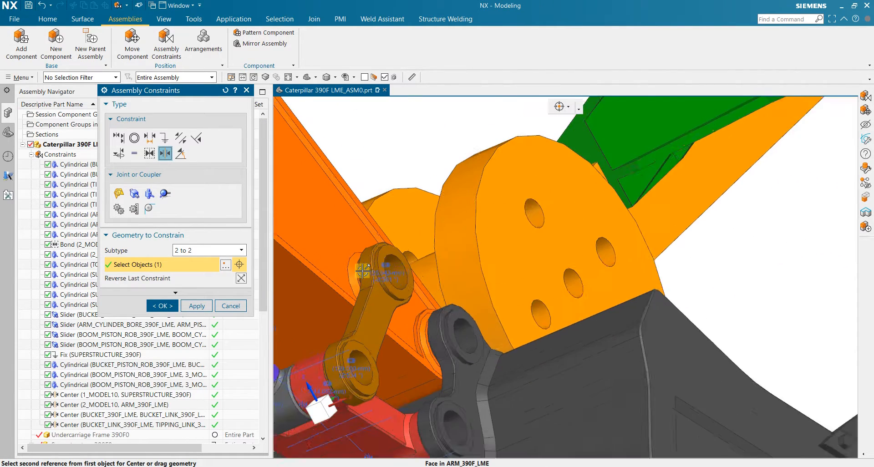
left_click(360, 266)
- Pick the two opposite side faces of the arm as the second pair and accept the Center constraints
scroll(360, 266, "up", 4)
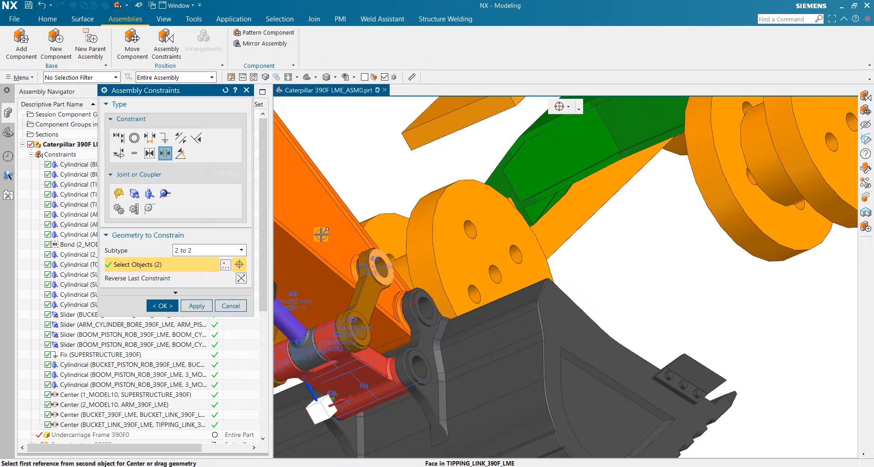
middle_click_drag(322, 226, 392, 234)
scroll(401, 236, "down", 4)
left_click(400, 236)
scroll(400, 235, "up", 4)
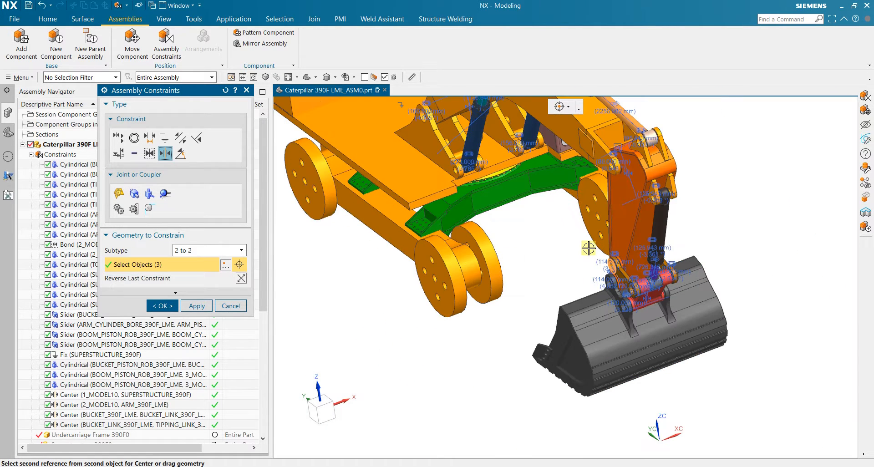
scroll(638, 238, "down", 5)
left_click(609, 210)
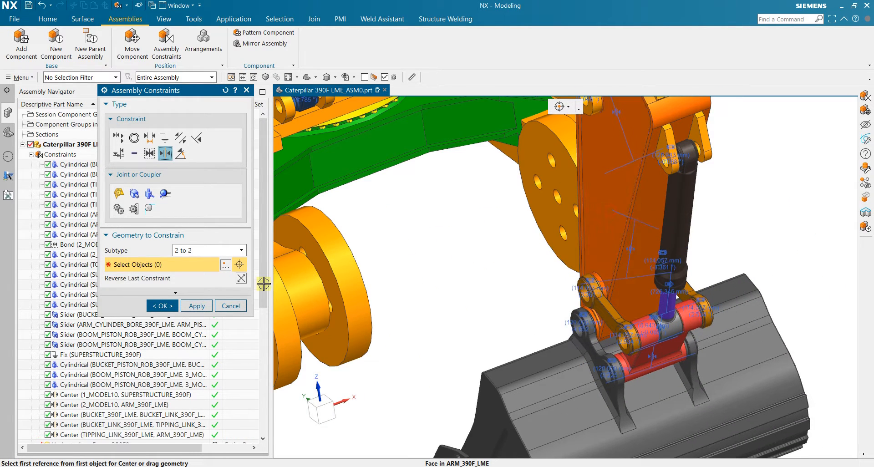
left_click(166, 306)
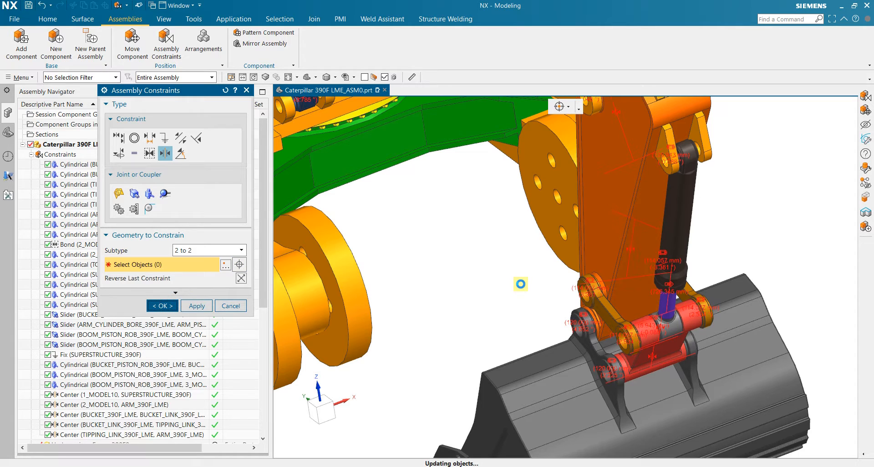
- Try swinging the bucket up above the superstructure with dynamic Move Component
scroll(520, 284, "up", 3)
left_click(525, 349)
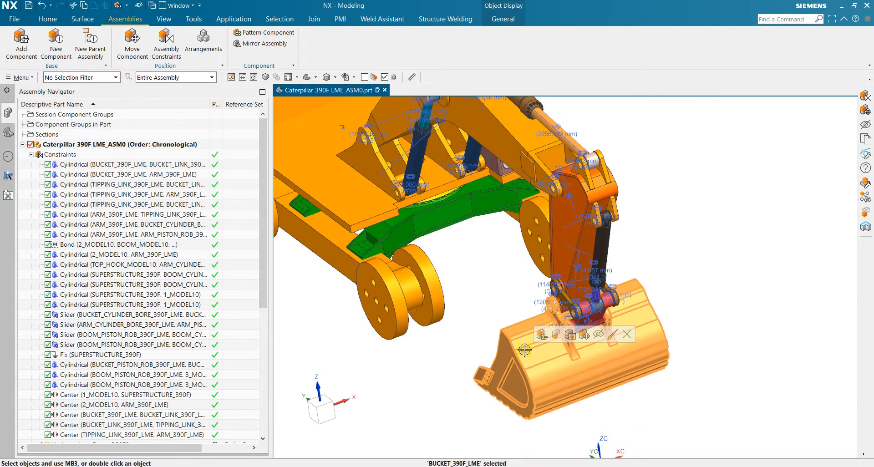
left_click(585, 336)
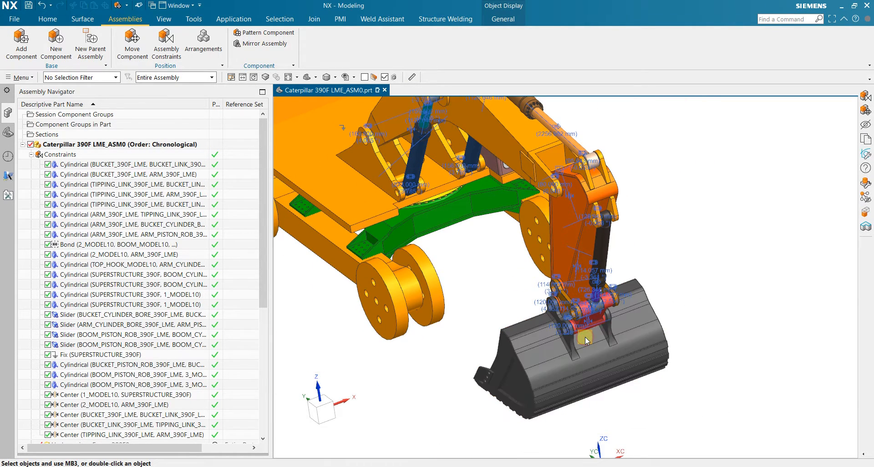
key("ctrl+t")
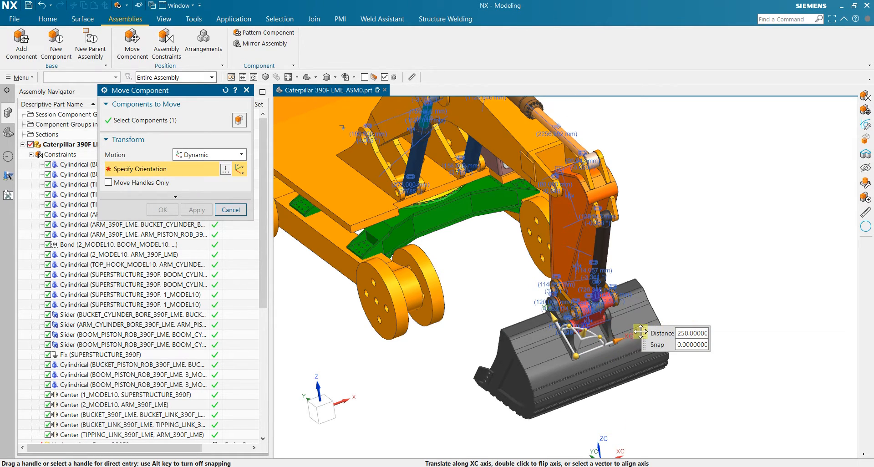
left_click_drag(633, 342, 633, 343)
scroll(630, 381, "up", 2)
middle_click_drag(749, 340, 764, 348)
left_click_drag(661, 332, 442, 109)
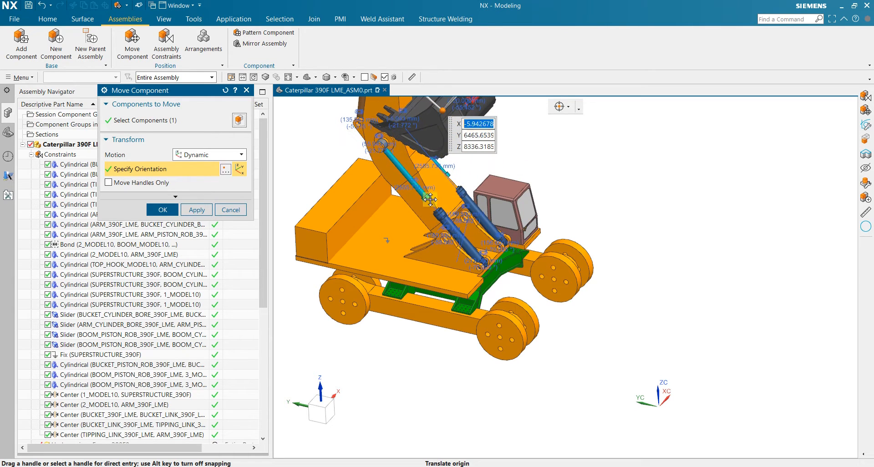
- Examine the raised boom, cylinders and bucket from several sides and discard the bucket move
middle_click_drag(433, 212, 546, 171)
scroll(426, 206, "up", 3)
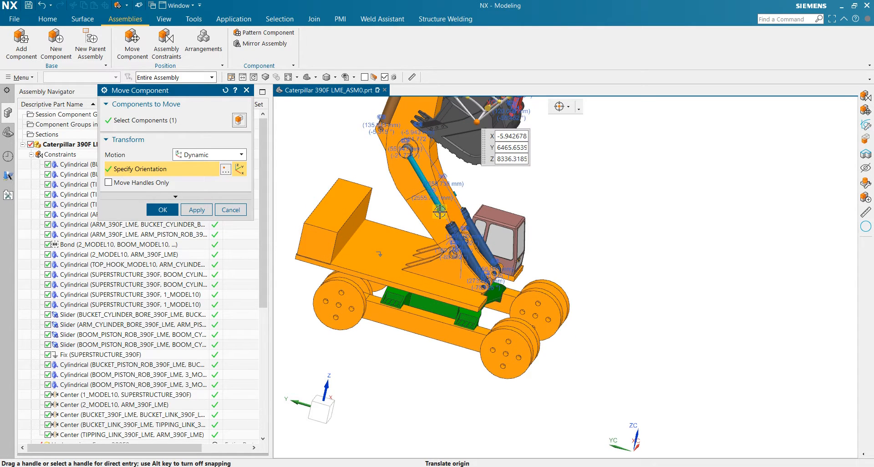
mouse_move(606, 264)
middle_mouse_down()
mouse_move(630, 245)
mouse_move(592, 257)
middle_mouse_up()
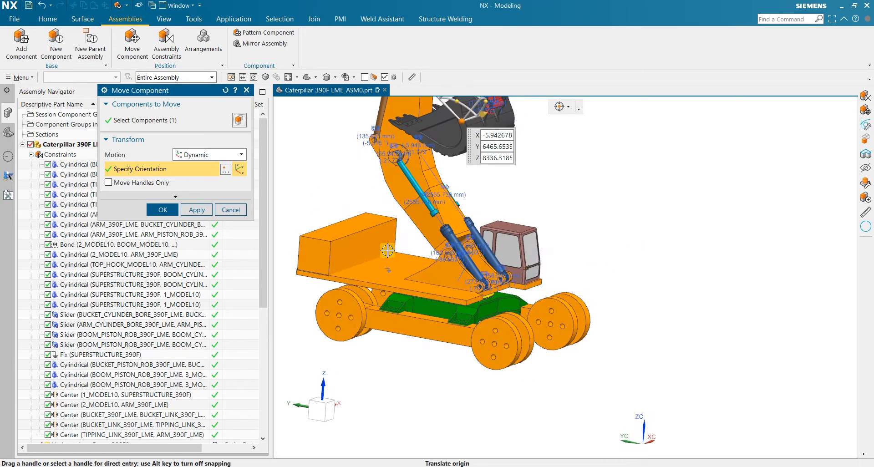
left_click(231, 210)
left_click(369, 255)
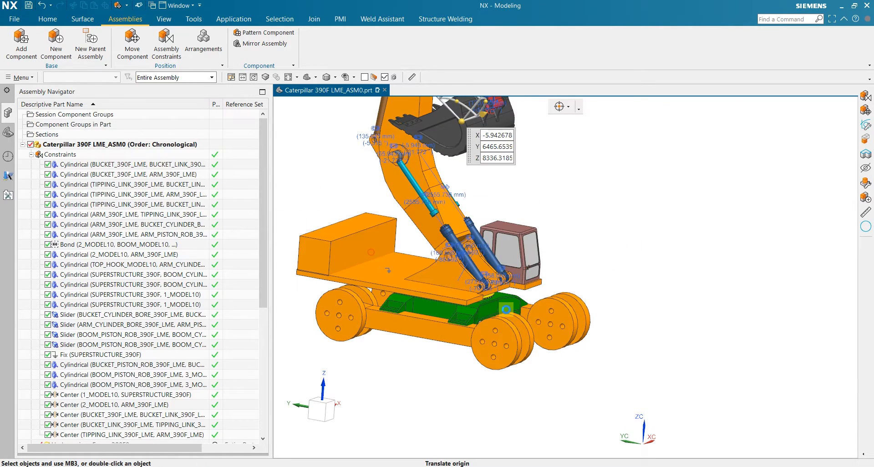
middle_click_drag(655, 318, 607, 297)
scroll(607, 297, "up", 4)
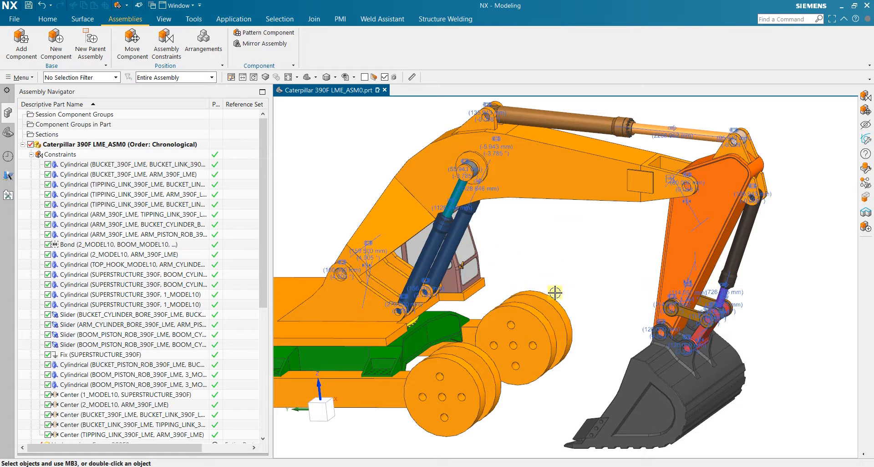
- Save the excavator assembly
left_click(14, 19)
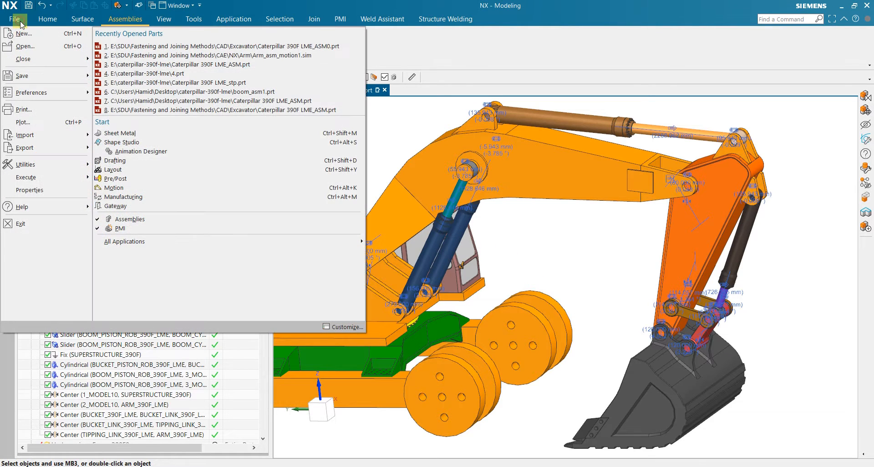
mouse_move(32, 75)
left_click(160, 118)
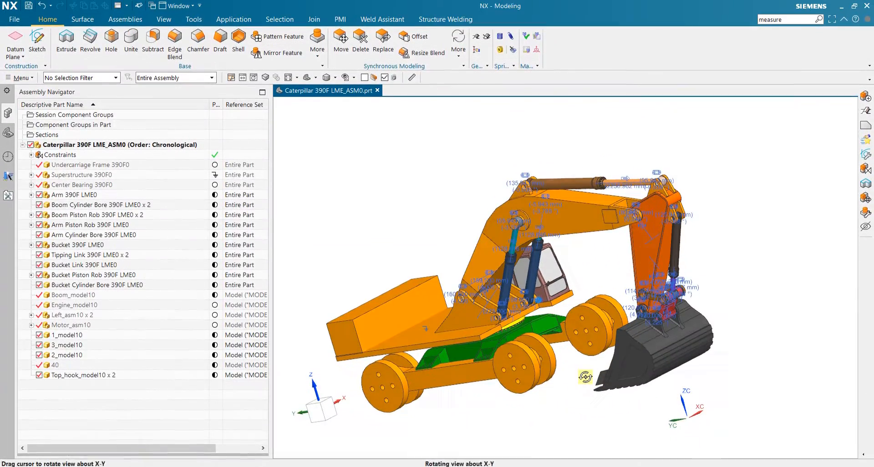
- Hide all assembly constraint symbols in the excavator model with Show and Hide
scroll(649, 329, "up", 3)
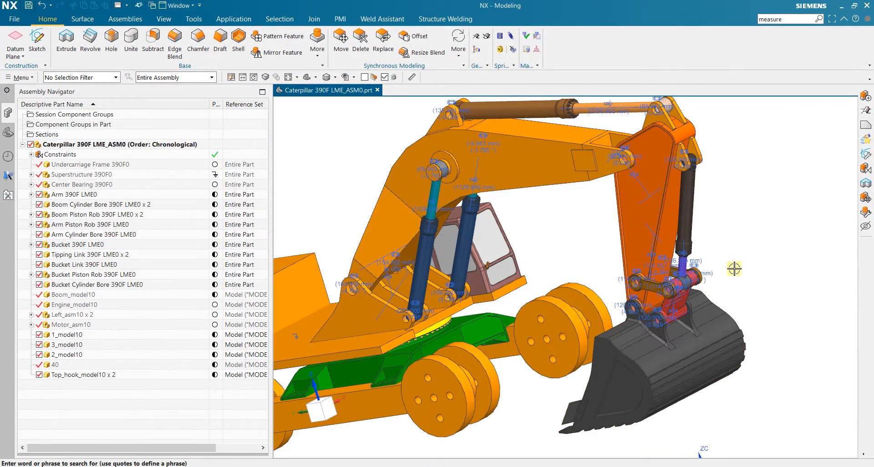
scroll(734, 270, "up", 2)
middle_click_drag(735, 283, 695, 286)
scroll(695, 285, "down", 5)
scroll(660, 315, "up", 6)
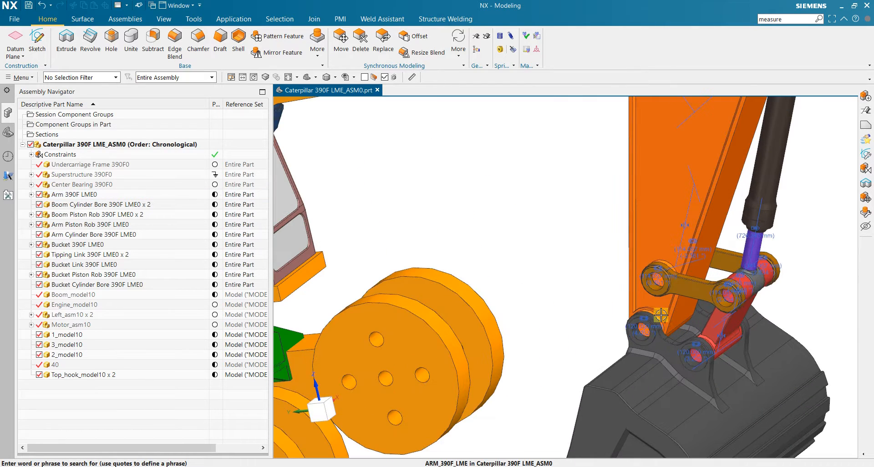
scroll(554, 281, "down", 5)
scroll(562, 265, "up", 4)
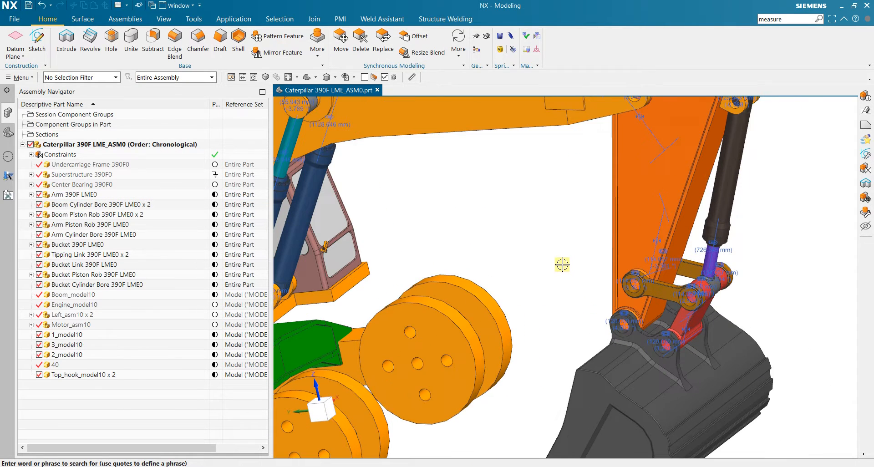
left_click(164, 19)
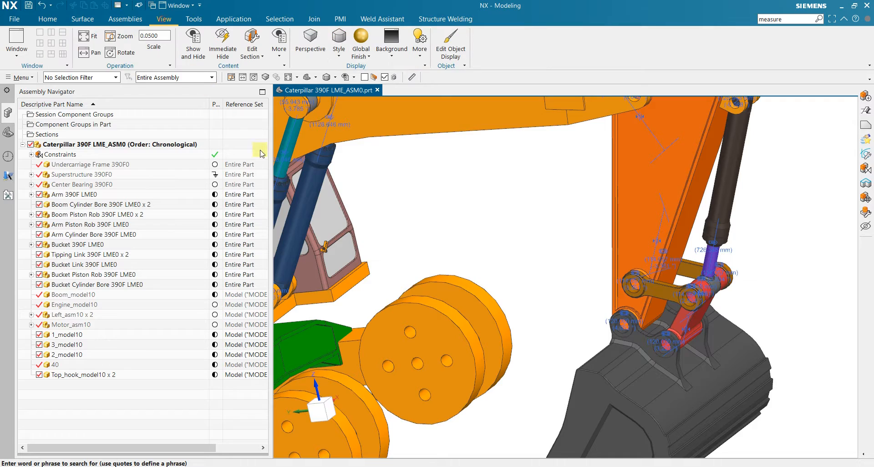
key("ctrl+w")
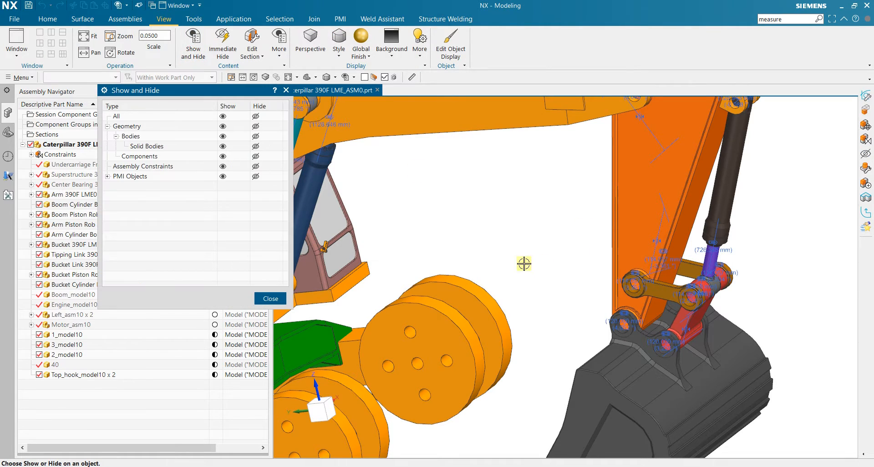
left_click(256, 166)
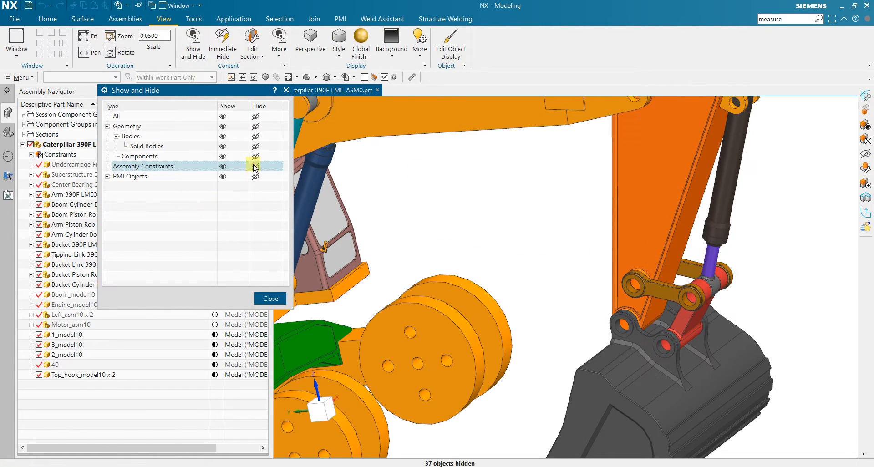
left_click(271, 298)
scroll(673, 314, "down", 4)
middle_click_drag(713, 304, 739, 300)
scroll(675, 318, "up", 4)
scroll(708, 291, "up", 2)
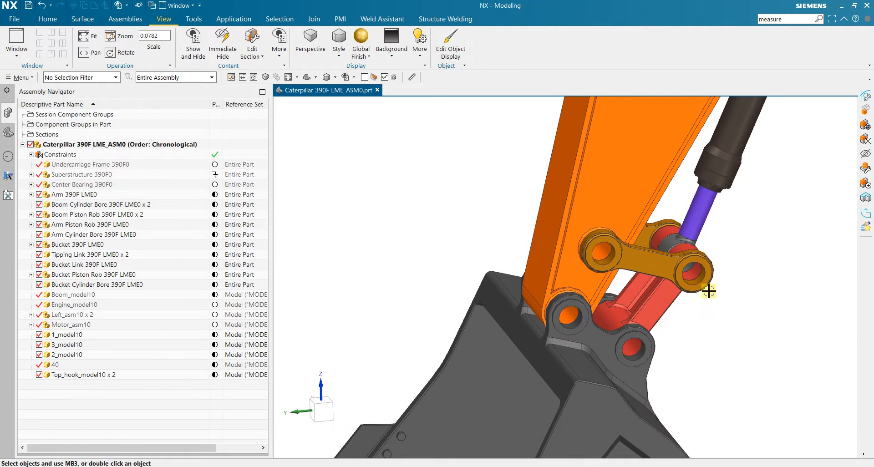
left_click(412, 79)
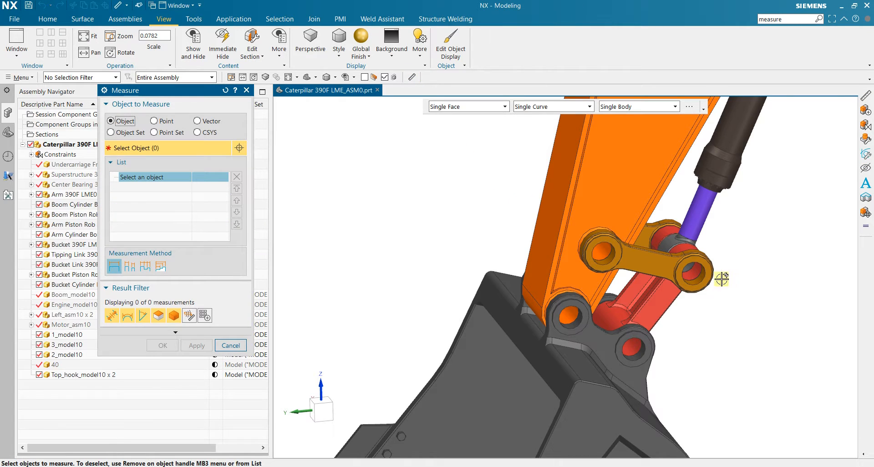
scroll(722, 279, "up", 3)
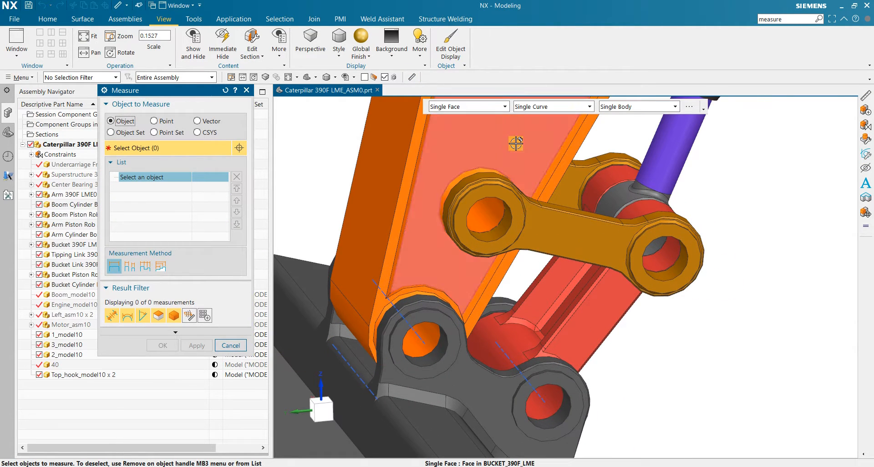
left_click(222, 348)
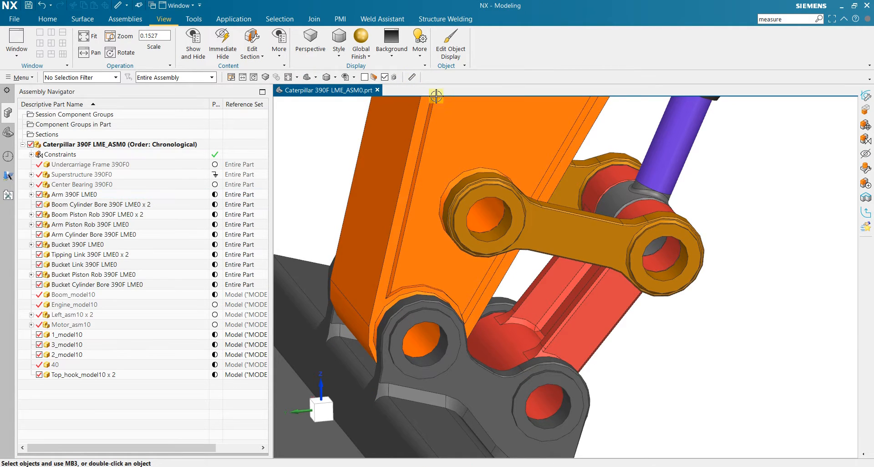
- Find the Measure command in the Customize command list and add it to the top border bar
right_click(554, 83)
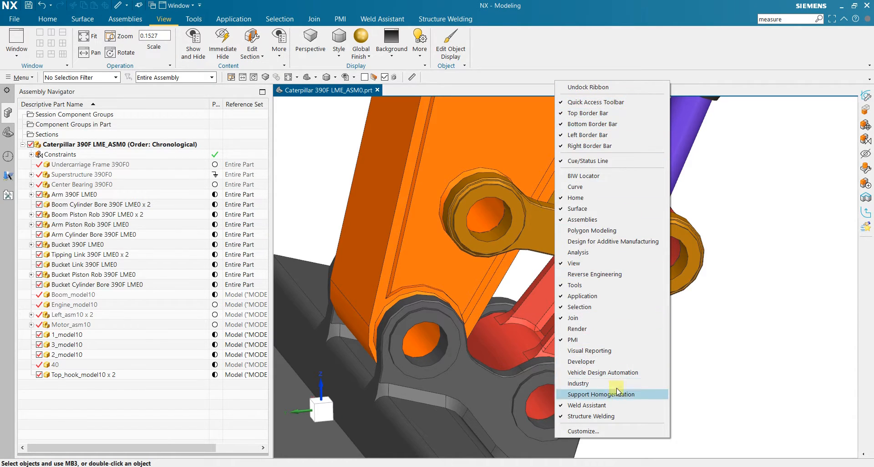
left_click(609, 430)
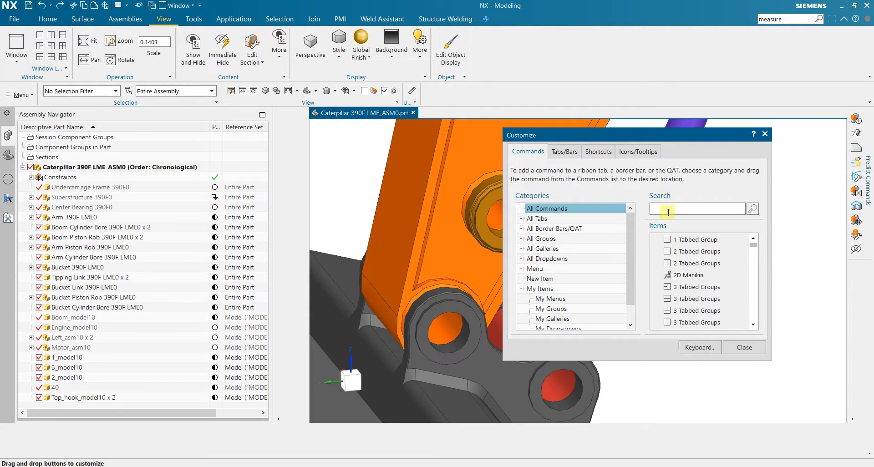
type("measu")
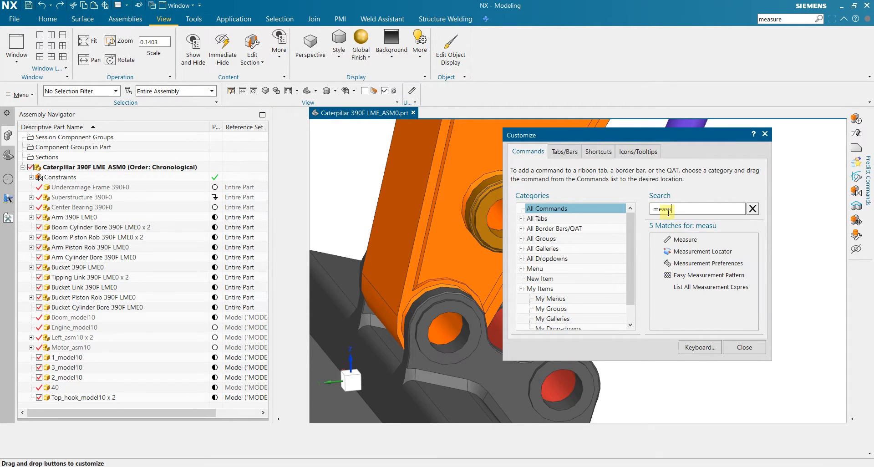
left_click_drag(687, 241, 483, 114)
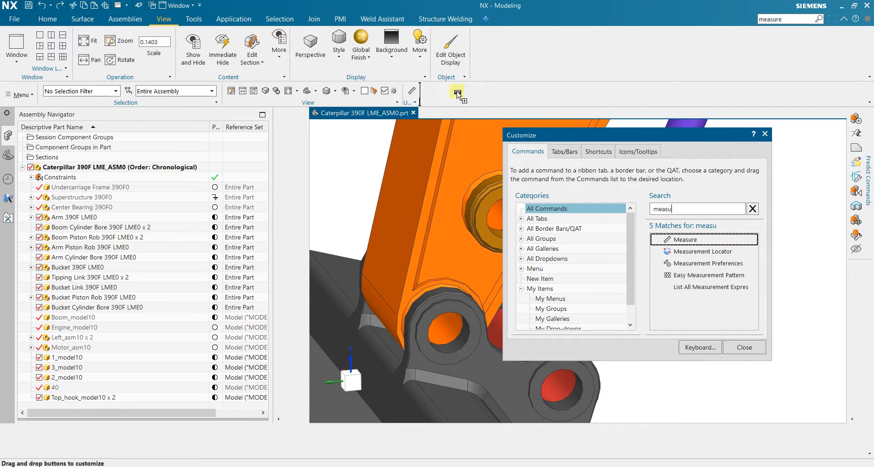
left_click_drag(446, 94, 446, 95)
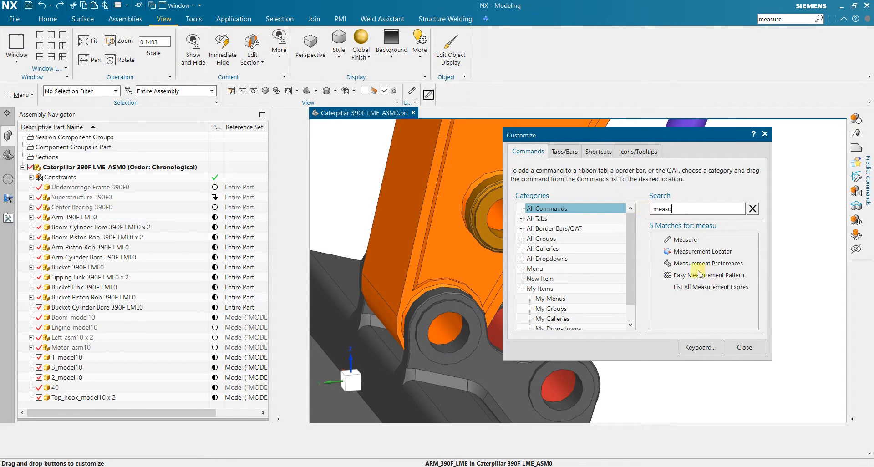
left_click_drag(681, 240, 529, 76)
left_click_drag(489, 49, 548, 50)
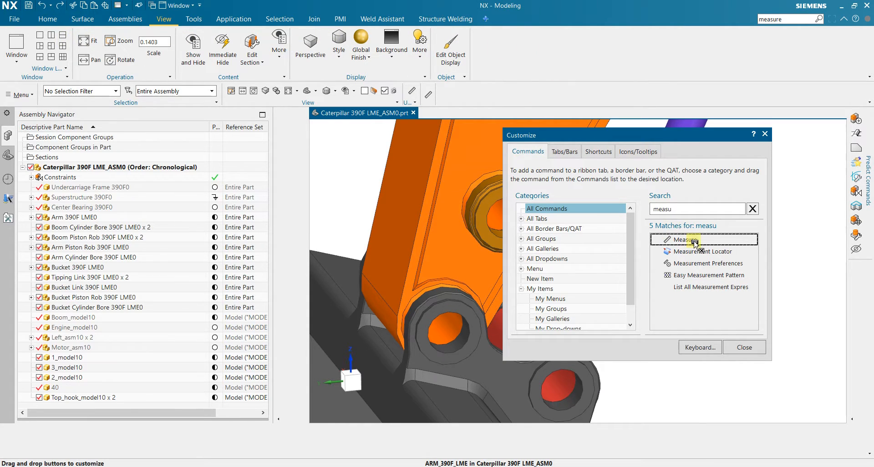
- Add the Measure command to the Tools ribbon, finish customizing and remove the duplicate Measure command from the top border bar
left_click(192, 21)
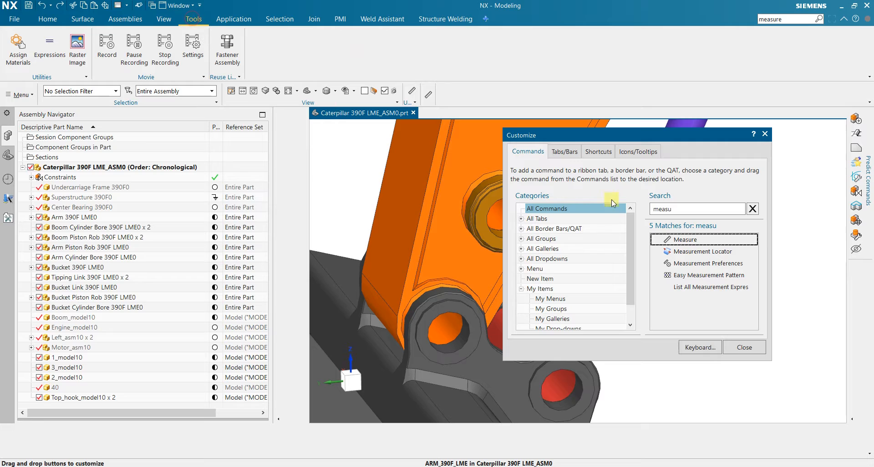
left_click_drag(684, 242, 276, 51)
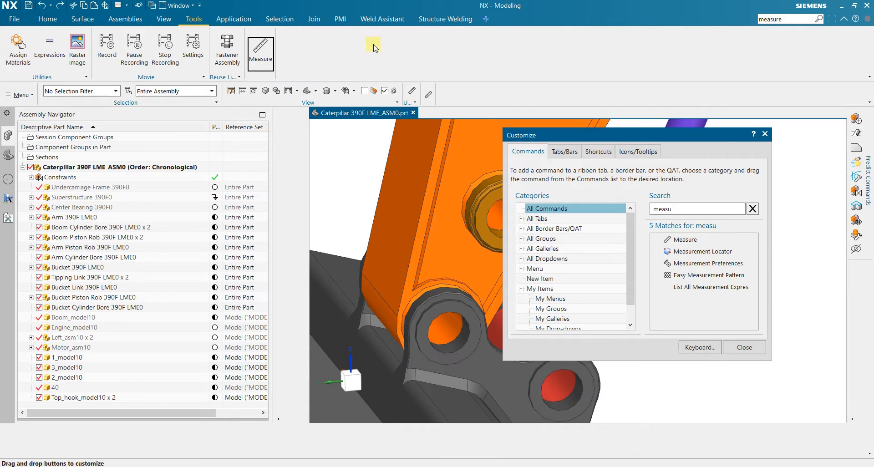
left_click(743, 347)
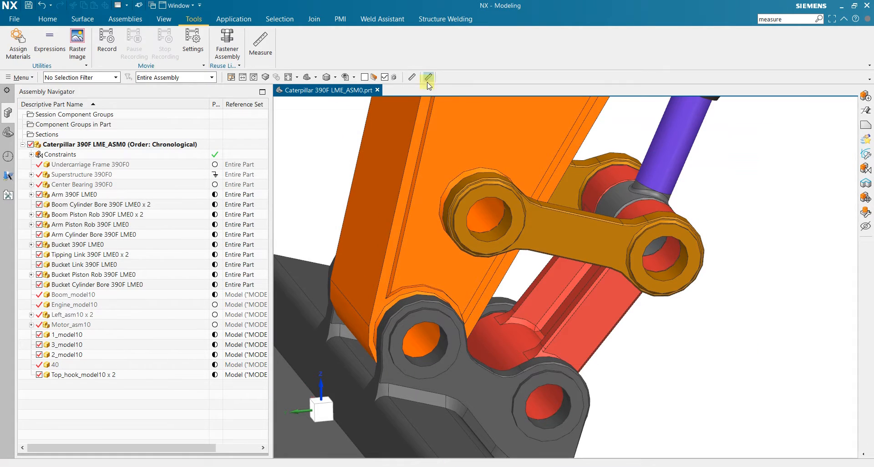
right_click(428, 78)
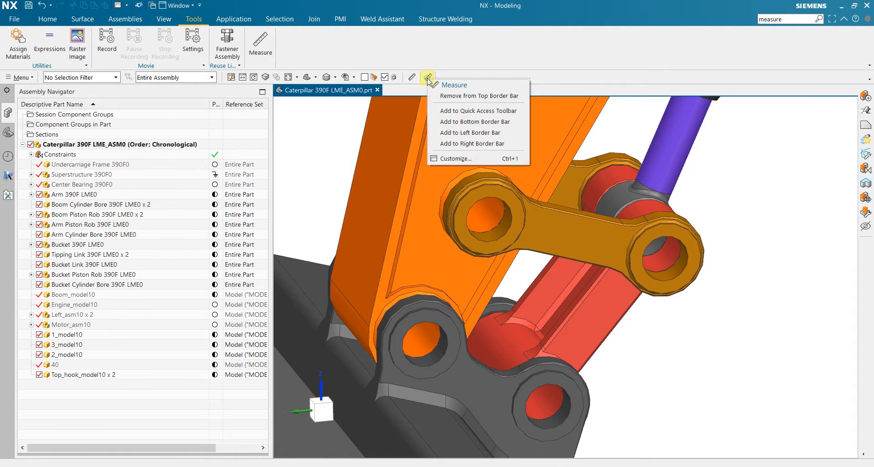
left_click(513, 101)
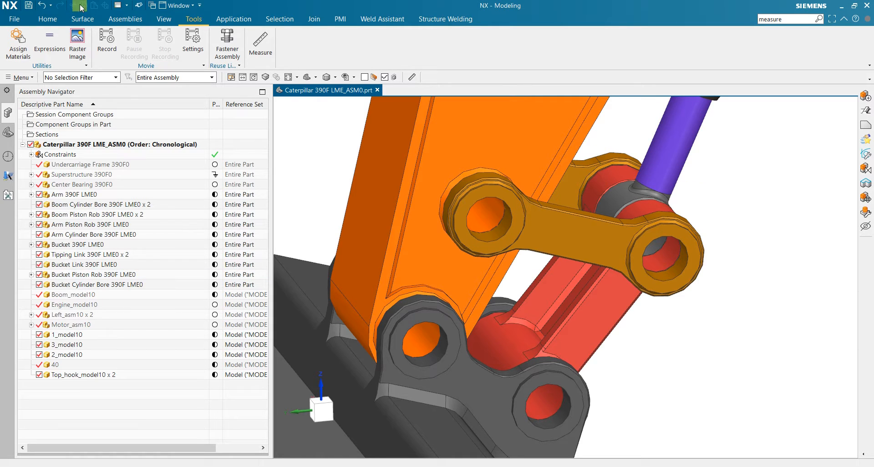
- Use Measure on the cylindrical bore face of the bucket lug joined to the red bucket link
left_click(49, 20)
scroll(688, 128, "down", 2)
scroll(691, 184, "up", 2)
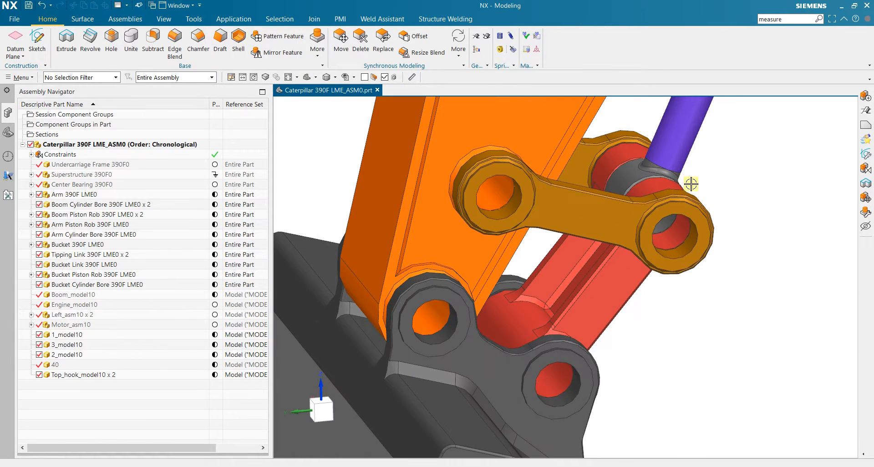
scroll(756, 240, "down", 6)
mouse_move(744, 303)
middle_mouse_down()
mouse_move(746, 313)
mouse_move(730, 308)
mouse_move(729, 297)
middle_mouse_up()
scroll(718, 288, "up", 5)
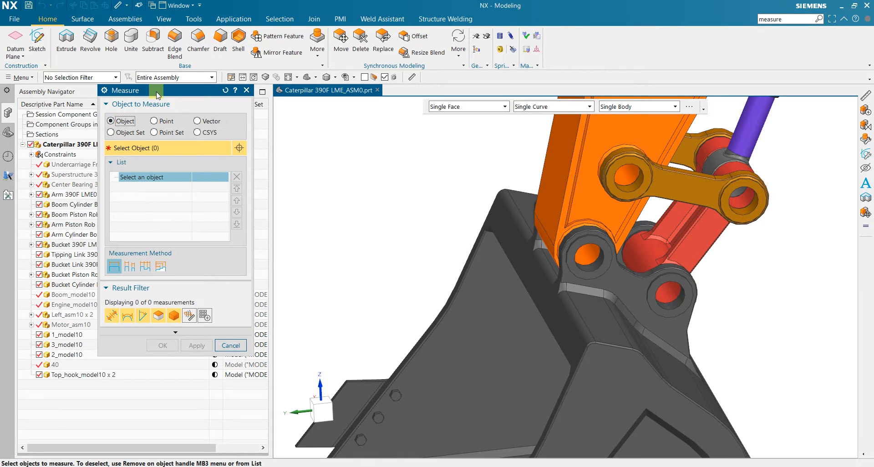
left_click_drag(157, 92, 246, 94)
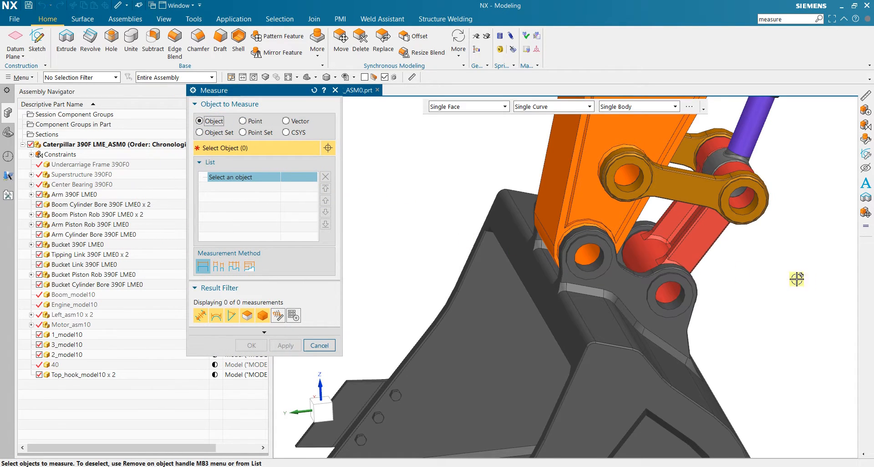
scroll(731, 256, "up", 2)
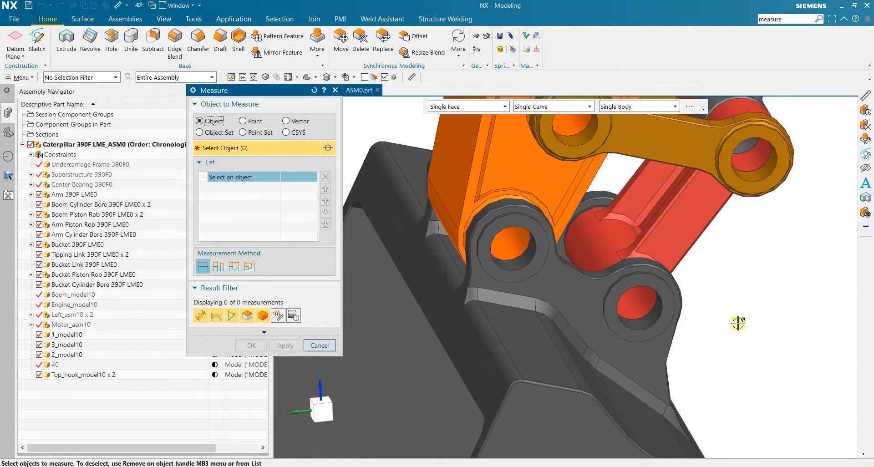
middle_click_drag(737, 323, 724, 324)
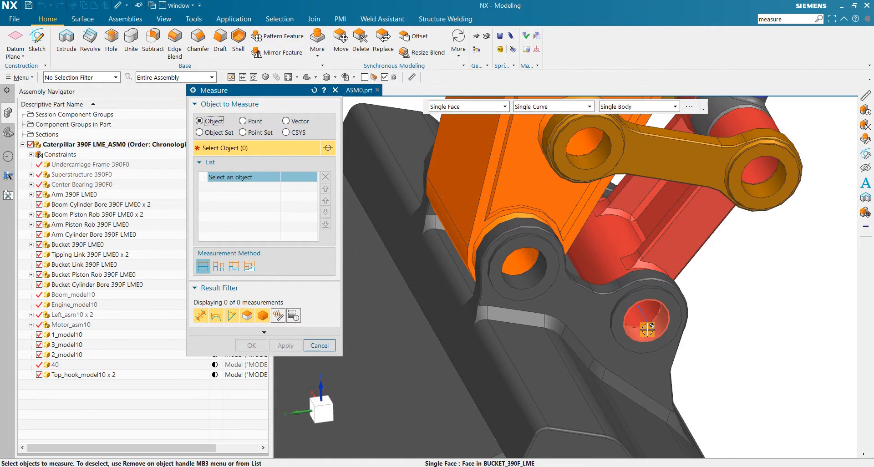
left_click(648, 329)
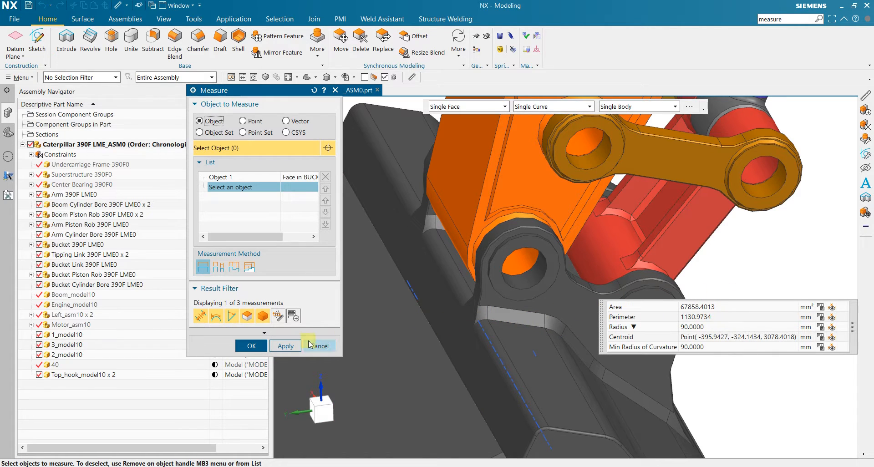
- Enable Display Annotation in the Measure settings and confirm the bucket bore measurement
left_click(252, 331)
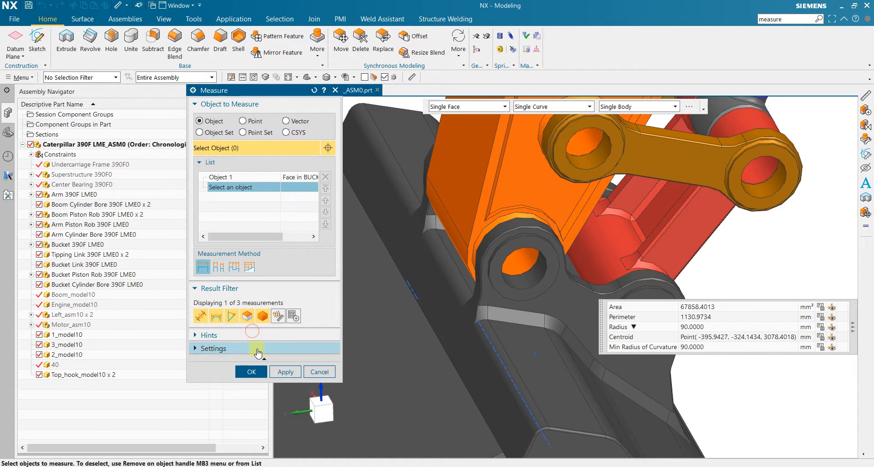
left_click(212, 350)
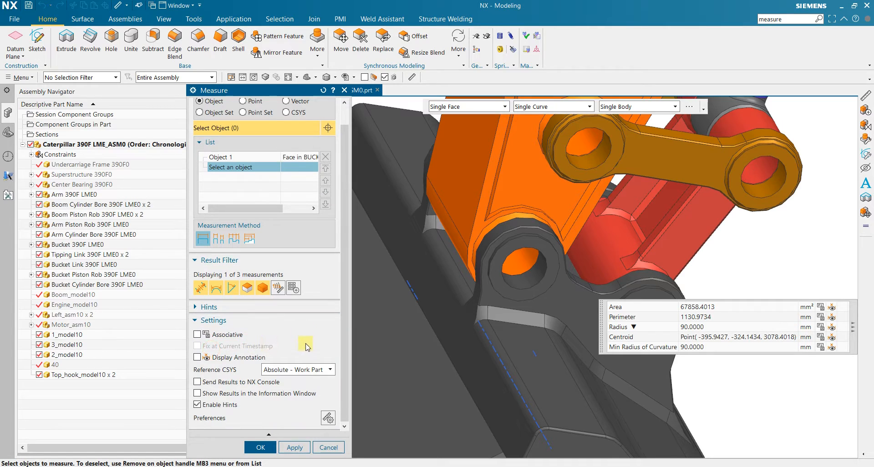
left_click(198, 357)
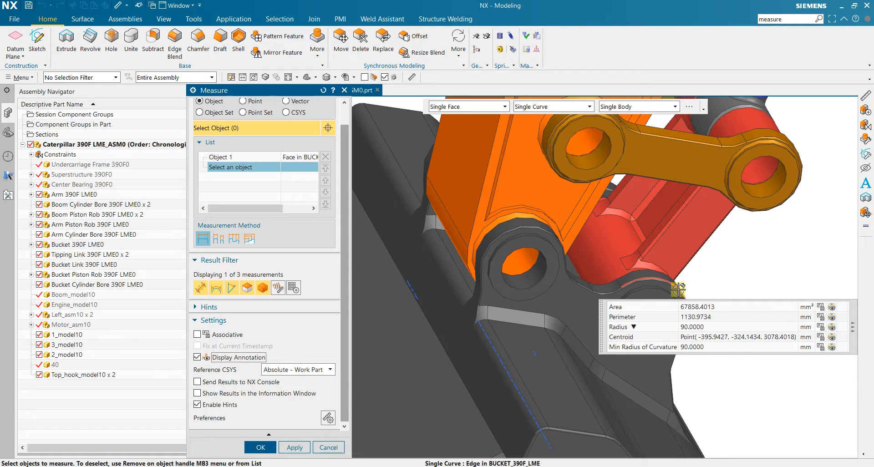
mouse_move(707, 287)
middle_mouse_down()
mouse_move(693, 282)
mouse_move(596, 312)
middle_mouse_up()
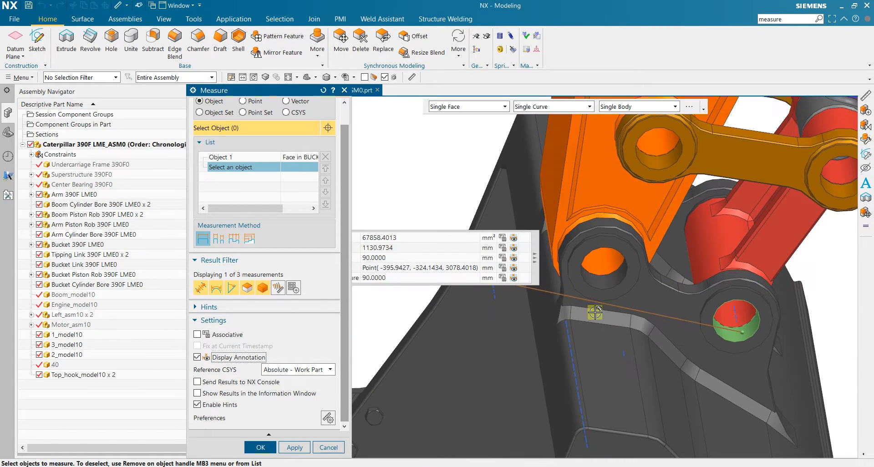
left_click(260, 446)
- Move the bore measurement annotation away from the lug into the clear area beside the bucket
scroll(636, 319, "down", 3)
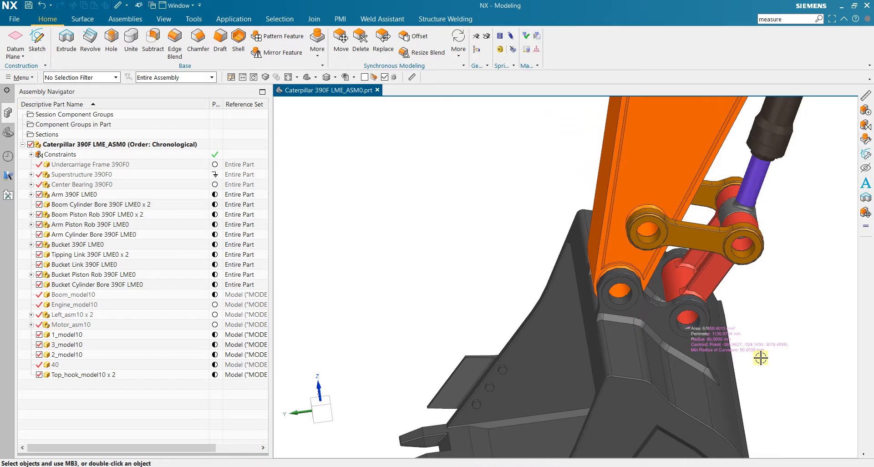
scroll(759, 357, "up", 3)
mouse_move(708, 314)
left_mouse_down()
mouse_move(760, 375)
mouse_move(785, 364)
mouse_move(759, 373)
mouse_move(745, 339)
left_mouse_up()
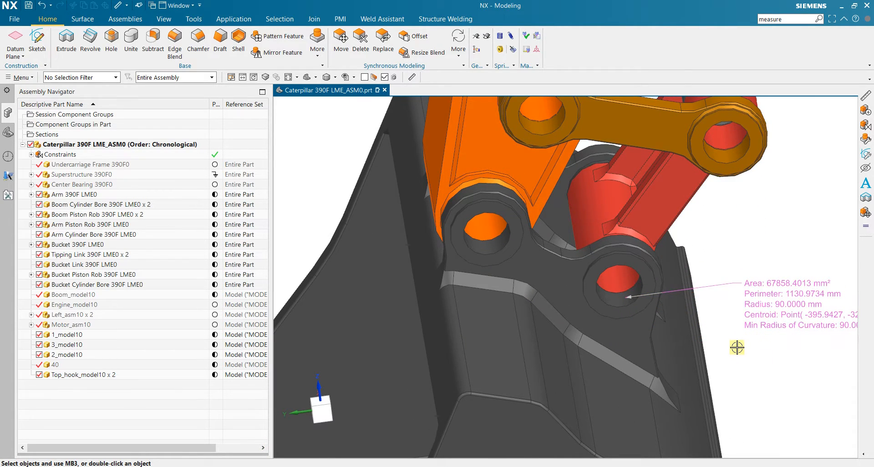
- Start a new Measure and select the outer side faces of both bucket lugs holding the red bucket link
scroll(626, 306, "down", 5)
mouse_move(671, 326)
middle_mouse_down()
mouse_move(647, 318)
mouse_move(661, 324)
middle_mouse_up()
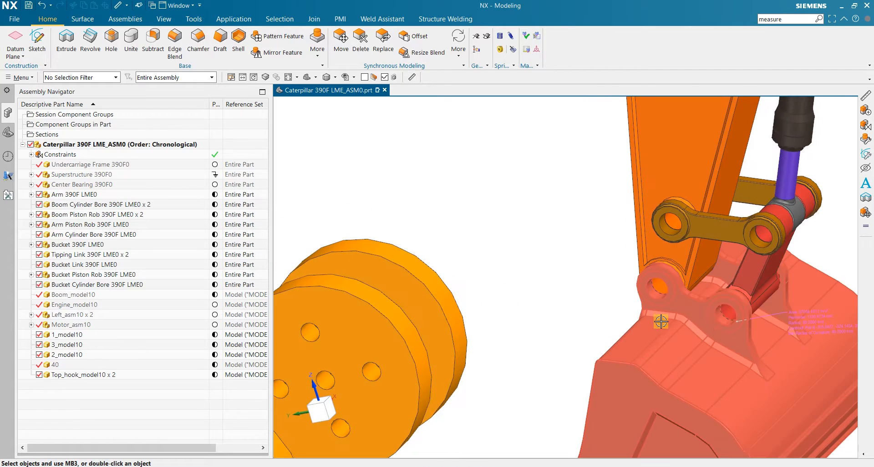
scroll(742, 360, "down", 2)
scroll(780, 327, "up", 3)
scroll(584, 308, "up", 3)
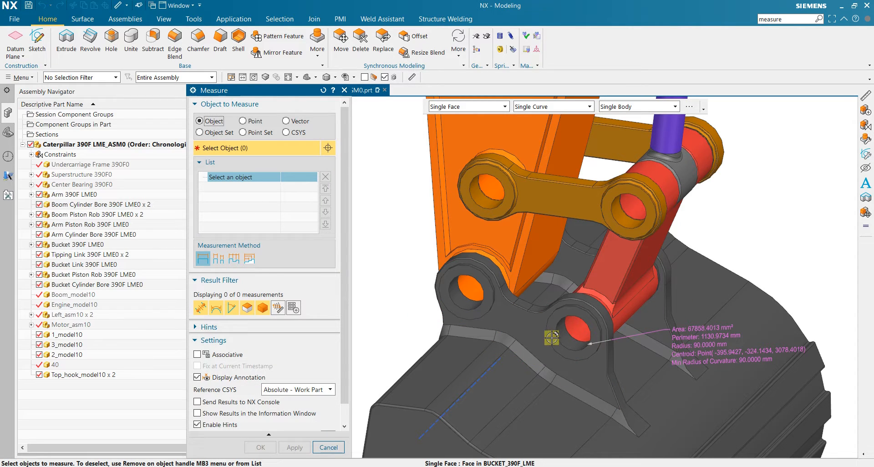
left_click(529, 359)
scroll(675, 395, "down", 3)
middle_click_drag(675, 395, 603, 414)
scroll(603, 414, "down", 3)
scroll(401, 415, "up", 5)
scroll(488, 407, "up", 3)
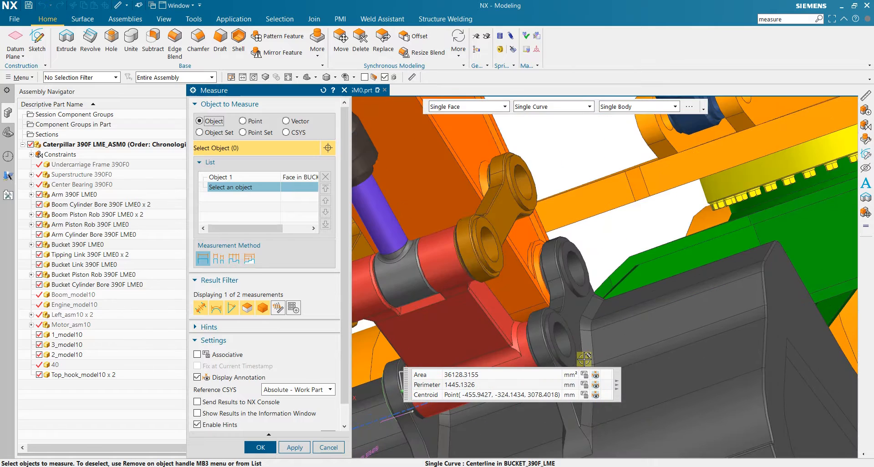
left_click(601, 406)
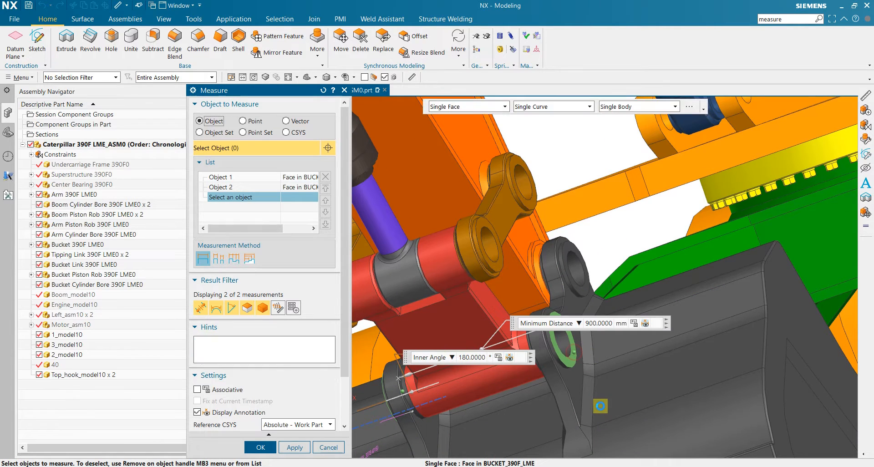
- Inspect the lug-to-lug measurement from several sides and apply it with its distance and angle annotations
scroll(597, 342, "down", 2)
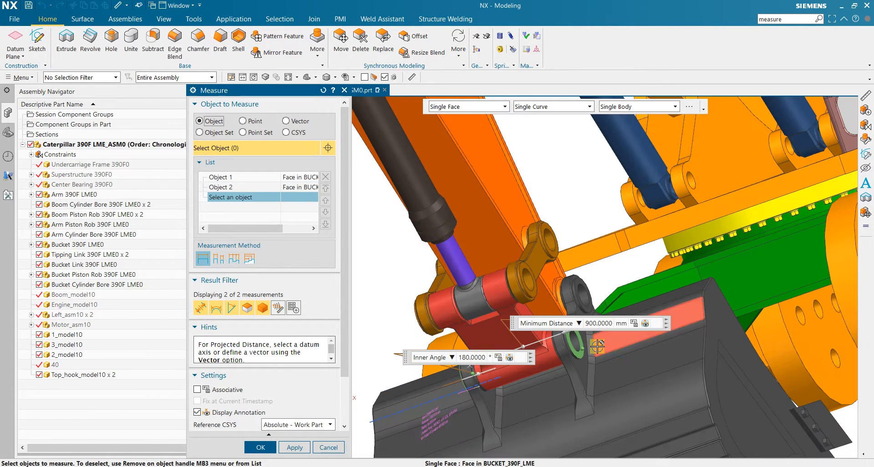
middle_click_drag(578, 380, 587, 376)
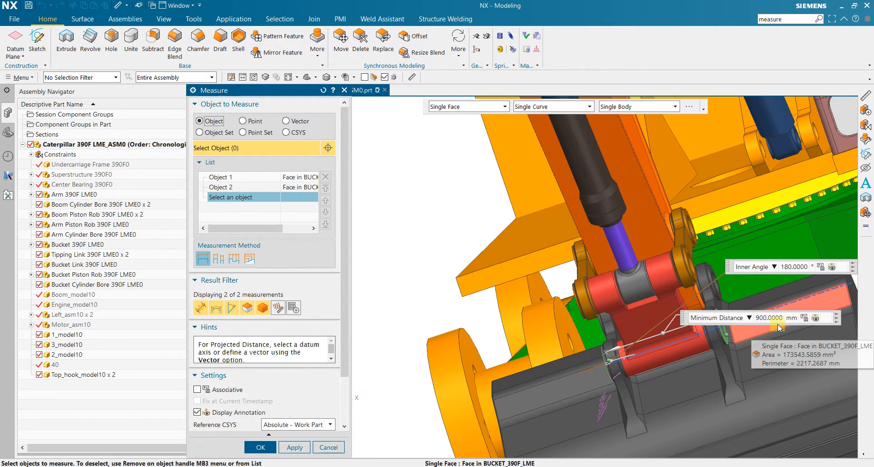
scroll(777, 328, "down", 3)
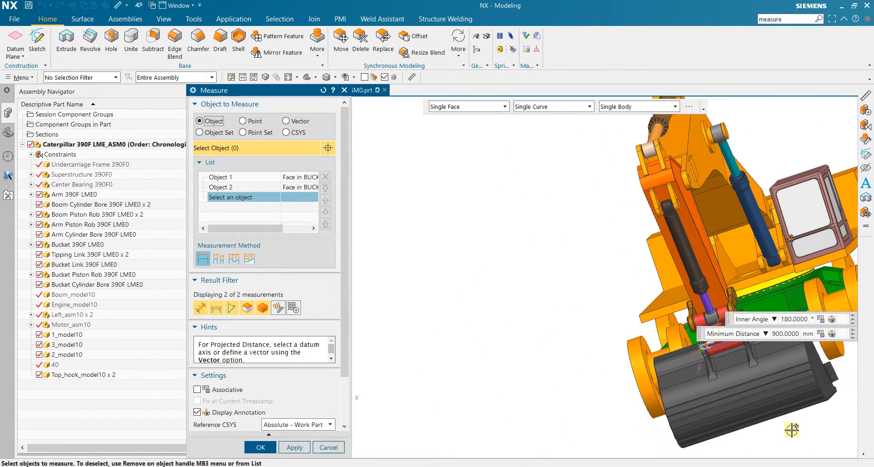
middle_click_drag(788, 431, 807, 427)
scroll(807, 428, "down", 2)
scroll(470, 301, "up", 6)
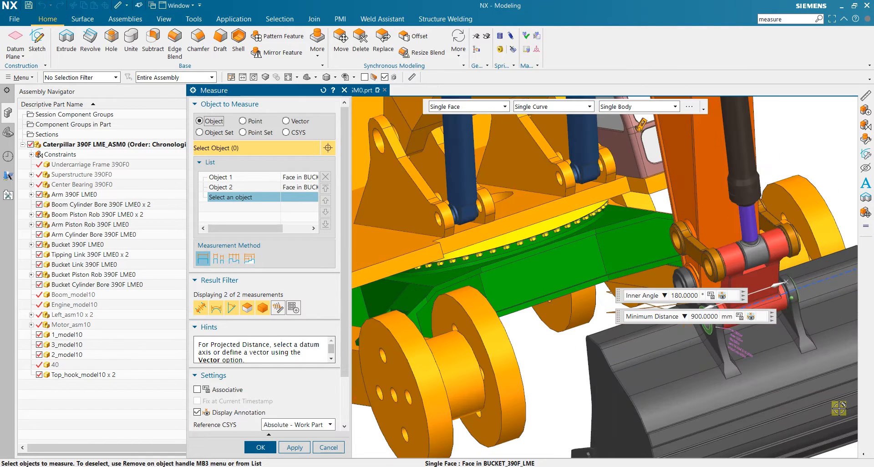
left_click(296, 448)
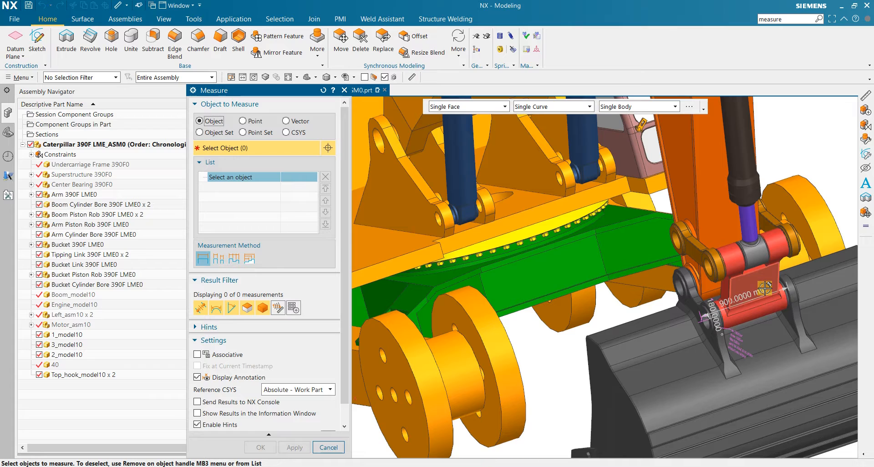
- Measure between the outer end faces of the two tipping links at their bucket link ends
scroll(763, 288, "up", 2)
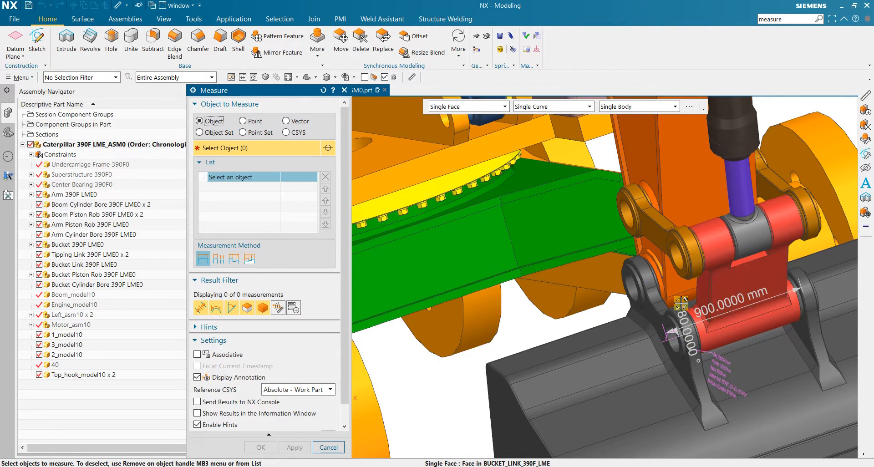
scroll(651, 282, "down", 2)
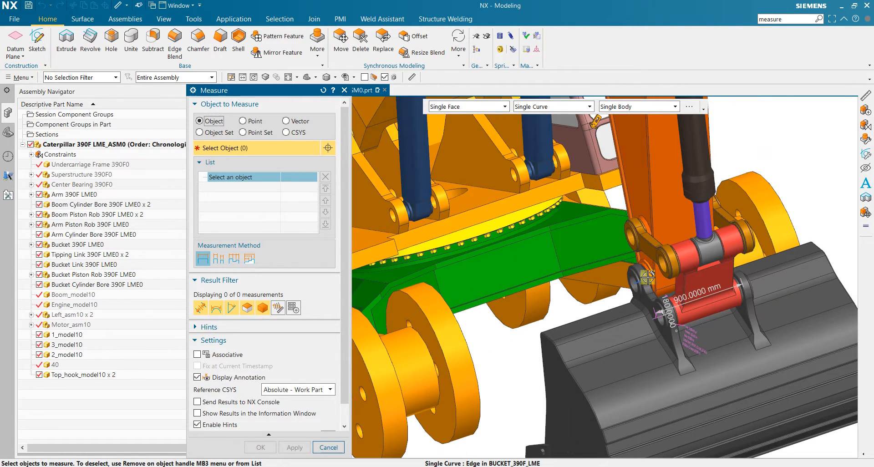
scroll(659, 269, "up", 3)
left_click(673, 230)
middle_click_drag(673, 230, 711, 294)
scroll(482, 278, "up", 5)
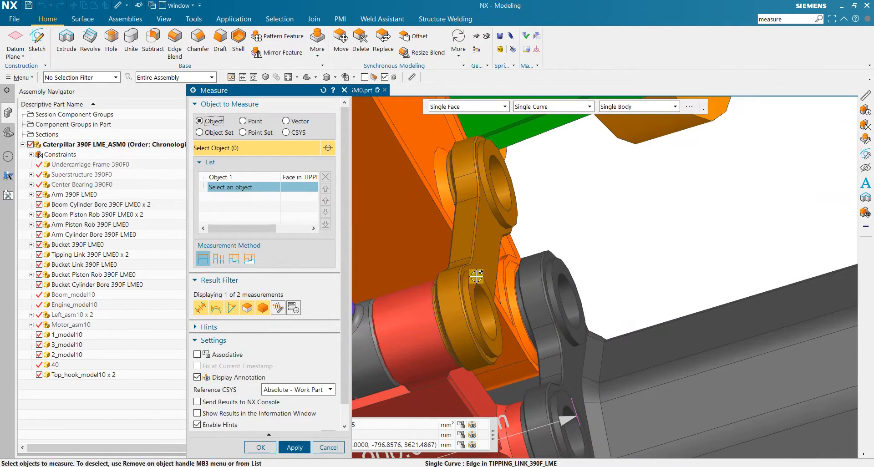
left_click(476, 276)
scroll(476, 276, "down", 5)
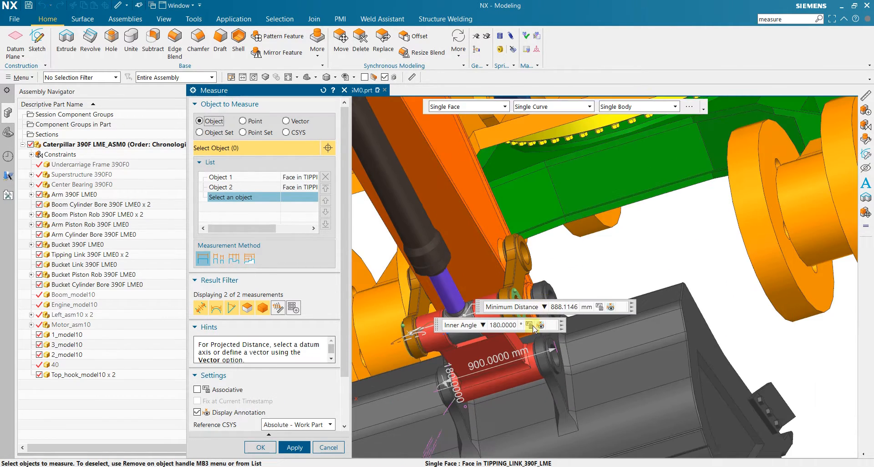
- Inspect the distance and angle between the tipping links from several sides and close Measure without applying it
middle_click_drag(612, 256, 623, 251)
scroll(622, 251, "up", 3)
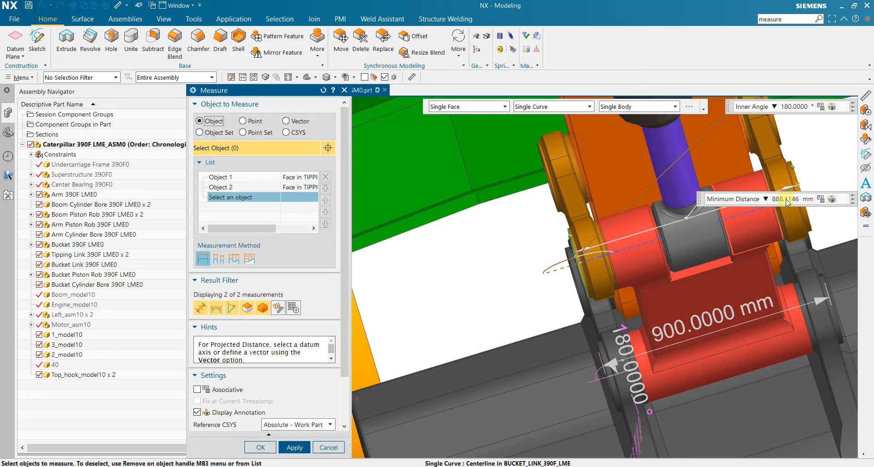
scroll(781, 203, "down", 3)
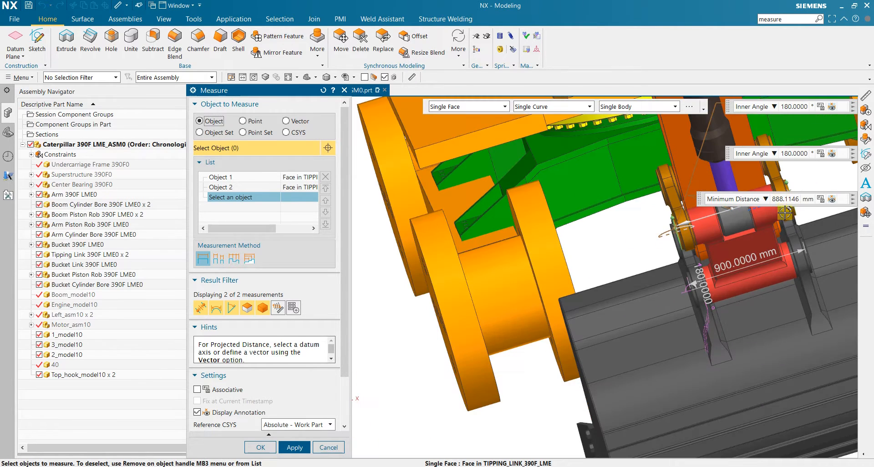
middle_click_drag(781, 202, 767, 236)
scroll(766, 236, "down", 3)
scroll(766, 236, "up", 5)
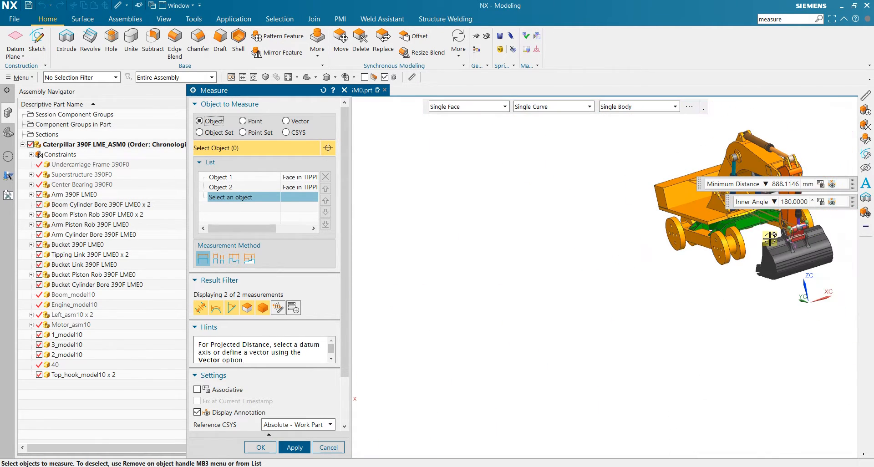
scroll(779, 193, "up", 2)
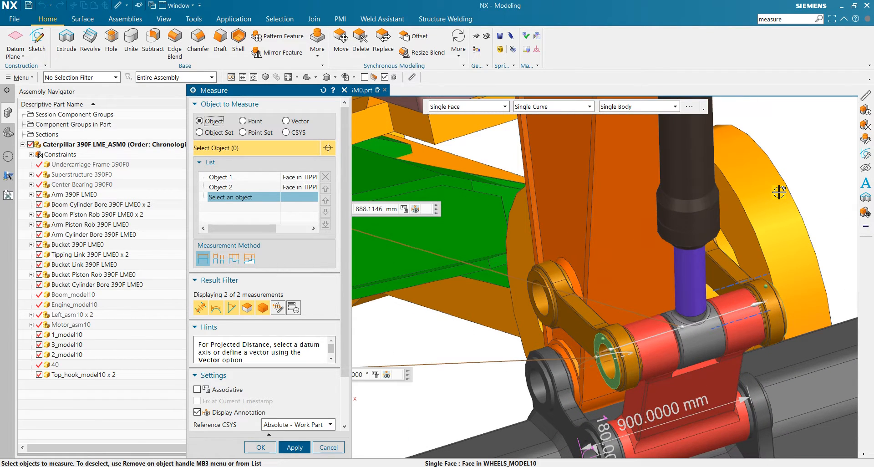
scroll(655, 364, "up", 2)
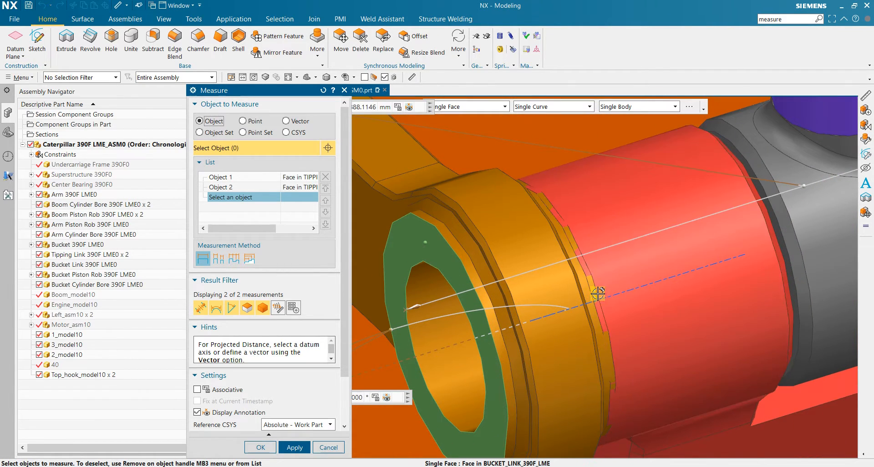
scroll(592, 288, "down", 5)
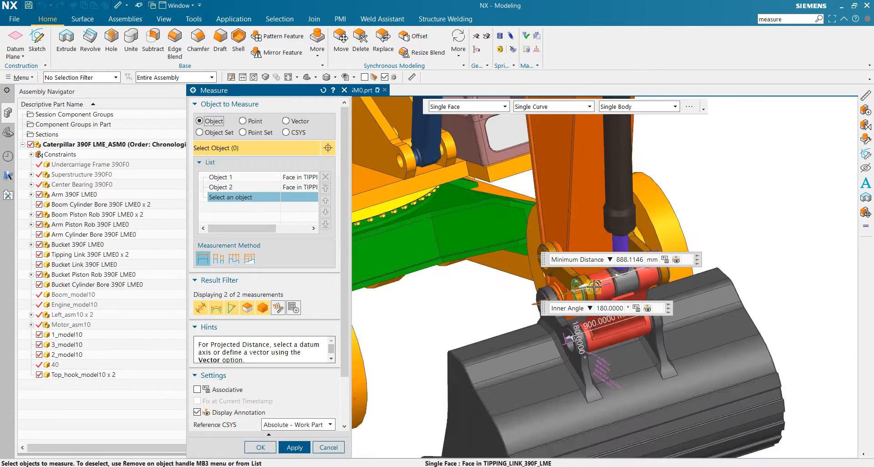
left_click(328, 448)
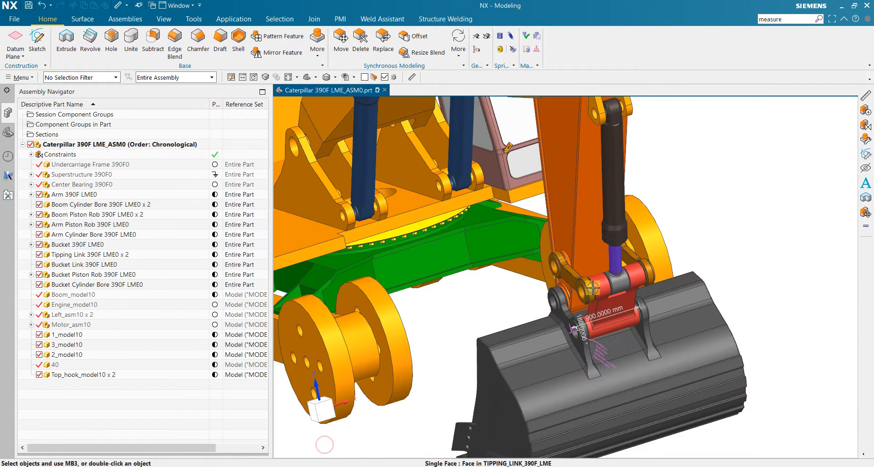
- Move the tipping link 10 mm outward along the XC axis with Move Component and accept its new position
scroll(591, 285, "up", 4)
left_click(591, 285)
scroll(591, 285, "up", 3)
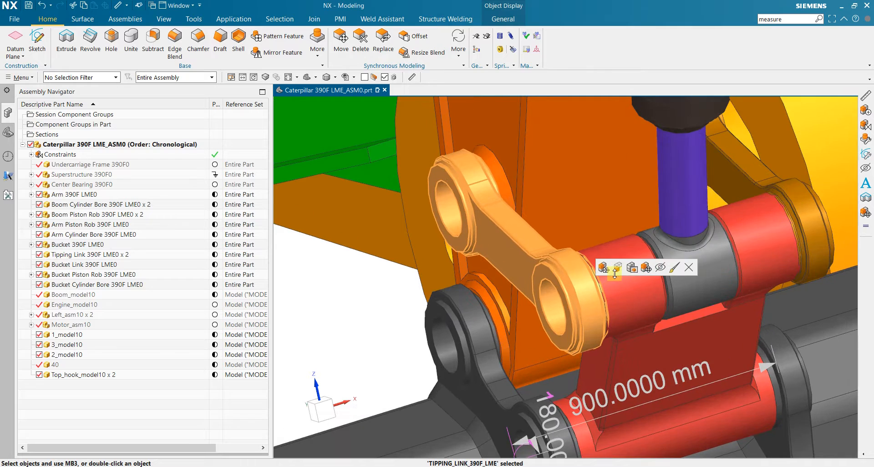
left_click(646, 268)
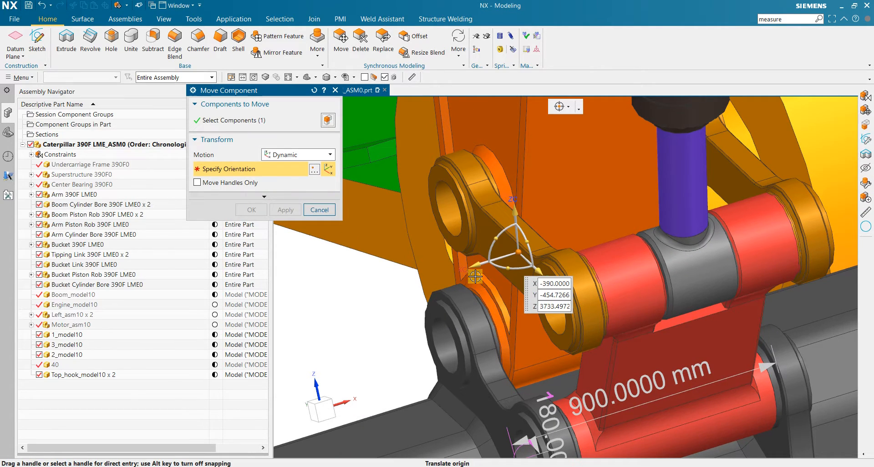
mouse_move(475, 265)
left_mouse_down()
mouse_move(464, 268)
mouse_move(476, 266)
left_mouse_up()
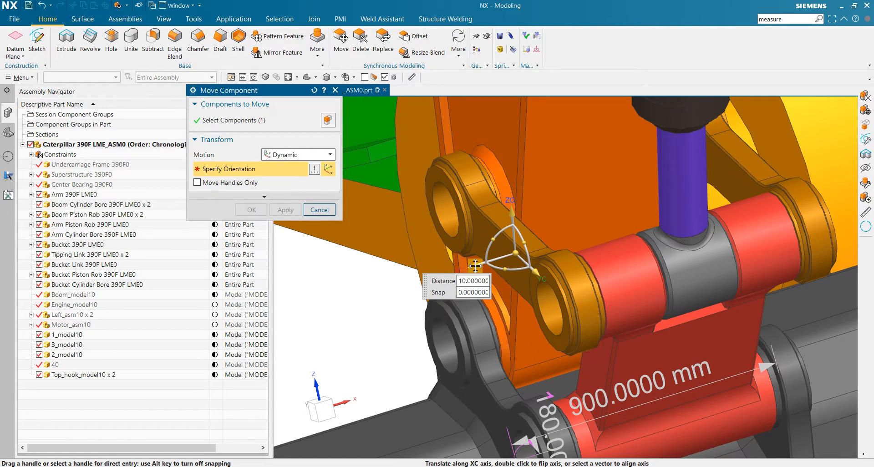
scroll(458, 313, "down", 4)
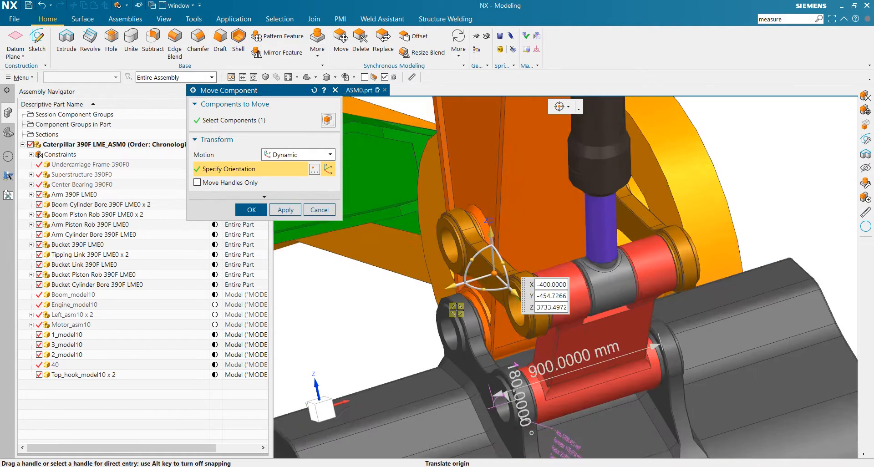
middle_click_drag(469, 346, 452, 351)
scroll(452, 350, "down", 4)
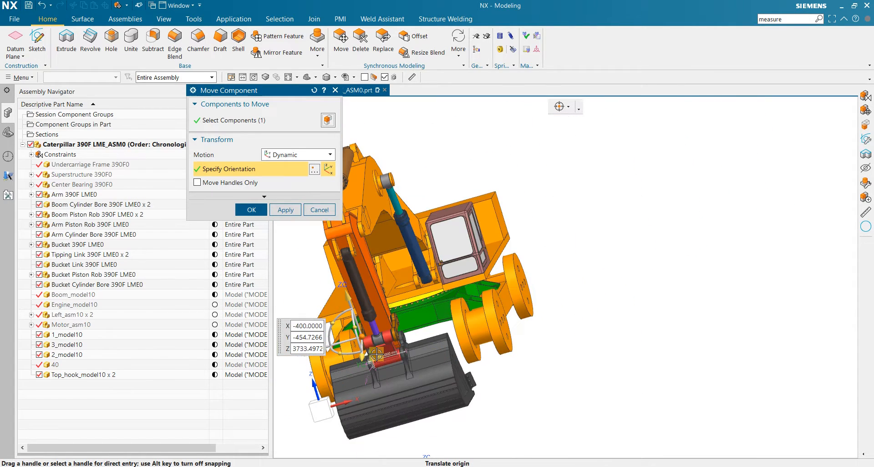
scroll(306, 350, "up", 4)
scroll(305, 299, "up", 1)
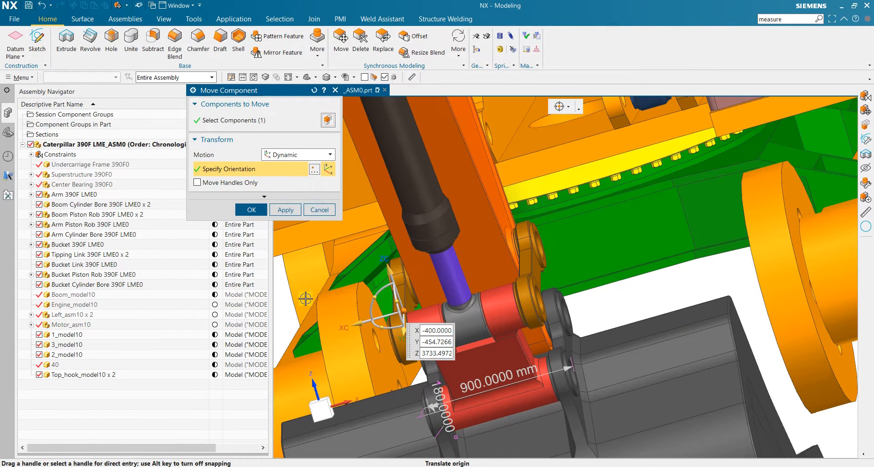
left_click(252, 216)
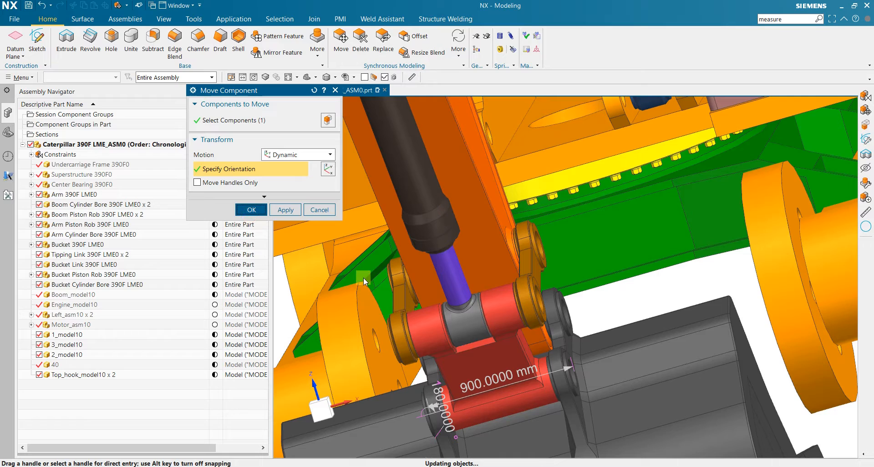
- Start a Distance assembly constraint and select the outer end face of one tipping link at the bucket link pivot
left_click(117, 20)
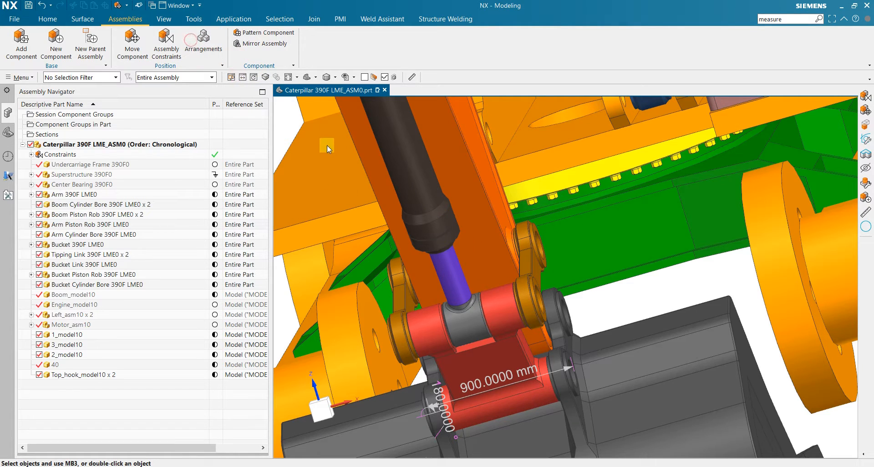
left_click(317, 225)
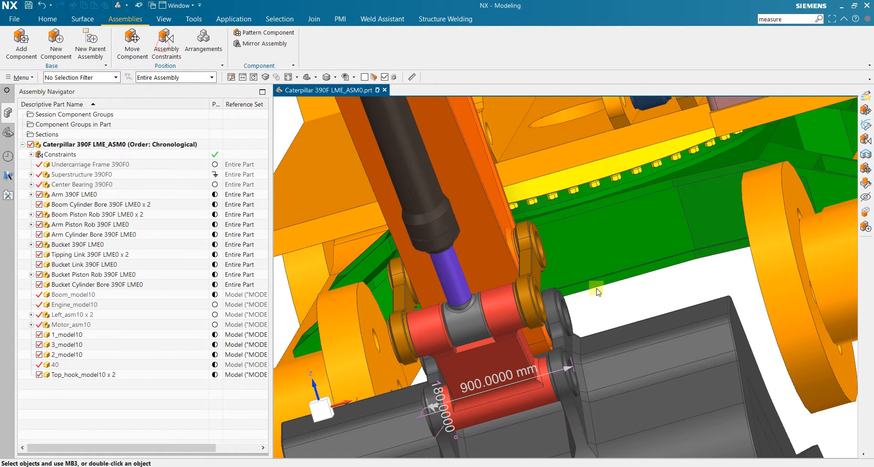
left_click(166, 43)
middle_click_drag(613, 312, 633, 306)
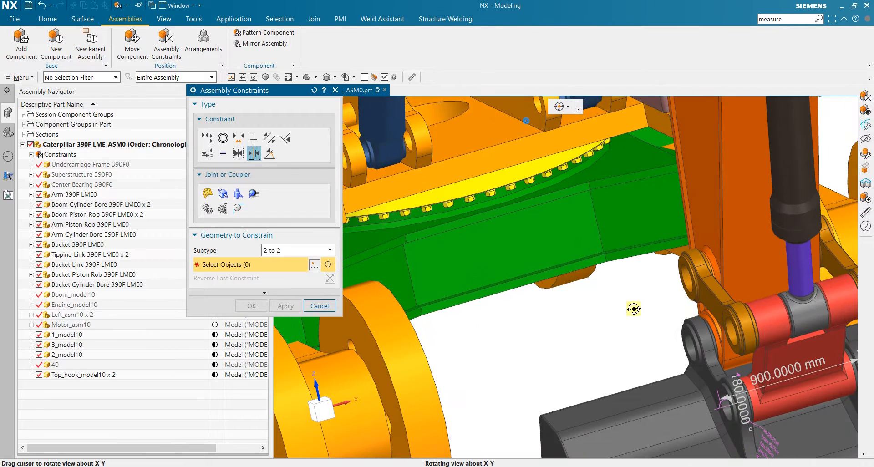
scroll(632, 306, "down", 5)
scroll(630, 306, "up", 5)
scroll(535, 309, "up", 1)
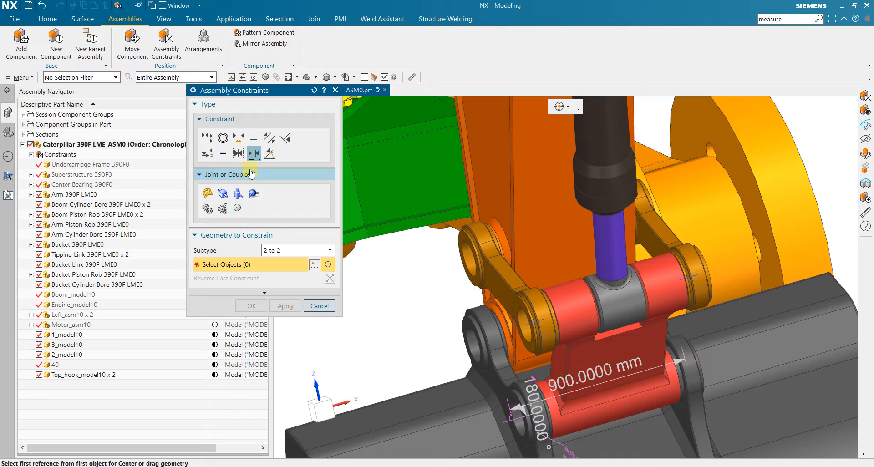
middle_click_drag(450, 280, 461, 277)
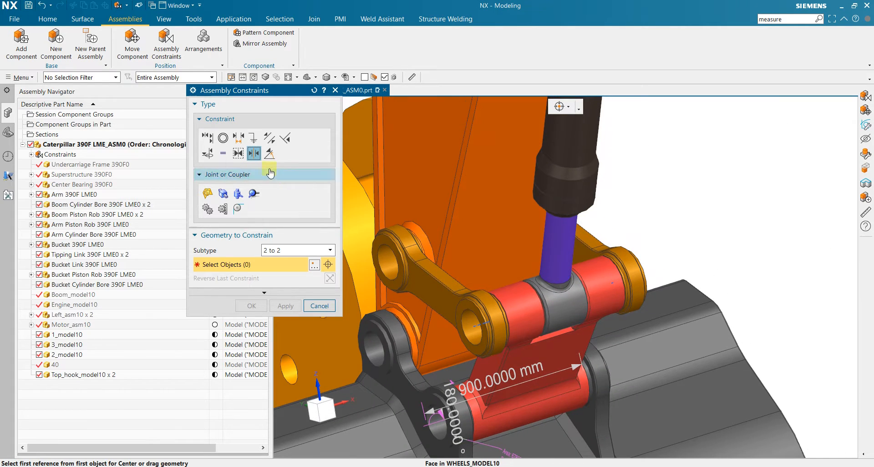
left_click(236, 145)
scroll(406, 294, "up", 3)
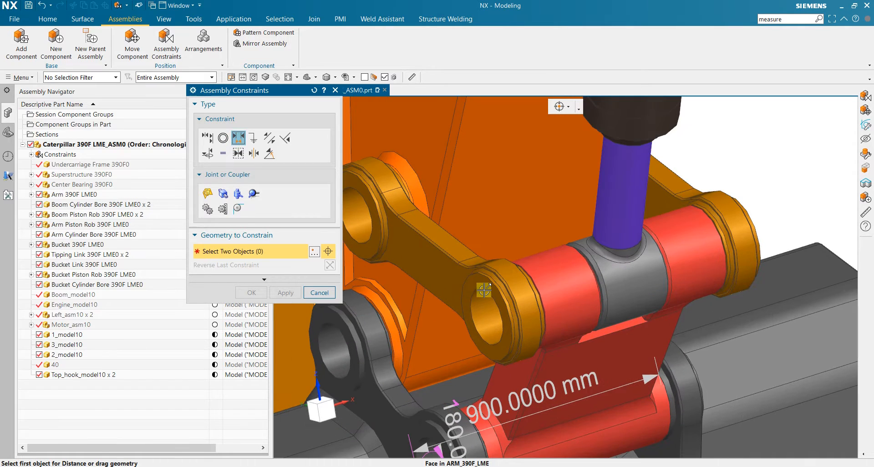
left_click(484, 289)
scroll(484, 284, "down", 3)
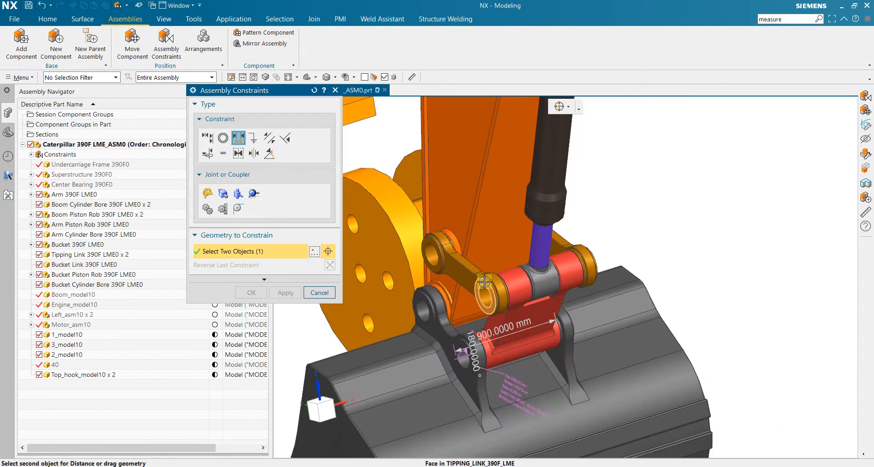
- Select the opposite tipping link's outer end face and constrain the two faces 900 mm apart
scroll(484, 282, "down", 3)
middle_click_drag(581, 264, 494, 319)
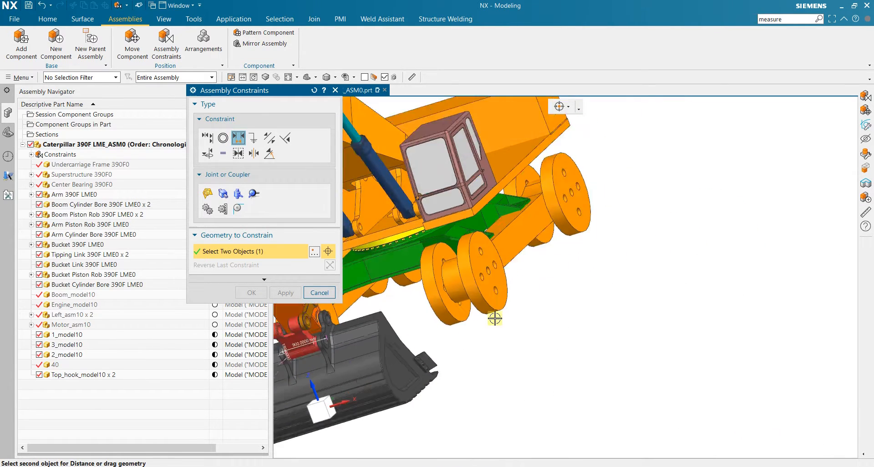
scroll(494, 319, "down", 2)
scroll(387, 314, "up", 8)
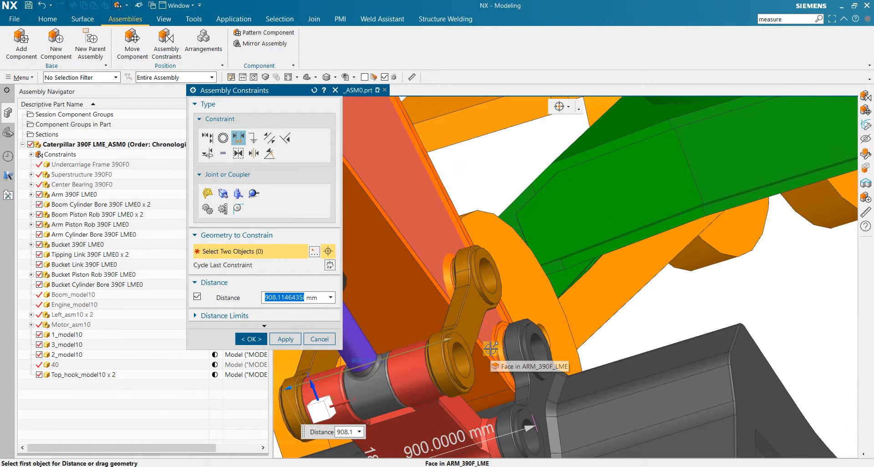
type("900")
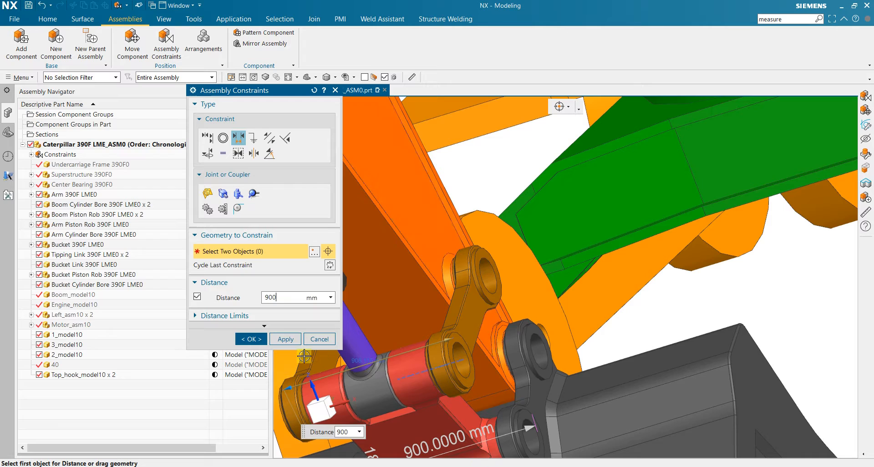
left_click(250, 340)
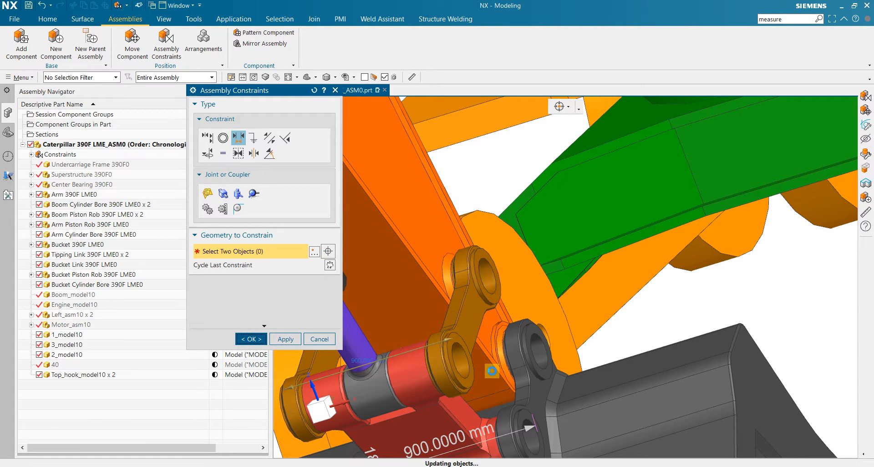
- Examine the fit between both tipping links and the red bucket link from several sides
middle_click_drag(526, 361, 400, 381)
scroll(504, 354, "down", 3)
scroll(400, 380, "up", 3)
middle_click_drag(503, 351, 535, 330)
scroll(535, 330, "down", 3)
scroll(728, 336, "up", 5)
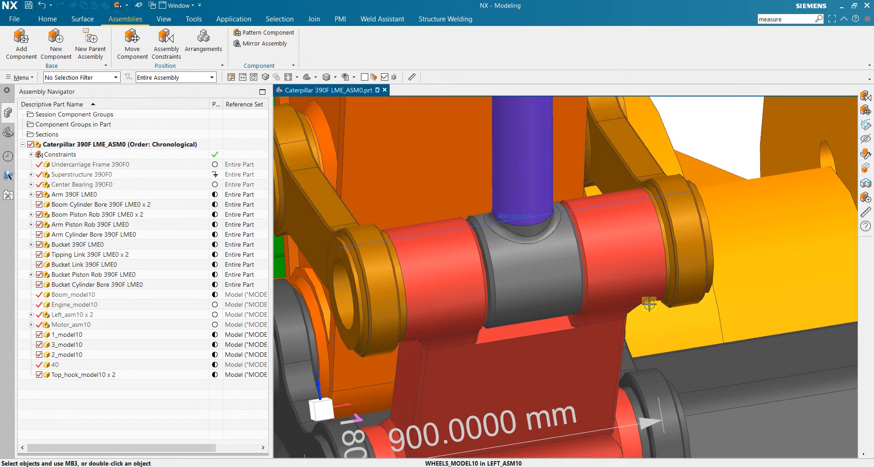
middle_click_drag(649, 303, 638, 298)
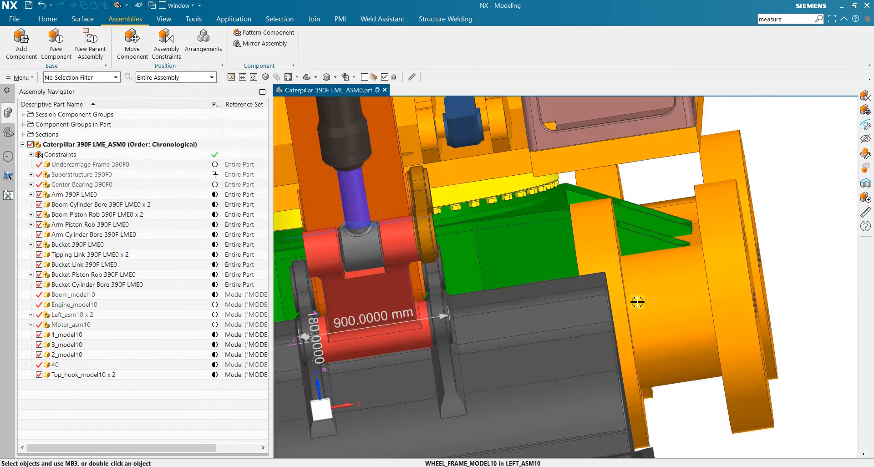
scroll(638, 299, "down", 3)
scroll(329, 278, "up", 2)
scroll(328, 278, "up", 2)
scroll(450, 264, "up", 2)
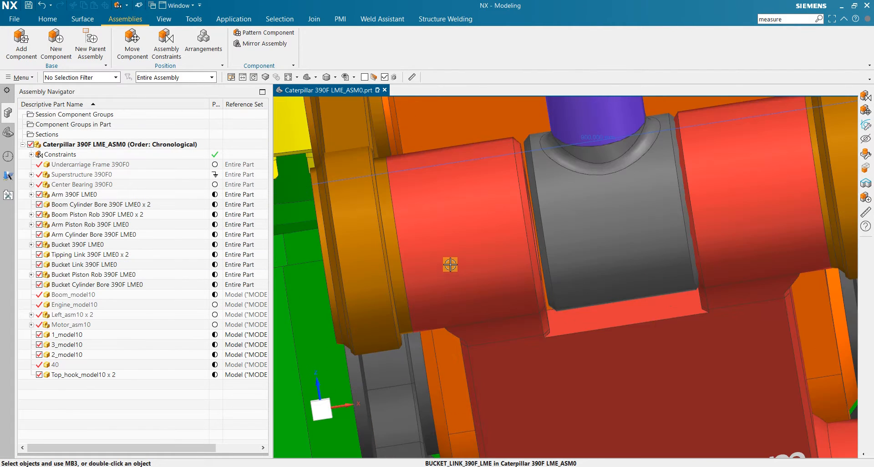
- Highlight the red bucket link and the adjoining tipping link in turn to check where they meet, clearing each selection
left_click(447, 225)
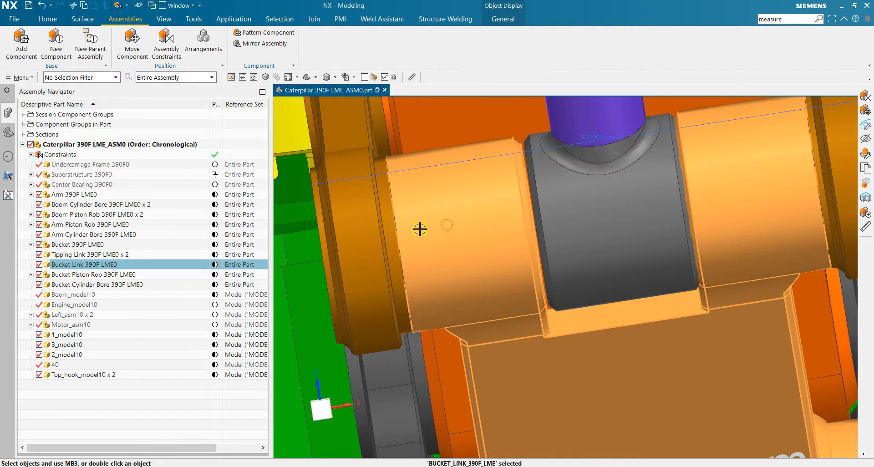
key("Escape")
left_click(371, 222)
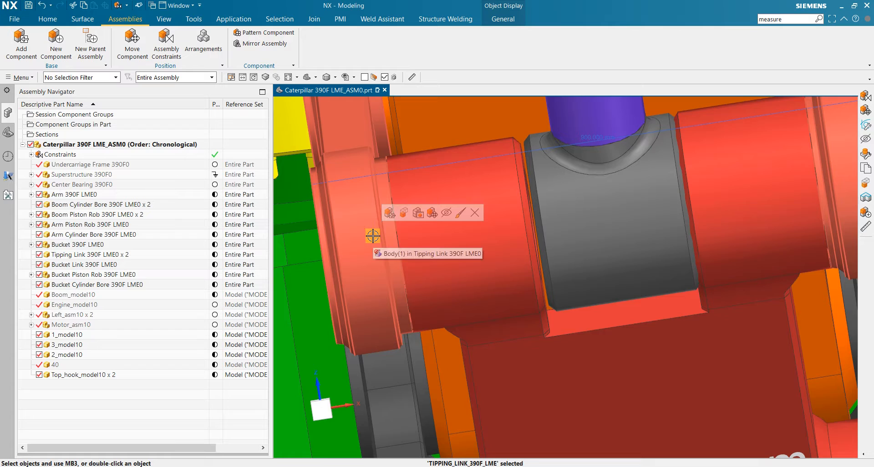
key("Escape")
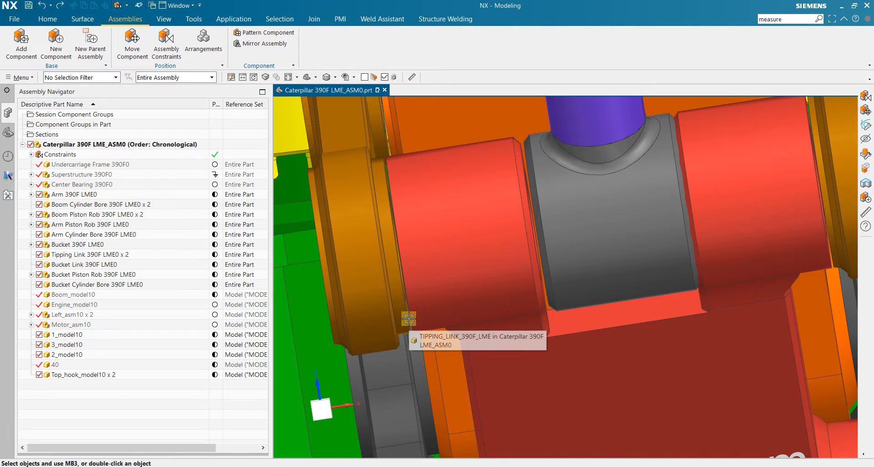
- Expand the assembly constraints, undo the removal of the distance constraint between the tipping links, and collapse the list
double_click(485, 315)
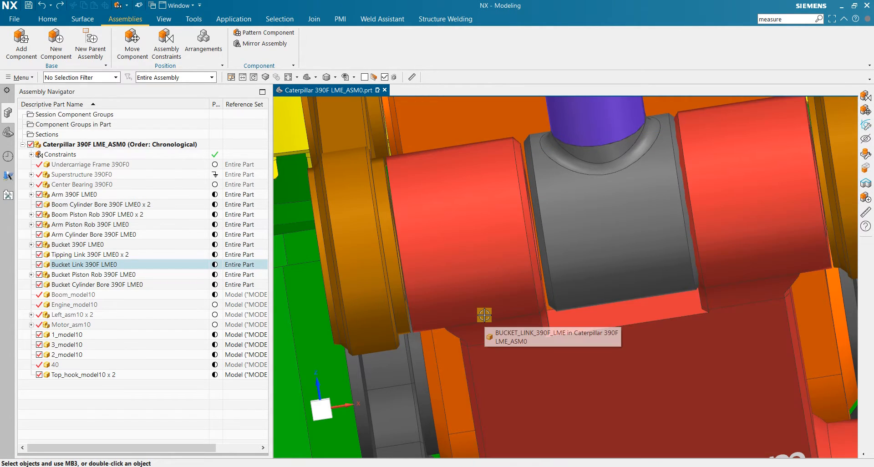
scroll(484, 315, "down", 1)
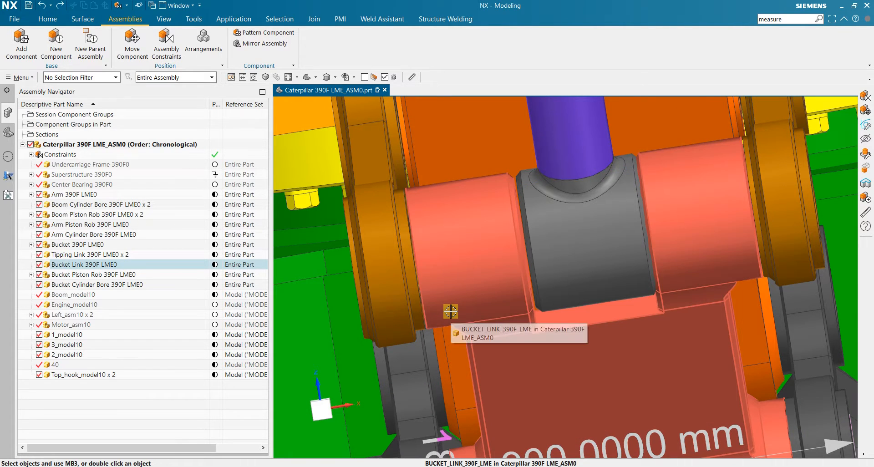
left_click(31, 155)
scroll(131, 304, "down", 3)
scroll(131, 304, "down", 2)
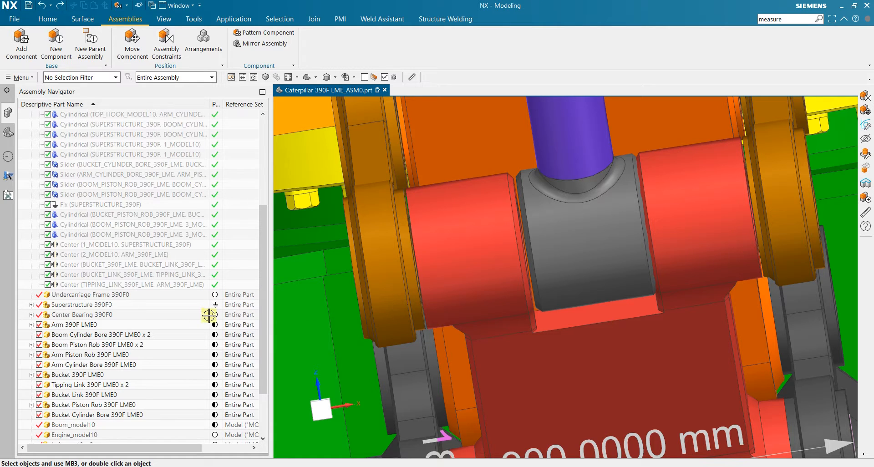
key("ctrl+z")
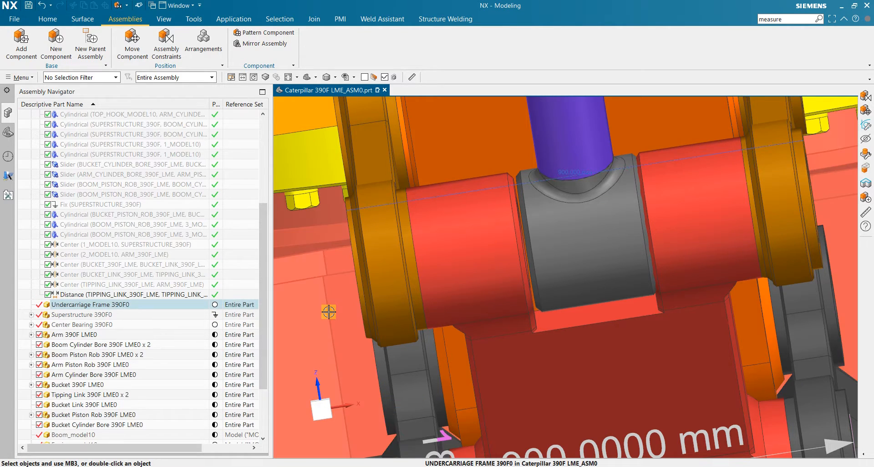
scroll(337, 308, "down", 5)
middle_click_drag(343, 306, 410, 314)
scroll(501, 332, "up", 3)
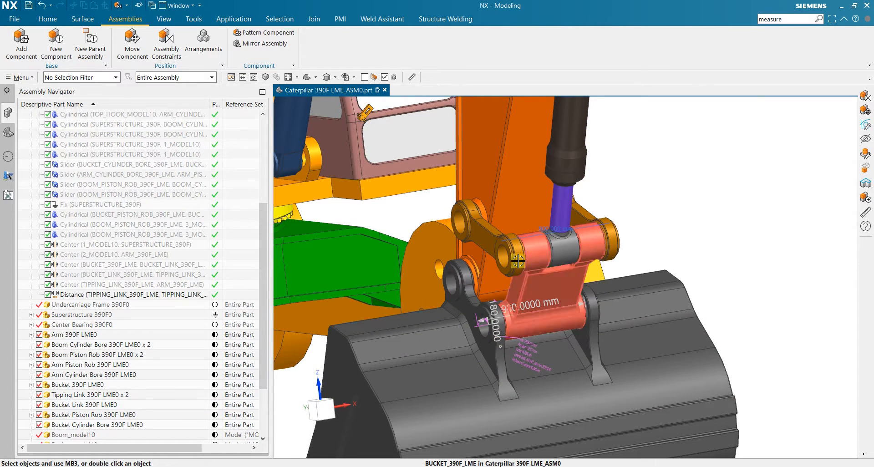
scroll(98, 214, "up", 5)
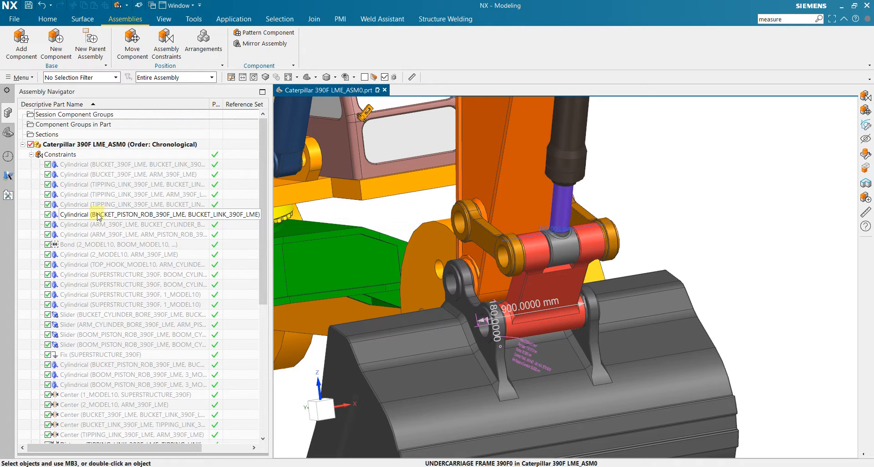
left_click(31, 155)
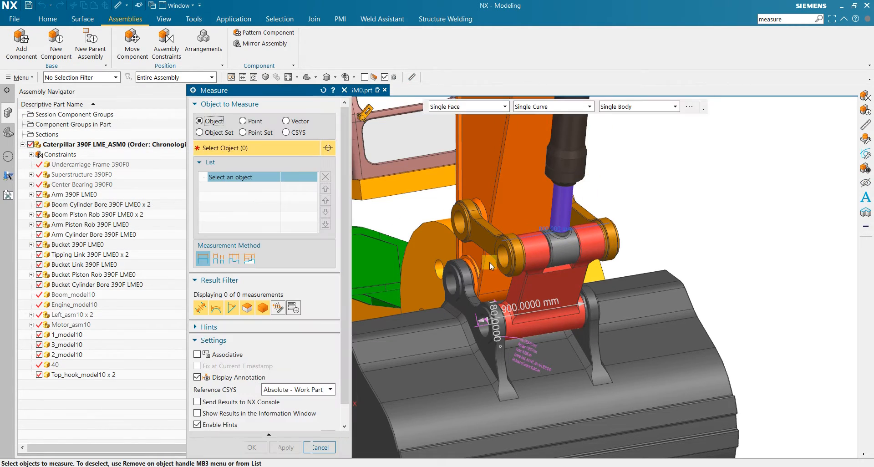
- Measure the radii of the tipping link's two pin bores and the bucket lug's upper bore, clearing the selection between picks
scroll(514, 255, "up", 3)
left_click(518, 249)
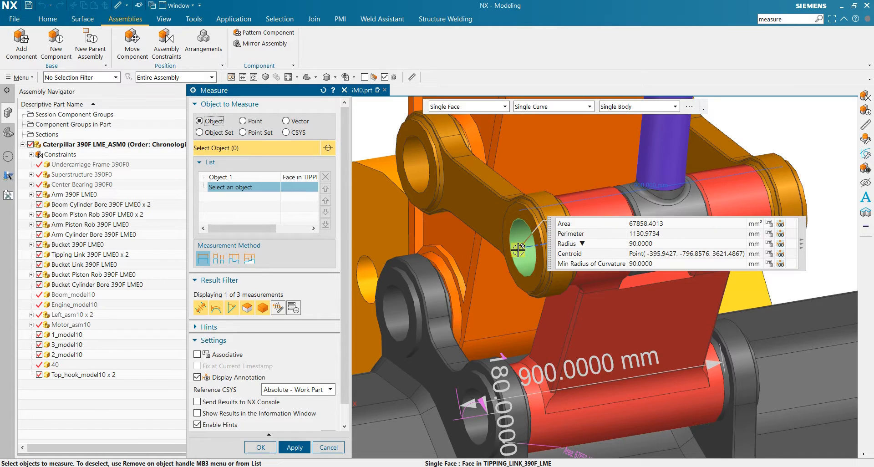
left_click(323, 91)
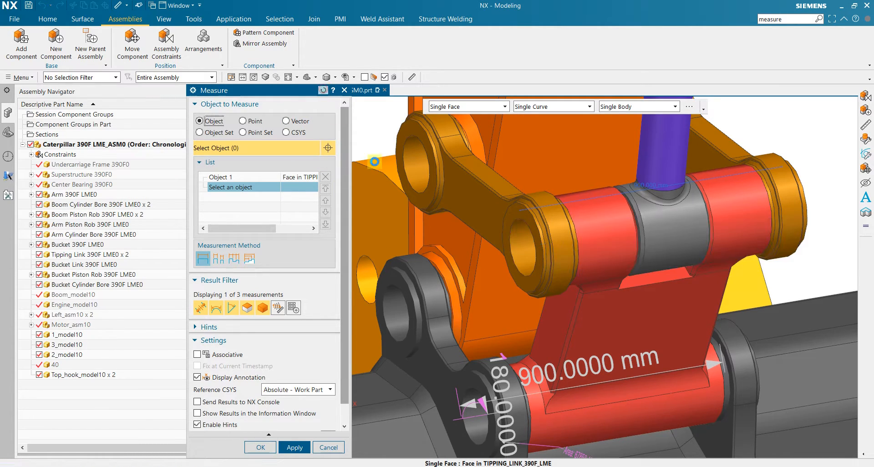
left_click(414, 153)
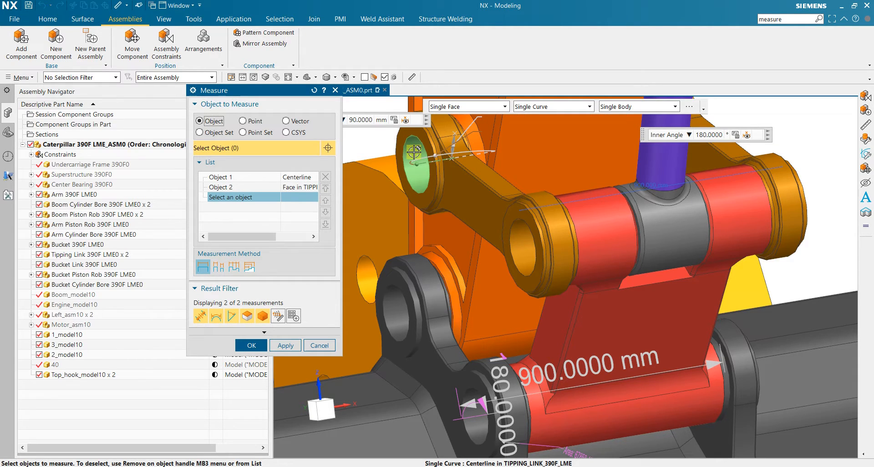
left_click(314, 90)
left_click(394, 315)
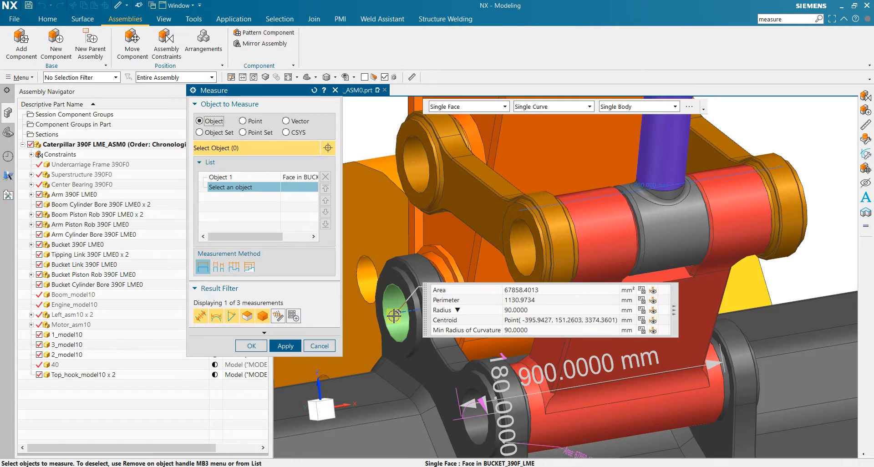
key("Escape")
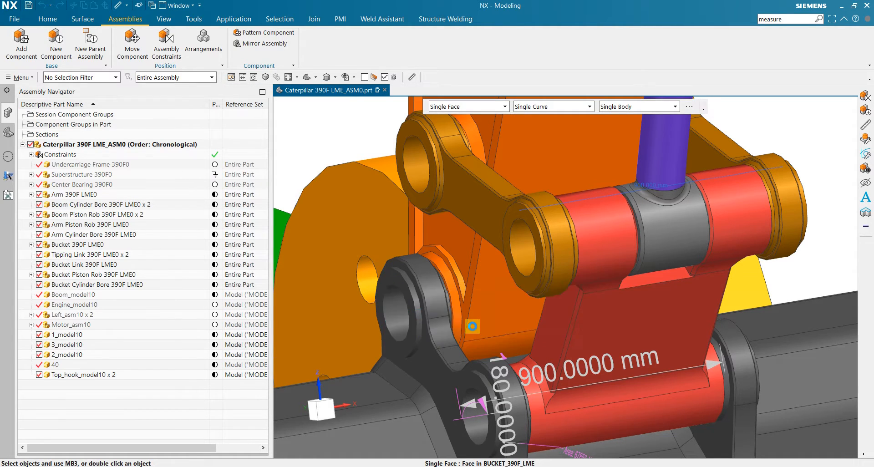
- Create an empty new component from the millimetre Model template, named Pin_900_90, in the Excavator folder
scroll(474, 327, "down", 10)
scroll(458, 371, "up", 4)
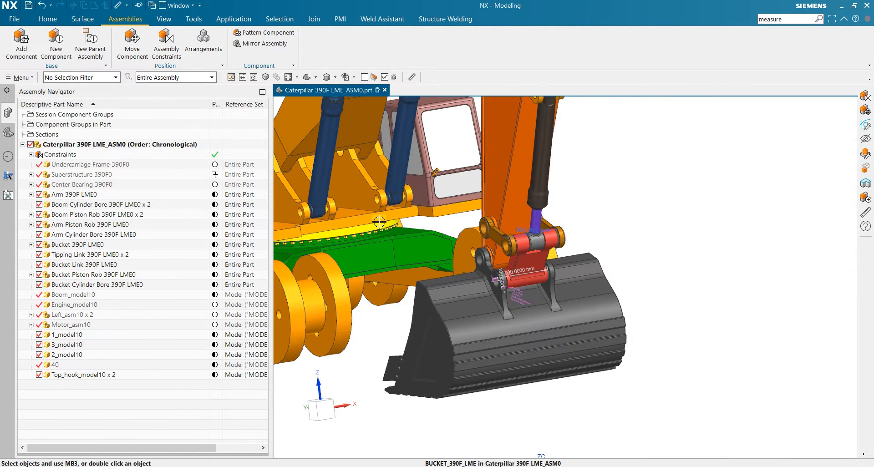
scroll(298, 227, "up", 3)
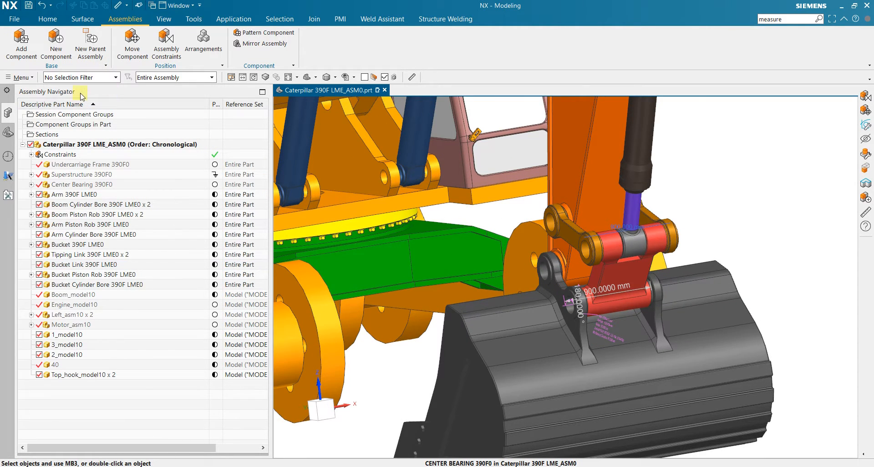
left_click(55, 41)
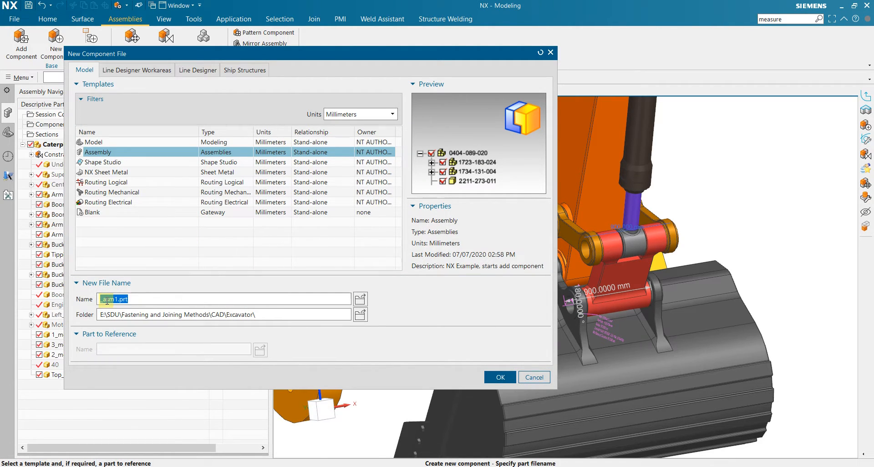
left_click(114, 142)
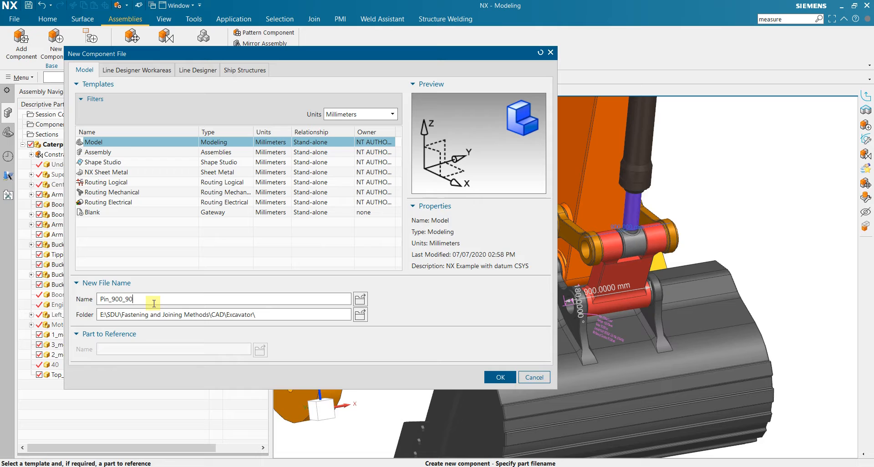
left_click(488, 375)
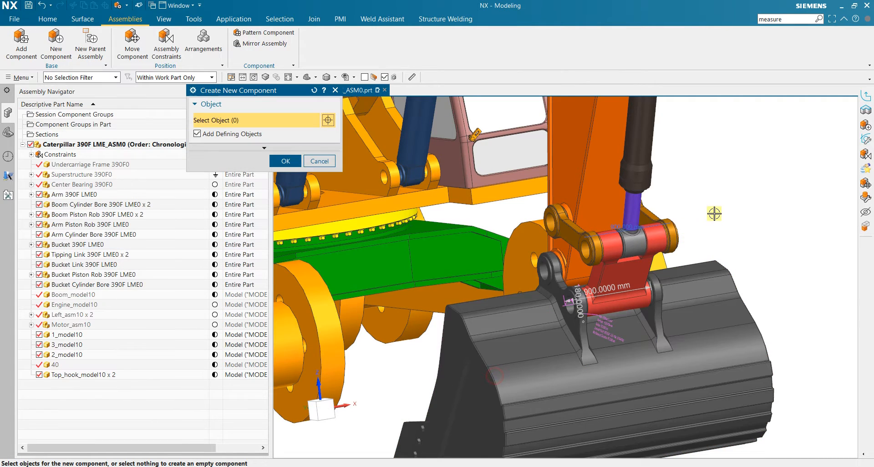
middle_click_drag(714, 210, 755, 205)
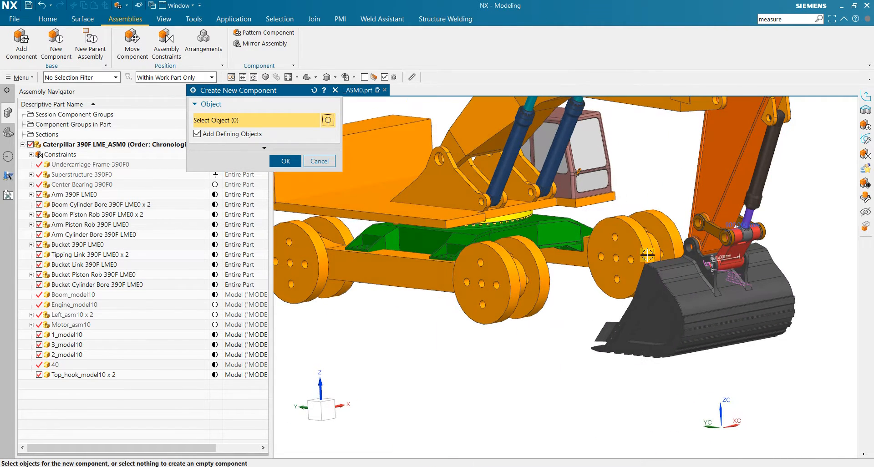
left_click(284, 163)
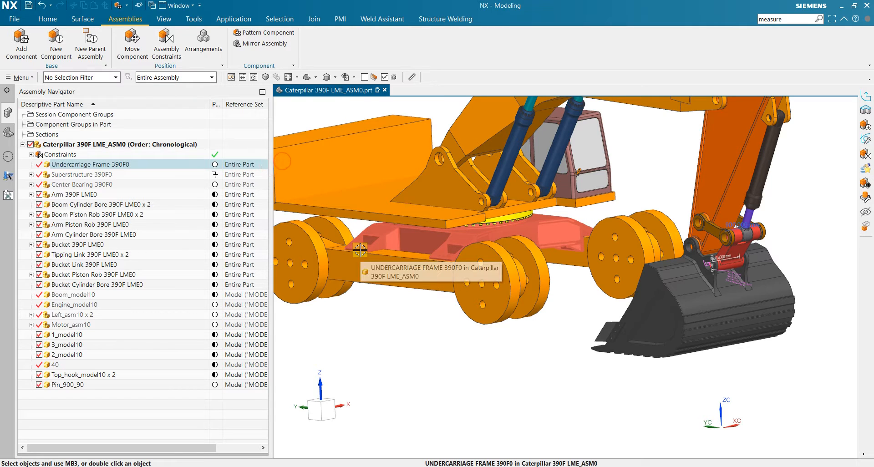
middle_click_drag(455, 315, 414, 331)
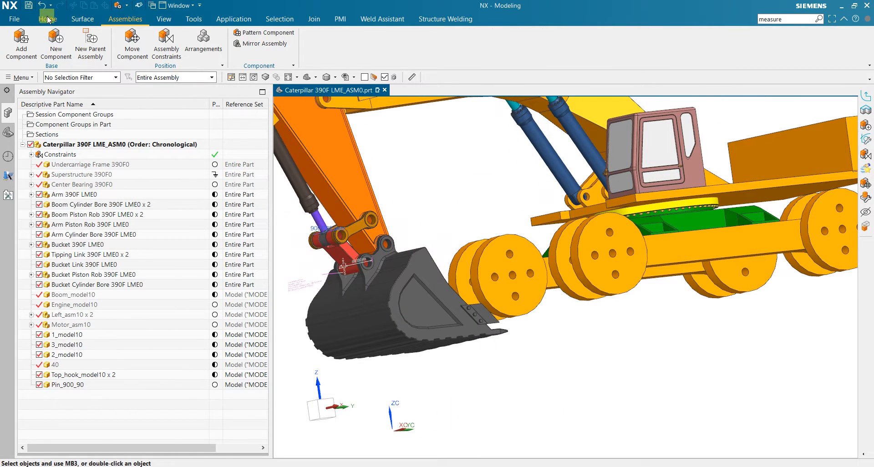
left_click(48, 19)
left_click(44, 47)
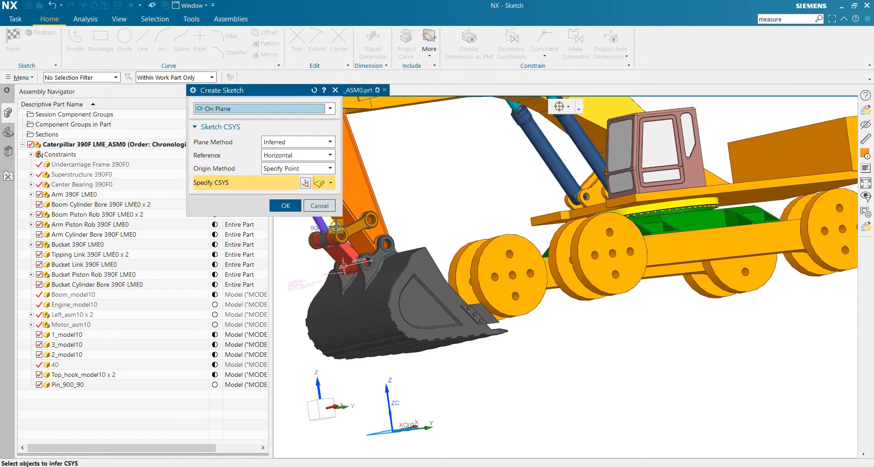
left_click(320, 205)
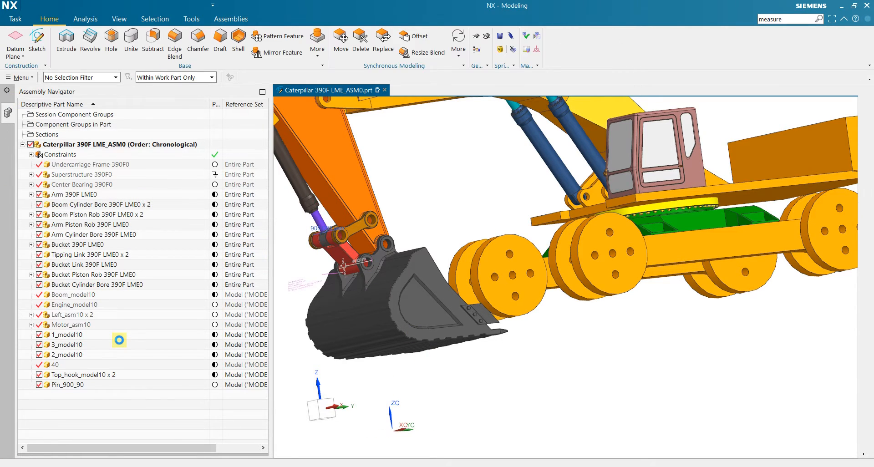
- Make the Pin_900_90 component the work part and start a sketch on its YZ datum plane
double_click(82, 384)
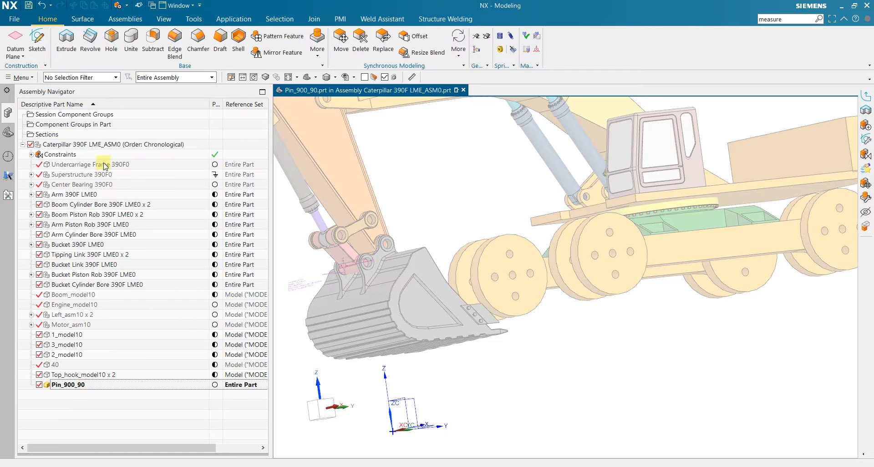
left_click(38, 43)
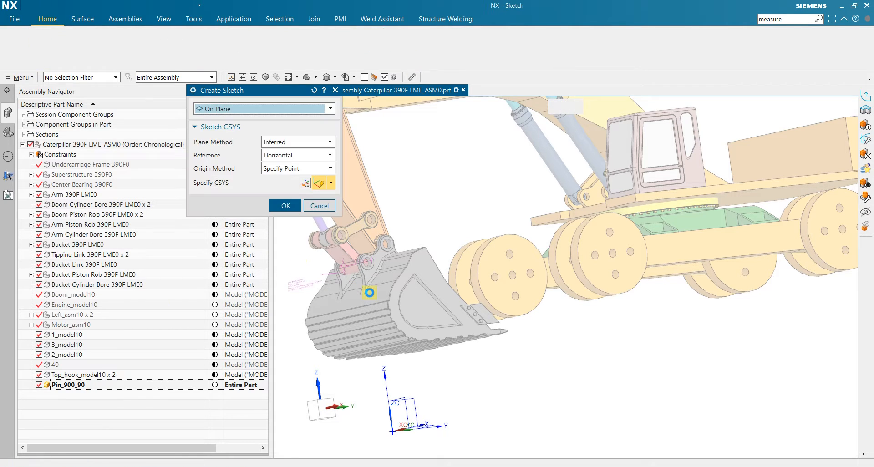
middle_click_drag(341, 284, 437, 364)
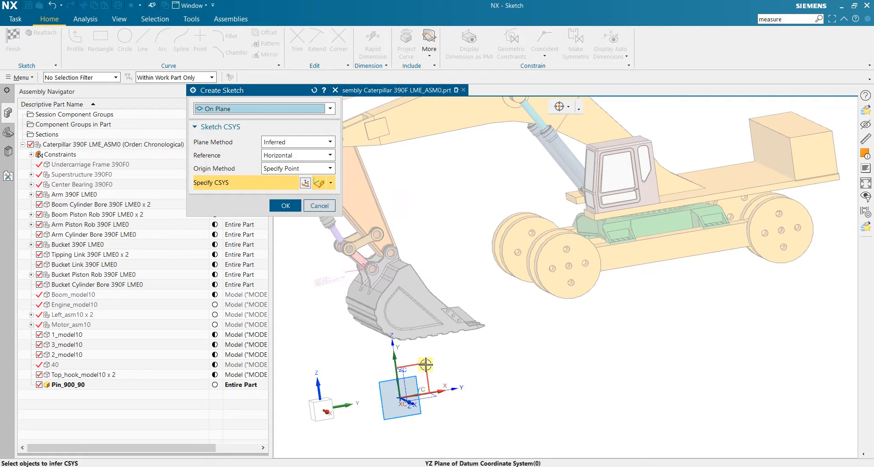
left_click(422, 365)
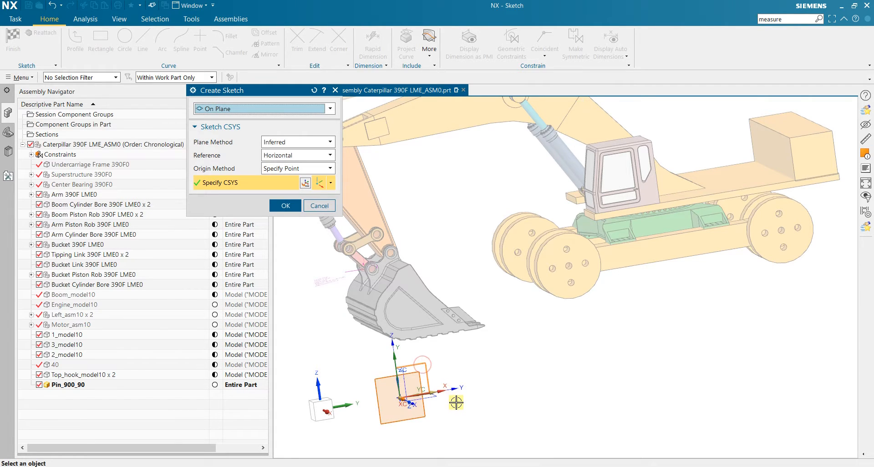
scroll(454, 402, "up", 4)
scroll(419, 370, "down", 3)
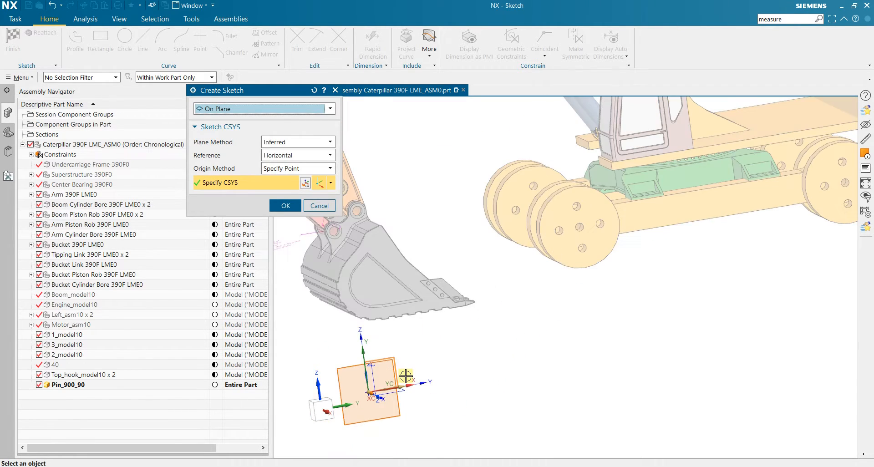
middle_click_drag(408, 383, 399, 385)
middle_click(424, 364)
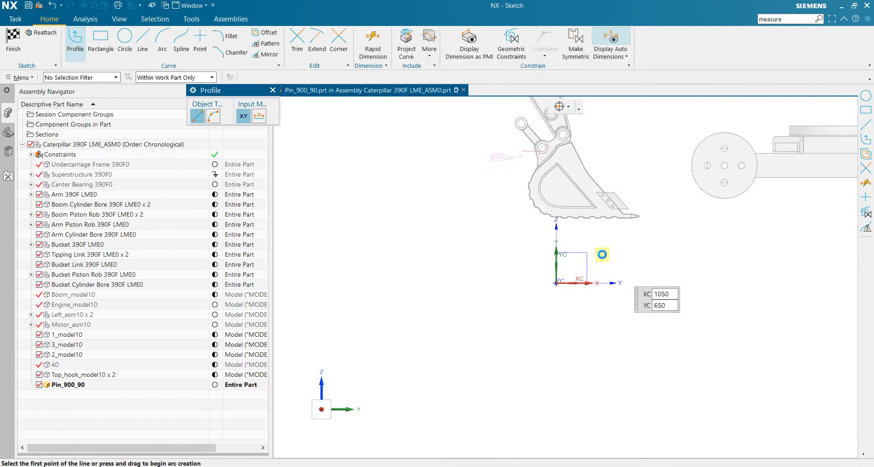
- Sketch a 180 mm diameter circle centred on the sketch origin and finish the sketch
left_click(124, 37)
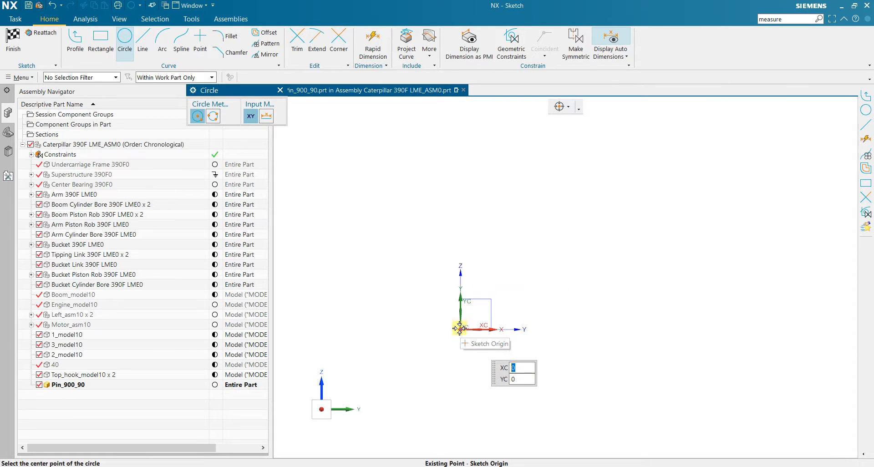
left_click(460, 329)
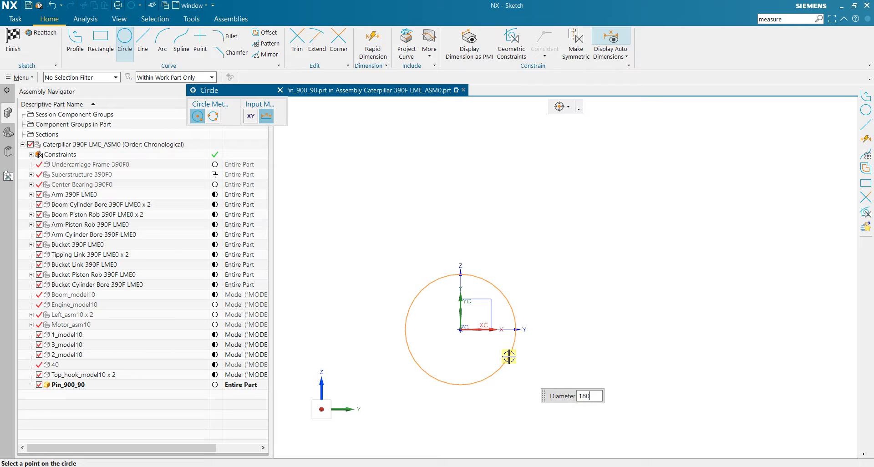
type("180")
key("Return")
key("ctrl+q")
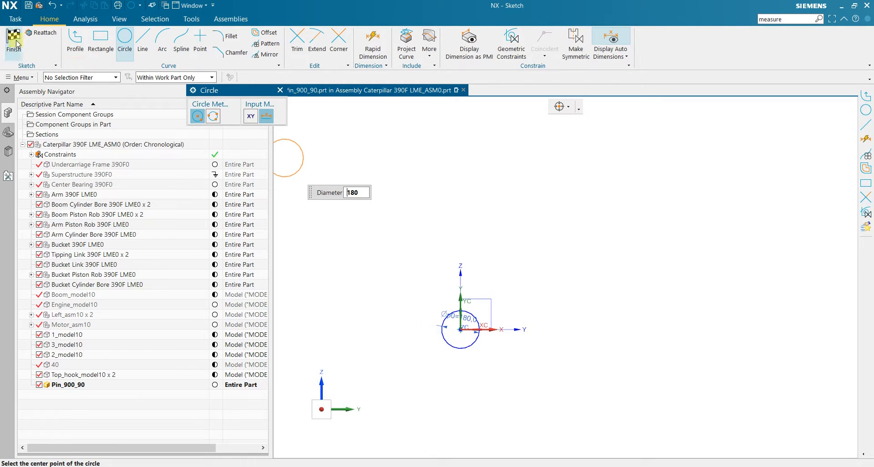
- Extrude the 180 mm circle from 0 to 900 mm to form the solid pin
mouse_move(469, 272)
middle_mouse_down()
mouse_move(488, 287)
mouse_move(325, 237)
middle_mouse_up()
key("x")
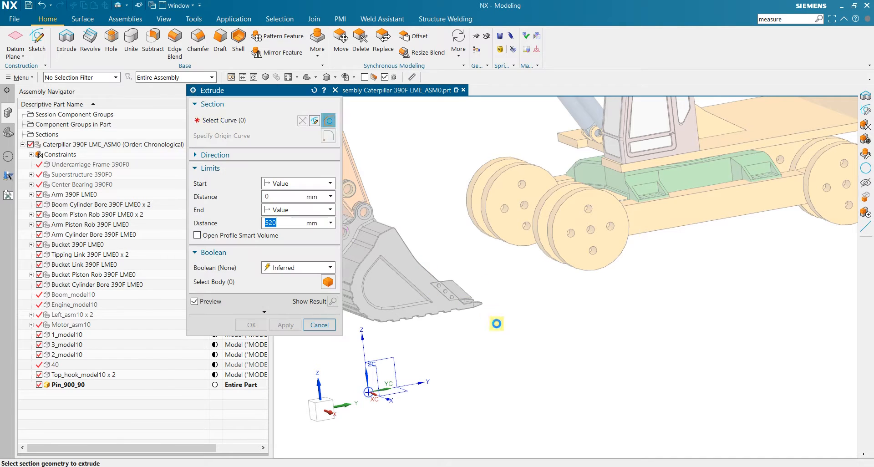
scroll(491, 316, "down", 3)
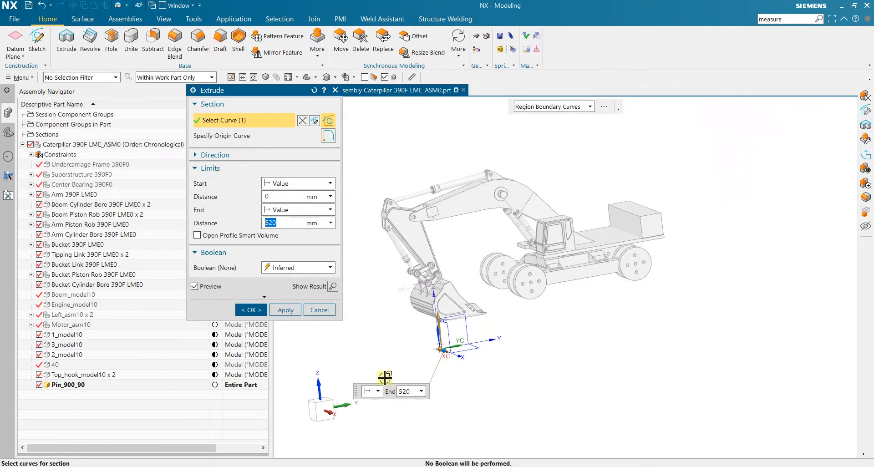
scroll(465, 326, "up", 5)
scroll(424, 307, "up", 2)
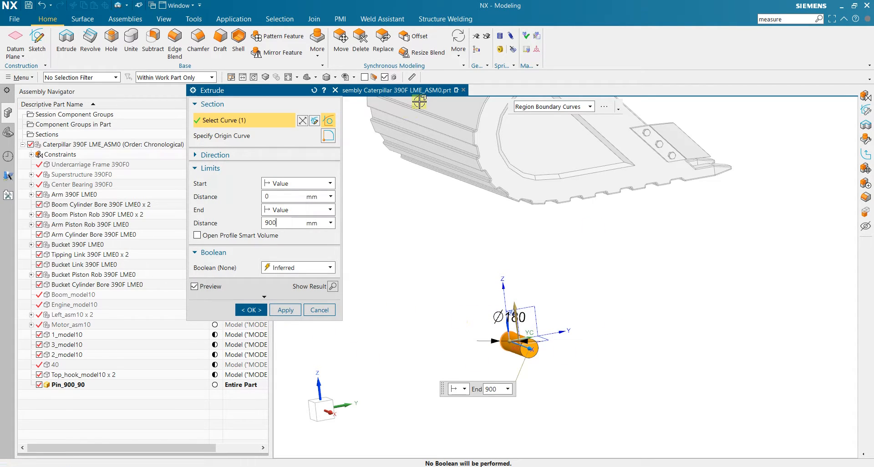
left_click(254, 311)
scroll(523, 296, "down", 5)
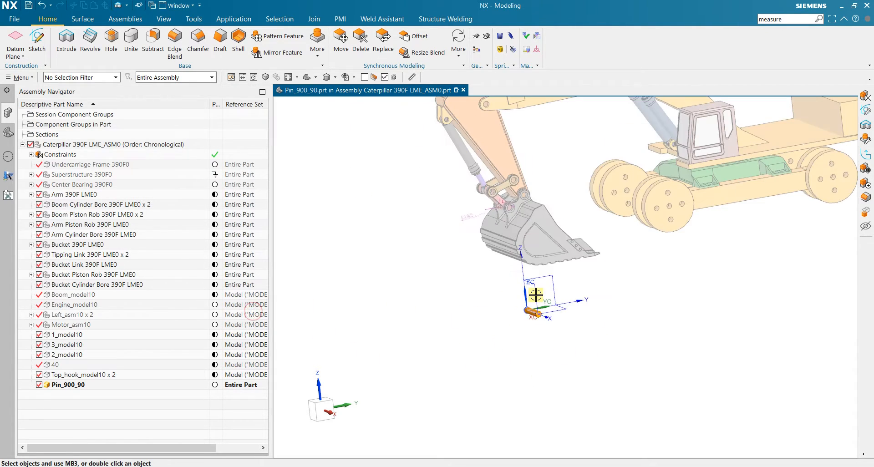
- Make the top-level Caterpillar 390F LME_ASM0 assembly the work part
middle_click_drag(523, 296, 621, 299)
scroll(550, 302, "up", 4)
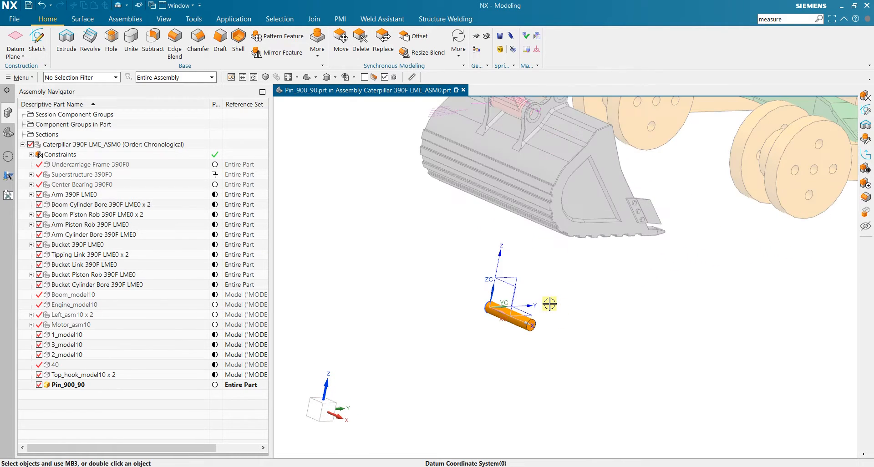
scroll(537, 305, "up", 1)
scroll(434, 249, "down", 3)
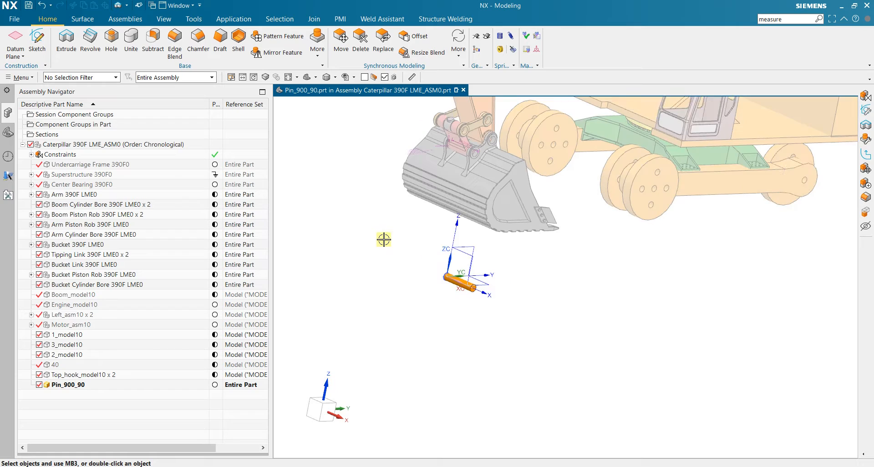
double_click(71, 145)
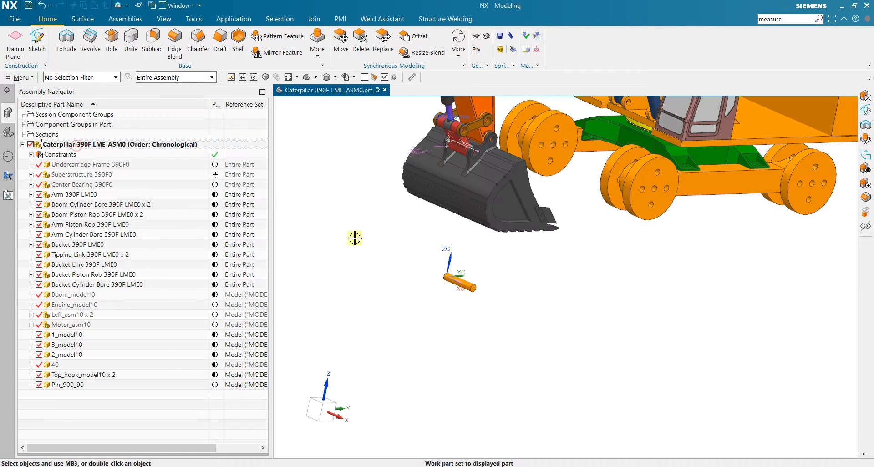
scroll(360, 241, "down", 1)
scroll(396, 236, "up", 3)
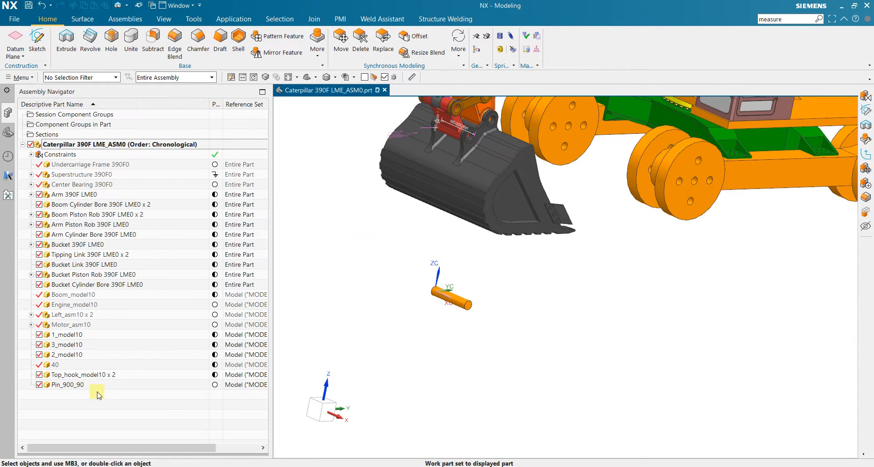
- Copy the Pin_900_90 component and paste it three times into the Caterpillar 390F LME_ASM0 assembly
right_click(82, 385)
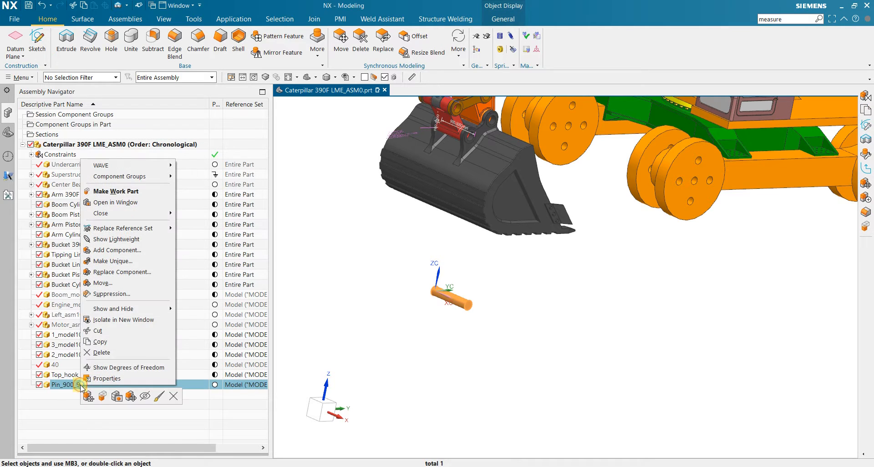
left_click(101, 342)
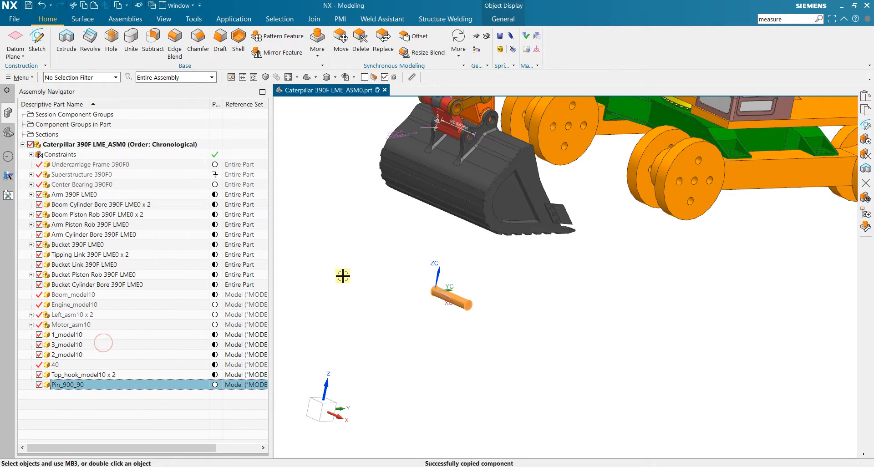
right_click(131, 146)
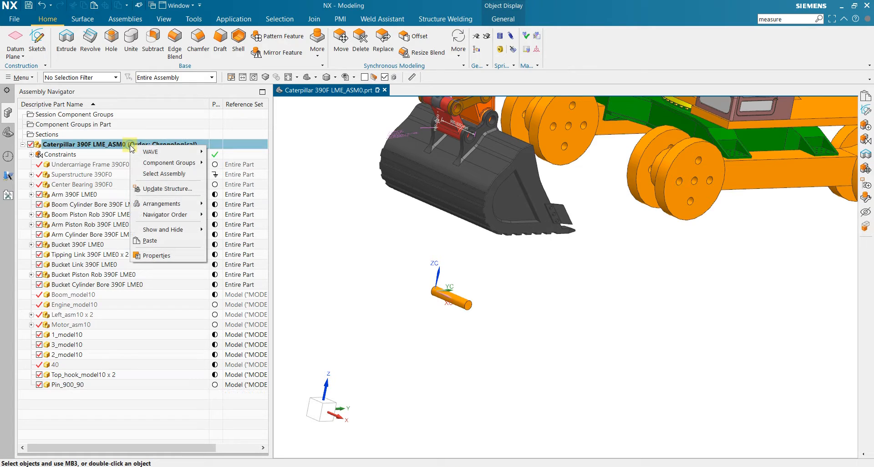
left_click(160, 244)
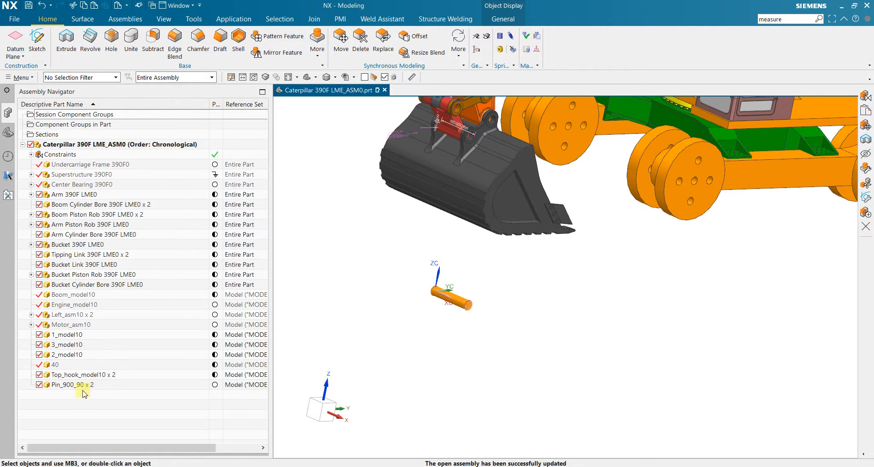
right_click(90, 146)
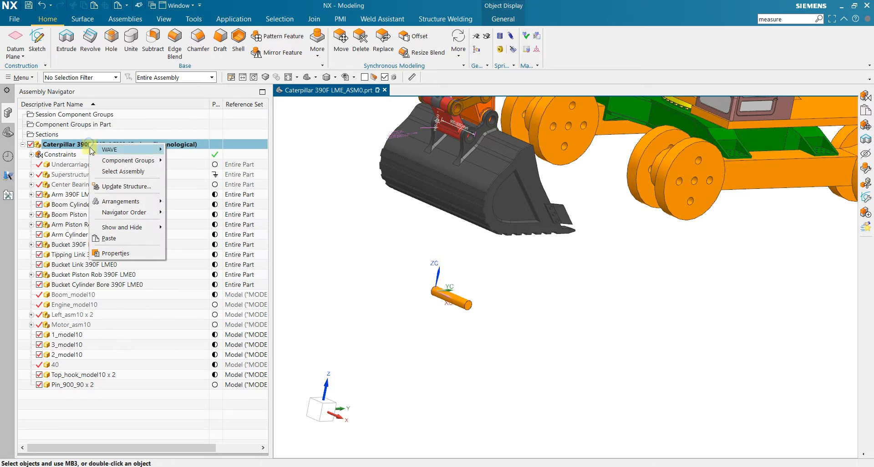
left_click(115, 240)
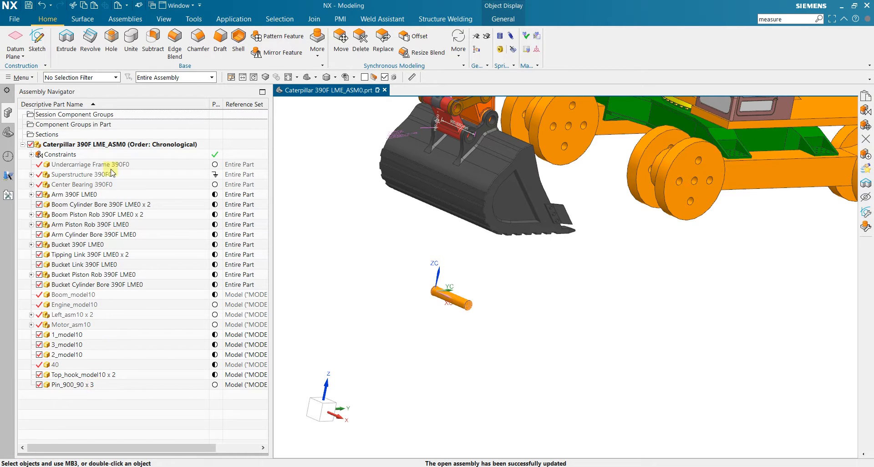
right_click(121, 145)
left_click(150, 238)
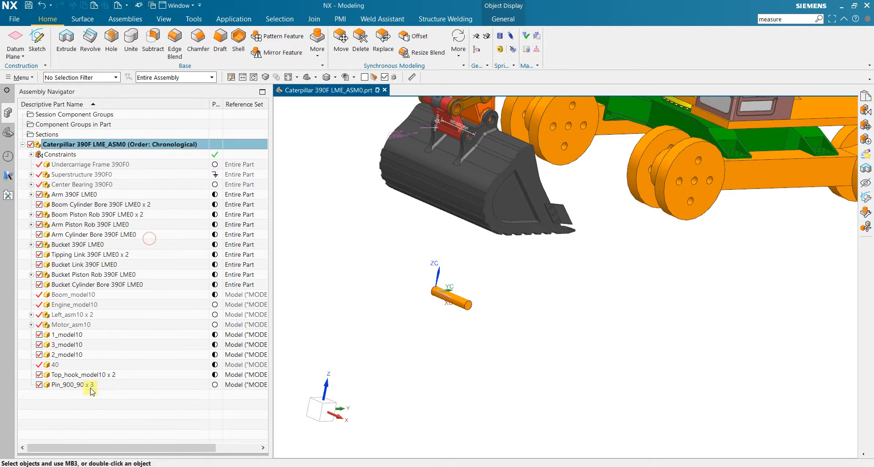
- Start the Assembly Constraints command for positioning the Pin_900_90 components at the bucket linkage
scroll(386, 306, "down", 3)
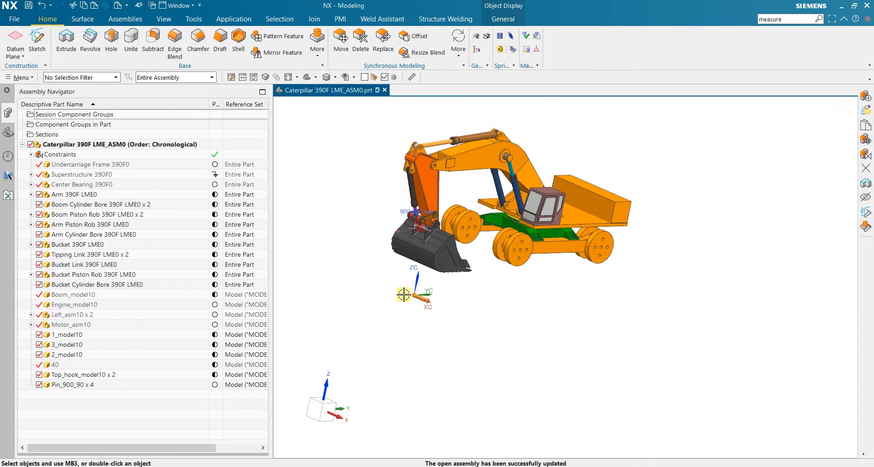
scroll(404, 295, "up", 3)
scroll(412, 270, "down", 3)
scroll(413, 270, "up", 3)
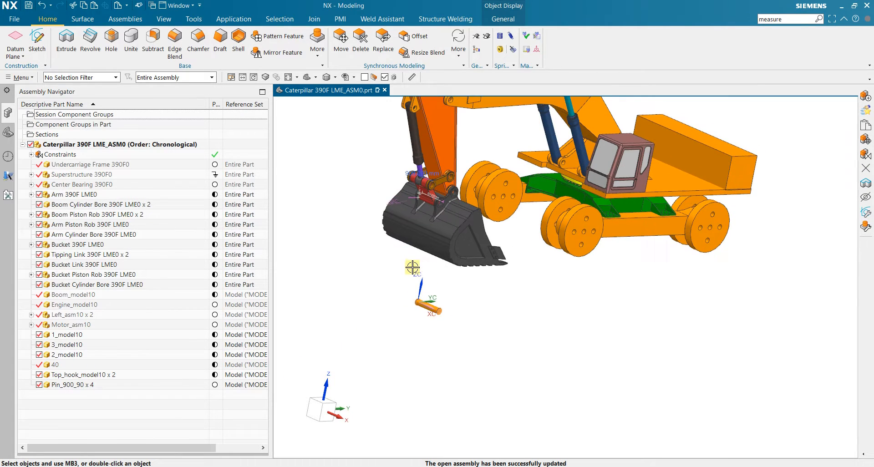
scroll(415, 178, "up", 3)
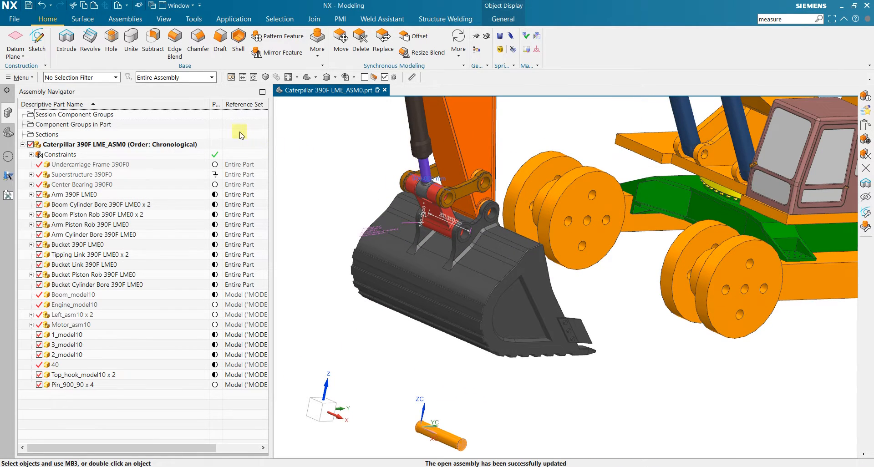
left_click(120, 19)
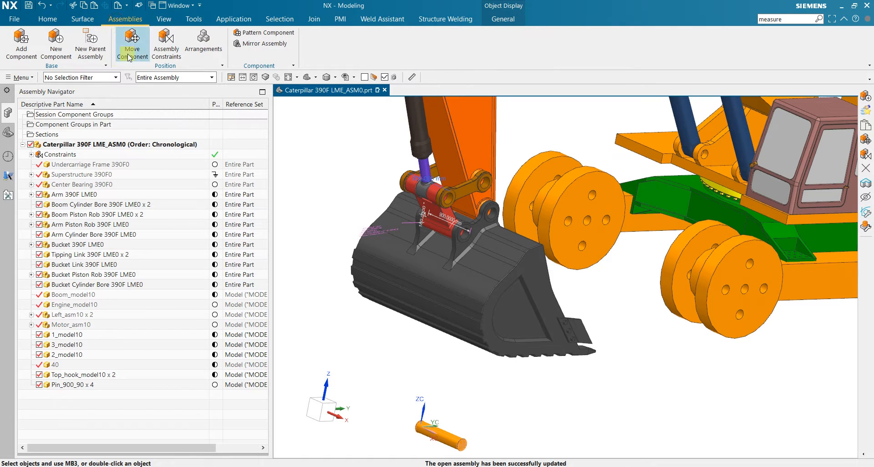
left_click(158, 46)
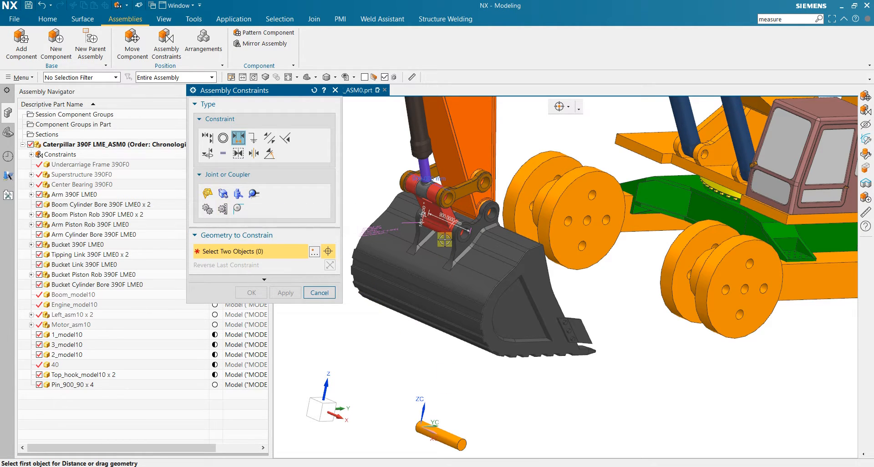
scroll(445, 240, "up", 5)
scroll(509, 284, "down", 5)
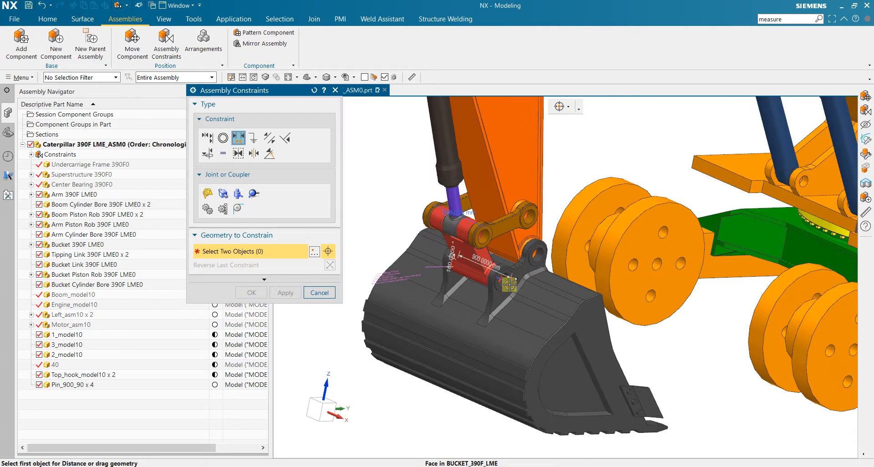
scroll(511, 376, "up", 3)
middle_click_drag(504, 369, 573, 361)
scroll(573, 361, "down", 5)
middle_click_drag(752, 389, 762, 415)
scroll(724, 416, "up", 3)
scroll(656, 351, "up", 4)
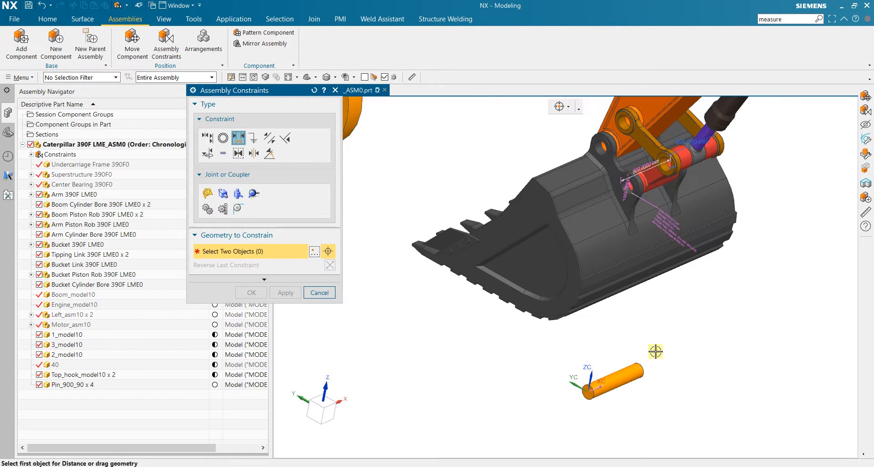
scroll(655, 352, "down", 3)
scroll(650, 220, "up", 5)
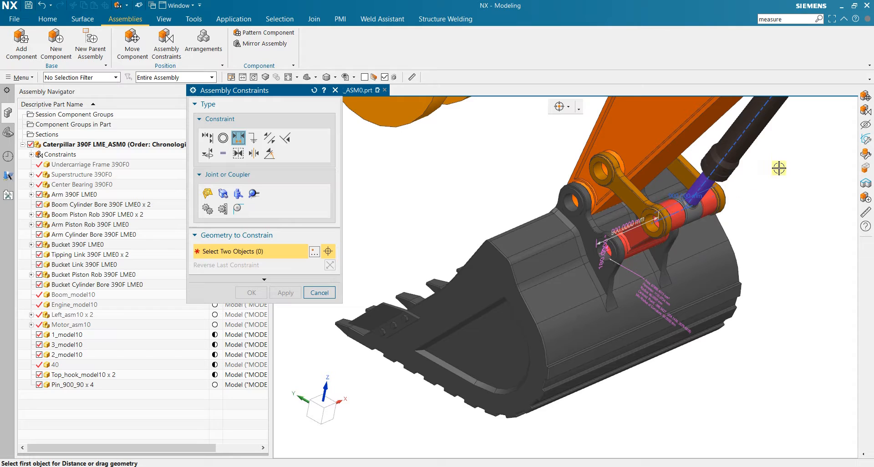
- Choose the hinge joint and define its first axis along the loose Pin_900_90, through the centre of the pin's near end edge
scroll(603, 282, "down", 3)
scroll(553, 373, "up", 3)
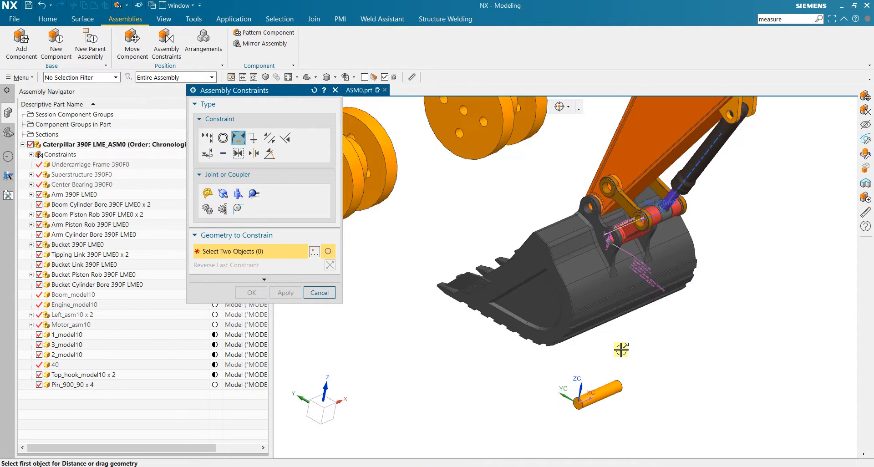
scroll(561, 448, "up", 2)
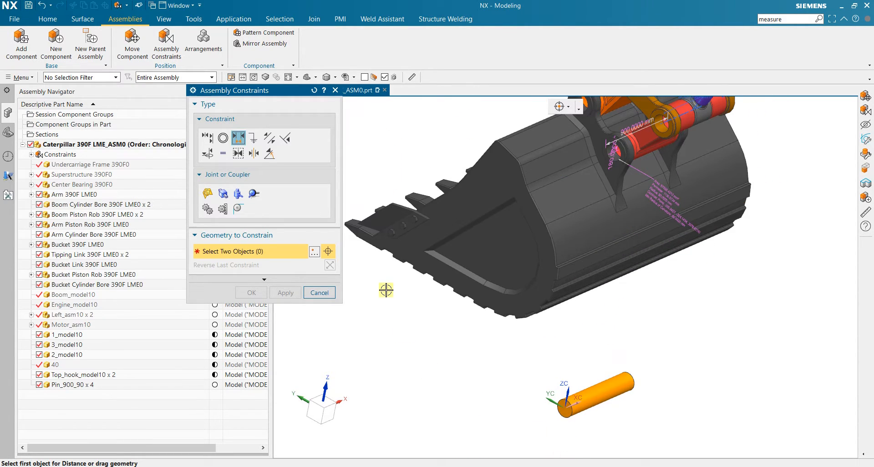
left_click(207, 193)
scroll(594, 433, "up", 1)
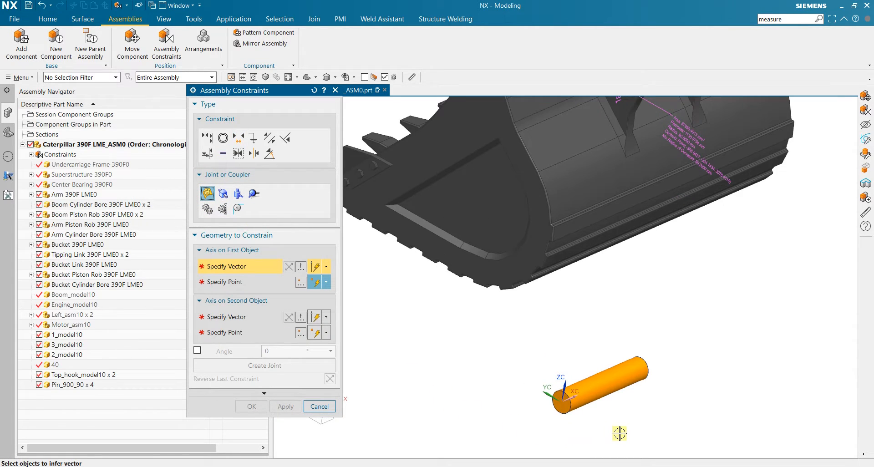
scroll(619, 433, "down", 2)
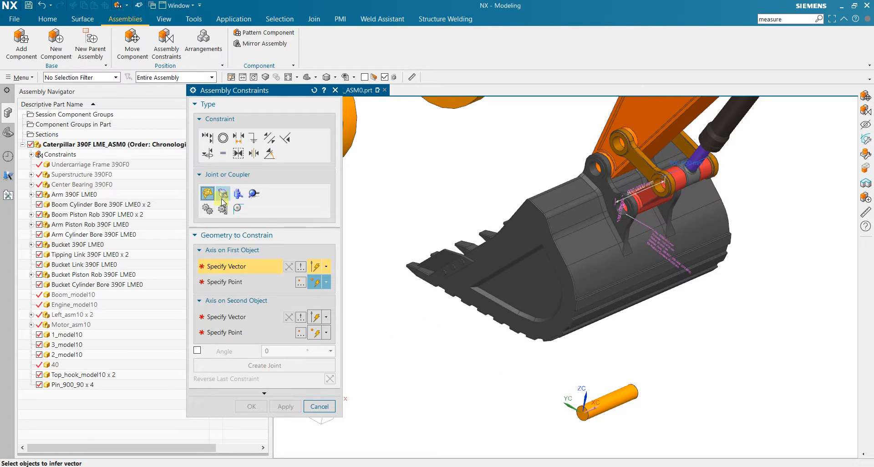
left_click(236, 193)
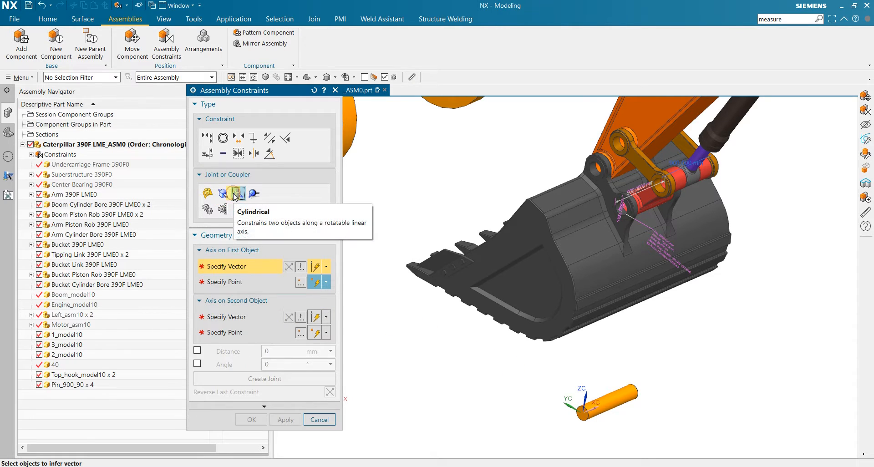
left_click(208, 195)
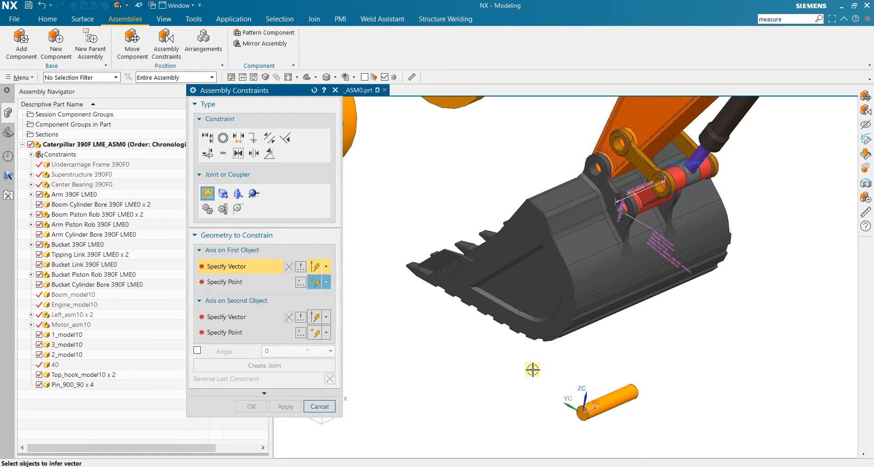
scroll(655, 417, "up", 2)
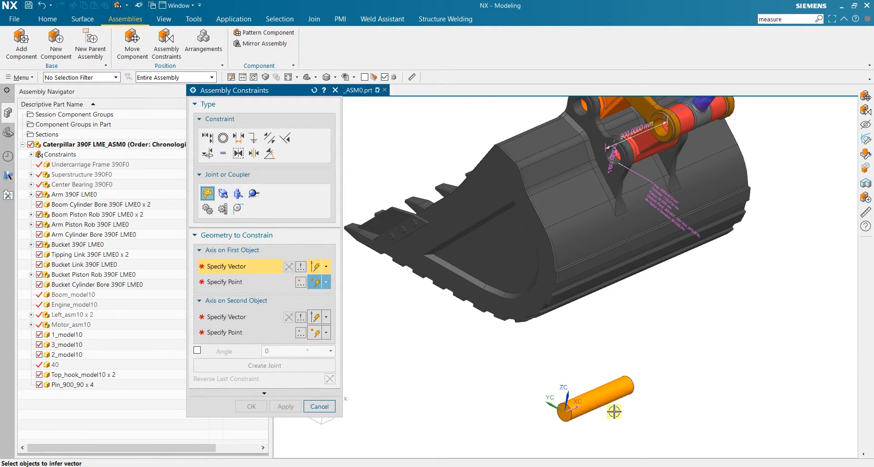
scroll(592, 410, "up", 2)
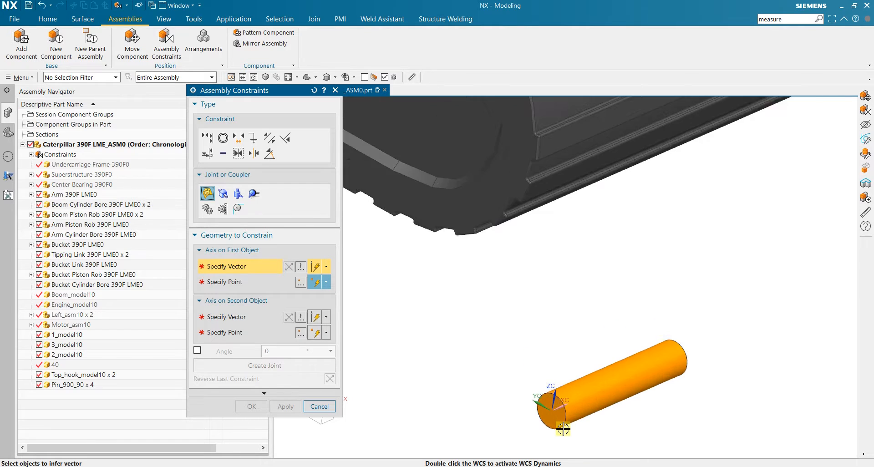
scroll(565, 410, "up", 2)
left_click(578, 382)
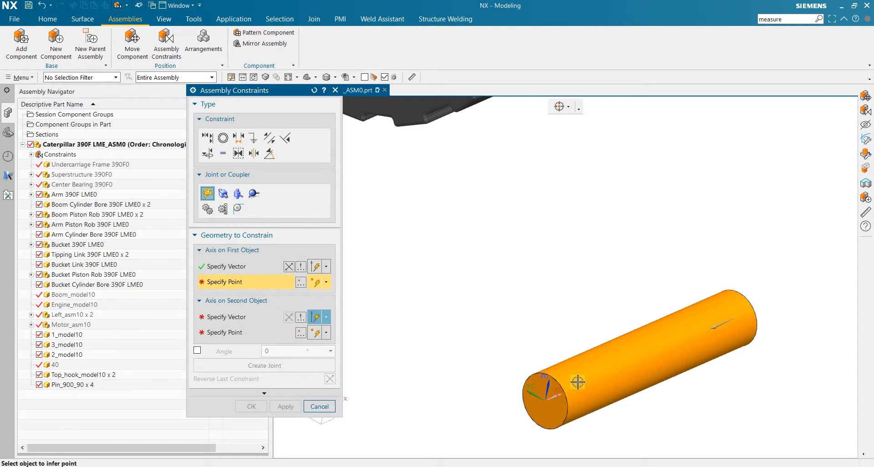
left_click(554, 376)
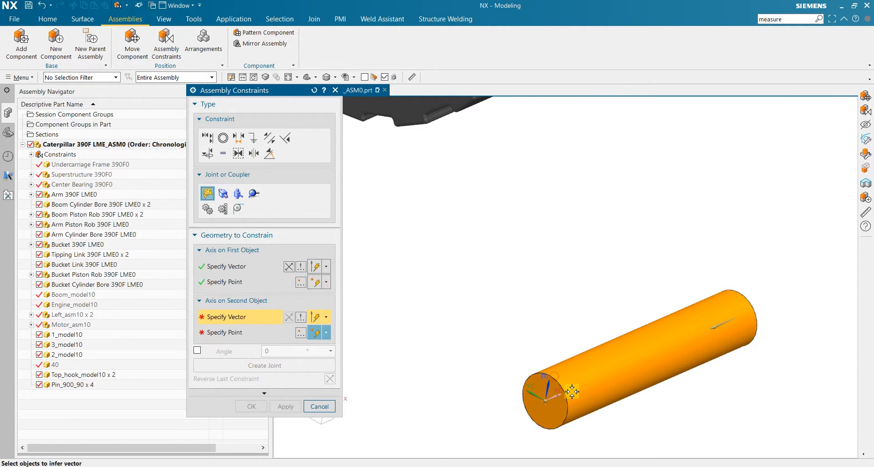
- Define the joint's second axis along the tipping link's bore at the red bucket link, through the centre of the bore's outer edge
scroll(565, 387, "down", 3)
scroll(626, 268, "up", 5)
scroll(626, 268, "up", 5)
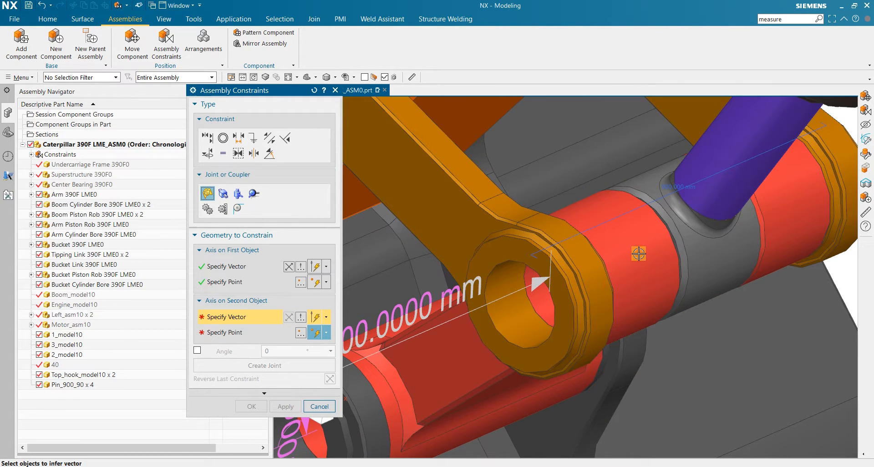
left_click(511, 321)
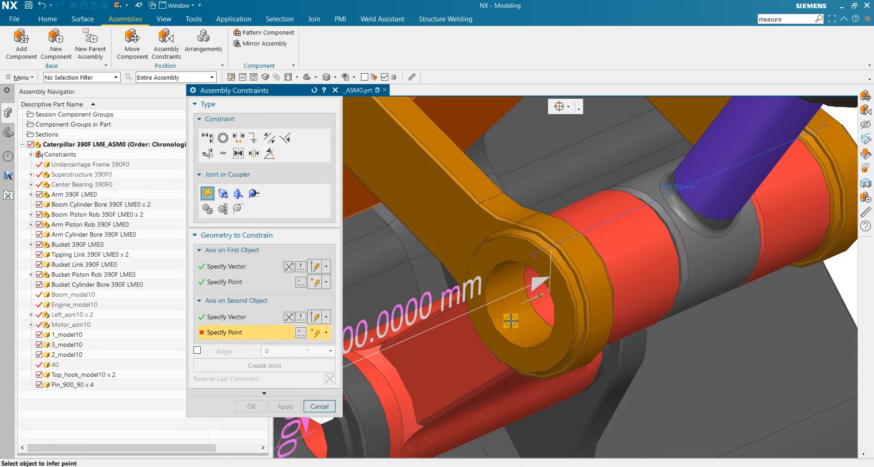
left_click(512, 265)
- Reverse the pin's axis direction and create the hinge joint between the pin and the tipping link
scroll(544, 371, "down", 10)
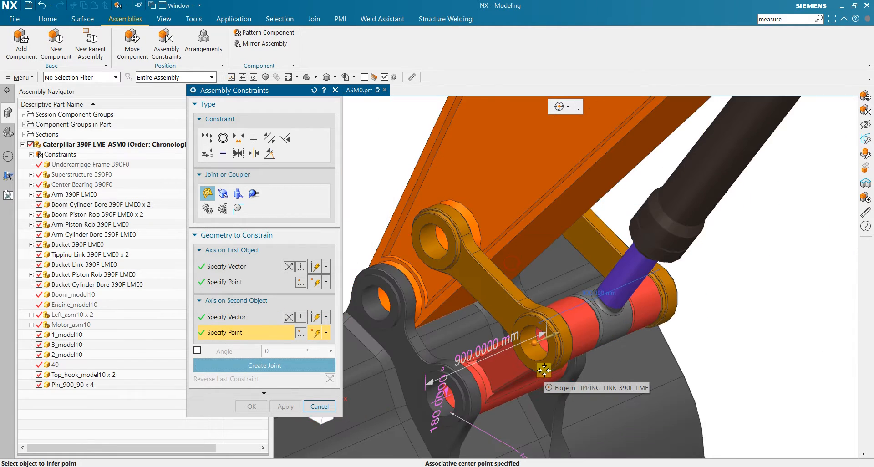
scroll(544, 370, "down", 6)
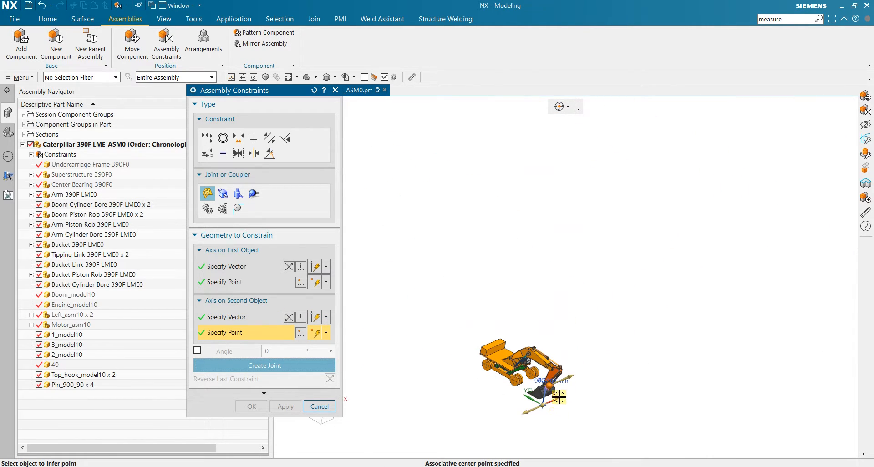
left_click(290, 320)
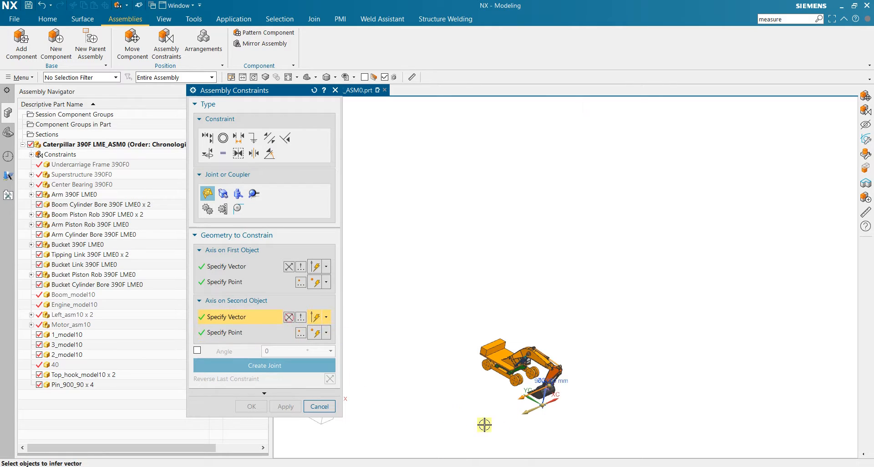
scroll(542, 413, "up", 8)
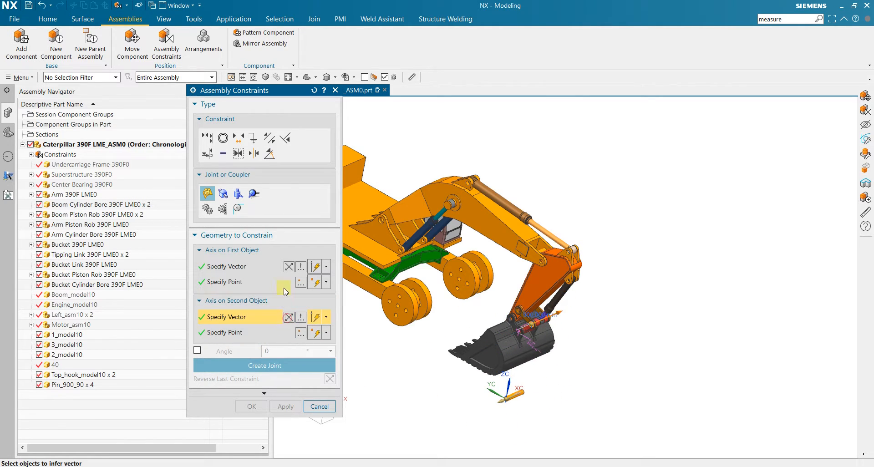
scroll(515, 364, "up", 6)
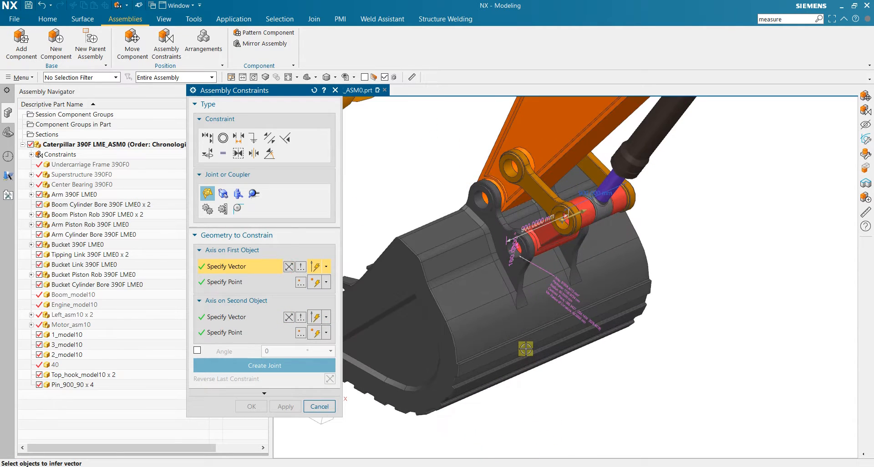
scroll(551, 284, "down", 3)
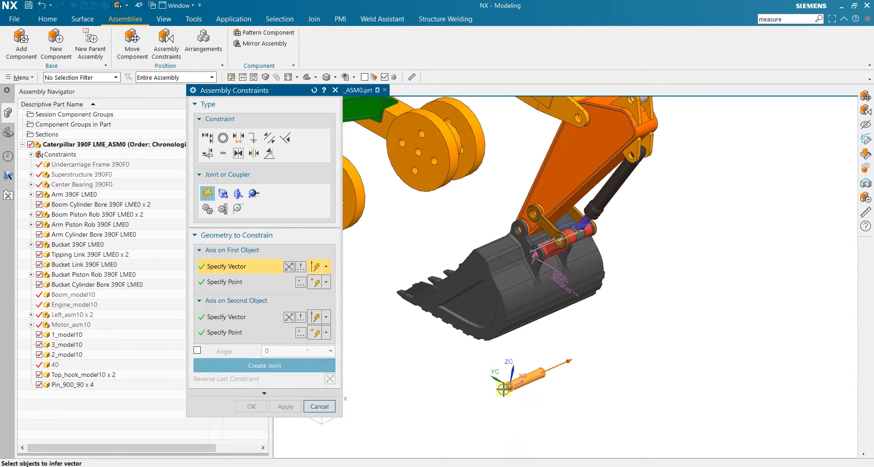
left_click(280, 365)
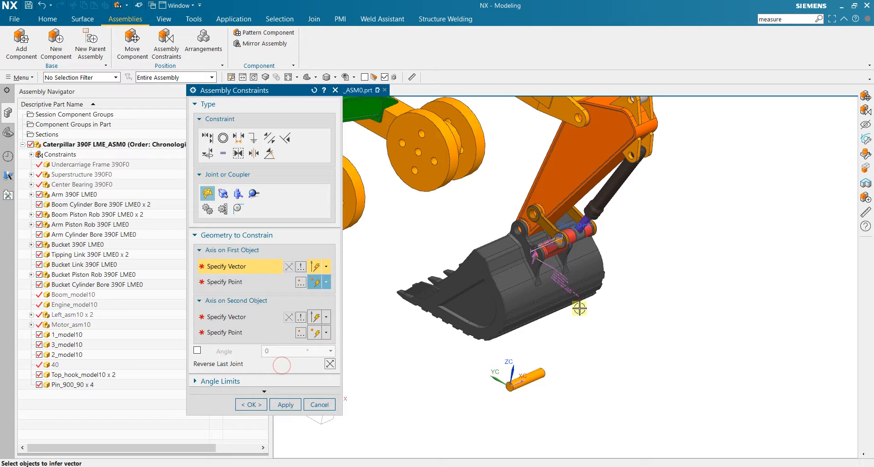
- Define the first axis of a second hinge joint along the next loose Pin_900_90, through the centre of its end edge
scroll(579, 308, "up", 8)
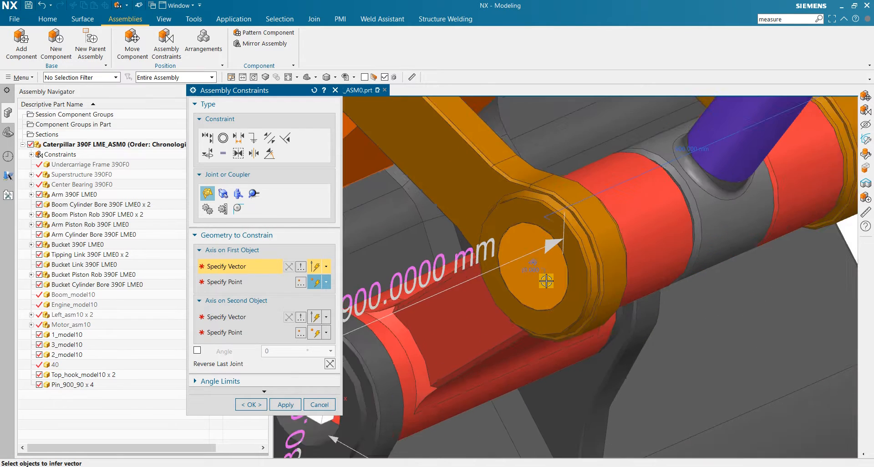
scroll(546, 281, "up", 2)
scroll(535, 279, "down", 8)
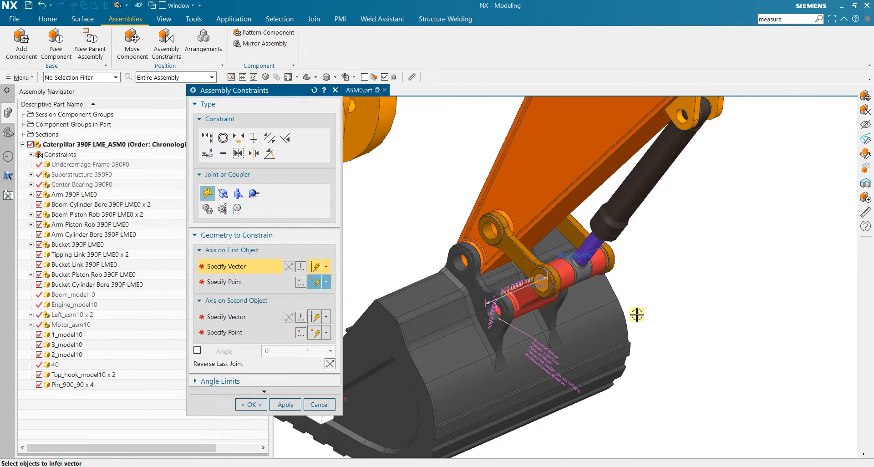
middle_click_drag(636, 312, 599, 302)
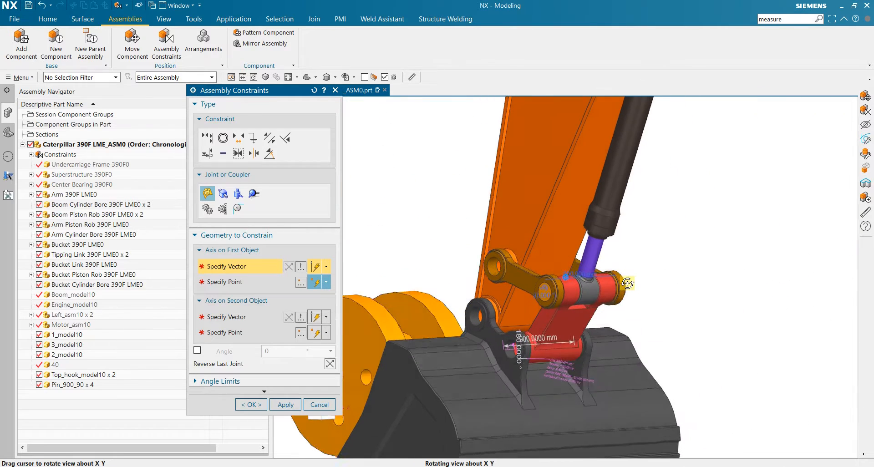
scroll(629, 314, "down", 8)
scroll(601, 392, "up", 10)
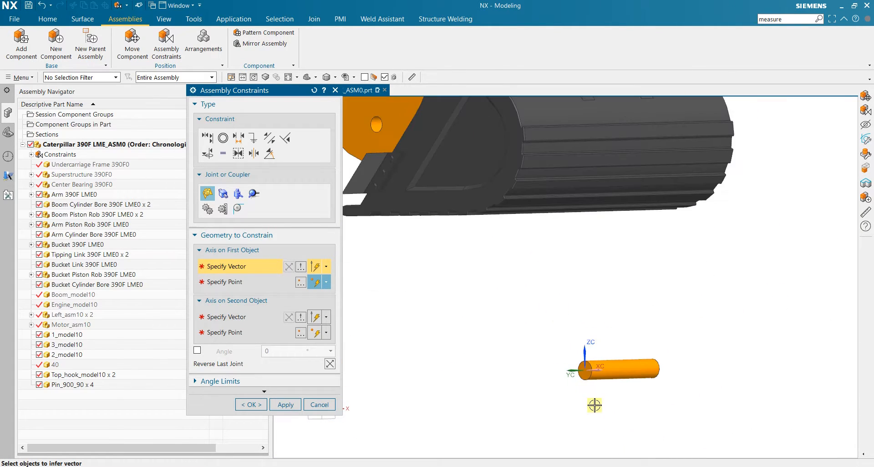
left_click(594, 332)
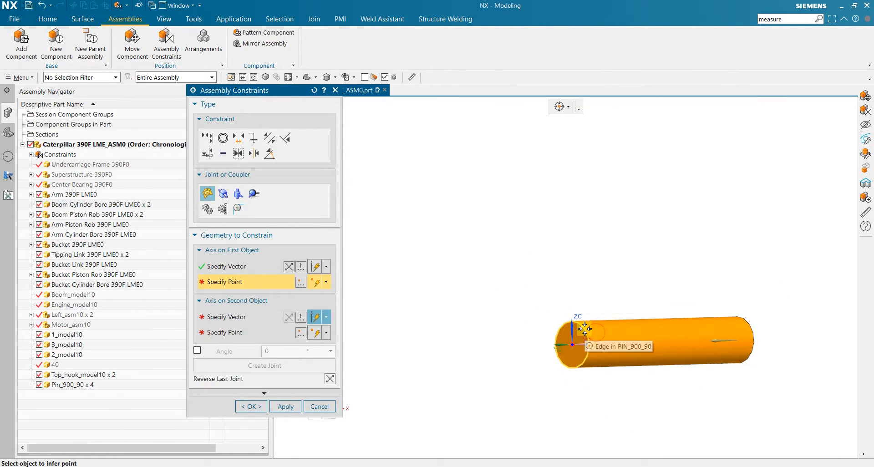
left_click(586, 329)
- Create the hinge joint with its second axis along the tipping link's bore at the arm, centred on the bore's outer edge
scroll(608, 373, "down", 8)
scroll(601, 240, "up", 6)
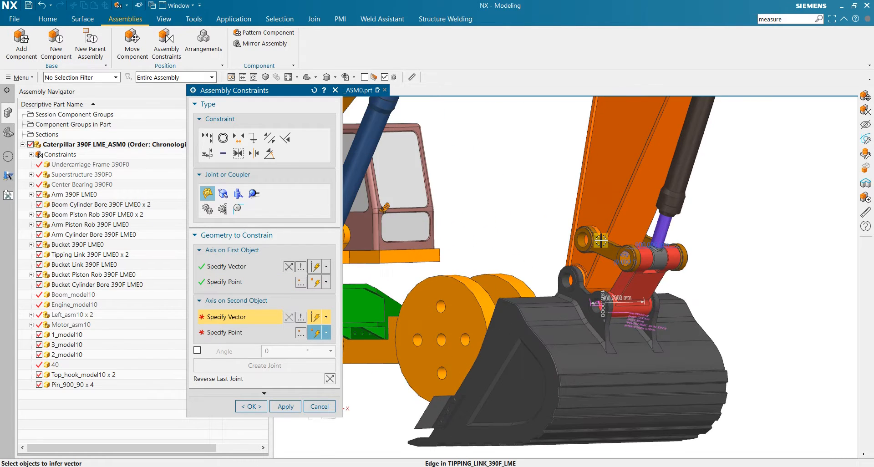
scroll(601, 240, "up", 5)
left_click(534, 285)
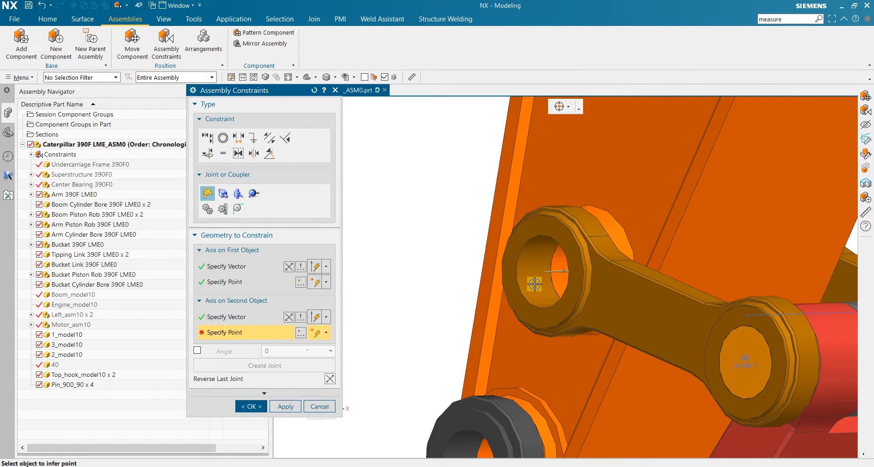
left_click(538, 240)
scroll(569, 355, "down", 8)
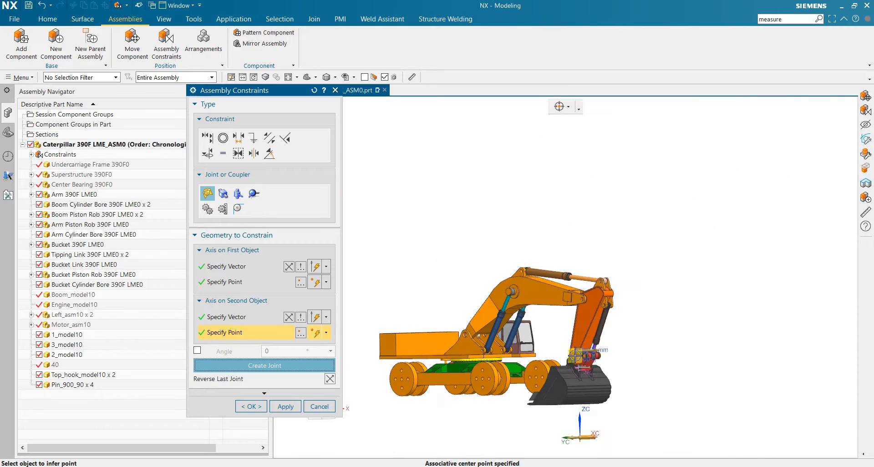
scroll(575, 356, "down", 4)
middle_click_drag(586, 397, 583, 414)
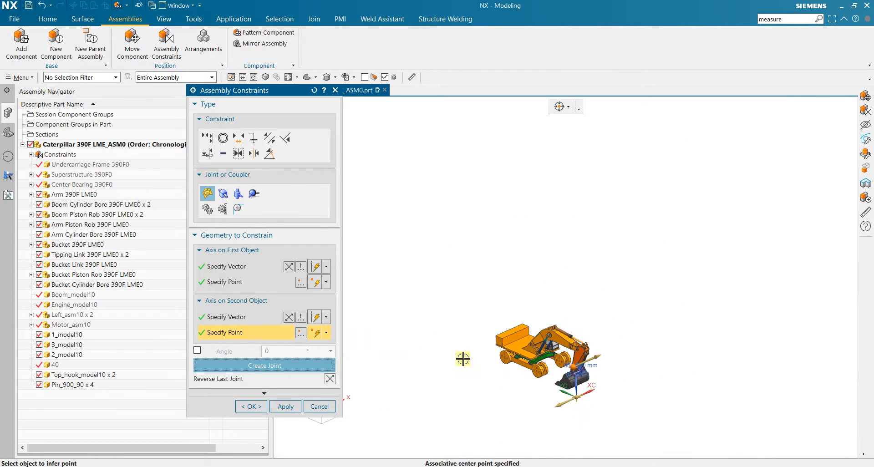
left_click(274, 364)
- Define the first axis of a third hinge joint on the remaining loose Pin_900_90, using its cylindrical face and end-edge centre
scroll(589, 364, "up", 10)
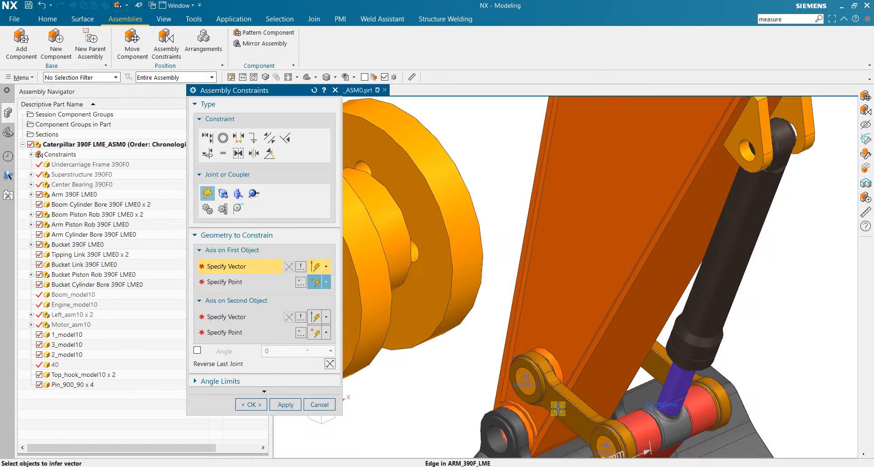
scroll(515, 396, "down", 10)
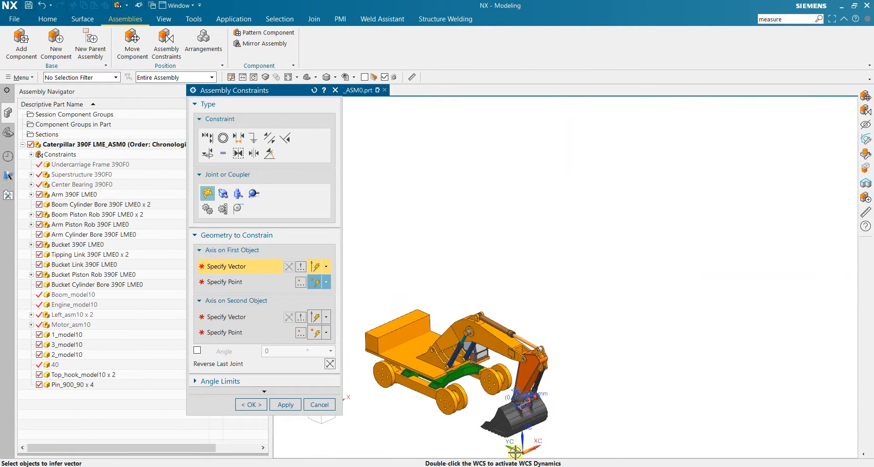
scroll(515, 452, "up", 6)
scroll(546, 460, "up", 4)
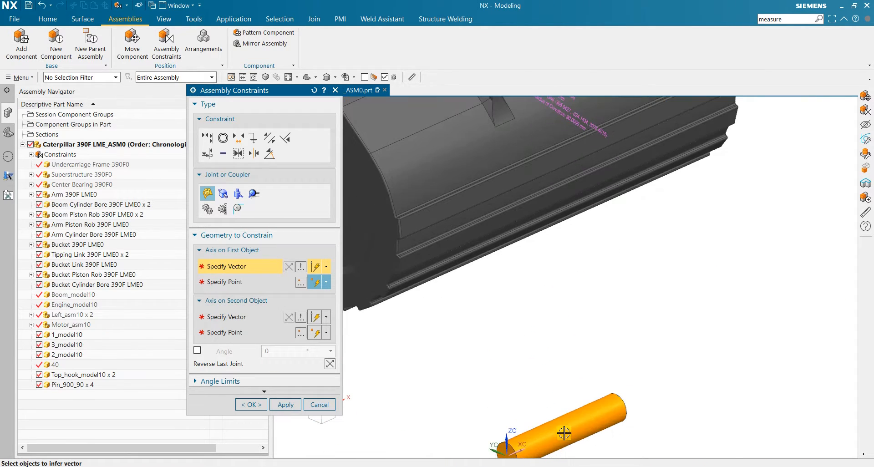
left_click(563, 430)
scroll(537, 453, "down", 2)
scroll(538, 453, "up", 3)
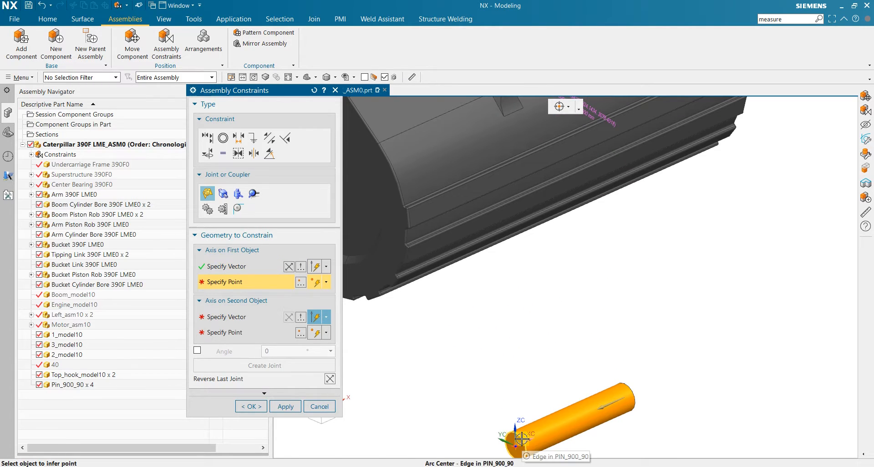
left_click(518, 442)
- Define the third joint's second axis along the bucket lug bore at the red bucket link, through the centre of its outer edge
scroll(521, 417, "down", 4)
scroll(498, 286, "up", 4)
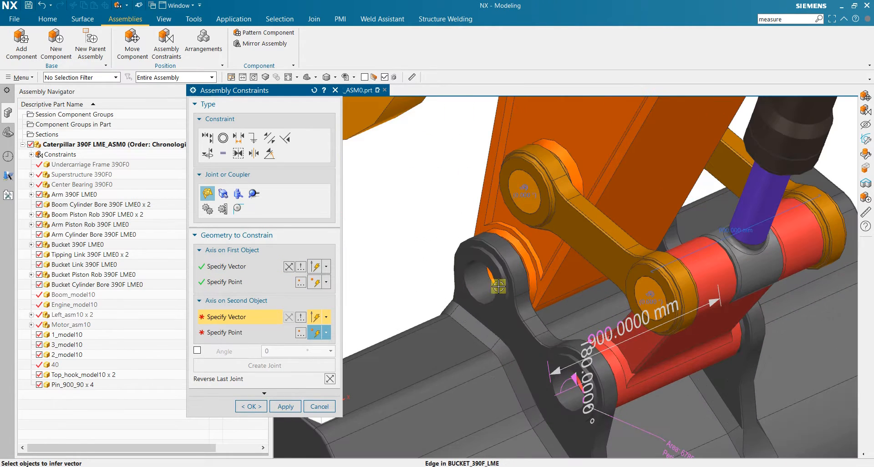
scroll(520, 355, "up", 2)
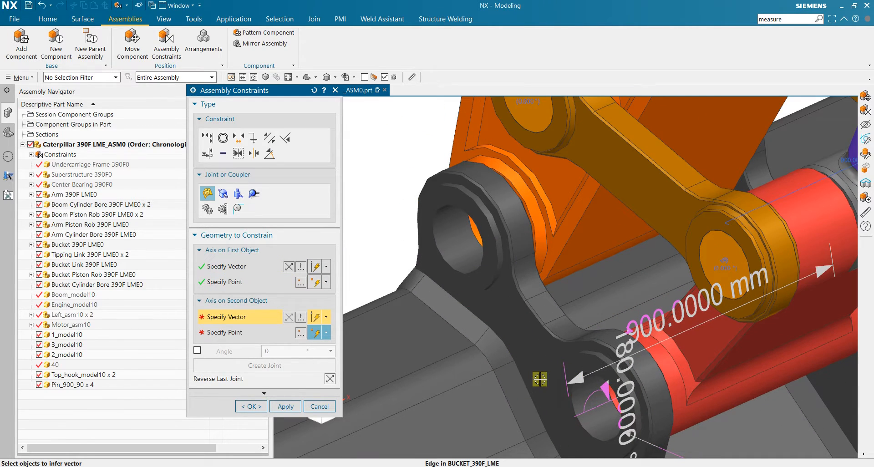
left_click(604, 422)
left_click(586, 430)
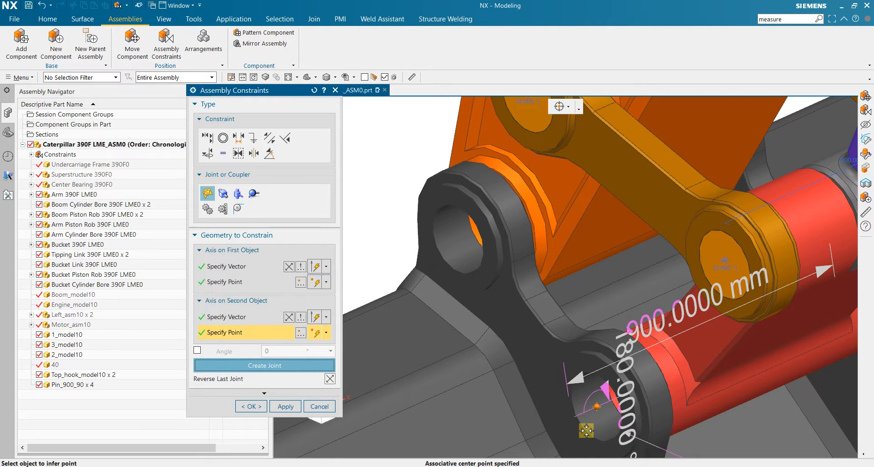
- Reverse the first axis vector of the third hinge joint and create the joint at the bucket link
scroll(586, 430, "down", 10)
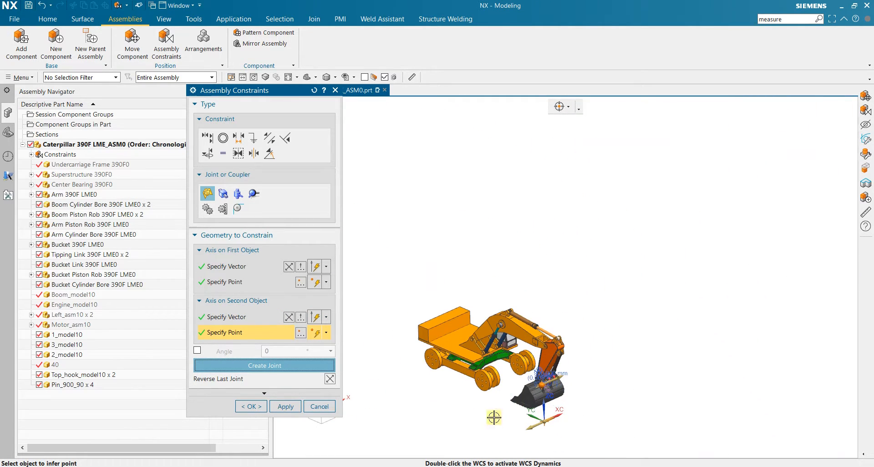
left_click(291, 267)
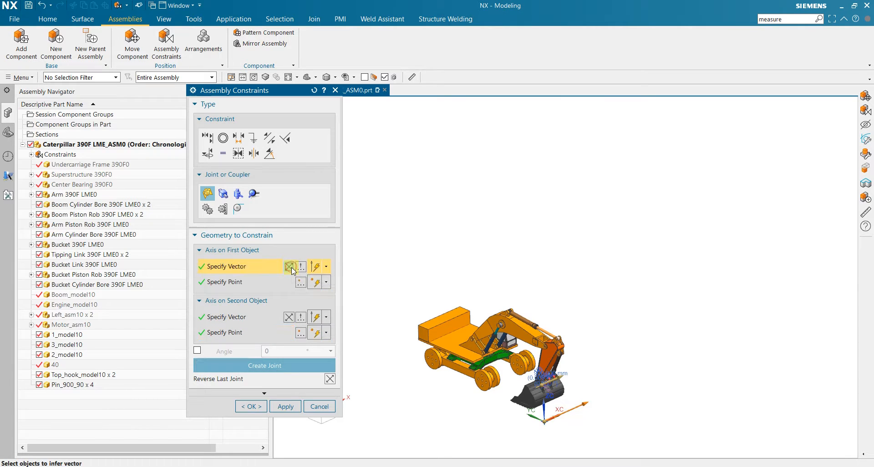
scroll(538, 410, "up", 3)
scroll(539, 410, "down", 3)
scroll(539, 410, "up", 5)
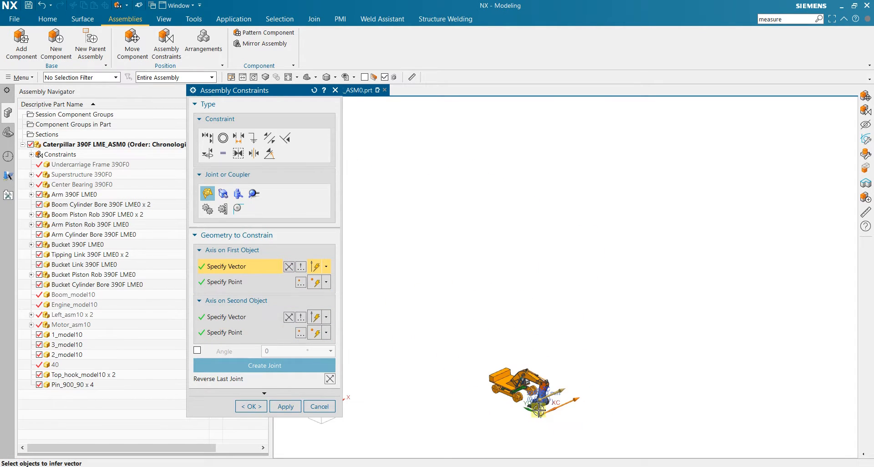
left_click(288, 365)
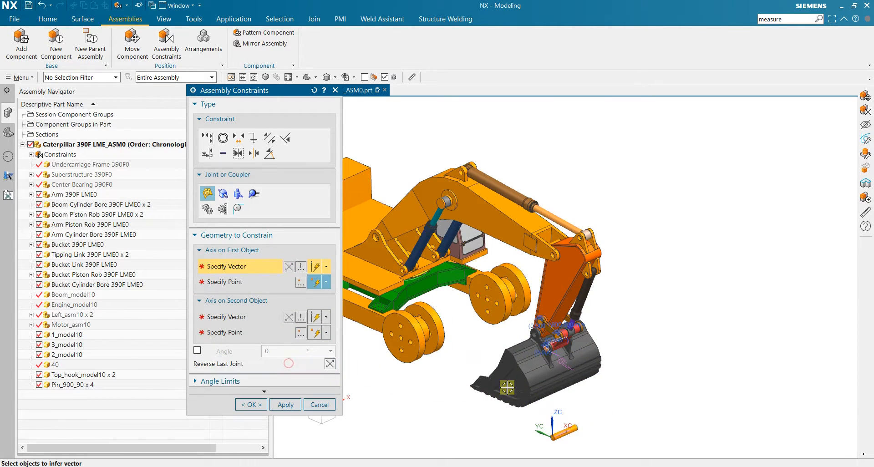
- Define the first axis of a fourth hinge joint on the last loose Pin_900_90, using its cylindrical face and end-edge centre
scroll(562, 449, "up", 5)
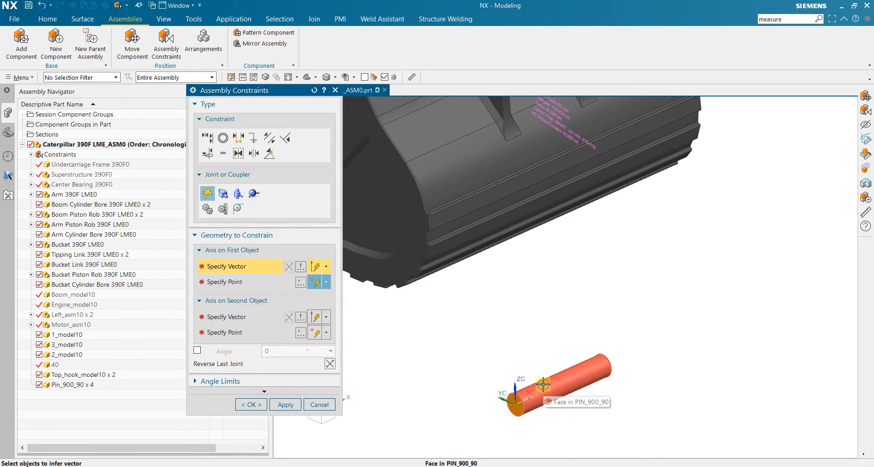
left_click(544, 385)
scroll(527, 390, "up", 3)
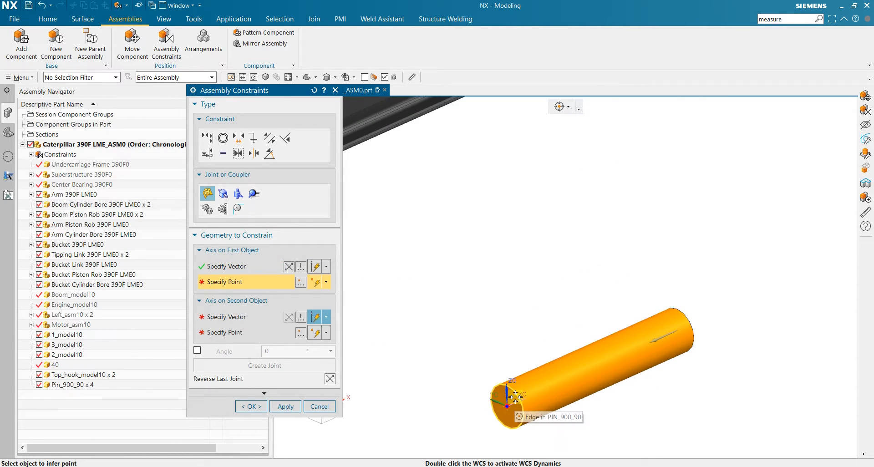
left_click(515, 395)
- Define the fourth joint's second axis along the empty bucket lug bore at the arm, through the centre of its outer edge
scroll(515, 395, "down", 5)
scroll(487, 296, "up", 6)
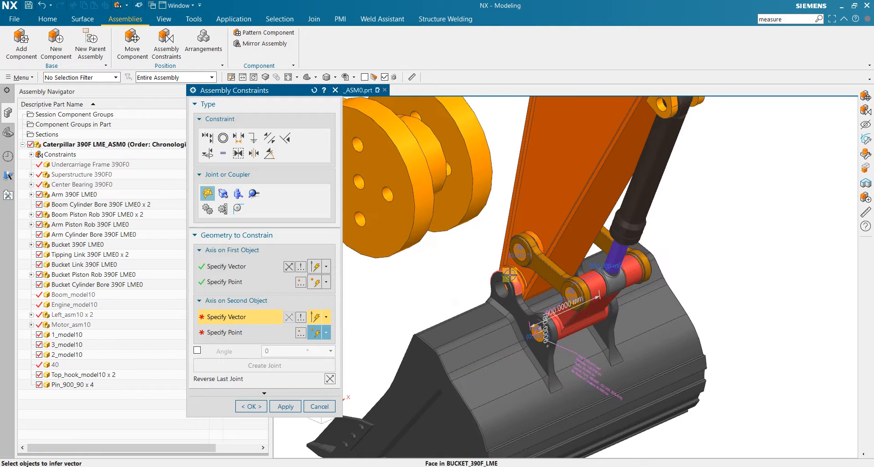
left_click(485, 323)
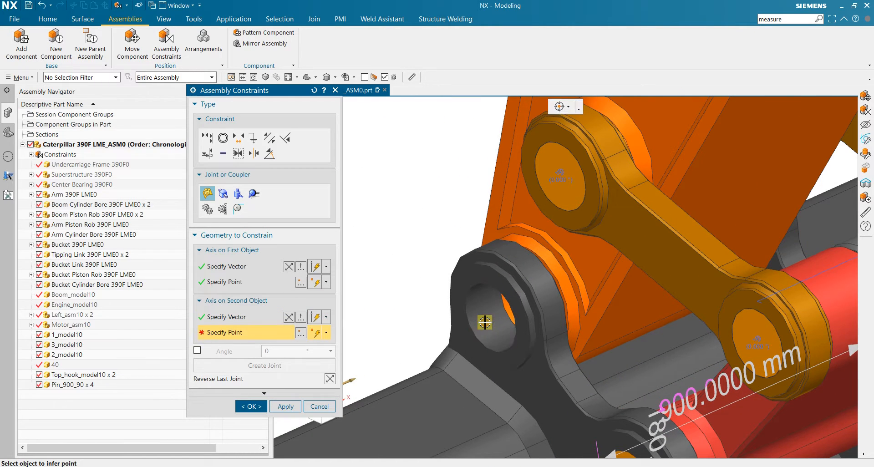
left_click(487, 285)
- Reverse the fourth joint's second axis vector, create the joint and accept the assembly constraints
scroll(528, 396, "down", 6)
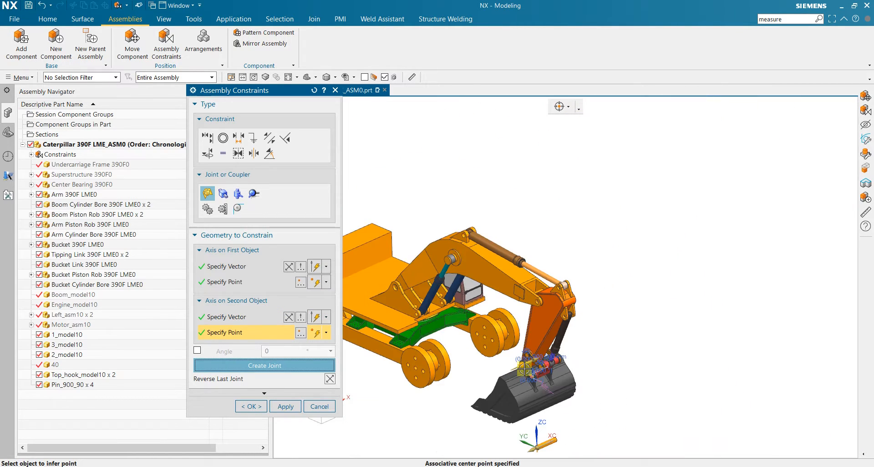
scroll(531, 391, "down", 2)
left_click(288, 318)
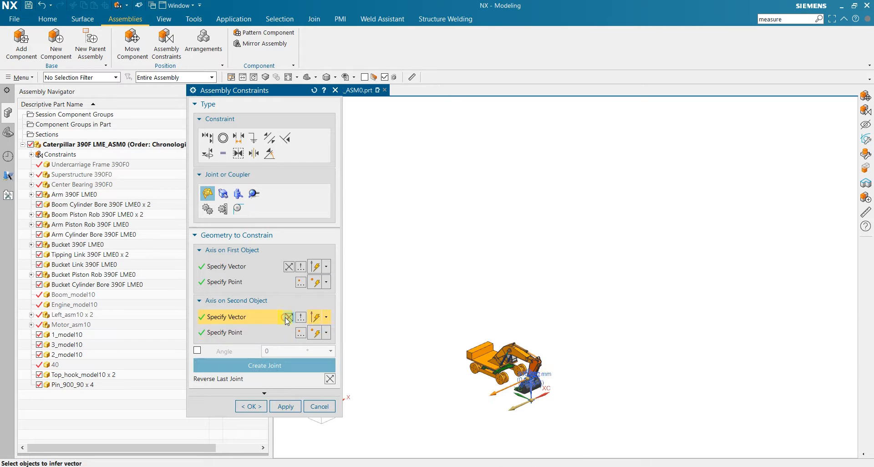
left_click(279, 365)
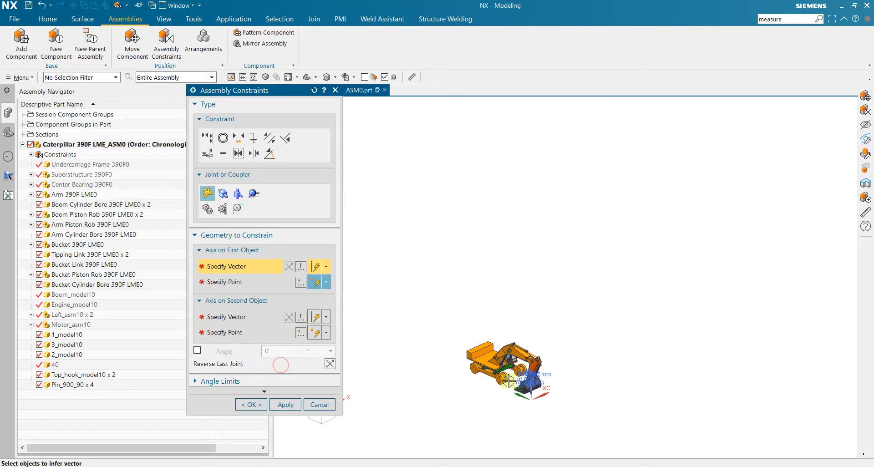
scroll(538, 404, "up", 5)
scroll(538, 404, "up", 6)
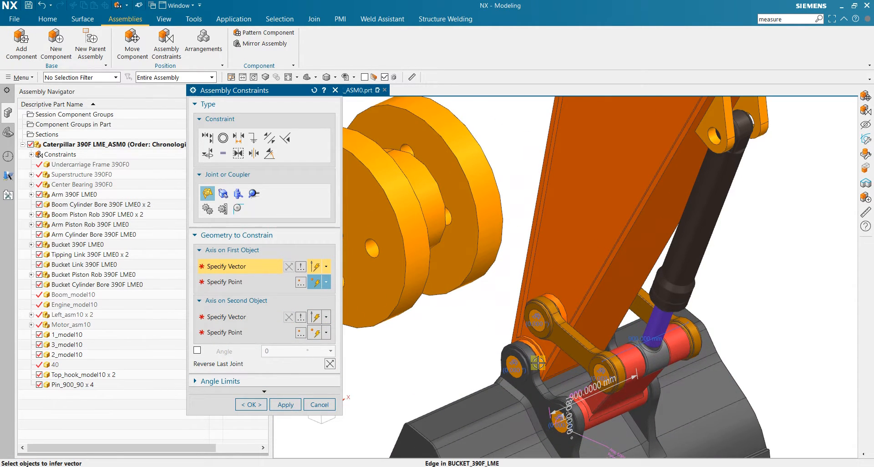
scroll(538, 363, "down", 4)
left_click(264, 404)
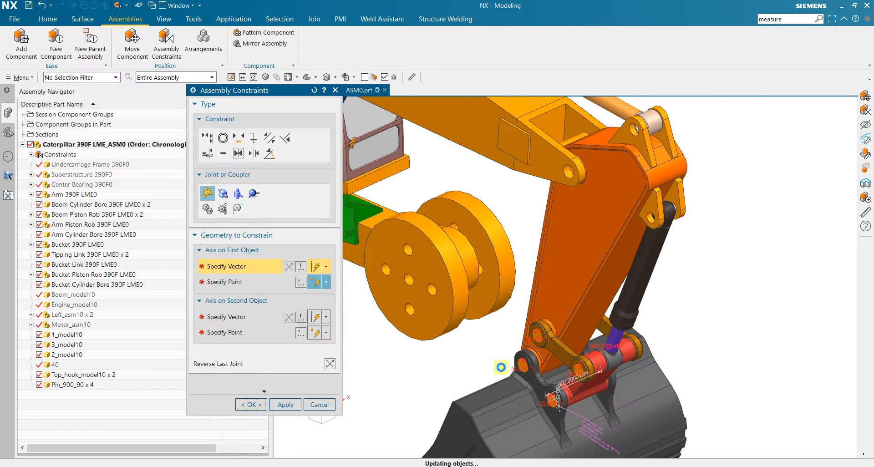
- Measure the bore face in the near plate of the arm's lower hook, where the bucket cylinder attaches
scroll(547, 360, "down", 5)
mouse_move(634, 373)
middle_mouse_down()
mouse_move(571, 374)
mouse_move(638, 370)
middle_mouse_up()
scroll(616, 249, "up", 6)
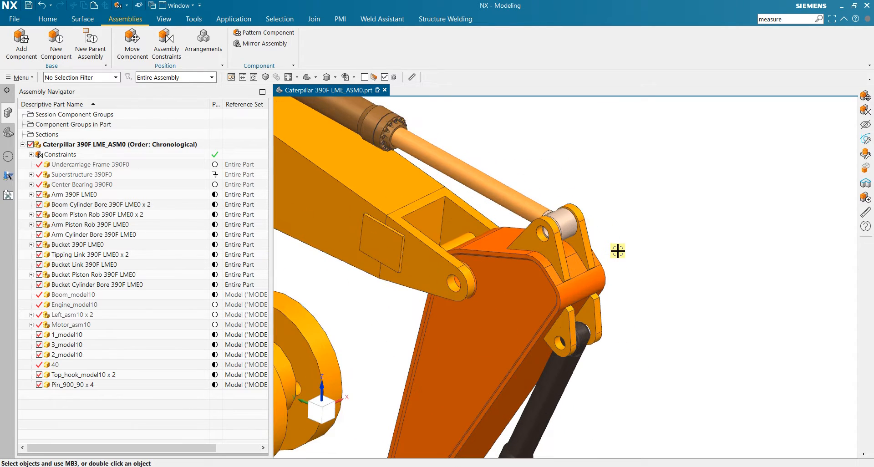
scroll(618, 251, "up", 2)
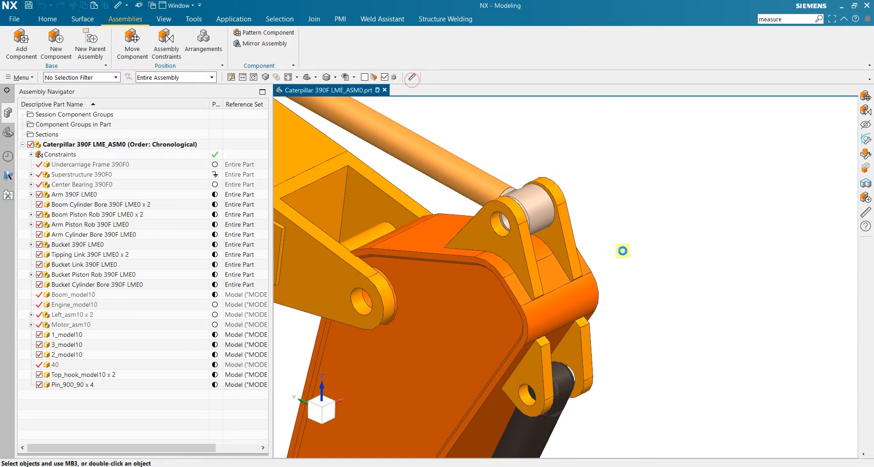
scroll(544, 418, "up", 3)
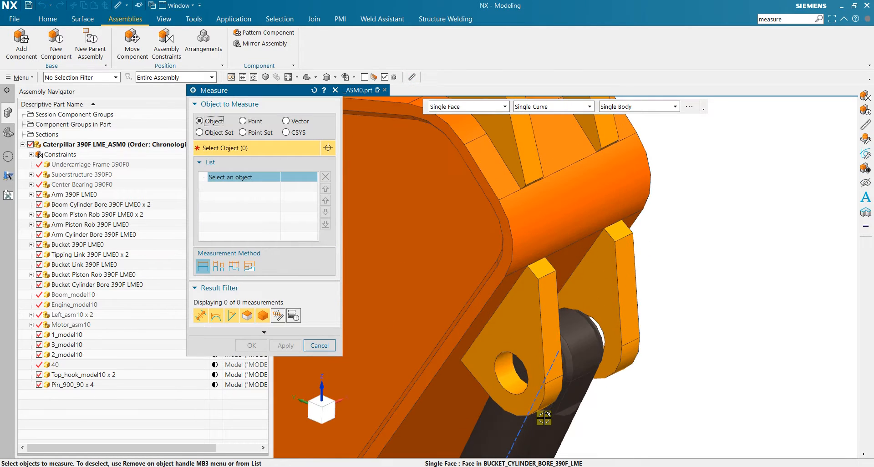
left_click(505, 374)
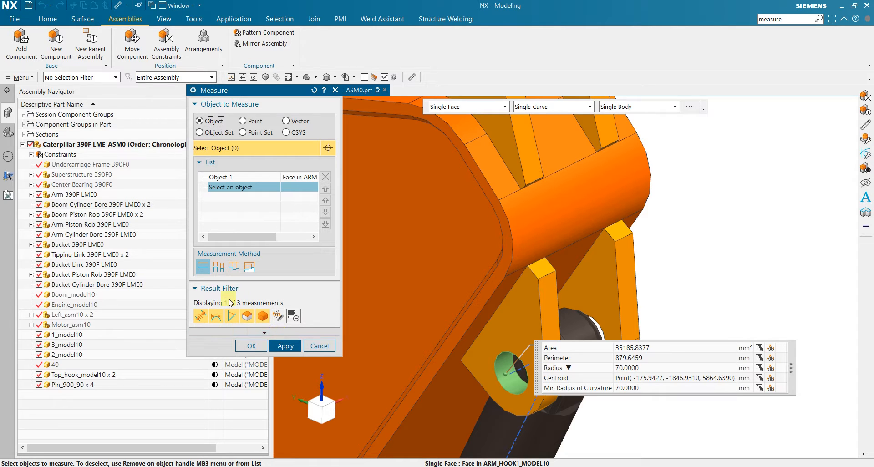
- Turn on Display Annotation in the measurement settings and apply the lower hook bore measurement
left_click(244, 333)
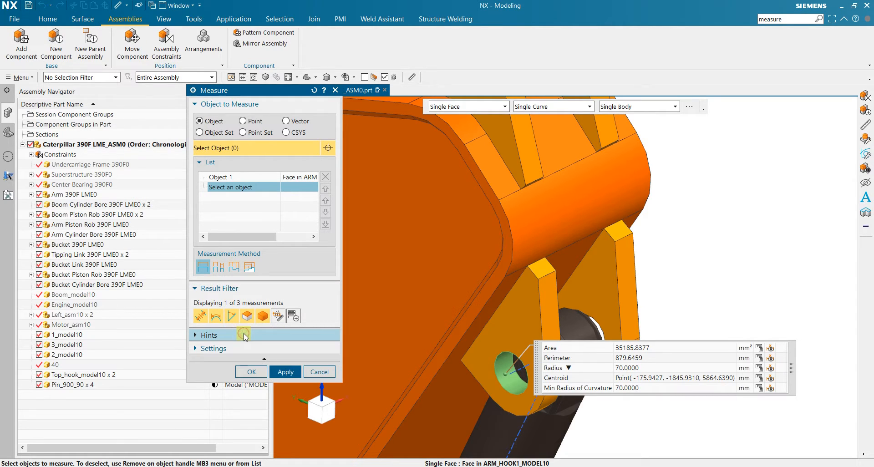
left_click(208, 348)
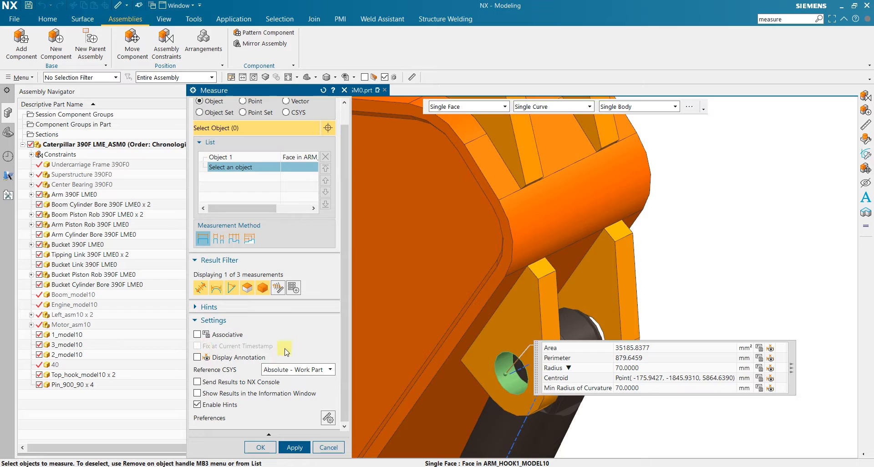
left_click(197, 357)
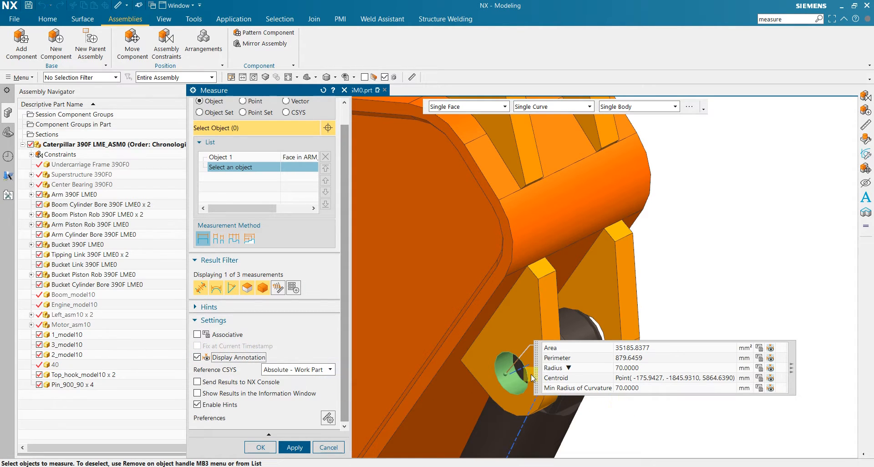
scroll(532, 378, "up", 2)
left_click(298, 448)
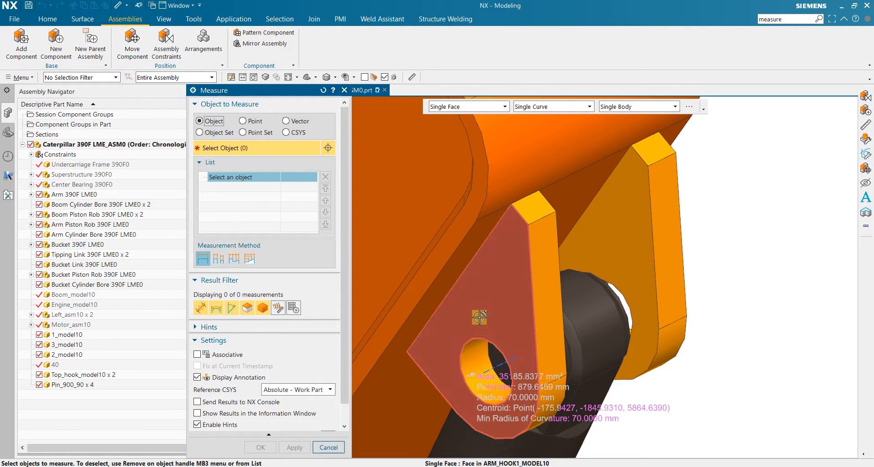
- Measure the distance between the outer faces of the arm's two lower hook plates, keeping the annotation displayed
left_click(452, 327)
middle_click_drag(452, 327, 485, 395)
scroll(508, 309, "up", 4)
left_click(461, 302)
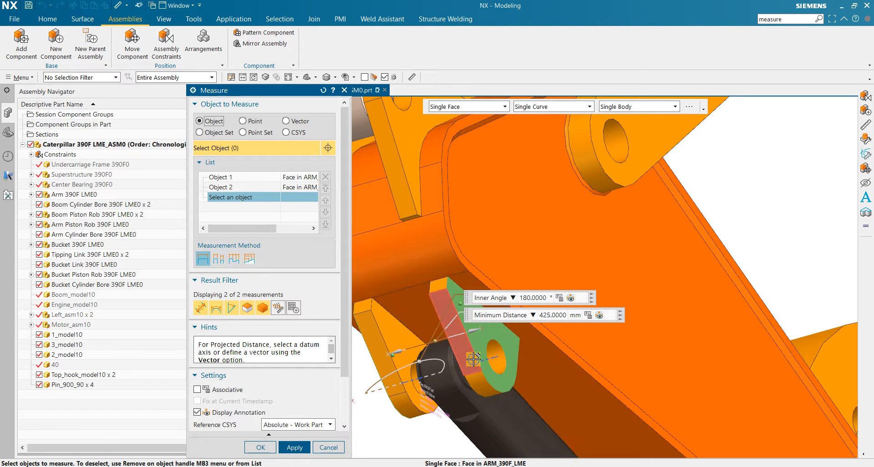
left_click(267, 448)
- Measure the distance between the outer faces of the arm's two upper hook plates and apply it with the annotation displayed
scroll(410, 400, "down", 4)
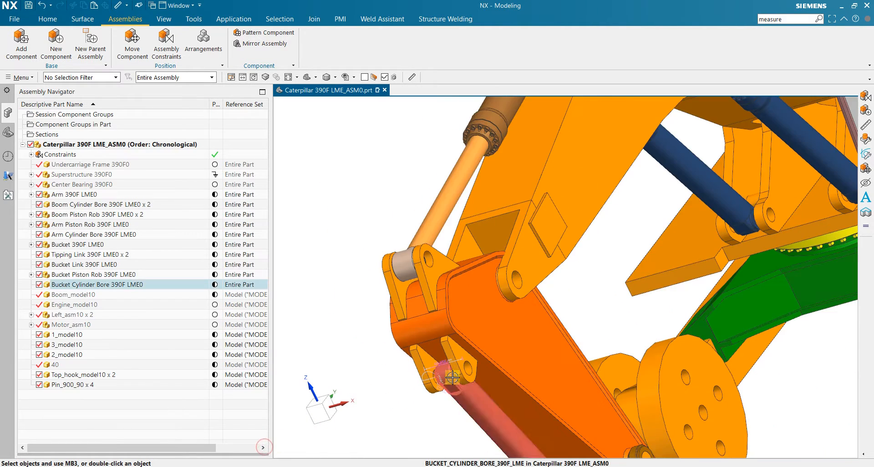
middle_click_drag(501, 391, 519, 376)
scroll(520, 377, "down", 5)
scroll(723, 340, "up", 8)
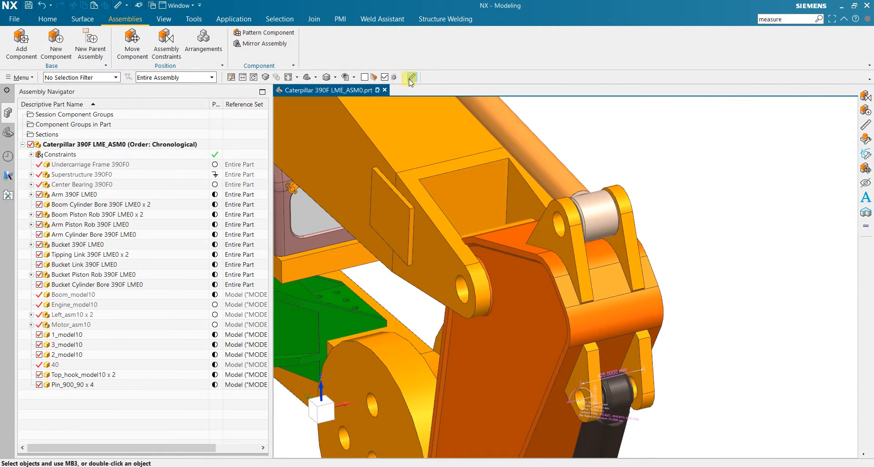
scroll(579, 150, "up", 3)
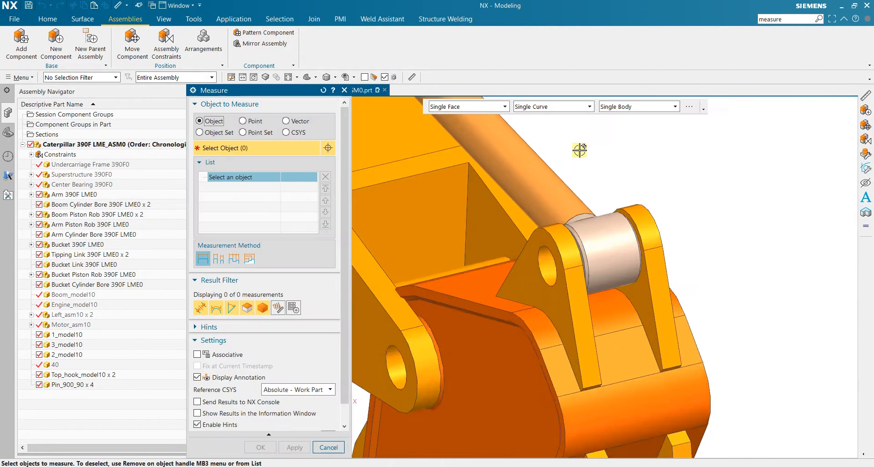
scroll(555, 272, "down", 1)
left_click(554, 347)
scroll(683, 387, "down", 3)
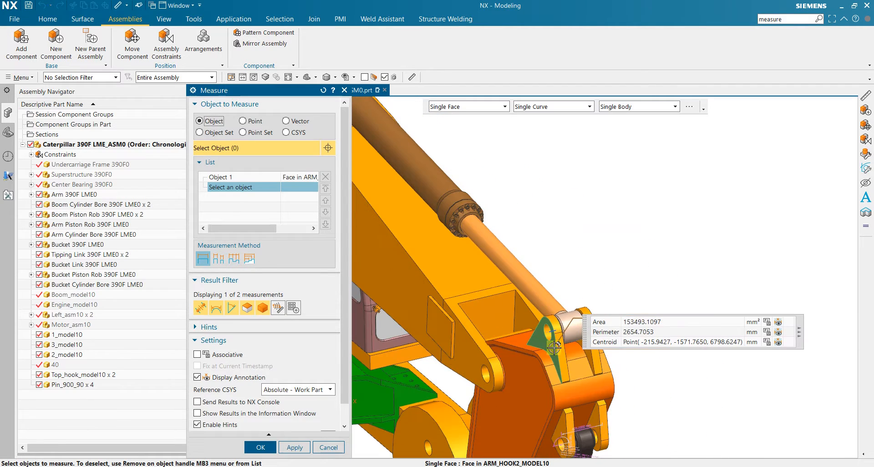
middle_click_drag(683, 384, 662, 390)
scroll(637, 383, "up", 6)
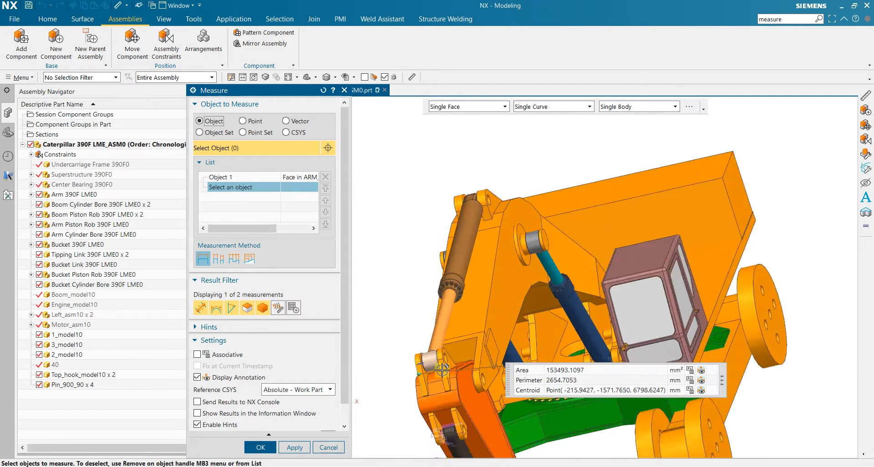
left_click(461, 356)
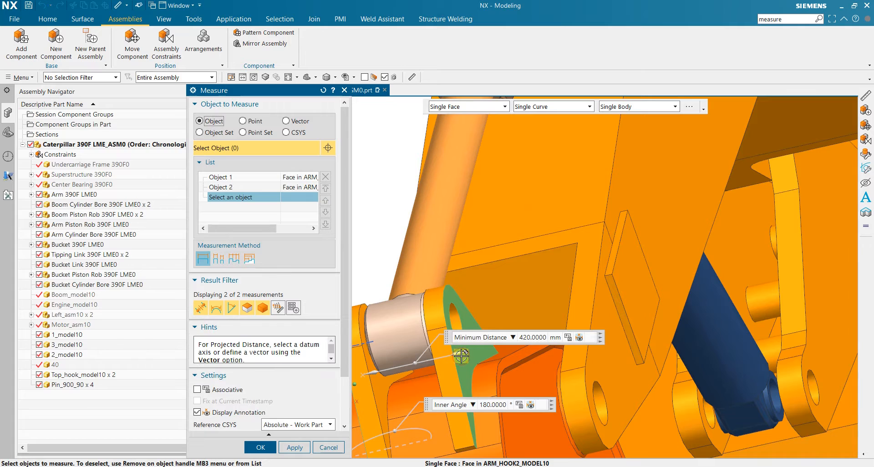
scroll(461, 356, "down", 5)
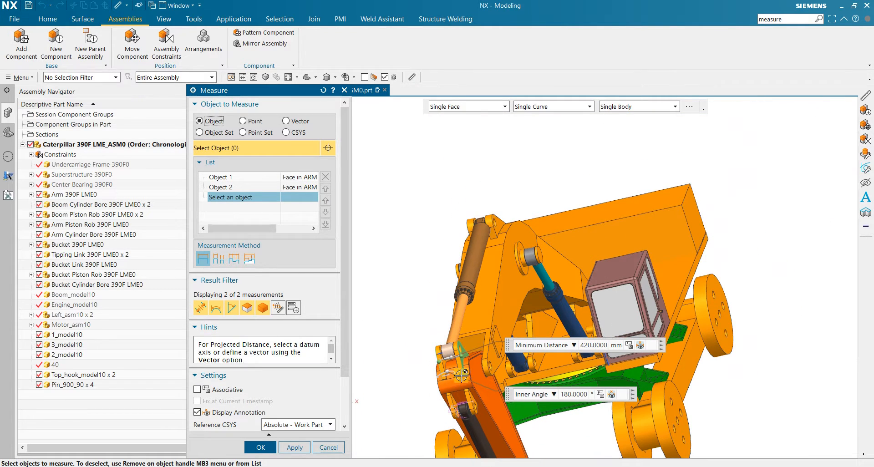
left_click(294, 448)
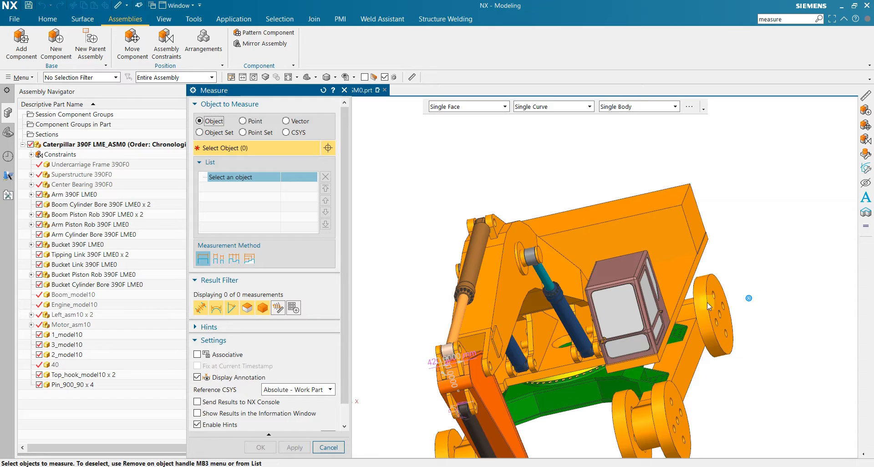
- Measure the bore face in the near plate of the arm's upper hook and accept it with the annotation displayed
middle_click_drag(577, 323, 607, 326)
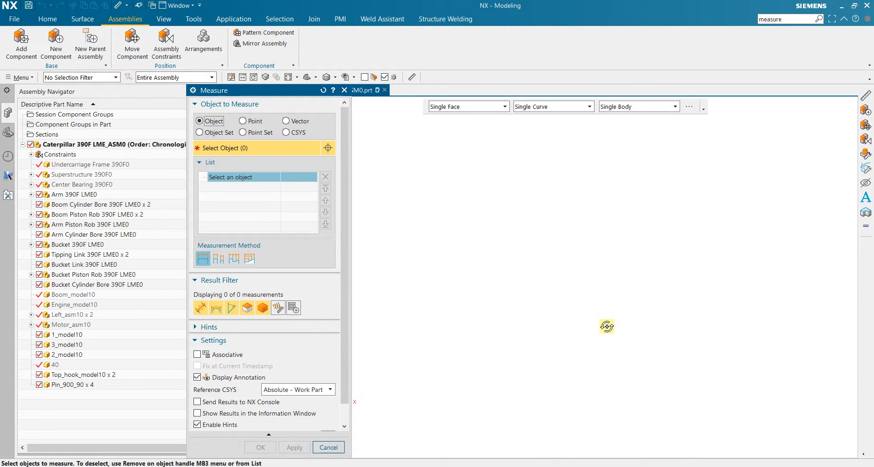
key("ctrl+f")
scroll(634, 278, "up", 10)
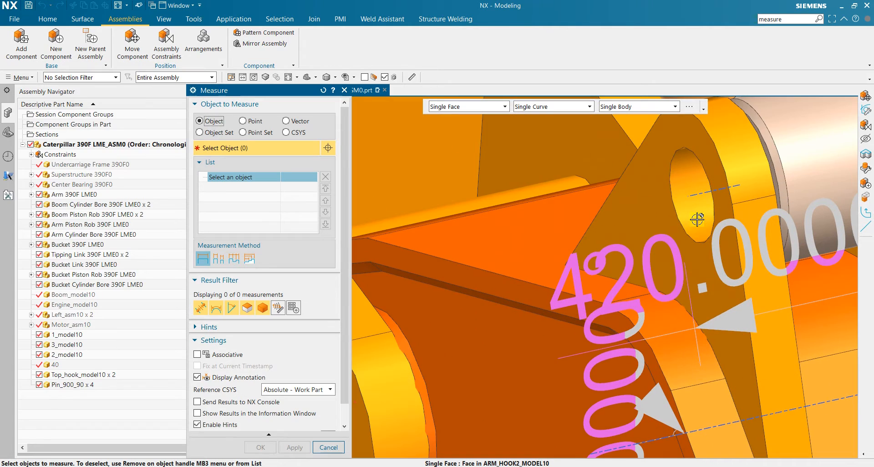
left_click(697, 219)
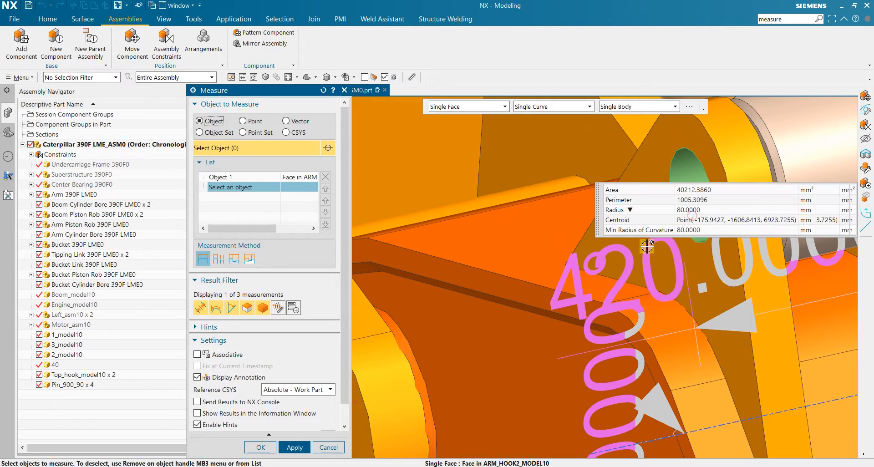
scroll(666, 233, "down", 6)
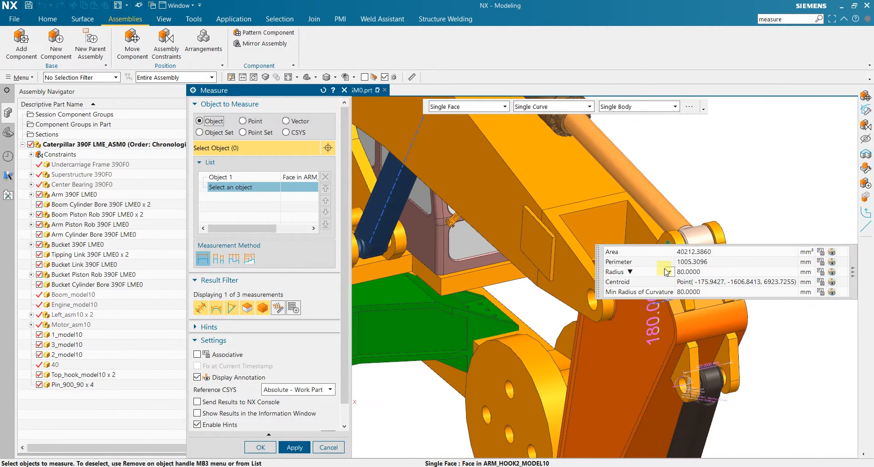
left_click(259, 448)
middle_click_drag(692, 319, 671, 328)
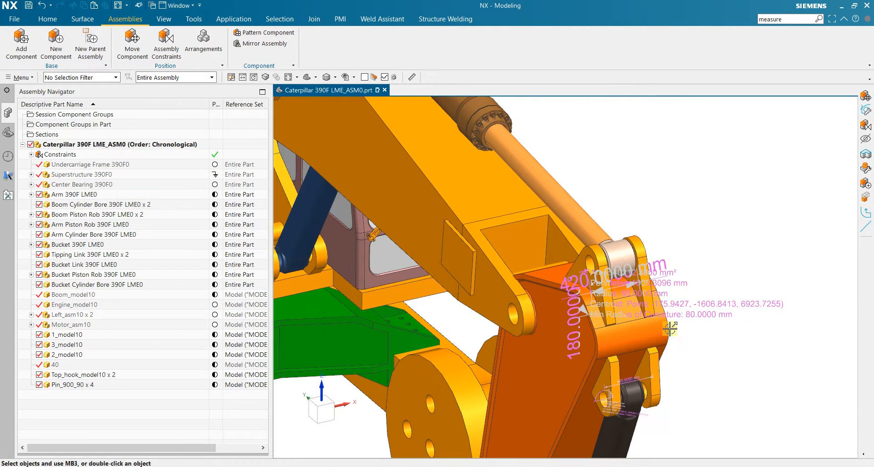
- Create a new Model component named Pin_423_70 in the assembly and make it the work part
scroll(633, 433, "up", 5)
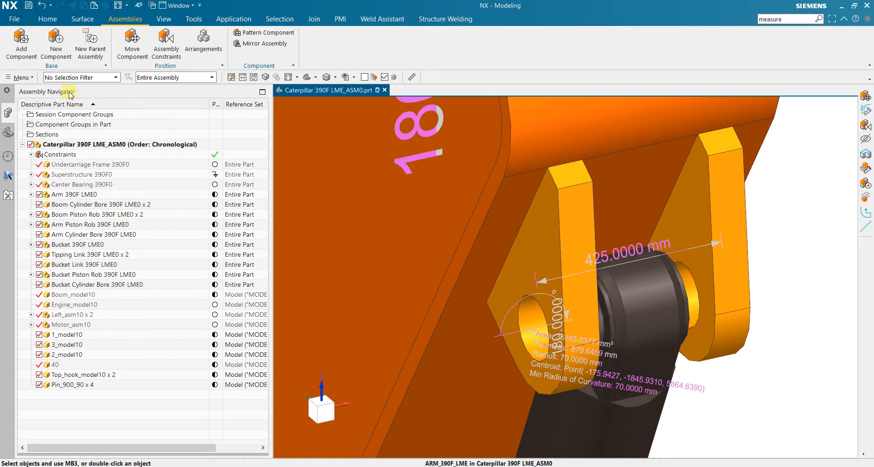
left_click(56, 45)
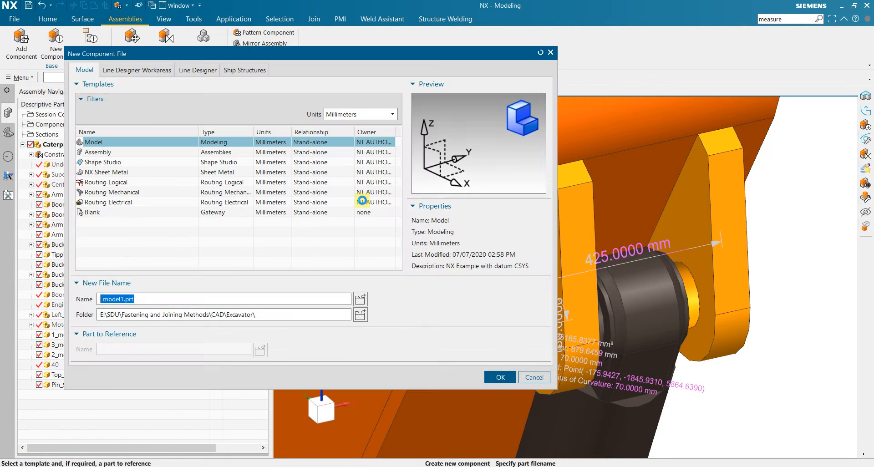
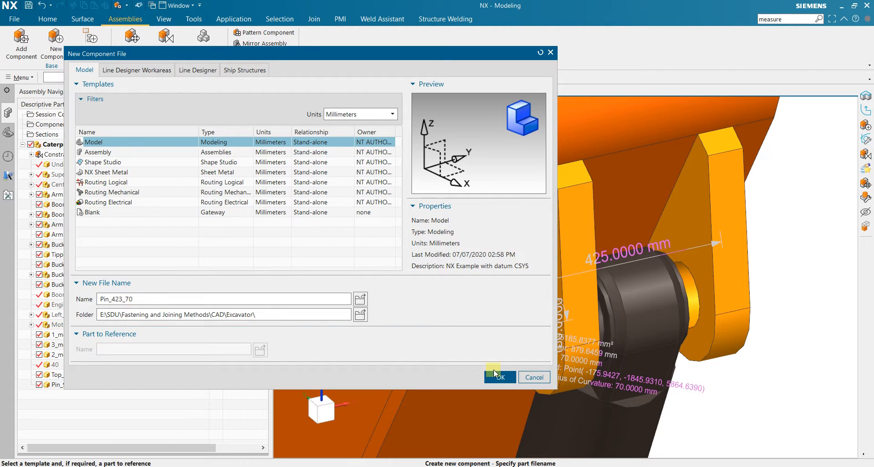
left_click(502, 377)
left_click(288, 160)
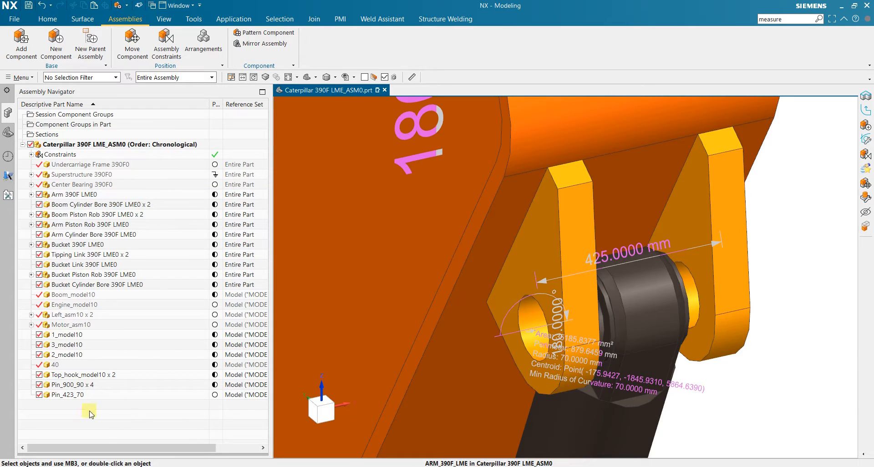
scroll(315, 371, "down", 3)
double_click(69, 394)
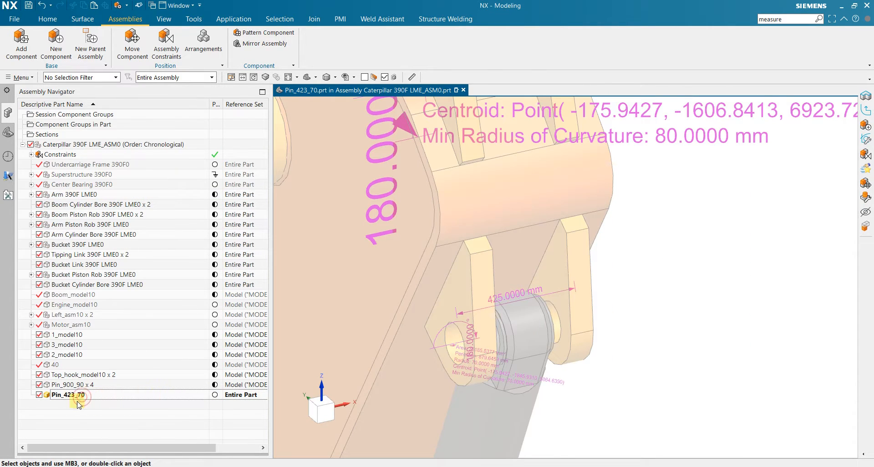
- Examine the arm's upper and lower hooks and their measured bores from both sides
scroll(312, 380, "down", 3)
scroll(330, 360, "up", 1)
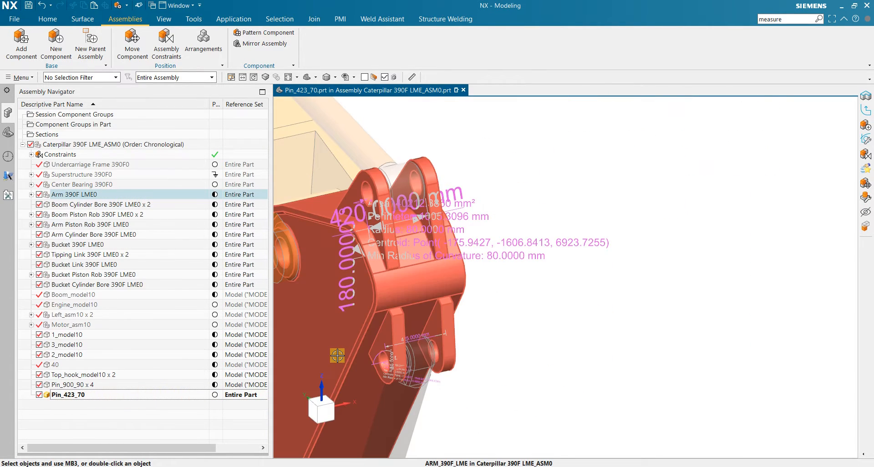
scroll(331, 360, "down", 2)
scroll(333, 360, "up", 4)
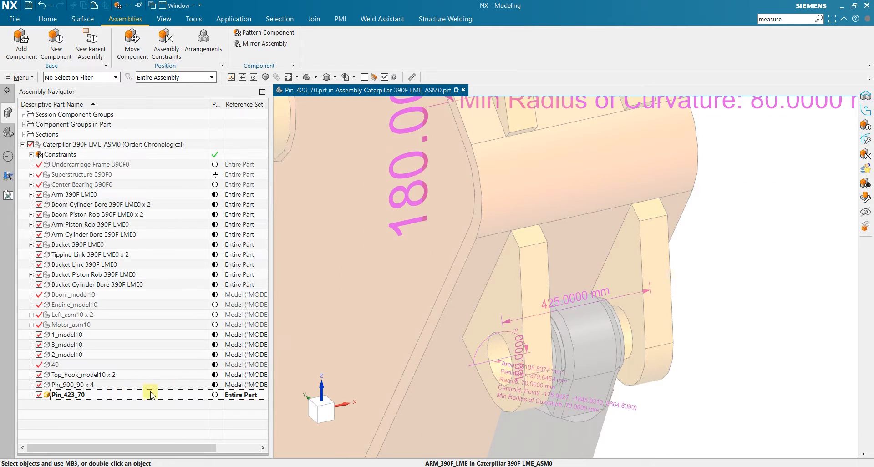
scroll(411, 283, "down", 4)
mouse_move(454, 312)
middle_mouse_down()
mouse_move(477, 320)
mouse_move(452, 323)
middle_mouse_up()
scroll(449, 323, "down", 4)
scroll(308, 270, "up", 2)
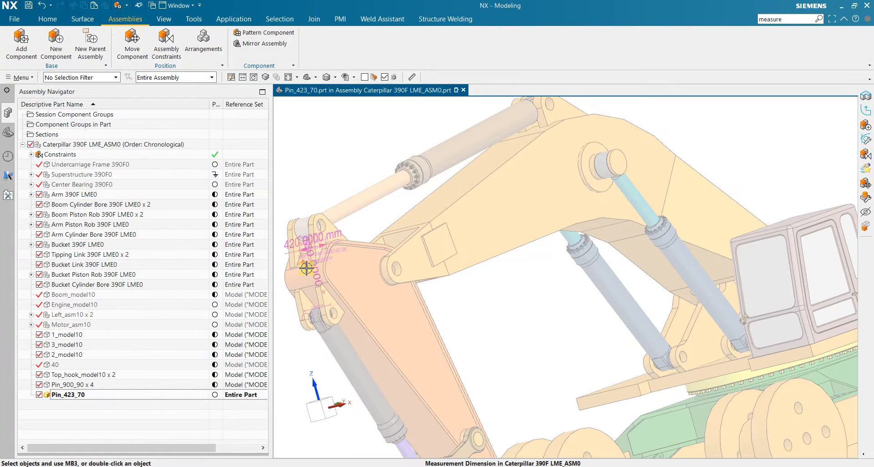
scroll(294, 320, "up", 3)
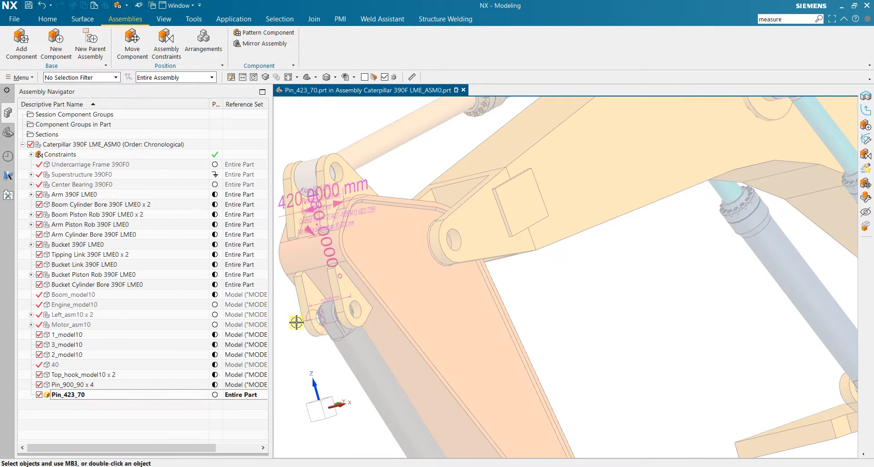
- Start a sketch on the YZ plane of the pin part's coordinate system
left_click(46, 19)
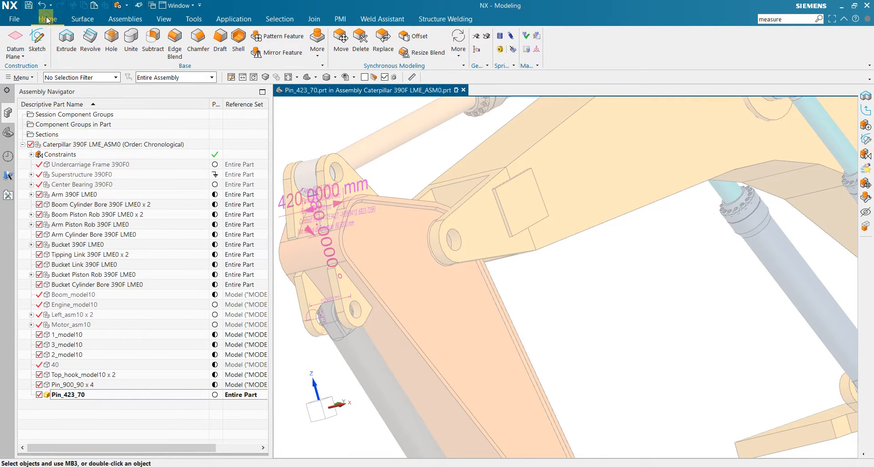
left_click(38, 44)
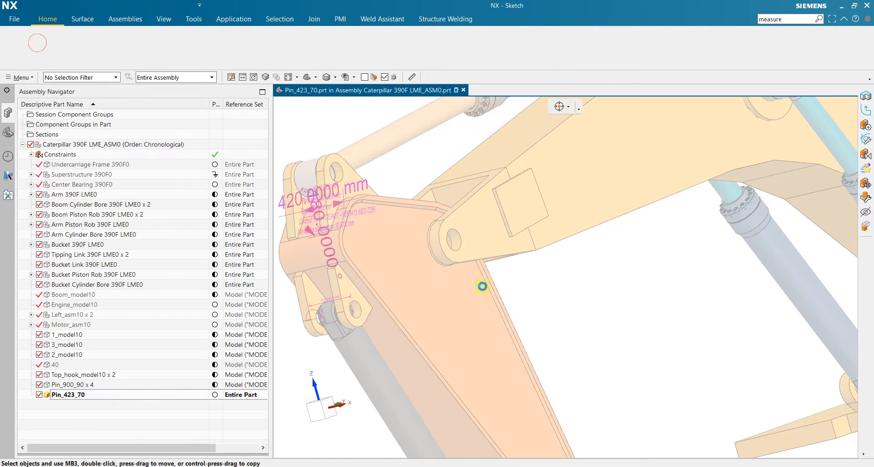
scroll(482, 286, "down", 3)
scroll(524, 395, "down", 2)
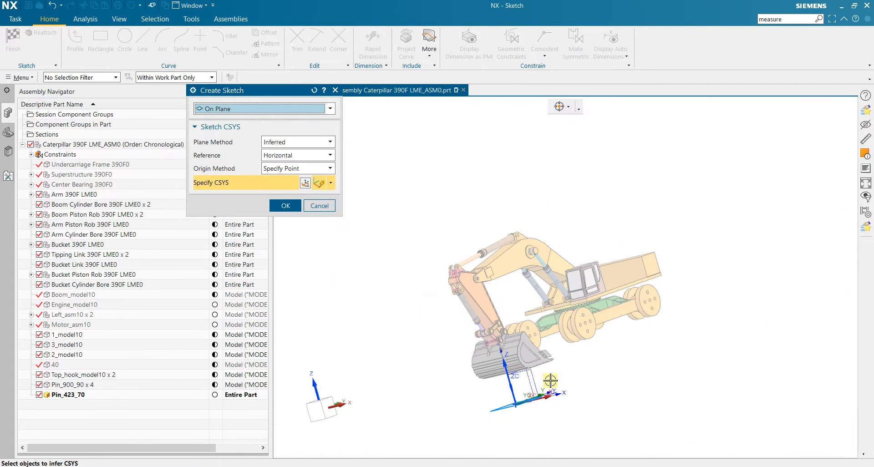
middle_click_drag(523, 395, 529, 390)
scroll(560, 385, "up", 6)
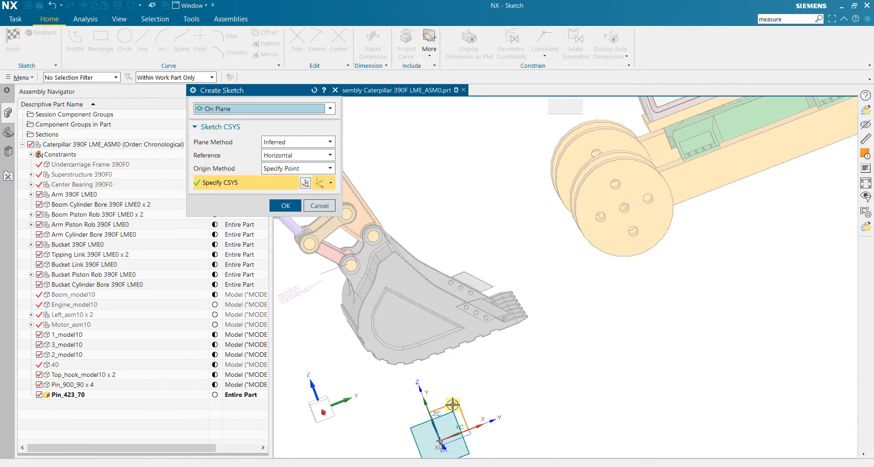
left_click(455, 405)
scroll(453, 404, "down", 5)
middle_click(452, 405)
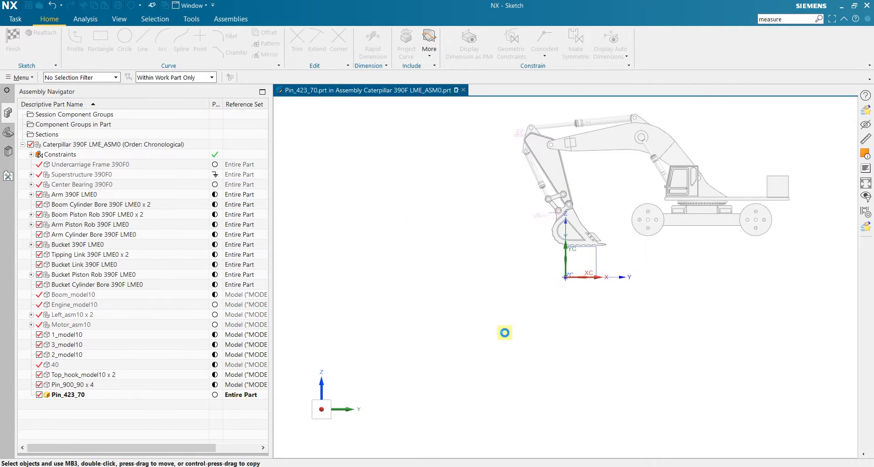
- Draw a 140 mm diameter circle centred on the sketch origin and finish the sketch
scroll(611, 237, "up", 4)
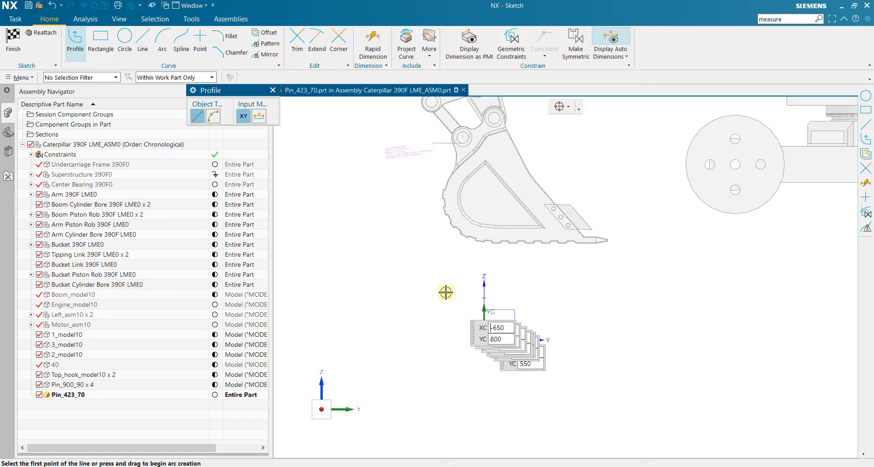
key("o")
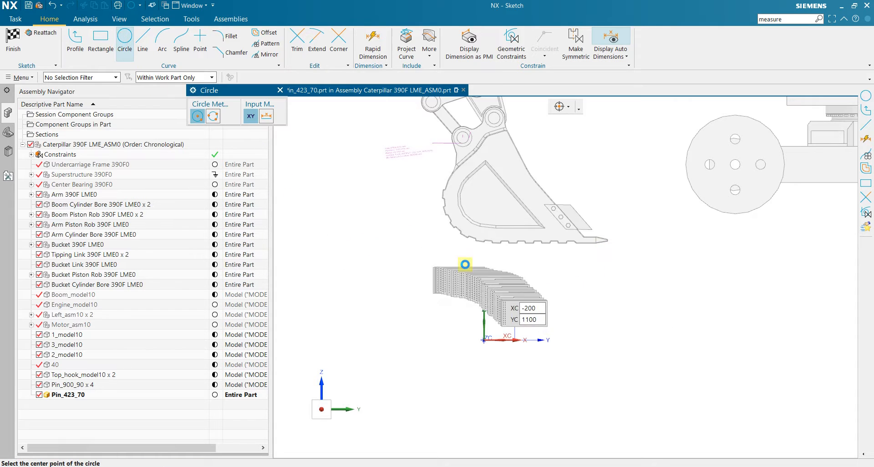
scroll(467, 268, "down", 3)
scroll(476, 287, "up", 5)
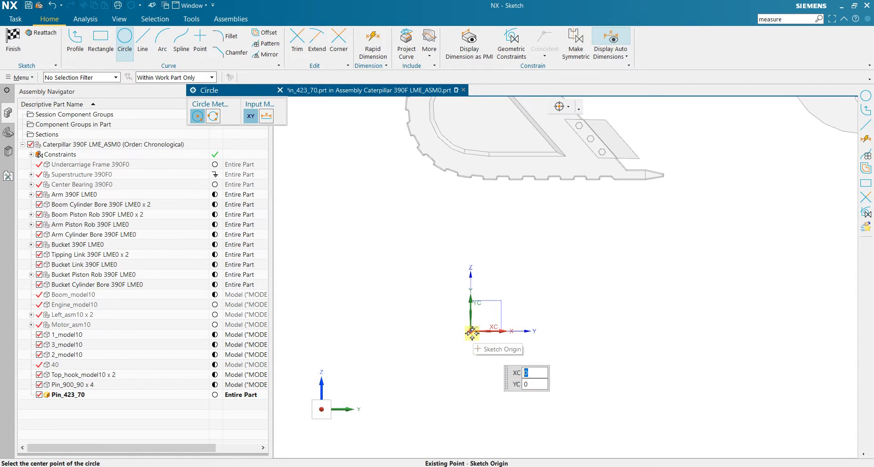
left_click(473, 331)
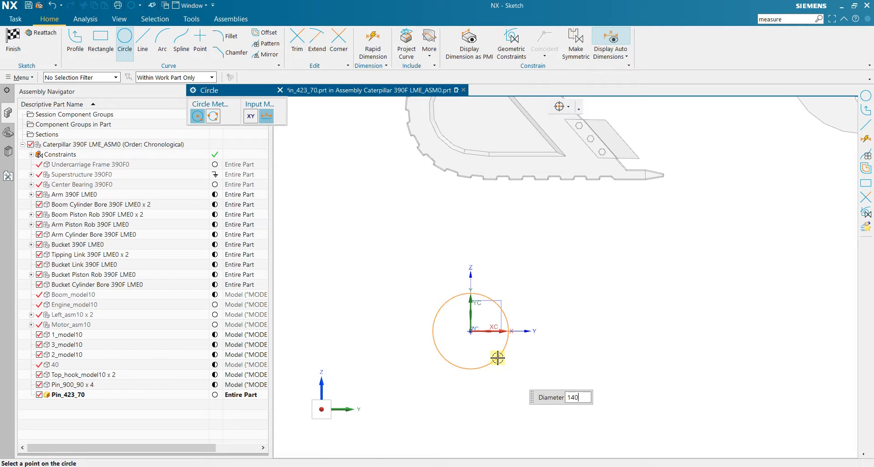
type("140")
key("Return")
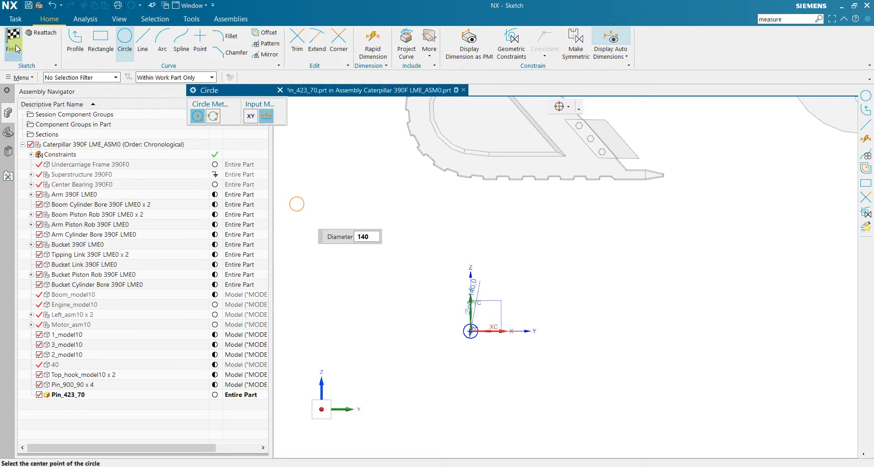
left_click(17, 48)
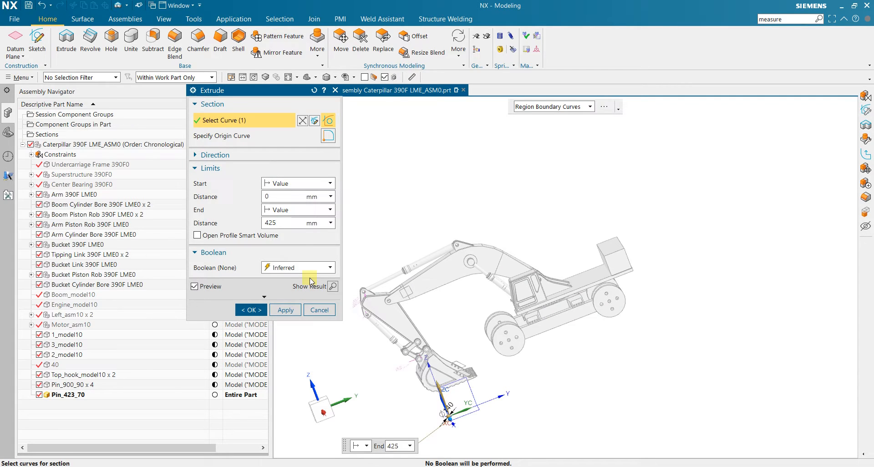
- Extrude the circle from 0 to 425 mm, and make the Caterpillar 390F LME_ASM0 assembly the work part
left_click(250, 310)
mouse_move(475, 409)
middle_mouse_down()
mouse_move(575, 385)
mouse_move(498, 416)
middle_mouse_up()
scroll(460, 413, "up", 5)
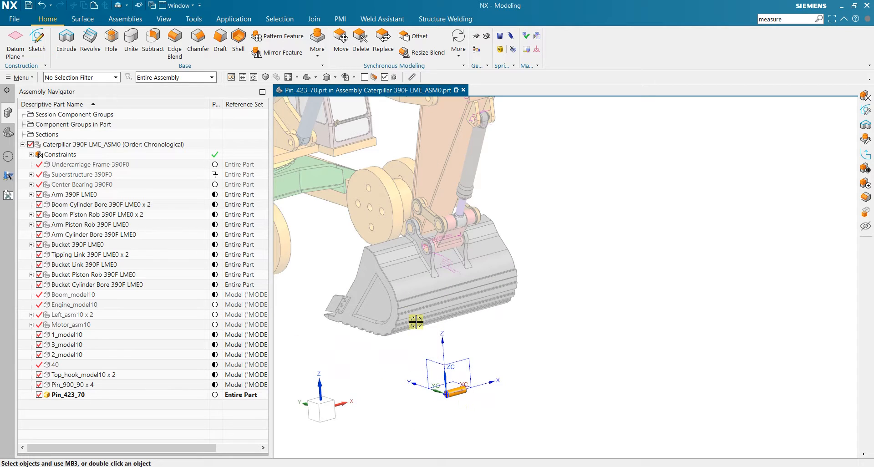
double_click(83, 146)
scroll(433, 370, "up", 2)
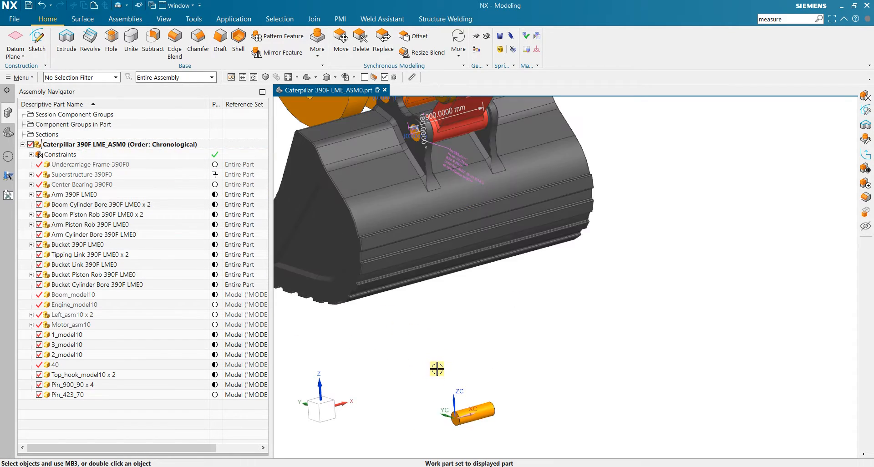
- Start a hinge joint in Assembly Constraints and define its first axis vector and point at the new pin's end
left_click(124, 19)
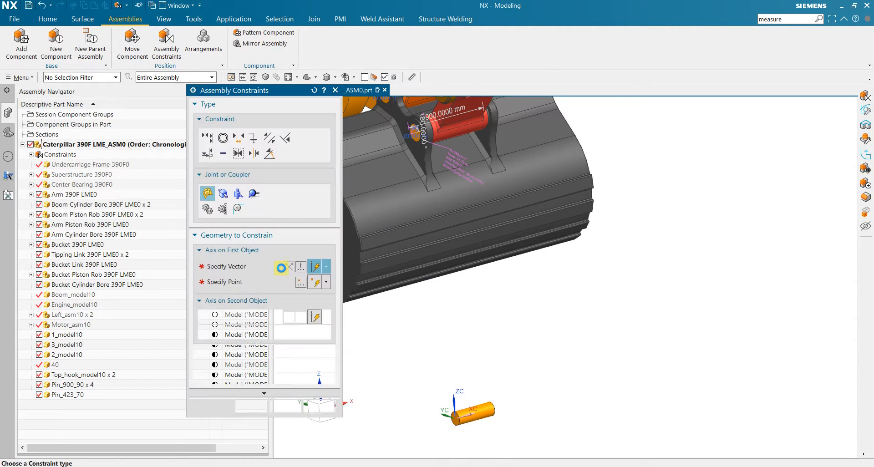
scroll(433, 416, "up", 2)
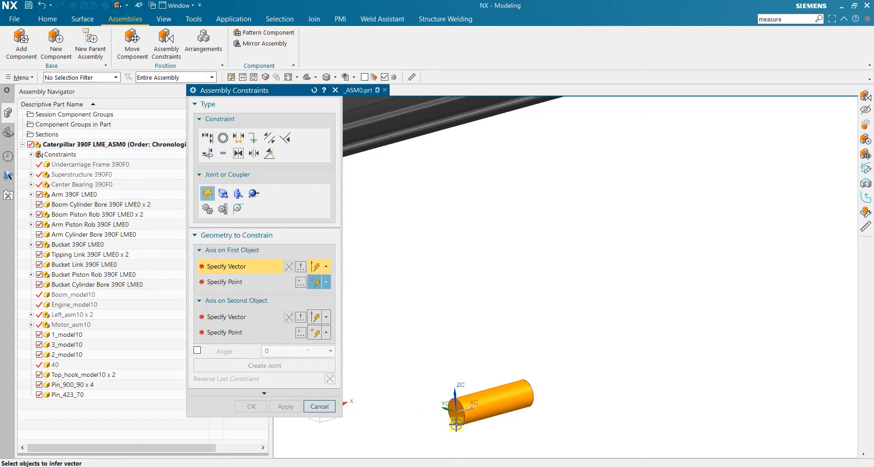
left_click(459, 403)
left_click(460, 403)
scroll(462, 401, "down", 5)
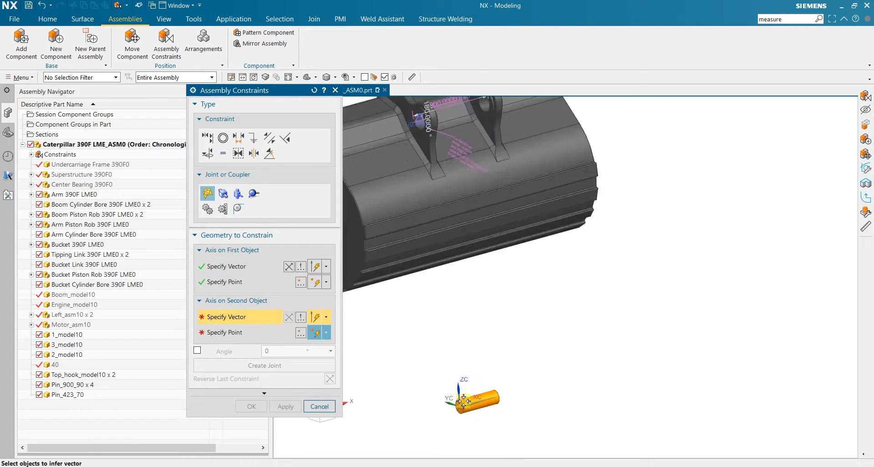
- Define the second axis by the bore and its centre in the arm's near lower hook plate, and create the hinge joint
scroll(449, 252, "up", 6)
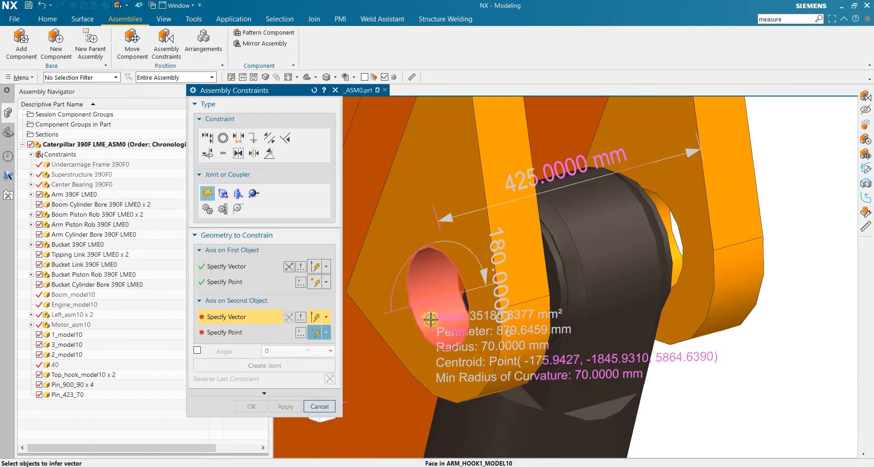
left_click(425, 318)
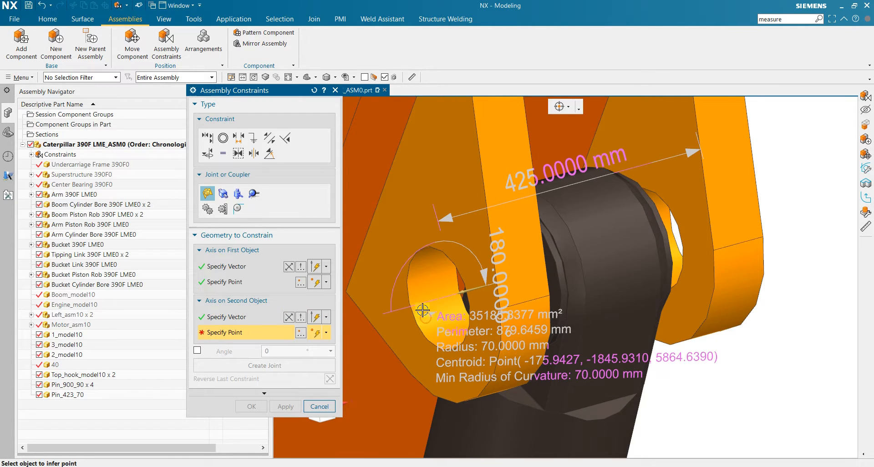
left_click(449, 260)
scroll(483, 333, "down", 6)
scroll(483, 332, "down", 5)
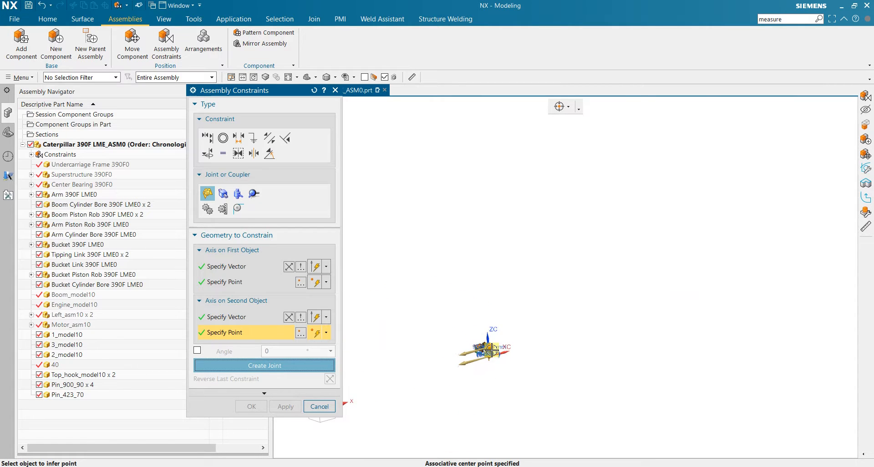
scroll(490, 352, "up", 1)
scroll(491, 350, "up", 5)
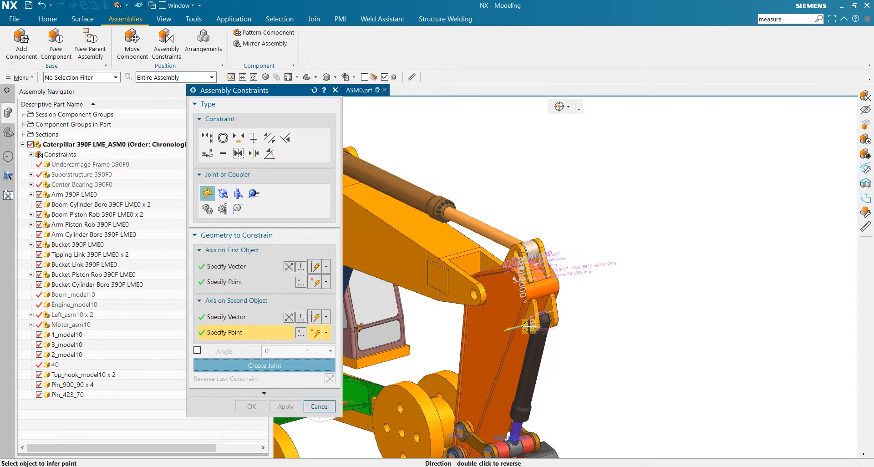
left_click(289, 366)
scroll(611, 319, "down", 2)
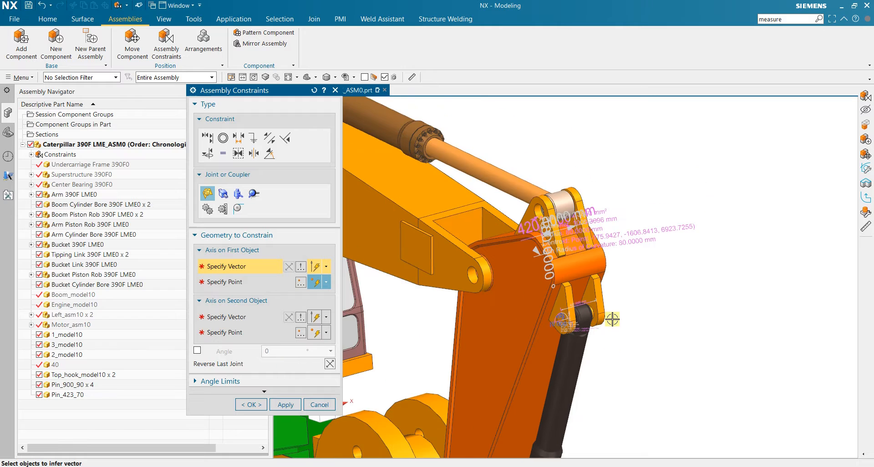
scroll(612, 318, "up", 6)
left_click(250, 405)
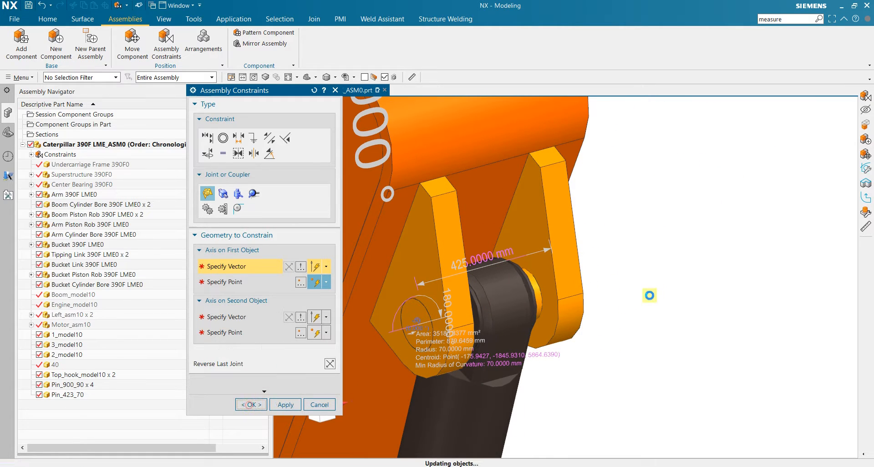
- Create a new Model component named Pin_420_80 in millimetres and make it the work part
mouse_move(617, 294)
middle_mouse_down()
mouse_move(574, 295)
mouse_move(613, 281)
middle_mouse_up()
scroll(612, 280, "down", 4)
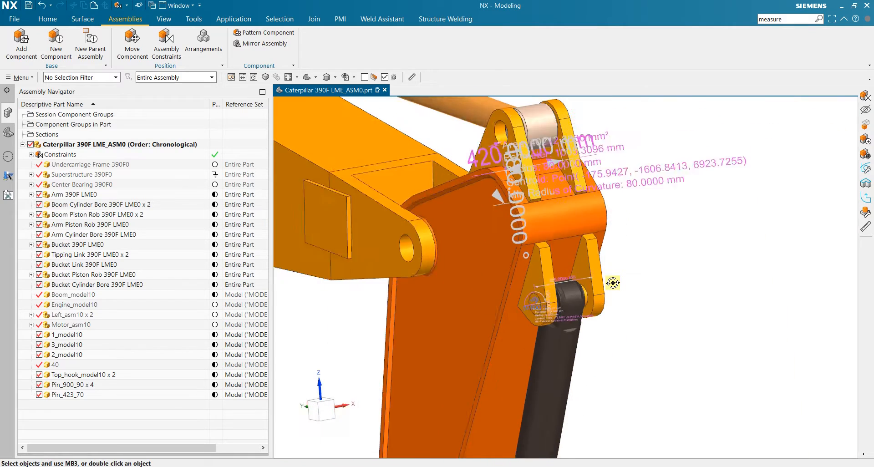
scroll(610, 291, "up", 3)
scroll(607, 295, "up", 3)
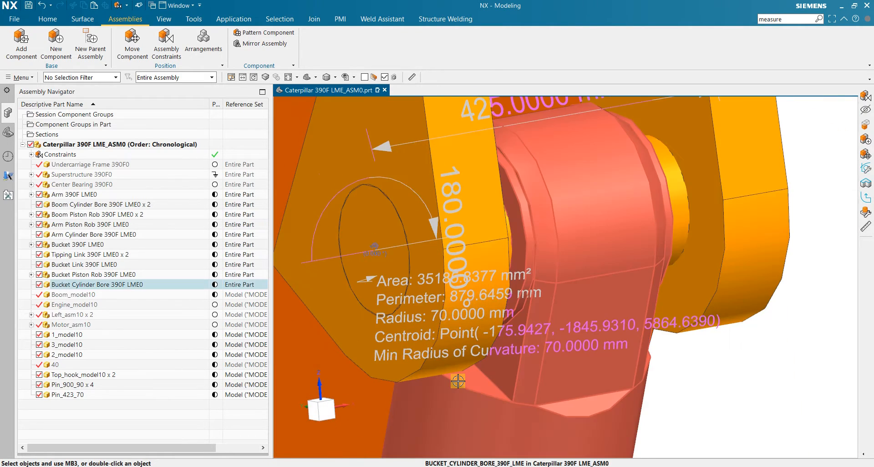
scroll(458, 381, "down", 5)
scroll(436, 246, "up", 3)
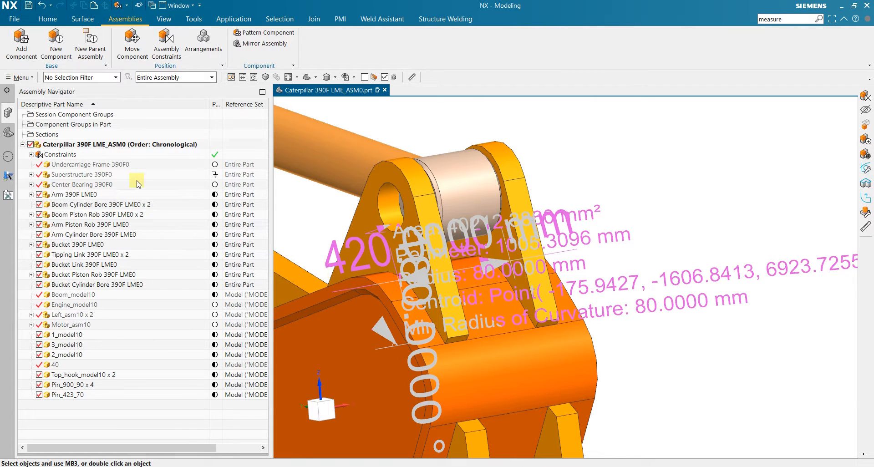
left_click(55, 41)
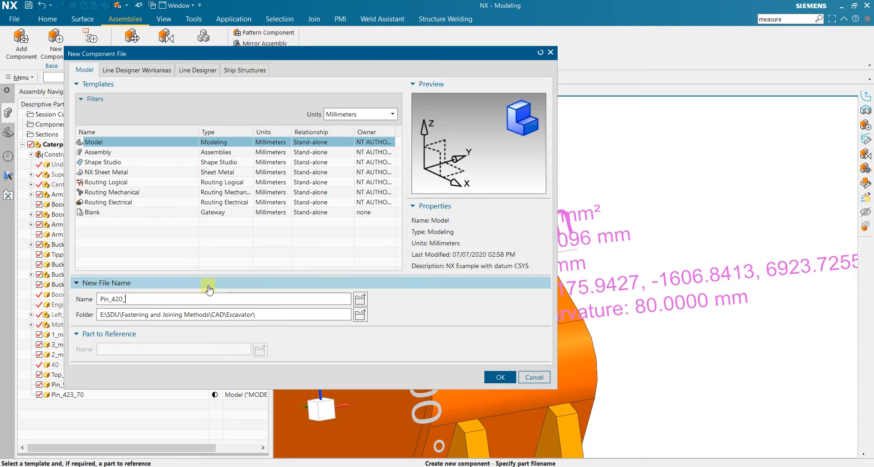
left_click(496, 376)
left_click(285, 161)
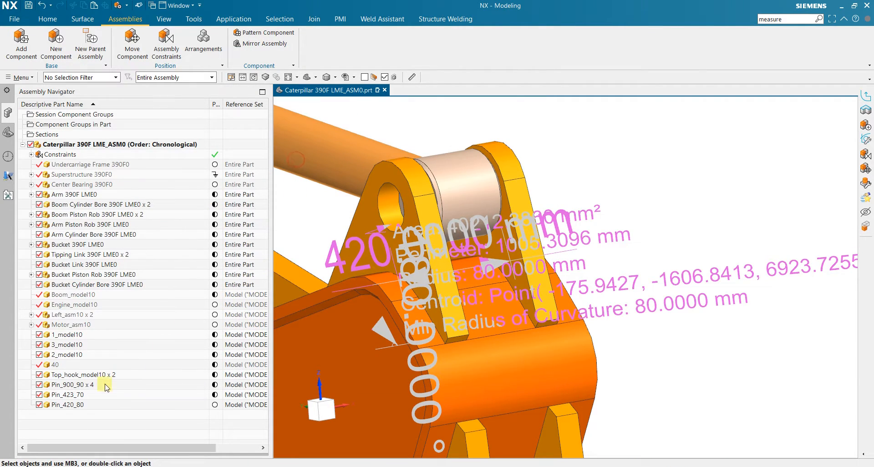
double_click(82, 404)
- Create a sketch on the YZ plane of the new pin's datum coordinate system
scroll(323, 378, "down", 5)
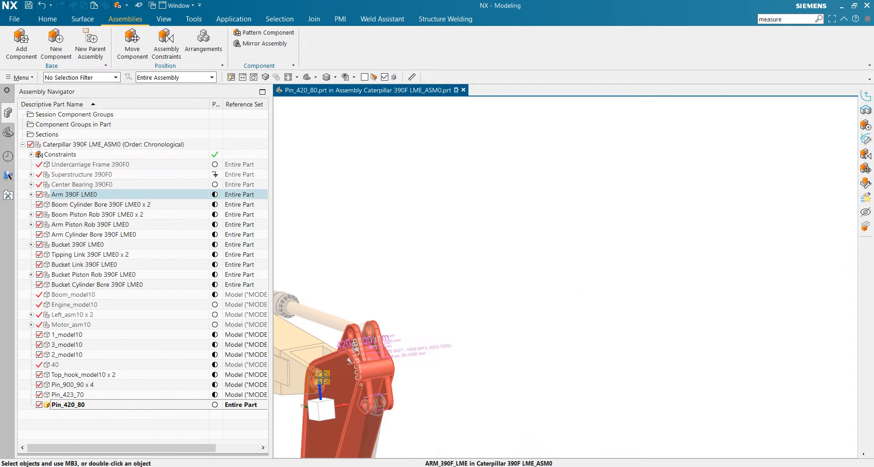
scroll(322, 377, "up", 3)
left_click(47, 18)
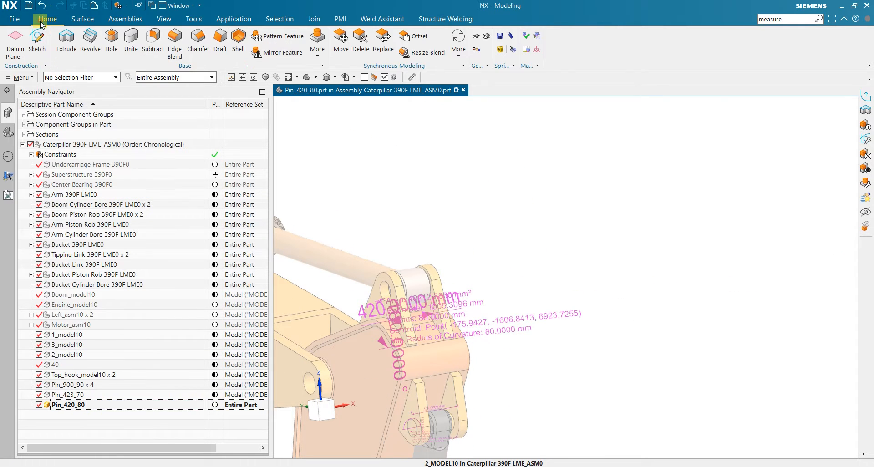
left_click(37, 40)
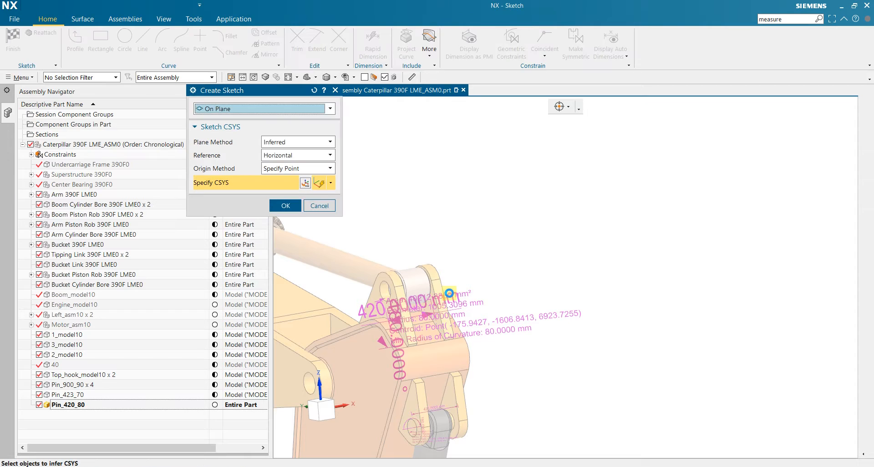
scroll(453, 297, "down", 10)
middle_click_drag(490, 400, 439, 416)
left_click(469, 415)
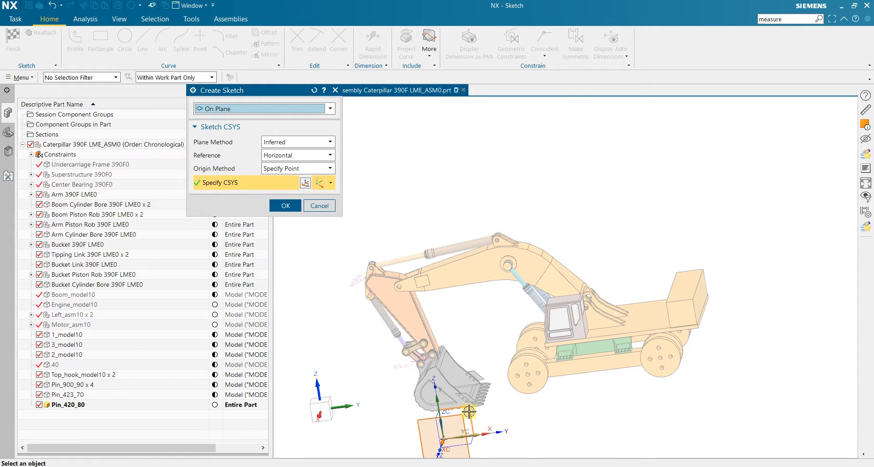
middle_click(501, 381)
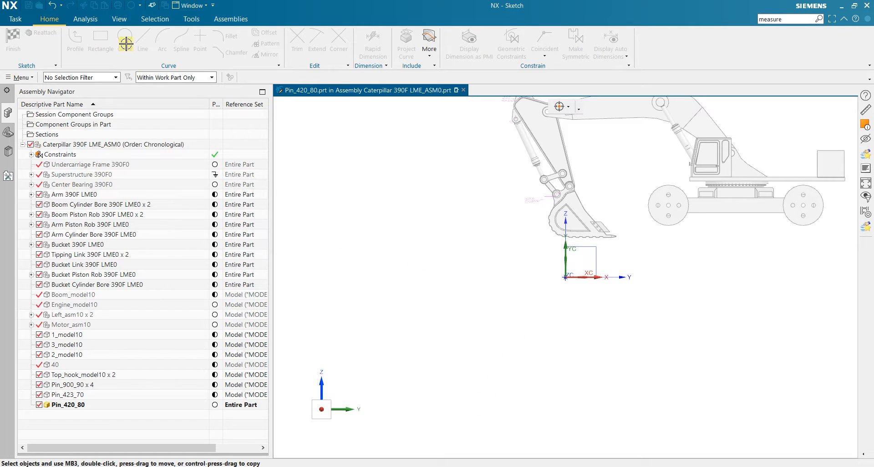
- Draw a 160 mm diameter circle centred on the sketch origin and finish the sketch
key("o")
scroll(601, 266, "up", 5)
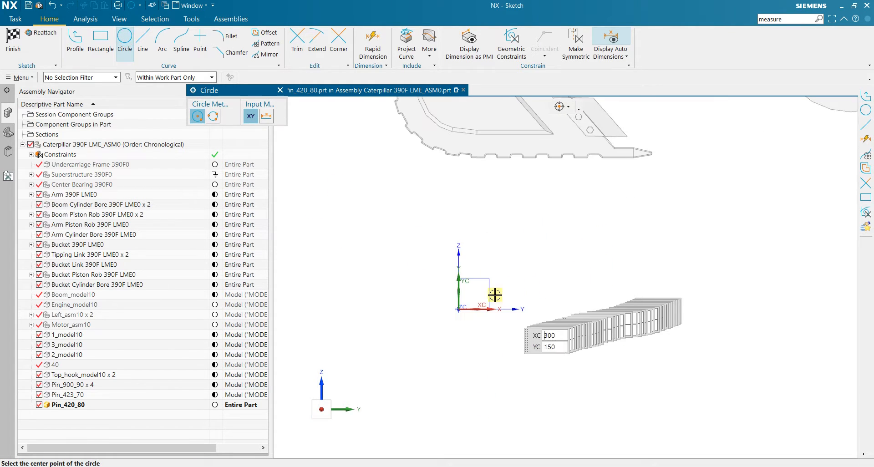
left_click(458, 310)
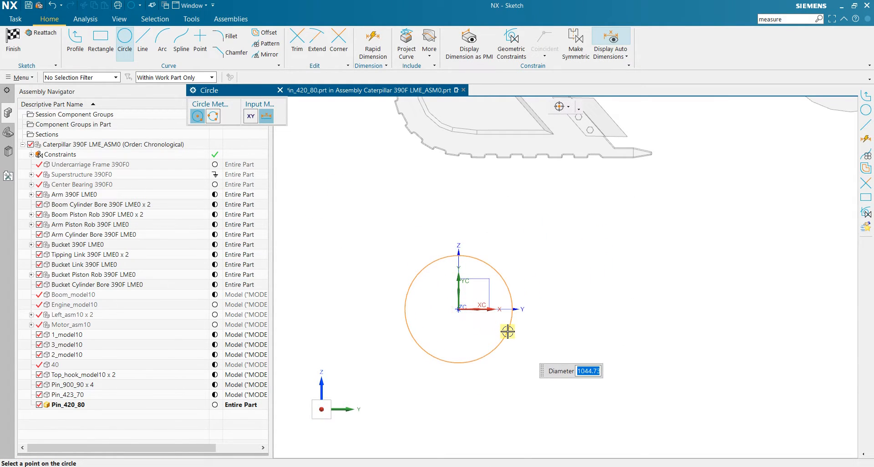
key("Return")
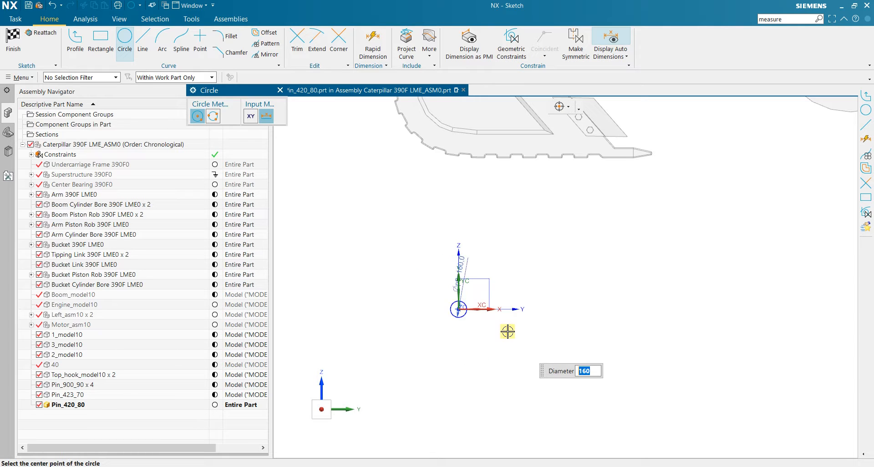
left_click(13, 38)
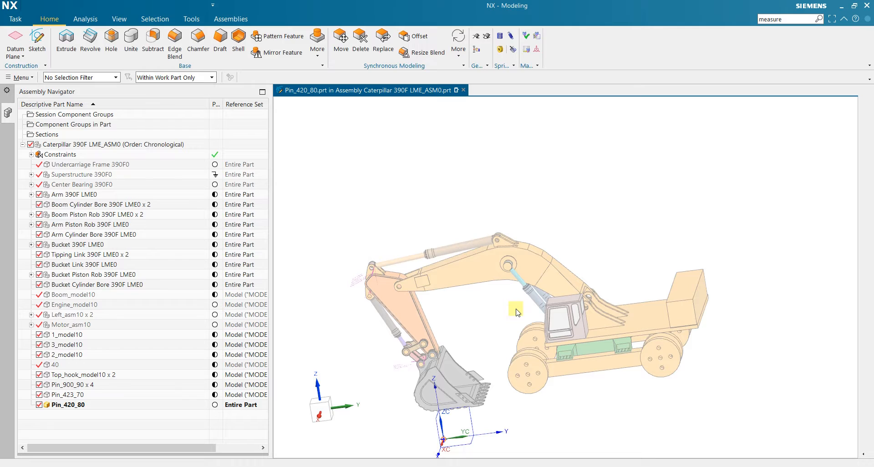
- Extrude the 160 mm circle from 0 to 420 mm
key("x")
middle_click_drag(461, 325, 496, 312)
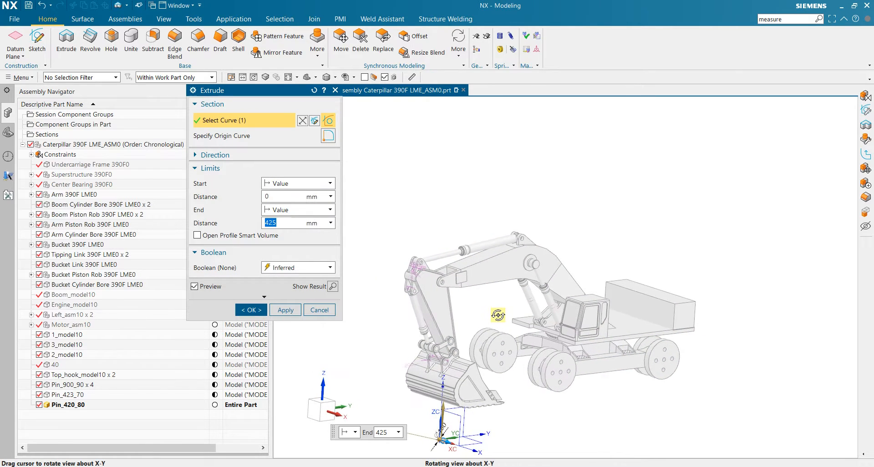
scroll(432, 454, "up", 3)
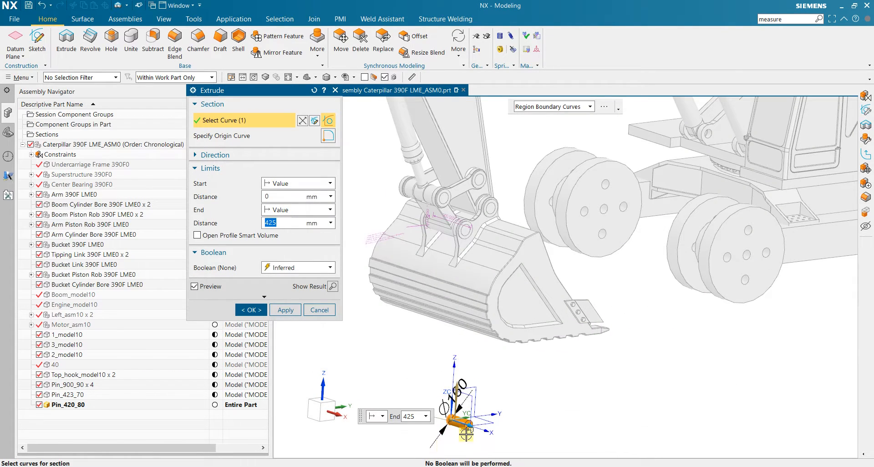
scroll(419, 268, "down", 4)
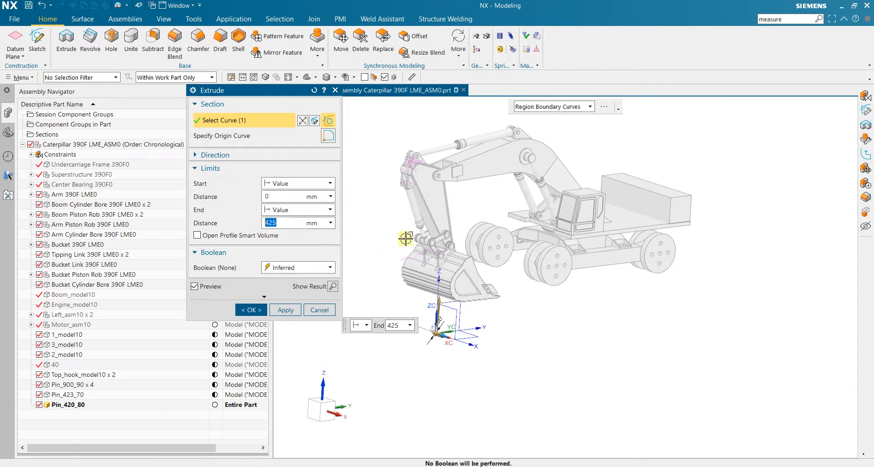
scroll(390, 160, "up", 8)
scroll(415, 145, "down", 6)
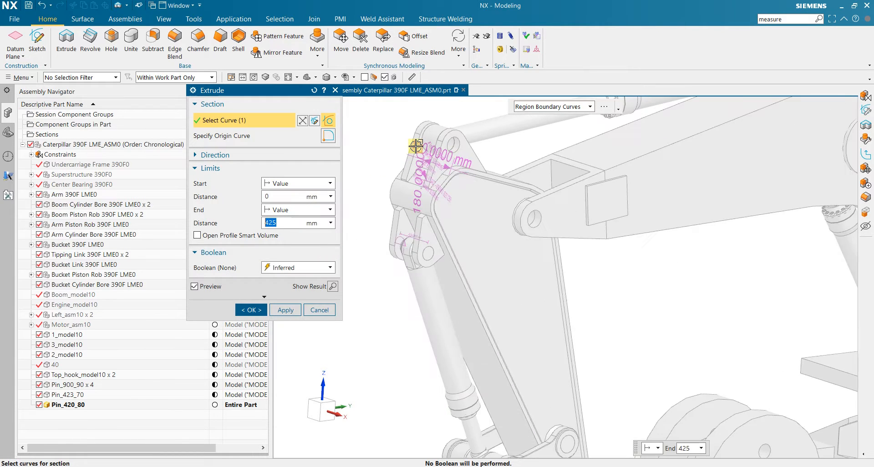
type("0")
key("Tab")
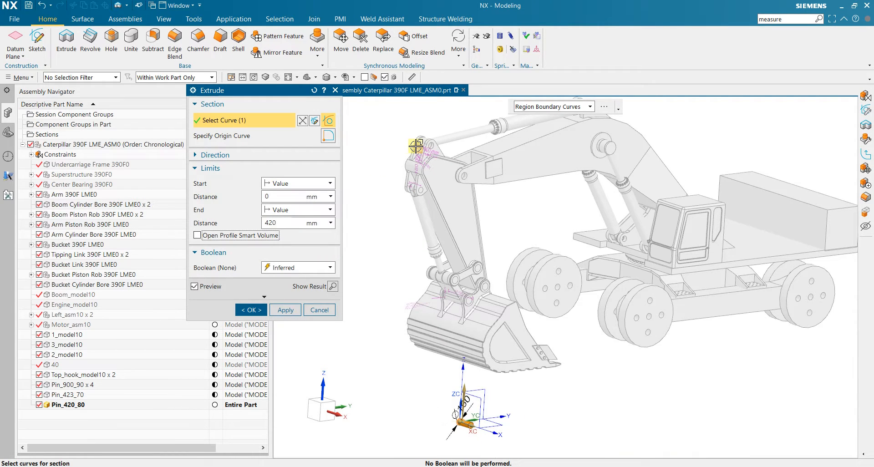
scroll(501, 189, "down", 3)
scroll(506, 282, "up", 3)
left_click(252, 310)
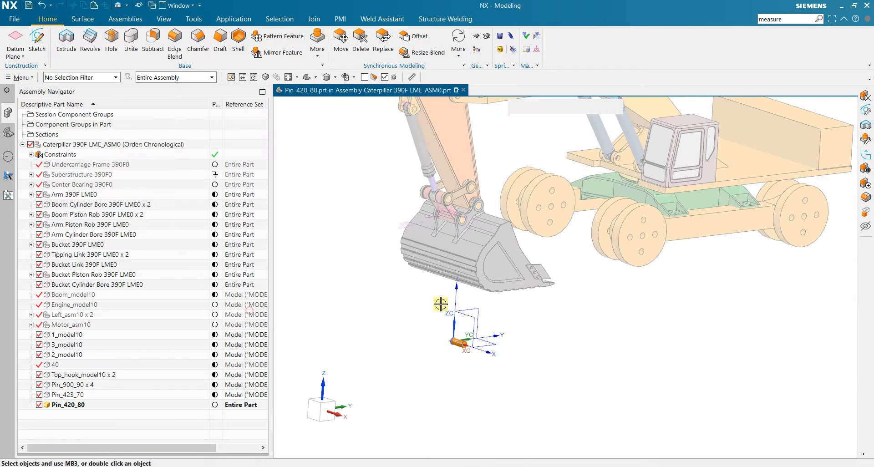
- Make the Caterpillar 390F LME_ASM0 assembly the work part
middle_click_drag(441, 303, 598, 292)
left_click(111, 18)
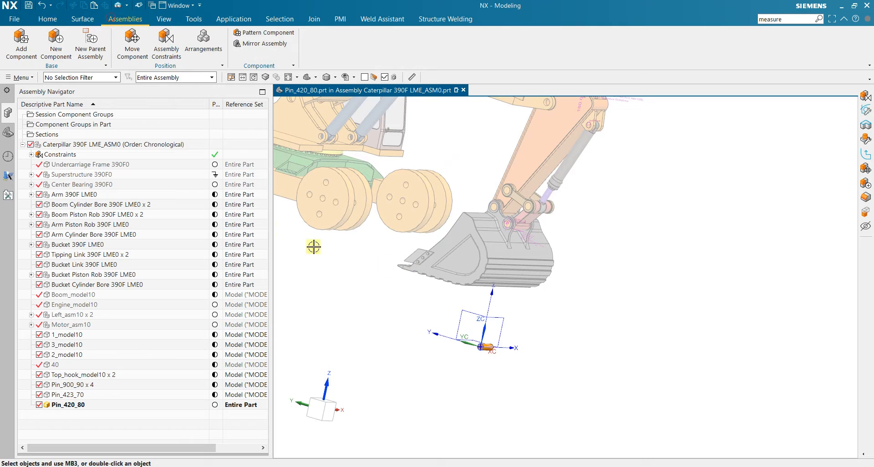
double_click(51, 147)
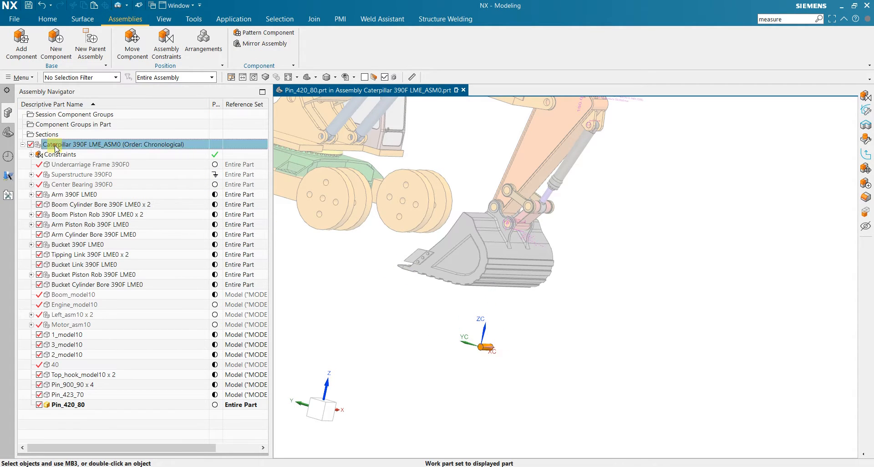
- Start a hinge joint in Assembly Constraints and define its first axis by the 420 mm pin's cylindrical face and end centre
left_click(166, 55)
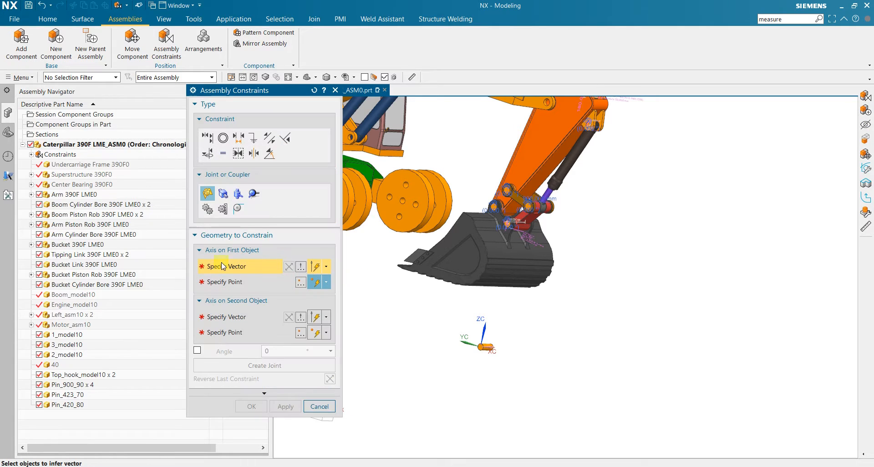
scroll(432, 339, "up", 3)
left_click(532, 346)
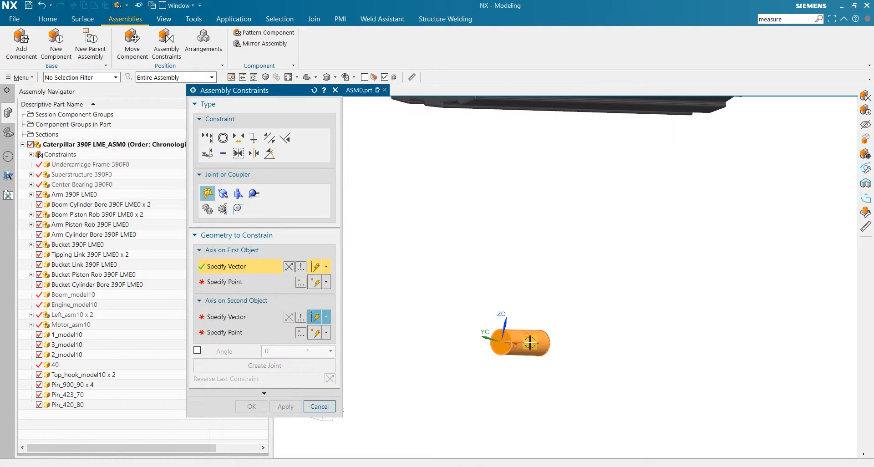
scroll(524, 346, "up", 3)
left_click(506, 342)
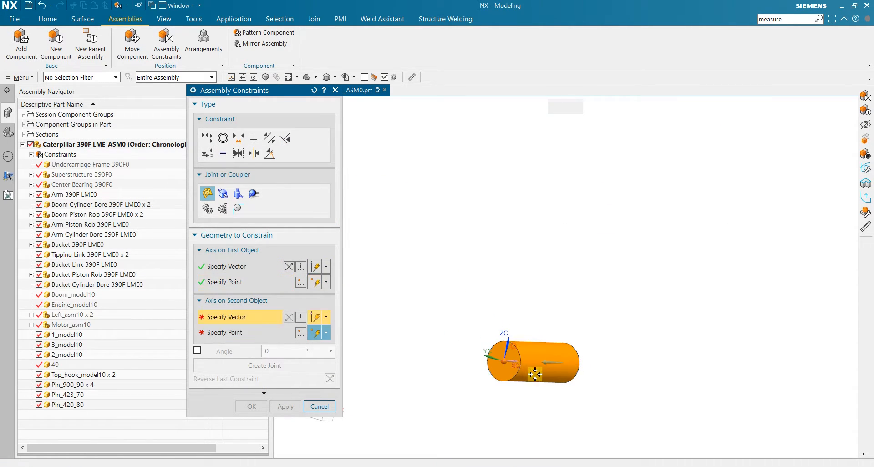
- Define the joint's second axis by the bore face and its edge centre in the arm's near upper hook plate
scroll(537, 372, "down", 4)
scroll(537, 375, "down", 3)
scroll(618, 201, "up", 6)
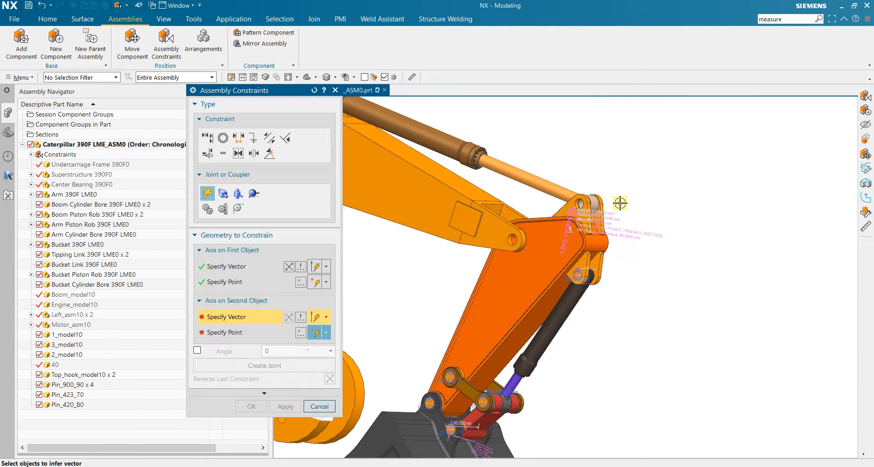
left_click(554, 207)
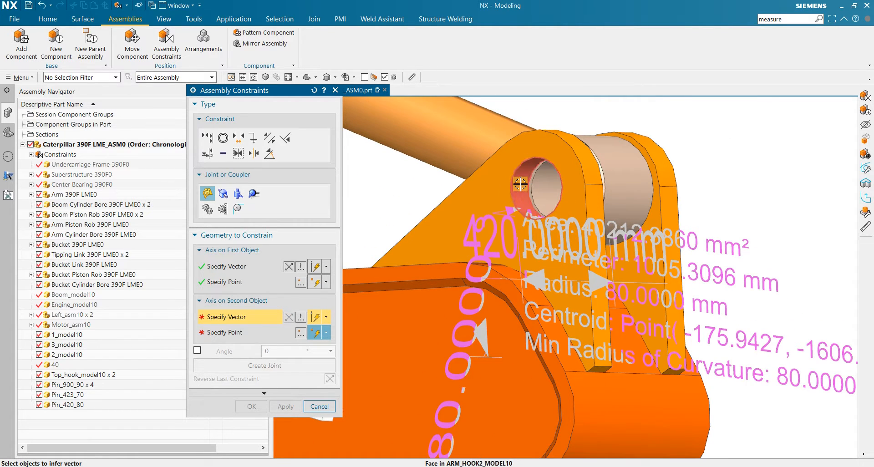
scroll(523, 182, "up", 3)
left_click(528, 142)
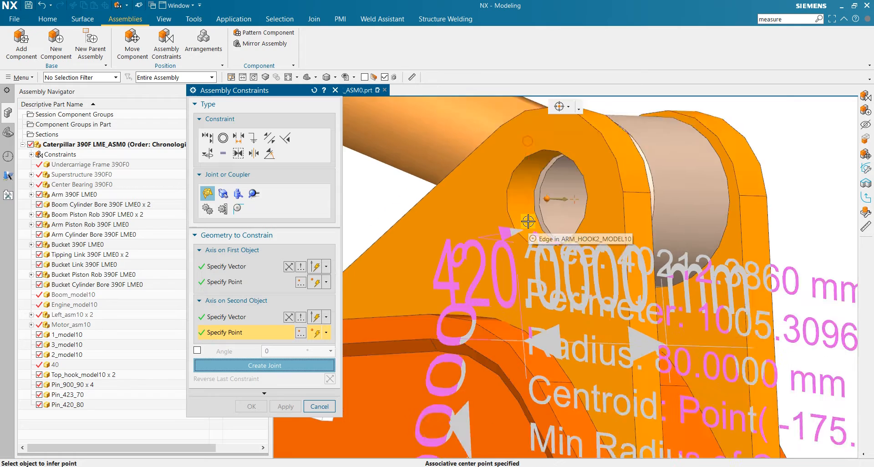
- Reverse the second axis vector, create the hinge joint and accept the constraints
scroll(527, 225, "down", 8)
scroll(527, 225, "down", 2)
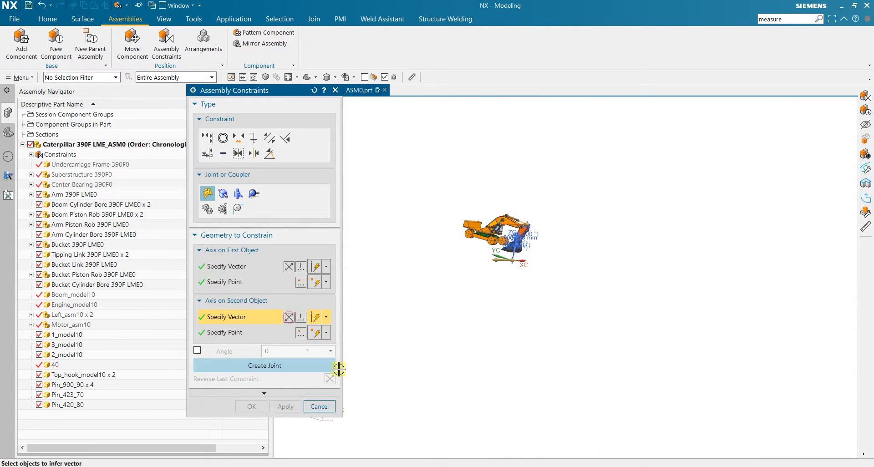
left_click(309, 366)
scroll(546, 208, "up", 8)
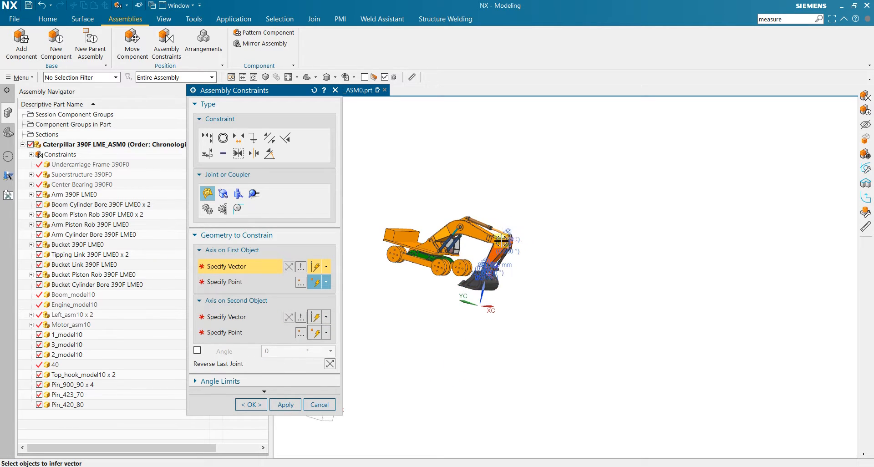
scroll(591, 192, "up", 4)
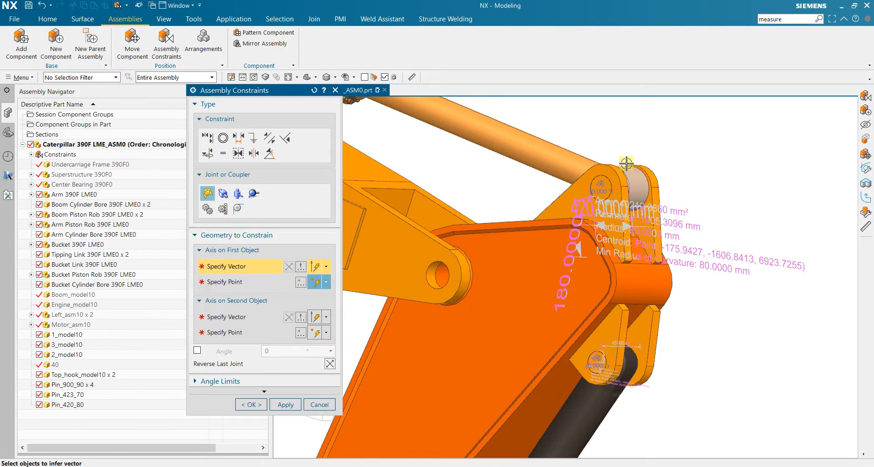
left_click(245, 403)
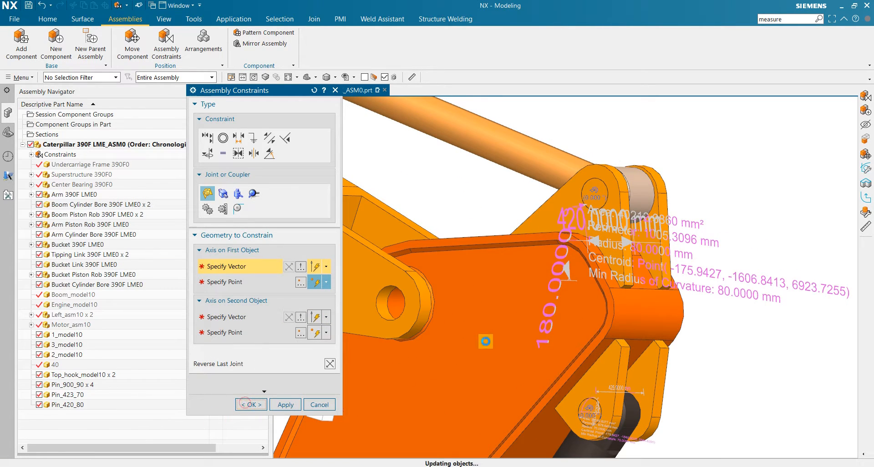
- Measure the distance between the two outer side faces of the boom's fork end at the arm joint
scroll(396, 334, "down", 5)
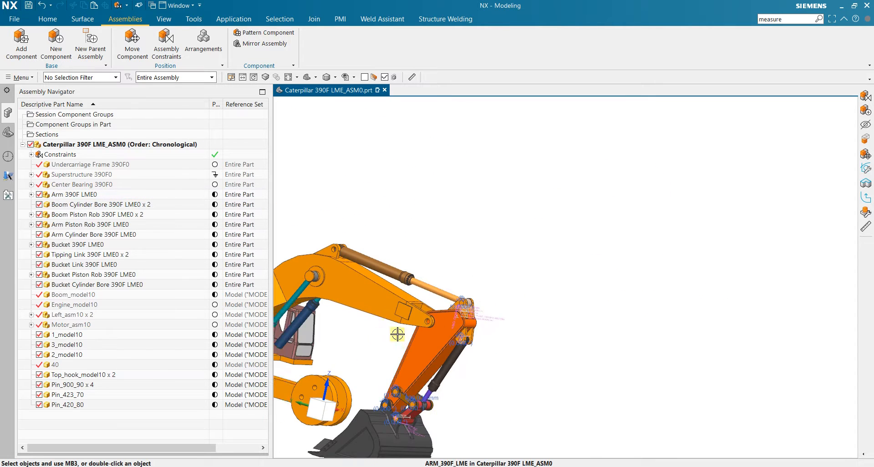
scroll(404, 285, "up", 4)
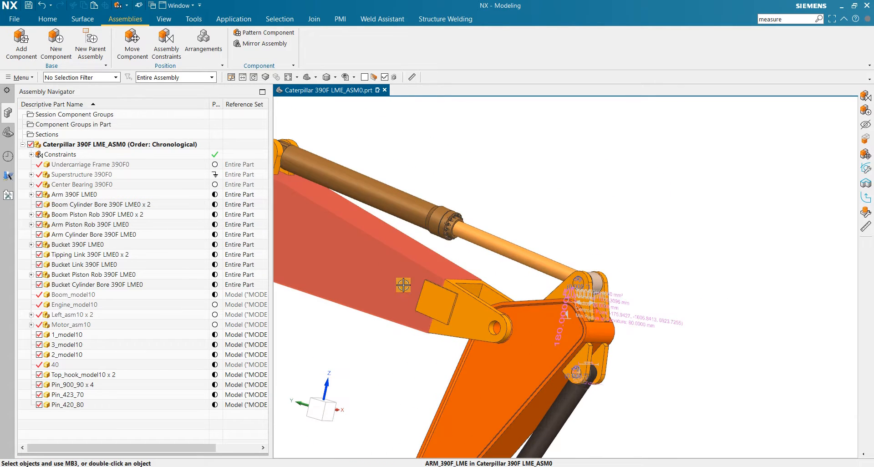
left_click(478, 316)
scroll(478, 333, "down", 3)
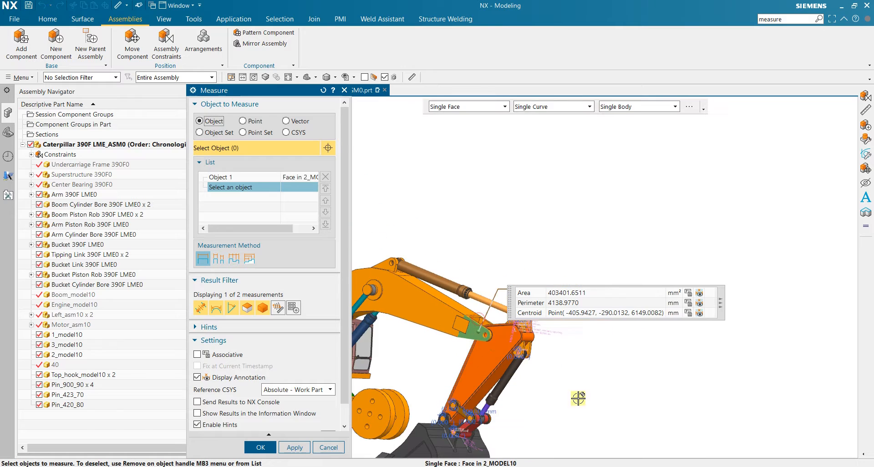
middle_click_drag(578, 398, 525, 412)
scroll(510, 415, "down", 3)
scroll(365, 393, "up", 2)
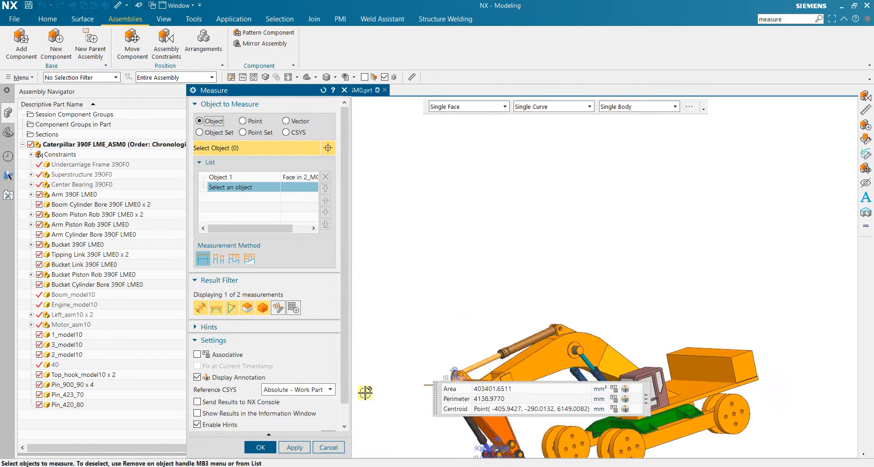
scroll(445, 412, "up", 6)
left_click(686, 292)
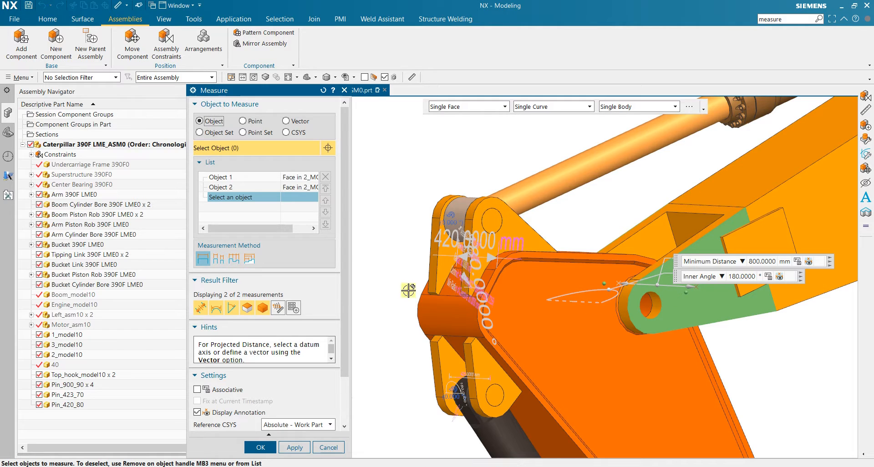
left_click(294, 448)
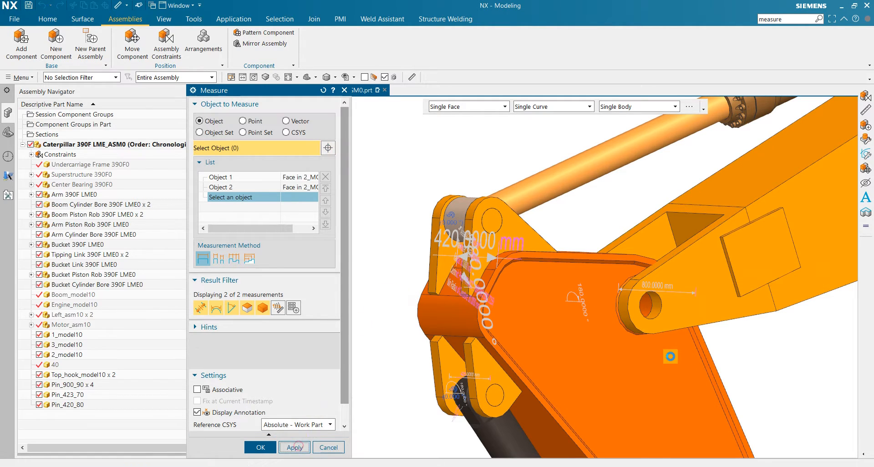
- Measure the radius of the bore in the boom's fork end and finish measuring
scroll(676, 302, "up", 5)
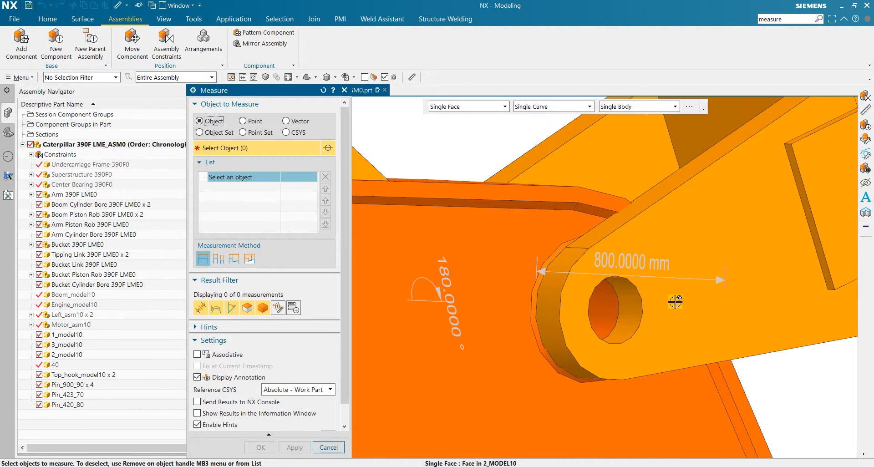
left_click(635, 315)
mouse_move(742, 314)
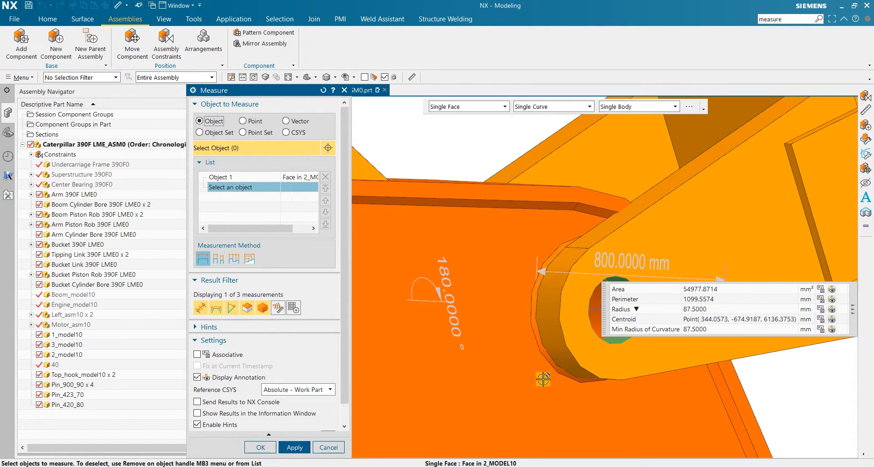
left_click(261, 448)
scroll(635, 369, "down", 5)
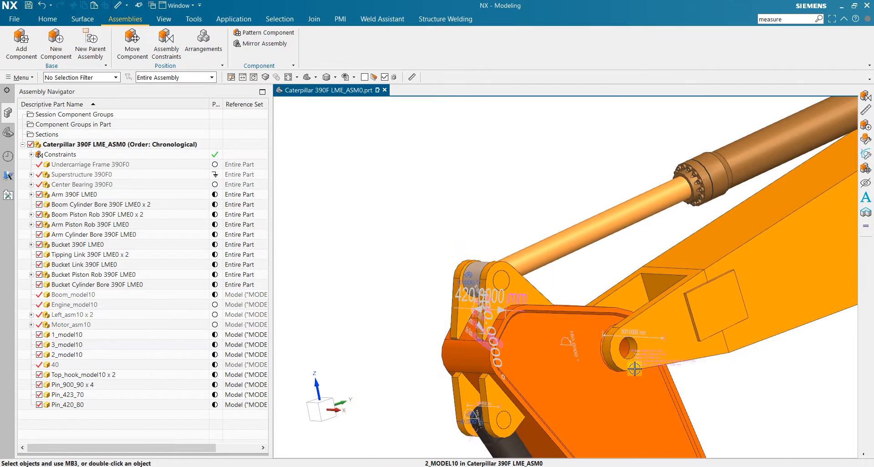
- Create a new millimetre Model component named Pin_800_87_5 with no objects selected, and make it the work part
scroll(634, 369, "down", 3)
middle_click_drag(673, 377, 765, 372)
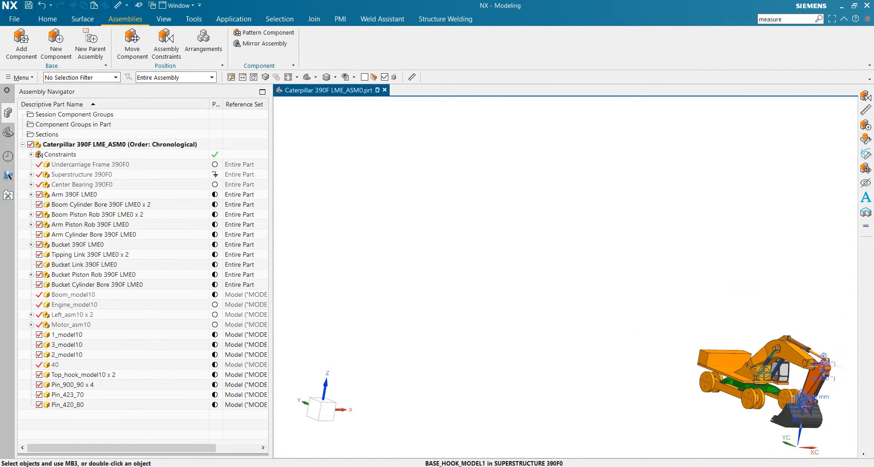
scroll(843, 367, "up", 6)
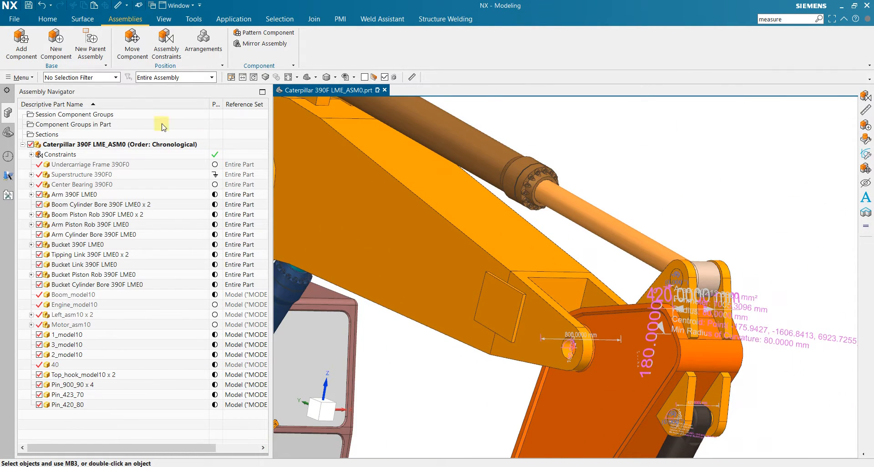
left_click(56, 53)
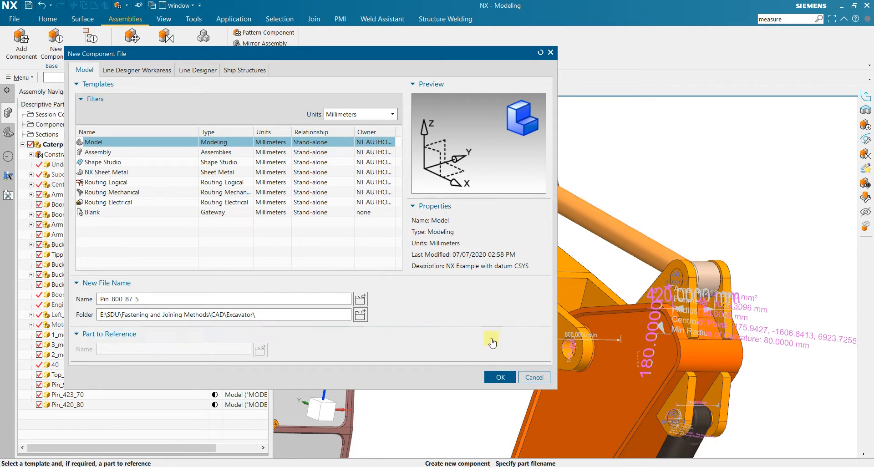
left_click(497, 378)
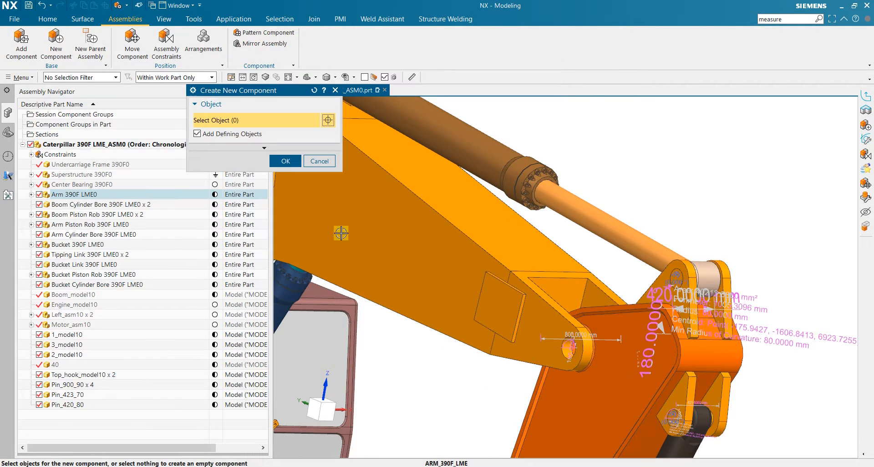
left_click(285, 160)
scroll(563, 359, "up", 6)
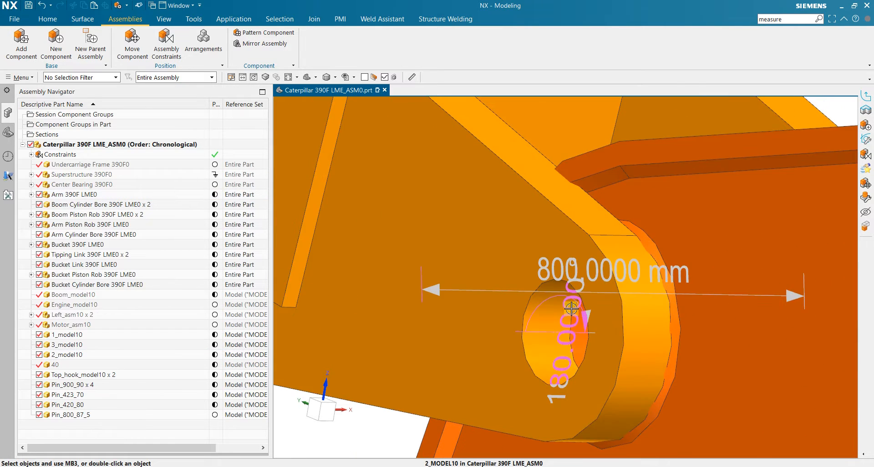
scroll(583, 306, "down", 9)
double_click(87, 415)
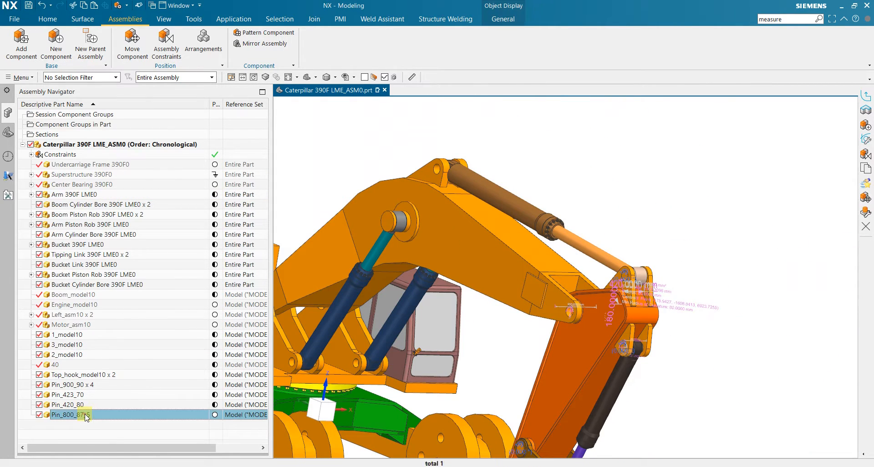
- Start a sketch on the pin part's vertical YZ plane
scroll(510, 311, "down", 5)
middle_click_drag(620, 372, 560, 364)
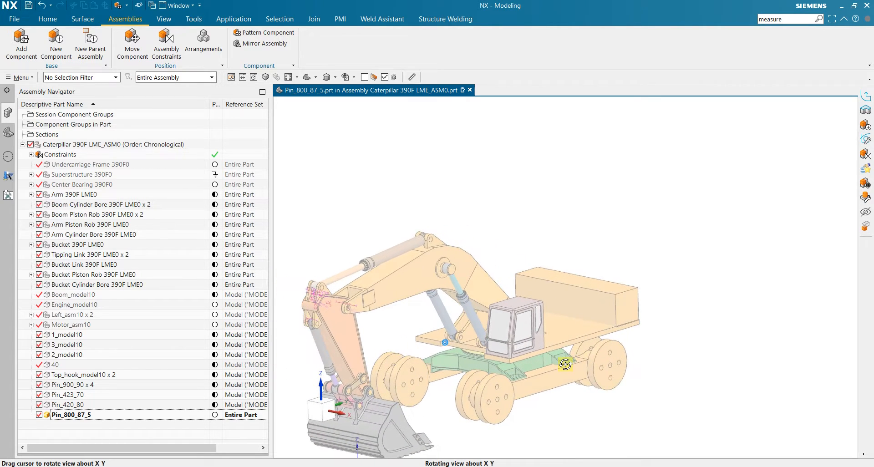
scroll(317, 299, "up", 3)
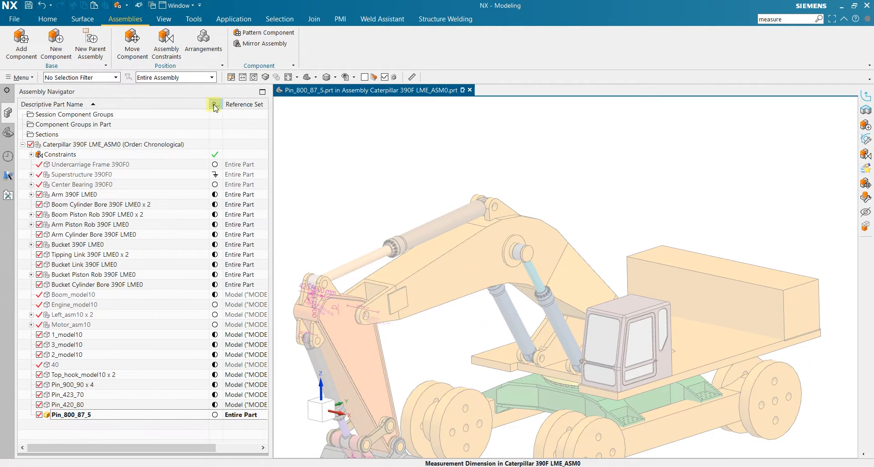
left_click(47, 18)
left_click(42, 49)
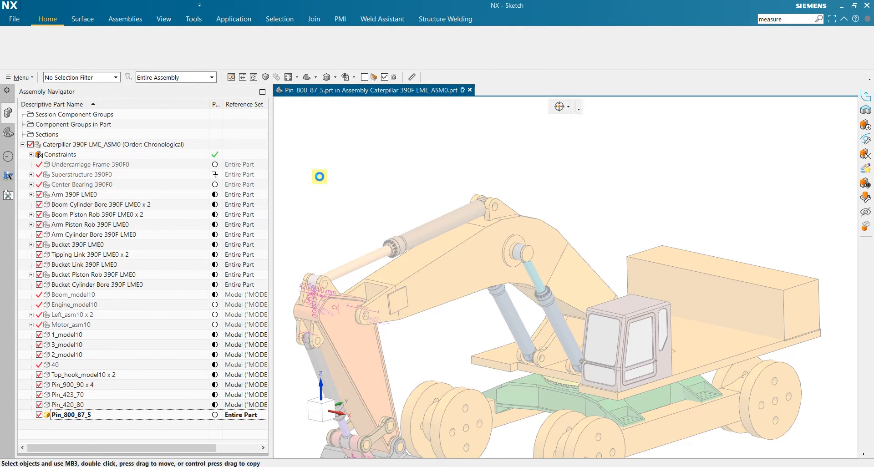
scroll(389, 242, "down", 3)
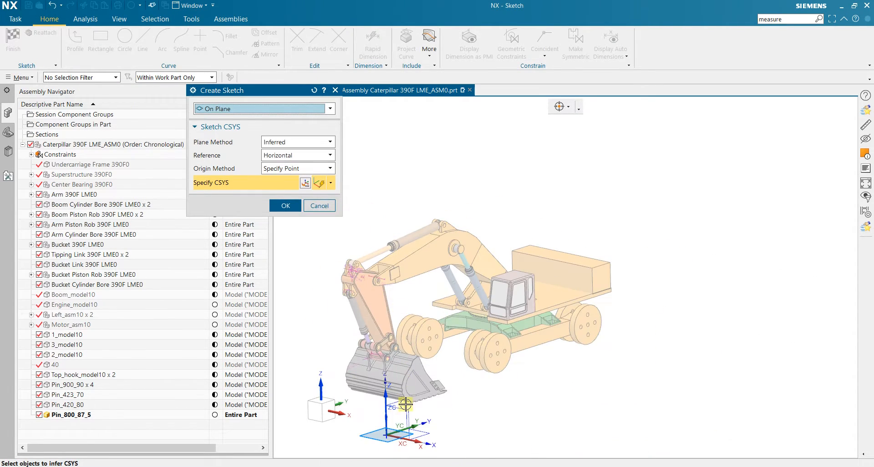
left_click(406, 404)
middle_click(405, 404)
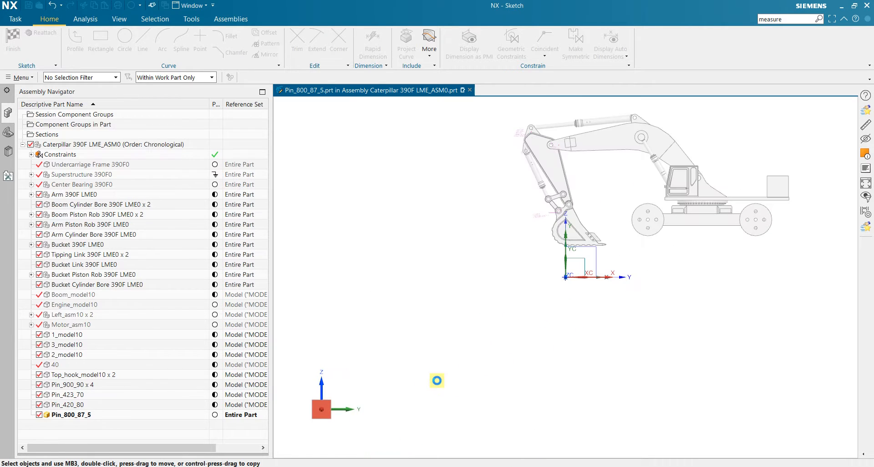
- Sketch a circle centred on the origin with a diameter of 175 mm
scroll(620, 231, "up", 4)
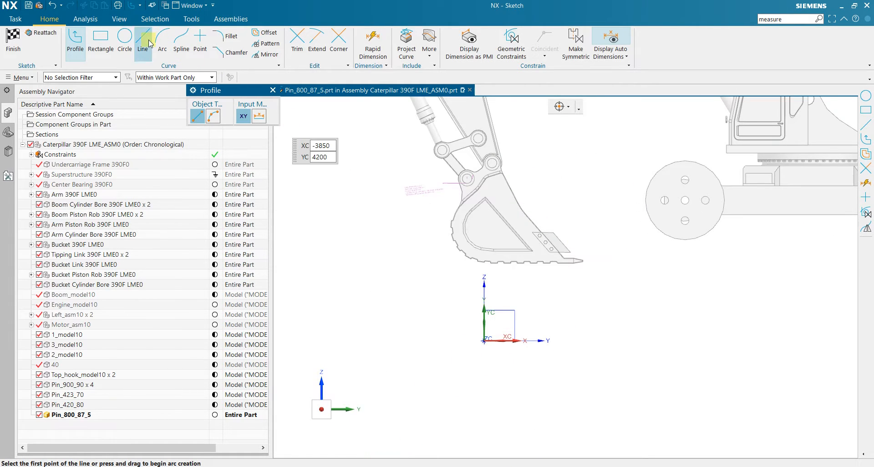
left_click(125, 38)
scroll(503, 328, "up", 4)
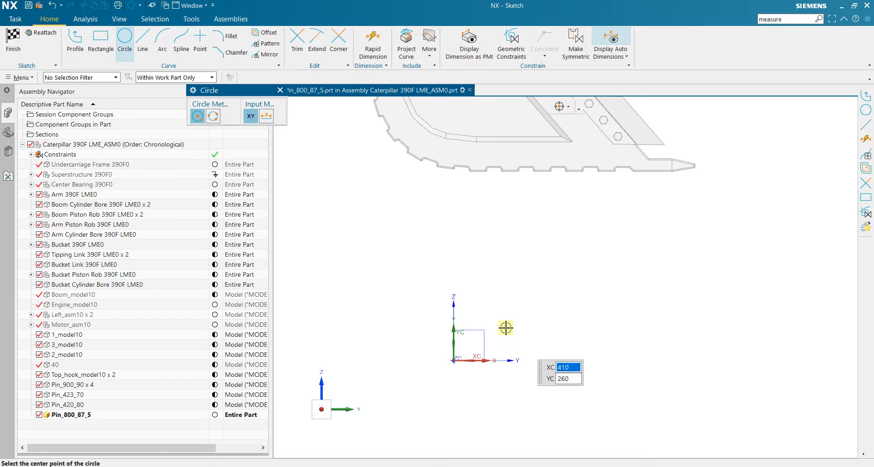
left_click(454, 359)
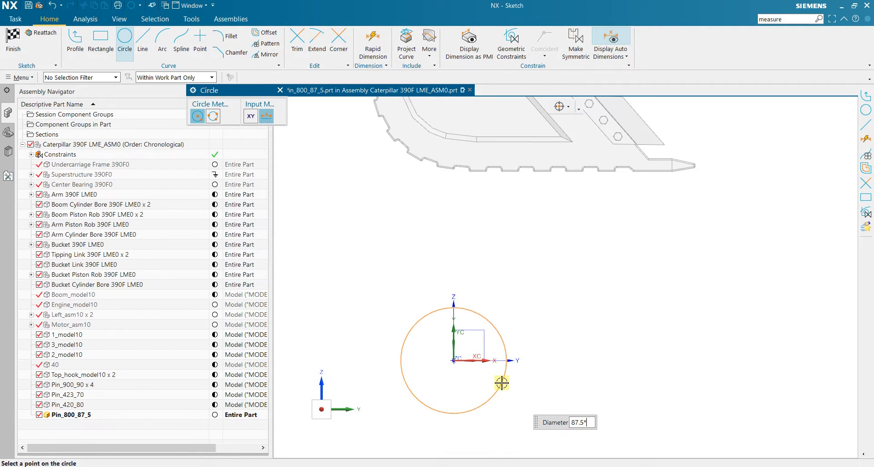
key("Return")
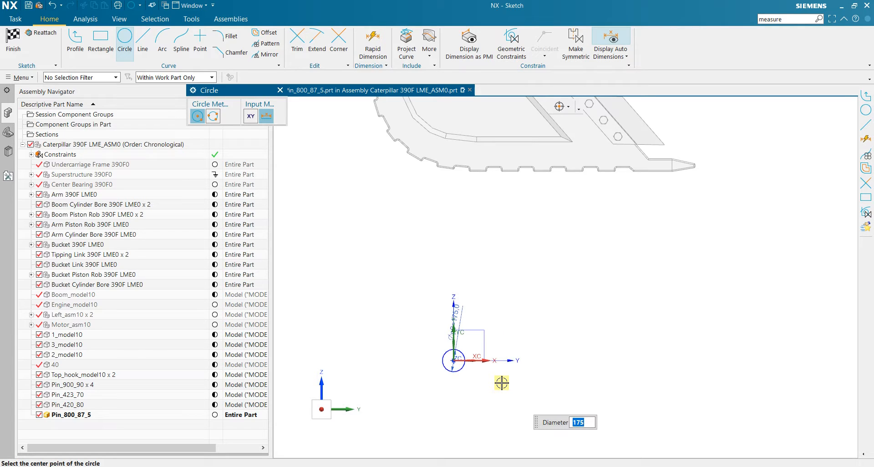
left_click(502, 383)
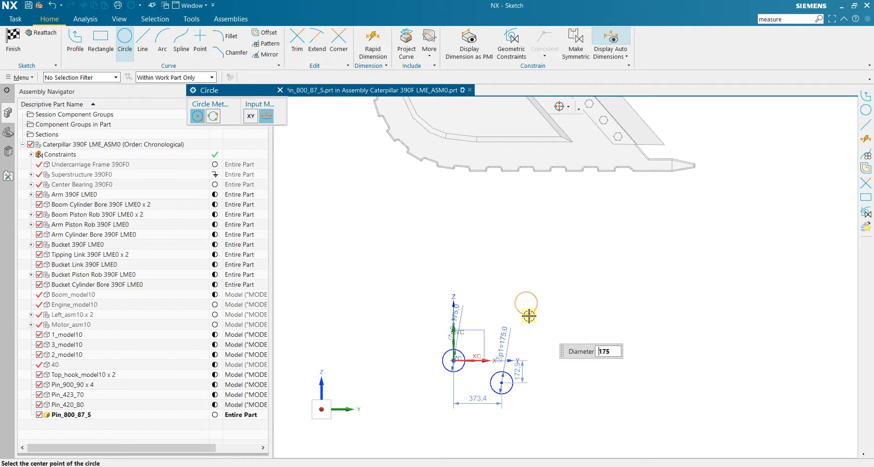
key("Escape")
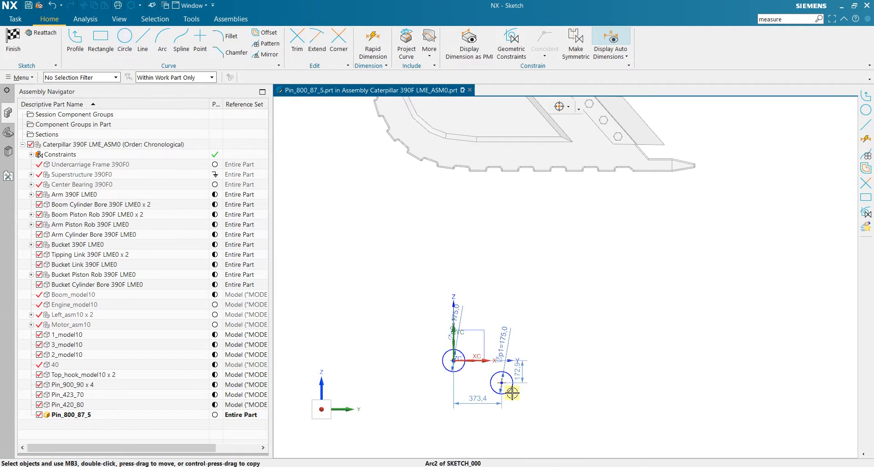
left_click(511, 390)
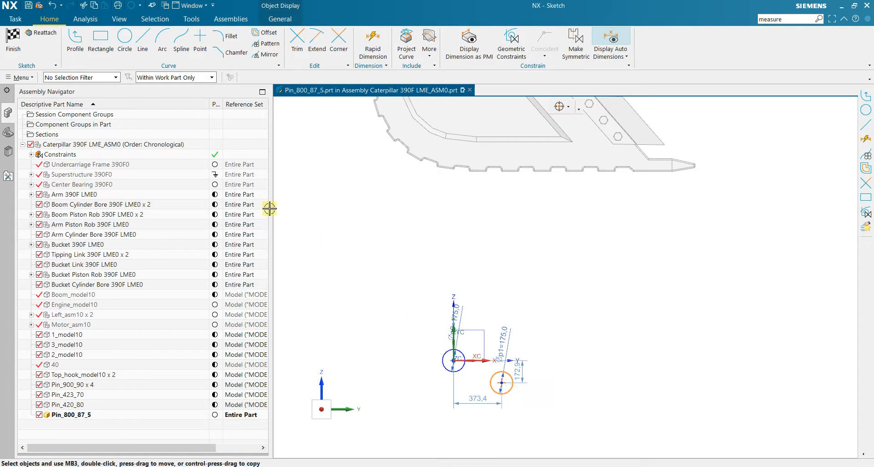
key("Delete")
- Finish the sketch and extrude the circle to the boom fork's 800 mm width to form the pin
left_click(13, 40)
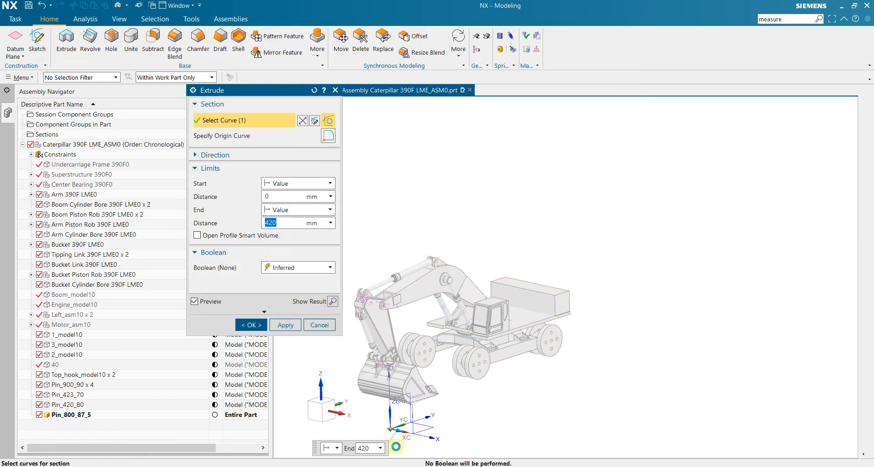
scroll(353, 299, "up", 2)
scroll(353, 299, "down", 4)
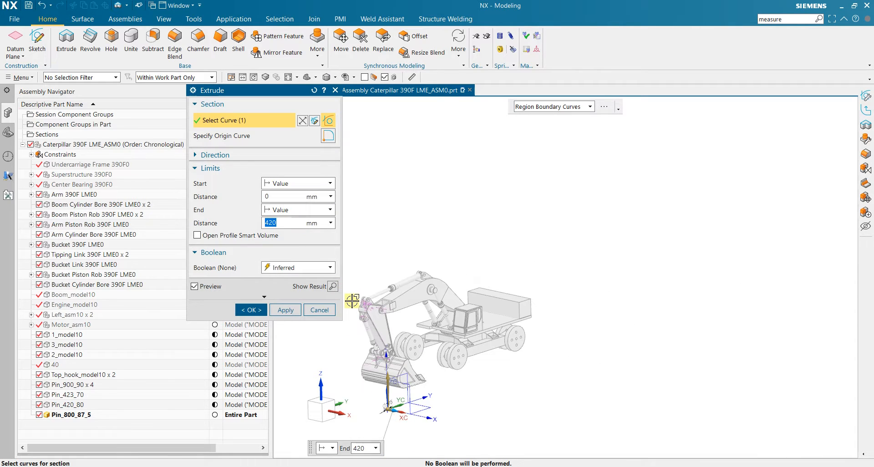
left_click(261, 313)
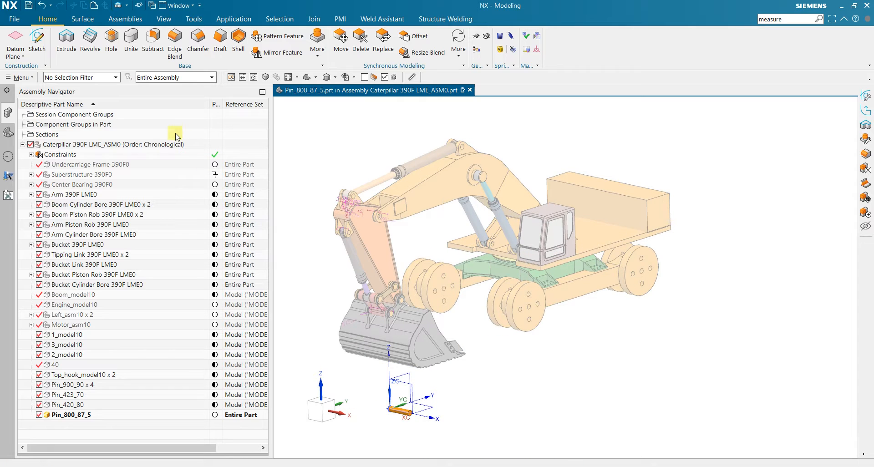
- Make the top-level Caterpillar 390F LME_ASM0 assembly the work part
double_click(61, 145)
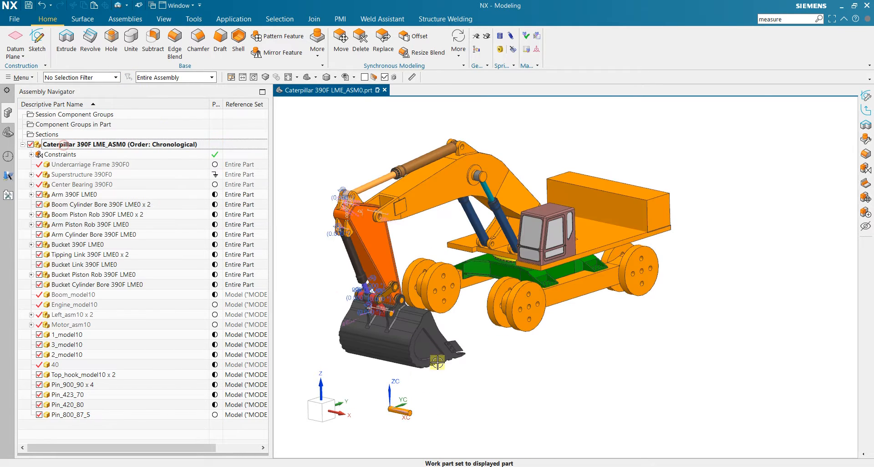
mouse_move(461, 389)
middle_mouse_down()
mouse_move(531, 372)
mouse_move(517, 336)
mouse_move(337, 204)
middle_mouse_up()
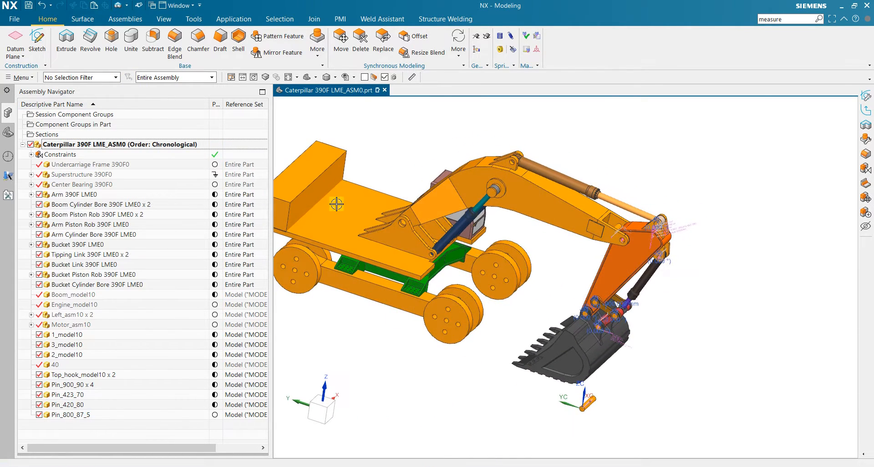
scroll(580, 388, "up", 4)
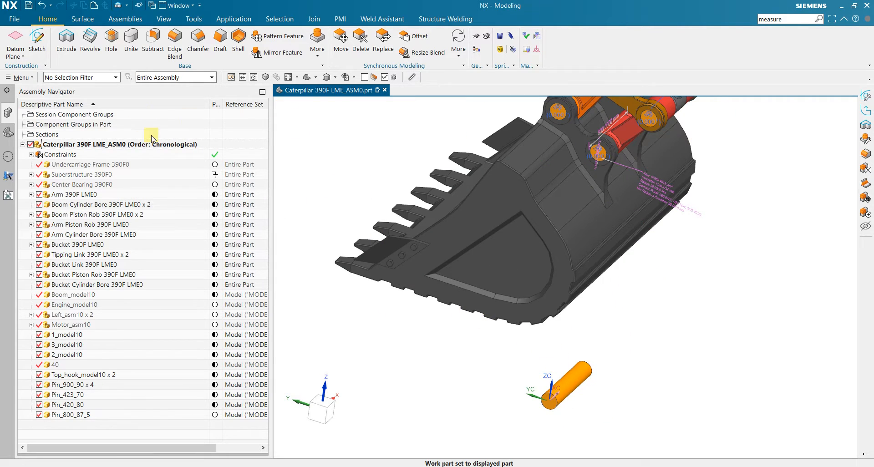
- Start a hinge joint with the end-face axis and edge centre of Pin_800_87_5 as its first axis
left_click(126, 19)
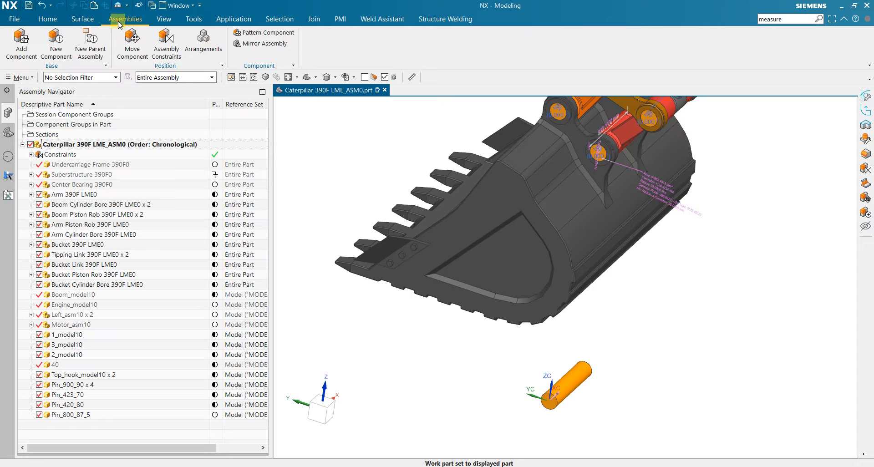
left_click(162, 51)
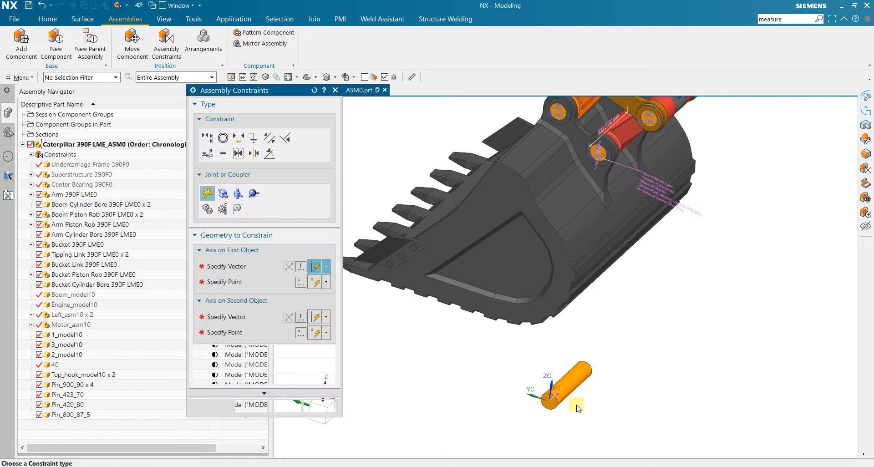
scroll(573, 402, "up", 3)
left_click(537, 390)
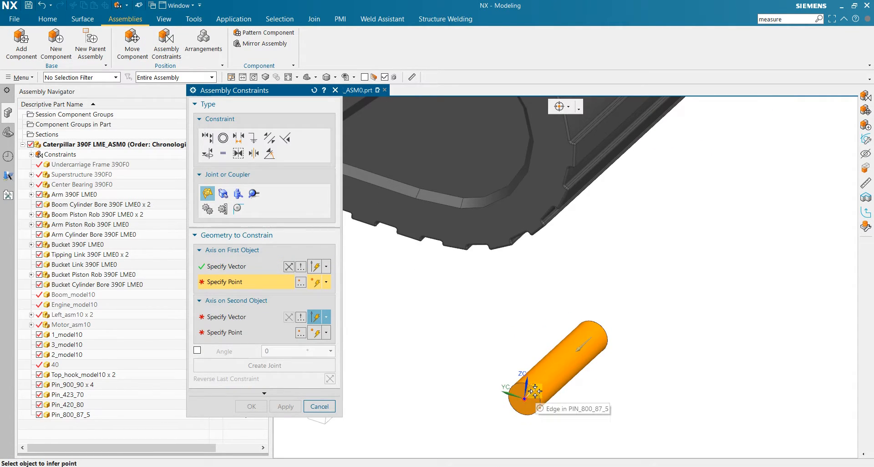
left_click(513, 400)
- Hinge the pin to the boom fork's bore using the bore's axis and outer edge centre, with the second axis vector reversed
scroll(572, 427, "down", 5)
scroll(533, 287, "up", 3)
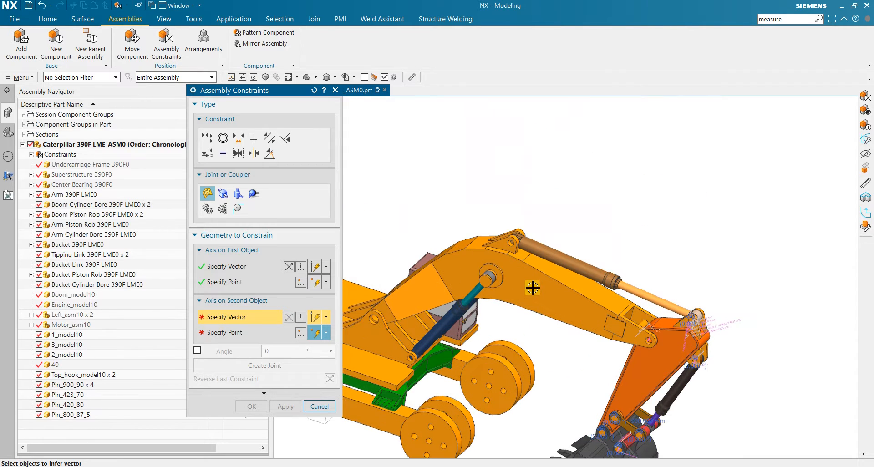
scroll(612, 334, "up", 4)
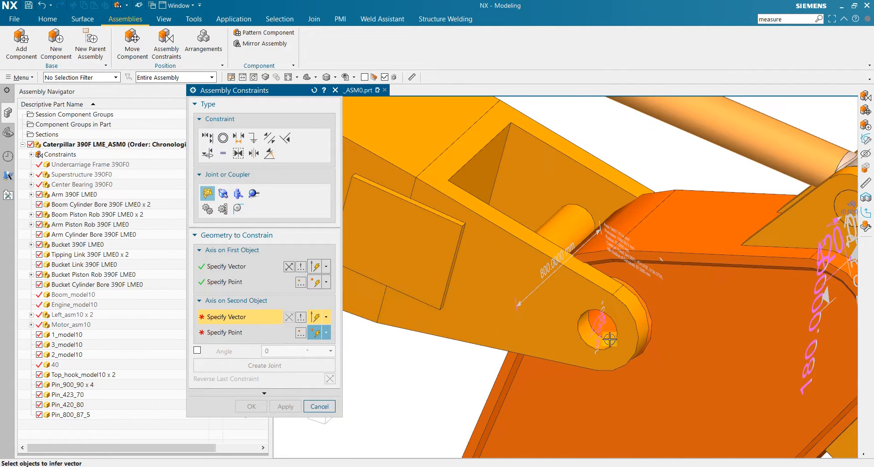
scroll(587, 325, "up", 3)
left_click(586, 324)
left_click(572, 323)
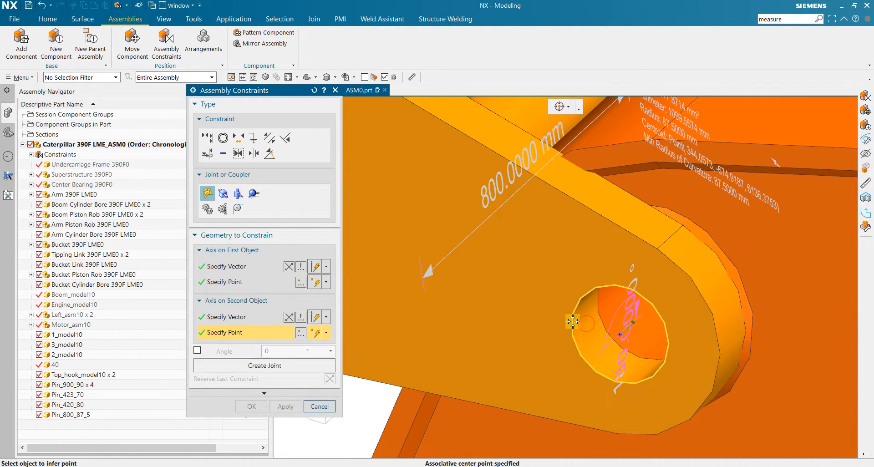
scroll(572, 326, "down", 5)
scroll(571, 327, "down", 10)
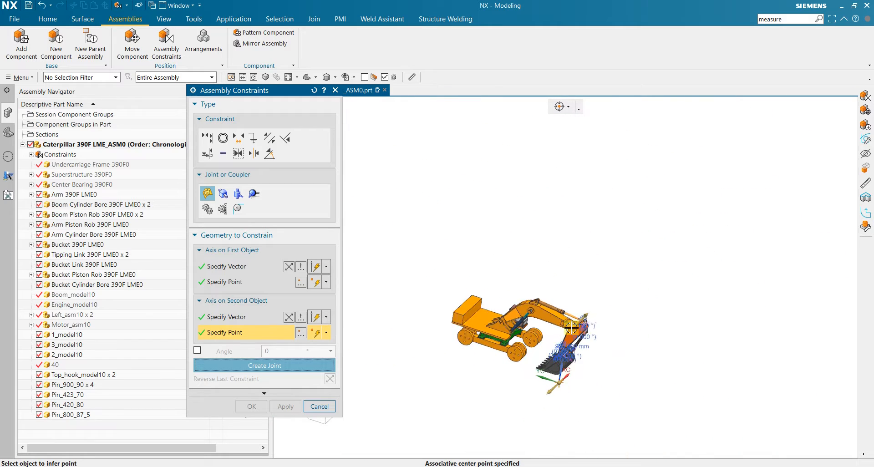
left_click(287, 317)
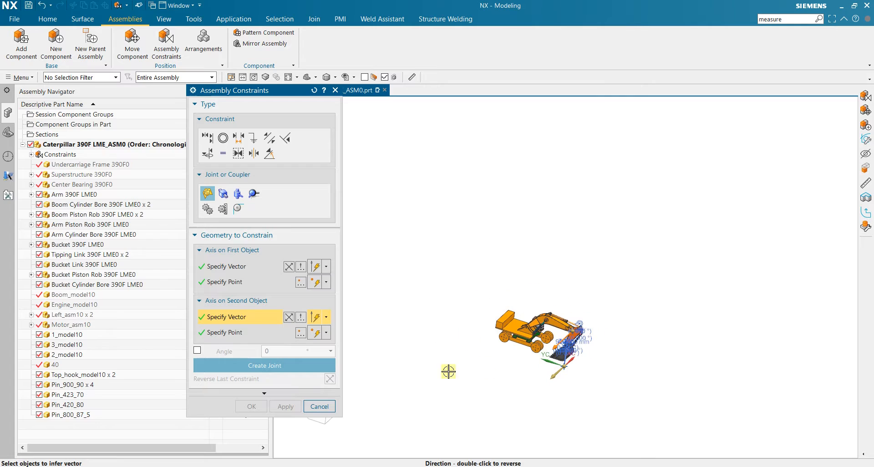
left_click(286, 365)
left_click(276, 404)
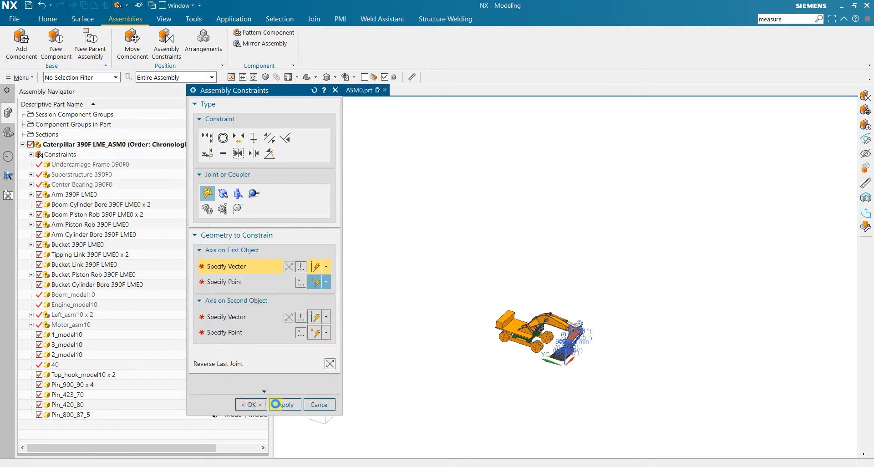
key("Escape")
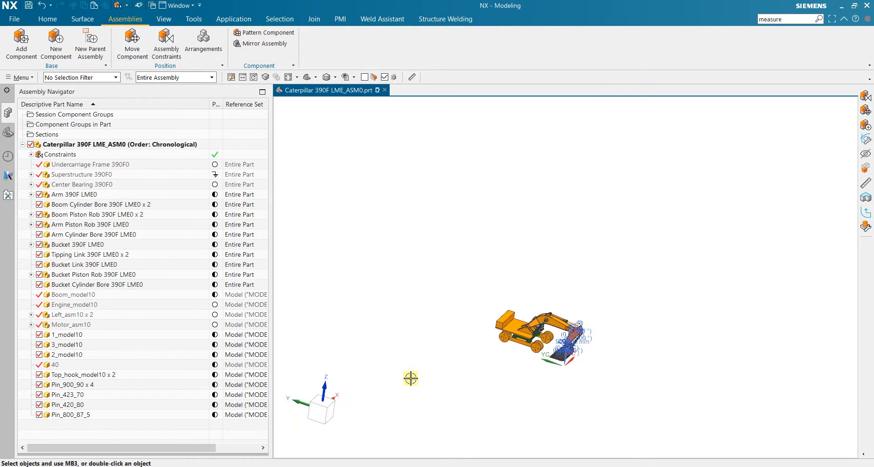
- Examine how the boom piston rod's clevis fits between the flanges of 3_model10 on the boom's side
scroll(550, 333, "up", 9)
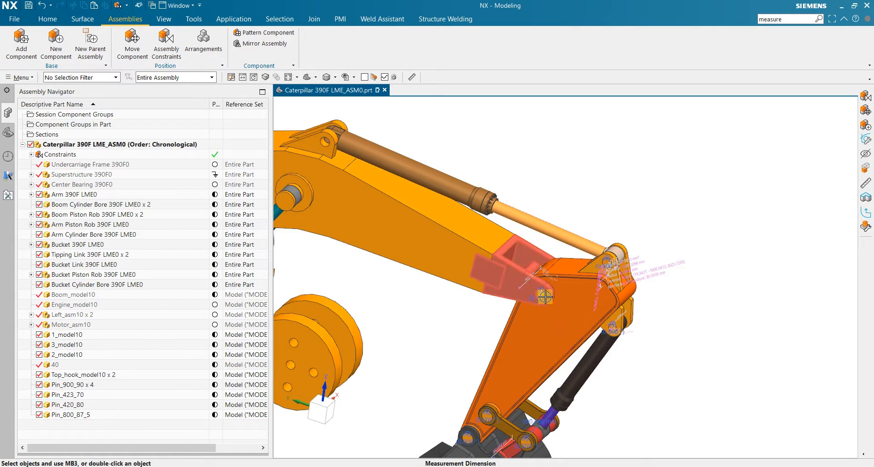
middle_click_drag(461, 306, 491, 326)
scroll(469, 250, "up", 8)
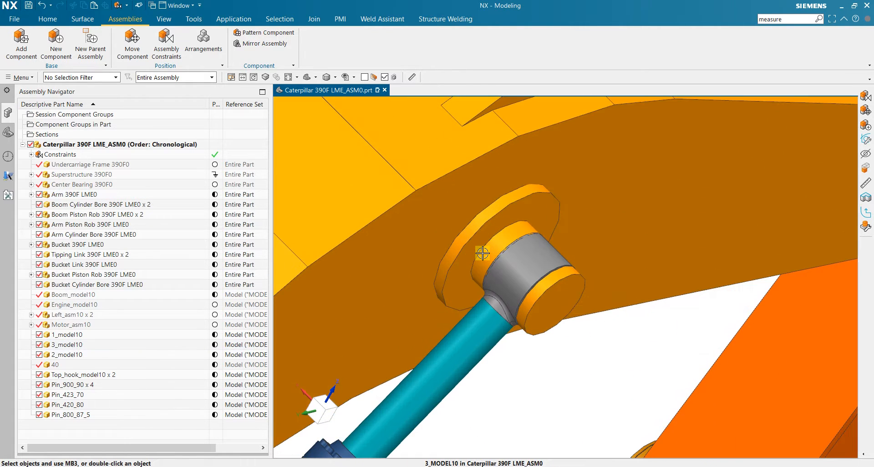
left_click(513, 260)
scroll(521, 271, "up", 6)
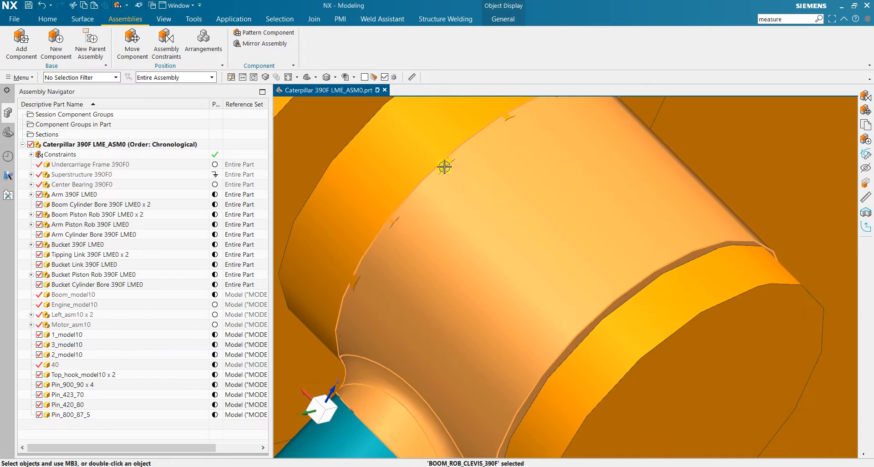
scroll(433, 177, "down", 5)
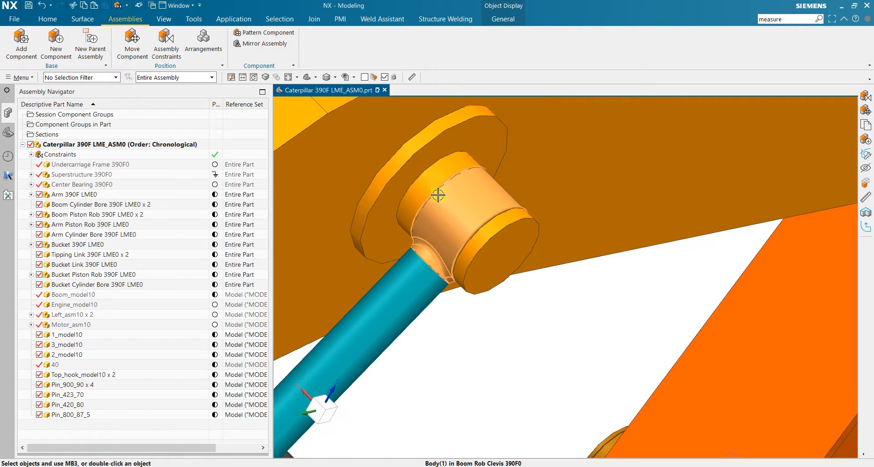
scroll(443, 203, "up", 6)
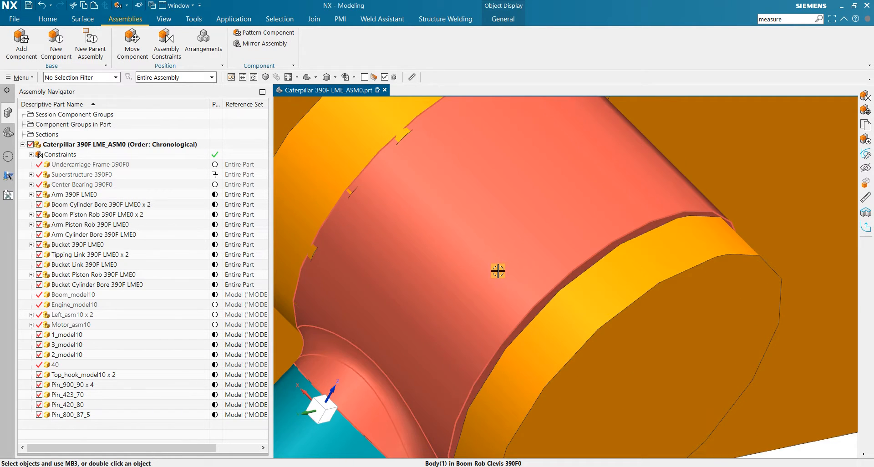
scroll(501, 271, "down", 8)
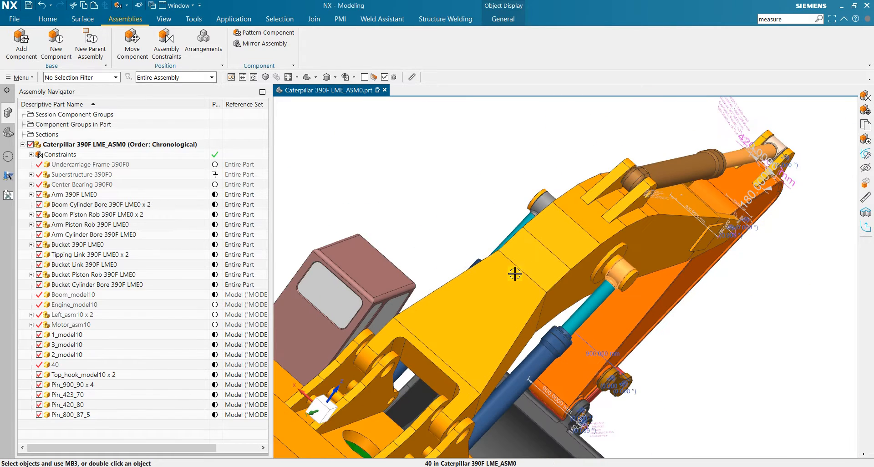
scroll(628, 260, "up", 8)
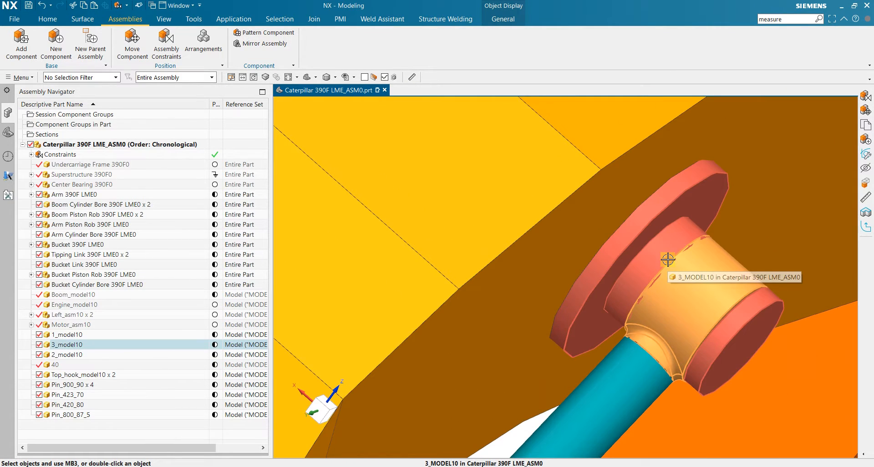
- Make 3_model10 the work part and check which features in its model history form the outer flange
double_click(86, 345)
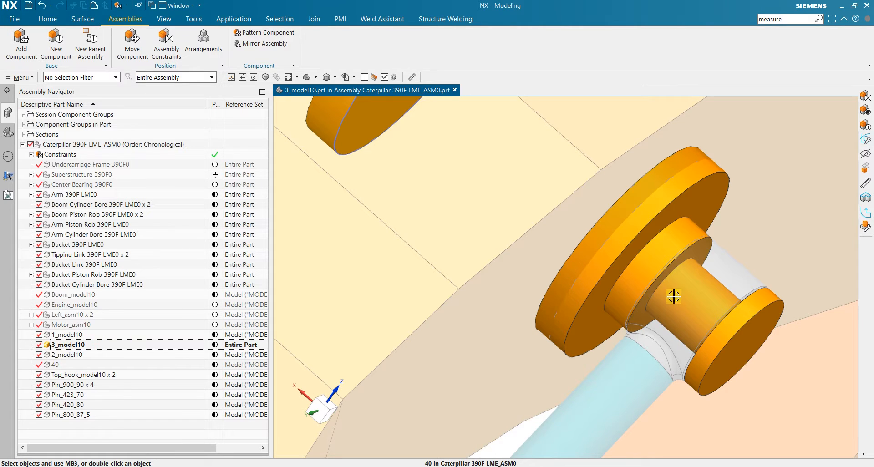
left_click(8, 133)
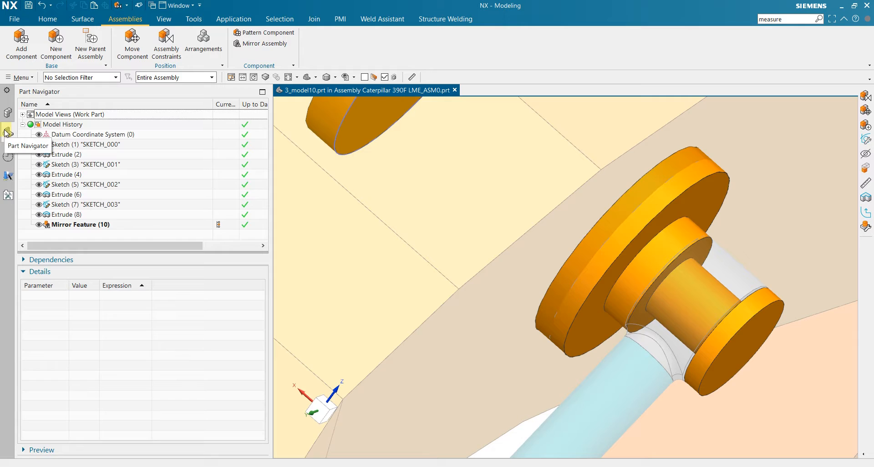
left_click(100, 215)
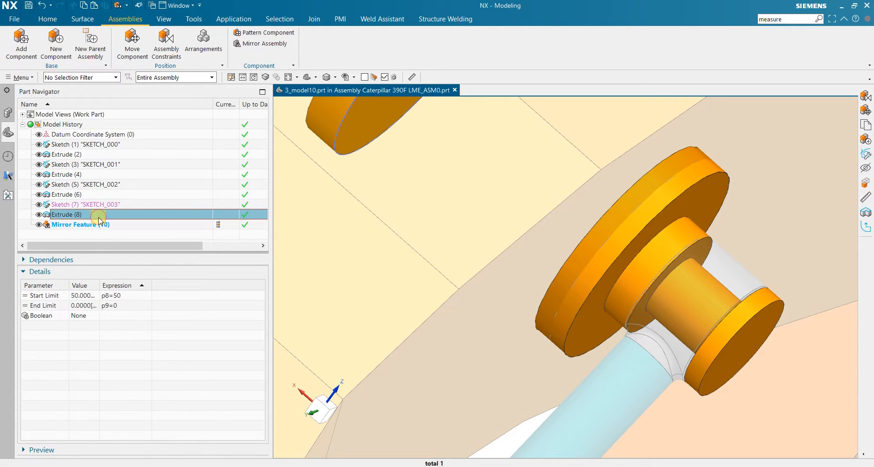
left_click(703, 309)
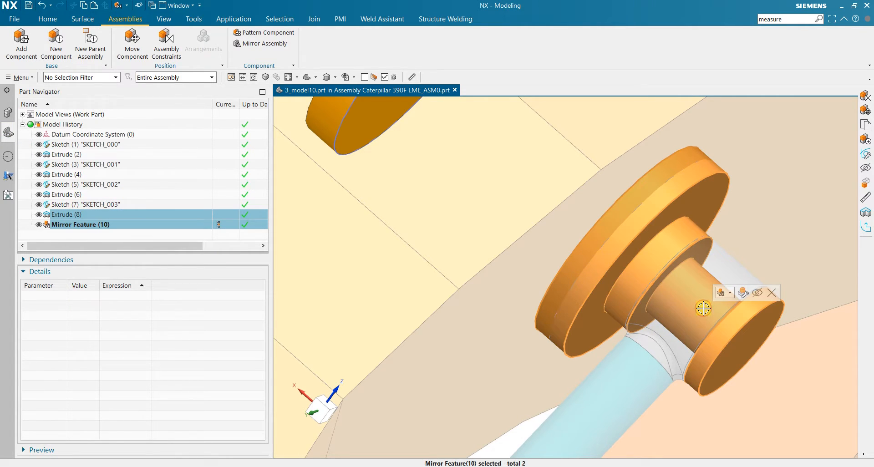
left_click(84, 205)
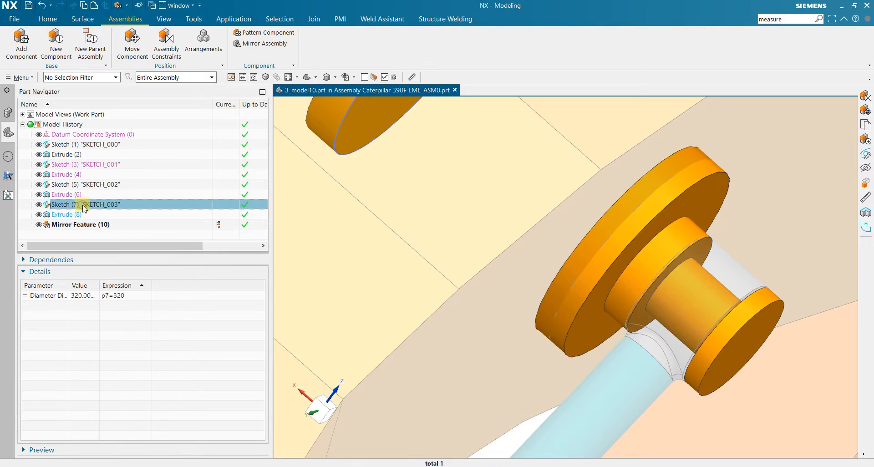
left_click(73, 216)
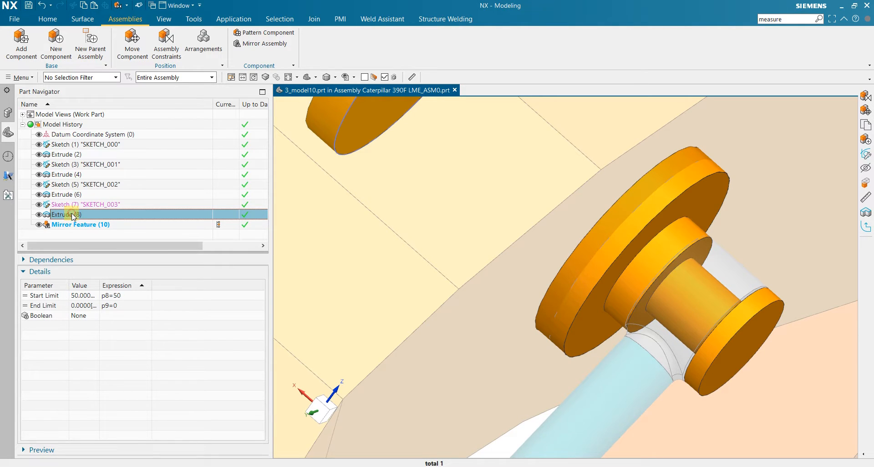
double_click(73, 216)
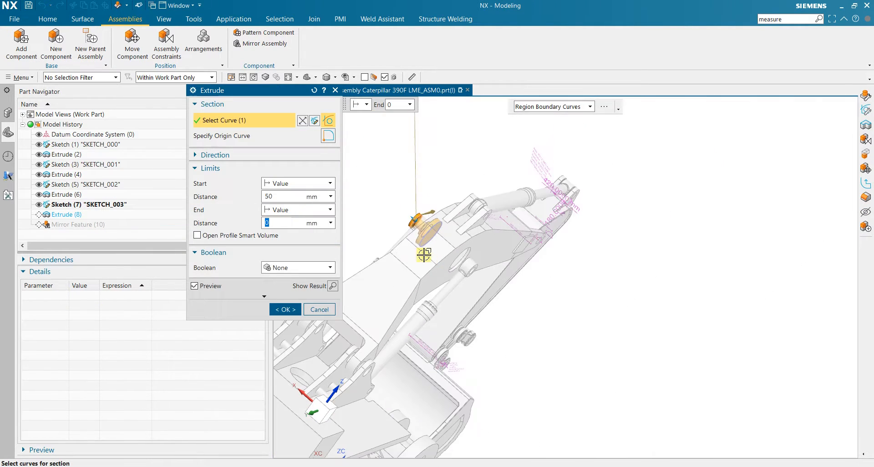
scroll(424, 255, "up", 5)
middle_click_drag(410, 214, 461, 269)
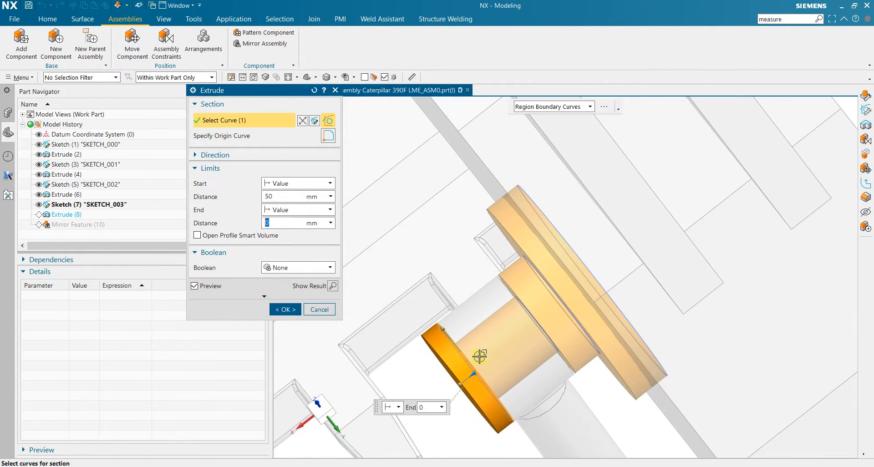
scroll(479, 356, "up", 2)
middle_click_drag(479, 335, 472, 320)
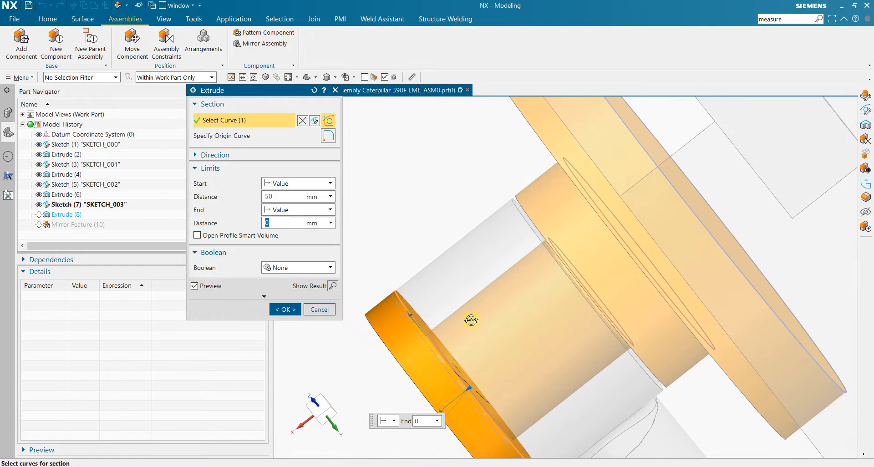
key("F8")
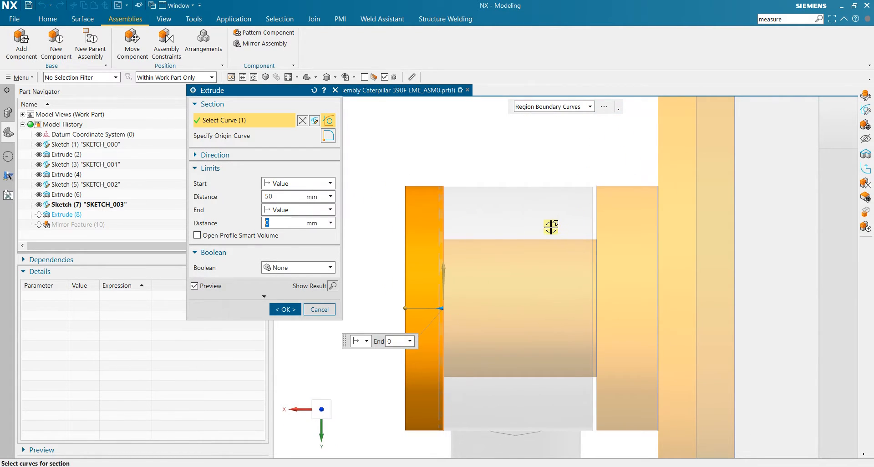
double_click(282, 197)
type("55")
key("Tab")
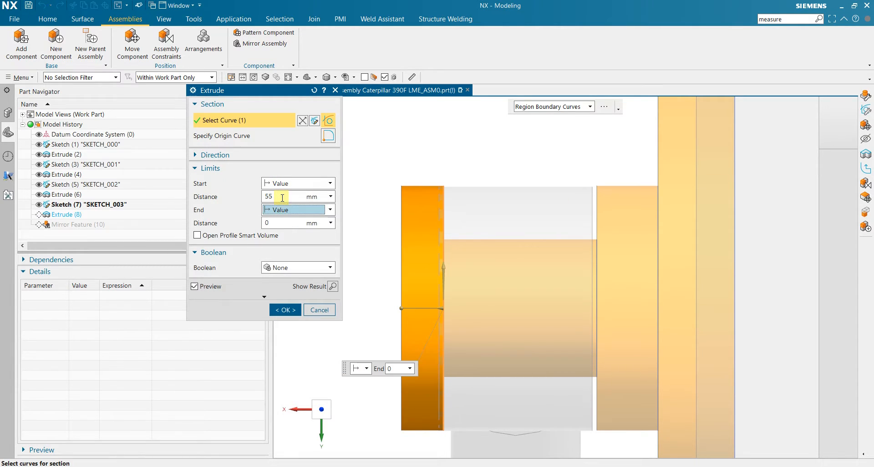
left_click(319, 310)
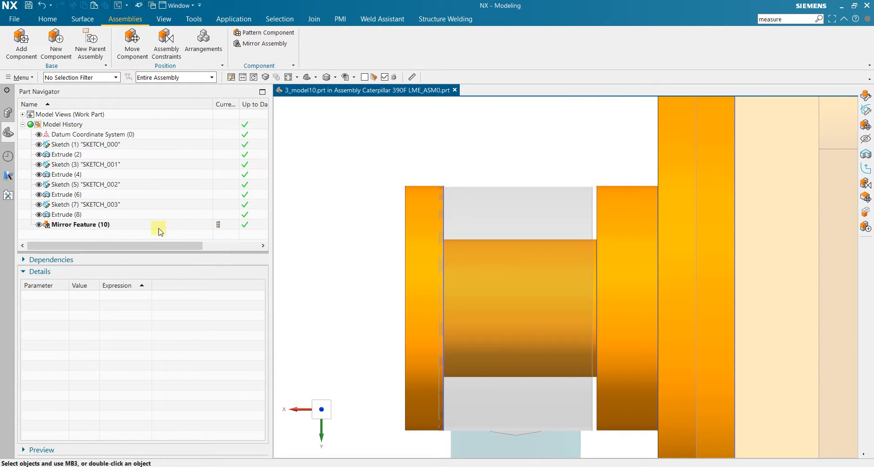
- Edit Extrude (6), the cylindrical boss between the flanges of 3_model10, and set its start distance to 212 mm
left_click(83, 201)
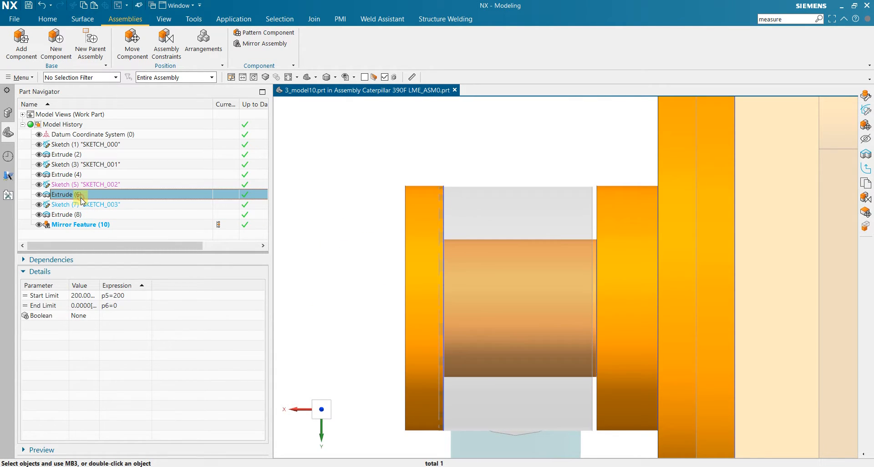
double_click(83, 202)
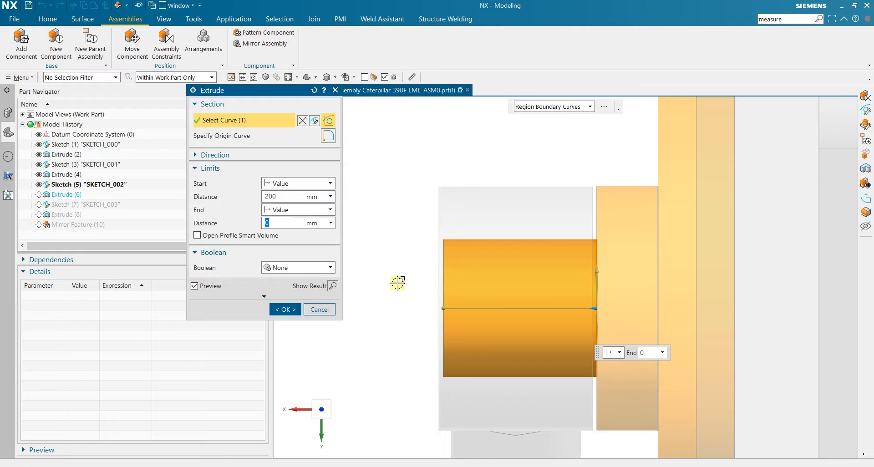
left_click(288, 196)
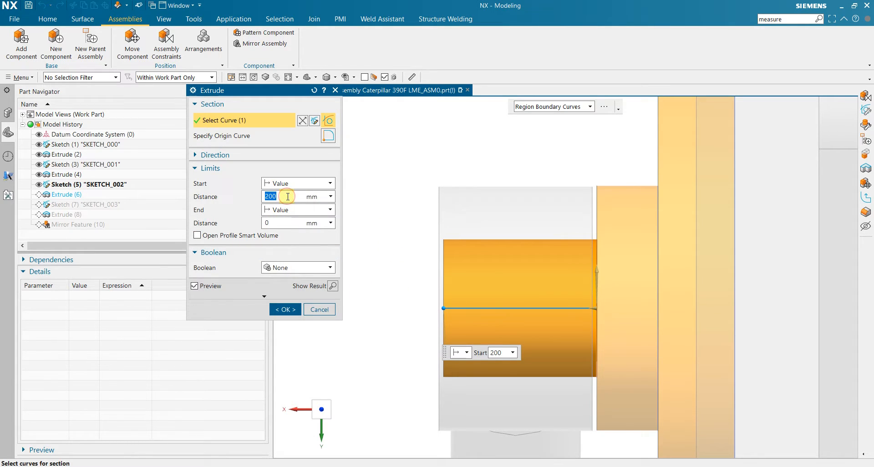
key("Tab")
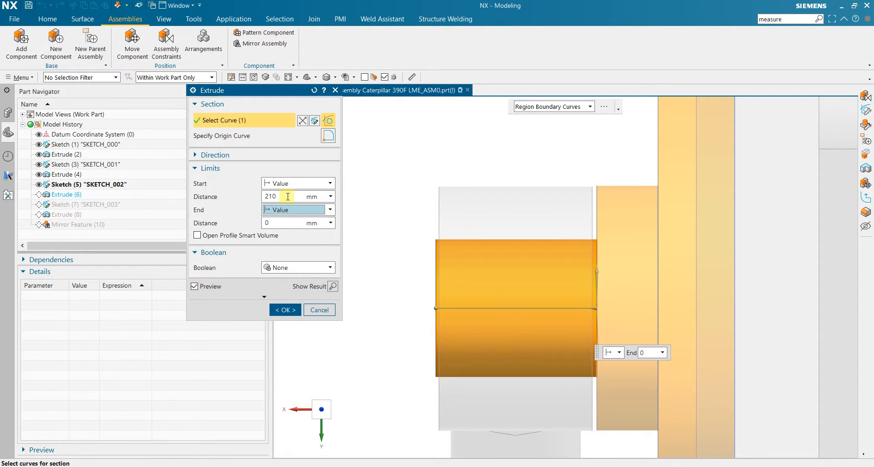
scroll(508, 245, "up", 2)
scroll(461, 242, "up", 2)
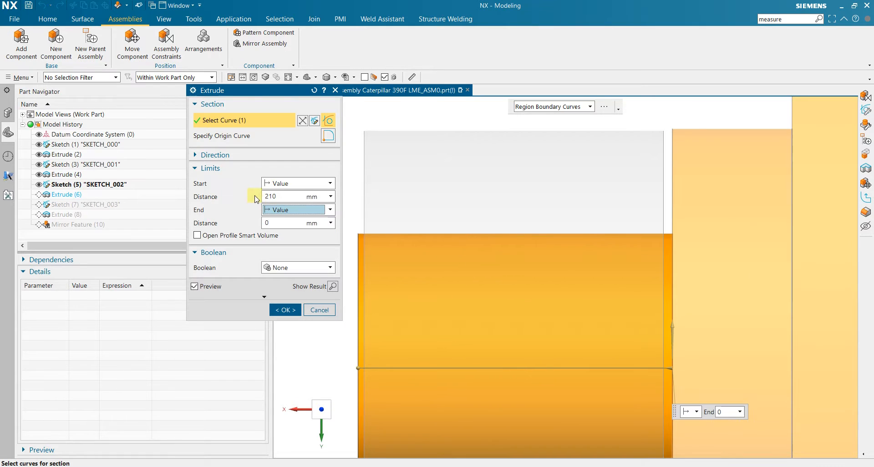
left_click(277, 197)
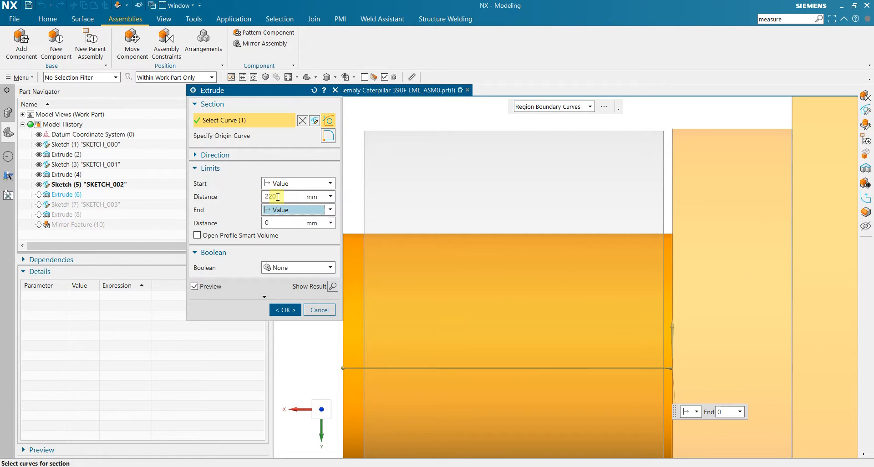
type("5")
key("Tab")
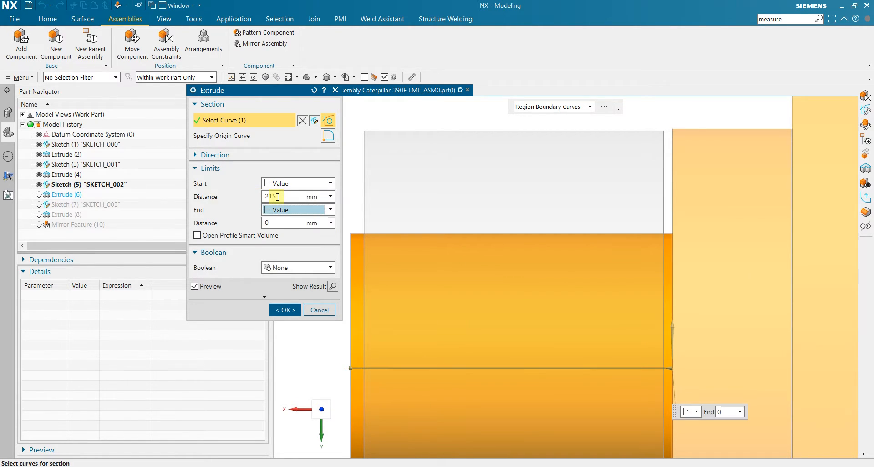
left_click(297, 197)
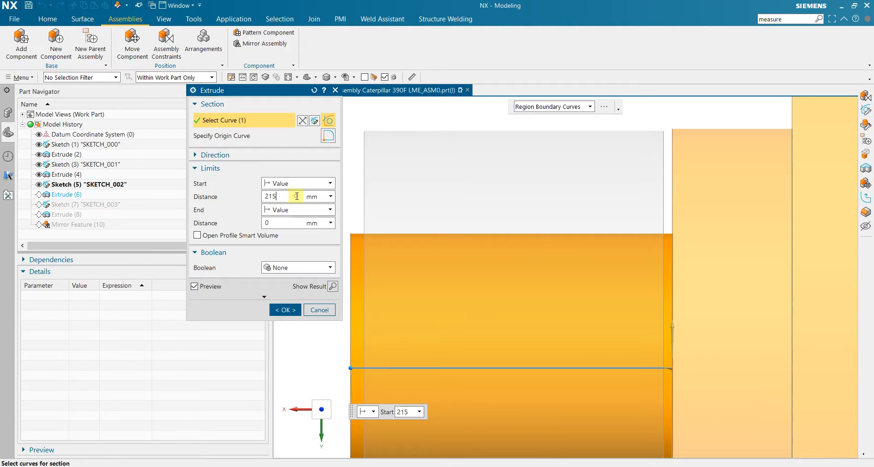
key("BackSpace")
type("2")
key("Tab")
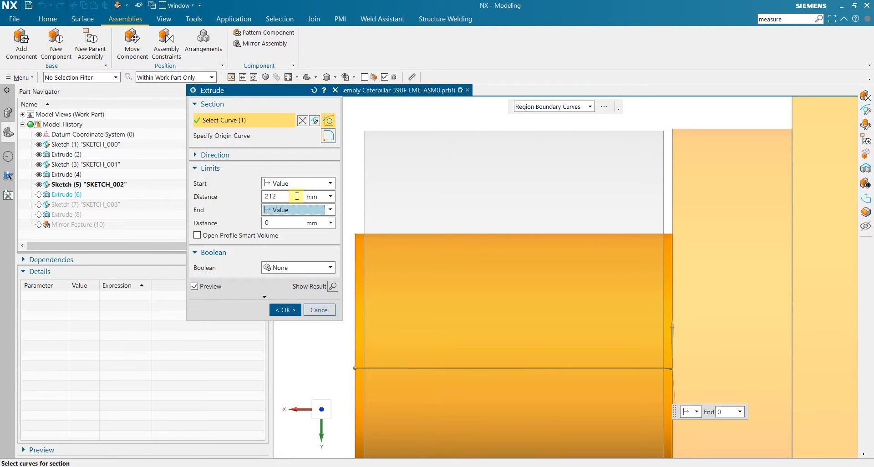
scroll(531, 265, "down", 4)
left_click(285, 309)
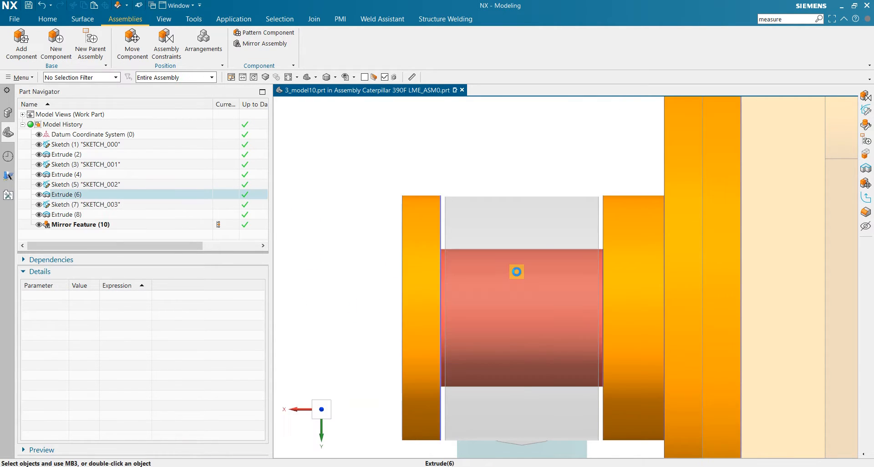
- Examine how both boom piston rod clevises sit between the flanges of 3_model10 on either side of the boom
scroll(517, 272, "down", 8)
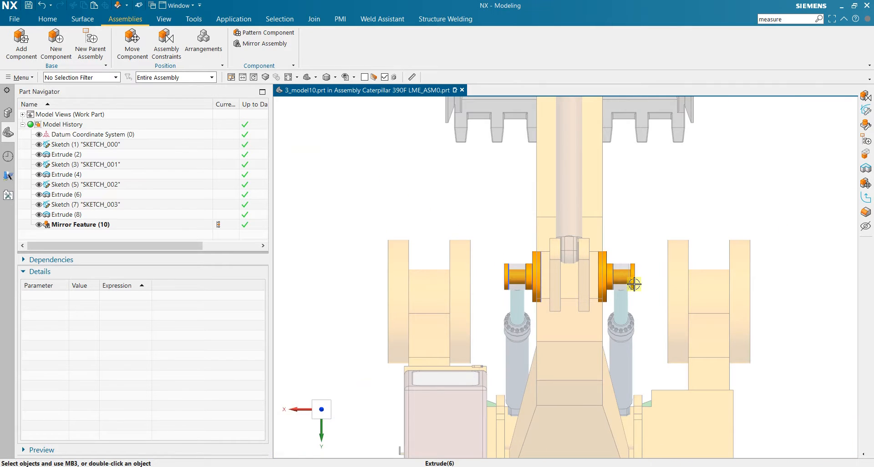
scroll(621, 274, "up", 5)
scroll(620, 272, "down", 2)
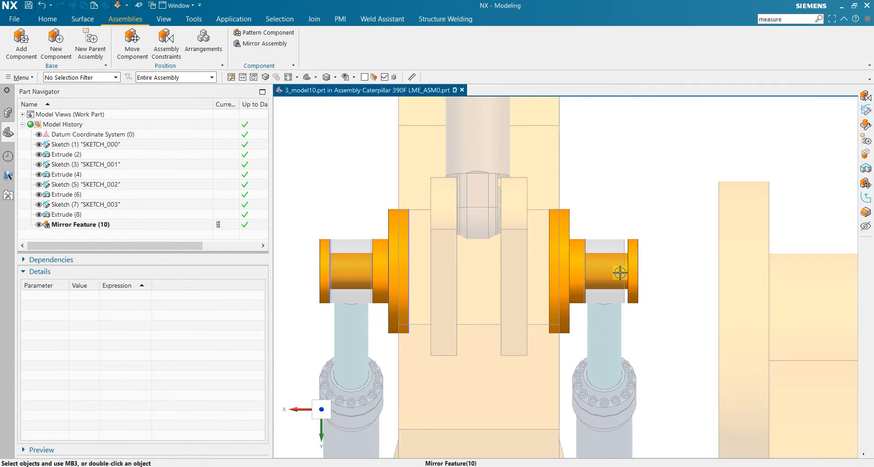
scroll(547, 293, "up", 3)
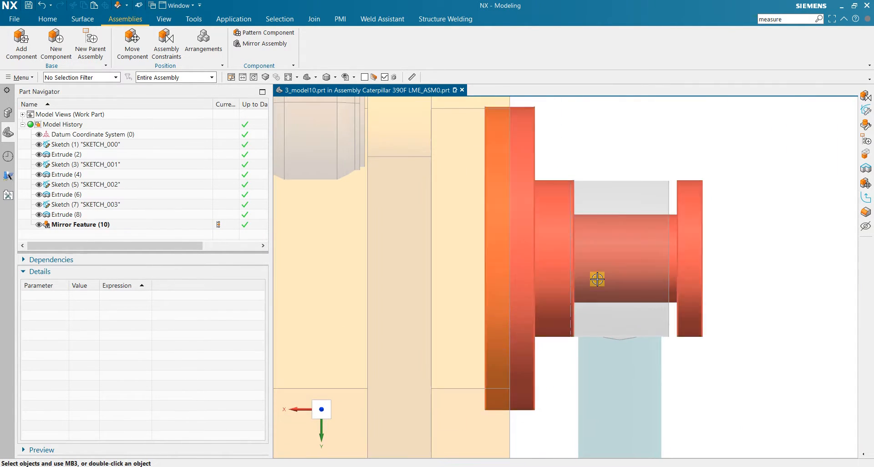
scroll(591, 279, "down", 4)
scroll(418, 279, "up", 1)
scroll(387, 269, "up", 4)
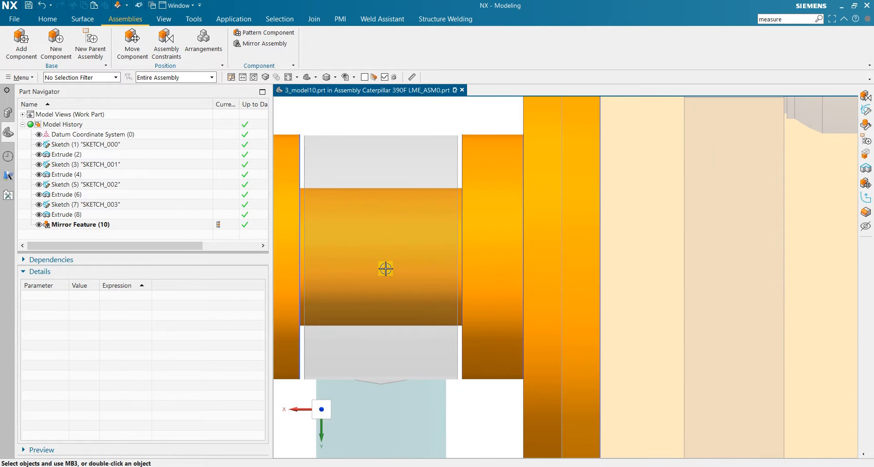
scroll(387, 269, "down", 3)
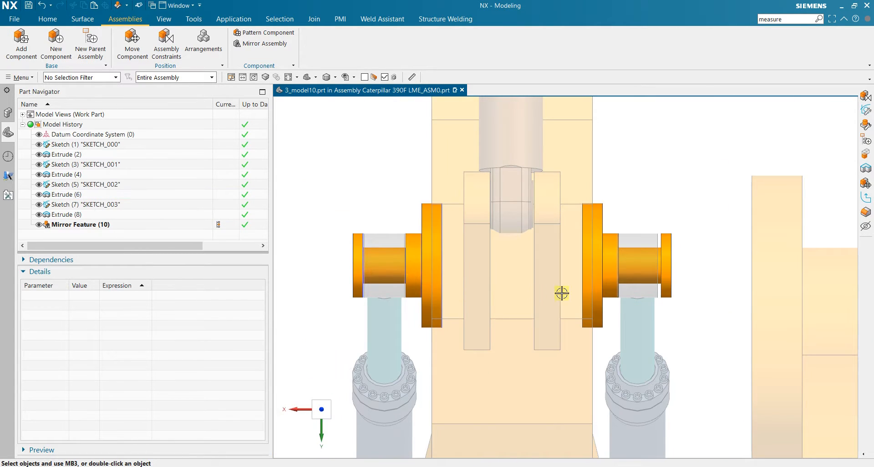
scroll(596, 291, "up", 3)
scroll(670, 264, "up", 4)
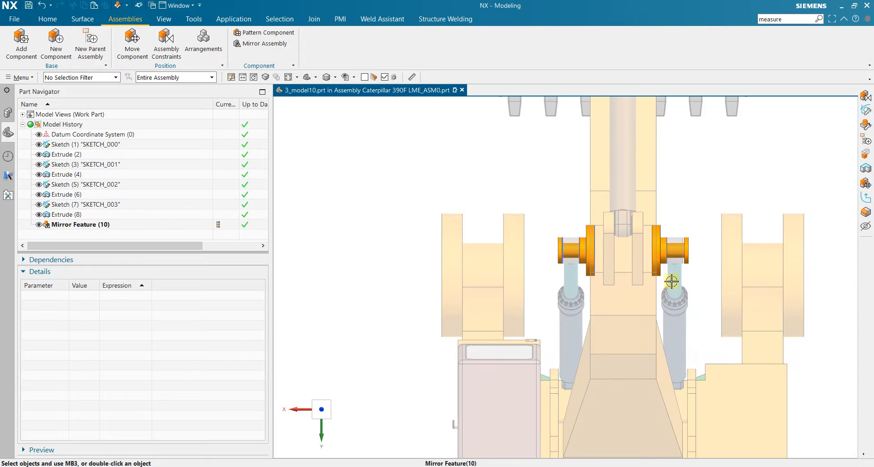
scroll(688, 376, "down", 3)
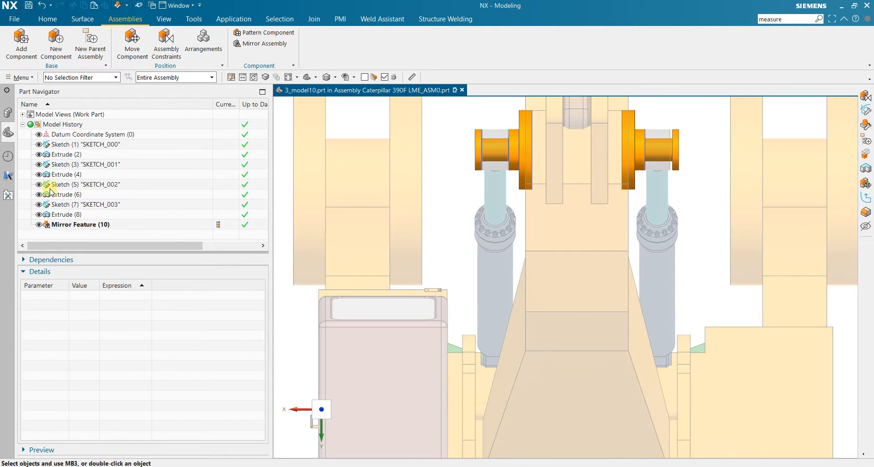
- Make the top-level assembly Caterpillar 390F LME_ASM0 the work part and view the boom cylinder mount at an angle
left_click(9, 114)
double_click(79, 147)
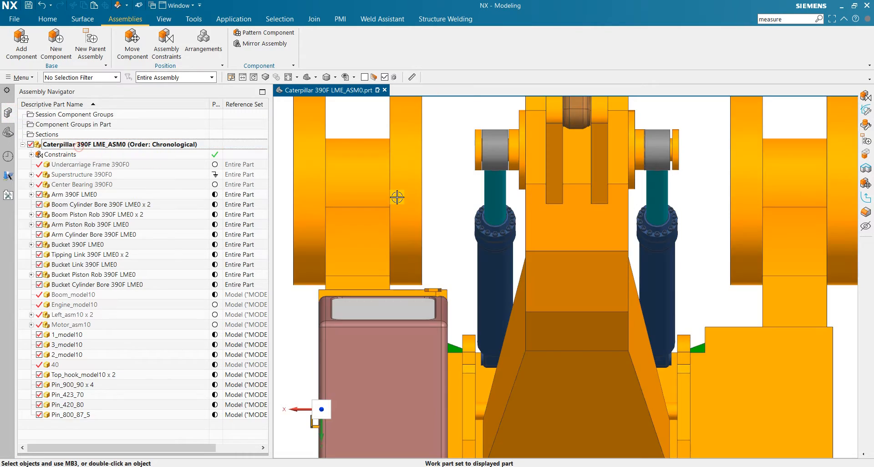
middle_click_drag(693, 249, 626, 242)
scroll(626, 241, "down", 3)
scroll(623, 185, "up", 6)
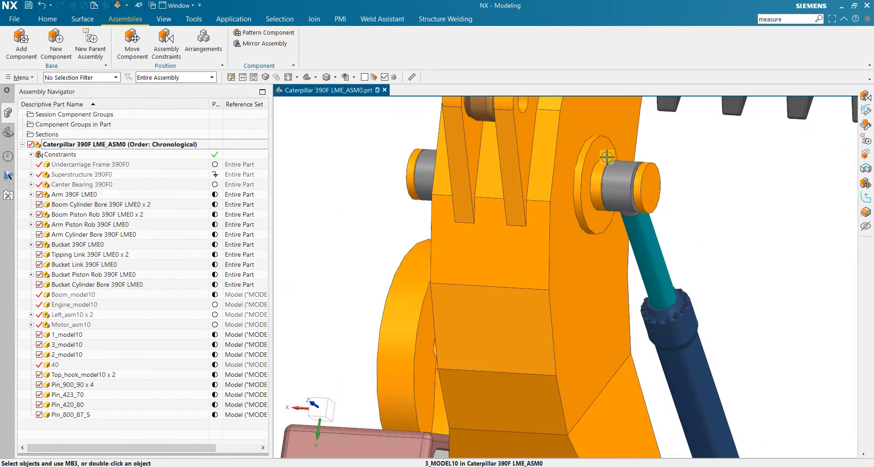
left_click(623, 186)
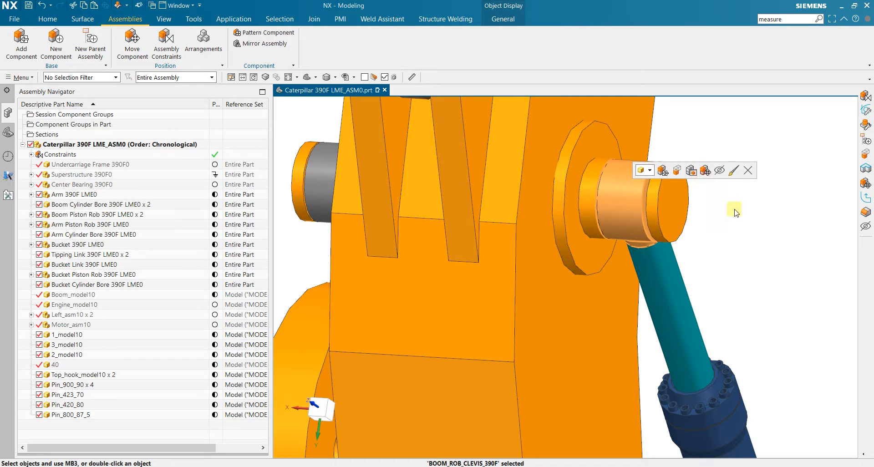
left_click(706, 170)
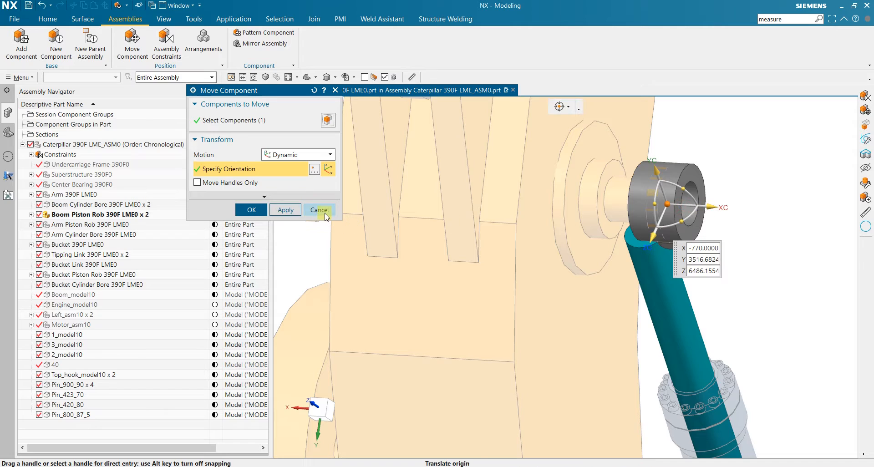
left_click(324, 211)
left_click(500, 255)
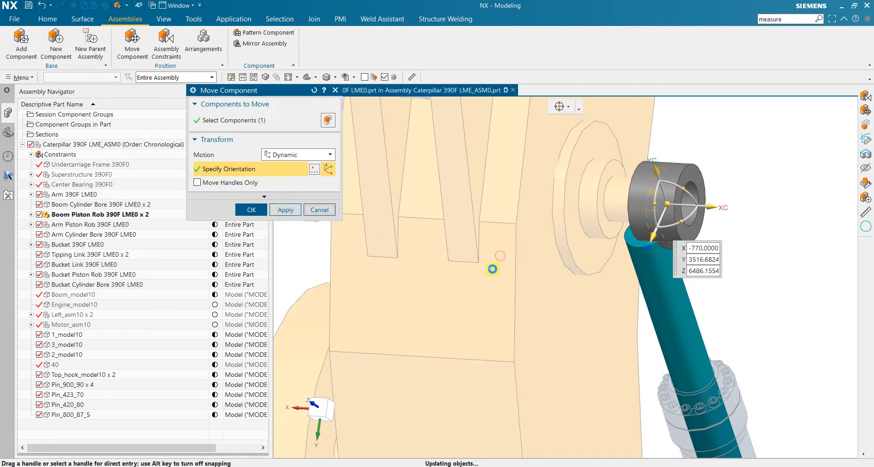
middle_click(597, 257)
scroll(597, 255, "down", 5)
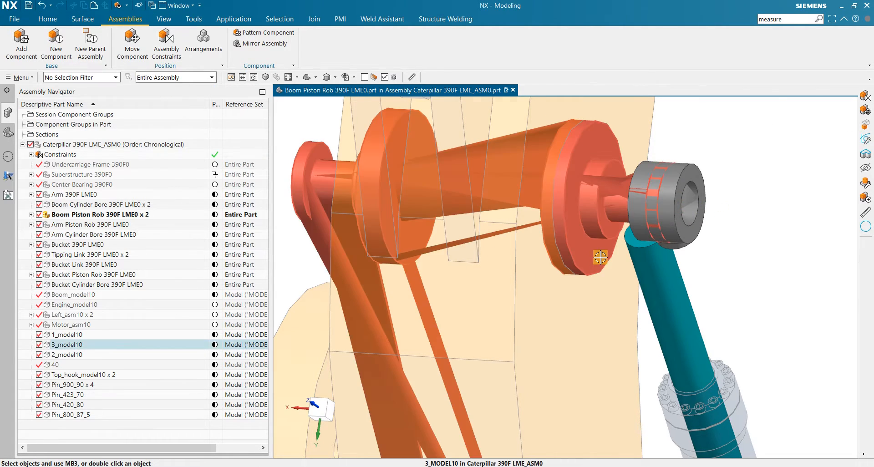
scroll(651, 264, "up", 5)
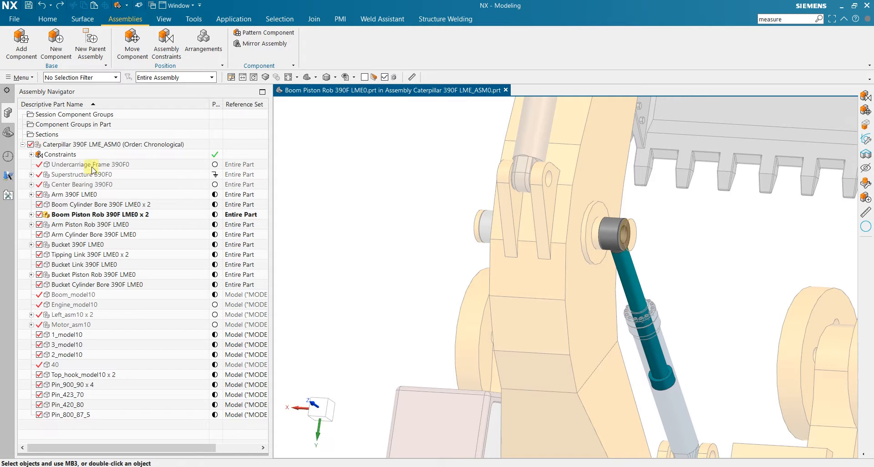
double_click(88, 145)
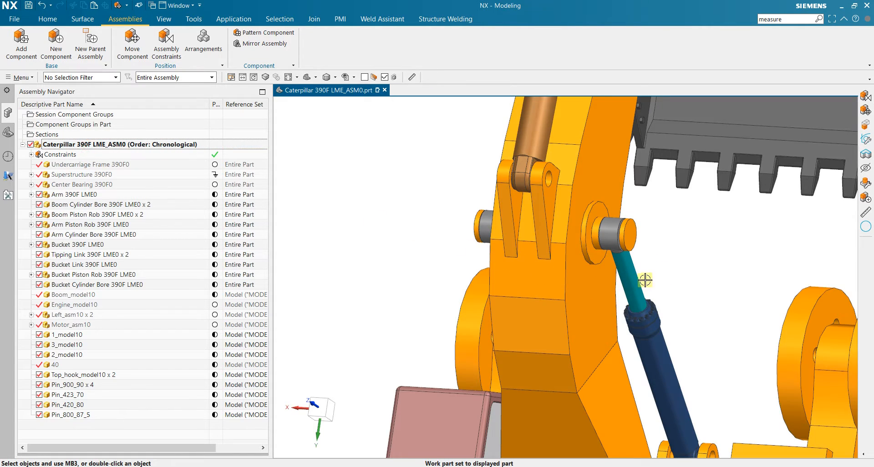
- Check which boom cylinder parts in the model belong to the packed Boom Piston Rob 390F LME0 component
left_click(645, 281)
left_click(132, 215)
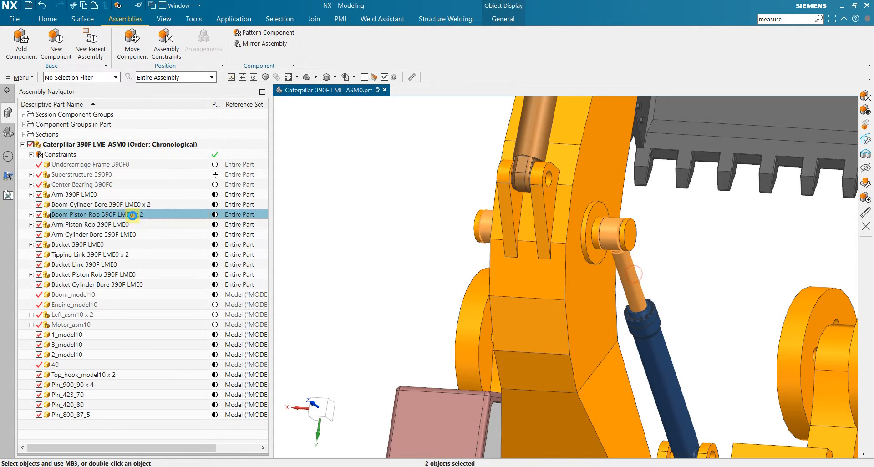
key("Escape")
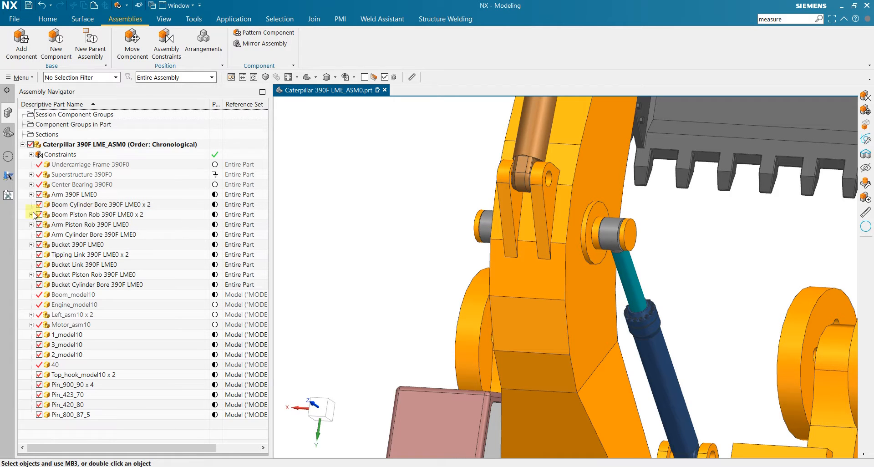
left_click(71, 214)
scroll(533, 263, "down", 2)
scroll(618, 291, "up", 2)
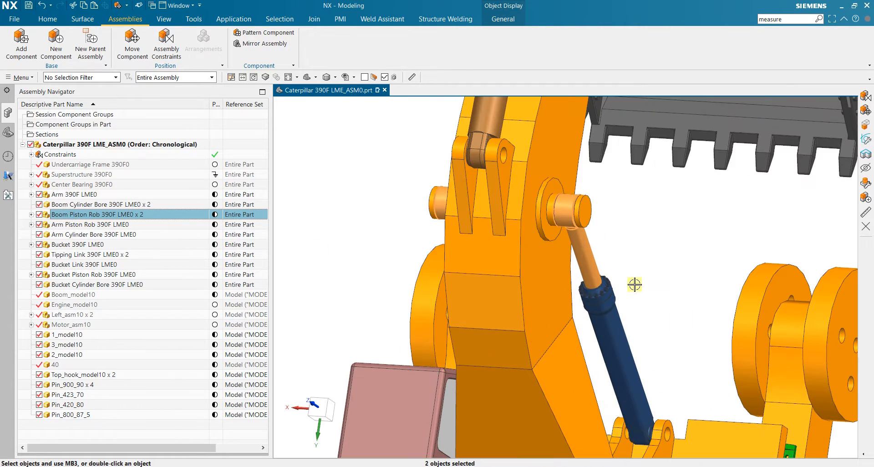
mouse_move(641, 275)
middle_mouse_down()
mouse_move(650, 263)
mouse_move(609, 256)
mouse_move(642, 262)
mouse_move(638, 272)
middle_mouse_up()
key("Escape")
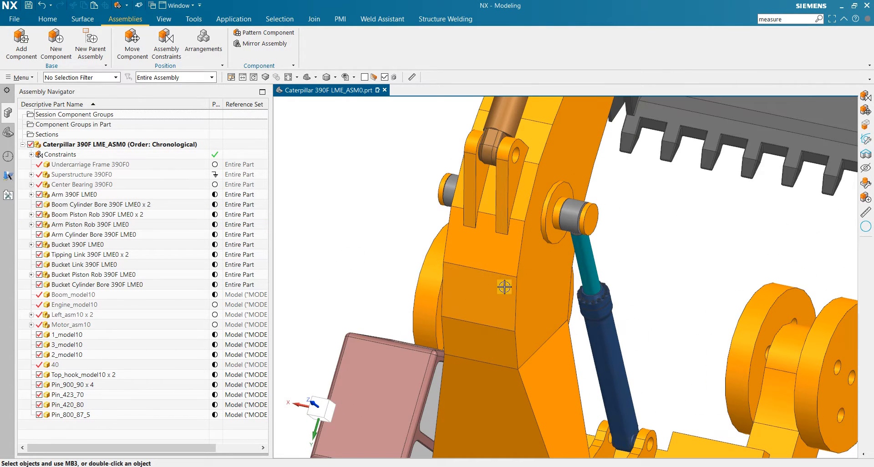
- Expand the Boom Piston Rob 390F LME0 subassembly and highlight Boom Rob Clevis 390F0 to inspect it in the model
left_click(31, 214)
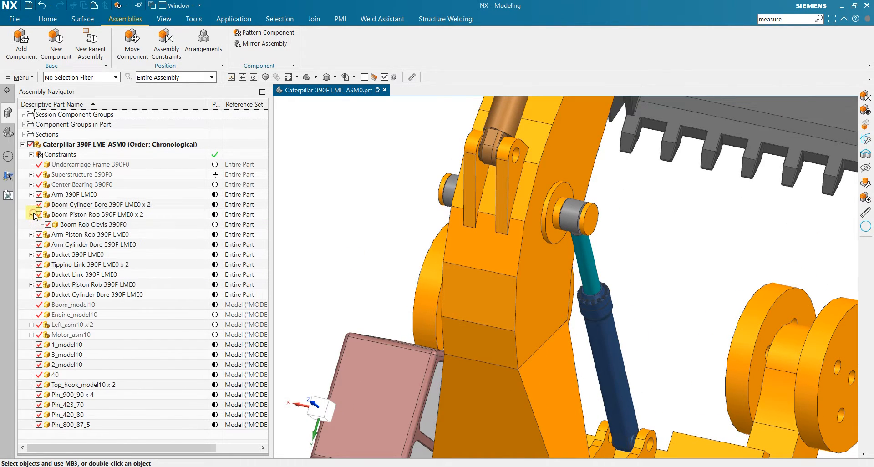
left_click(132, 225)
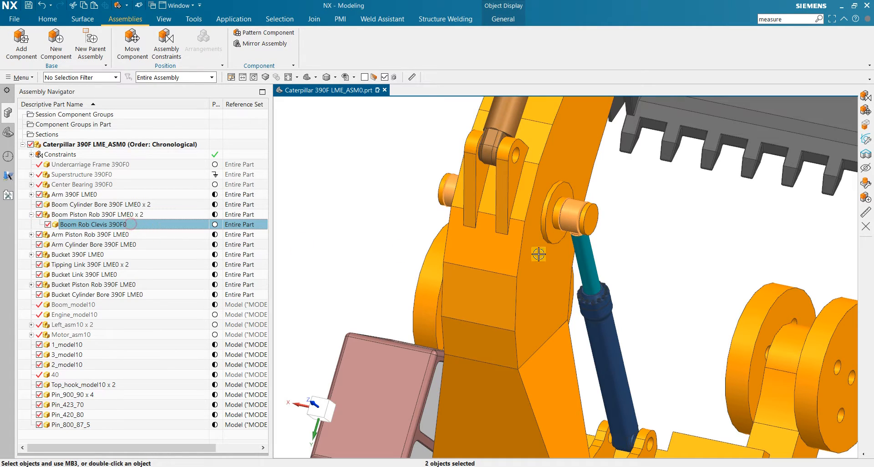
middle_click_drag(538, 254, 477, 302)
scroll(416, 251, "up", 5)
scroll(416, 252, "up", 4)
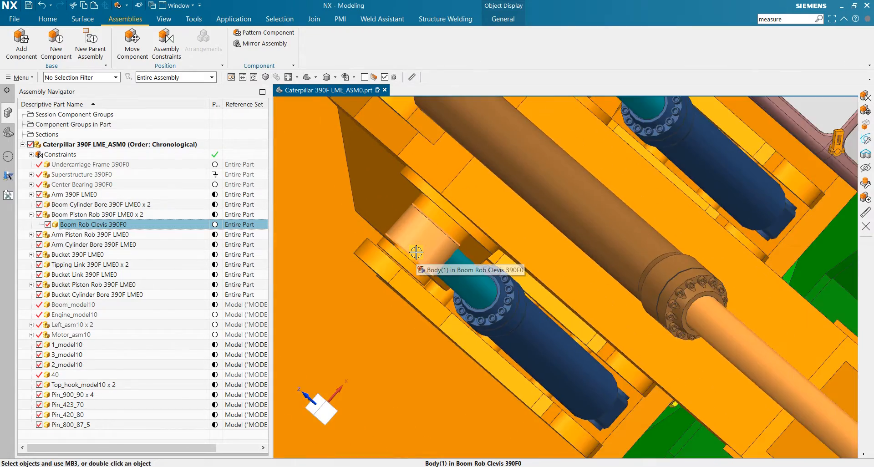
scroll(416, 235, "down", 8)
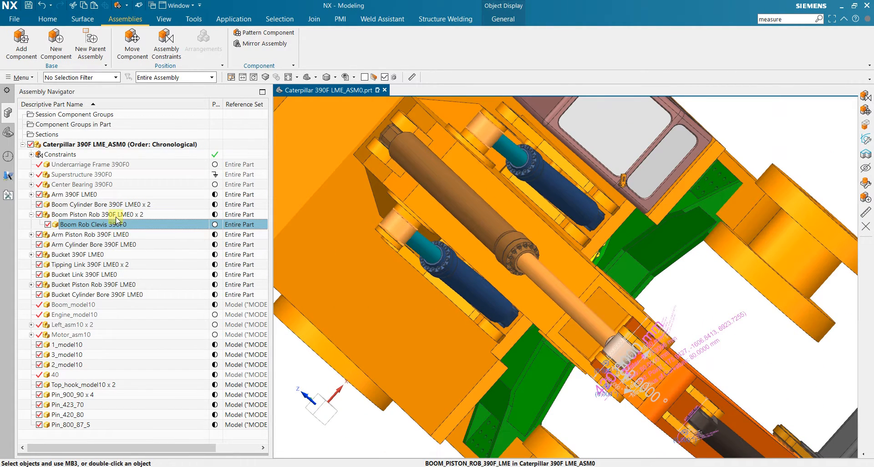
- Unpack the Boom Piston Rob 390F LME0 x 2 component into separate entries
left_click(124, 217)
scroll(389, 255, "down", 1)
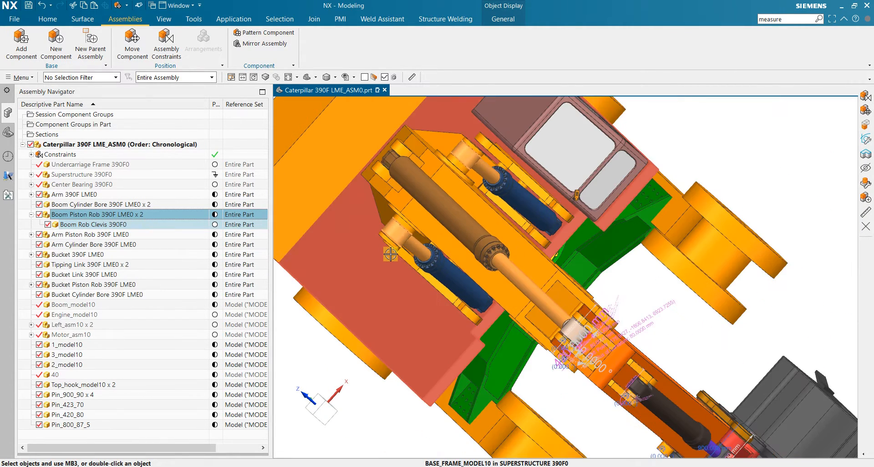
middle_click_drag(389, 255, 529, 282)
right_click(118, 218)
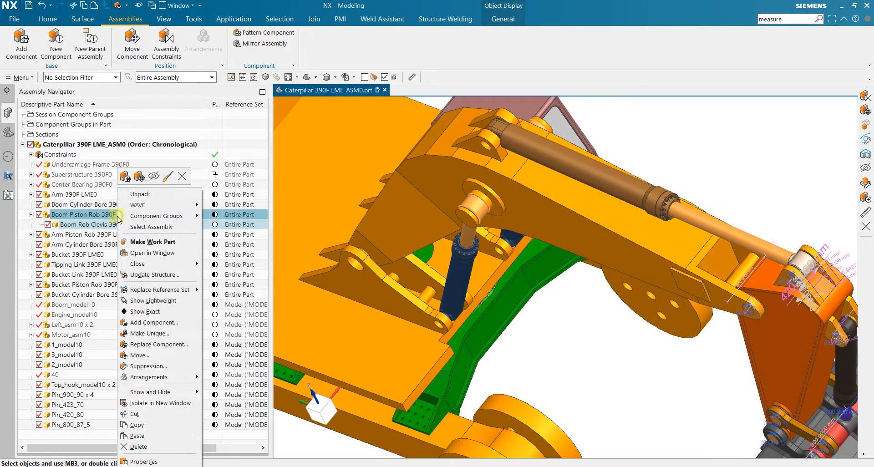
left_click(144, 196)
- Identify each unpacked boom piston rod, expand the collapsed one, and examine how its Boom Rob Clevis 390F0 sits on the boom mount
left_click(141, 226)
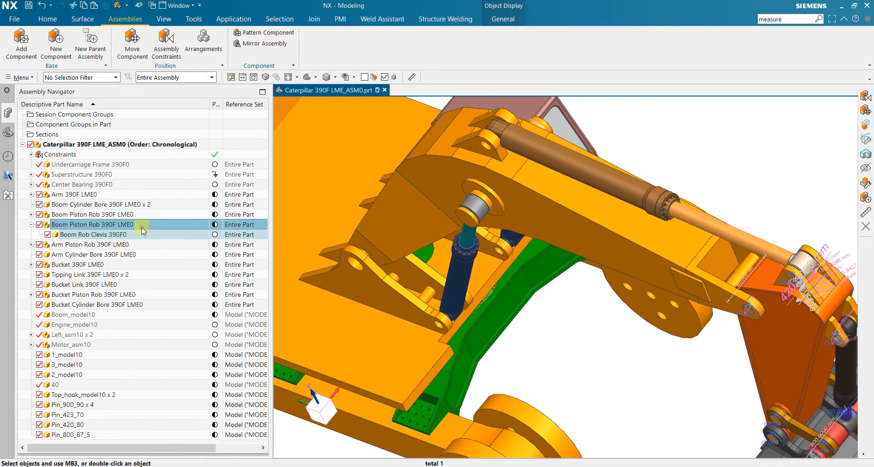
left_click(135, 215)
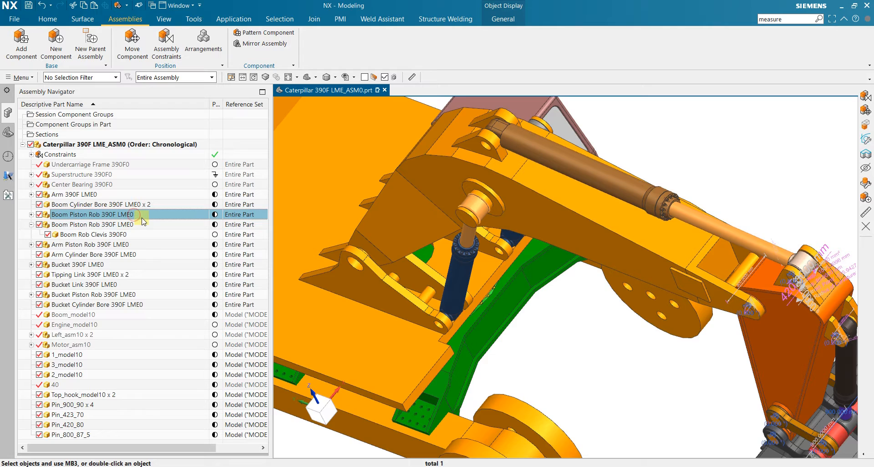
left_click(31, 215)
left_click(64, 226)
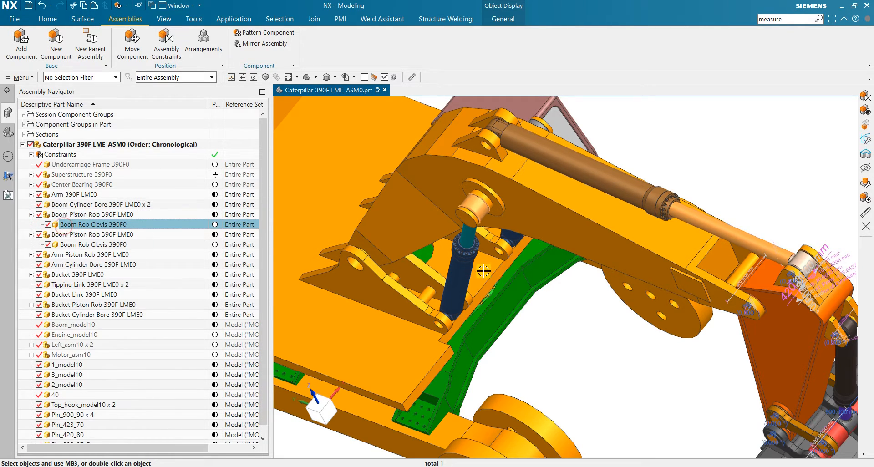
middle_click_drag(559, 305, 579, 305)
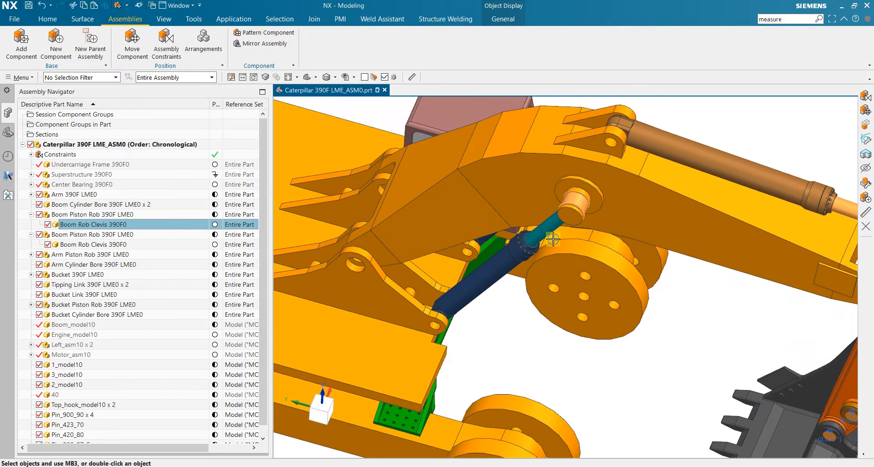
middle_click_drag(679, 331, 701, 324)
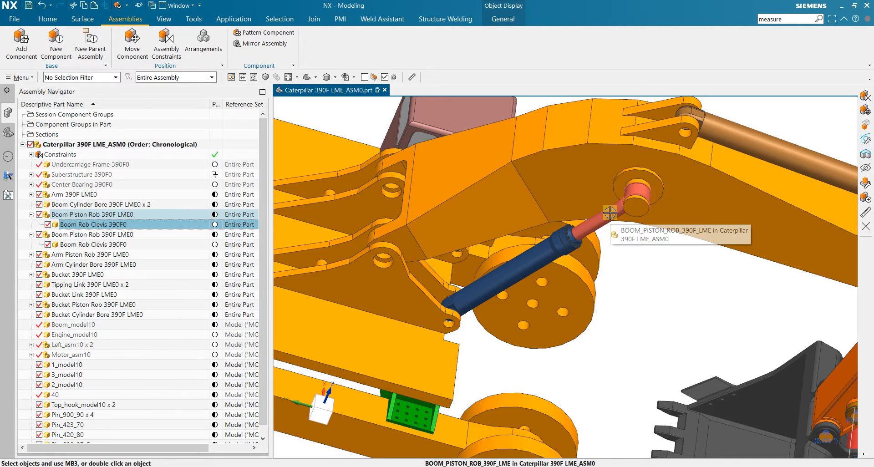
middle_click_drag(654, 274, 674, 288)
scroll(674, 251, "up", 6)
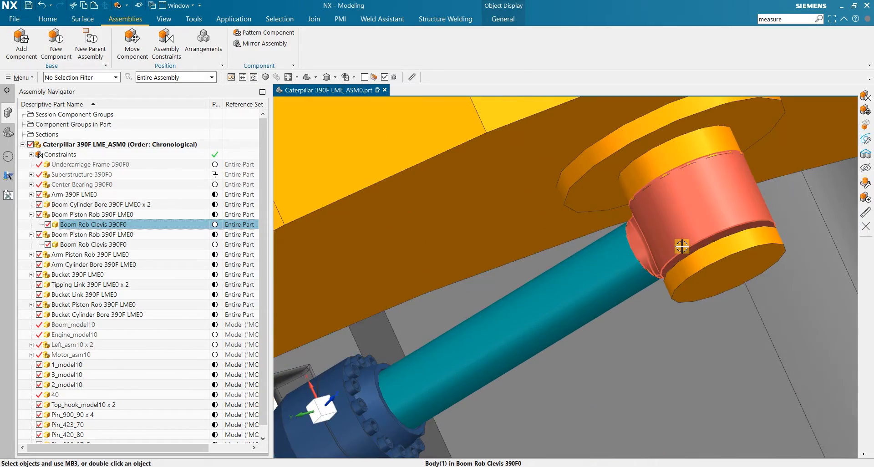
scroll(681, 246, "down", 3)
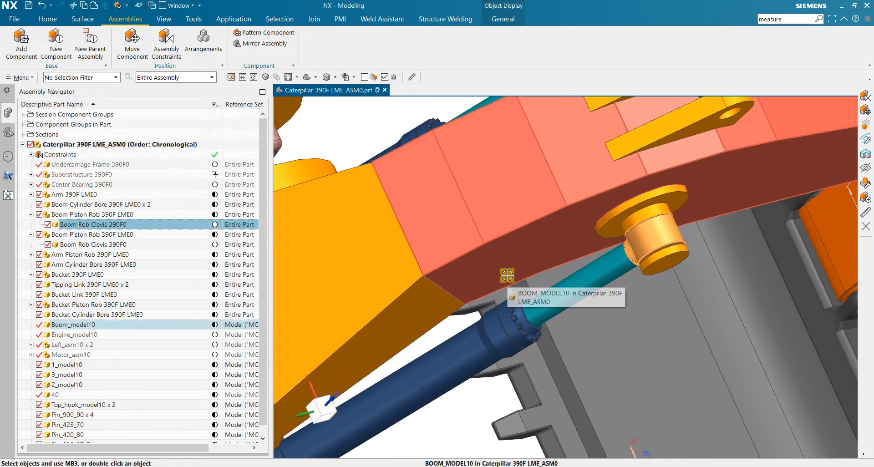
scroll(506, 300, "down", 3)
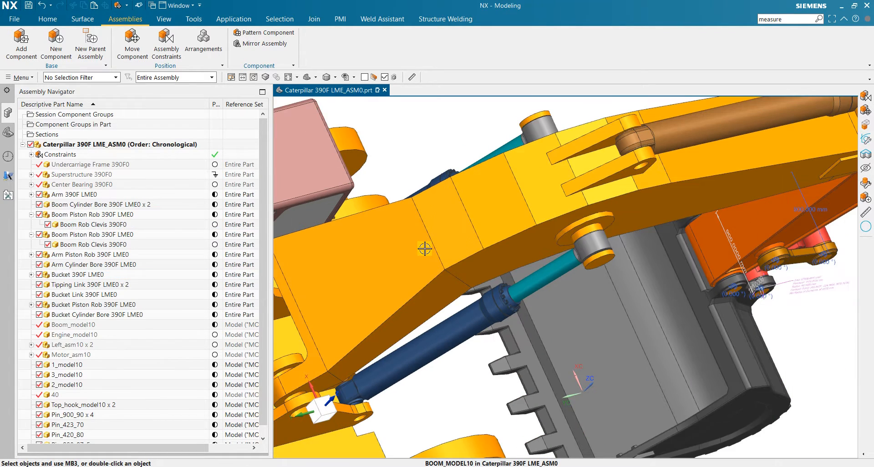
scroll(391, 177, "up", 2)
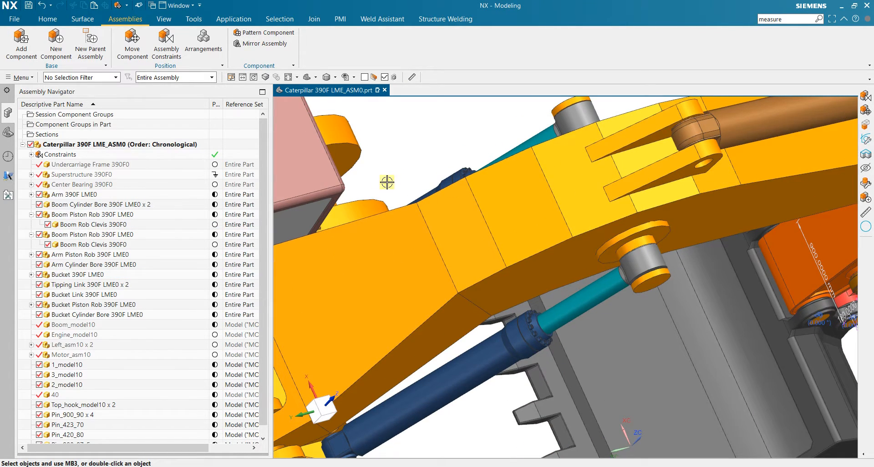
- Unpack the Boom Cylinder Bore 390F LME0 x 2 component and highlight the second bore in the model
right_click(122, 206)
left_click(134, 209)
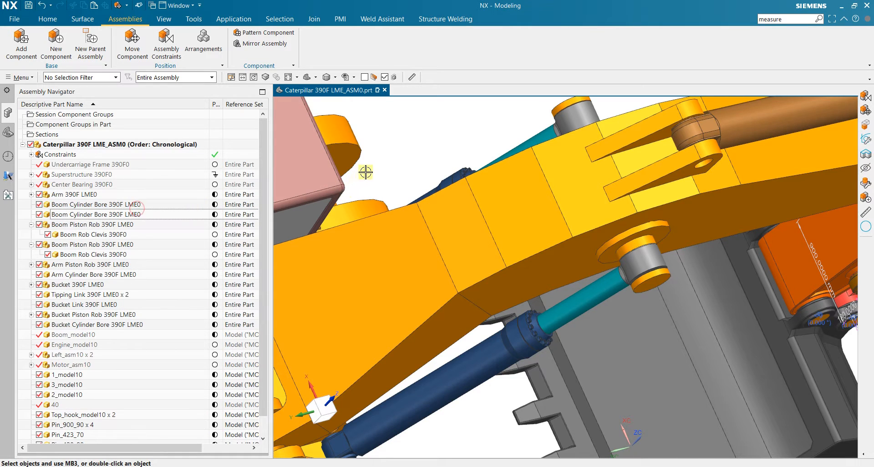
left_click(128, 215)
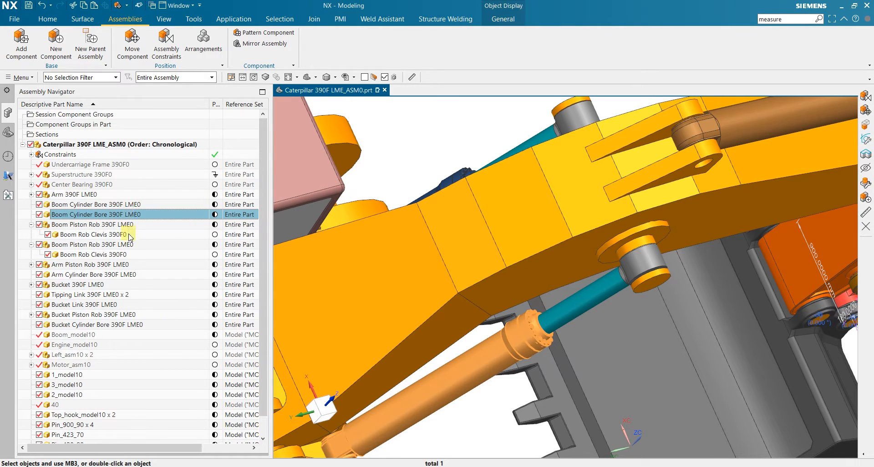
- Try to move the second boom cylinder bore and its matching piston rod together 10 mm outward along X, to X -640
left_click(131, 235)
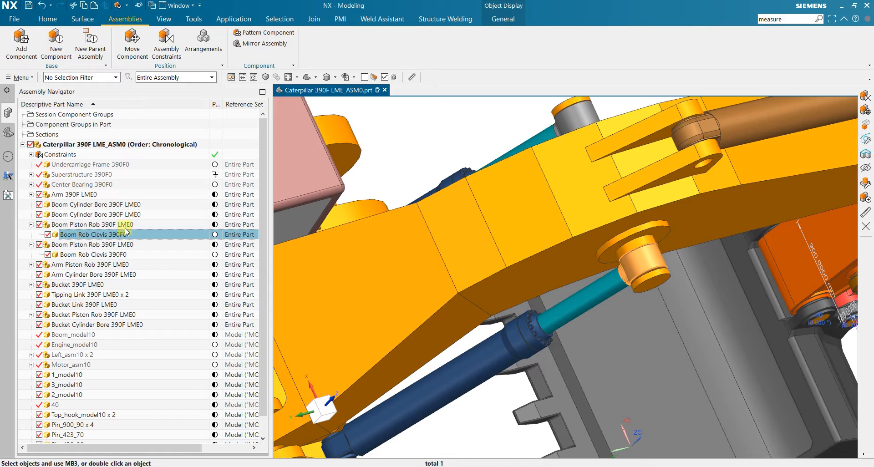
left_click(125, 226)
left_click(124, 215, "ctrl")
scroll(509, 307, "down", 3)
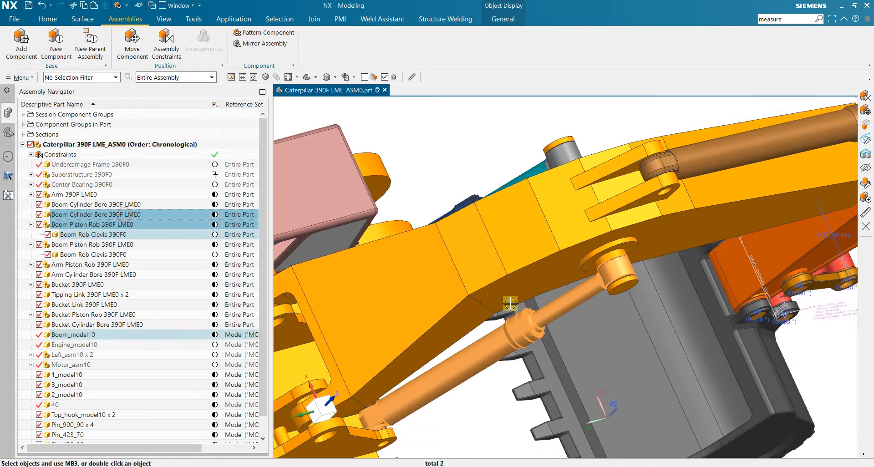
scroll(481, 368, "up", 1)
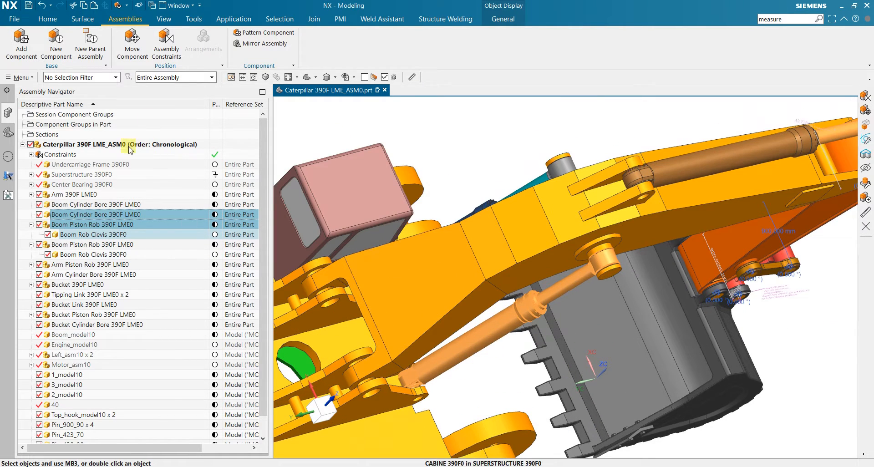
left_click(128, 45)
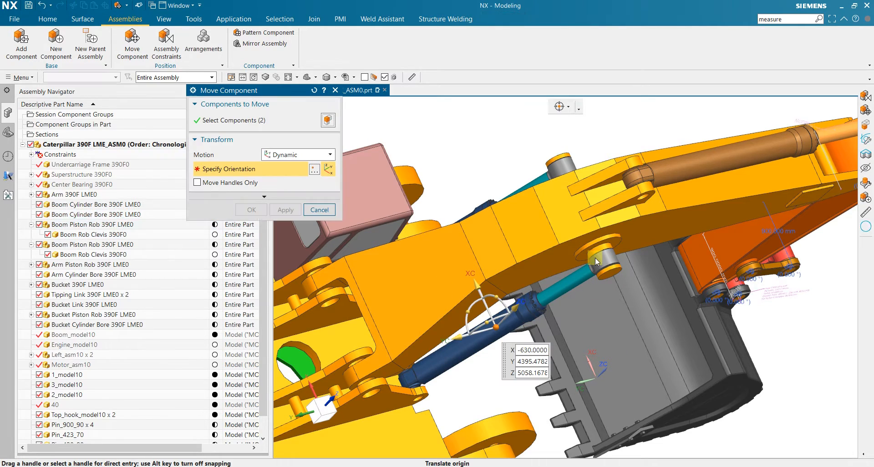
middle_click_drag(613, 238, 634, 253)
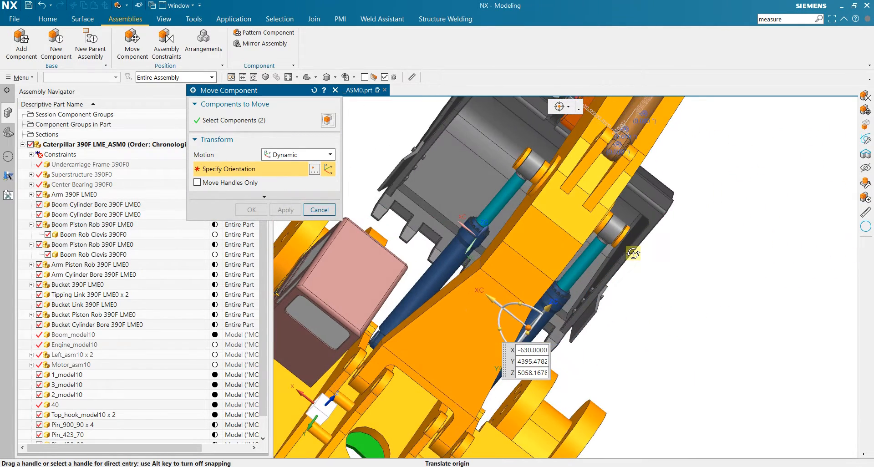
key("F8")
scroll(544, 312, "up", 4)
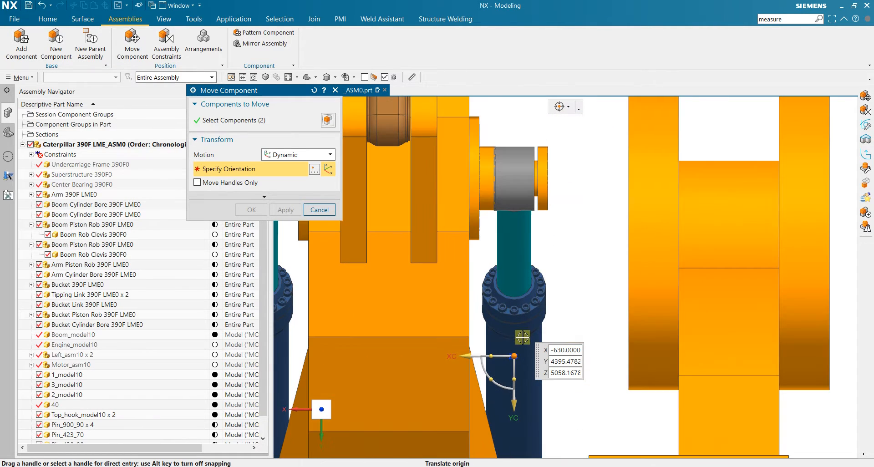
left_click(471, 358)
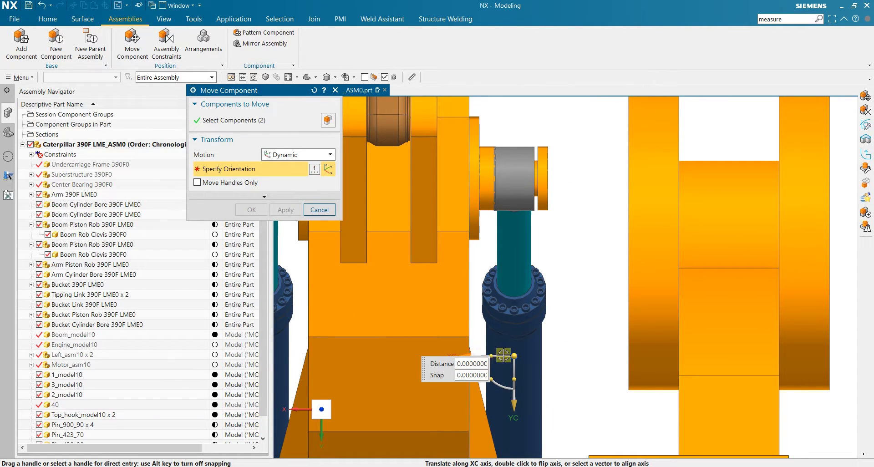
left_click_drag(504, 355, 472, 354)
- Compare the shifted clevis with the one across the boom and discard the component move
scroll(523, 332, "down", 3)
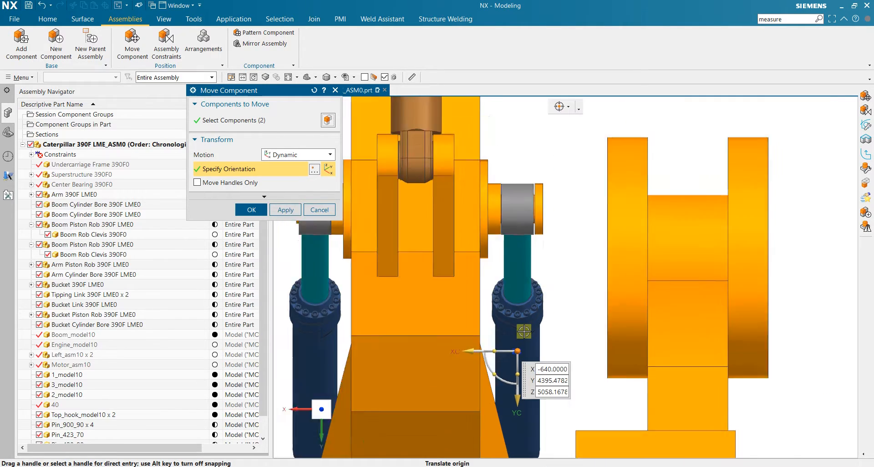
scroll(436, 283, "up", 1)
scroll(436, 283, "up", 2)
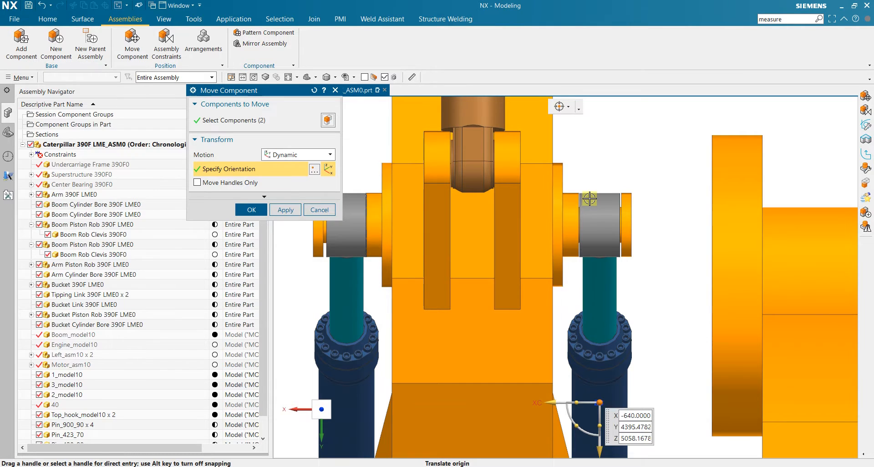
scroll(590, 199, "up", 3)
scroll(591, 198, "down", 5)
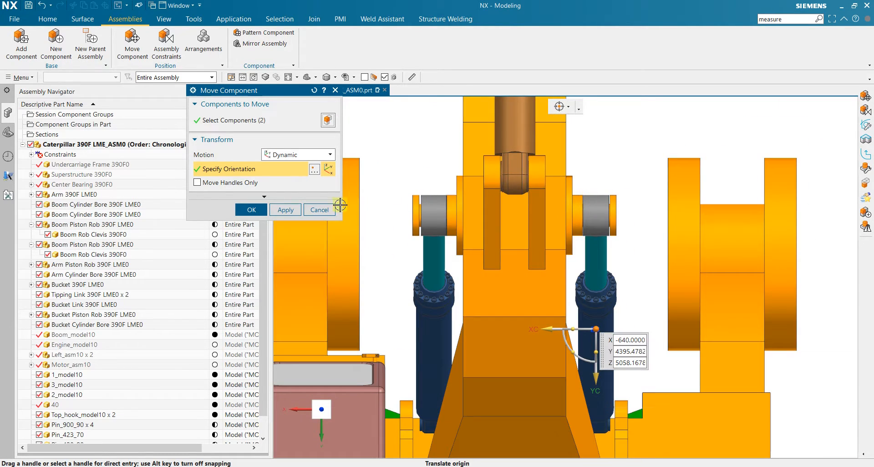
left_click(326, 210)
left_click(365, 256)
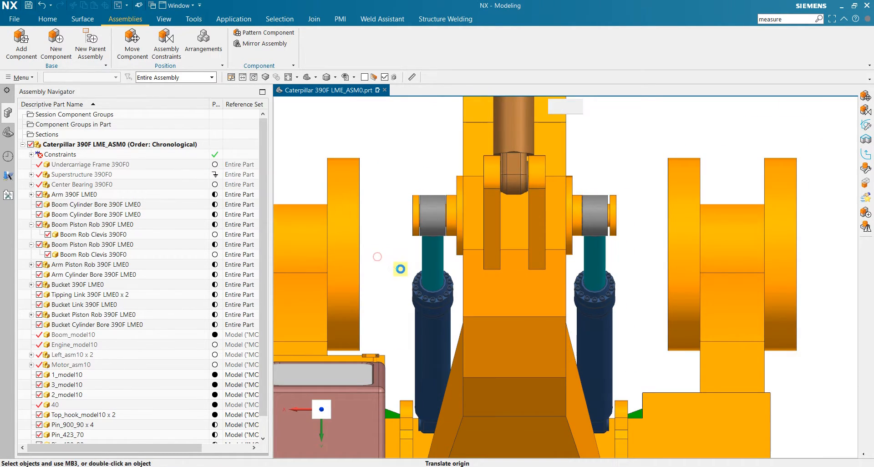
- Examine how the arm cylinder bore end sits between the two mounting lugs on the boom
scroll(524, 167, "up", 5)
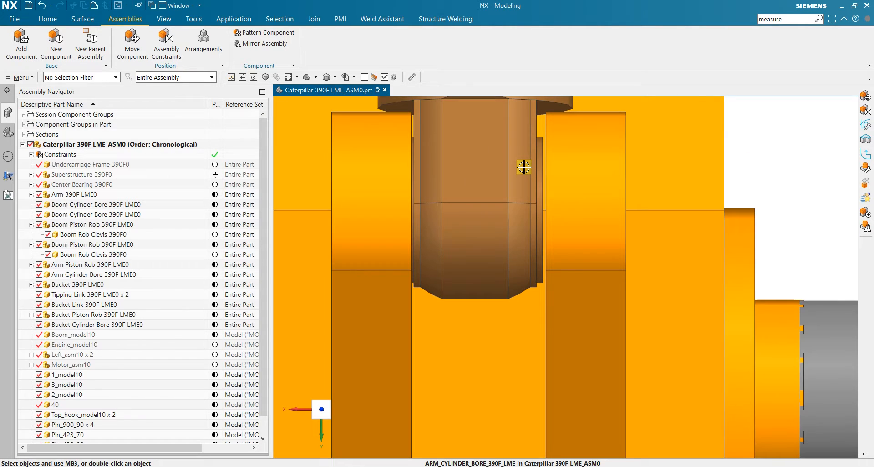
scroll(524, 168, "up", 2)
scroll(524, 167, "up", 2)
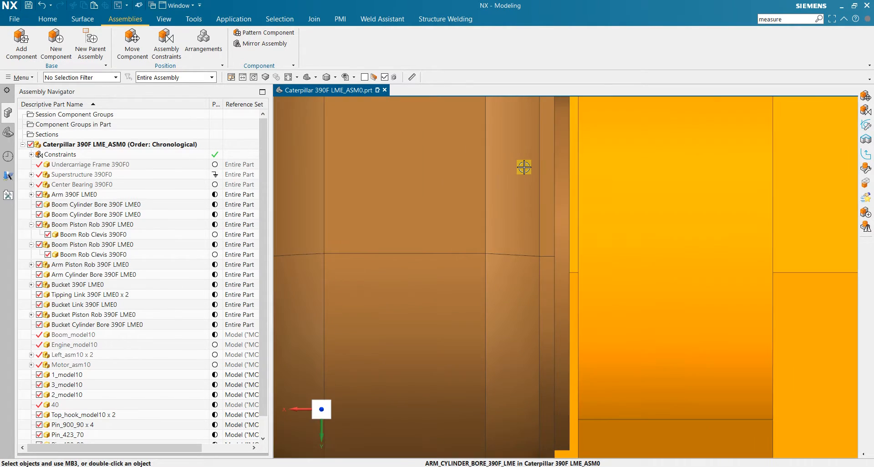
scroll(524, 168, "down", 8)
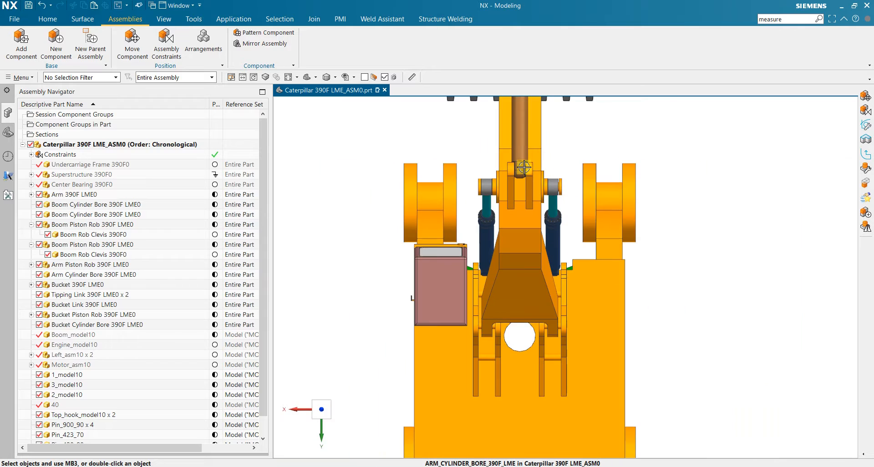
scroll(544, 130, "up", 3)
scroll(540, 133, "down", 5)
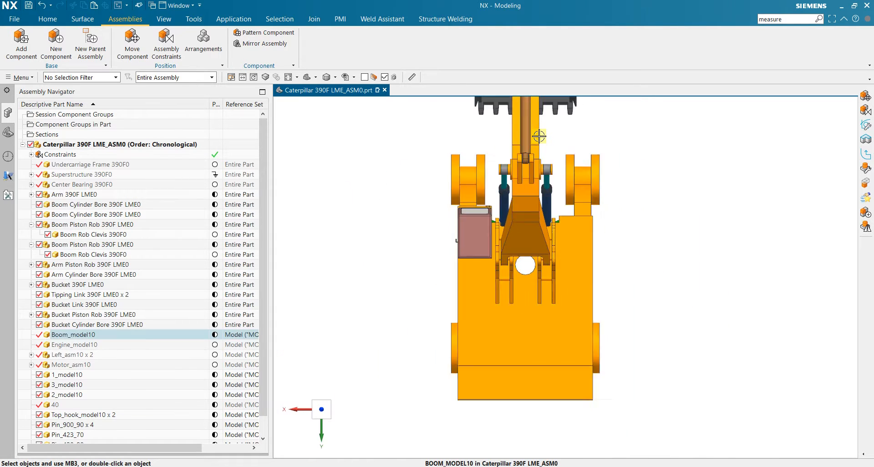
- Examine the arm piston rod clevis between the arm's mounting lugs, at an angle and straight from the front
middle_click_drag(540, 133, 472, 176)
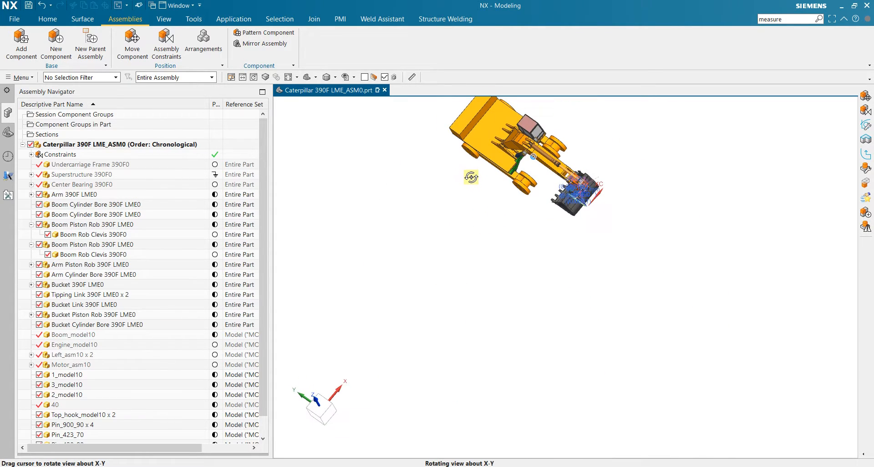
scroll(560, 157, "up", 8)
scroll(560, 157, "down", 6)
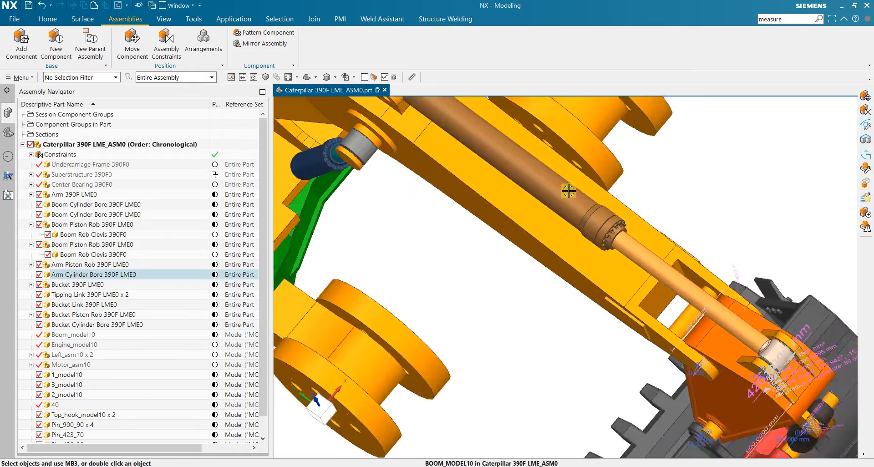
scroll(663, 310, "up", 3)
scroll(681, 219, "up", 5)
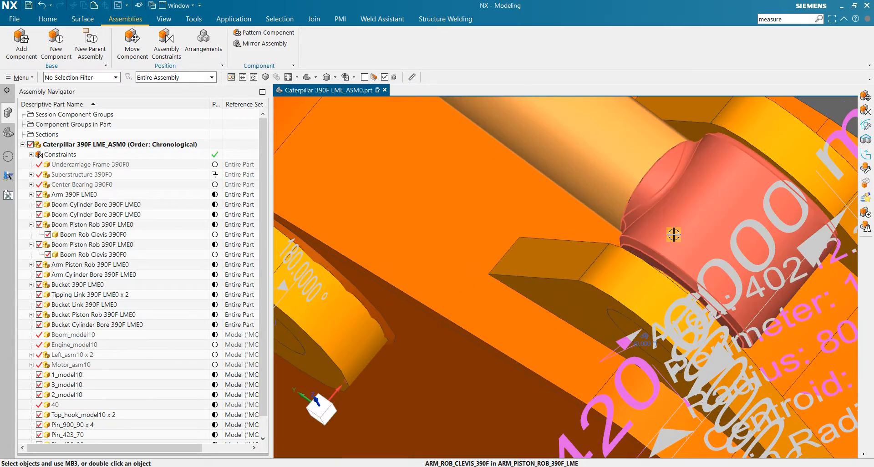
middle_click_drag(674, 234, 652, 233)
scroll(645, 238, "down", 6)
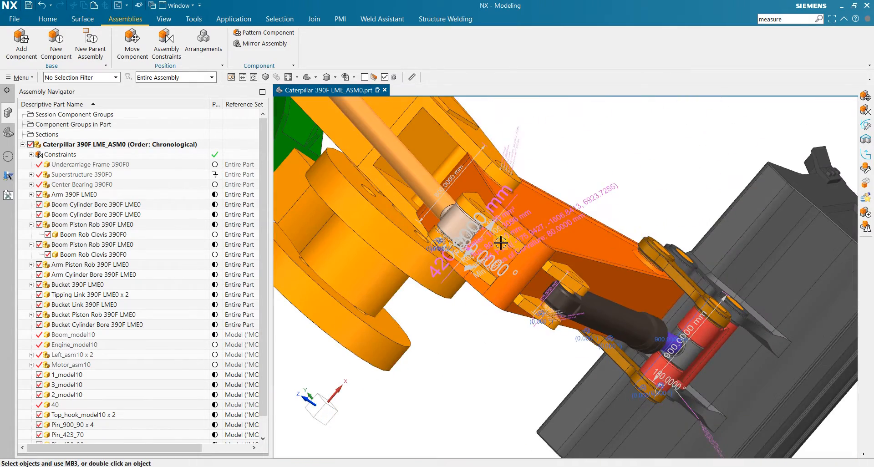
key("F8")
scroll(591, 309, "down", 4)
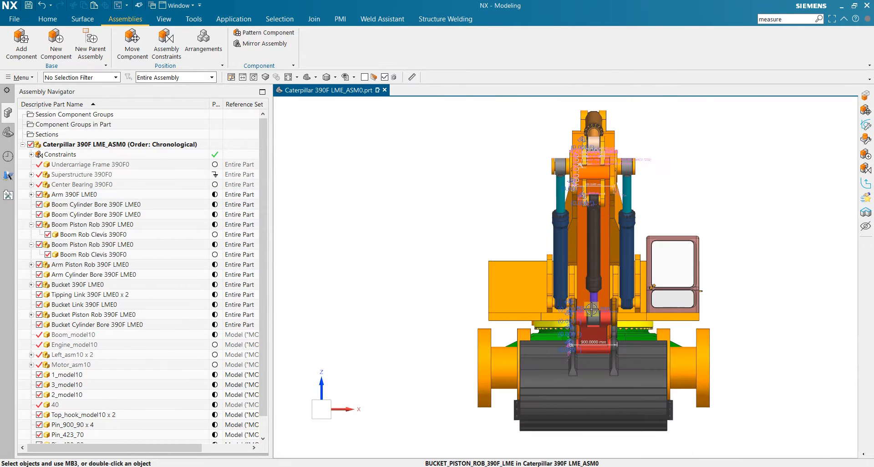
scroll(594, 191, "up", 8)
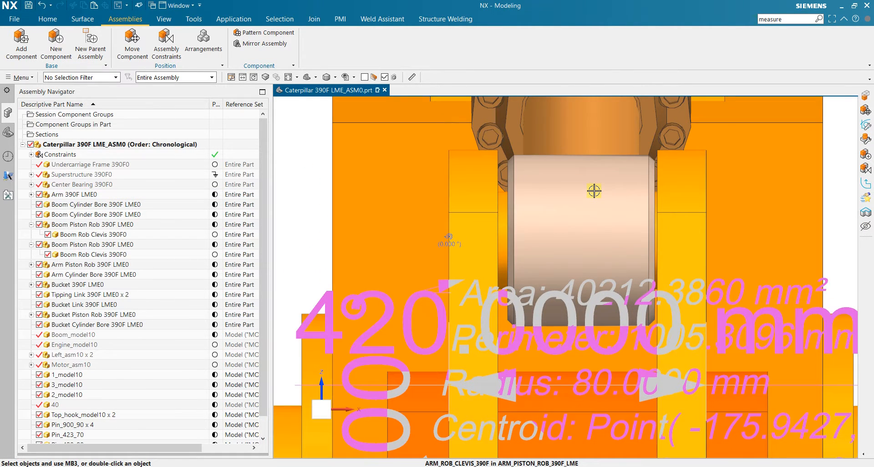
scroll(594, 190, "down", 5)
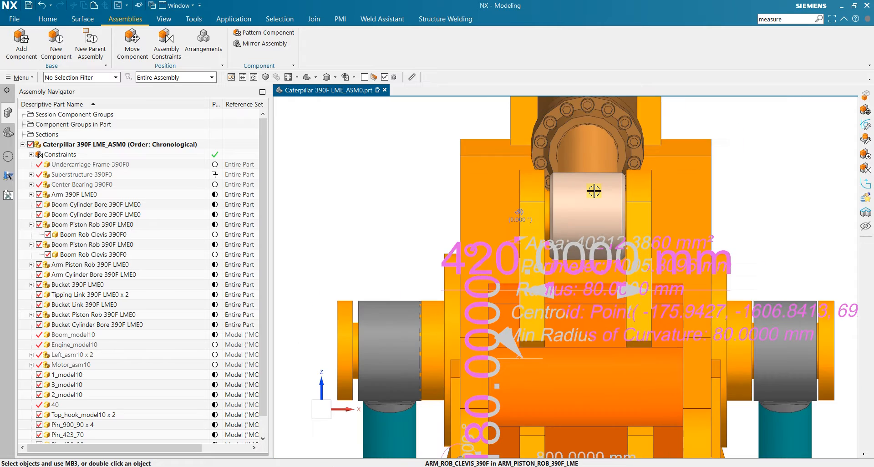
- Compare how the bucket cylinder bore end and the arm piston rod clevis sit between their respective lugs on the arm
scroll(598, 304, "down", 2)
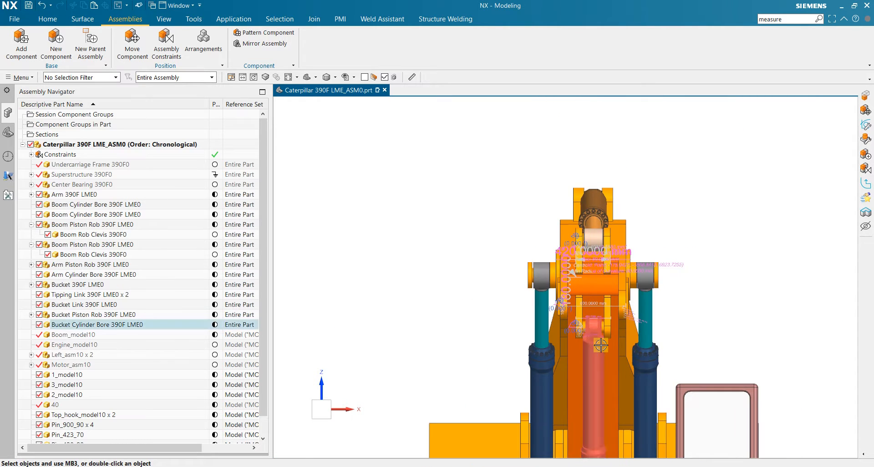
scroll(598, 319, "up", 10)
scroll(597, 325, "down", 6)
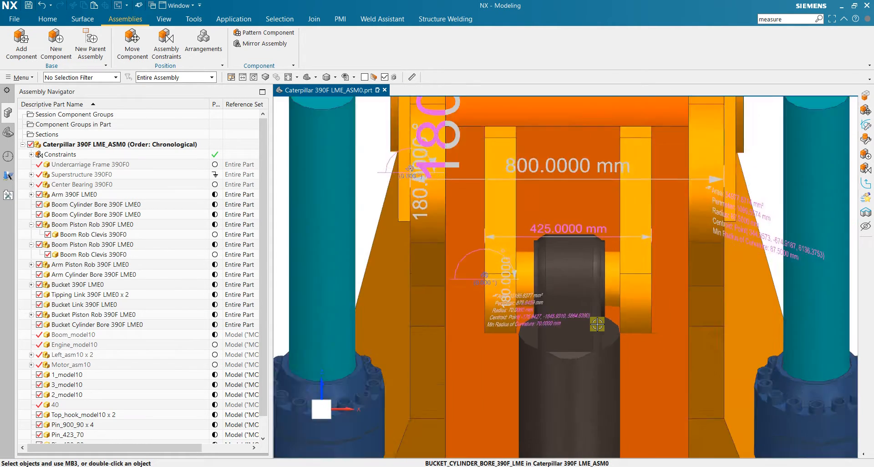
scroll(601, 237, "up", 3)
scroll(602, 237, "up", 2)
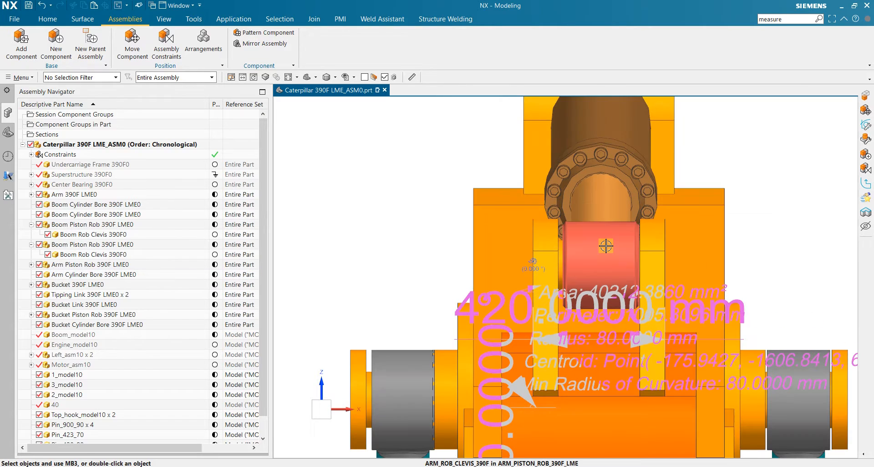
- Try to move the Arm Piston Rob 390F LME0 component 5 mm along negative X, to X -5
left_click(606, 198)
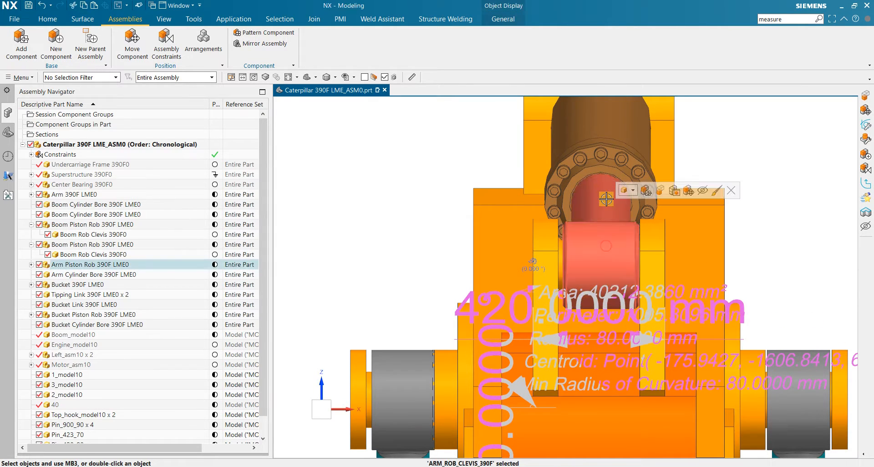
left_click(118, 265)
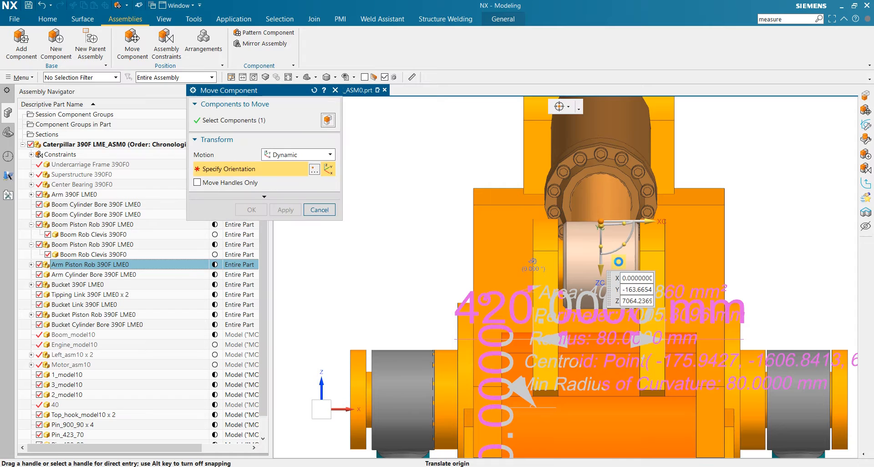
scroll(615, 265, "up", 3)
left_click(631, 185)
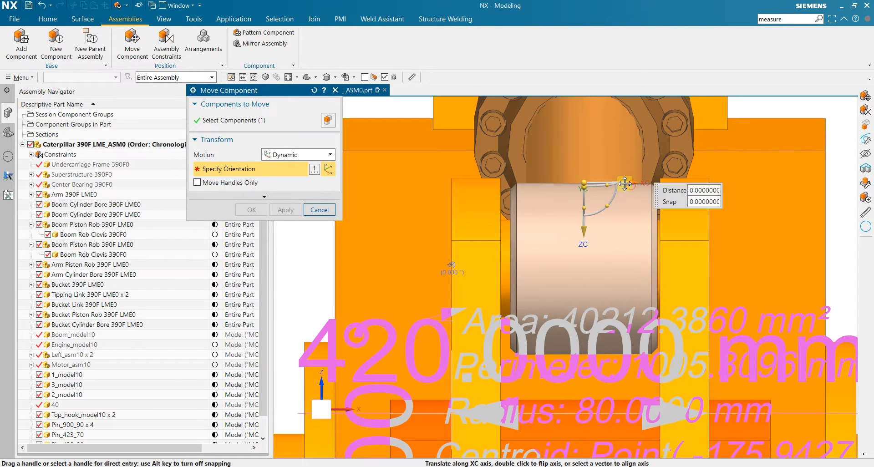
mouse_move(611, 182)
left_mouse_down()
mouse_move(535, 186)
mouse_move(624, 193)
left_mouse_up()
left_click(578, 185)
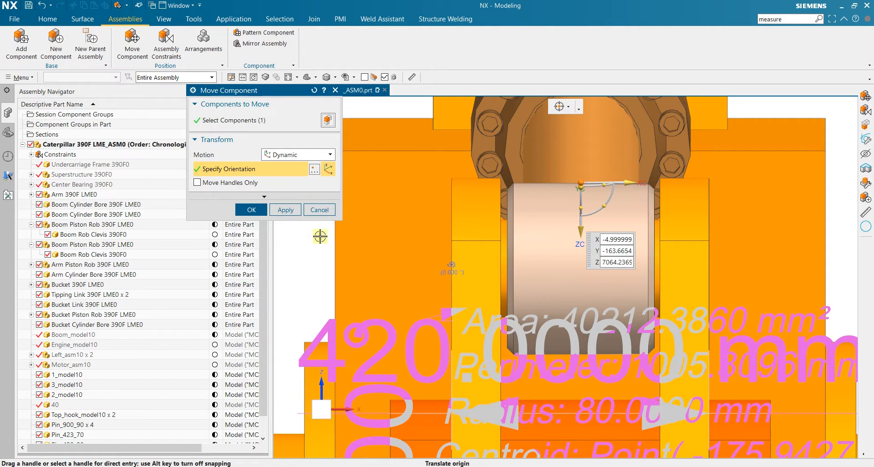
left_click(321, 210)
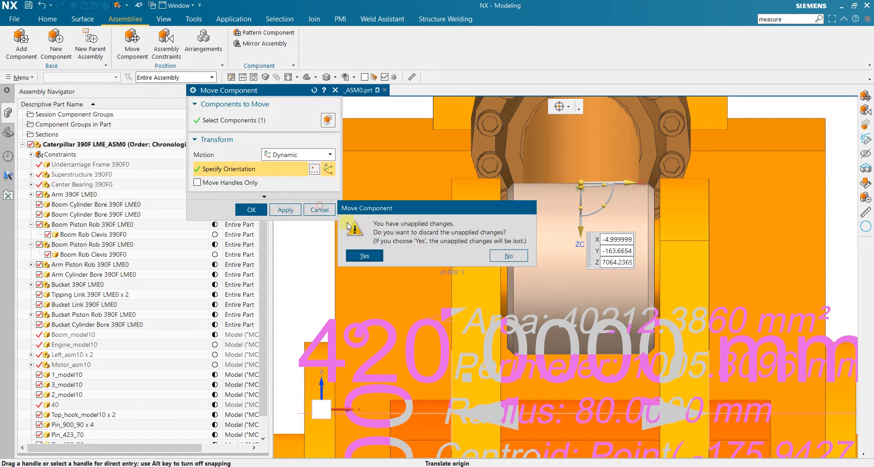
left_click(500, 255)
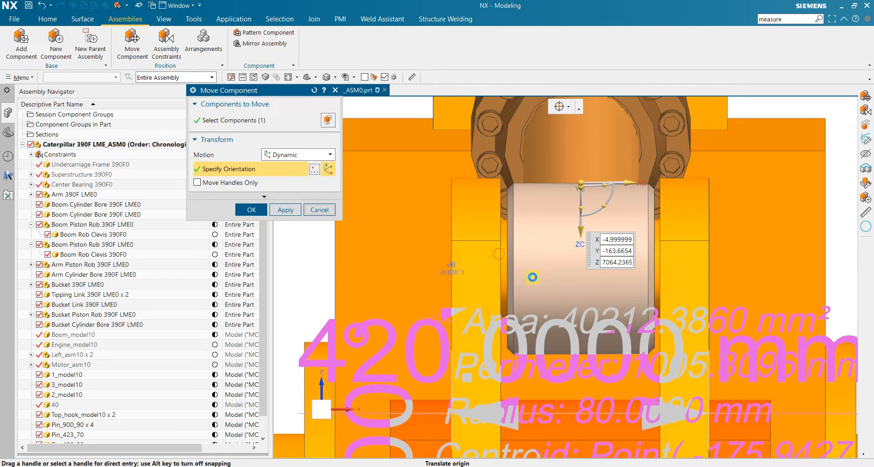
middle_click(532, 278)
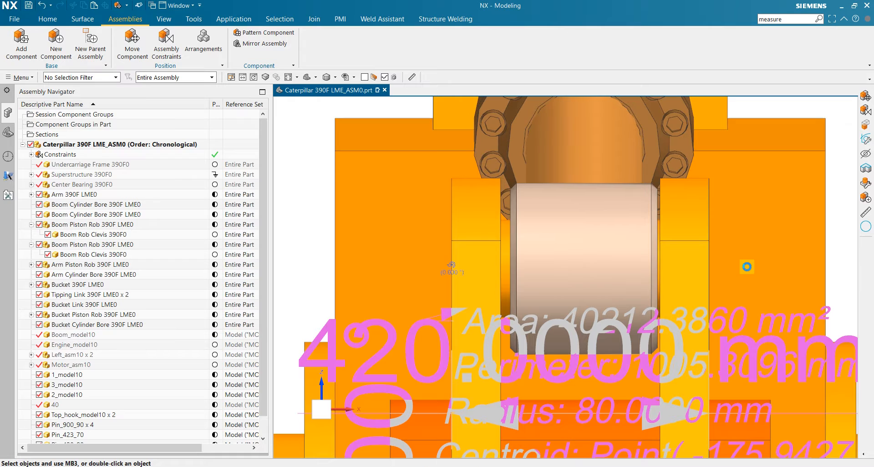
- Examine the gaps on both sides of the arm piston rod clevis and compare them with the boom piston rod clevis
scroll(748, 269, "down", 4)
middle_click_drag(767, 285, 781, 289)
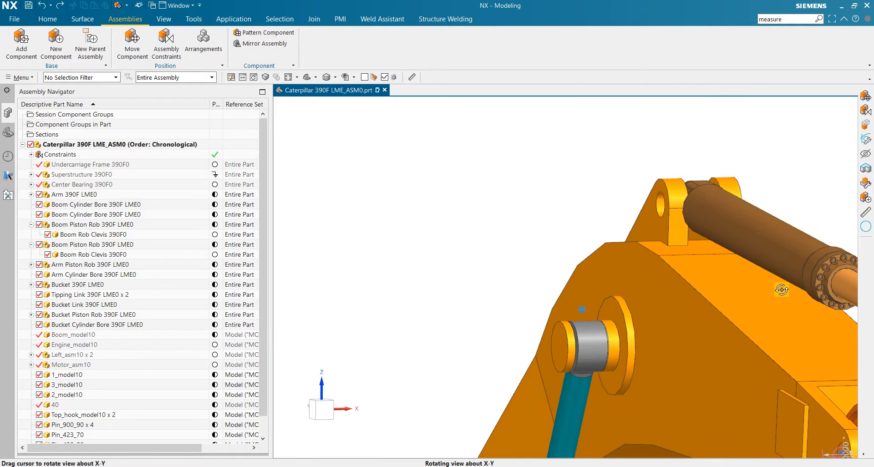
scroll(773, 289, "up", 5)
scroll(780, 329, "up", 2)
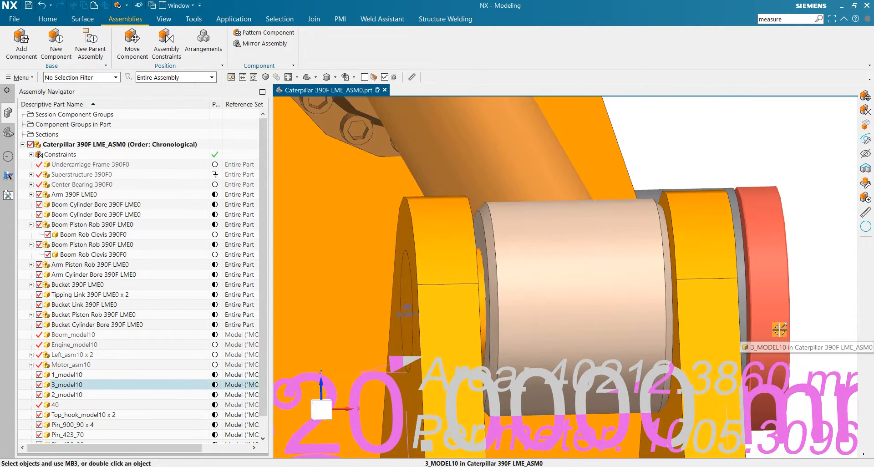
middle_click_drag(599, 290, 575, 287)
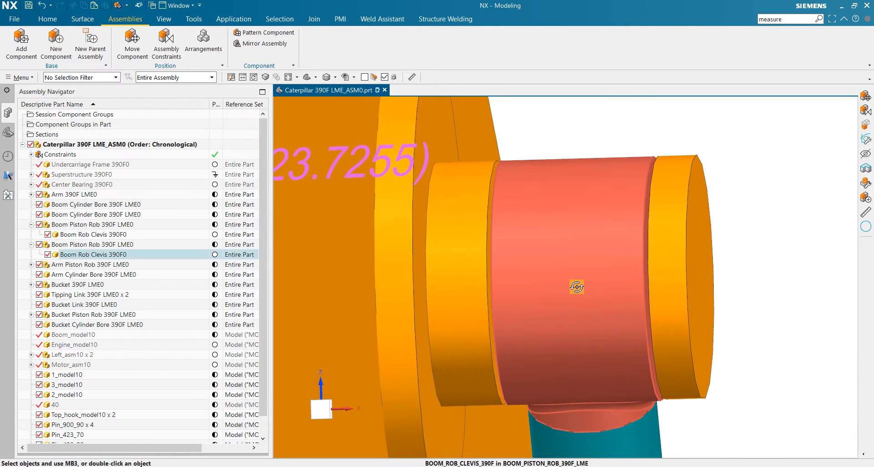
scroll(573, 288, "down", 7)
scroll(433, 237, "up", 3)
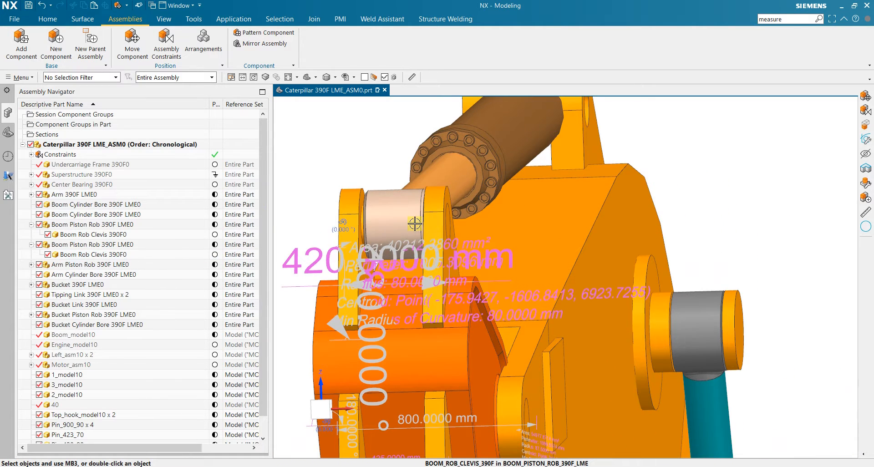
scroll(397, 221, "up", 3)
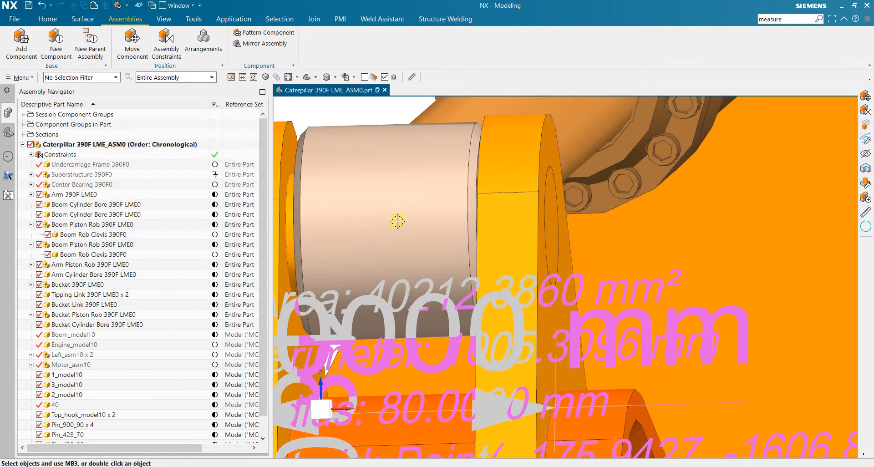
scroll(398, 221, "down", 2)
middle_click_drag(401, 221, 624, 302)
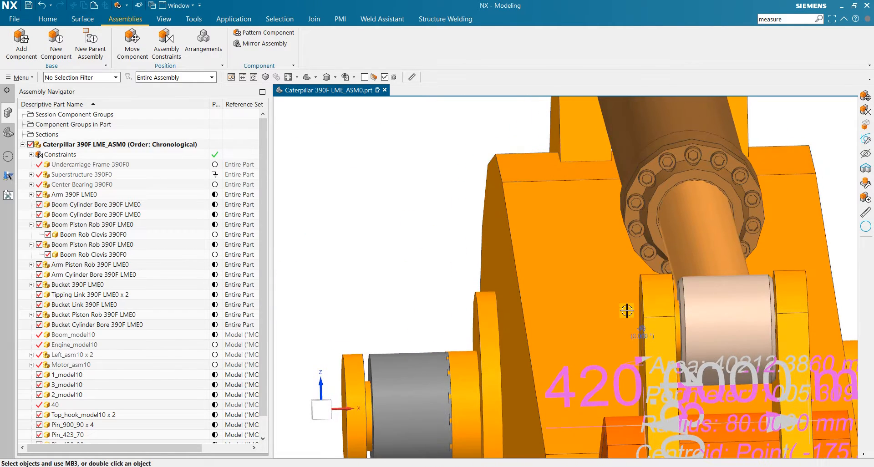
scroll(750, 348, "up", 3)
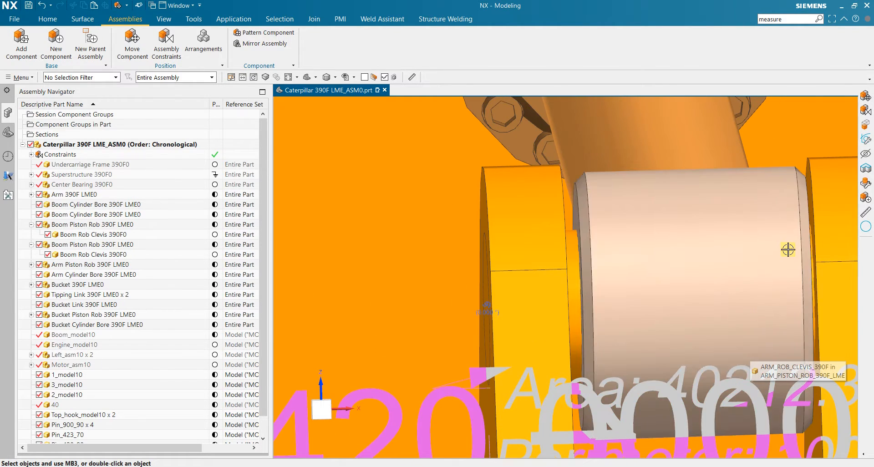
middle_click_drag(788, 248, 765, 260)
scroll(734, 278, "down", 4)
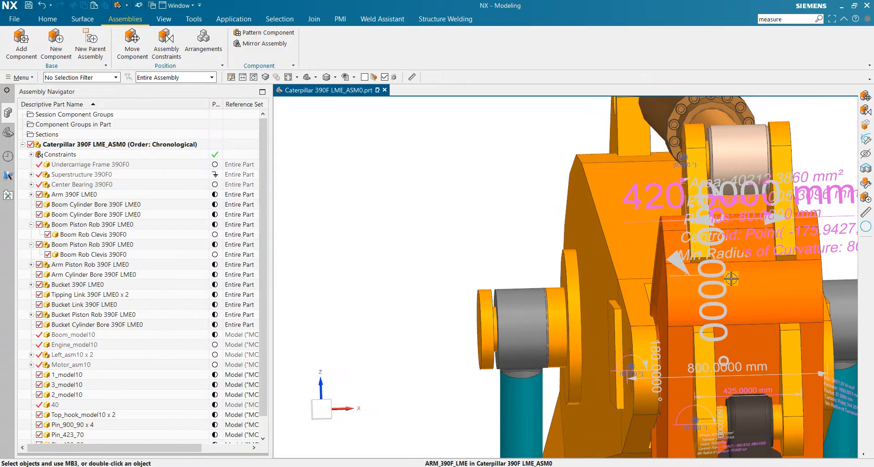
scroll(774, 218, "up", 4)
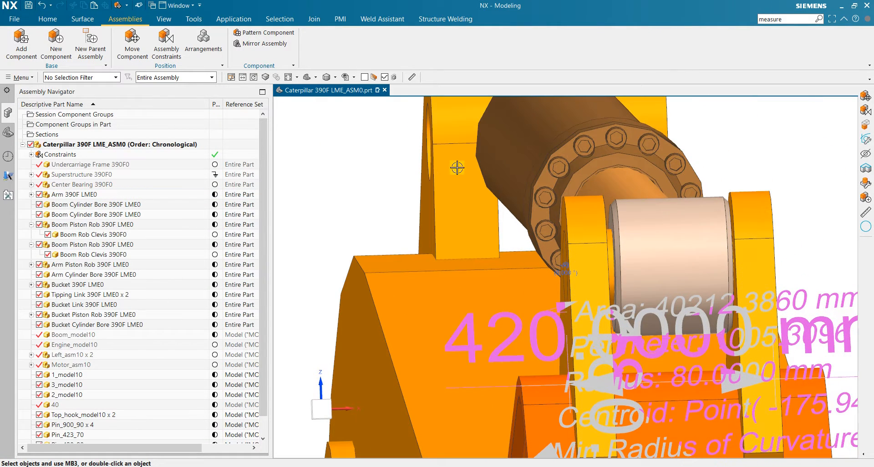
- Start a Center assembly constraint with the 2 to 2 subtype and pick both end faces of the arm piston rod clevis
left_click(168, 55)
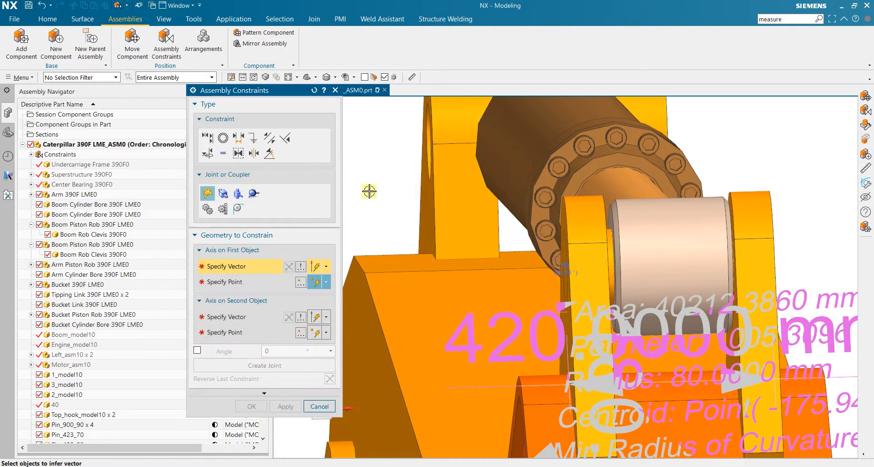
left_click(255, 154)
scroll(569, 275, "up", 5)
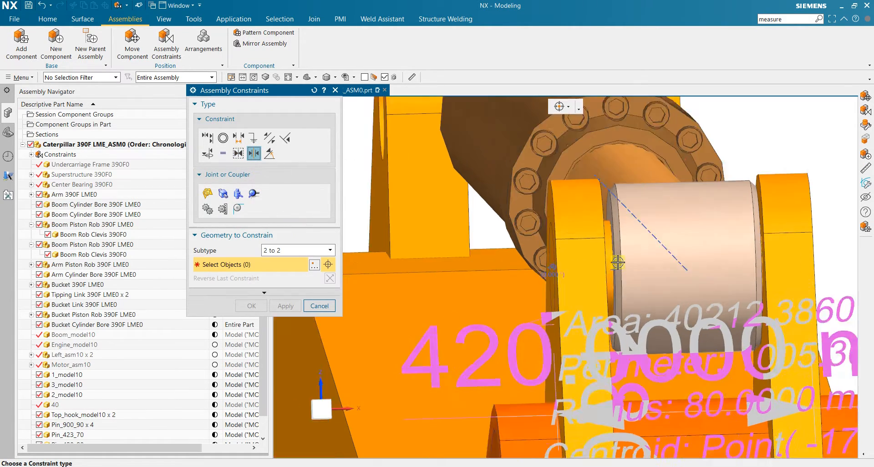
left_click(593, 135)
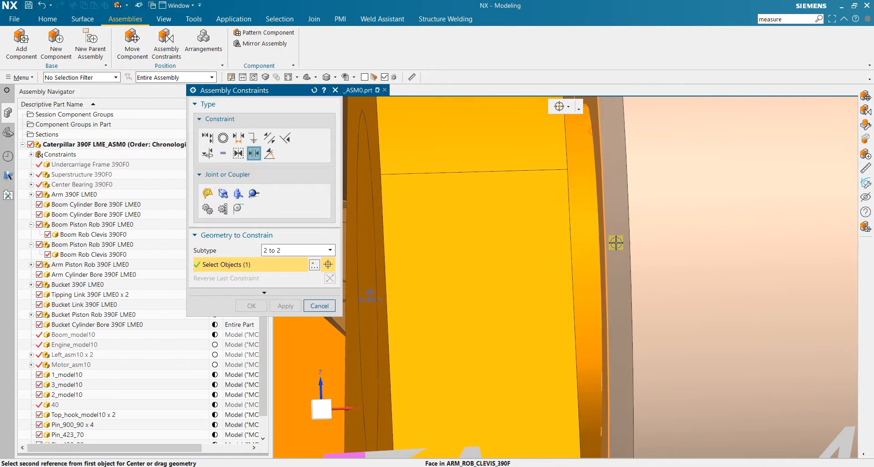
scroll(615, 240, "down", 5)
middle_click_drag(641, 253, 524, 227)
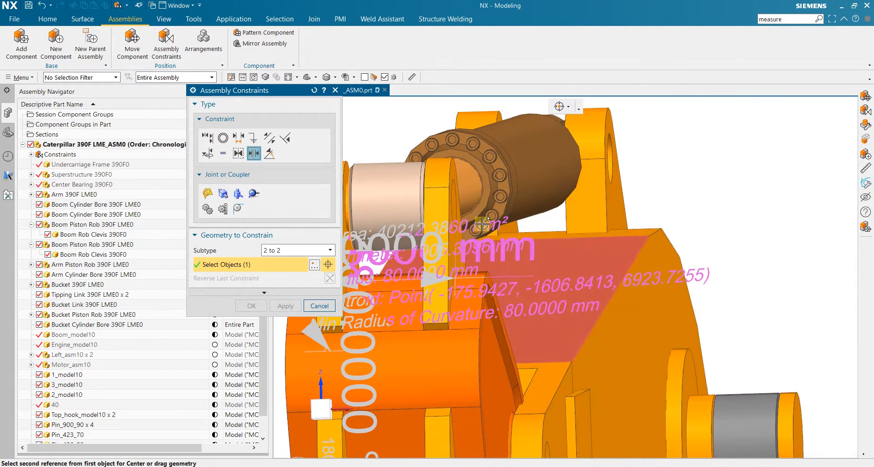
scroll(438, 192, "up", 5)
scroll(439, 192, "up", 2)
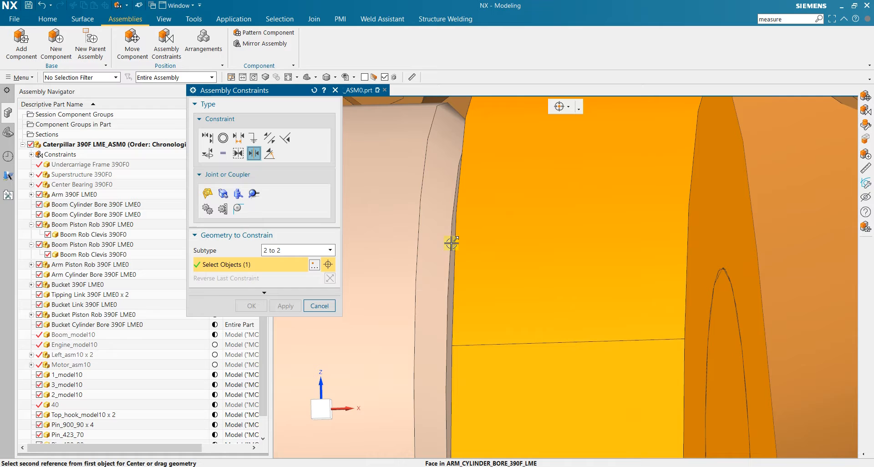
left_click(451, 270)
scroll(452, 271, "down", 5)
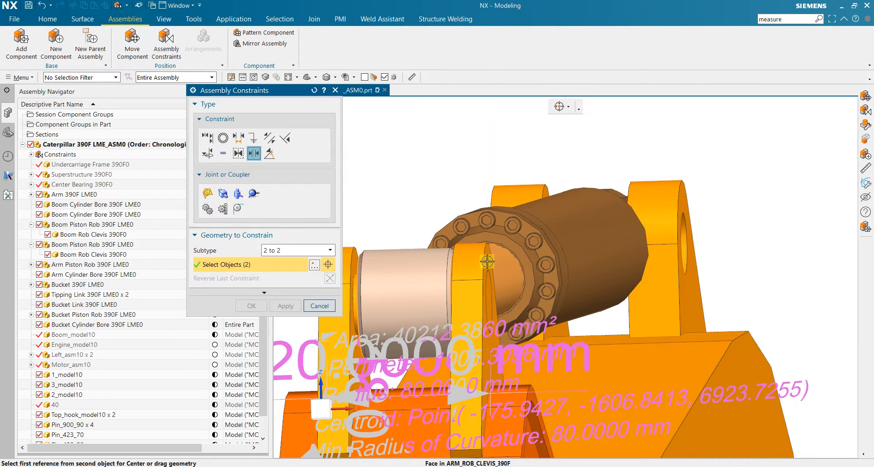
- Center the clevis between the outer faces of the arm's two mounting lugs and apply the constraint
left_click(487, 261)
scroll(487, 261, "down", 4)
middle_click_drag(490, 264, 510, 276)
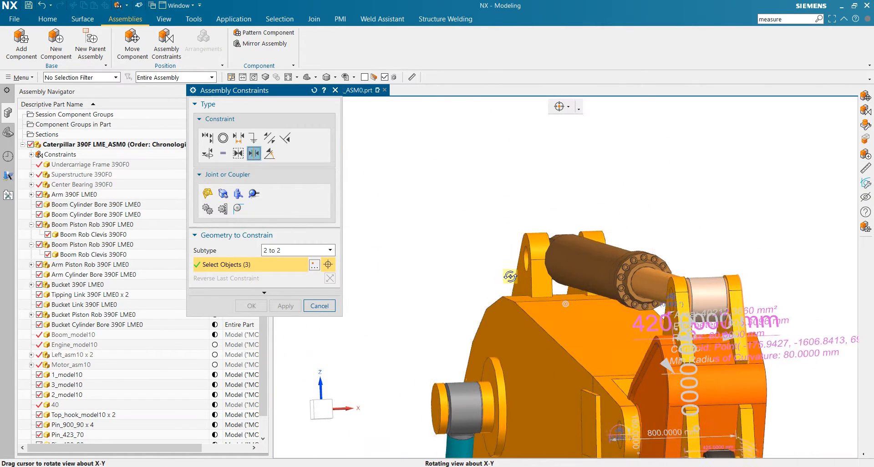
scroll(669, 296, "up", 5)
left_click(664, 294)
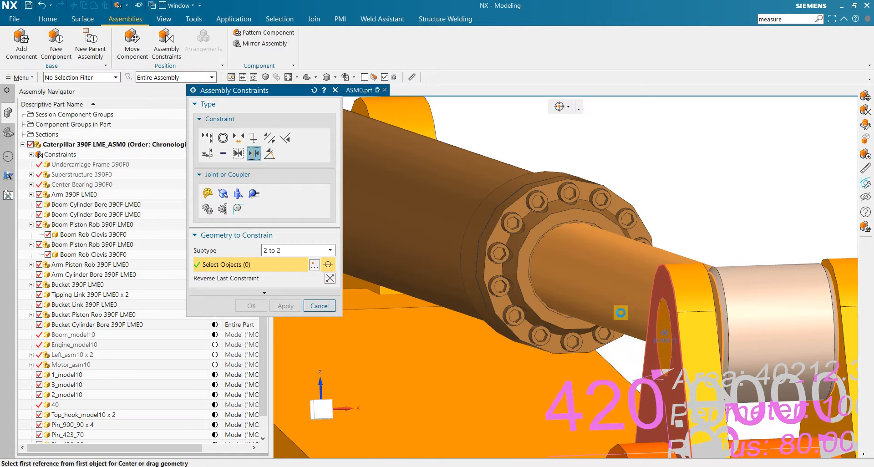
scroll(621, 312, "down", 6)
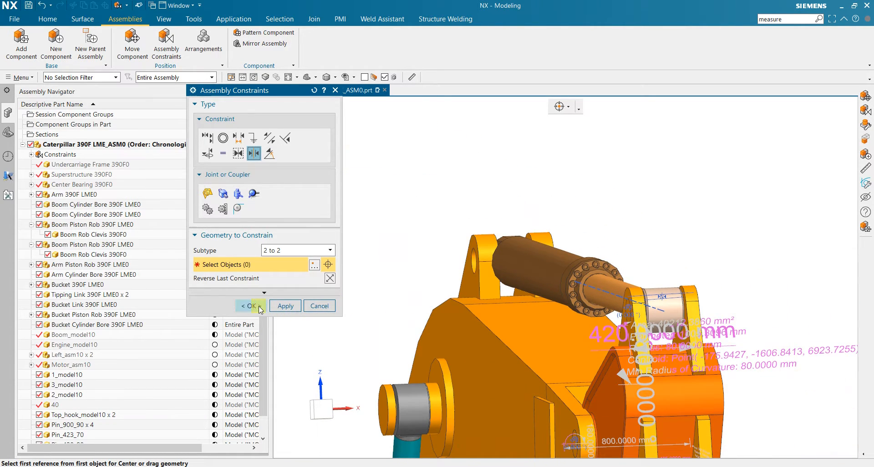
left_click(259, 308)
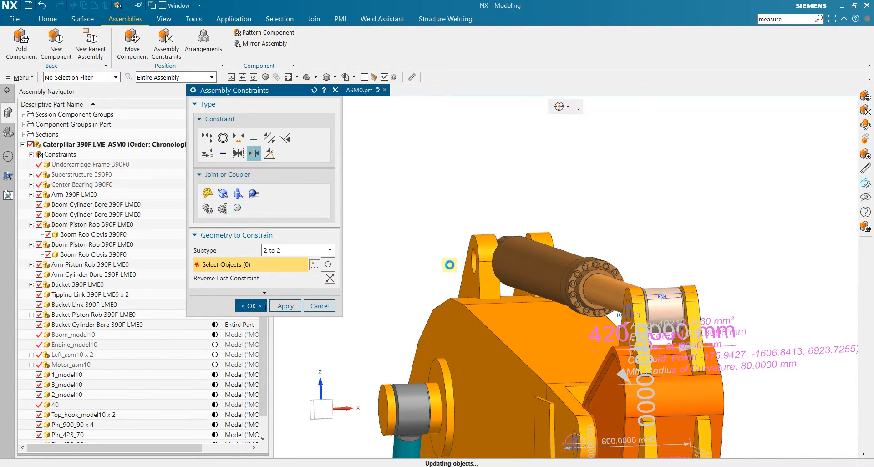
- Examine the arm cylinder bore end between the two boom mounting lugs from above, checking the gap on each side
middle_click_drag(516, 213, 507, 291)
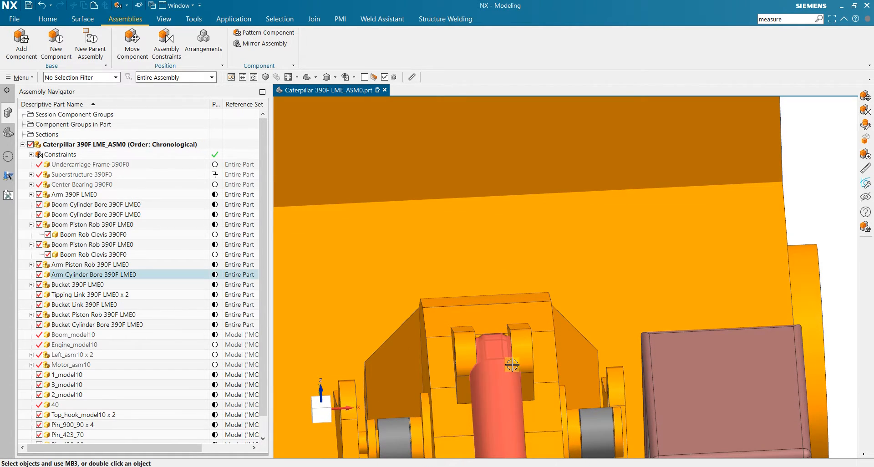
scroll(509, 369, "down", 6)
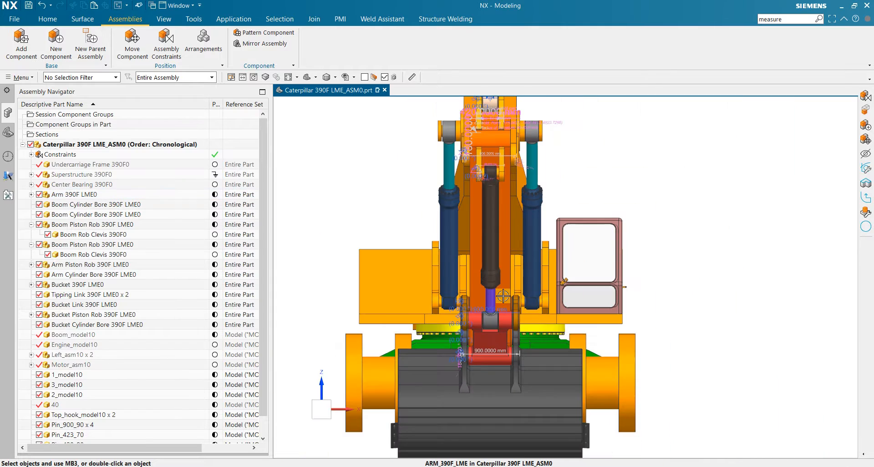
middle_click_drag(497, 143, 496, 223)
scroll(496, 223, "up", 3)
scroll(497, 223, "up", 3)
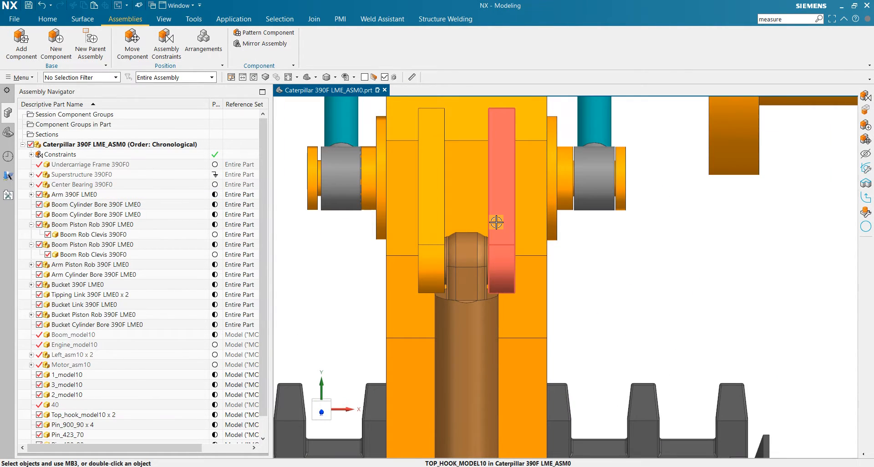
scroll(497, 223, "up", 1)
scroll(457, 164, "up", 5)
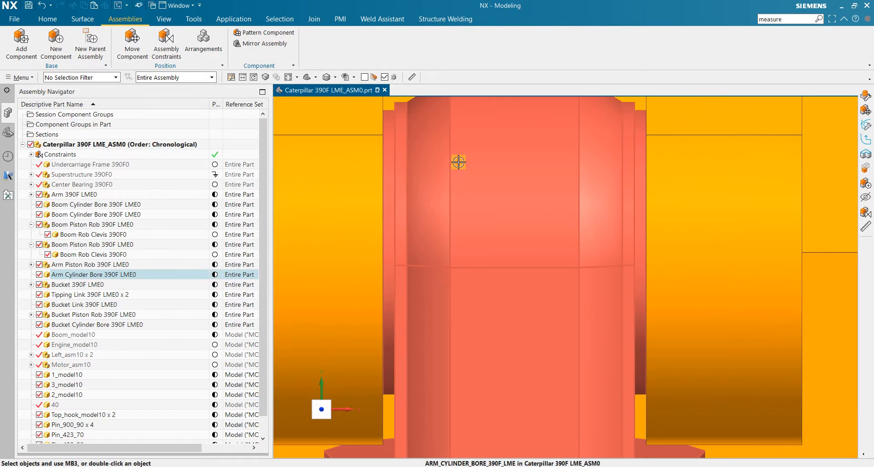
scroll(416, 201, "down", 5)
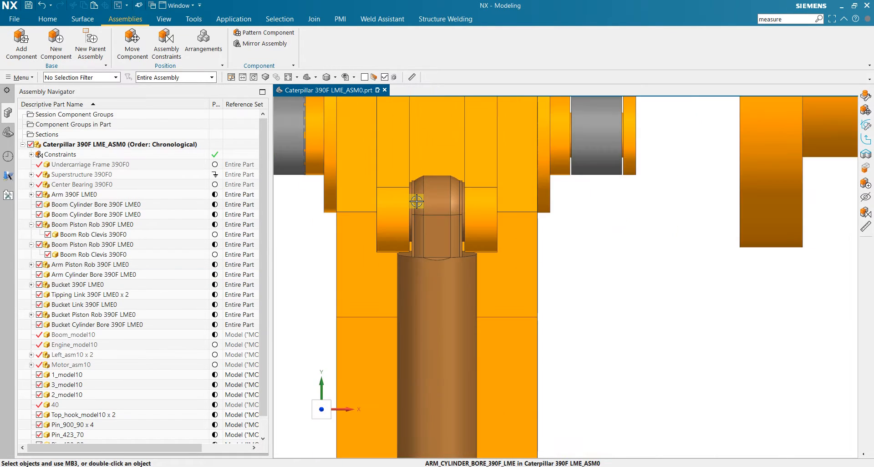
scroll(417, 201, "down", 3)
scroll(392, 155, "up", 3)
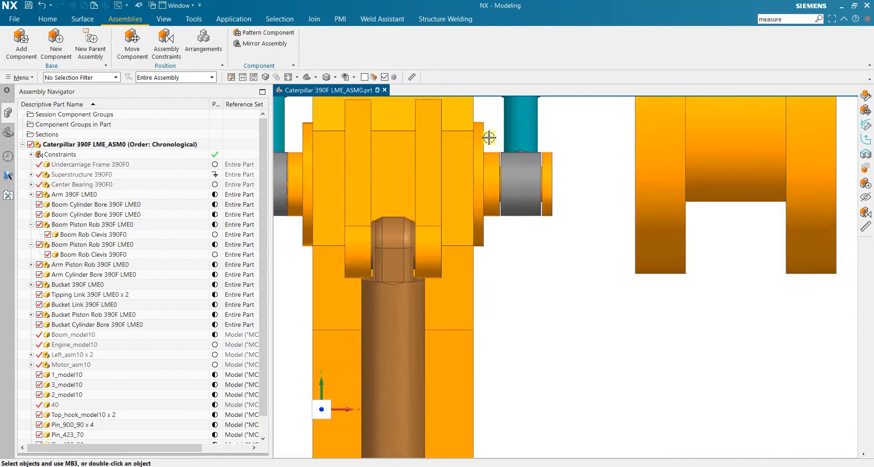
- Move the boom piston rod 20 mm outward along its XC axis to even the gaps beside its clevis, and confirm the move
scroll(503, 148, "up", 4)
scroll(562, 179, "down", 7)
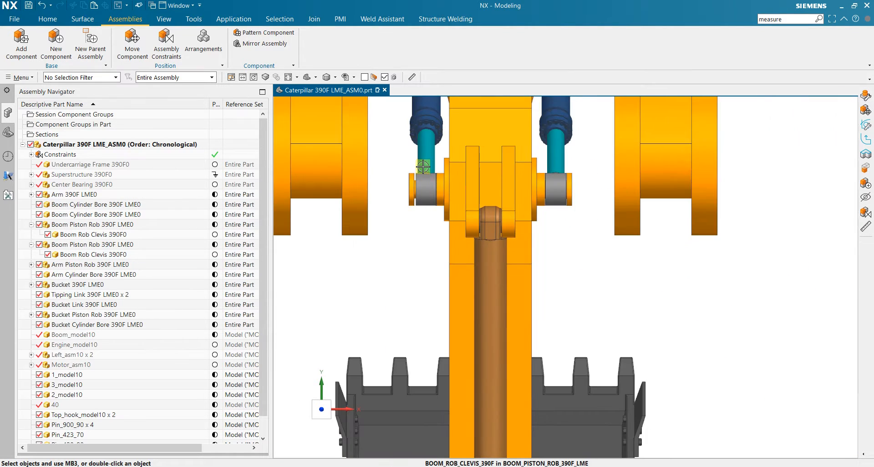
scroll(423, 167, "up", 3)
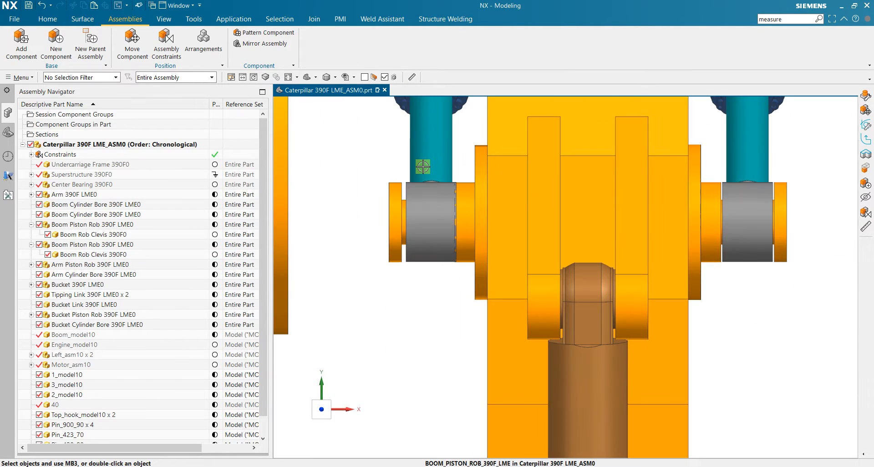
left_click(105, 224)
scroll(396, 248, "down", 3)
scroll(384, 185, "up", 5)
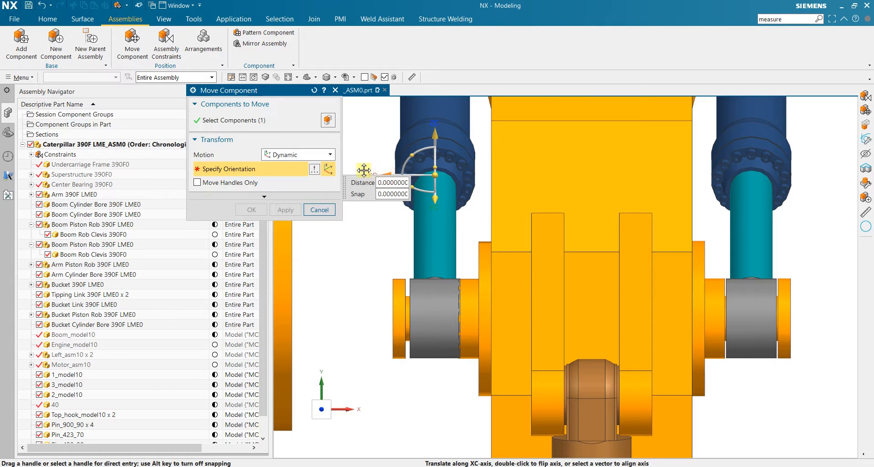
left_click_drag(364, 171, 388, 174)
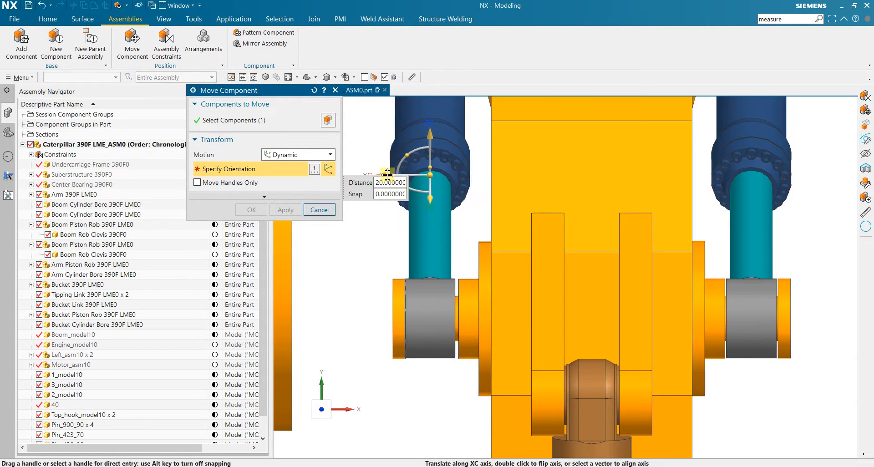
left_click(430, 175)
scroll(411, 282, "up", 5)
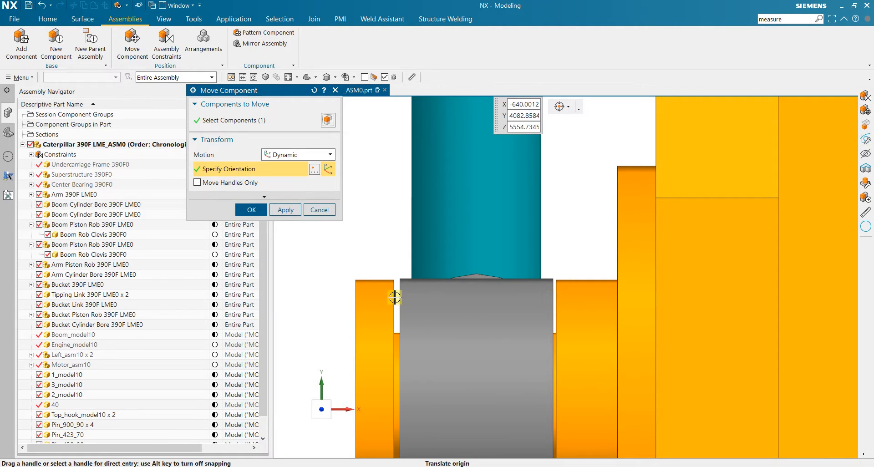
scroll(527, 295, "down", 5)
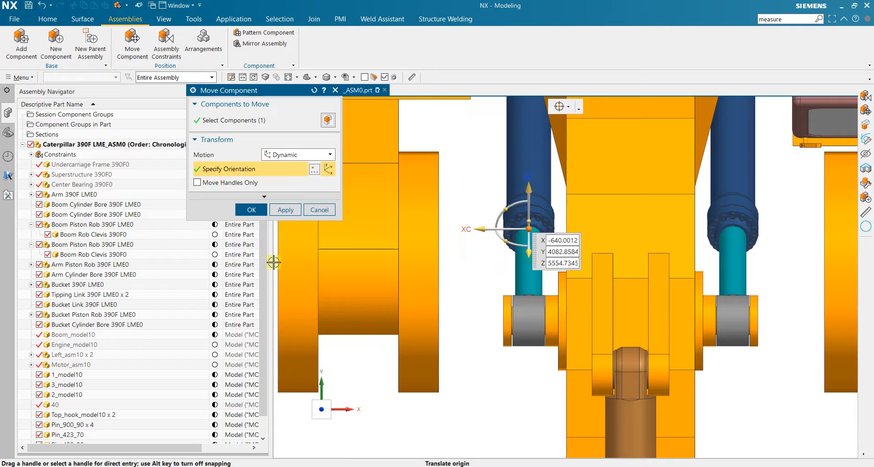
left_click(255, 215)
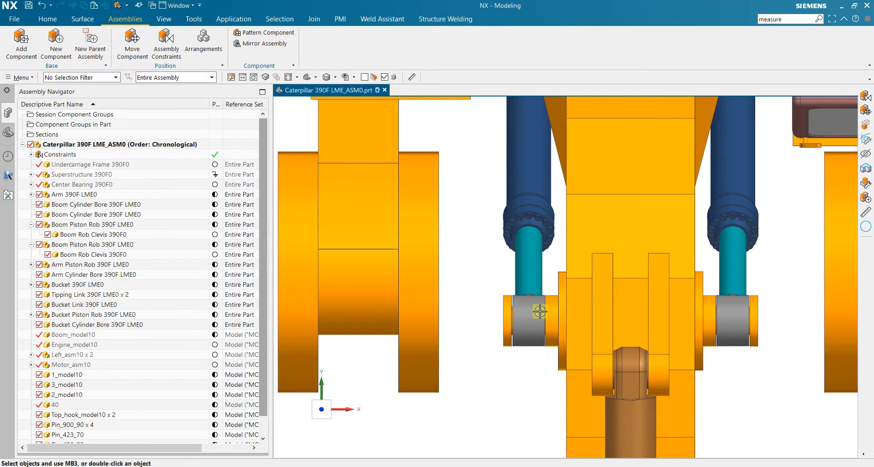
- Save all modified parts together with the top-level excavator assembly
scroll(540, 312, "down", 5)
middle_click_drag(493, 348, 581, 296)
scroll(581, 297, "up", 3)
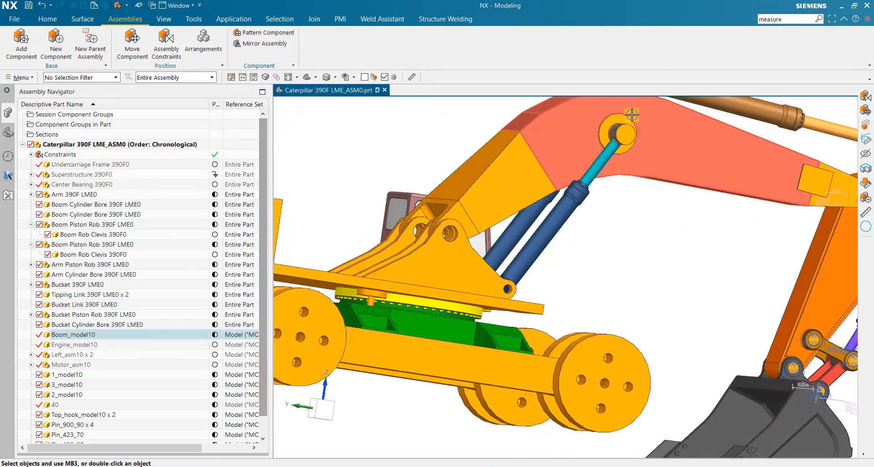
middle_click_drag(615, 160, 501, 239)
scroll(646, 251, "down", 4)
scroll(92, 217, "down", 1)
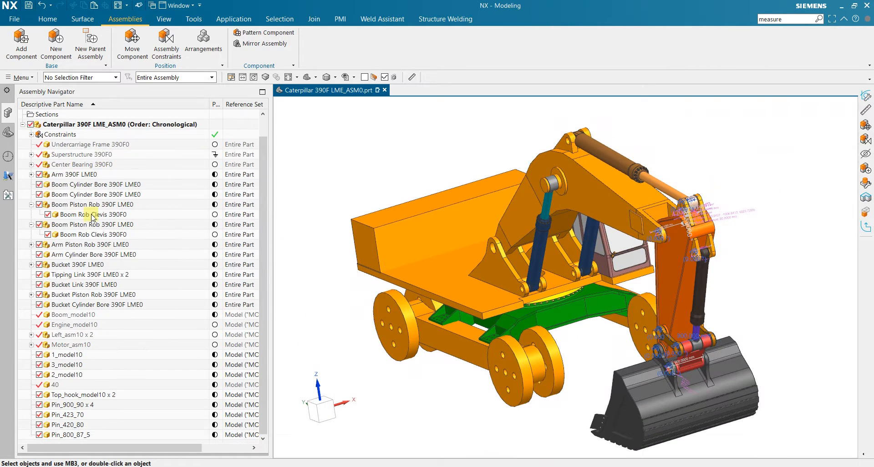
left_click(87, 436)
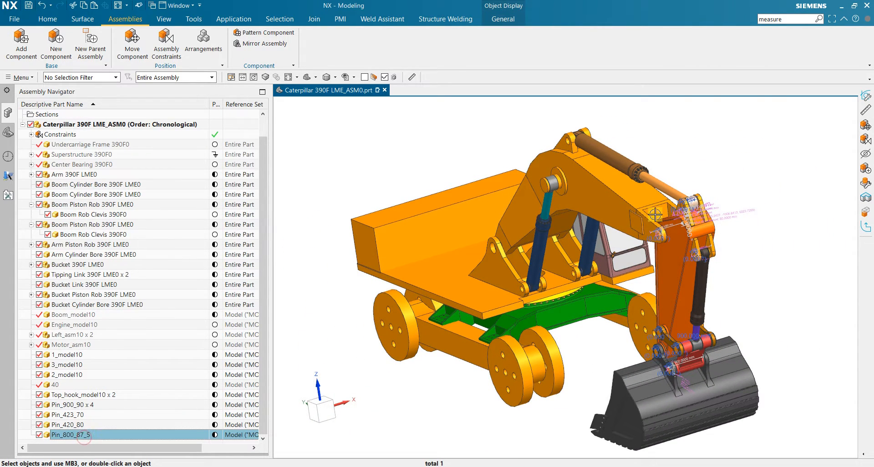
scroll(656, 214, "up", 3)
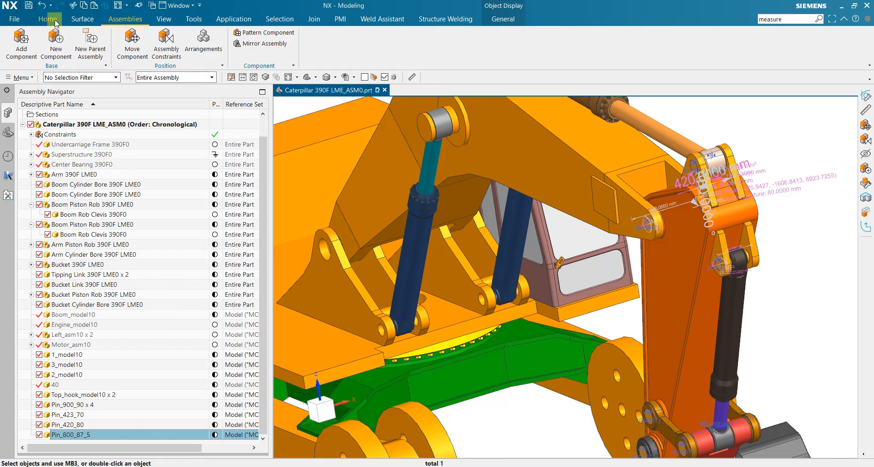
left_click(14, 19)
mouse_move(86, 77)
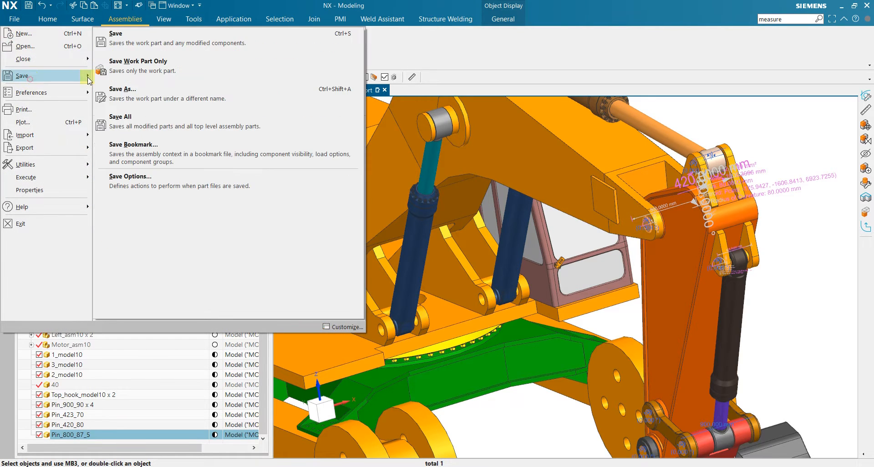
left_click(114, 121)
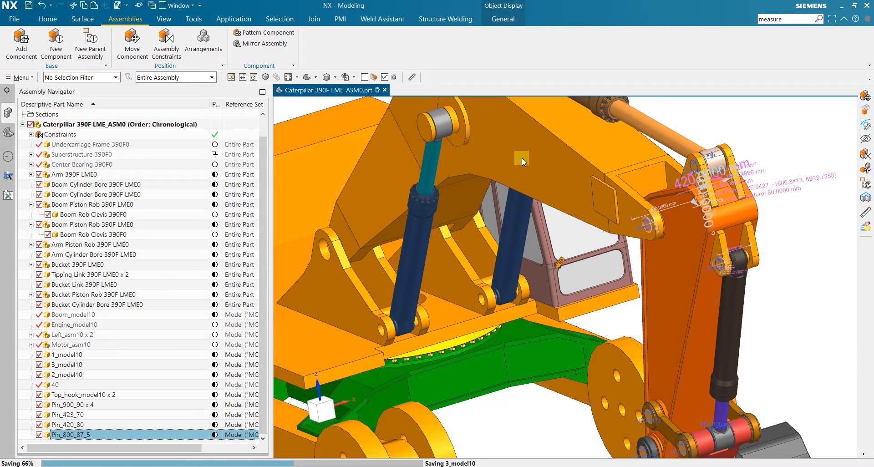
scroll(522, 158, "down", 5)
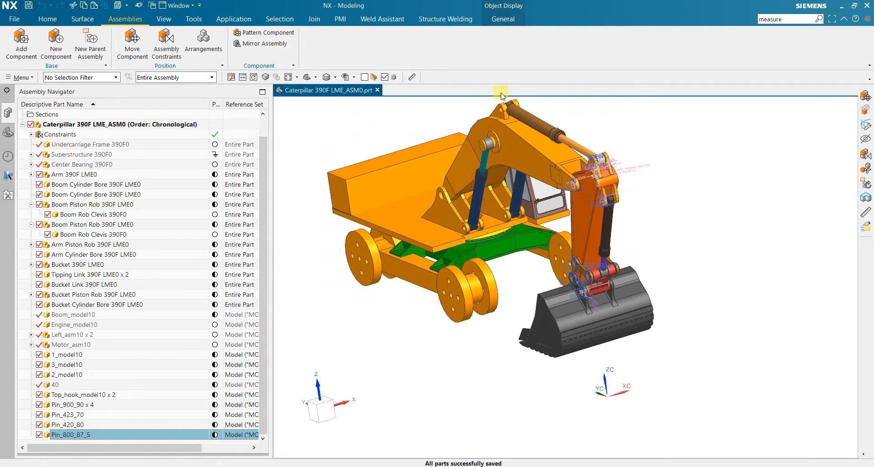
scroll(501, 97, "up", 5)
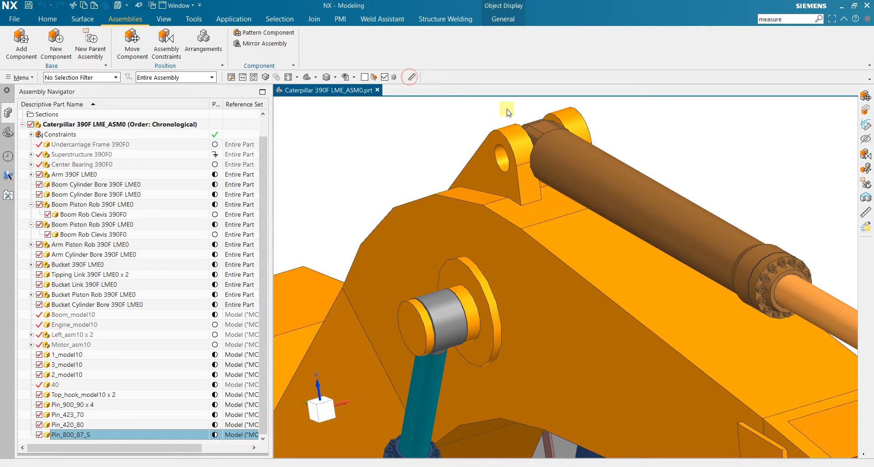
scroll(506, 109, "up", 2)
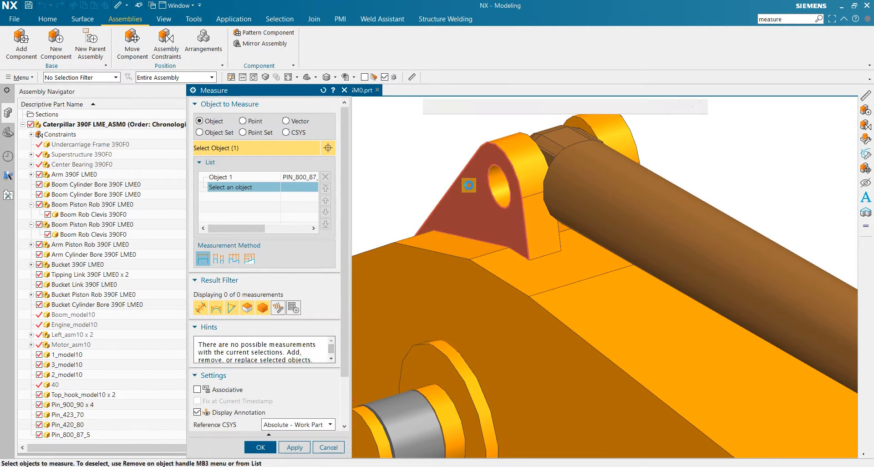
left_click(469, 184)
scroll(502, 204, "down", 2)
middle_click_drag(682, 190, 478, 248)
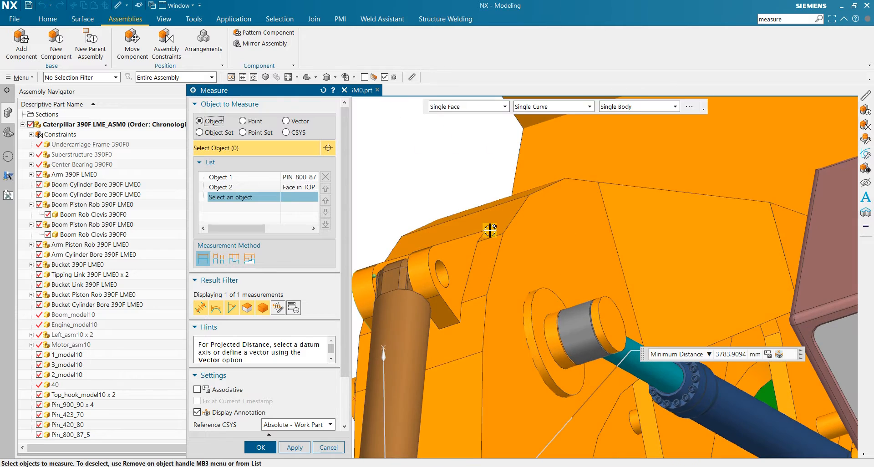
scroll(454, 257, "up", 2)
left_click(454, 257)
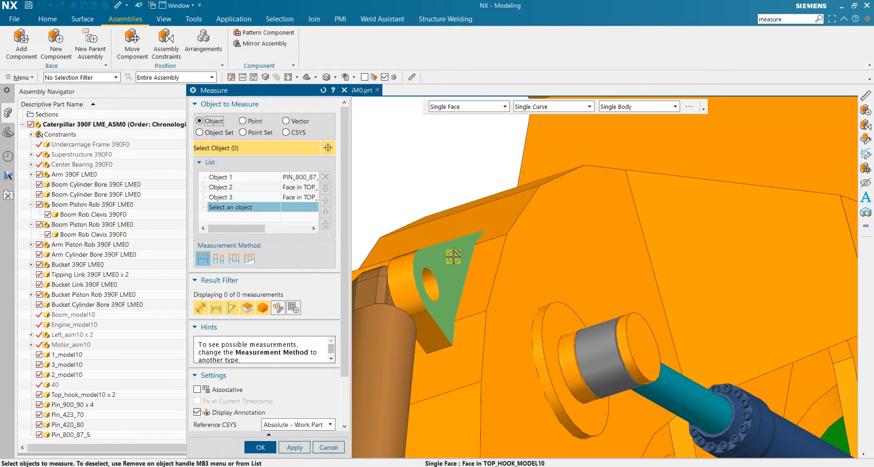
scroll(454, 257, "down", 3)
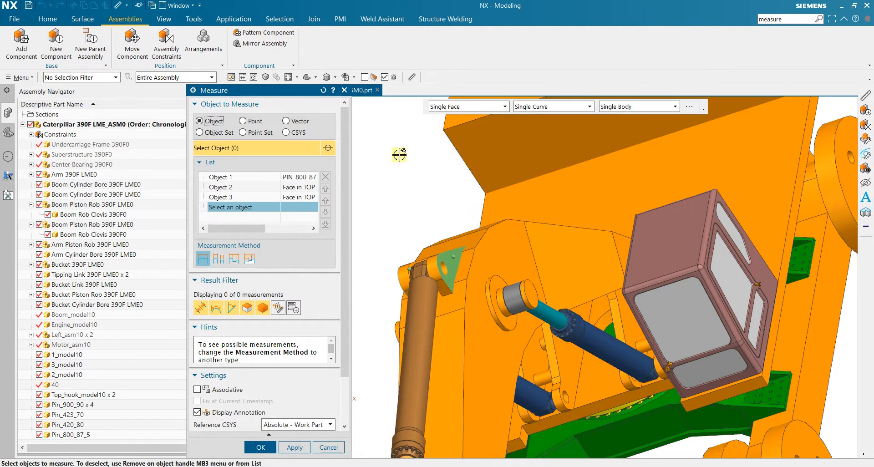
middle_click_drag(404, 204, 432, 213)
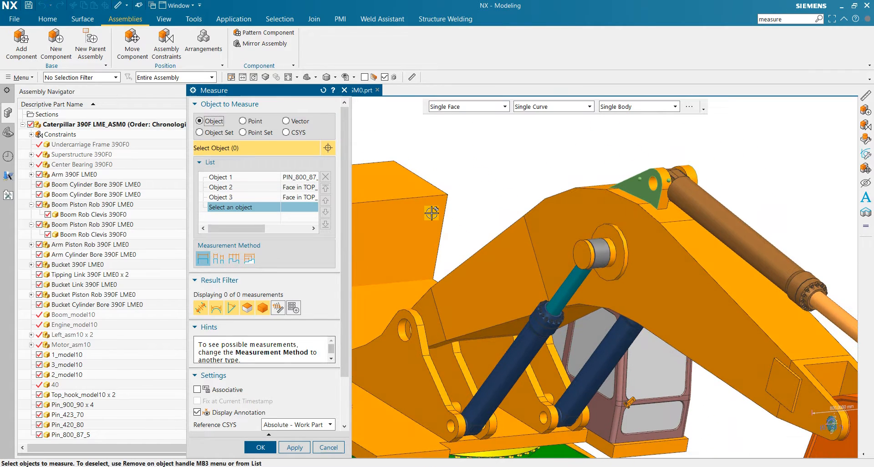
left_click(329, 430)
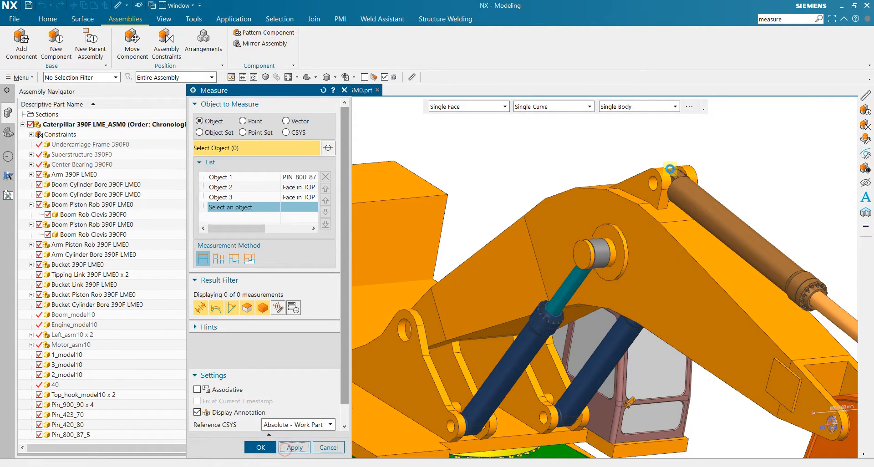
- Measure the distance between the outer faces of the boom's two top lugs and the radius of their pin hole, keeping the annotations
scroll(676, 162, "up", 3)
middle_click_drag(706, 174, 654, 131)
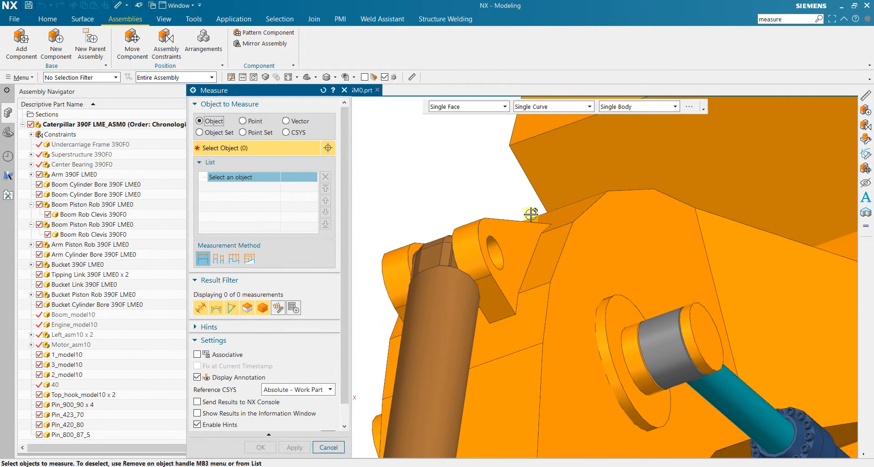
left_click(507, 231)
middle_click_drag(506, 231, 619, 275)
scroll(627, 277, "up", 4)
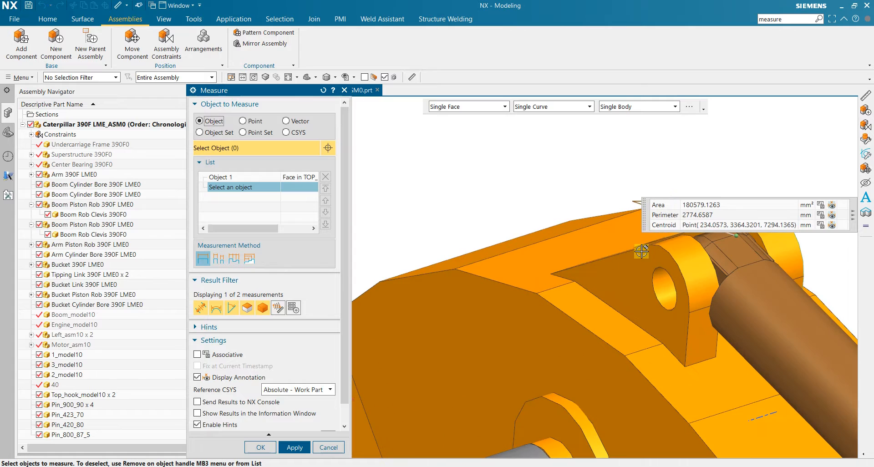
left_click(629, 278)
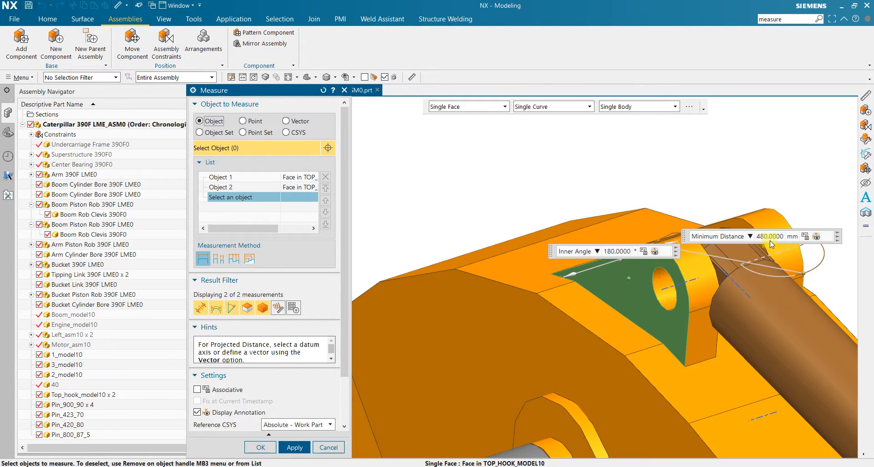
left_click(294, 447)
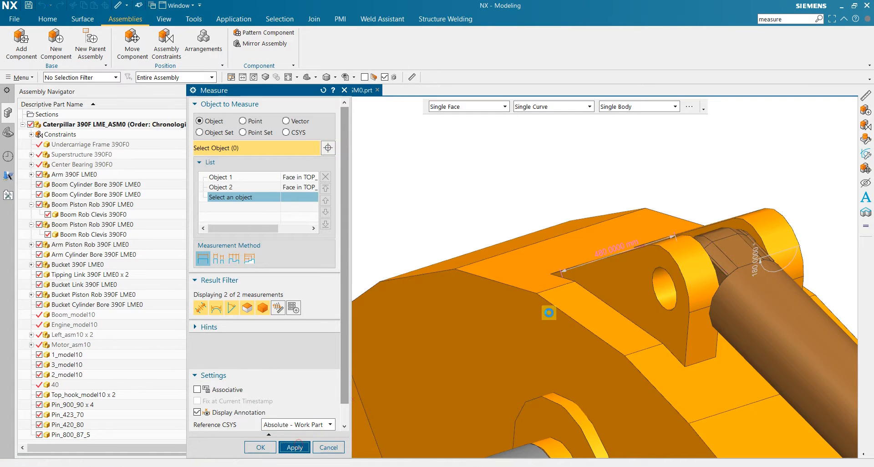
left_click(663, 298)
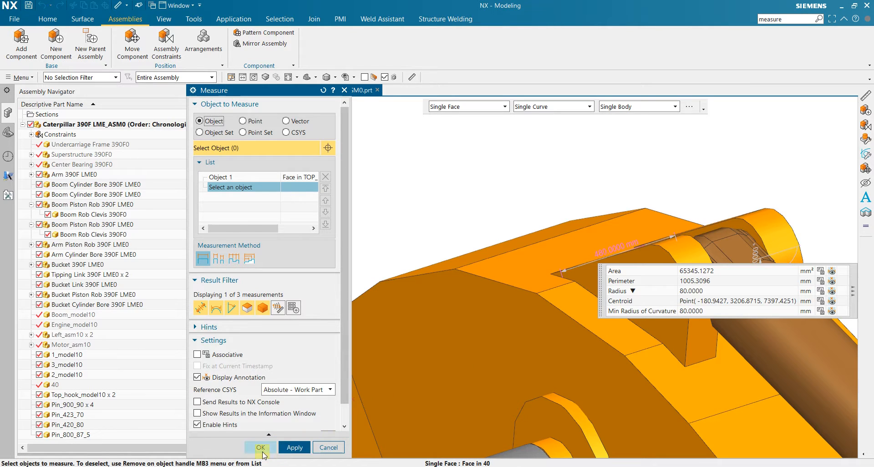
left_click(262, 451)
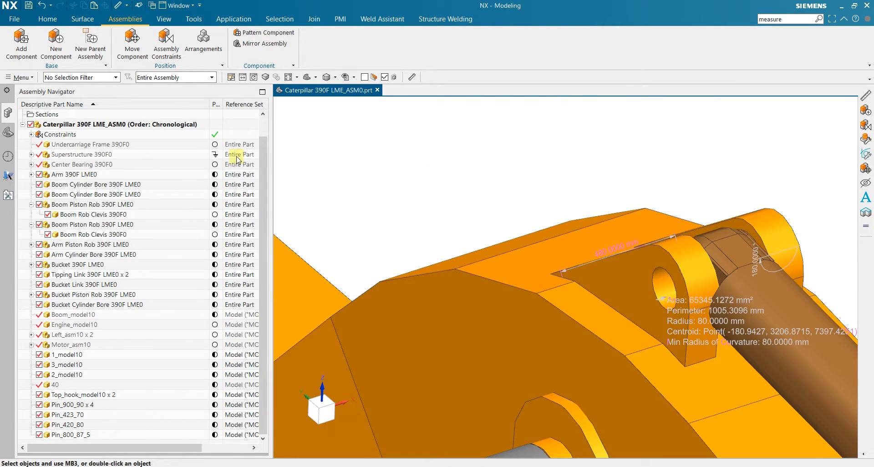
- Create an empty new component named Pin_480_80 from the Model template in millimetres
left_click(55, 47)
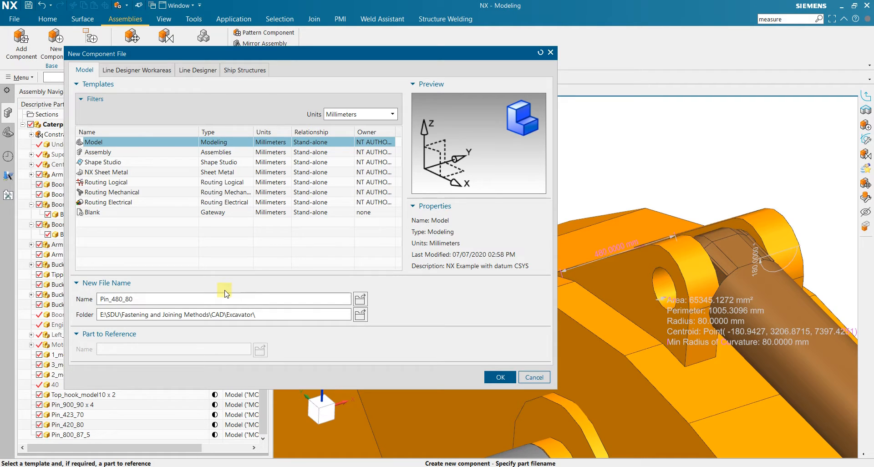
left_click(505, 375)
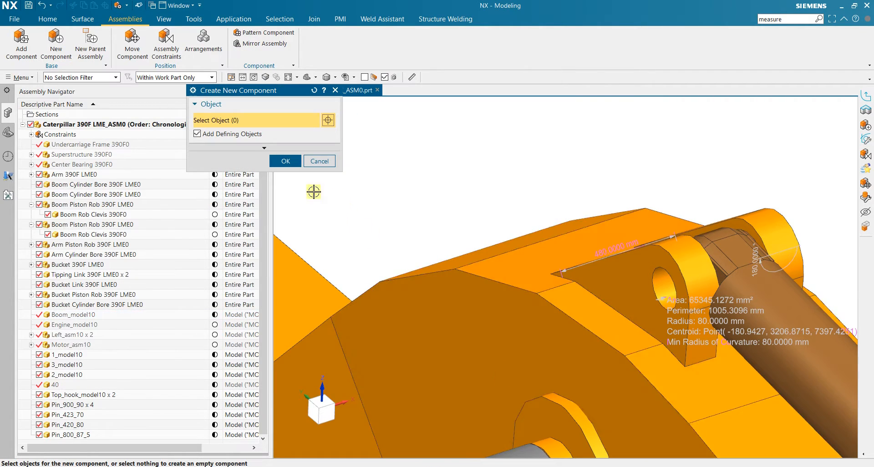
middle_click(343, 211)
scroll(358, 236, "down", 5)
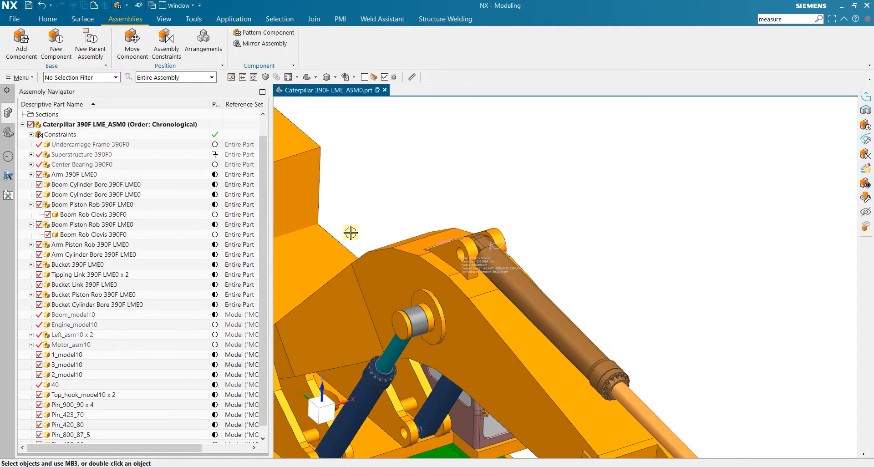
scroll(350, 233, "down", 2)
scroll(153, 338, "down", 1)
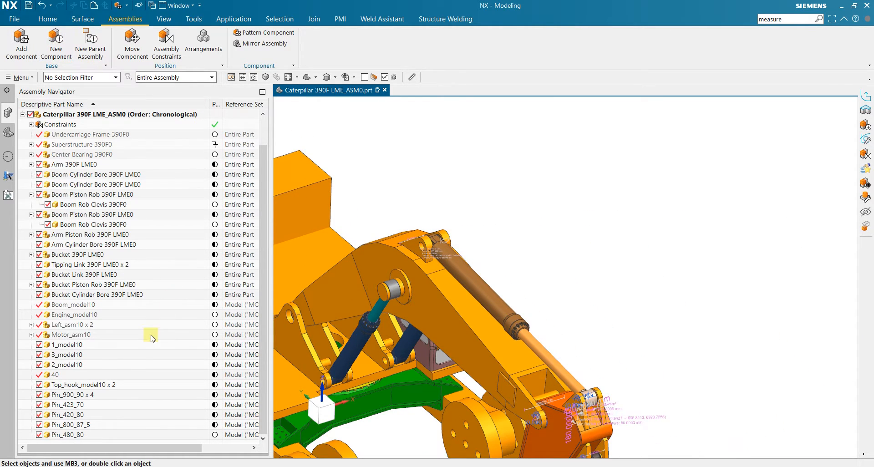
- Make Pin_480_80 the work part and start a sketch on the YZ plane of its datum coordinate system
double_click(81, 439)
scroll(374, 284, "down", 3)
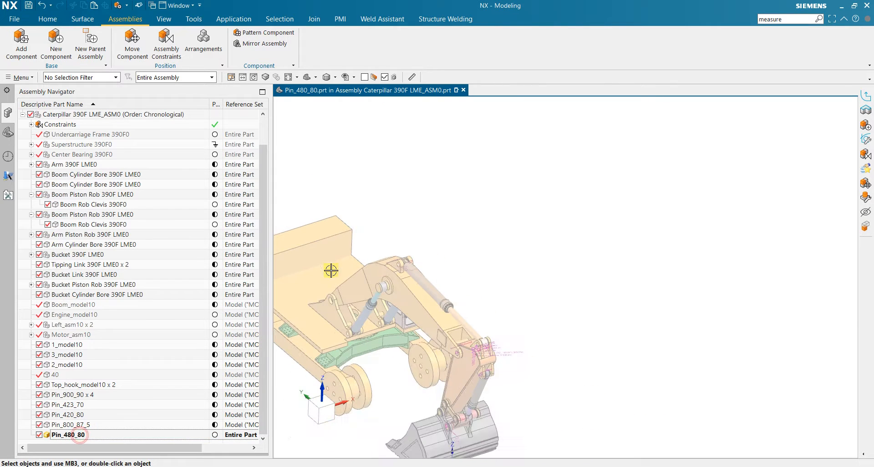
left_click(49, 20)
left_click(44, 40)
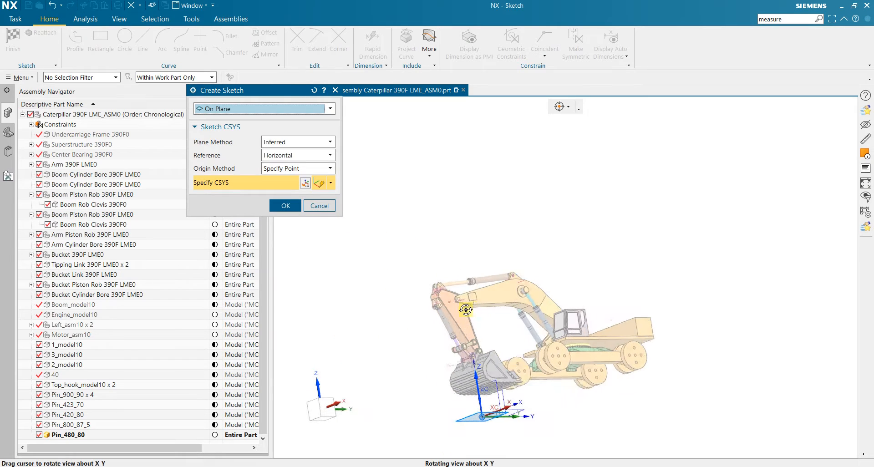
left_click(496, 394)
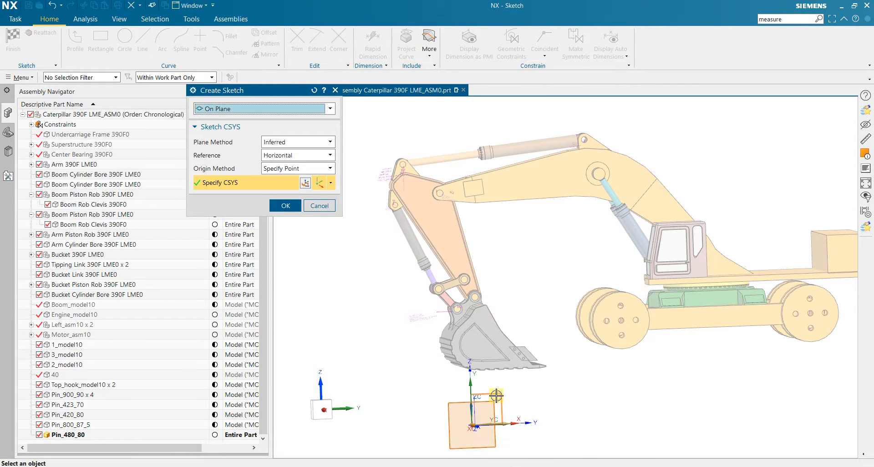
middle_click(496, 395)
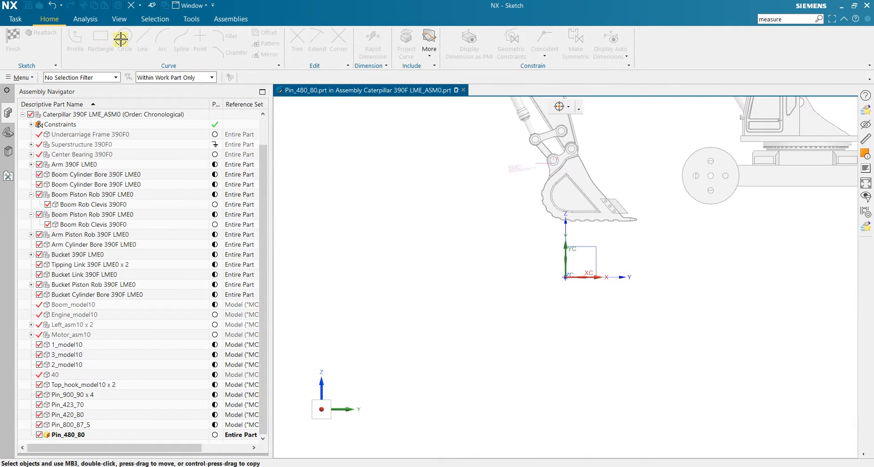
- Sketch a 160 mm diameter circle centred on the origin and finish the sketch
key("o")
scroll(574, 261, "up", 3)
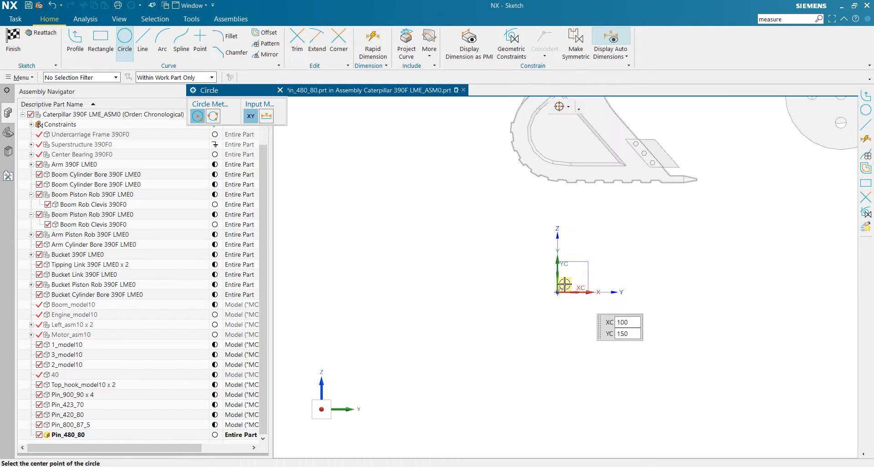
left_click(557, 292)
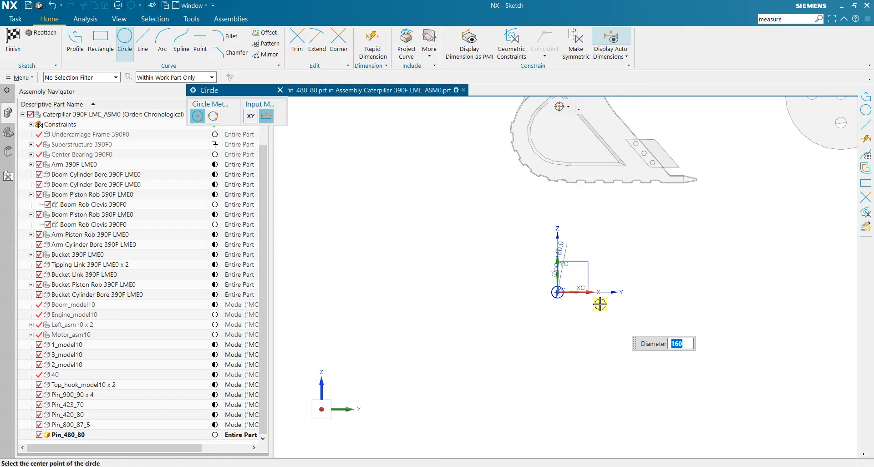
left_click(13, 43)
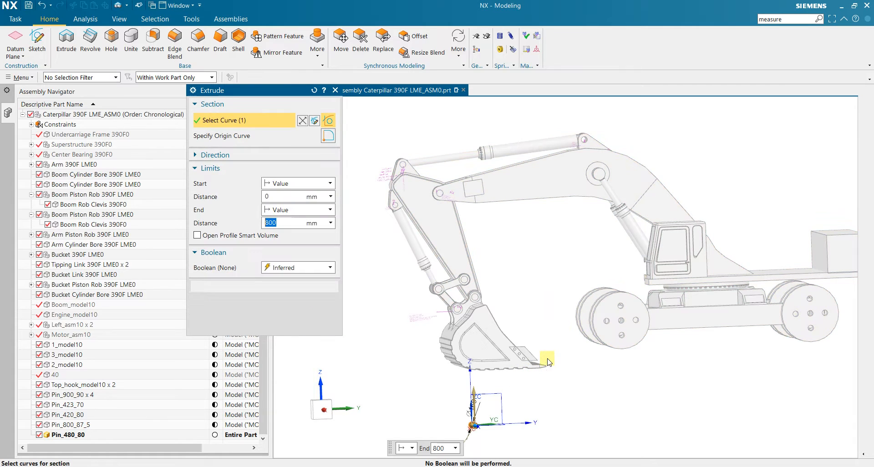
- Extrude the circle into the solid body of Pin_480_80 and make the top-level excavator assembly the work part
middle_click_drag(542, 318, 552, 324)
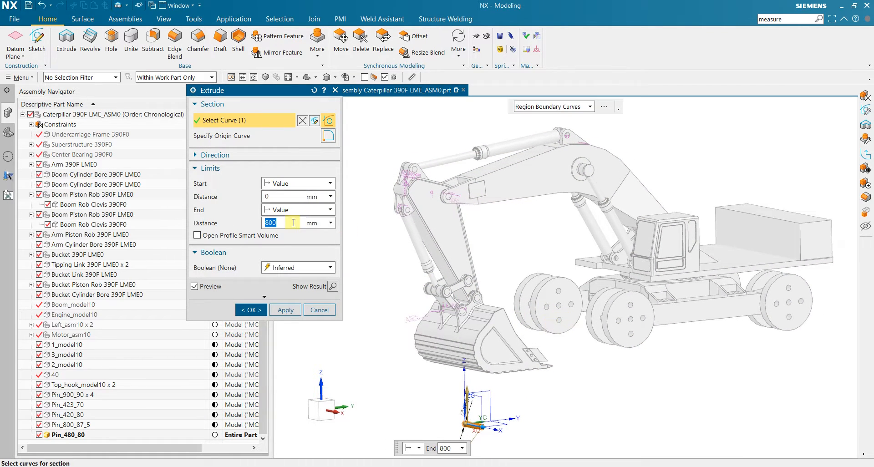
left_click(264, 312)
scroll(556, 367, "down", 3)
middle_click_drag(556, 367, 674, 390)
scroll(489, 357, "up", 3)
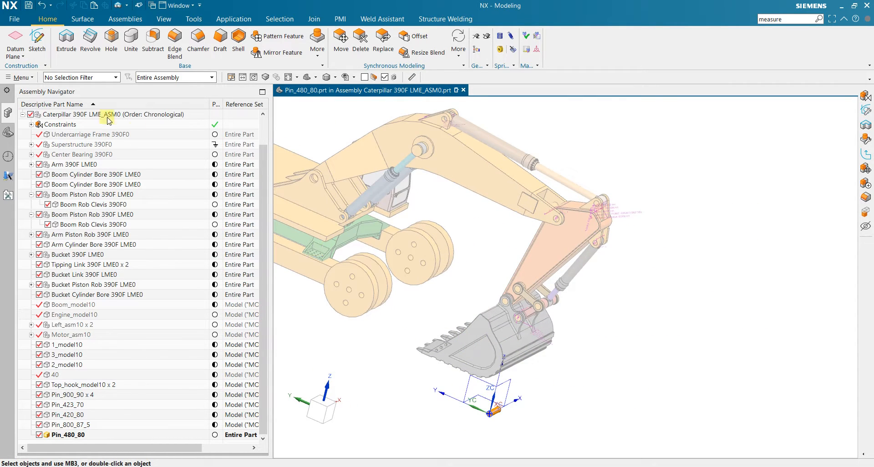
double_click(82, 116)
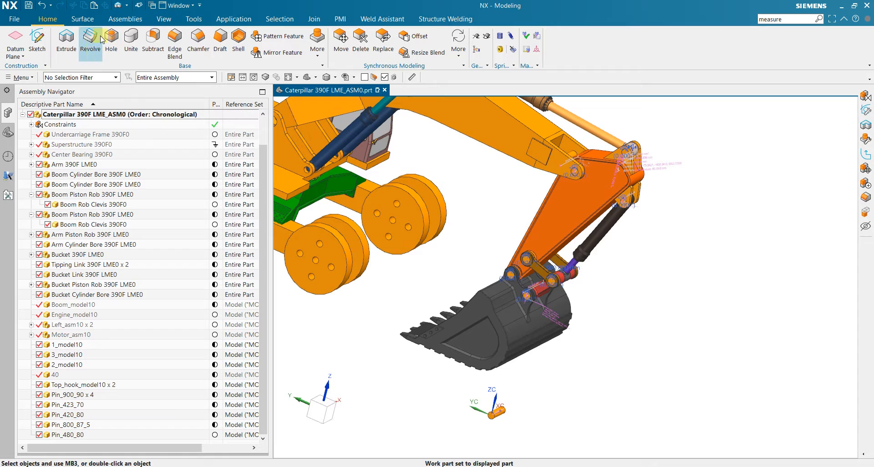
- Start a hinge joint constraint with Pin_480_80's cylinder axis and the centre of its end edge as the first object
left_click(125, 24)
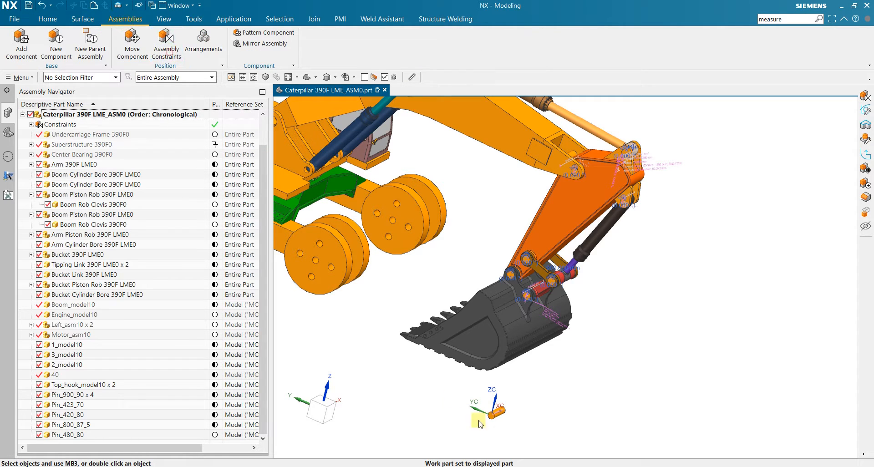
scroll(492, 420, "up", 4)
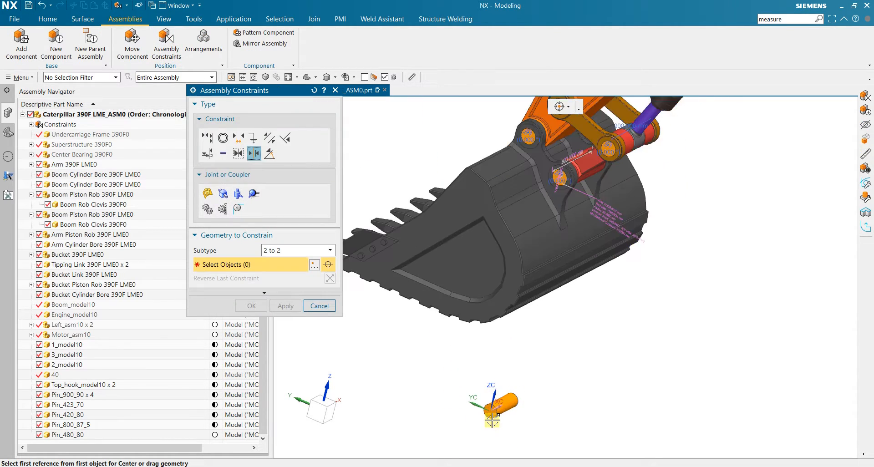
left_click(207, 194)
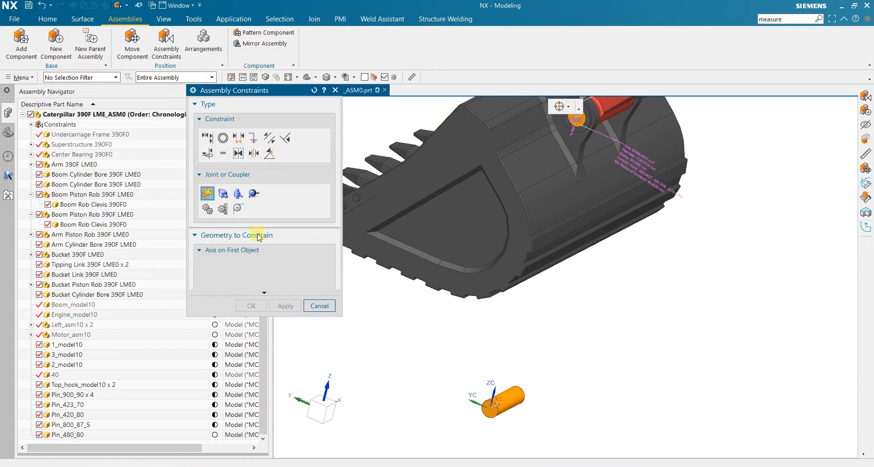
scroll(441, 369, "up", 2)
left_click(527, 415)
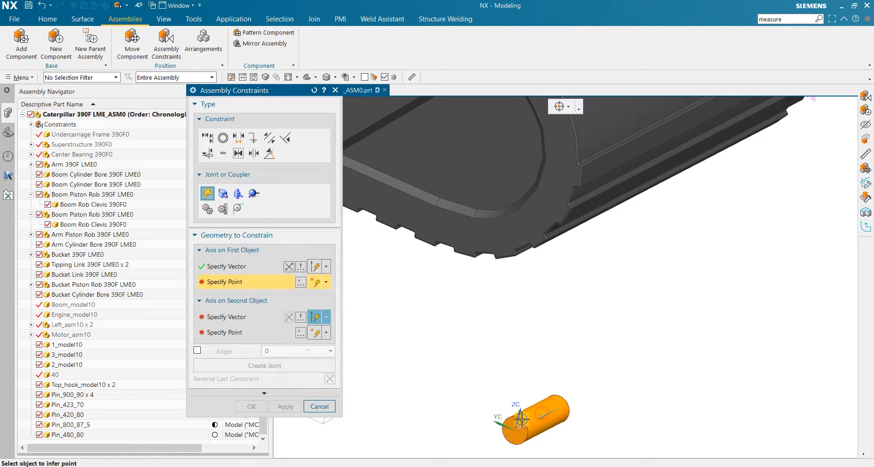
left_click(515, 417)
- Use the pin hole axis and outer edge centre of the boom's top lug as the second object and create the hinge joint
scroll(515, 417, "down", 6)
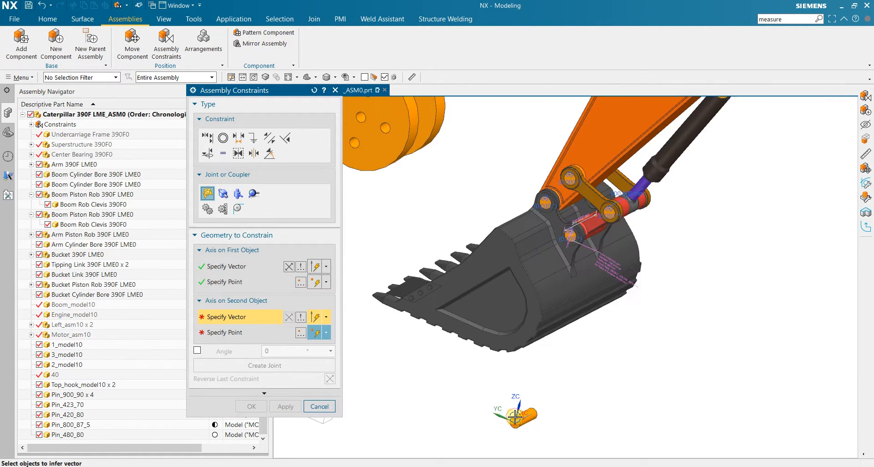
scroll(493, 262, "up", 8)
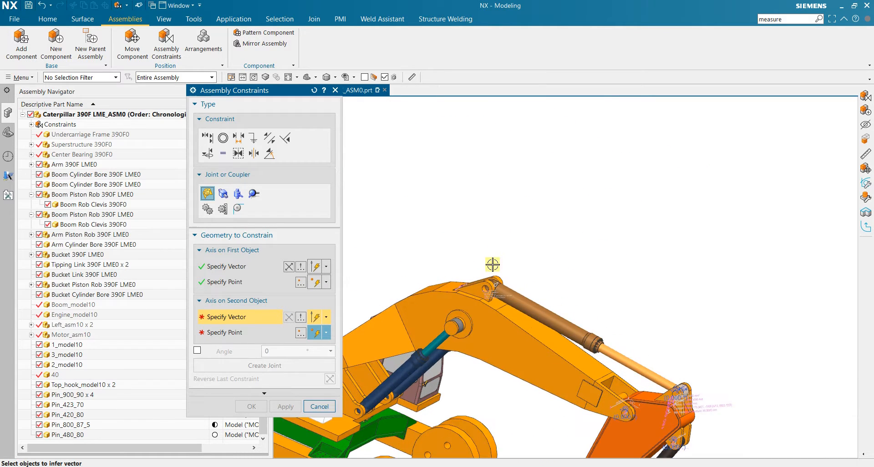
left_click(412, 386)
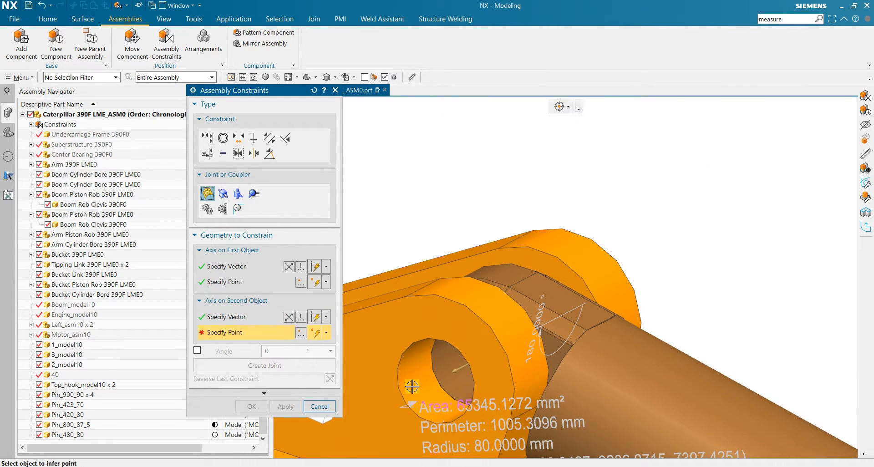
left_click(417, 345)
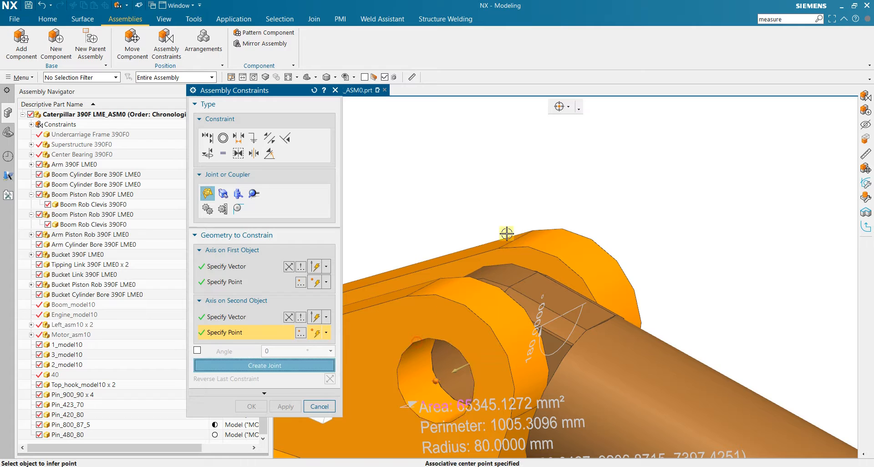
scroll(523, 214, "down", 5)
scroll(524, 214, "down", 10)
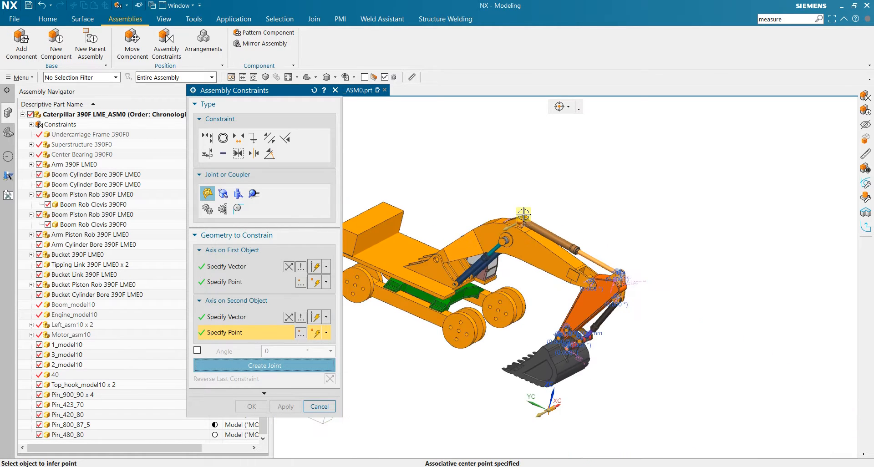
scroll(523, 214, "up", 10)
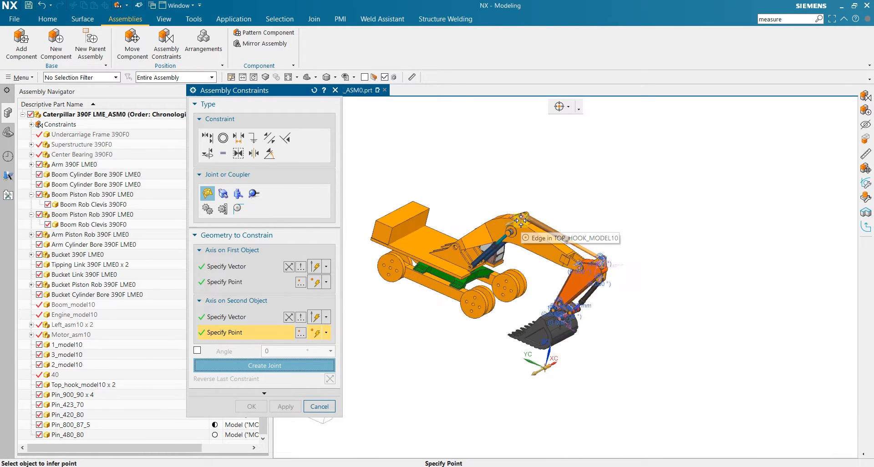
left_click(273, 366)
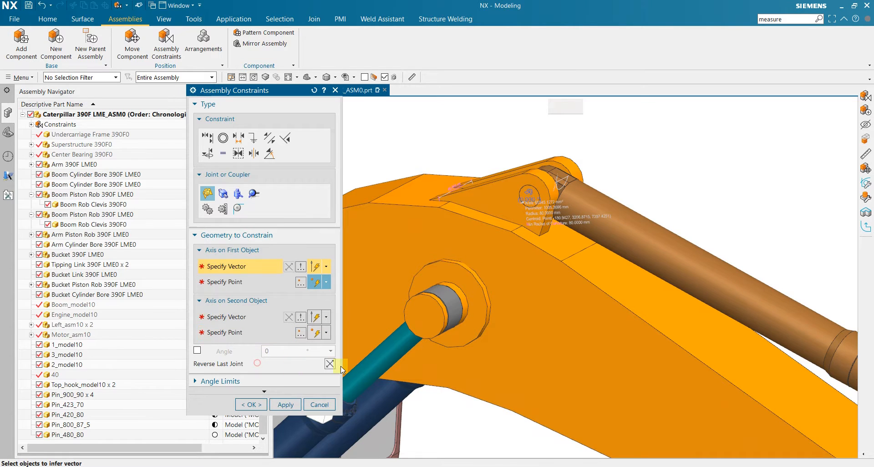
- Check the boom and its cylinder from several views and finish the open assembly constraints session
scroll(470, 317, "down", 6)
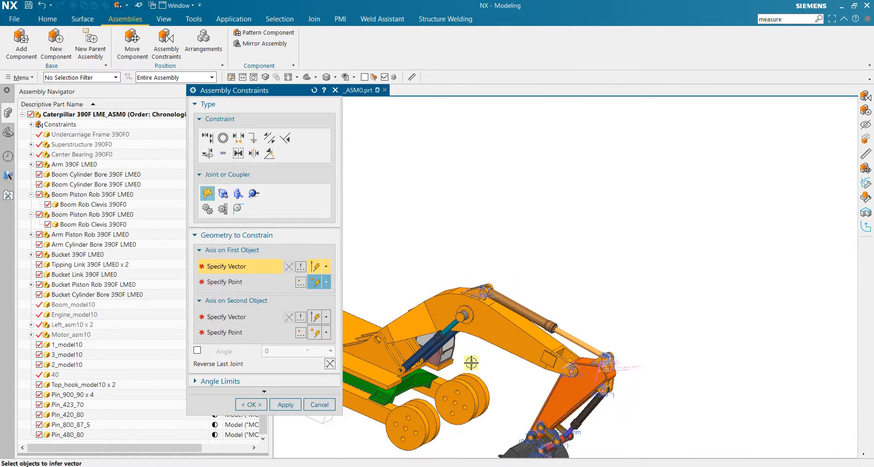
middle_click_drag(471, 360, 496, 298)
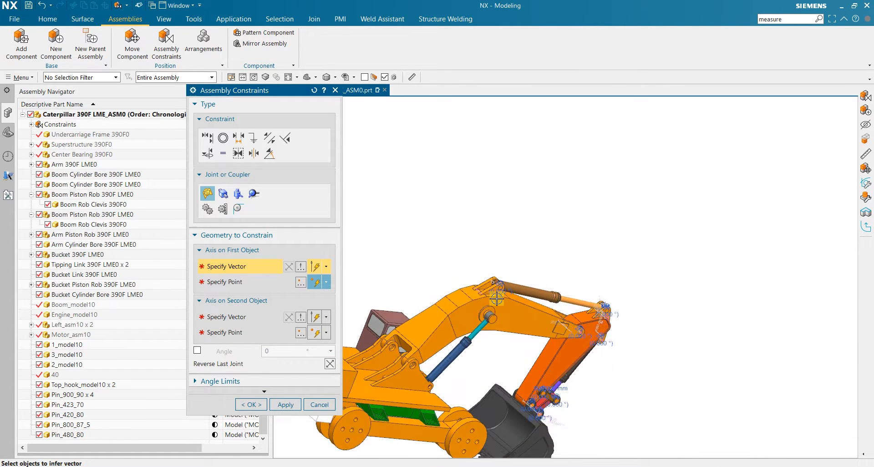
scroll(489, 318, "up", 5)
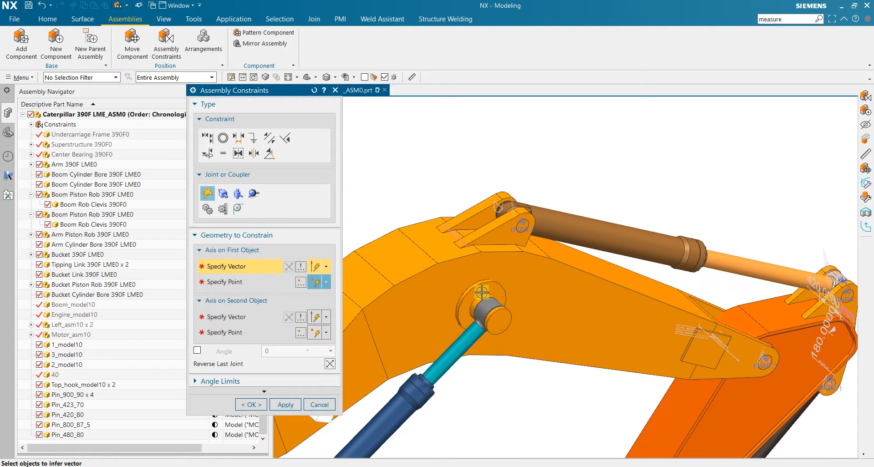
scroll(482, 293, "down", 5)
scroll(412, 330, "up", 5)
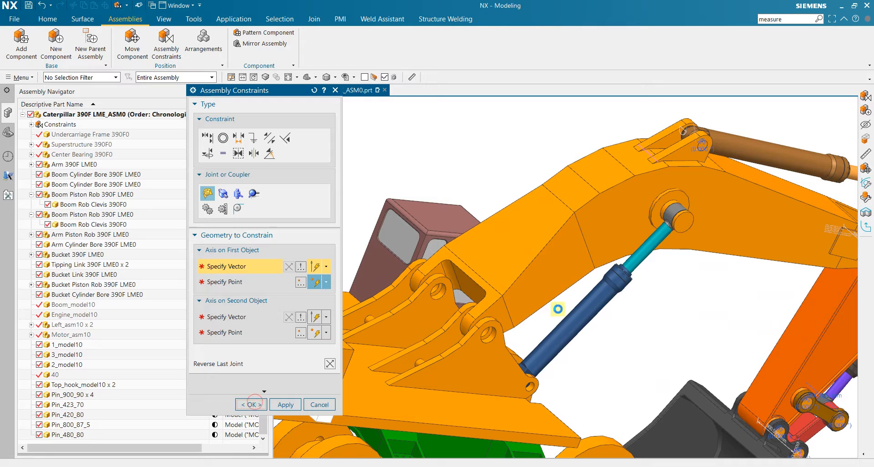
key("Escape")
- Measure the radius of the boom pivot hole in the superstructure's hook lug, keeping the annotation
middle_click_drag(453, 324, 462, 334)
scroll(462, 335, "up", 5)
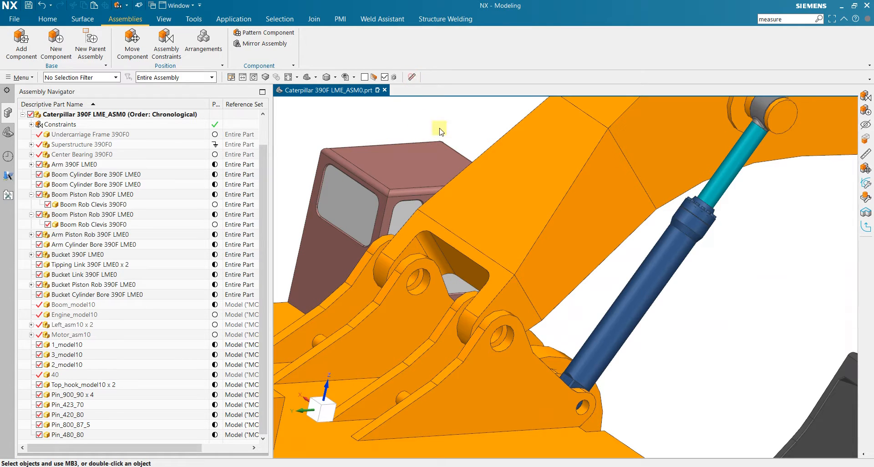
scroll(505, 337, "up", 3)
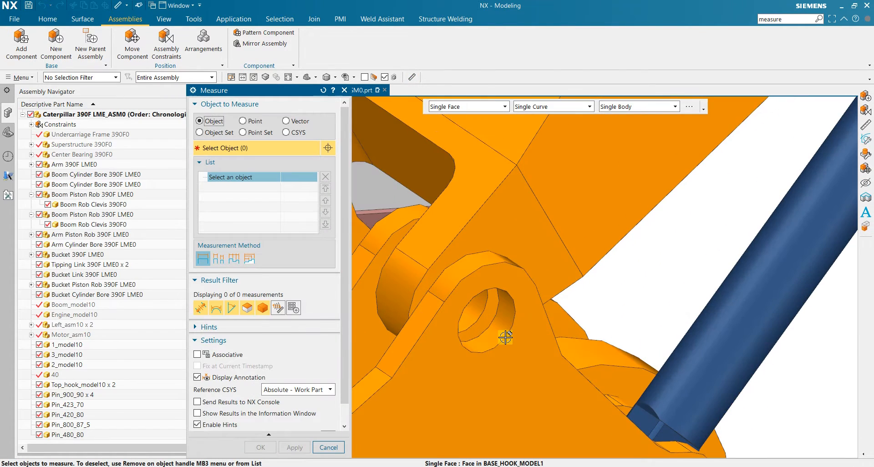
left_click(499, 326)
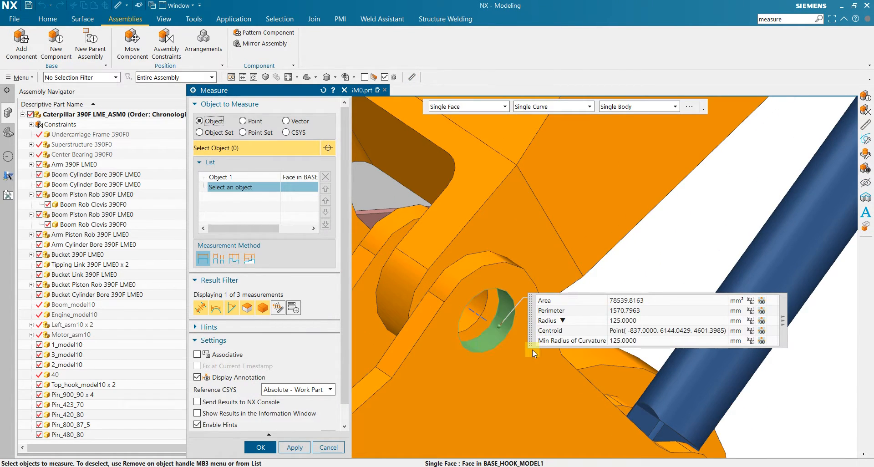
left_click(295, 447)
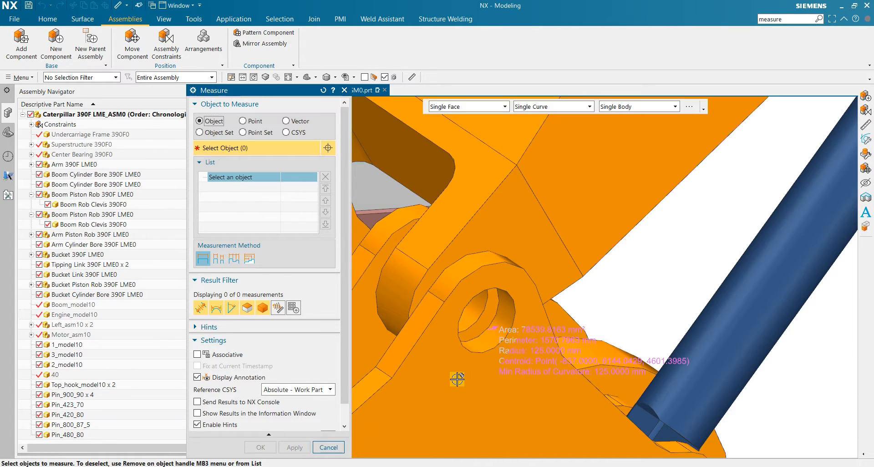
- Measure the distance between the opposite side faces of the superstructure hook's lugs at the boom pivot
left_click(454, 376)
scroll(458, 392, "down", 5)
middle_click_drag(458, 403, 620, 443)
scroll(620, 442, "up", 2)
scroll(620, 443, "up", 2)
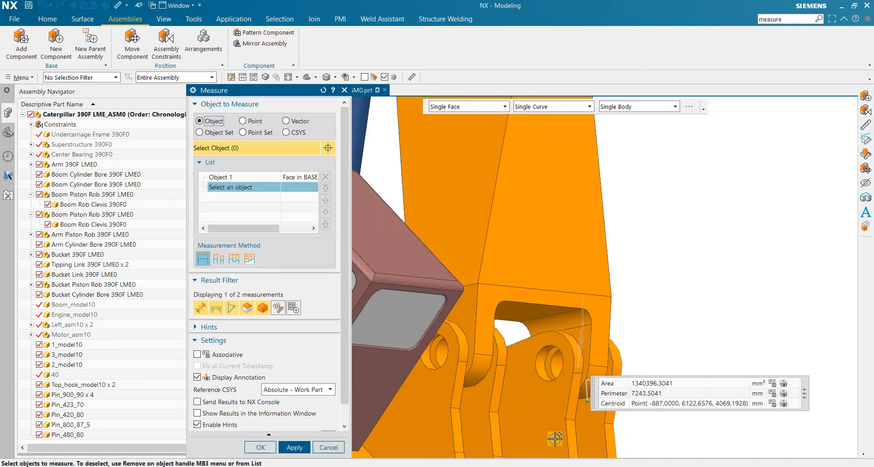
left_click(555, 438)
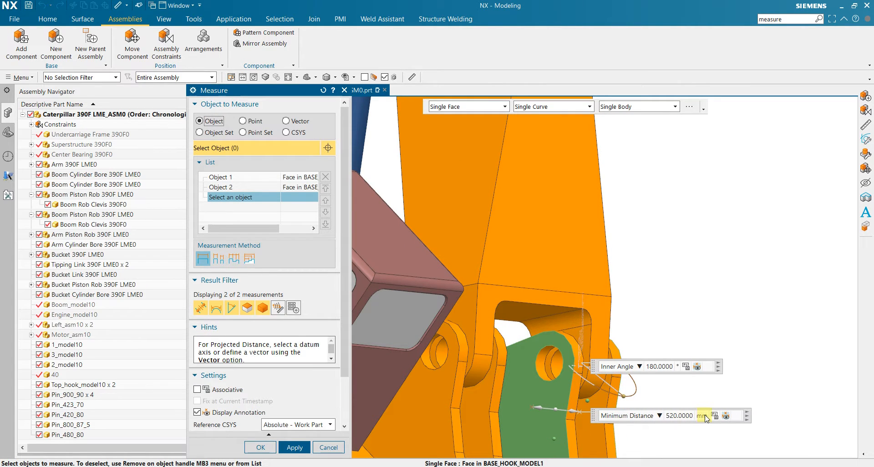
left_click(261, 448)
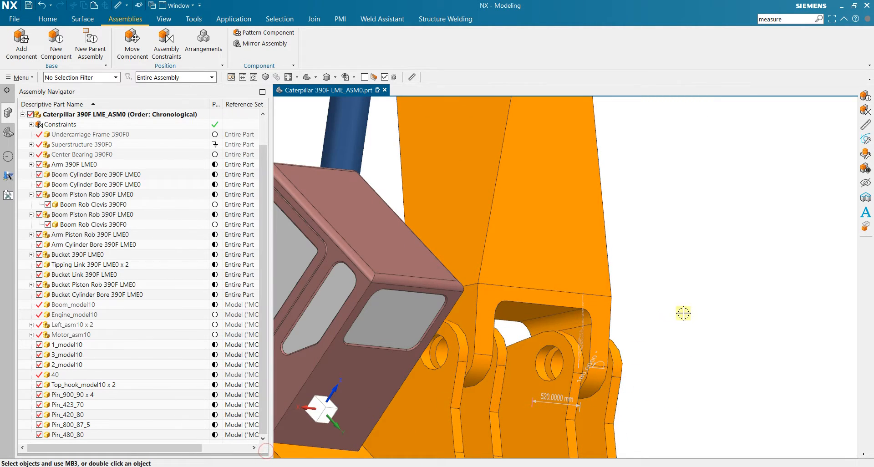
- Create an empty new component named Pin_520_125 from the millimetre Model template in the Excavator folder
middle_click_drag(683, 313, 607, 297)
scroll(595, 297, "down", 5)
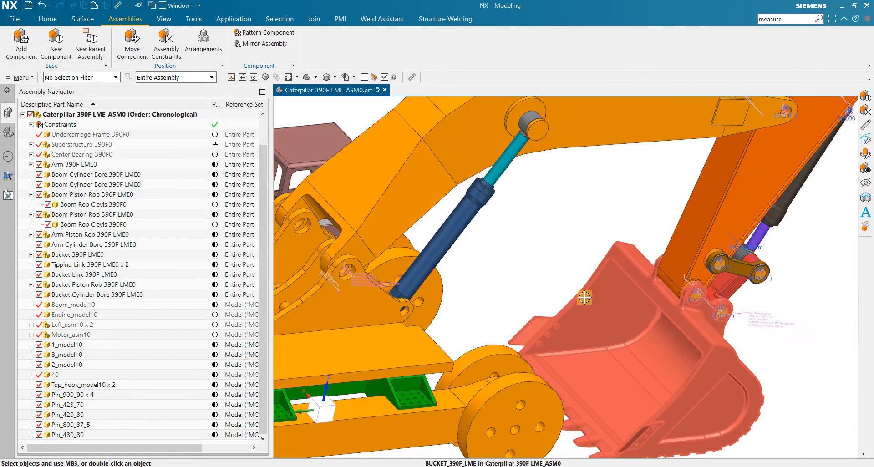
scroll(421, 275, "up", 4)
left_click(56, 44)
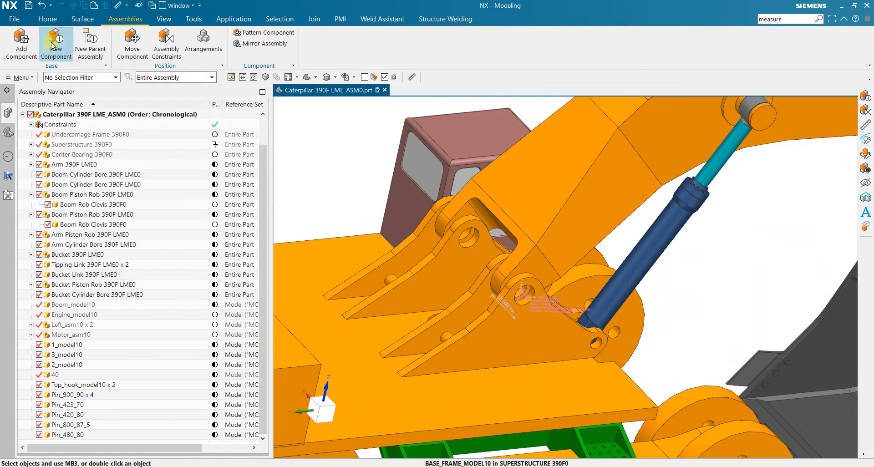
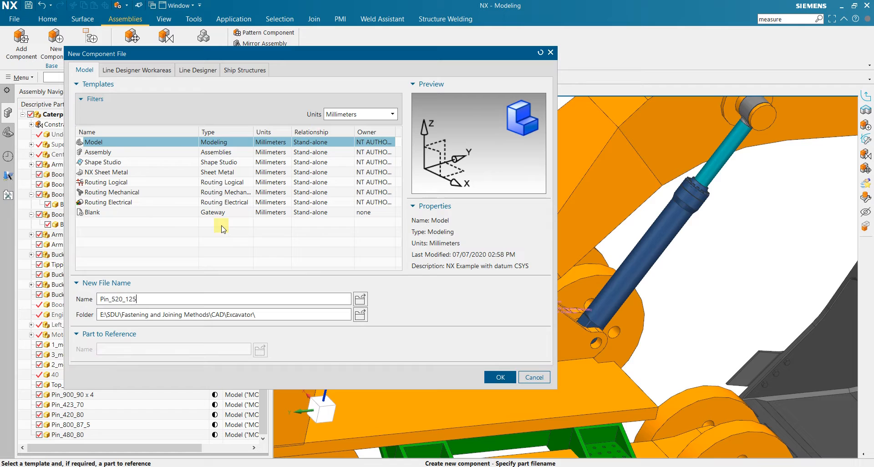
left_click(500, 377)
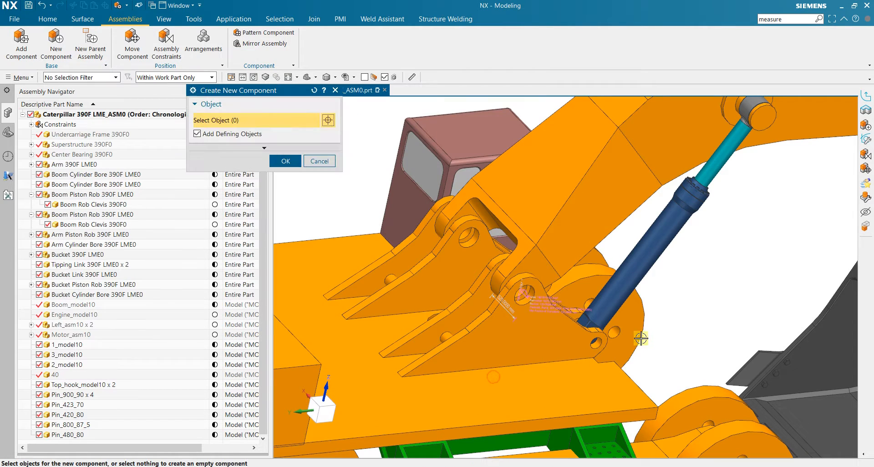
left_click(292, 161)
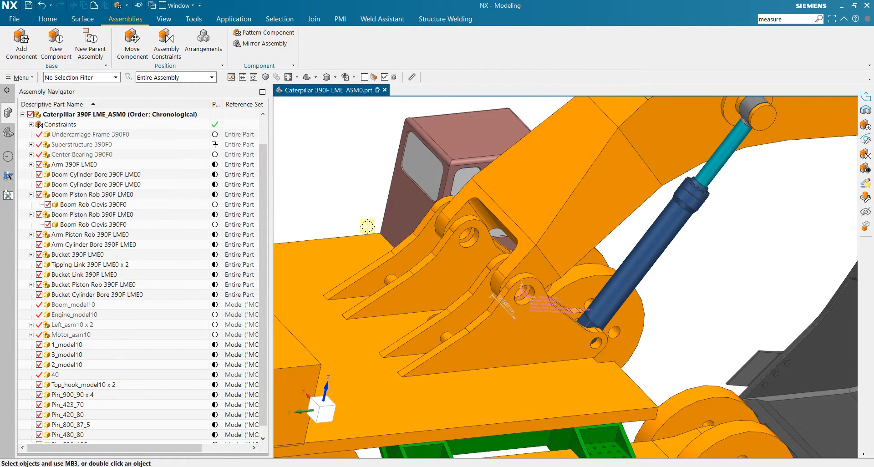
- Make Pin_520_125 the work part and start a sketch on its vertical YZ plane
scroll(199, 294, "down", 1)
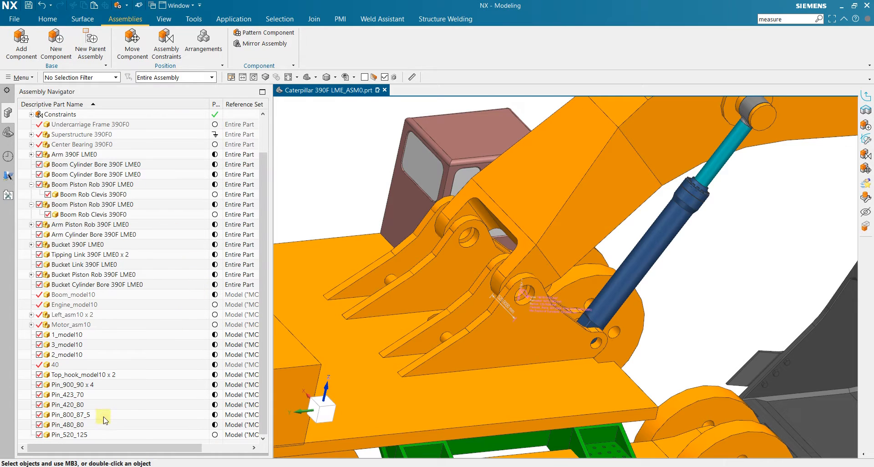
double_click(80, 435)
left_click(47, 18)
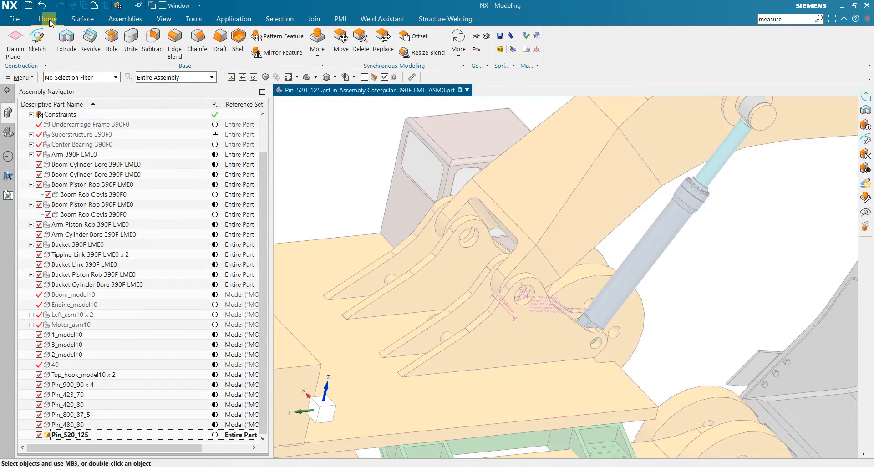
left_click(40, 43)
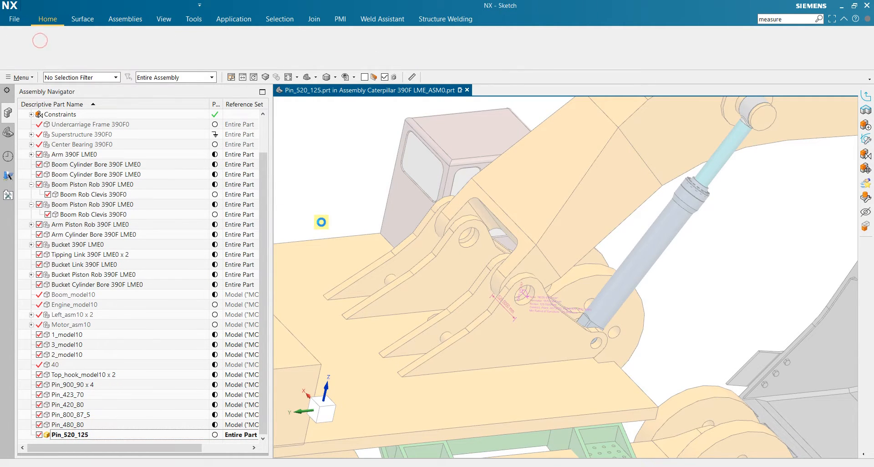
scroll(322, 216, "up", 5)
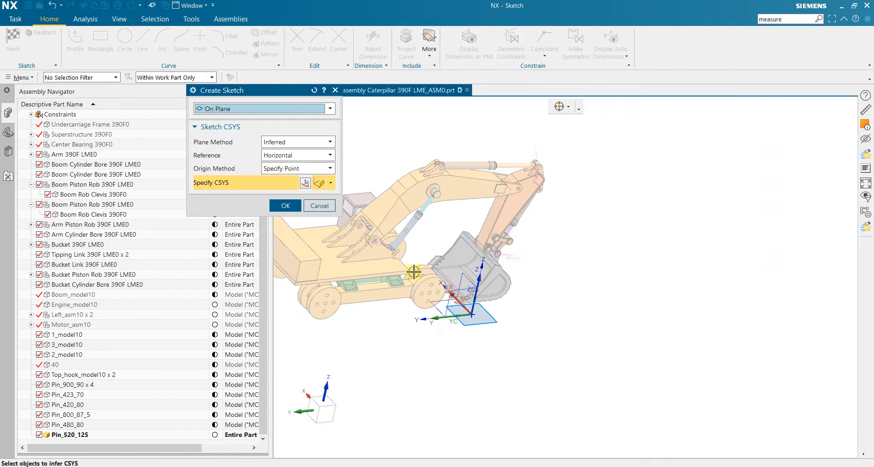
middle_click_drag(402, 250, 405, 253)
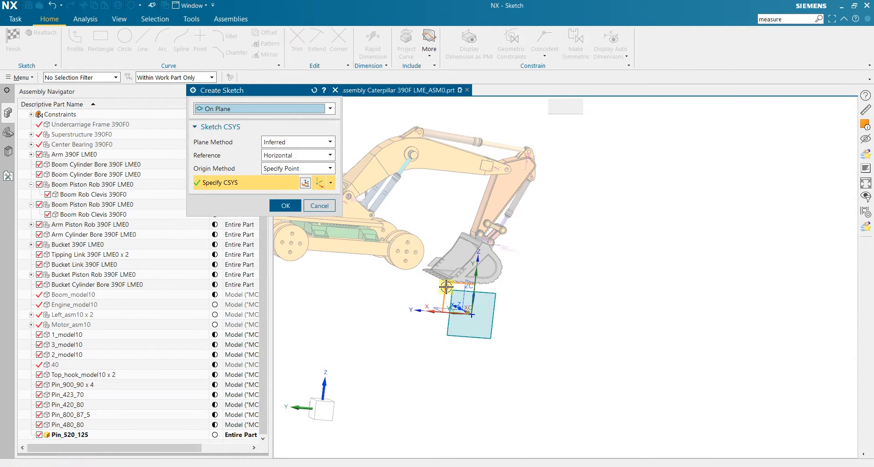
left_click(444, 287)
middle_click(423, 299)
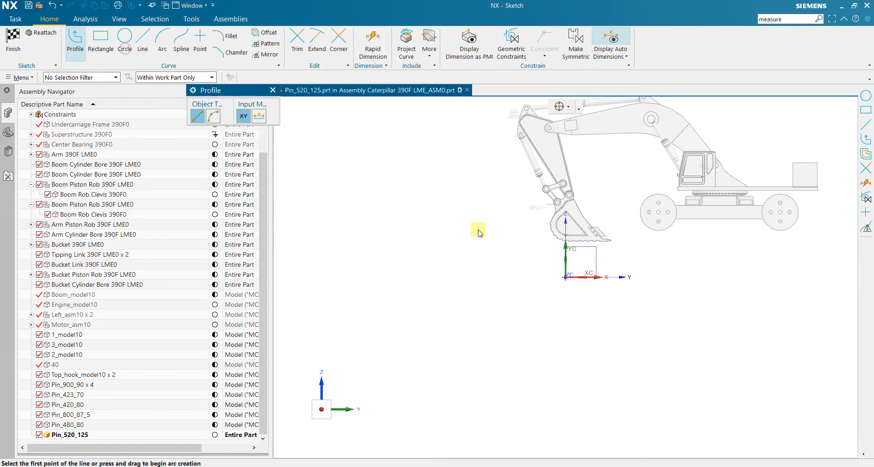
- Sketch a circle of 250 mm diameter centred on the origin and finish the sketch
left_click(122, 53)
scroll(619, 271, "up", 3)
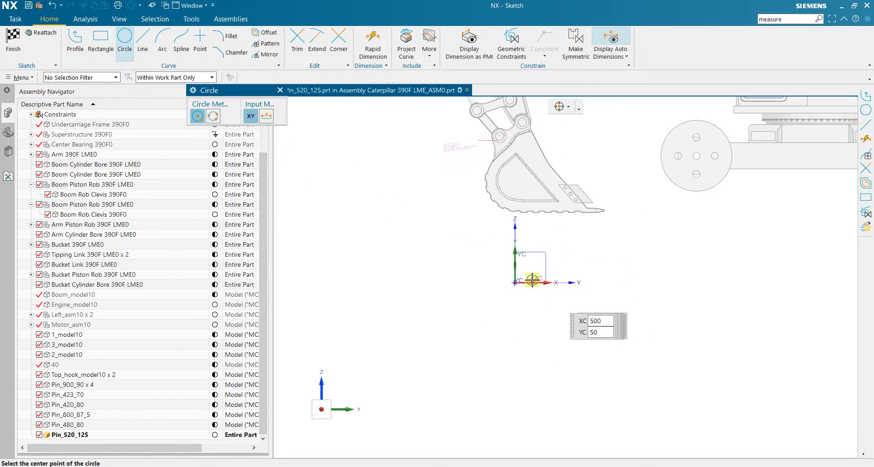
left_click(518, 283)
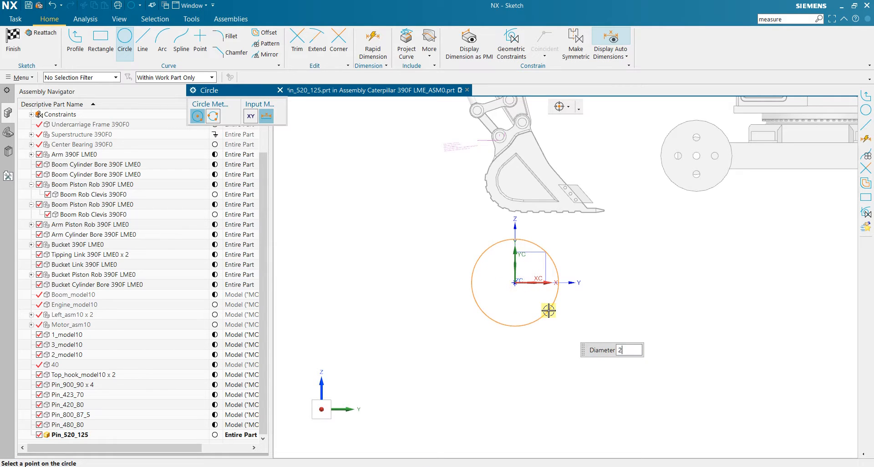
key("Return")
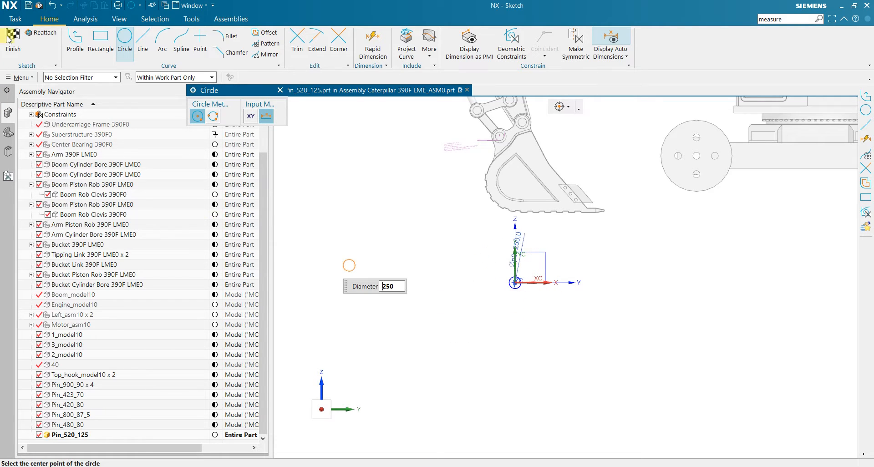
left_click(13, 38)
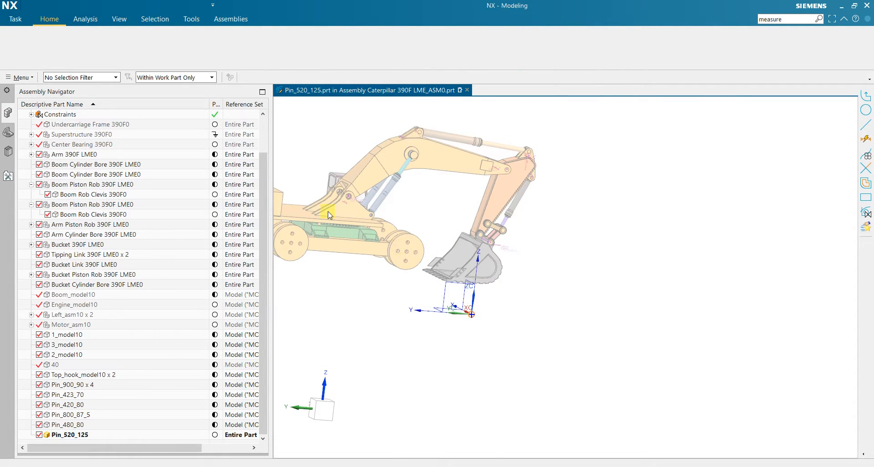
- Extrude the sketched circle from a start distance of 0 mm to form the solid pin
scroll(446, 226, "up", 4)
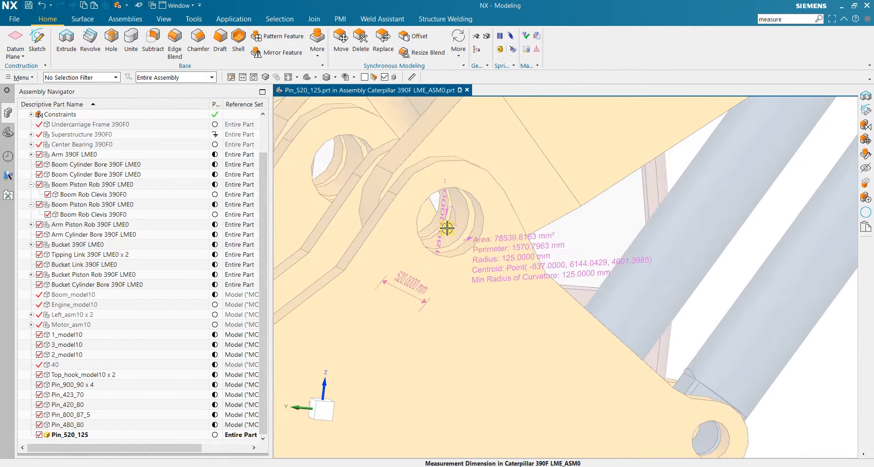
scroll(389, 305, "down", 10)
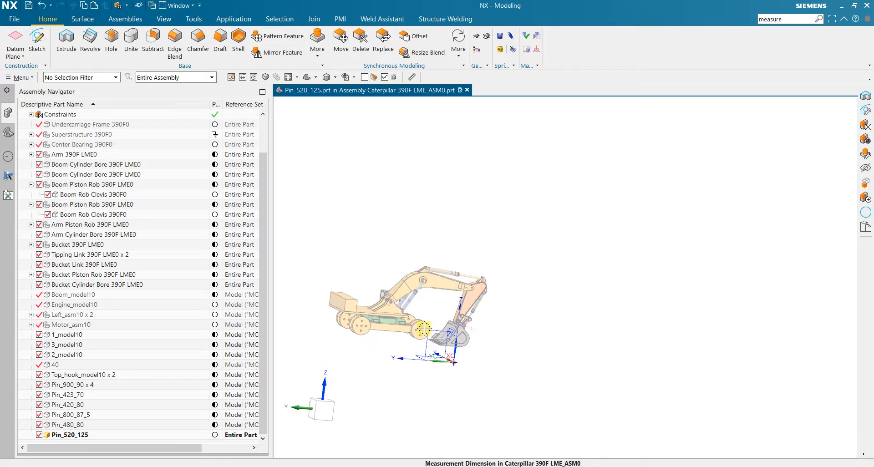
key("x")
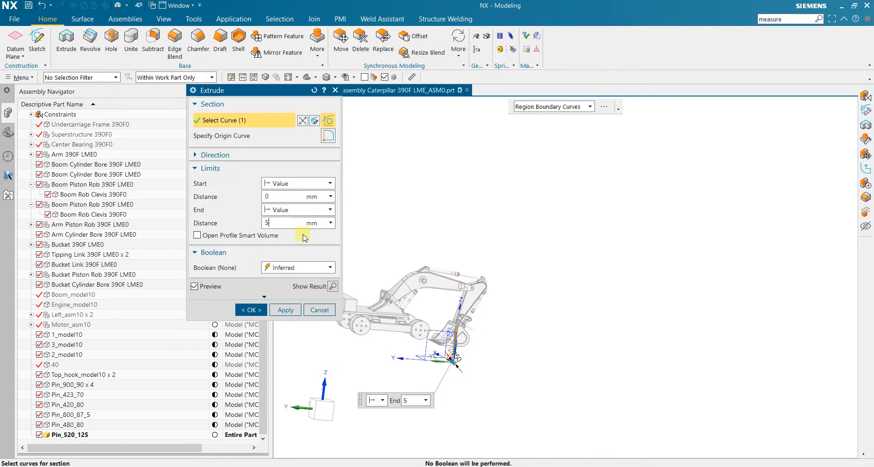
key("Tab")
left_click(250, 310)
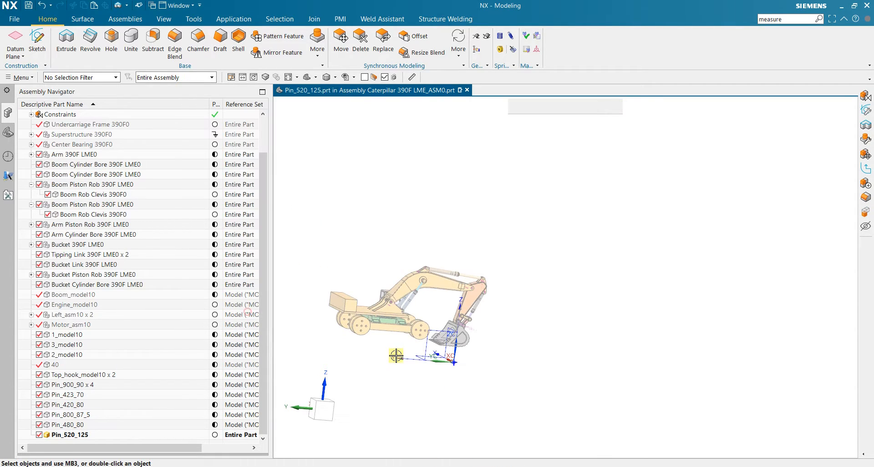
- Make the top-level assembly Caterpillar 390F LME_ASM0 the work part again
scroll(407, 351, "up", 4)
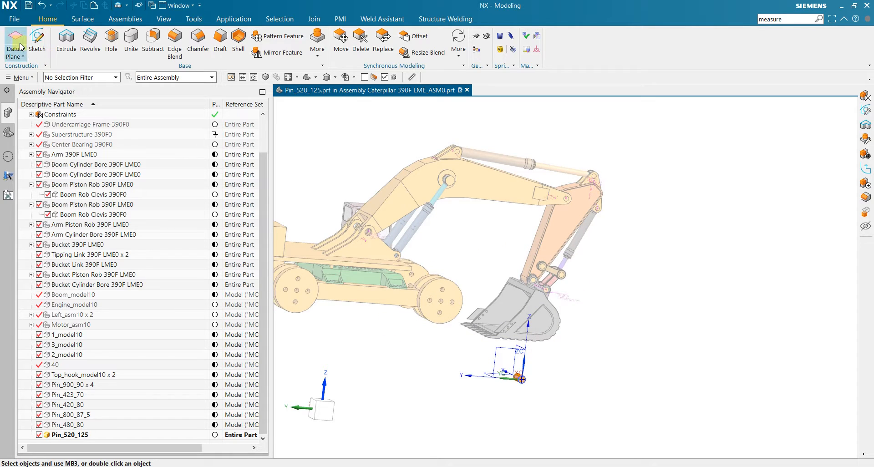
left_click(114, 20)
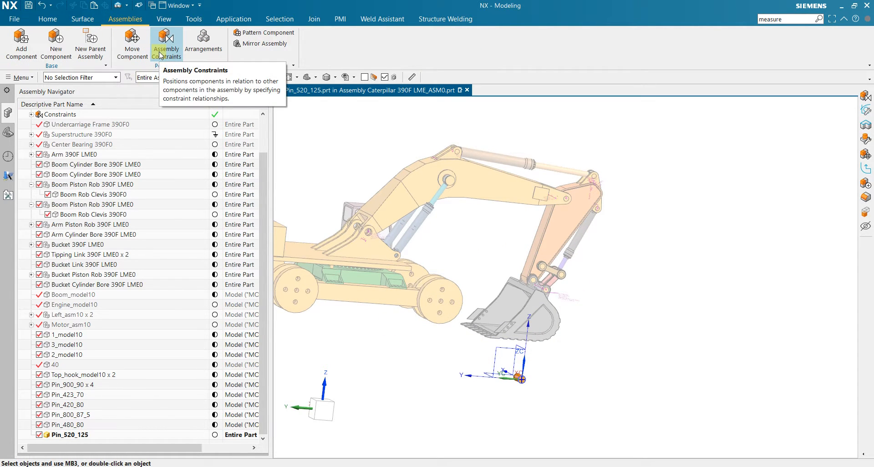
scroll(75, 155, "up", 2)
double_click(72, 146)
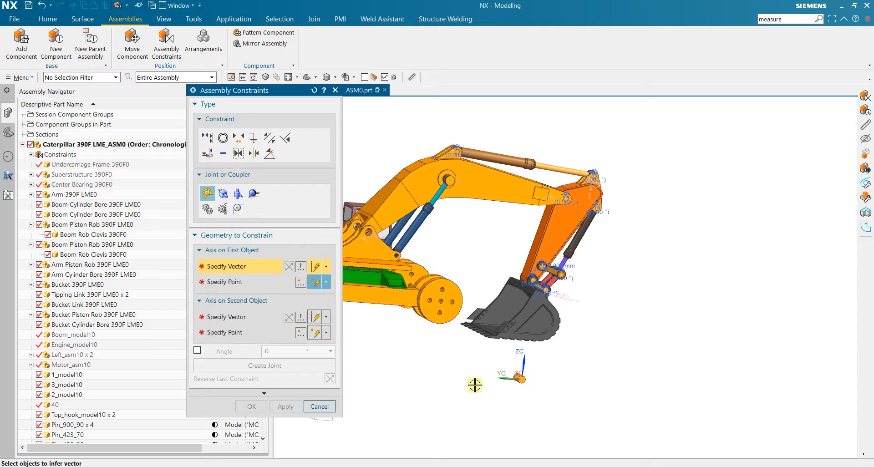
- Define the hinge joint's first axis from the cylindrical face of Pin_520_125 and the centre of its end face
scroll(475, 385, "down", 3)
scroll(541, 364, "down", 3)
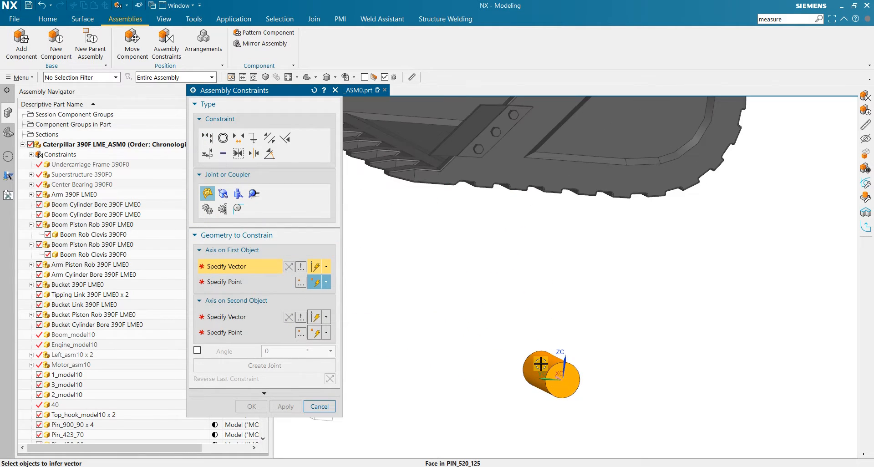
left_click(541, 364)
left_click(563, 379)
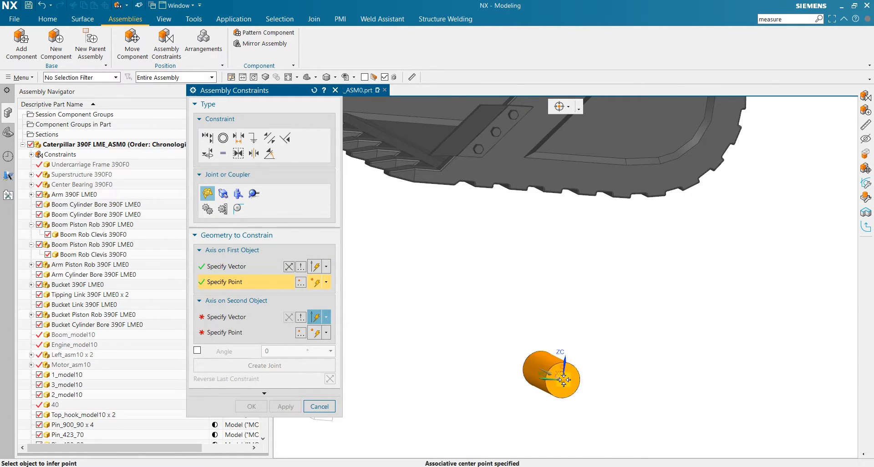
- Define the joint's second axis from the boom pivot hole in 1_model10, using its cylindrical face and outer edge centre
scroll(551, 410, "up", 6)
scroll(412, 299, "down", 6)
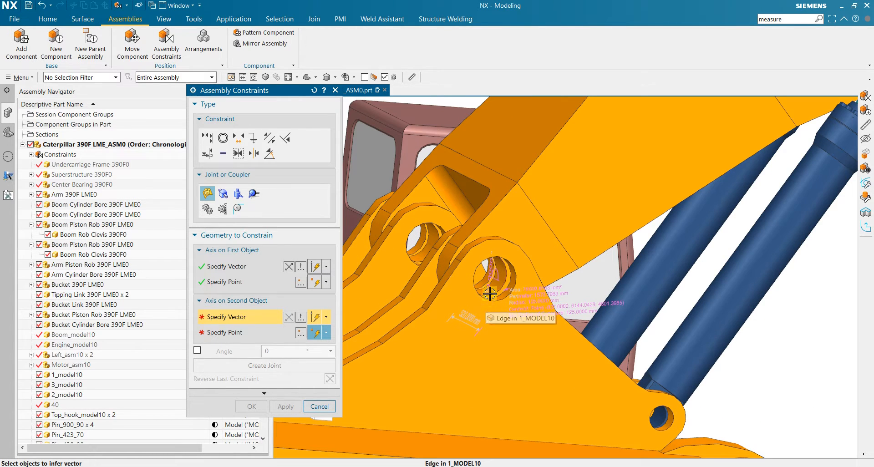
scroll(485, 300, "down", 3)
left_click(519, 283)
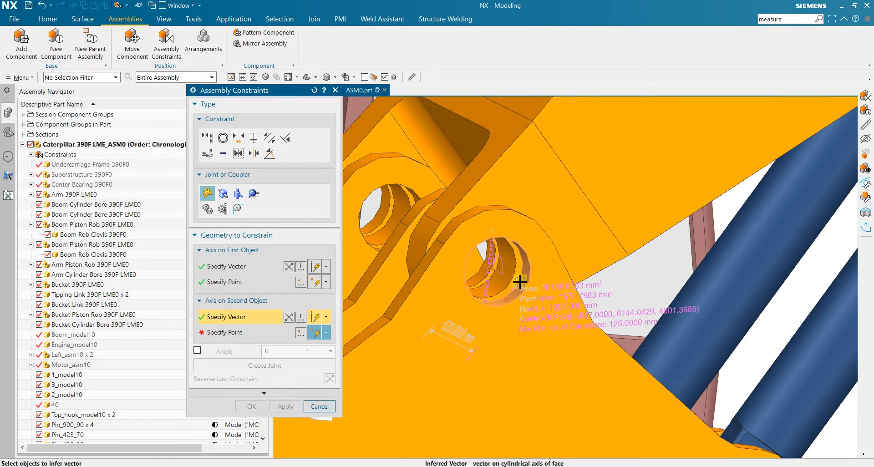
left_click(527, 254)
- Create the joint that places Pin_520_125 in the boom pivot hole and accept the constraints
scroll(498, 338, "up", 10)
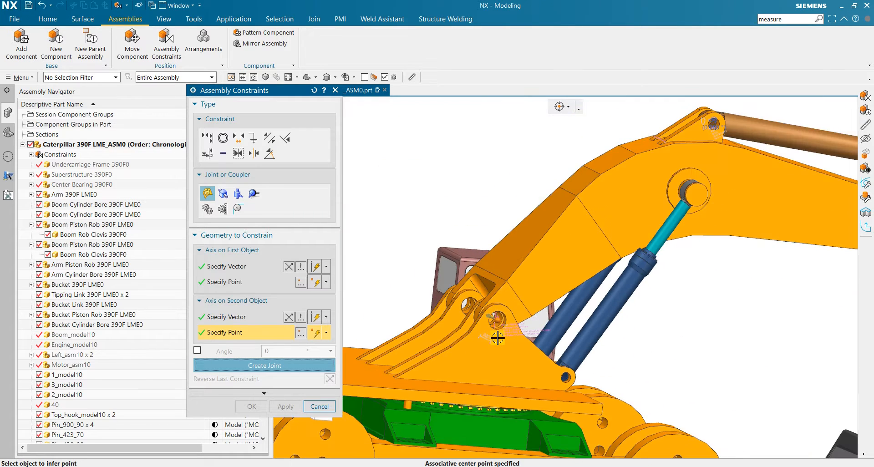
middle_click_drag(478, 375, 498, 413)
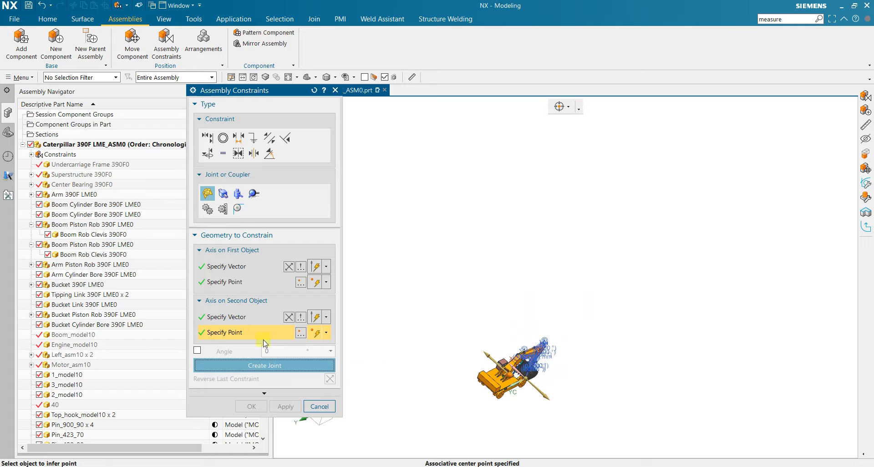
left_click(256, 366)
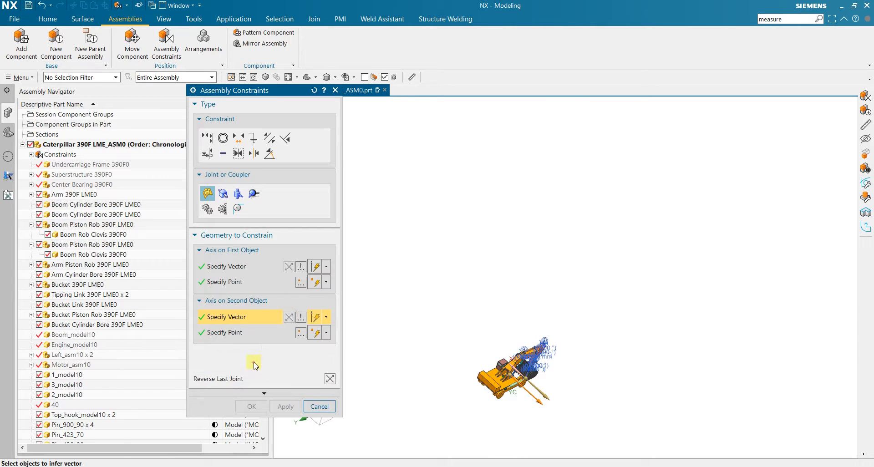
scroll(500, 423, "down", 10)
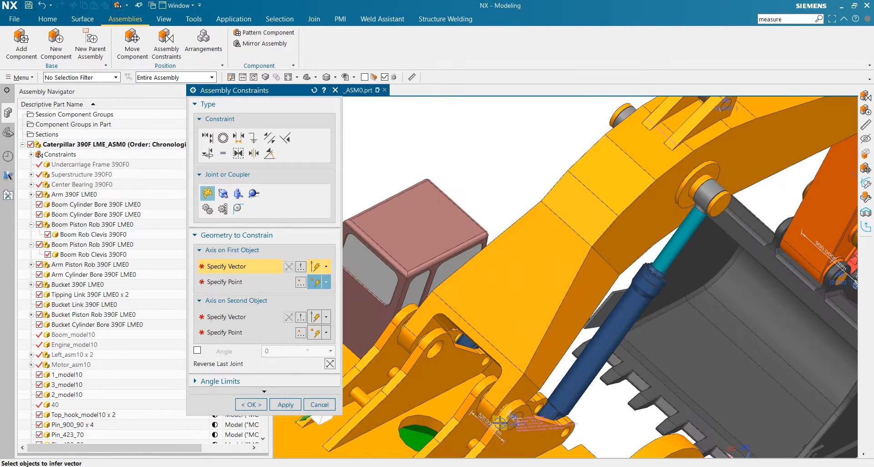
middle_click_drag(500, 423, 483, 412)
left_click(253, 405)
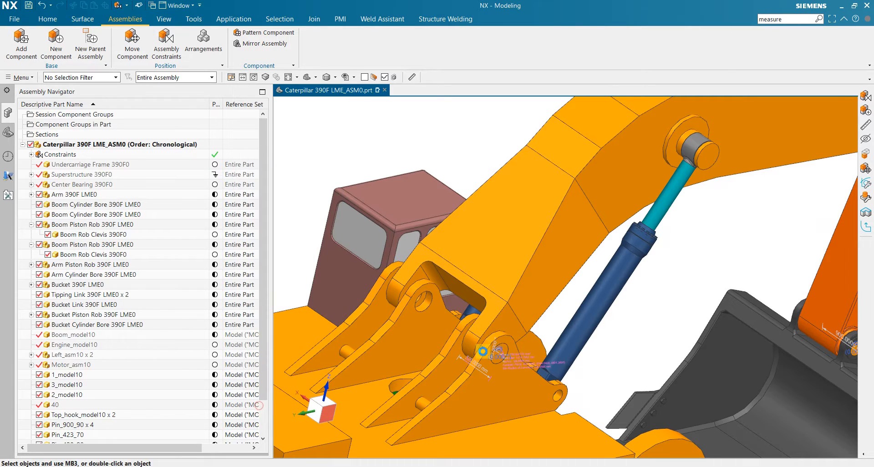
- Copy the Pin_520_125 component and paste it into the top-level assembly Caterpillar 390F LME_ASM0
scroll(483, 351, "up", 4)
scroll(112, 398, "down", 2)
left_click(68, 435)
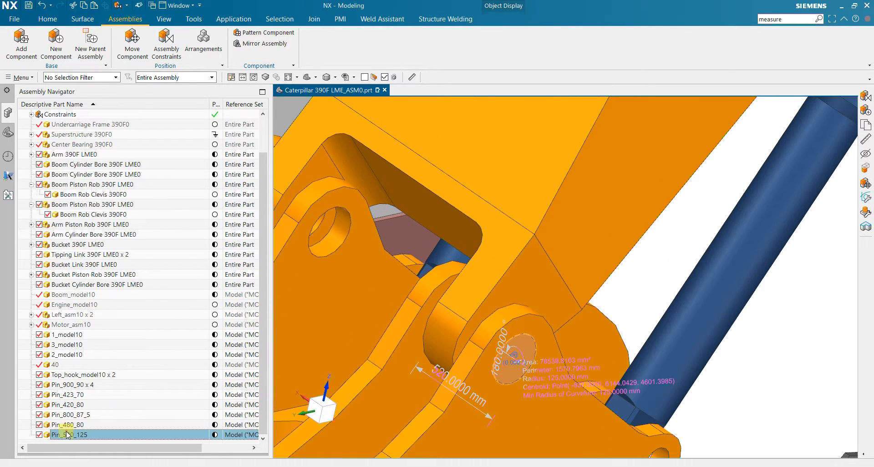
right_click(68, 435)
left_click(90, 381)
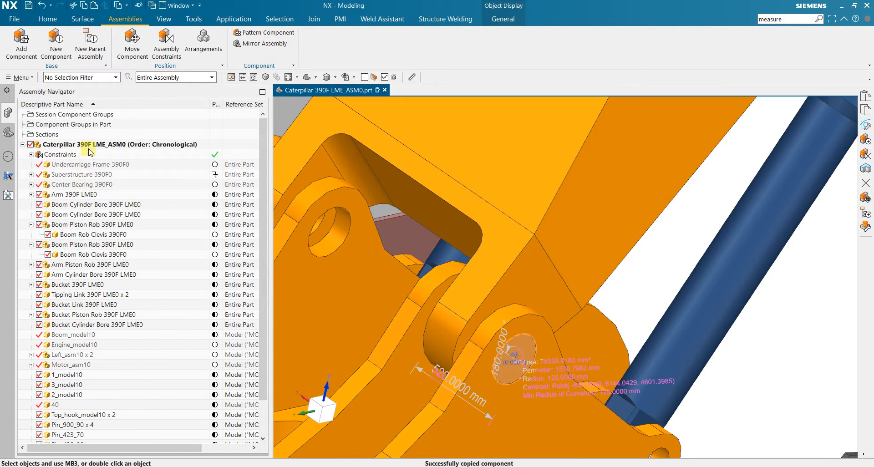
right_click(89, 148)
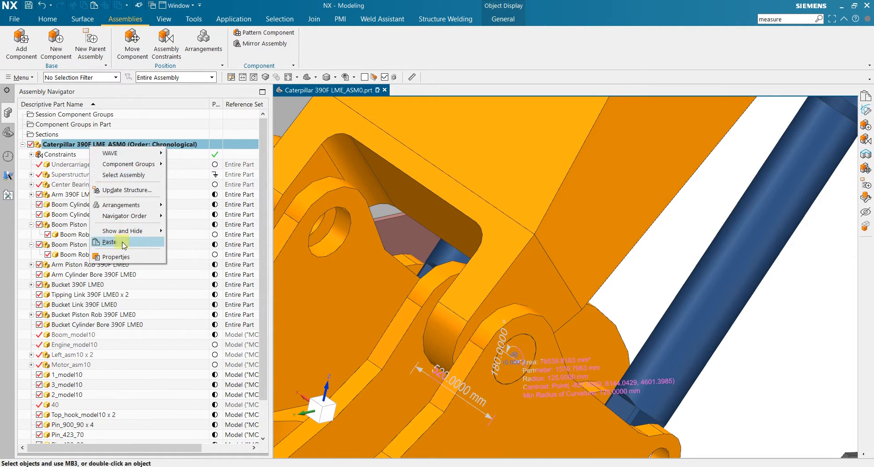
left_click(123, 245)
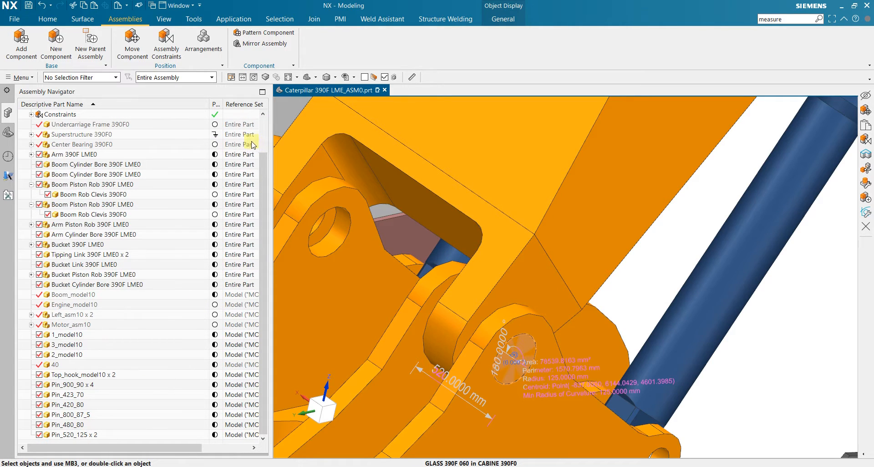
- Unpack the Pin_520_125 x 2 entry in the assembly tree and select the unconstrained copy
scroll(400, 228, "down", 3)
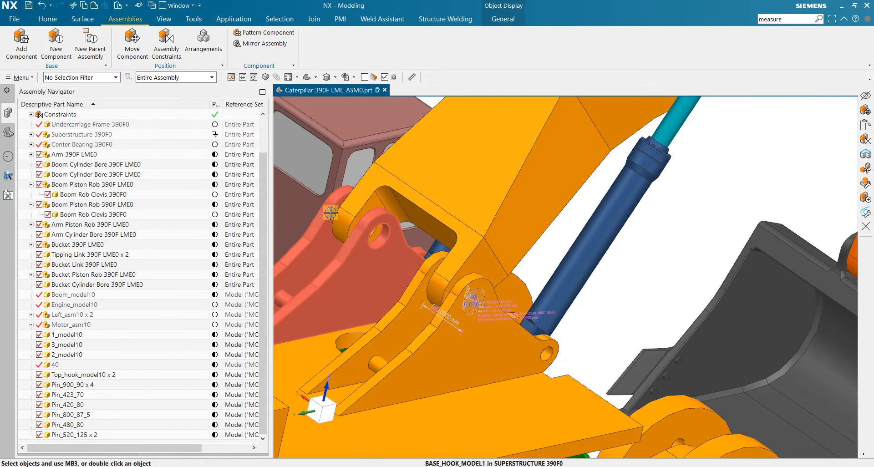
right_click(84, 436)
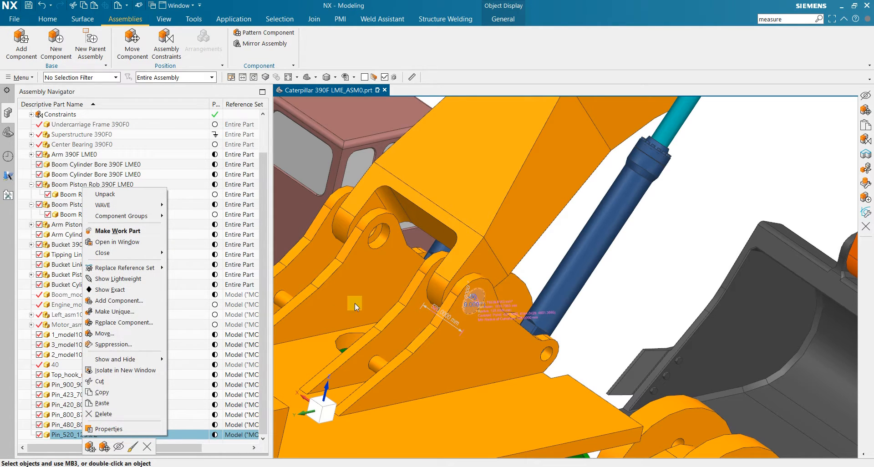
key("Escape")
scroll(617, 278, "down", 3)
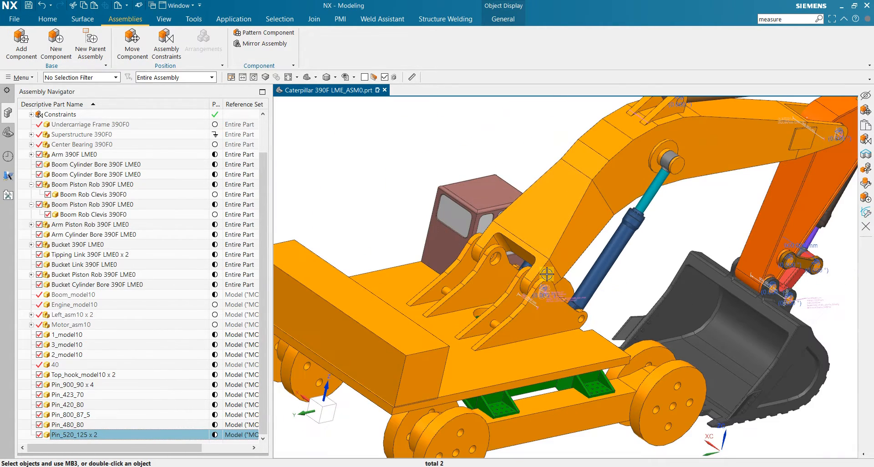
scroll(530, 290, "up", 3)
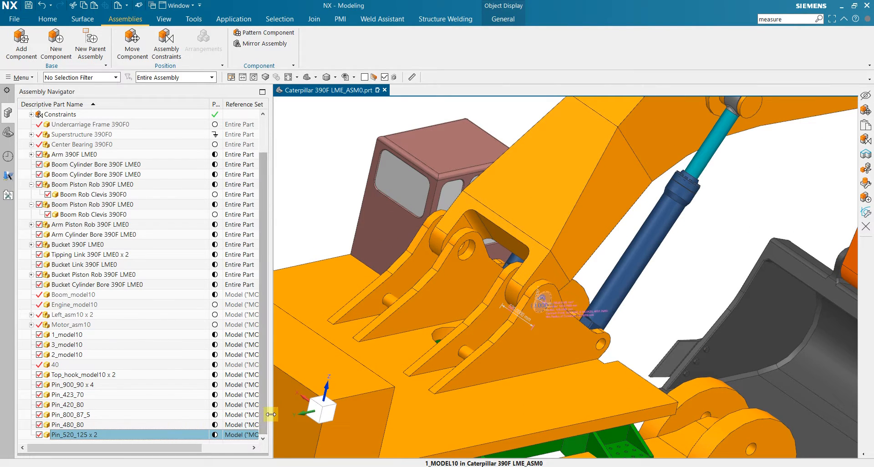
left_click_drag(273, 412, 345, 412)
right_click(117, 436)
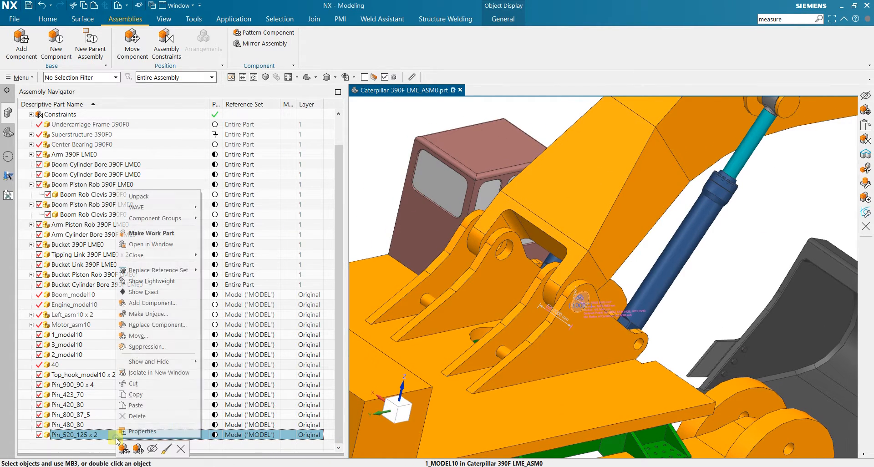
left_click(140, 197)
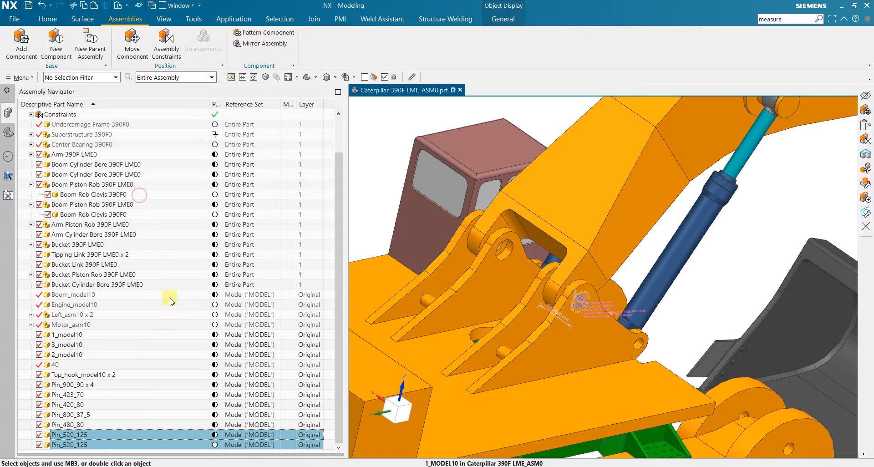
left_click(150, 437)
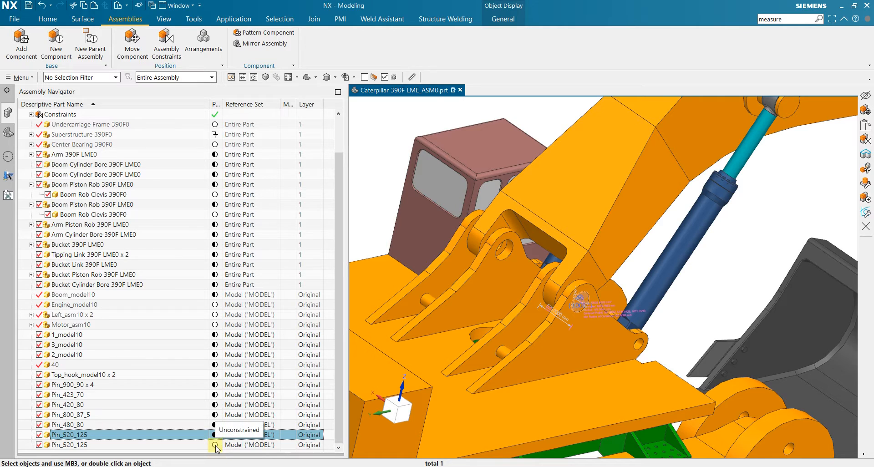
left_click(183, 447)
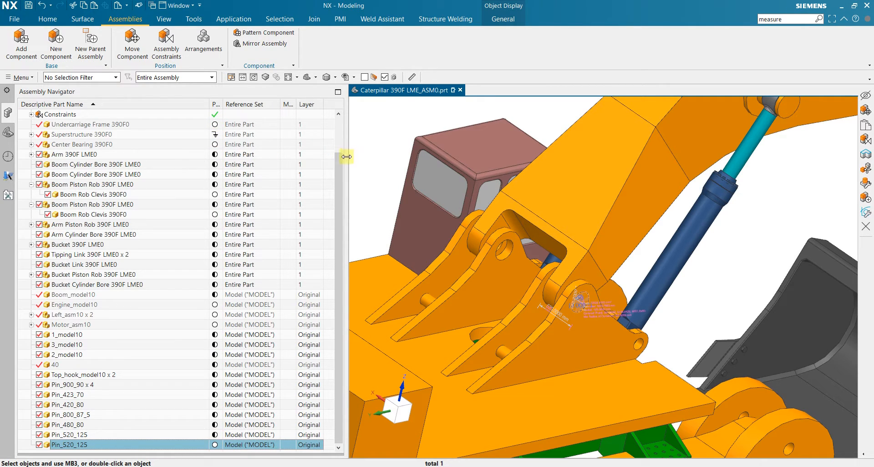
- Examine the constraint status of the components listed in the assembly tree, including Motor_asm10, Engine_model10 and Boom Rob Clevis 390F0
left_click_drag(346, 157, 504, 155)
right_click(381, 101)
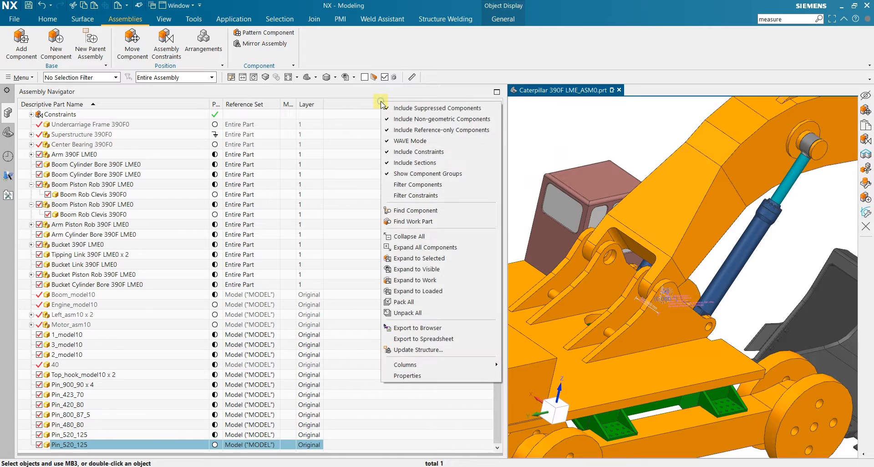
mouse_move(432, 366)
left_click(342, 97)
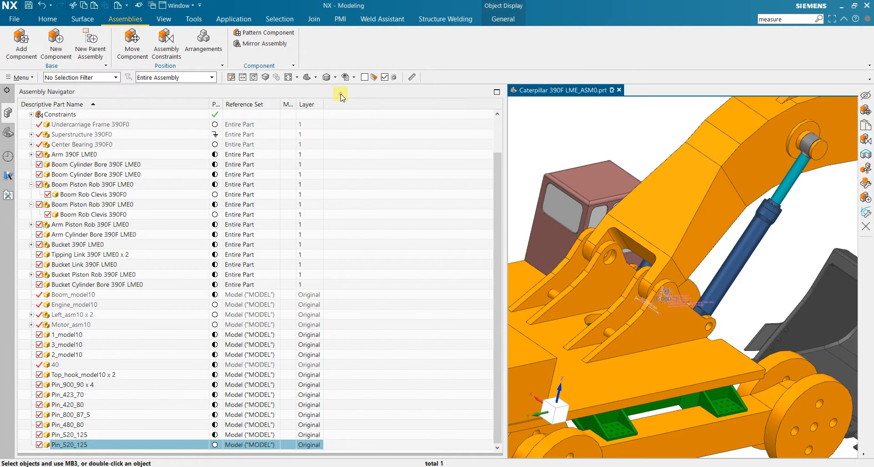
left_click(93, 304)
left_click(93, 324)
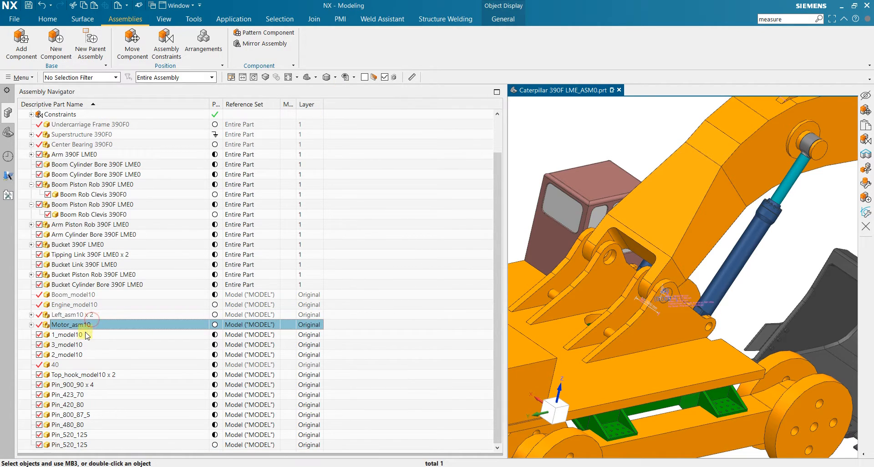
left_click(86, 317)
left_click(85, 306)
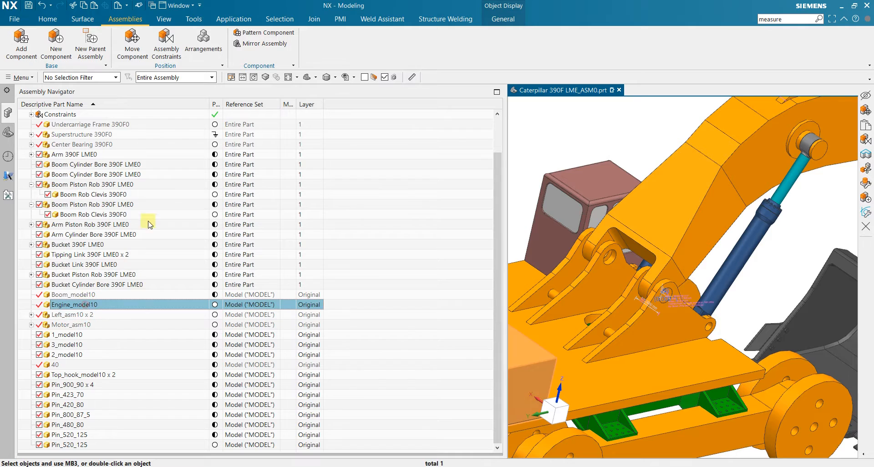
left_click(118, 195)
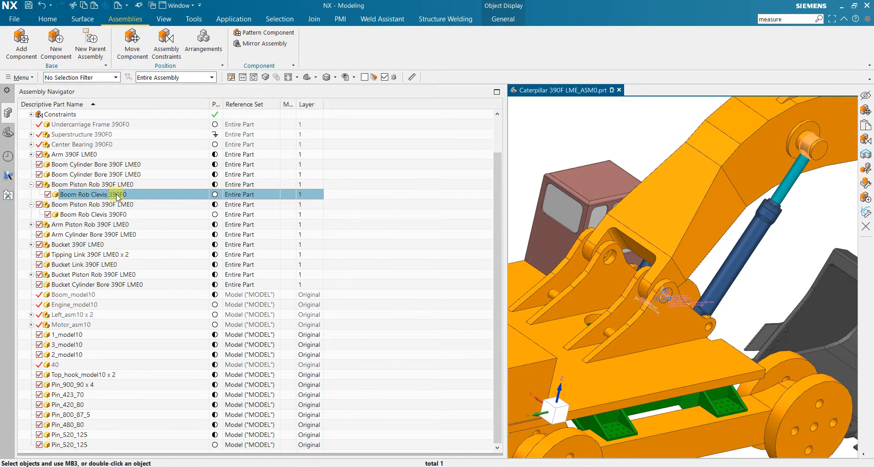
left_click(142, 126)
- Move the unconstrained copy of Pin_520_125 along its XC axis out of the pivot hole into free space beyond the cab
left_click(83, 447)
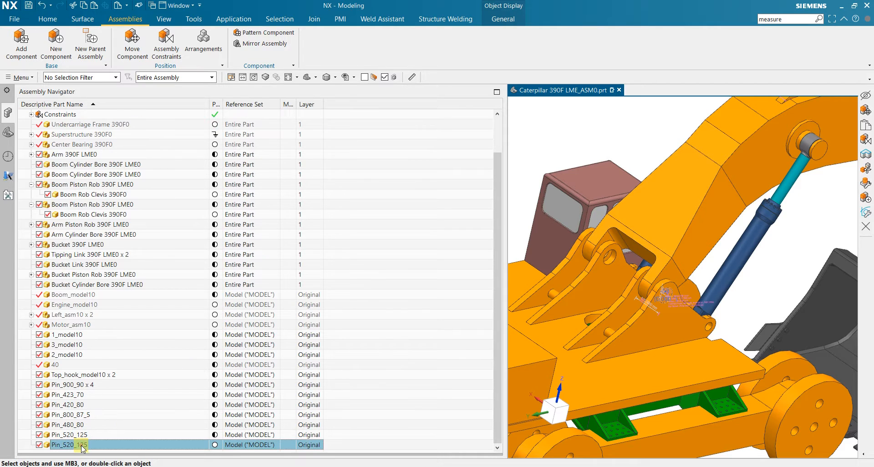
scroll(575, 326, "down", 2)
scroll(639, 305, "up", 3)
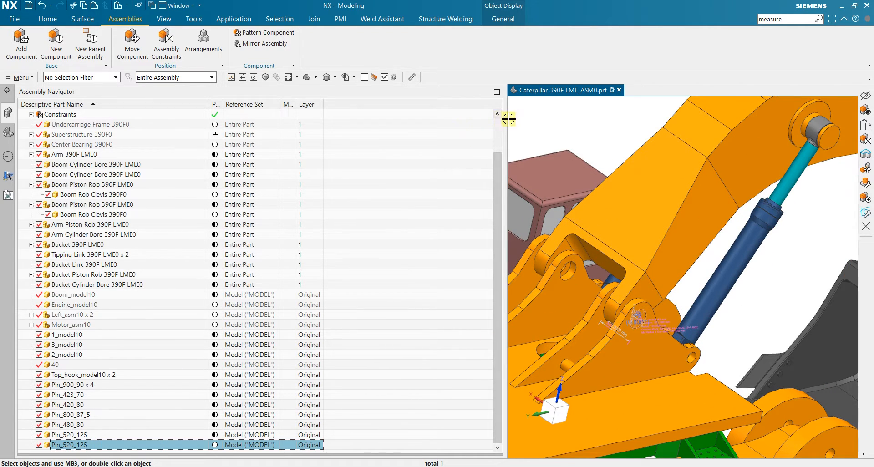
left_click_drag(505, 121, 283, 122)
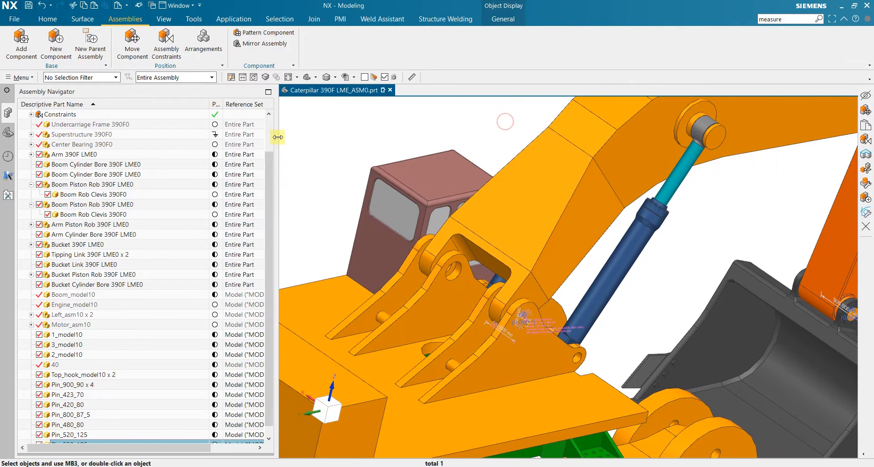
left_click(131, 56)
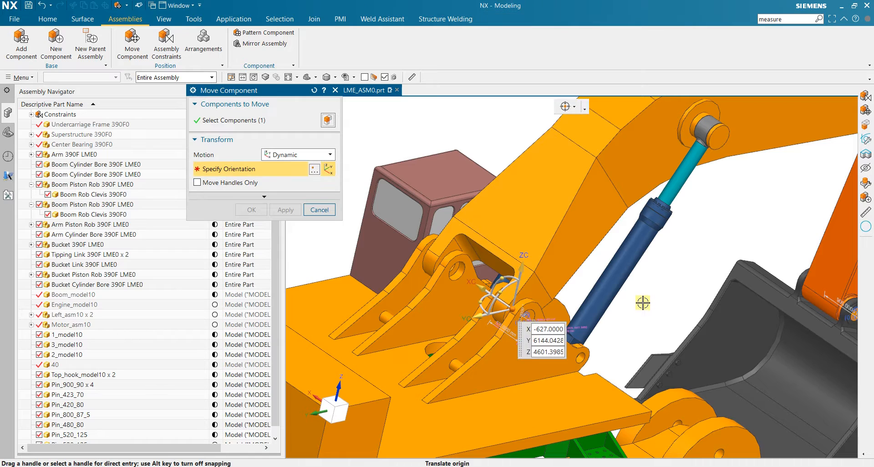
middle_click_drag(644, 303, 663, 310)
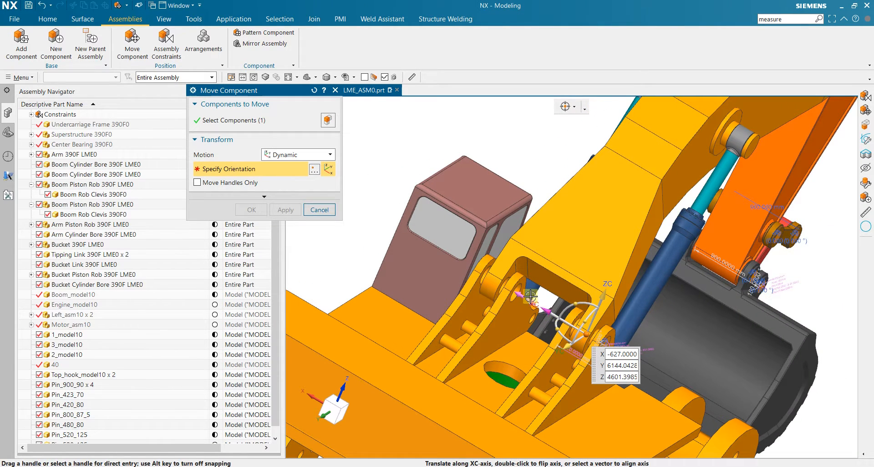
left_click_drag(540, 305, 328, 180)
left_click(279, 210)
left_click(320, 210)
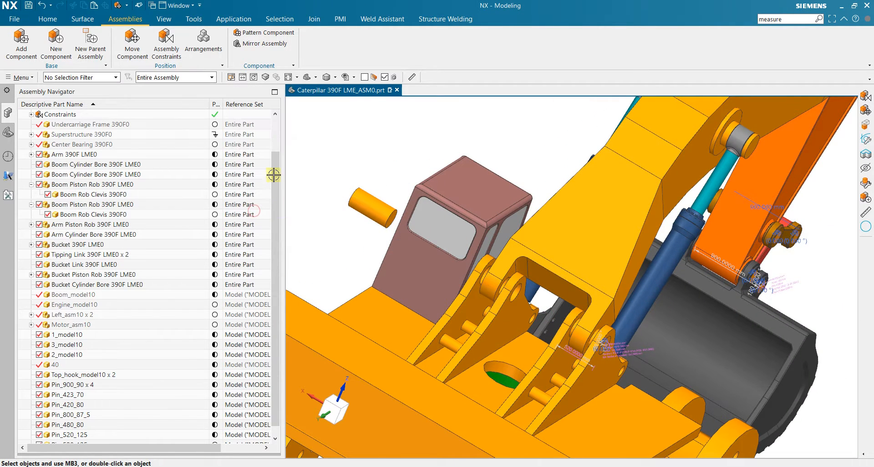
- Begin a hinge joint for the moved pin copy, taking its cylindrical face and far end centre as the first axis
left_click(172, 53)
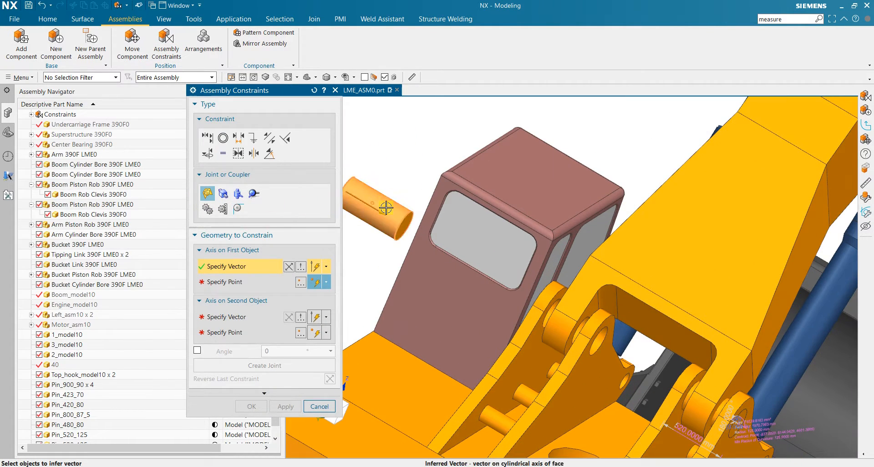
left_click(387, 206)
scroll(372, 191, "up", 3)
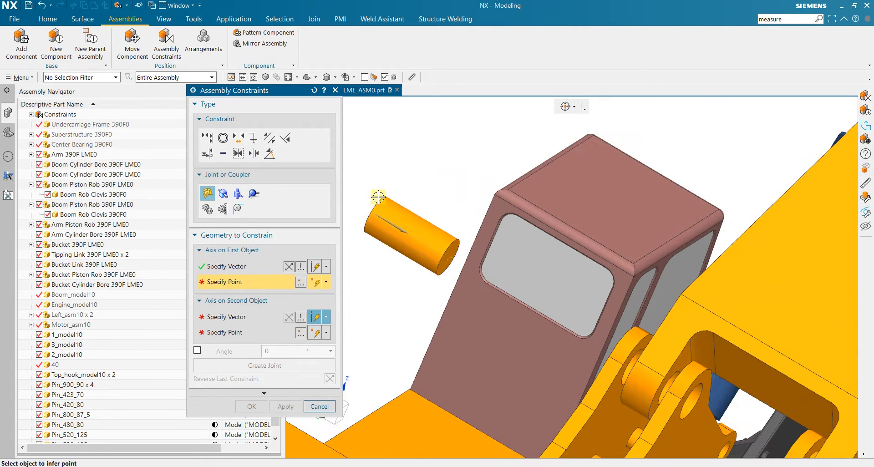
left_click(378, 203)
scroll(379, 203, "down", 4)
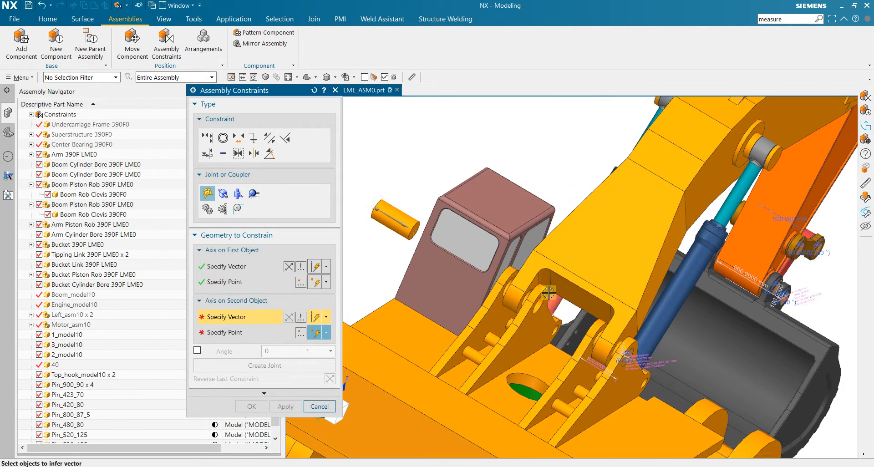
- Define the hinge joint's second axis from the cylindrical bore and edge centre of the cab-side boom pivot hole on the base hook
scroll(512, 282, "up", 3)
middle_click_drag(533, 296, 550, 307)
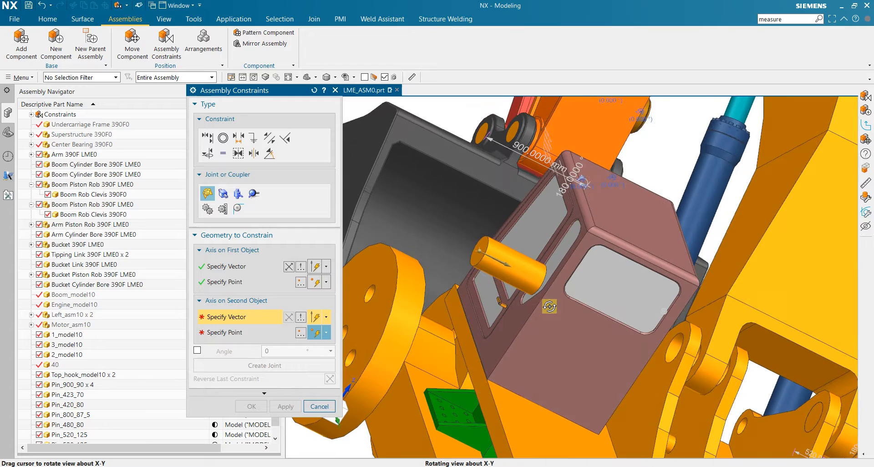
scroll(550, 306, "up", 4)
left_click(620, 328)
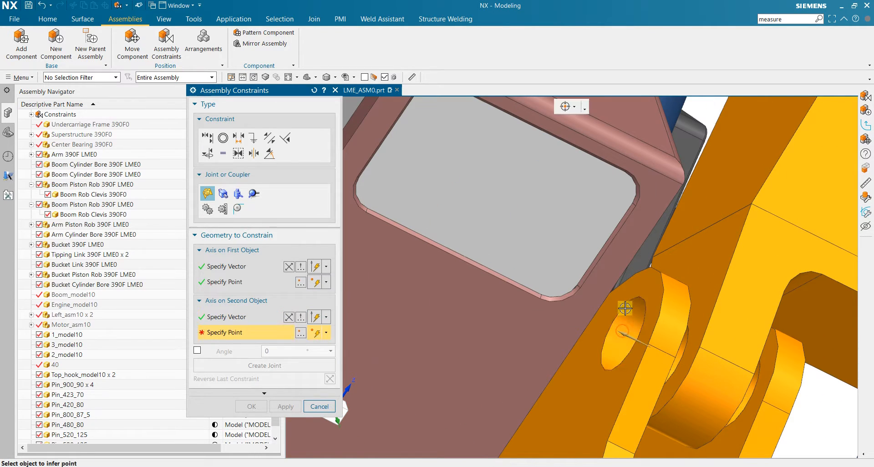
left_click(621, 304)
scroll(622, 303, "down", 10)
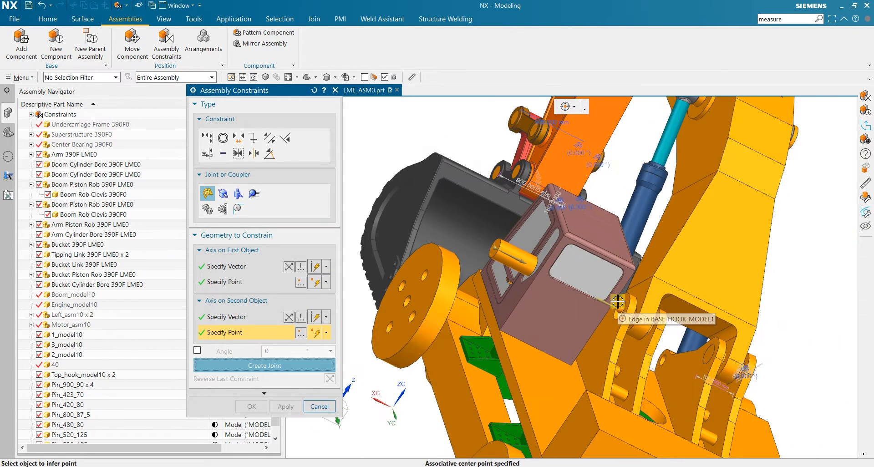
middle_click_drag(703, 315, 648, 347)
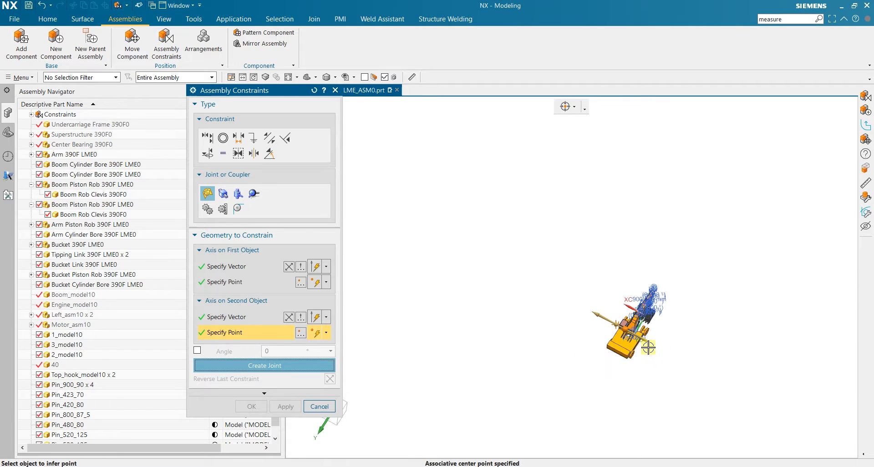
- Reverse the hinge joint's first axis direction, create the joint and finish the constraint command
left_click(289, 268)
scroll(657, 369, "up", 10)
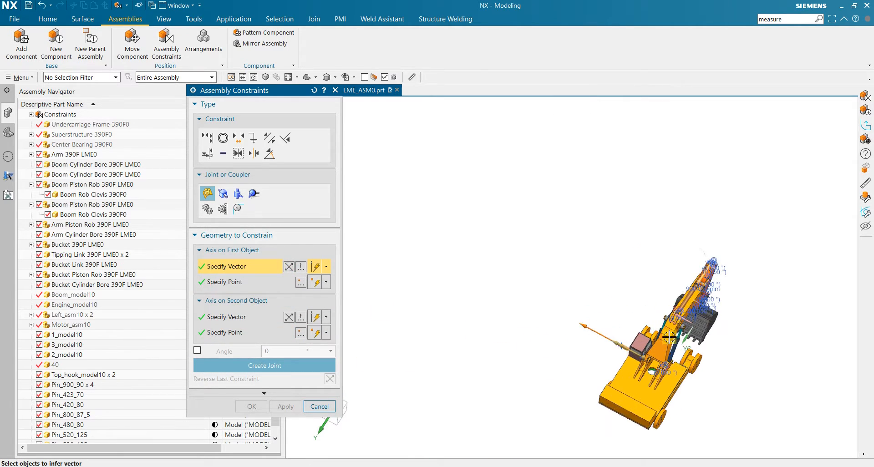
scroll(656, 369, "up", 3)
left_click(314, 365)
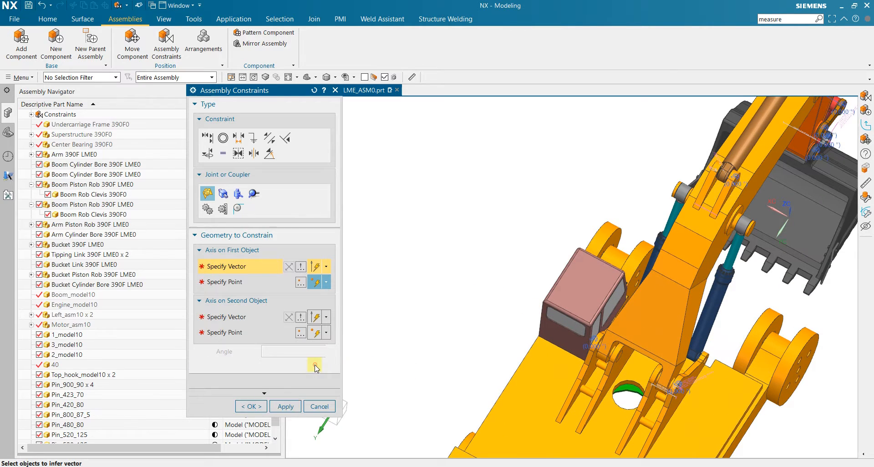
left_click(252, 404)
- Test the linkage by moving Bucket 390F LME0 up and away from the cab, and discard the move
scroll(441, 337, "down", 6)
middle_click_drag(441, 346, 408, 303)
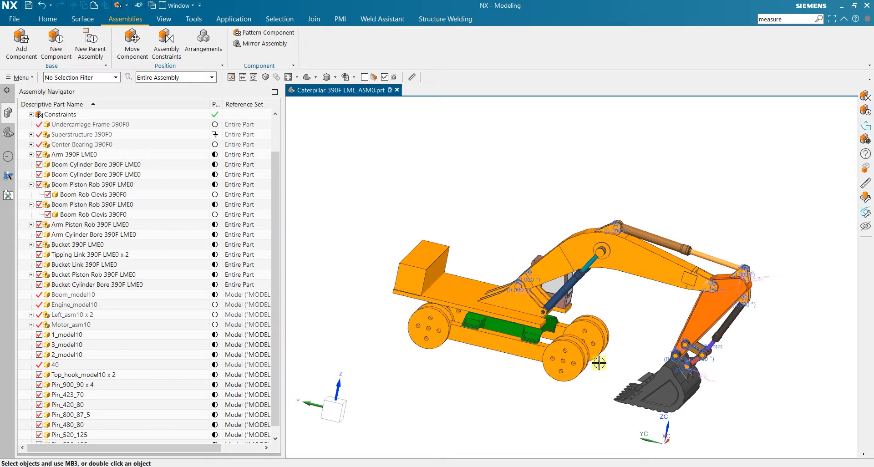
scroll(600, 362, "up", 3)
scroll(633, 352, "down", 3)
scroll(663, 346, "up", 2)
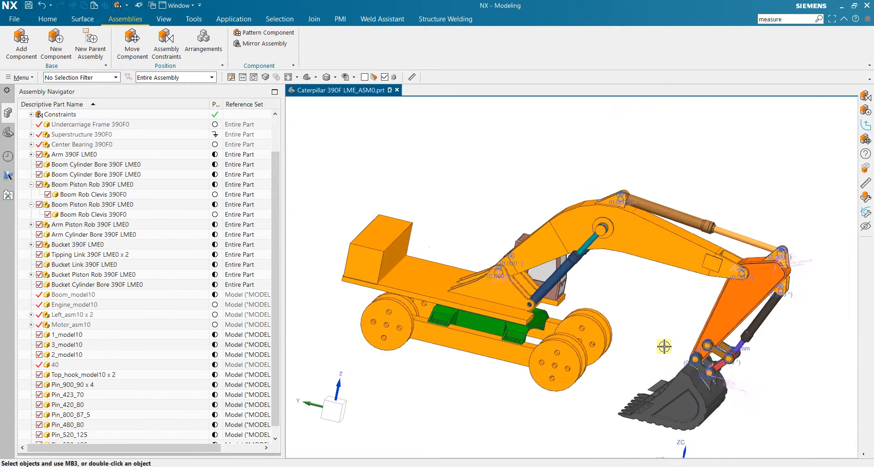
left_click(689, 395)
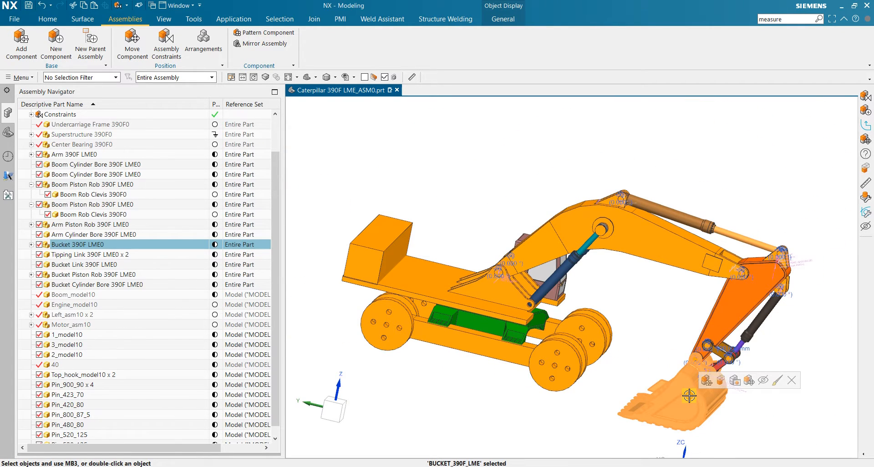
left_click(750, 381)
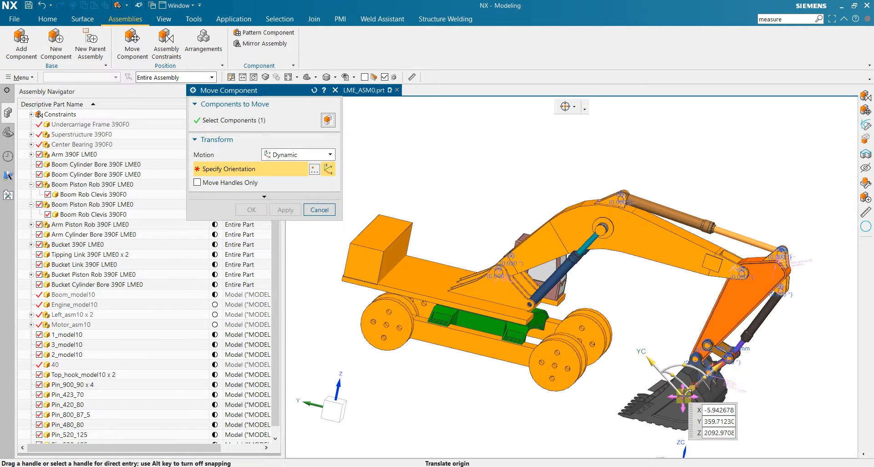
left_click_drag(694, 385, 734, 367)
left_click(311, 219)
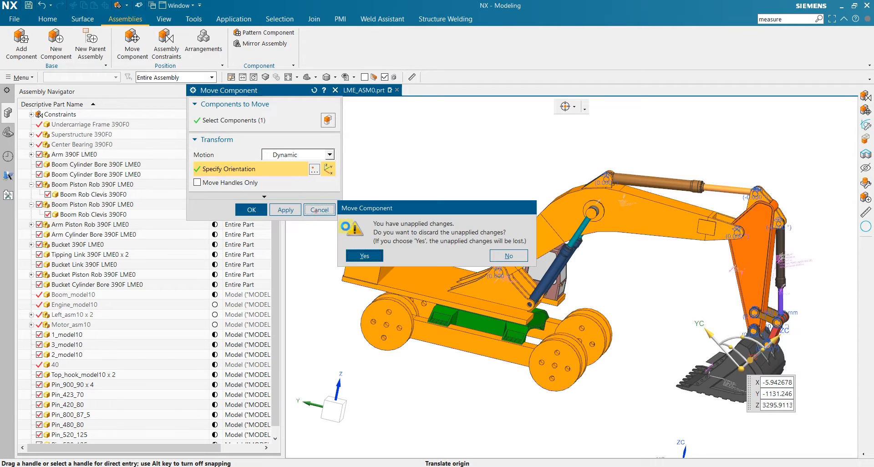
left_click(366, 256)
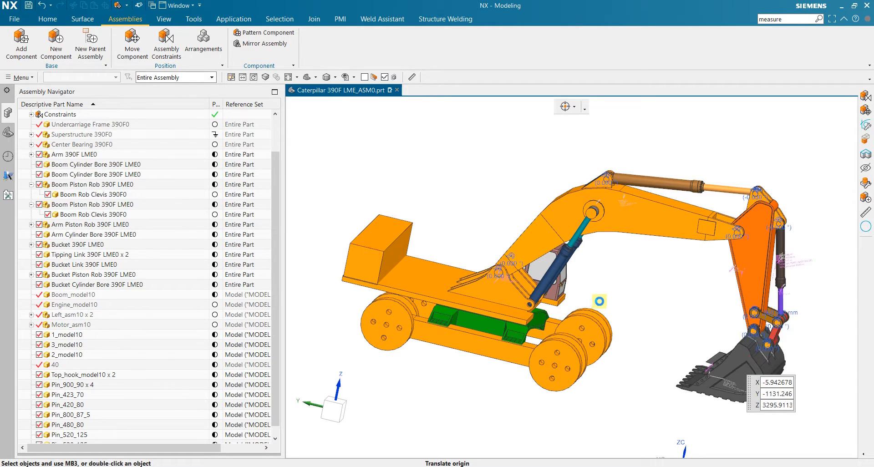
- Save the excavator assembly together with all its modified parts
middle_click_drag(601, 275, 631, 308)
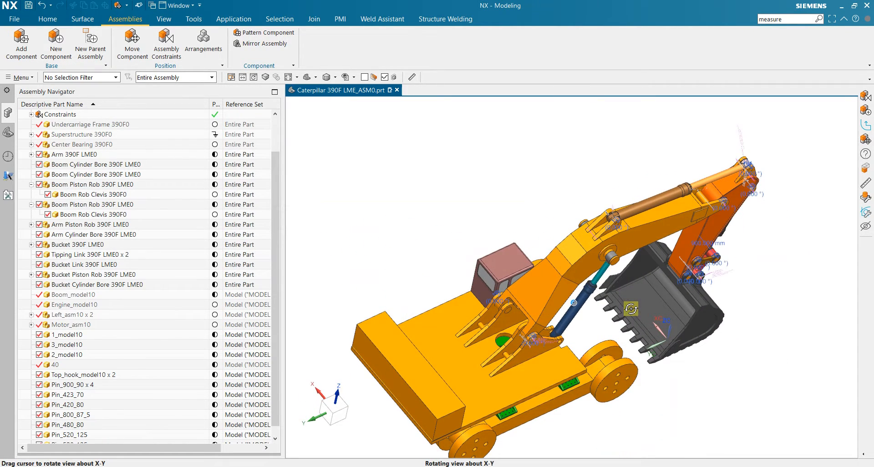
left_click(28, 25)
left_click(22, 75)
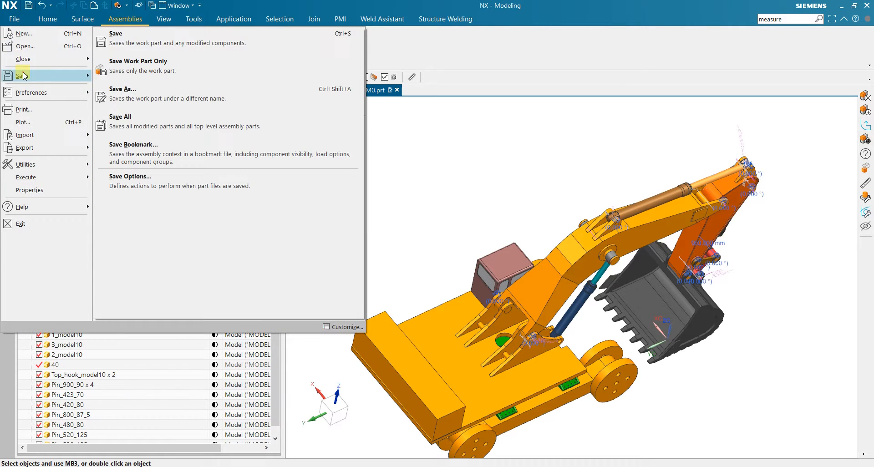
left_click(131, 100)
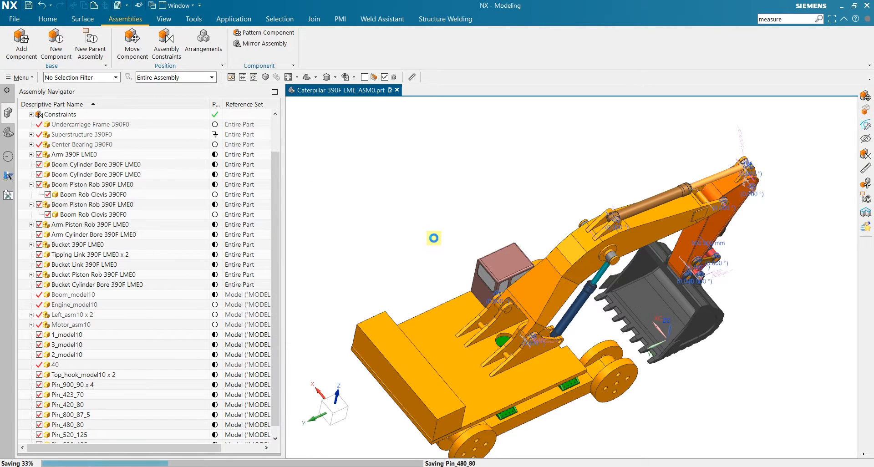
- Highlight Undercarriage Frame 390F0 and examine where it sits between the two wheel assemblies
middle_click_drag(462, 268, 375, 248)
scroll(255, 235, "up", 2)
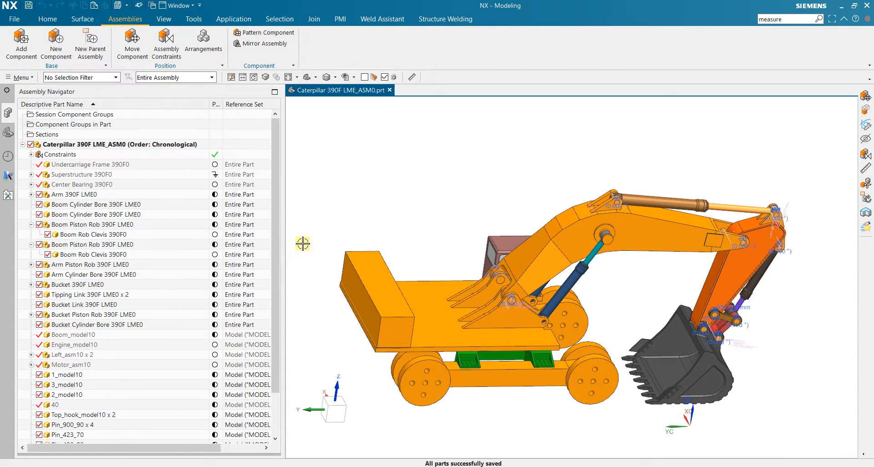
left_click(110, 166)
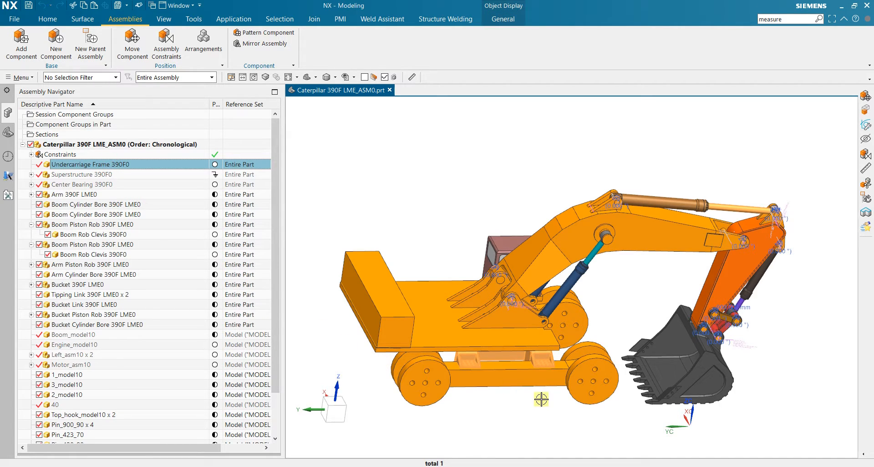
middle_click_drag(541, 399, 520, 378)
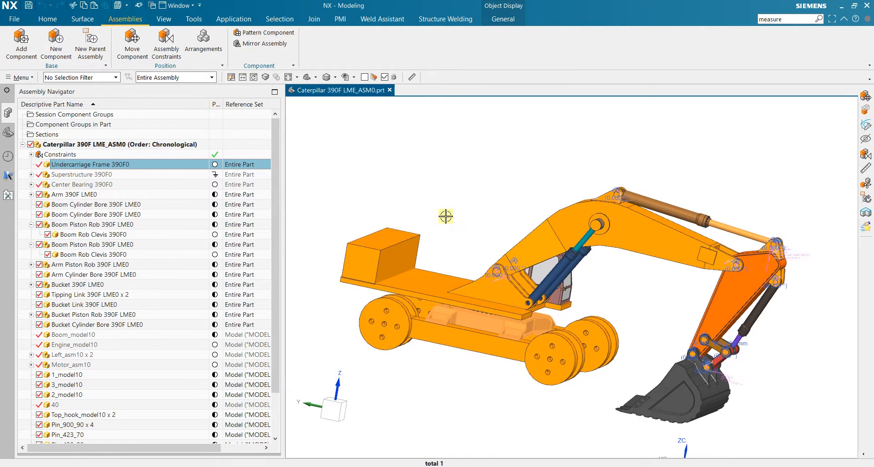
middle_click_drag(446, 216, 428, 221)
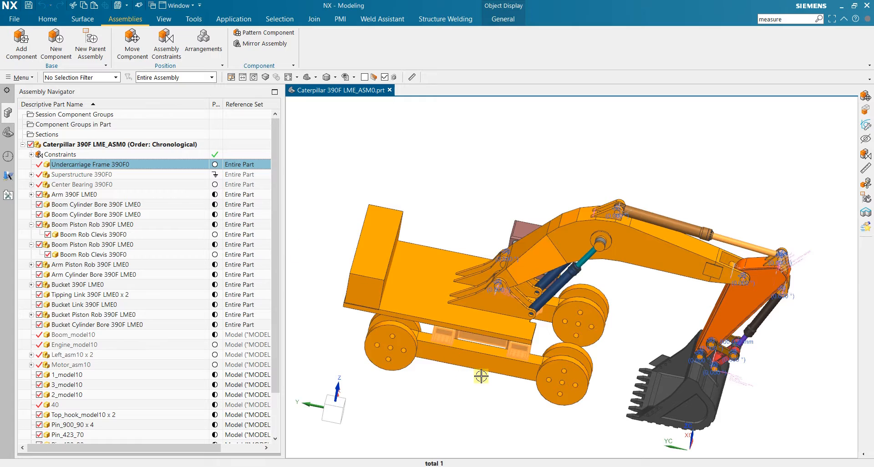
scroll(482, 376, "up", 2)
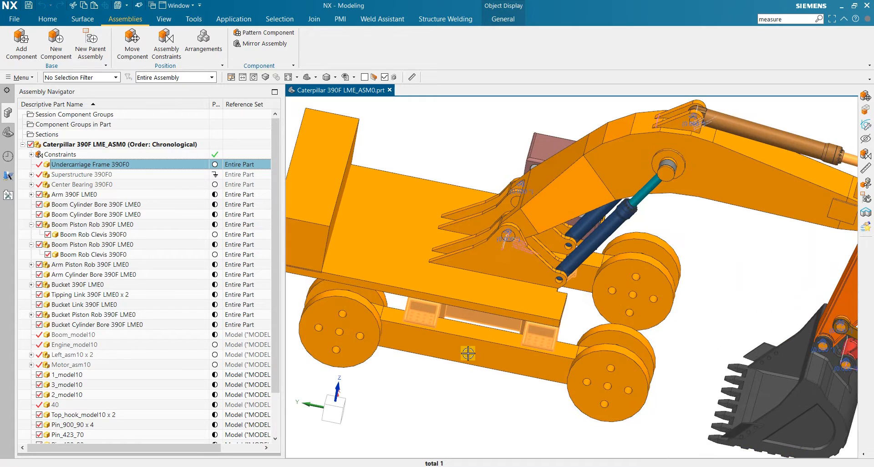
key("Escape")
left_click(452, 338)
key("Escape")
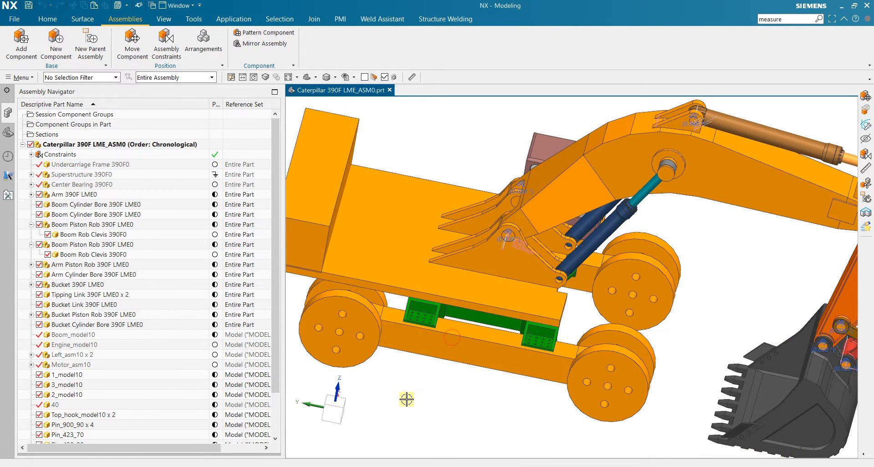
scroll(406, 399, "down", 2)
scroll(400, 408, "up", 2)
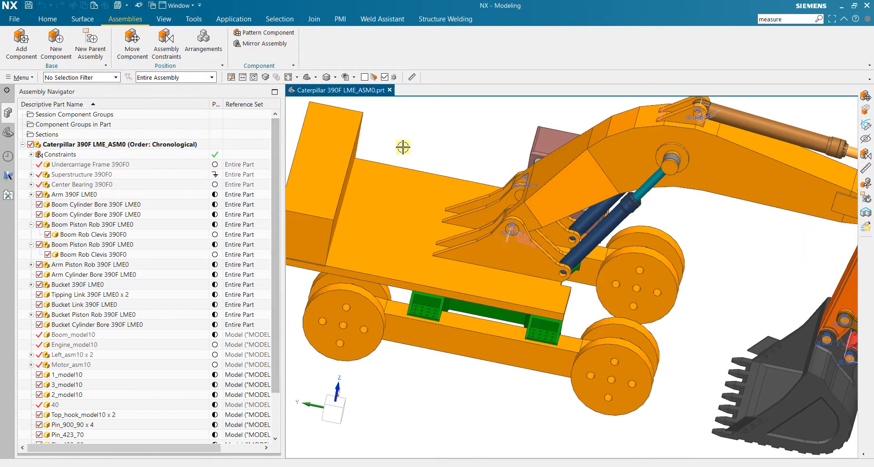
- Begin a Bond constraint with Undercarriage Frame 390F0 and the near Left_asm10 wheel assembly as its objects
left_click(171, 51)
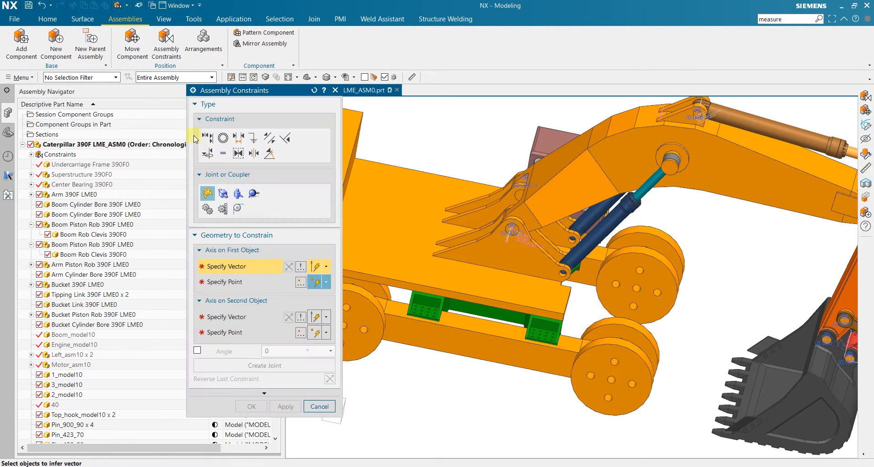
left_click(238, 153)
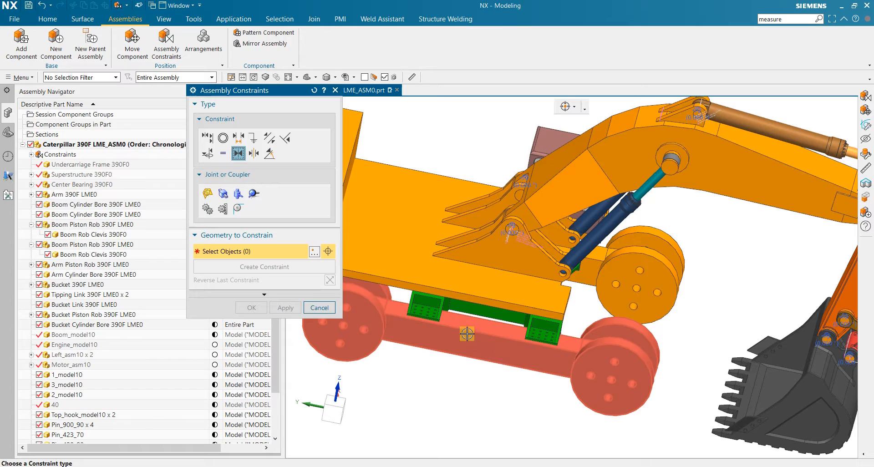
left_click(462, 313)
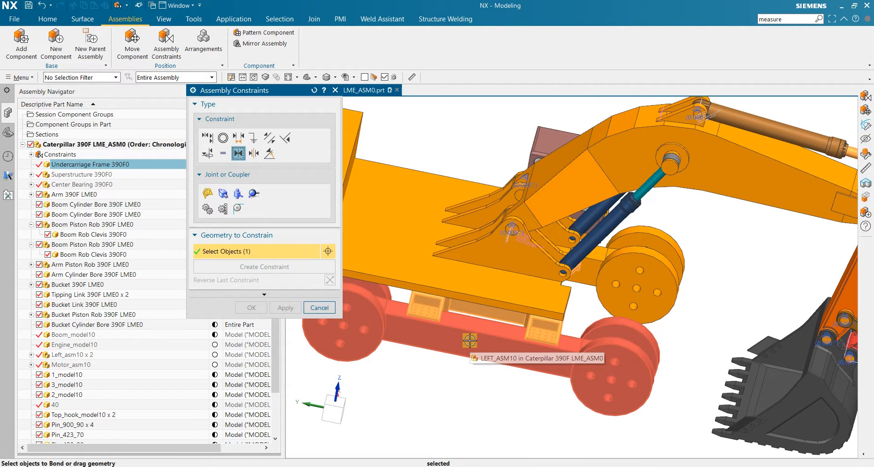
scroll(606, 359, "down", 3)
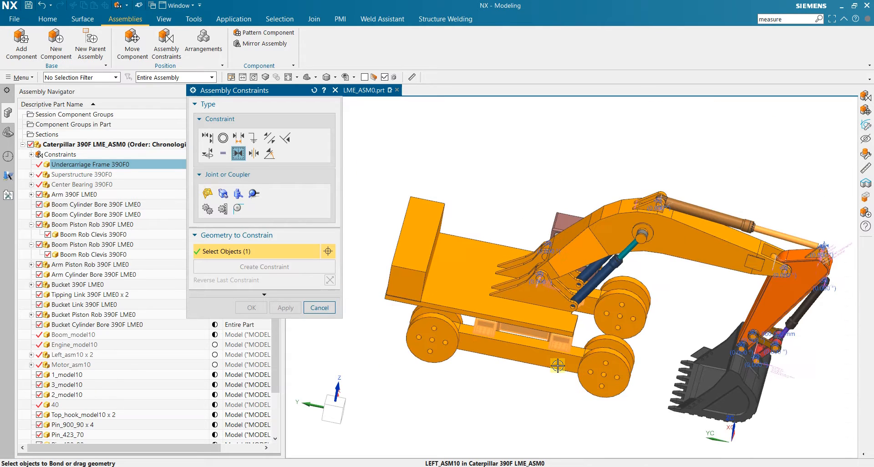
scroll(476, 349, "up", 5)
scroll(547, 361, "down", 3)
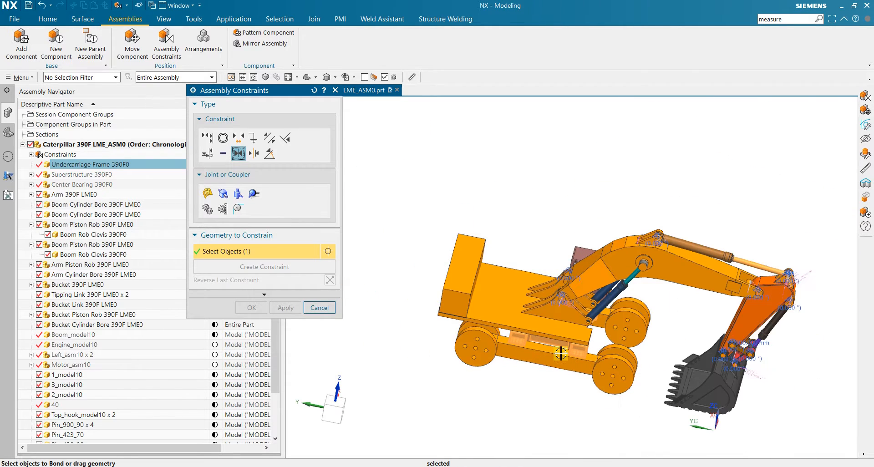
scroll(561, 353, "up", 3)
left_click(576, 355)
- Add the opposite Left_asm10 wheel assembly on the cab side to the selection and create the Bond constraint
middle_click_drag(530, 401, 605, 406)
scroll(602, 410, "down", 2)
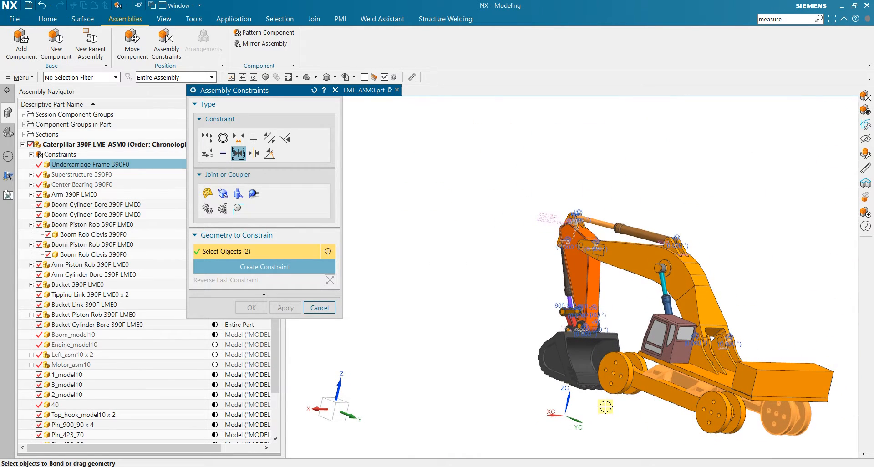
left_click(671, 394)
scroll(586, 406, "down", 2)
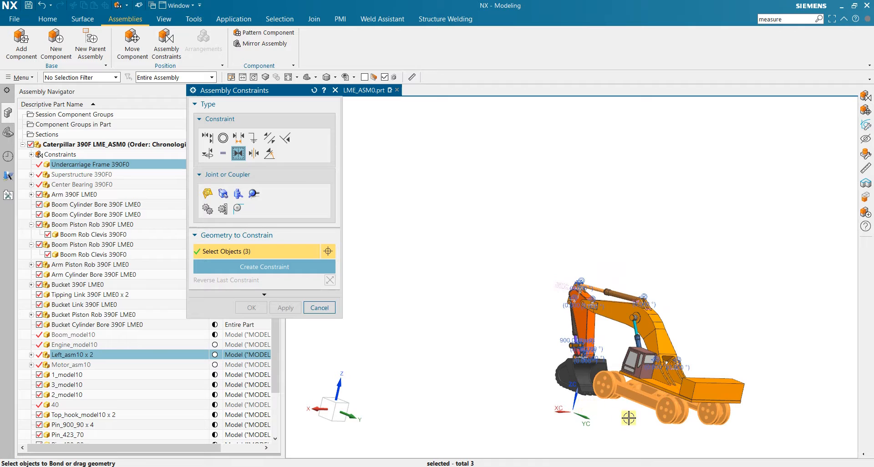
middle_click_drag(629, 418, 486, 362)
scroll(485, 362, "up", 2)
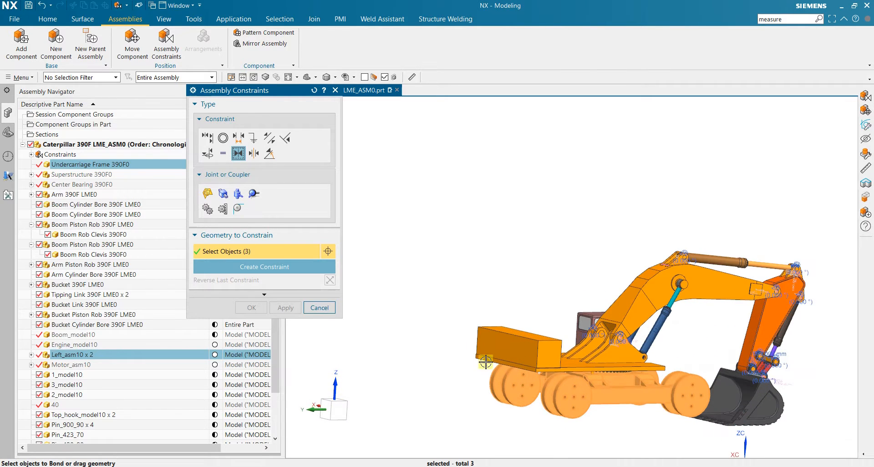
scroll(609, 403, "up", 2)
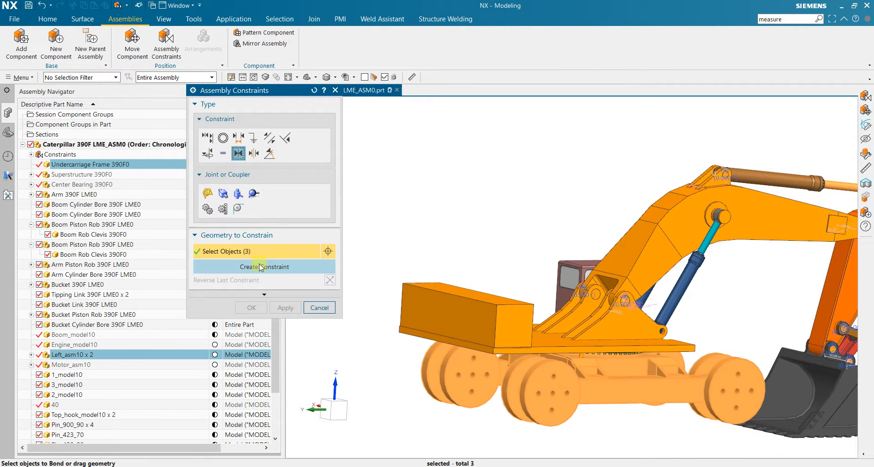
left_click(290, 267)
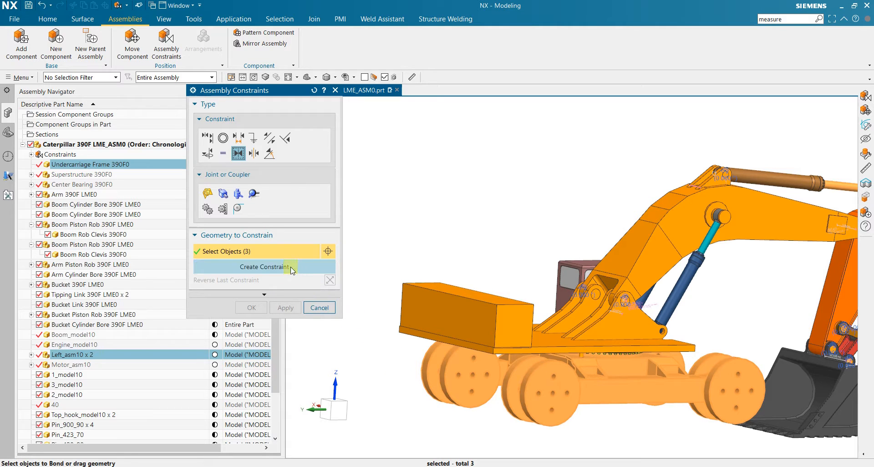
- Bond Engine_model10 to Superstructure 390F0
middle_click_drag(518, 242, 463, 285)
left_click(438, 316)
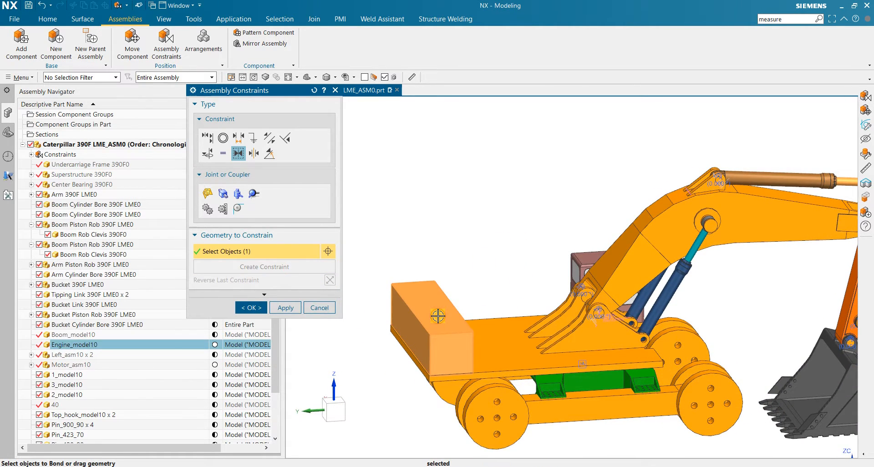
left_click(509, 345)
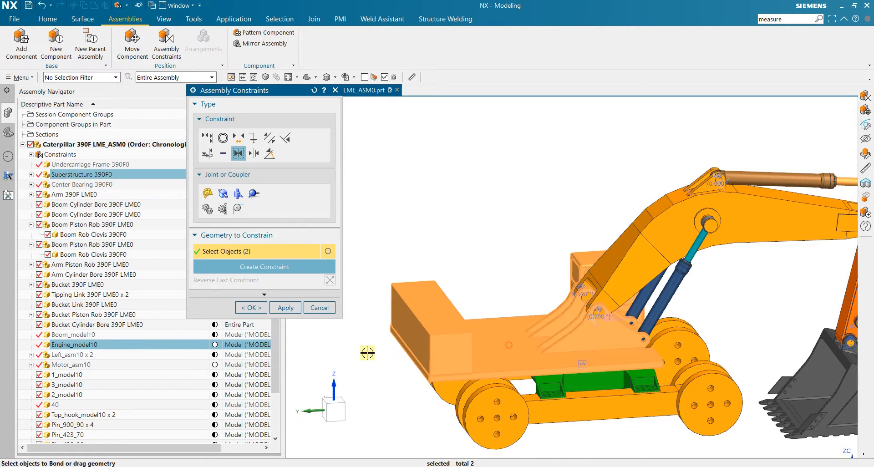
left_click(266, 270)
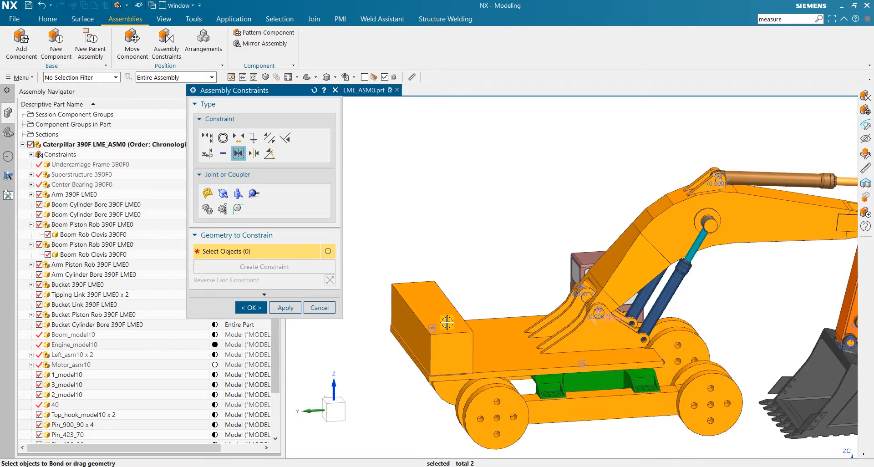
- Confirm the created Bond constraints and finish the assembly constraints command
middle_click_drag(447, 322, 463, 250)
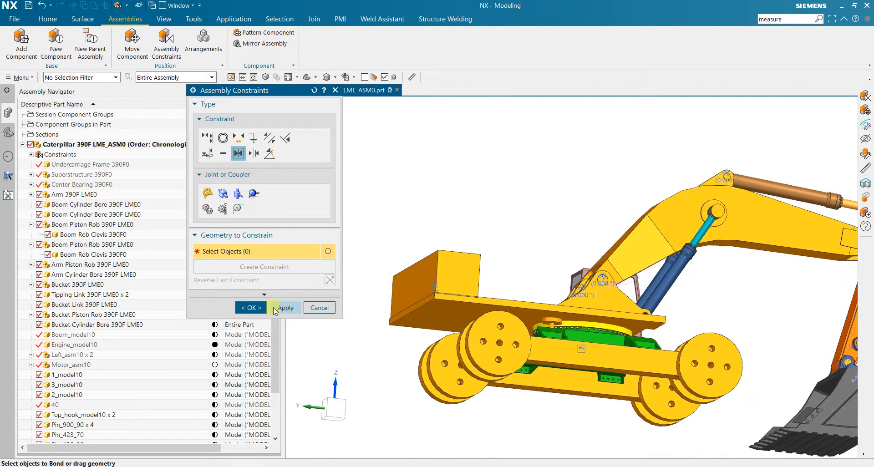
left_click(259, 308)
scroll(575, 329, "up", 3)
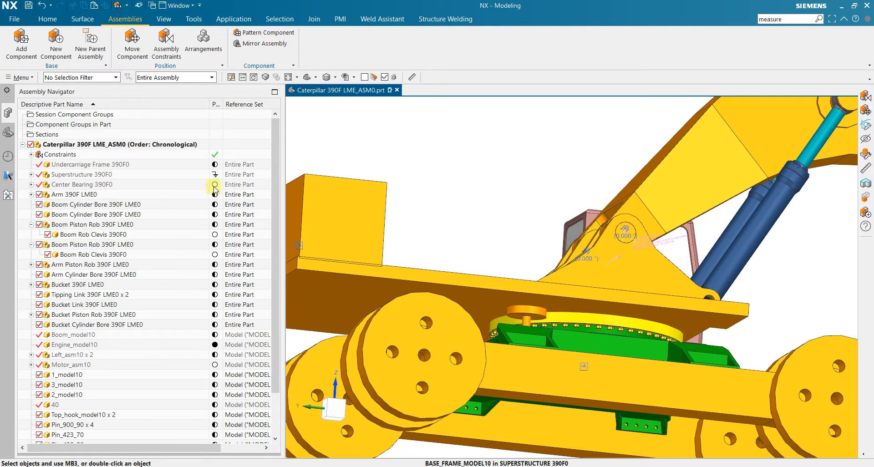
- Locate the Fix constraint of SUPERSTRUCTURE_390F among the assembly's constraints and suppress it
left_click(82, 175)
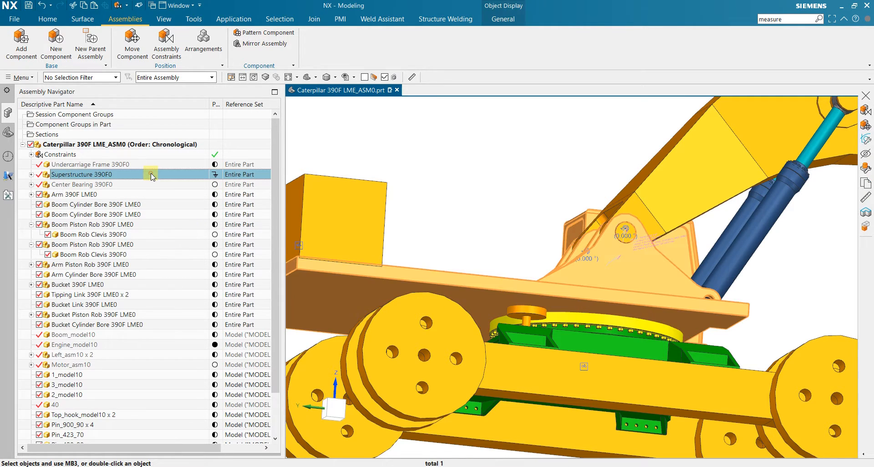
scroll(460, 225, "down", 5)
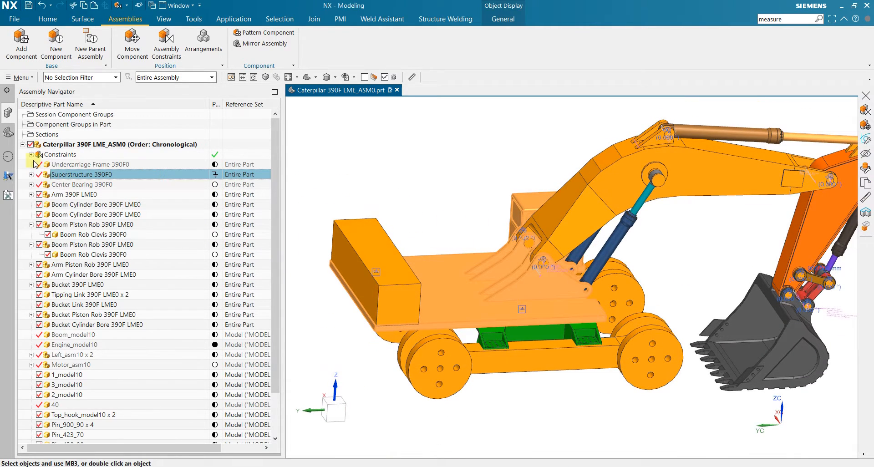
left_click(31, 155)
scroll(130, 264, "up", 2)
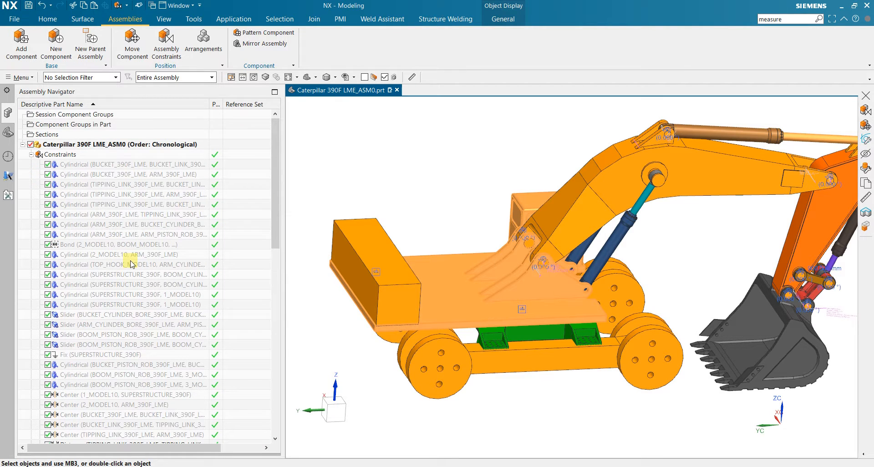
scroll(131, 264, "down", 8)
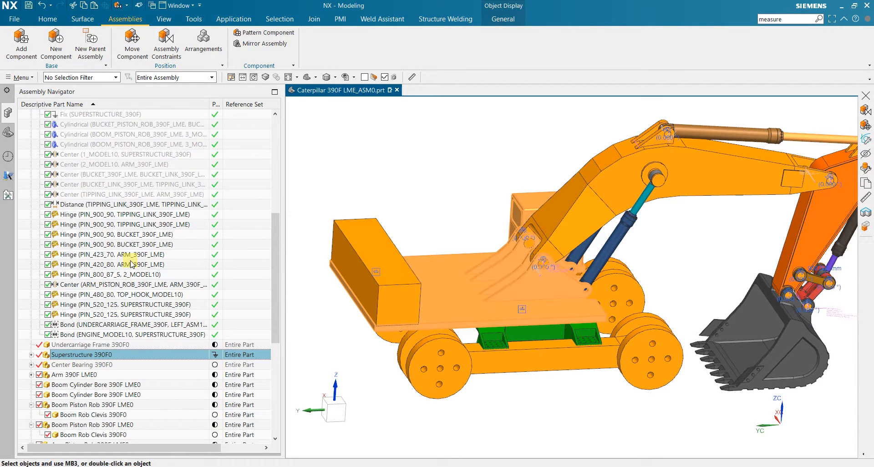
scroll(130, 264, "up", 7)
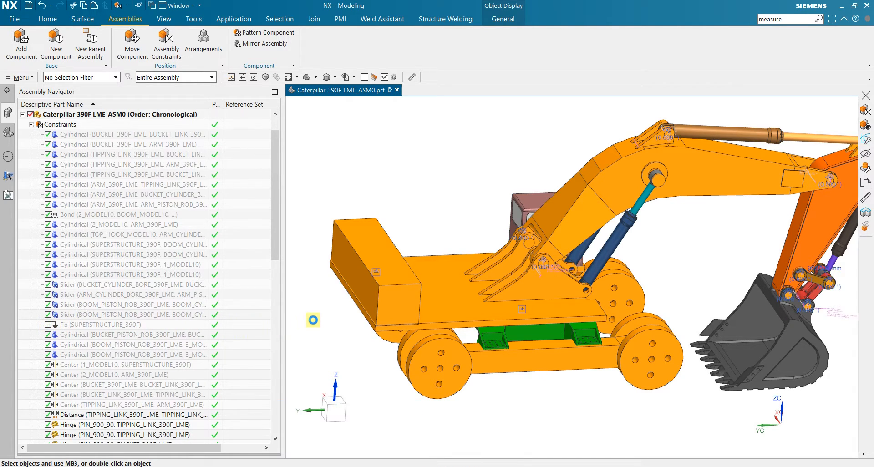
- Try to move the superstructure's base plate along its YC axis, then make Caterpillar 390F LME_ASM0 the work part again
scroll(300, 317, "down", 4)
scroll(151, 326, "down", 4)
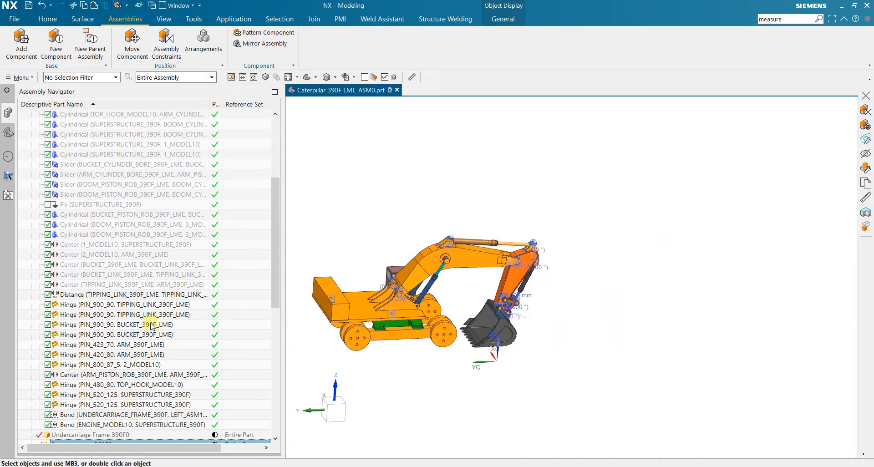
scroll(142, 331, "up", 5)
scroll(366, 297, "up", 5)
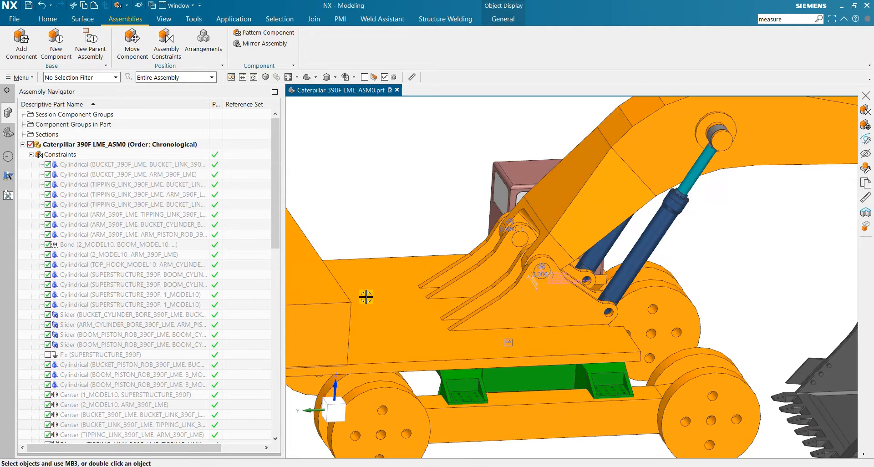
scroll(370, 299, "down", 5)
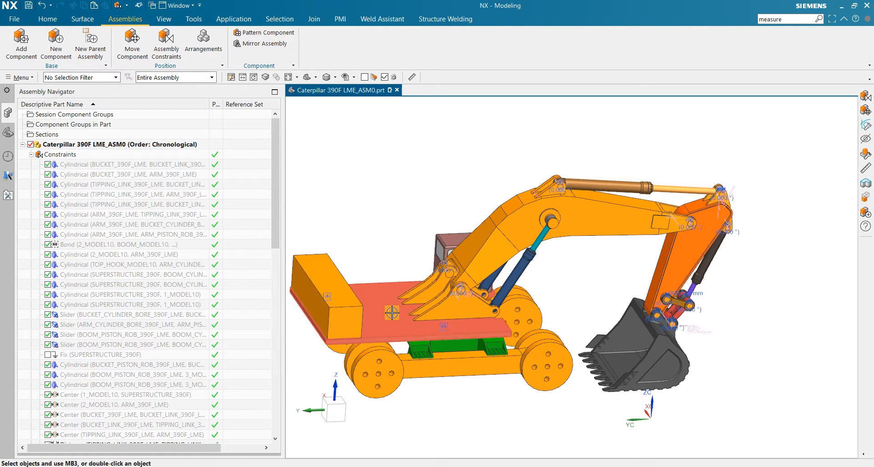
left_click(392, 313)
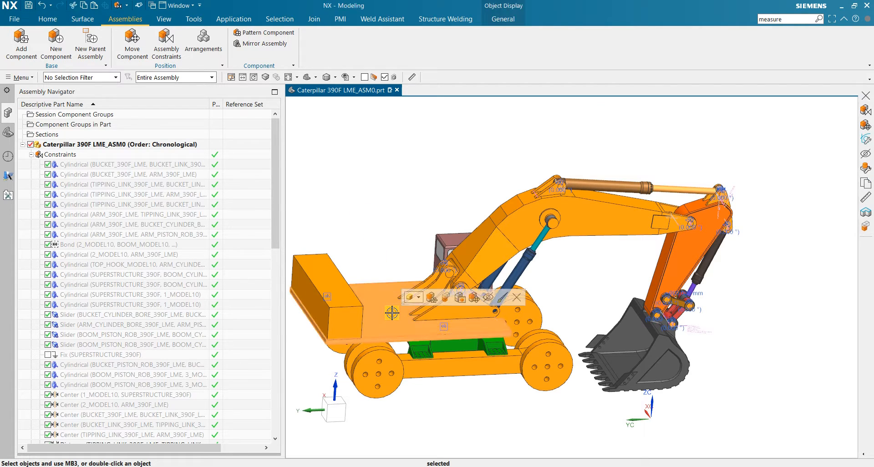
left_click(474, 298)
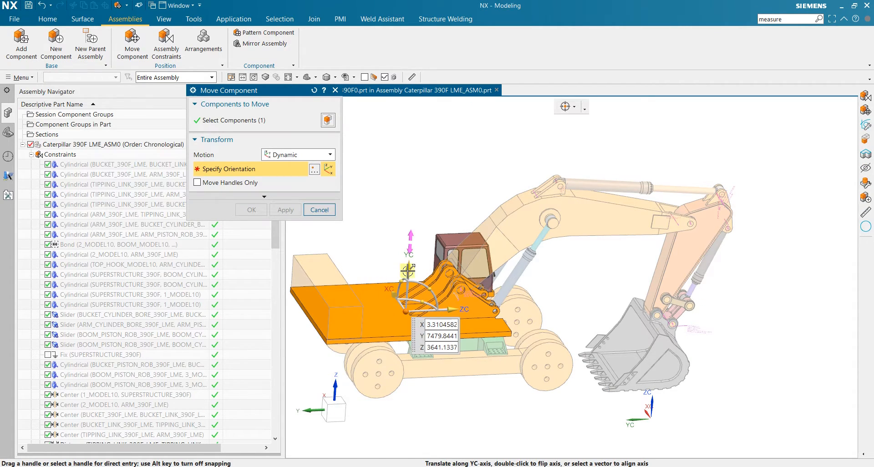
left_click_drag(412, 265, 421, 167)
middle_click_drag(406, 255, 405, 210)
left_click(318, 210)
left_click(508, 255)
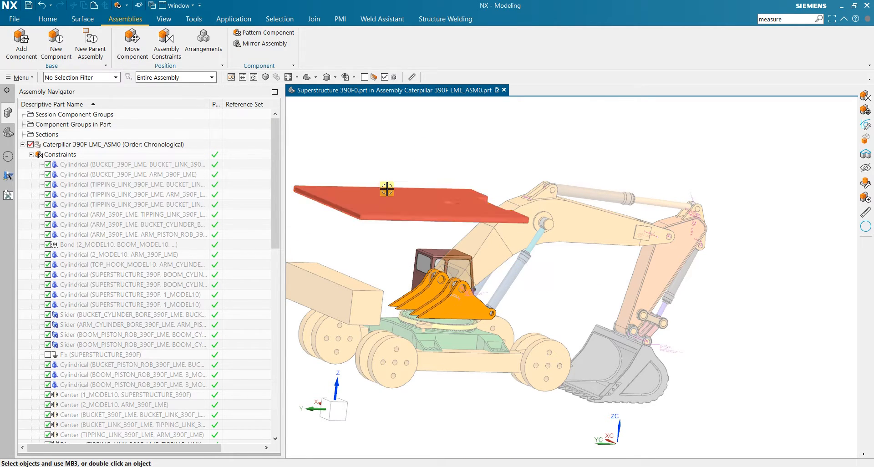
middle_click_drag(515, 309, 533, 272)
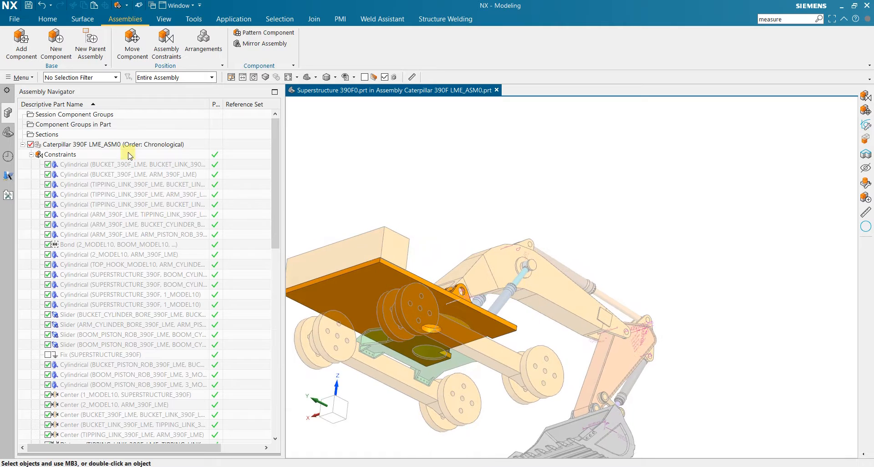
double_click(122, 148)
- Examine the underside of the excavator and how the center bearing sits between the undercarriage frame and the superstructure
scroll(421, 350, "up", 5)
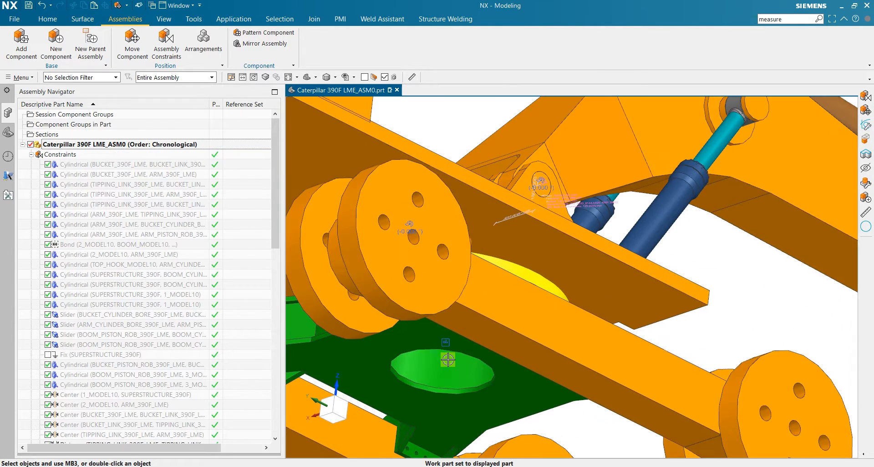
middle_click_drag(448, 359, 459, 296)
scroll(478, 252, "down", 3)
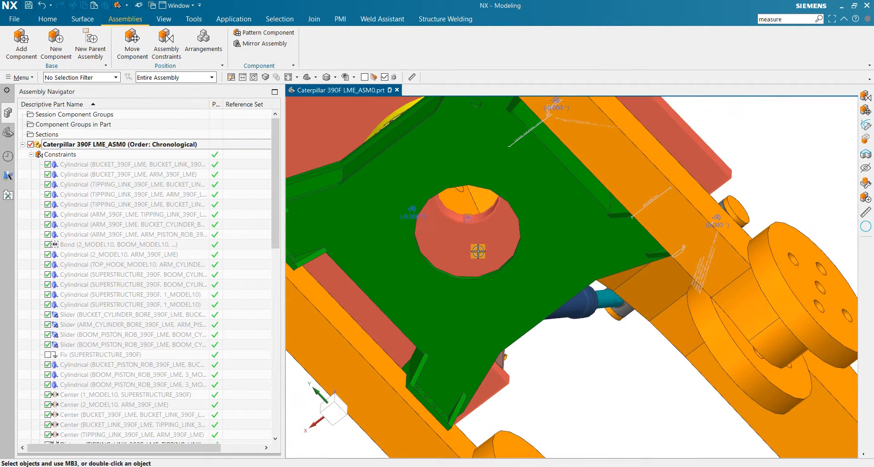
middle_click_drag(478, 253, 455, 203)
scroll(456, 203, "up", 5)
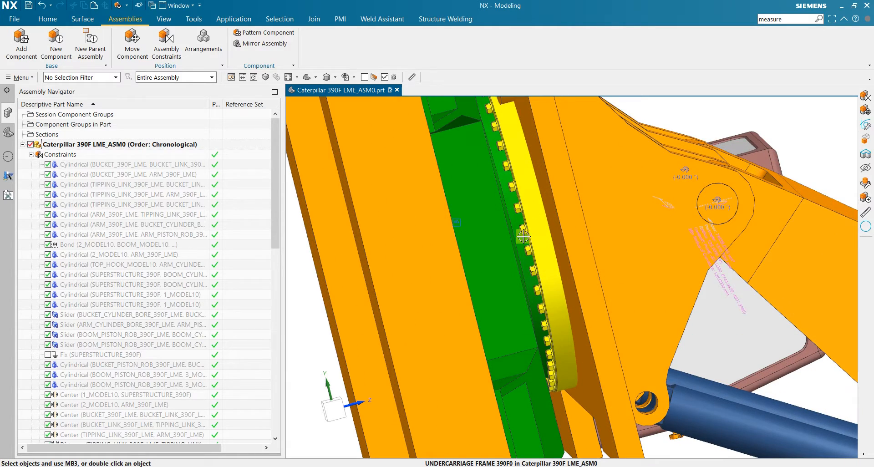
middle_click_drag(524, 236, 469, 328)
scroll(441, 330, "down", 5)
scroll(436, 333, "up", 5)
scroll(436, 334, "up", 3)
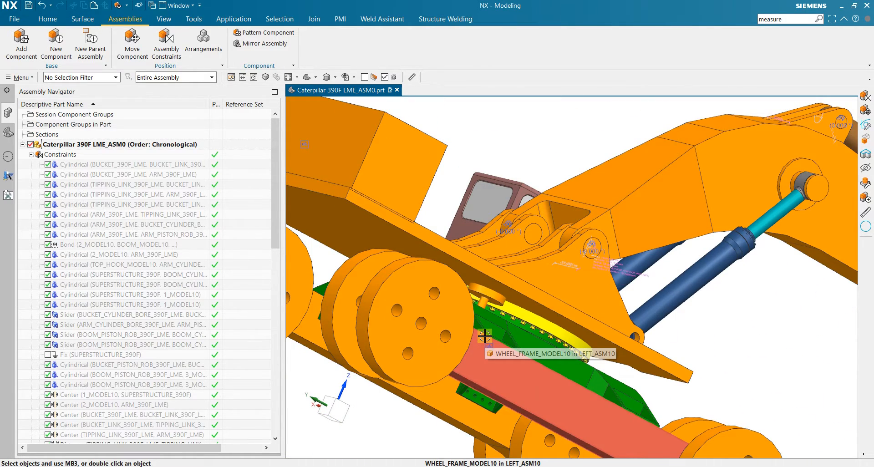
scroll(572, 350, "up", 2)
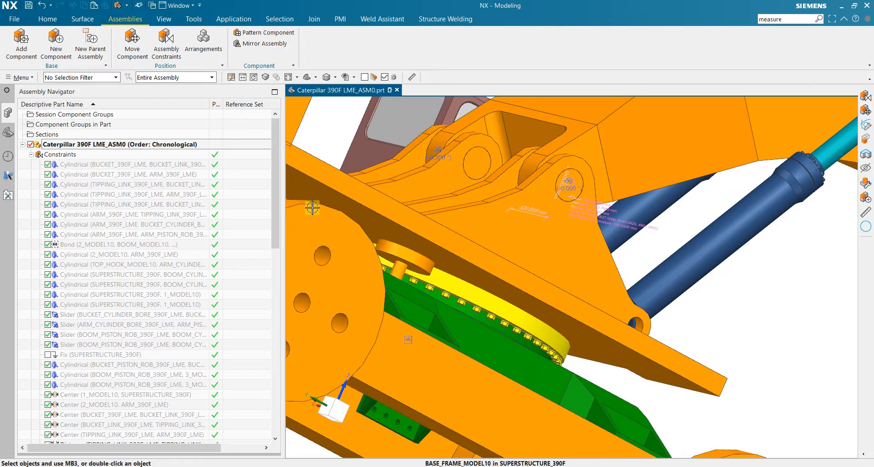
- Bond Superstructure 390F0 to the yellow Center Bearing 390F0 beneath it
scroll(424, 248, "down", 2)
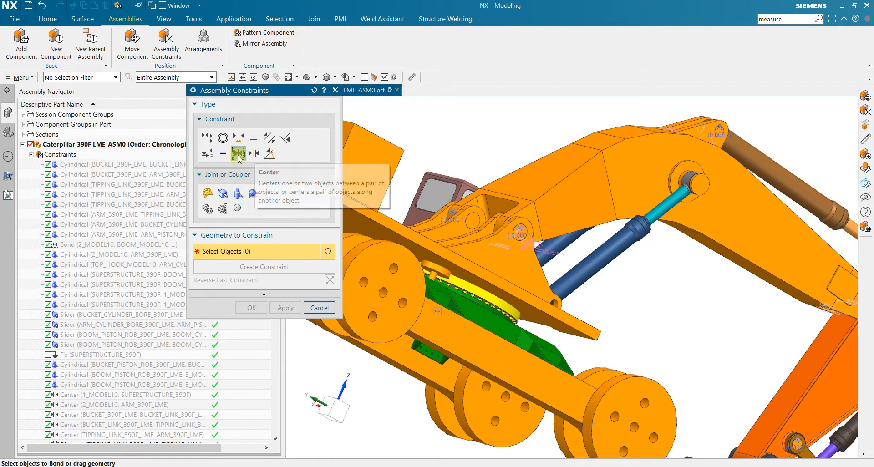
left_click(496, 282)
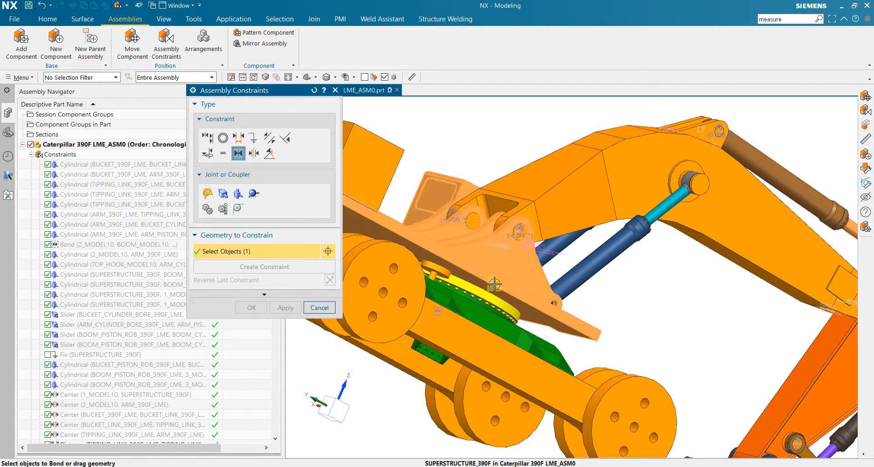
left_click(488, 296)
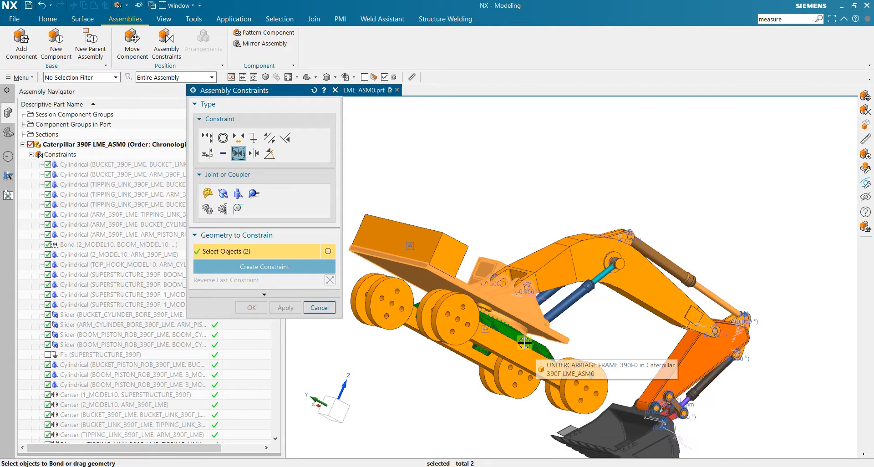
scroll(446, 302, "up", 2)
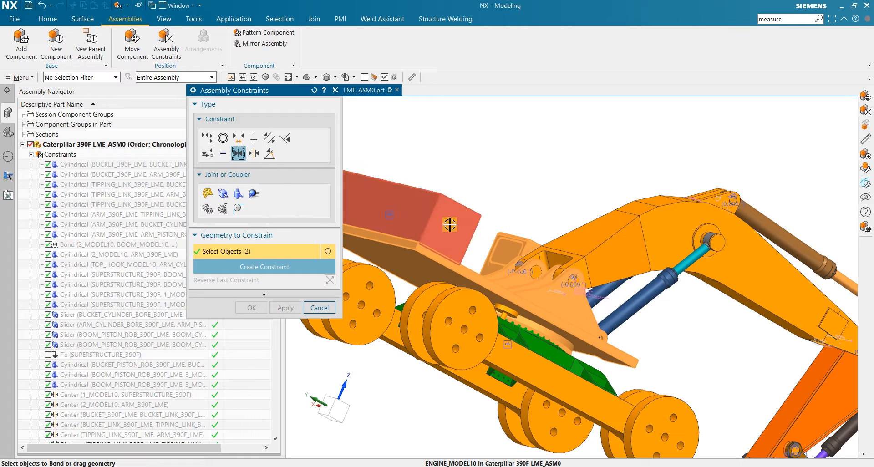
left_click(269, 267)
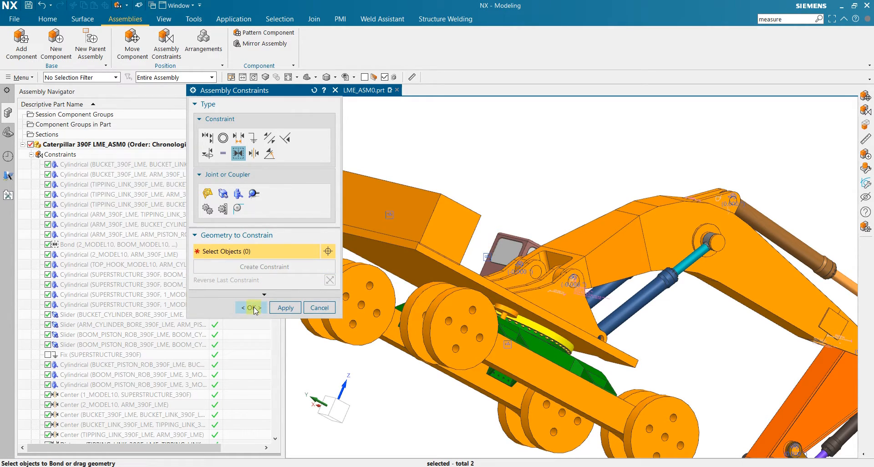
- Begin a Cylindrical joint, taking the first axis vector and point from the circular edge of BASE_FRAME_MODEL10 inside the undercarriage's central opening
middle_click_drag(315, 337, 600, 253)
scroll(600, 253, "up", 5)
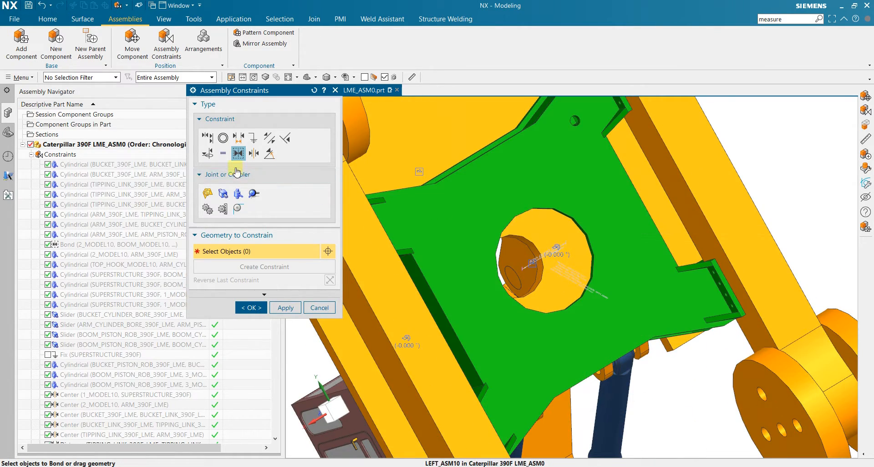
left_click(238, 194)
scroll(529, 265, "up", 4)
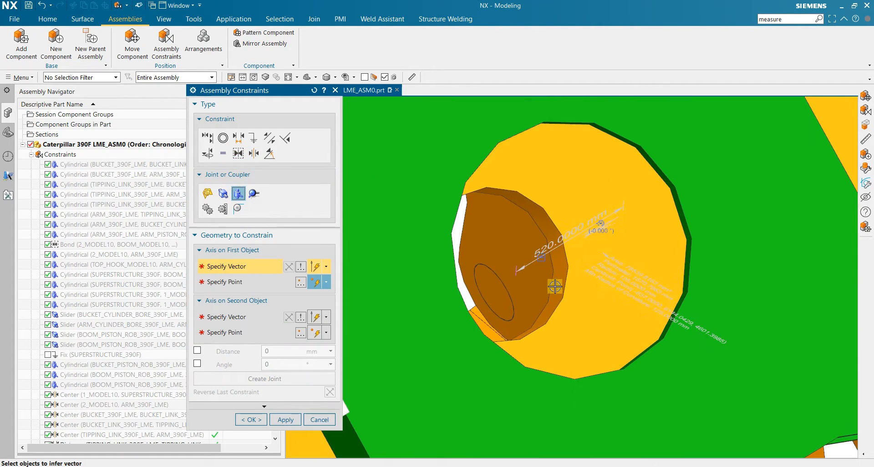
left_click(558, 286)
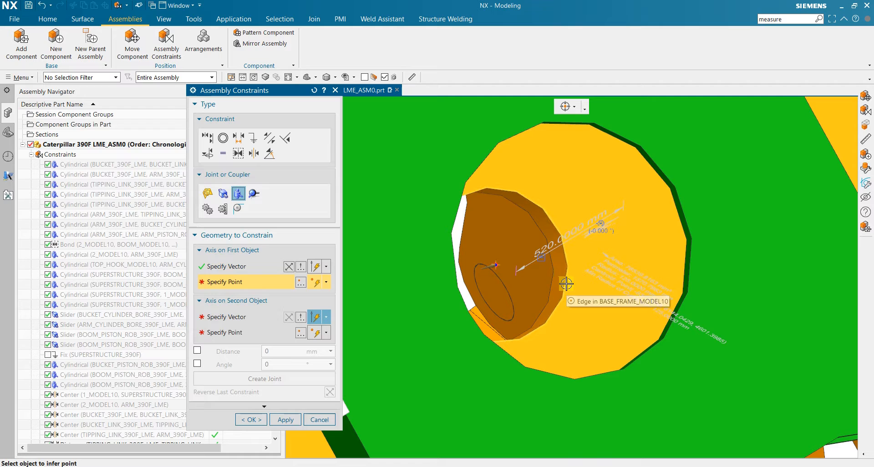
left_click(565, 287)
scroll(567, 289, "down", 2)
scroll(636, 257, "up", 3)
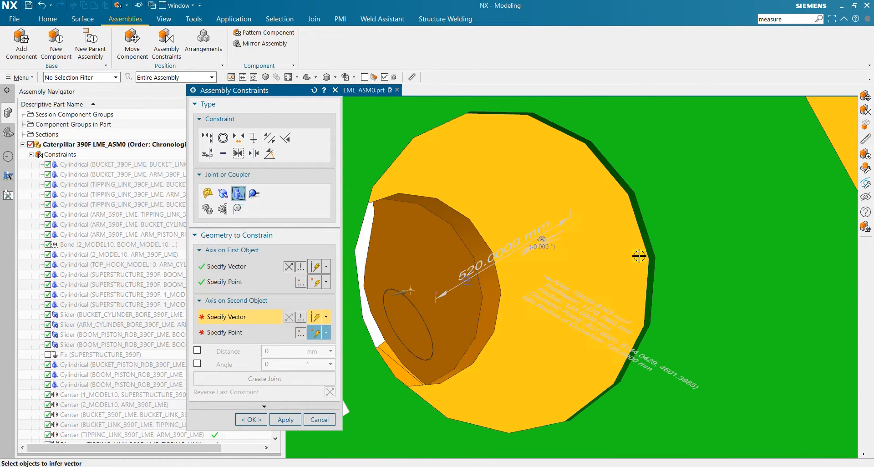
- Take the joint's second axis from the central hole of Undercarriage Frame 390F0 and create the Cylindrical joint
mouse_move(638, 254)
middle_mouse_down()
mouse_move(595, 250)
mouse_move(648, 246)
middle_mouse_up()
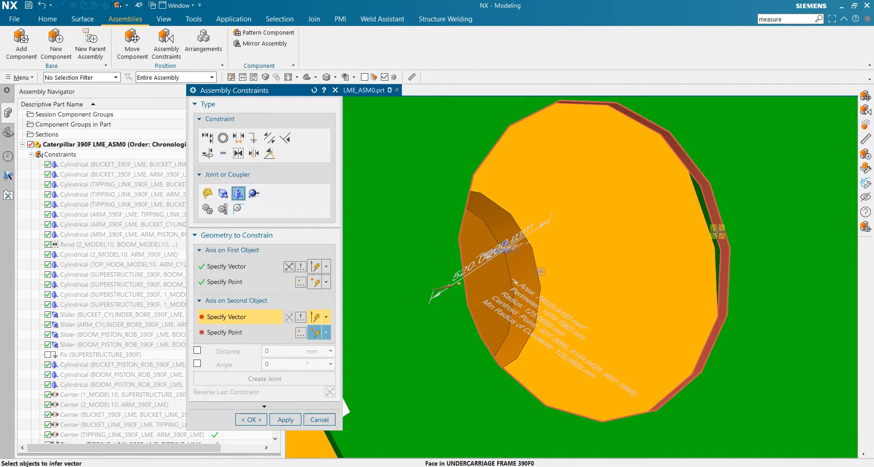
left_click(717, 233)
left_click(730, 248)
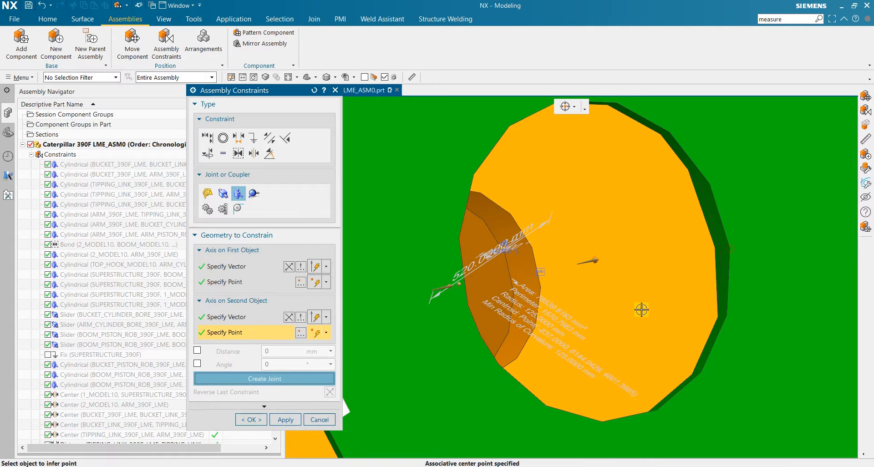
scroll(638, 309, "down", 5)
scroll(635, 310, "down", 3)
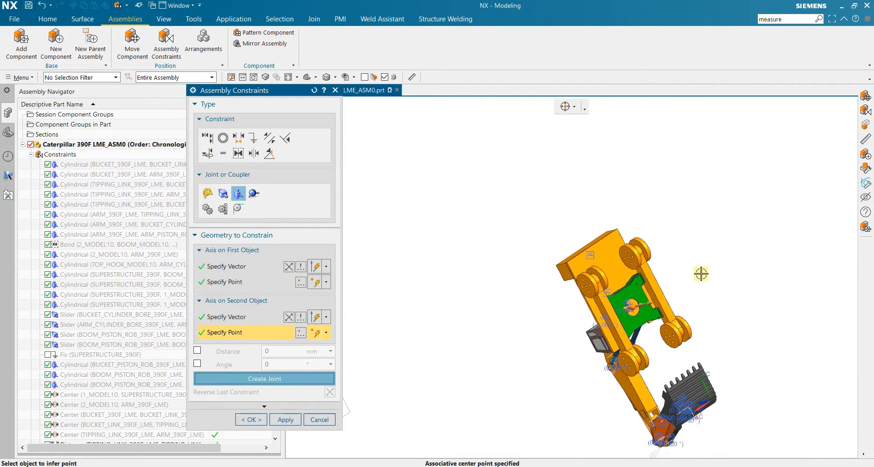
mouse_move(703, 273)
middle_mouse_down()
mouse_move(742, 238)
mouse_move(716, 272)
middle_mouse_up()
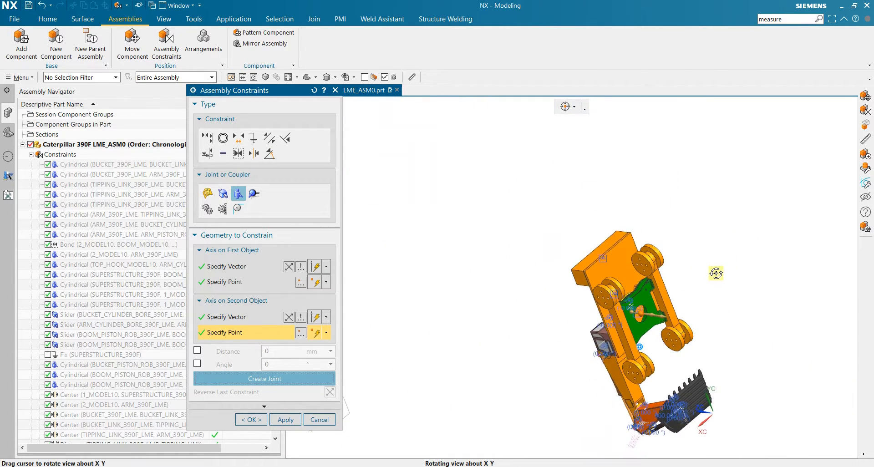
scroll(716, 272, "up", 6)
left_click(234, 380)
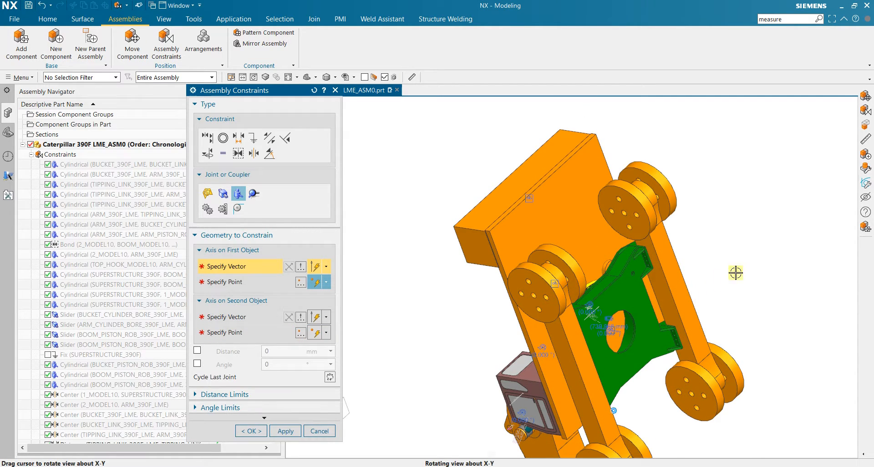
- Begin a Distance constraint, taking the underside face of BASE_FRAME_MODEL10 above the center bearing as the first object
middle_click_drag(736, 272, 696, 357)
scroll(697, 357, "down", 3)
scroll(754, 293, "up", 6)
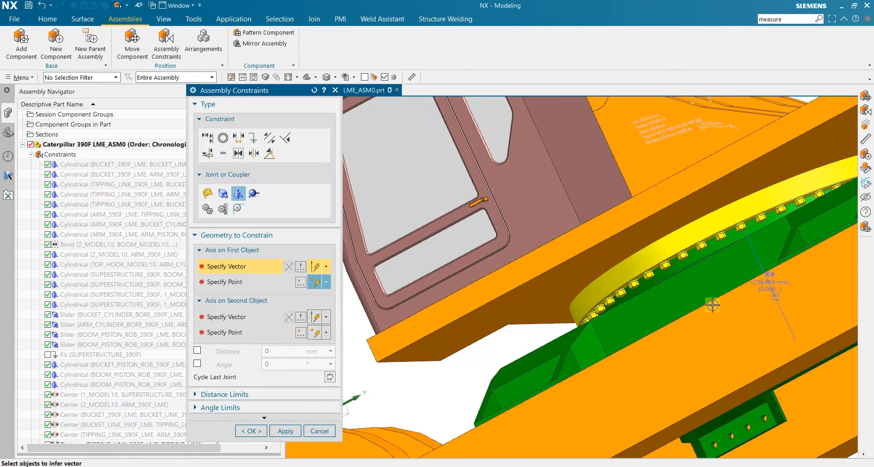
middle_click_drag(521, 334, 345, 256)
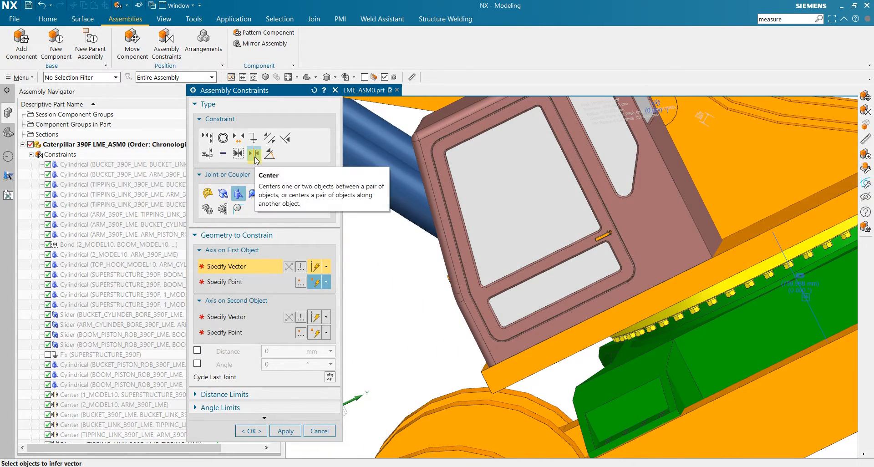
left_click(239, 137)
scroll(519, 367, "down", 3)
middle_click_drag(549, 373, 578, 313)
scroll(578, 313, "up", 3)
scroll(608, 377, "down", 5)
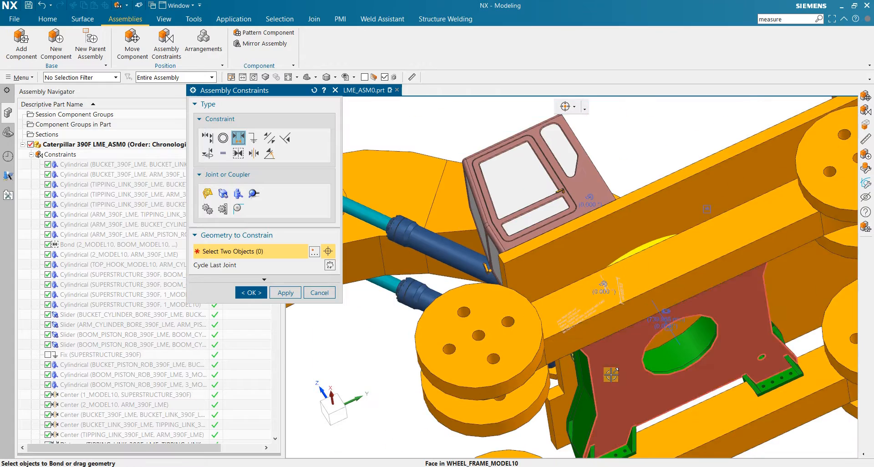
middle_click_drag(690, 427, 627, 367)
scroll(627, 366, "up", 3)
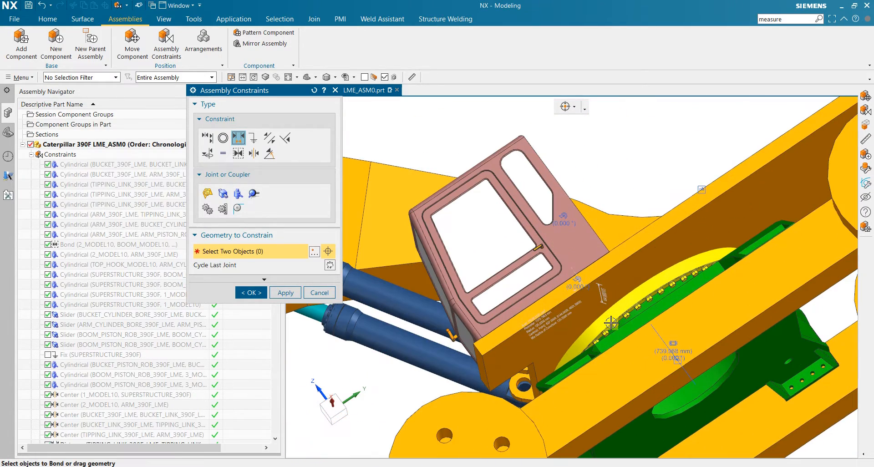
left_click(665, 252)
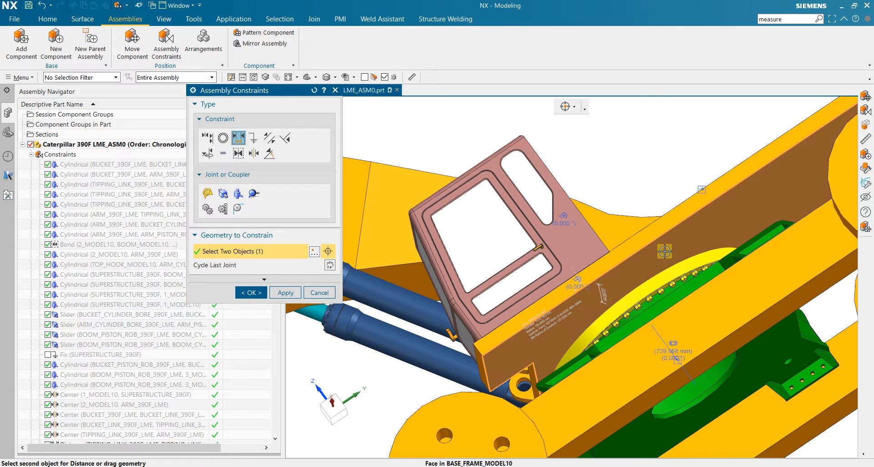
- Take the underside face of Left_asm10's long track beam as the second object and create the Distance constraint at the current spacing
scroll(672, 339, "down", 3)
middle_click_drag(754, 386, 736, 264)
scroll(736, 264, "up", 3)
left_click(711, 280)
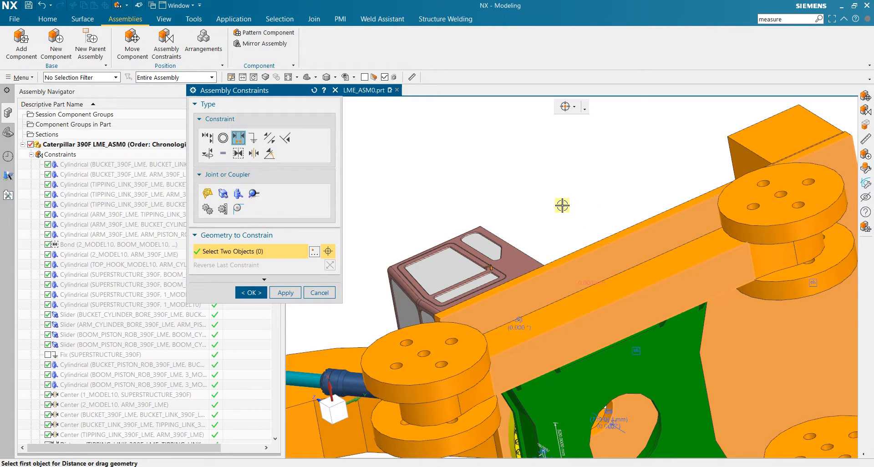
scroll(562, 202, "down", 5)
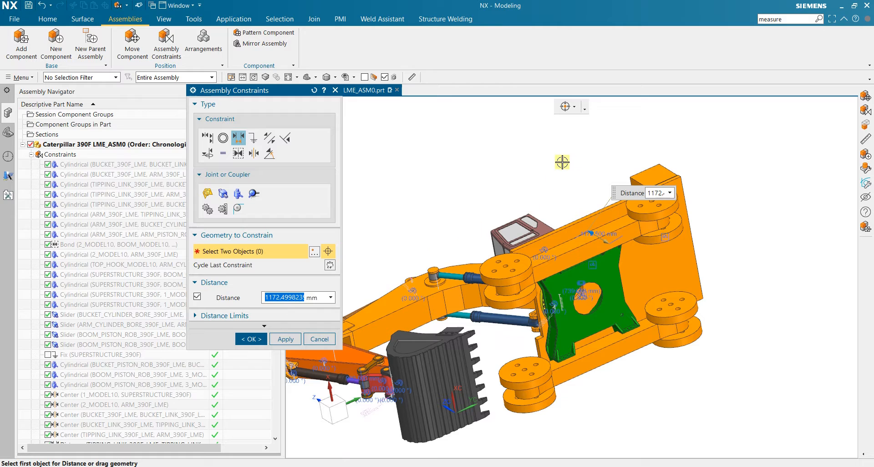
middle_click_drag(562, 162, 362, 318)
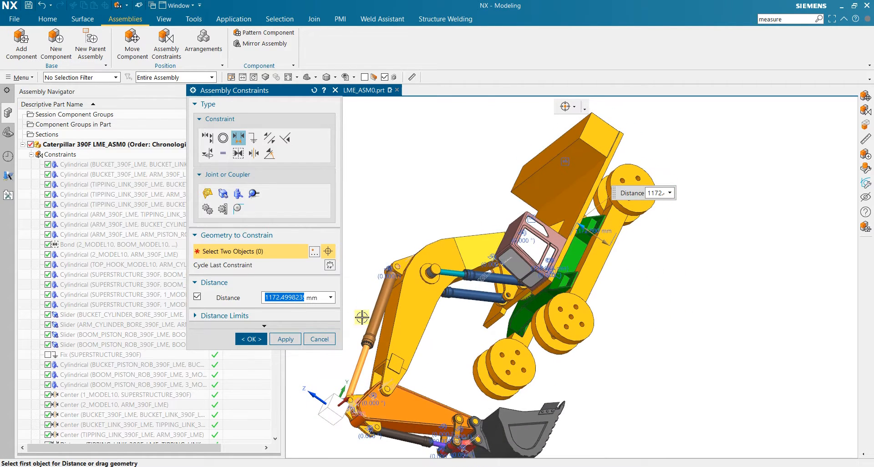
left_click(248, 339)
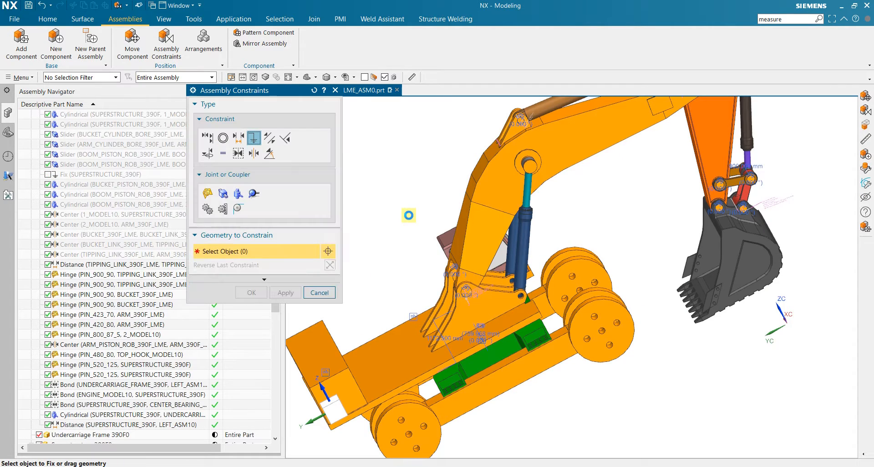
- Ground the undercarriage by applying a Fix constraint to Left_asm10
left_click(526, 366)
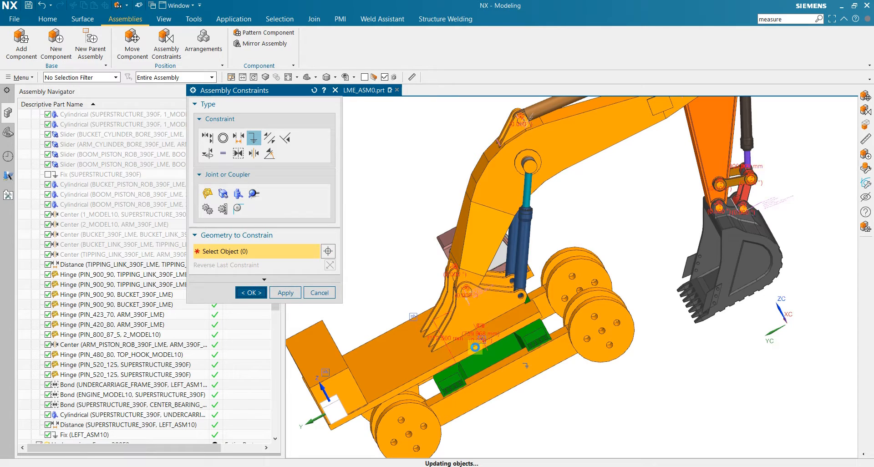
scroll(371, 231, "down", 2)
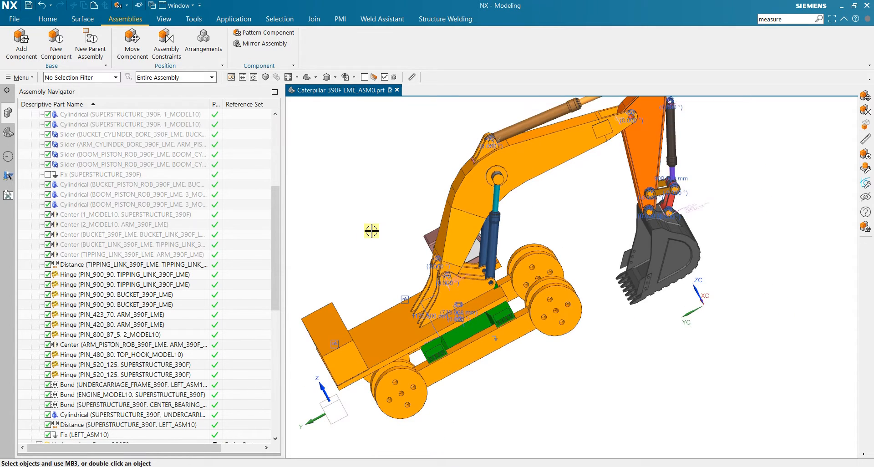
- Try moving Bucket 390F LME0 dynamically to test the arm linkage, and discard the unapplied changes
left_click(659, 250)
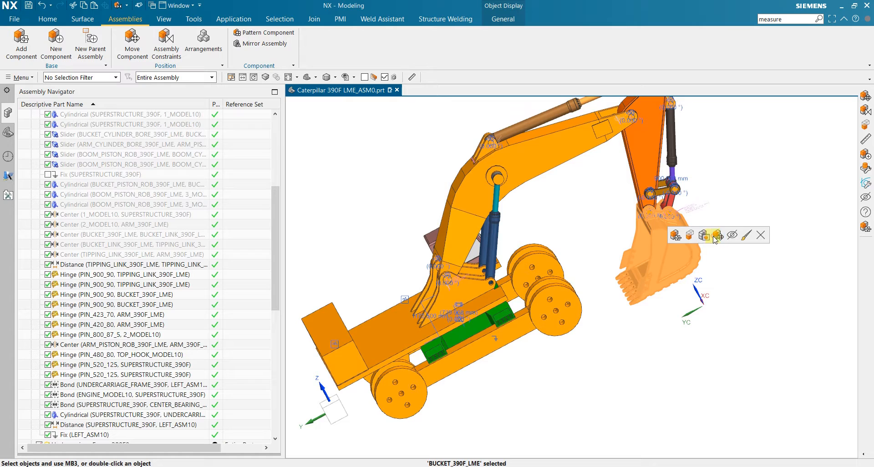
left_click(720, 217)
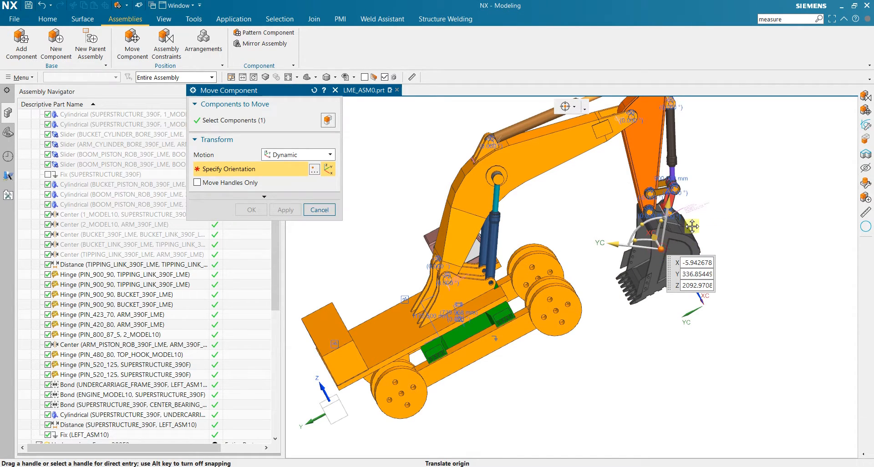
left_click_drag(692, 226, 696, 238)
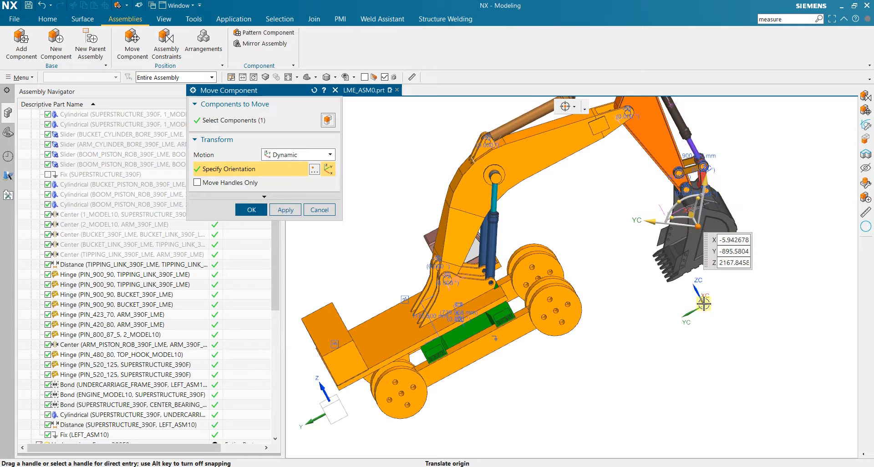
middle_click_drag(704, 304, 738, 293)
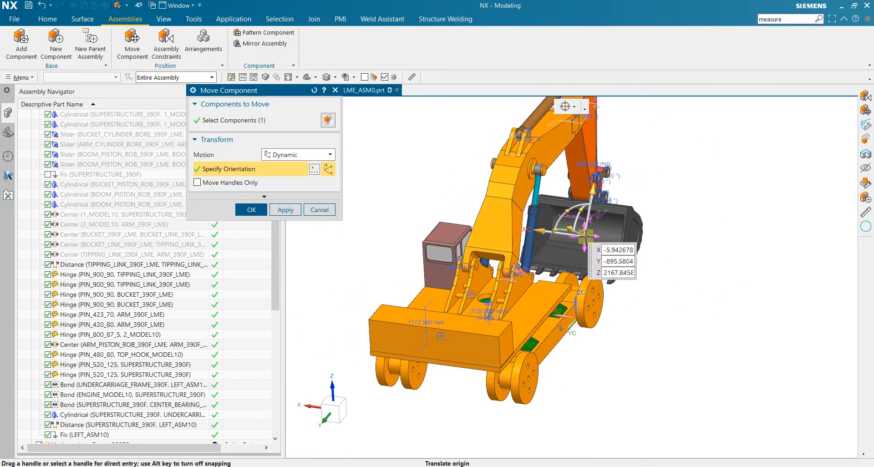
mouse_move(601, 238)
left_mouse_down()
mouse_move(640, 247)
mouse_move(590, 237)
left_mouse_up()
left_click(326, 212)
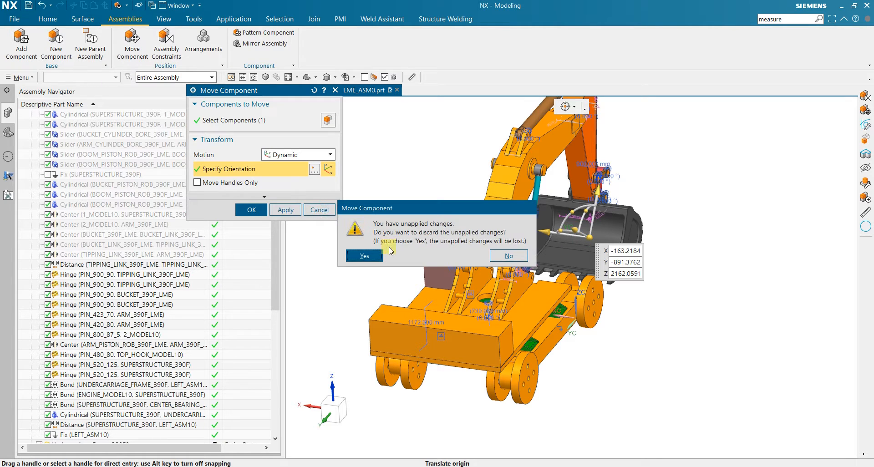
left_click(364, 256)
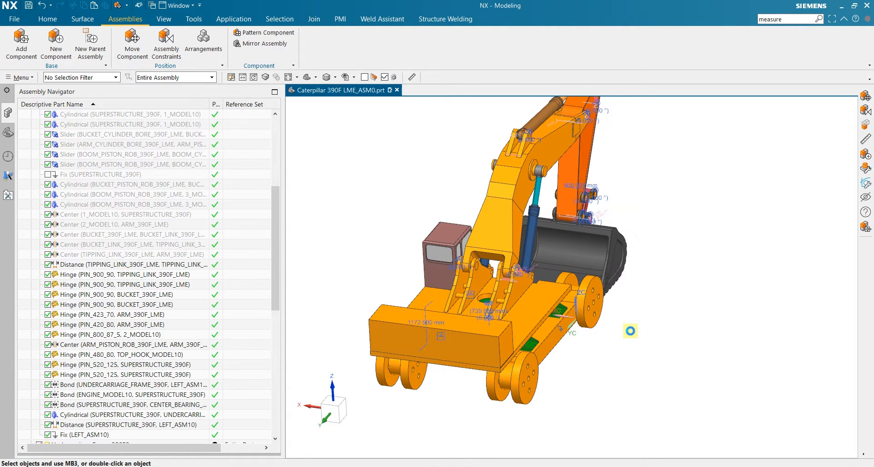
- Review the assembly's full list of constraints and collapse it to list the components
middle_click_drag(621, 339, 624, 343)
scroll(226, 331, "down", 3)
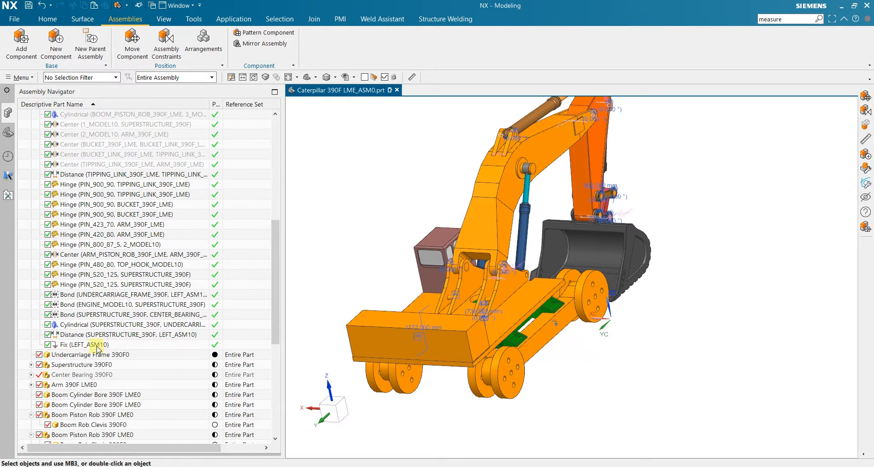
scroll(96, 349, "up", 6)
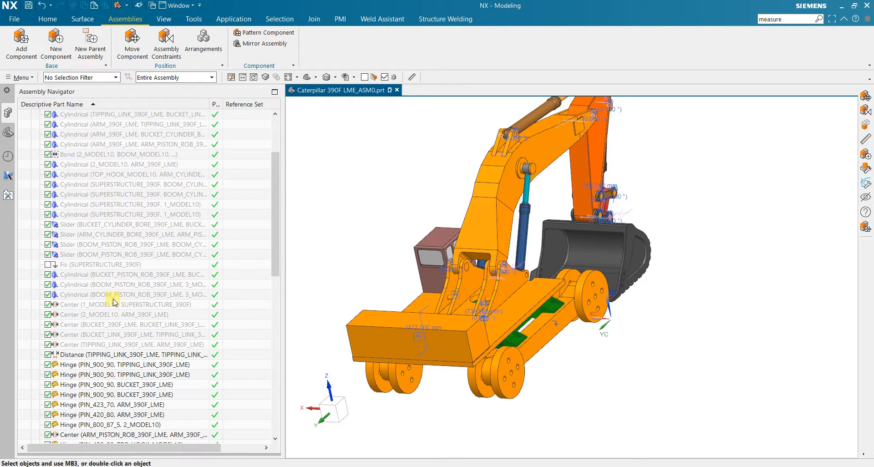
scroll(113, 303, "up", 2)
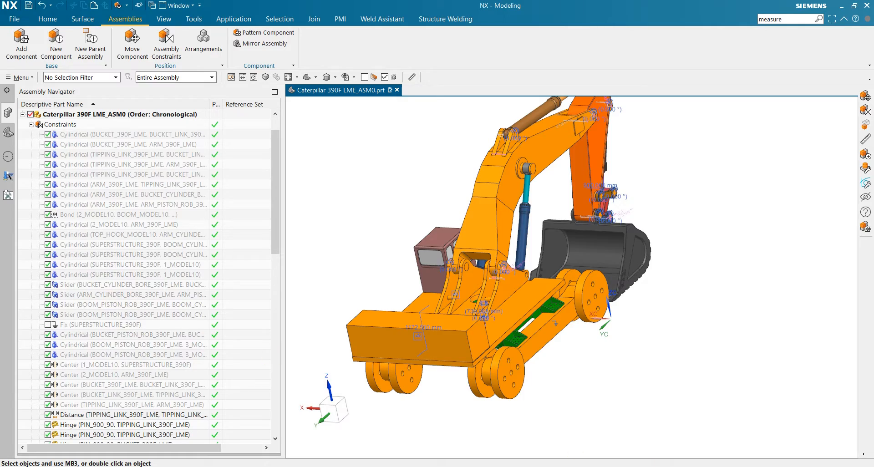
middle_click_drag(467, 369, 610, 340)
left_click(633, 332)
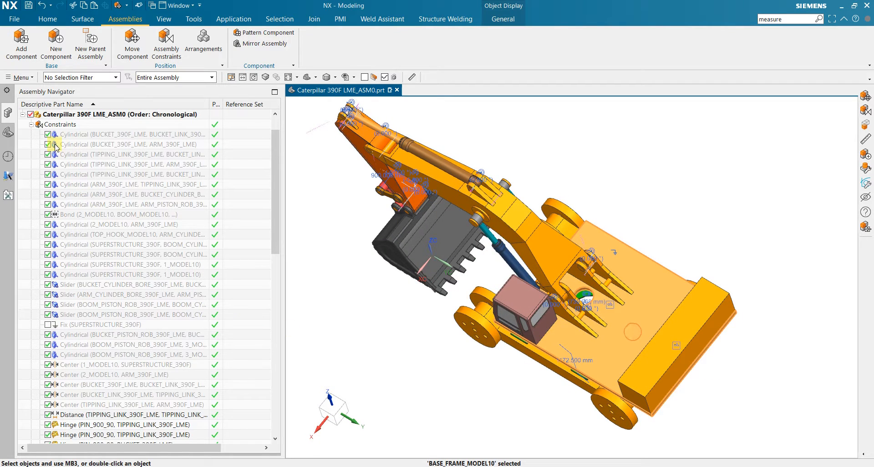
left_click(31, 125)
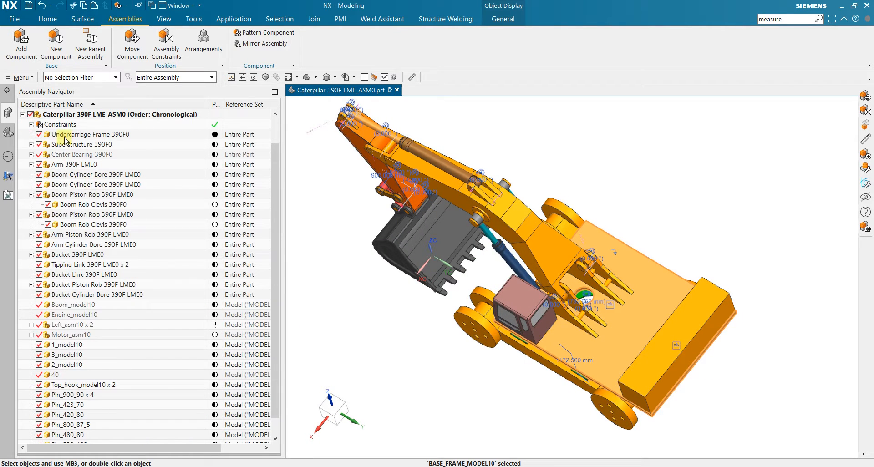
- Examine which parts belong to Superstructure 390F0 and how it sits over the center bearing and undercarriage
left_click(84, 145)
middle_click_drag(352, 332, 383, 323)
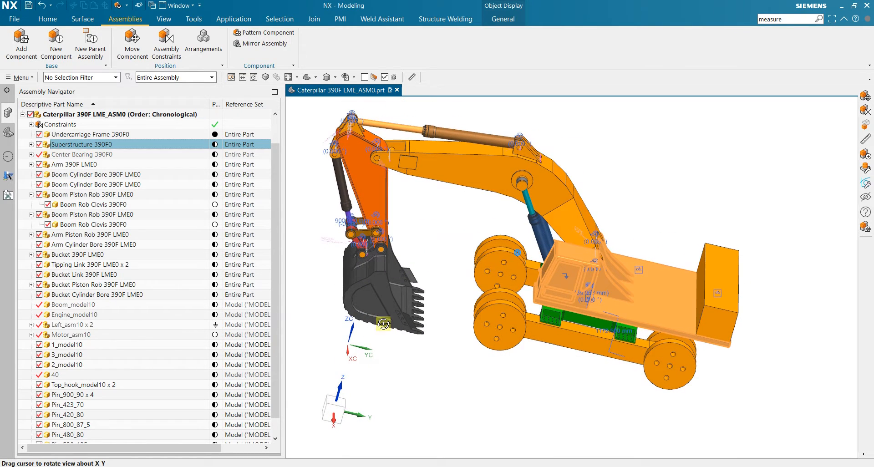
left_click(31, 144)
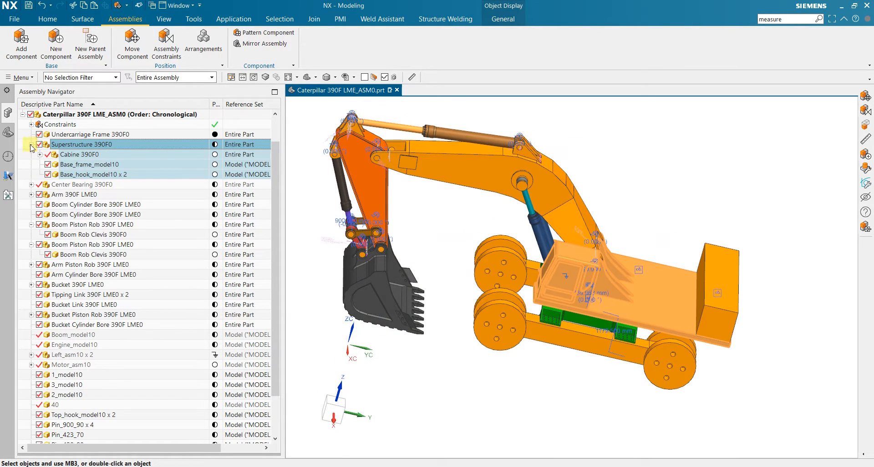
left_click(31, 145)
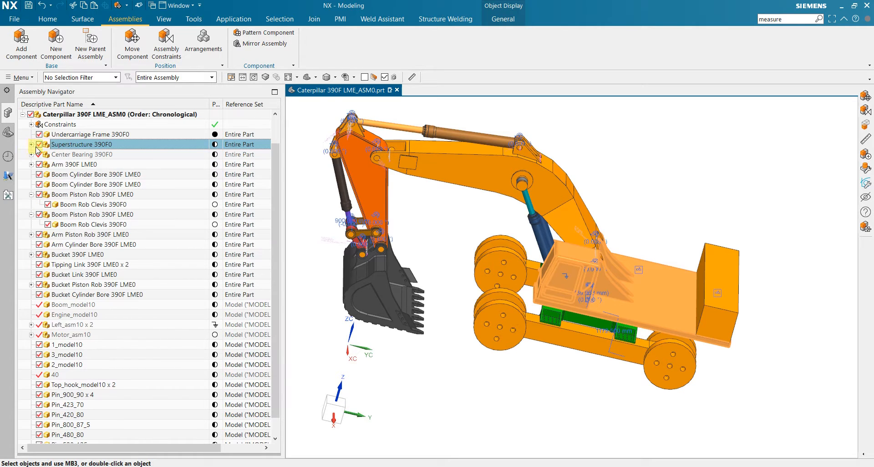
scroll(757, 300, "up", 3)
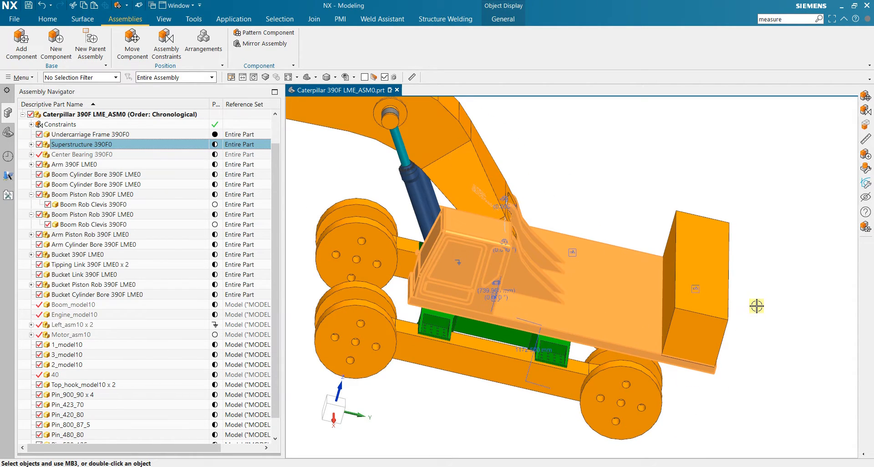
middle_click_drag(760, 323, 737, 299)
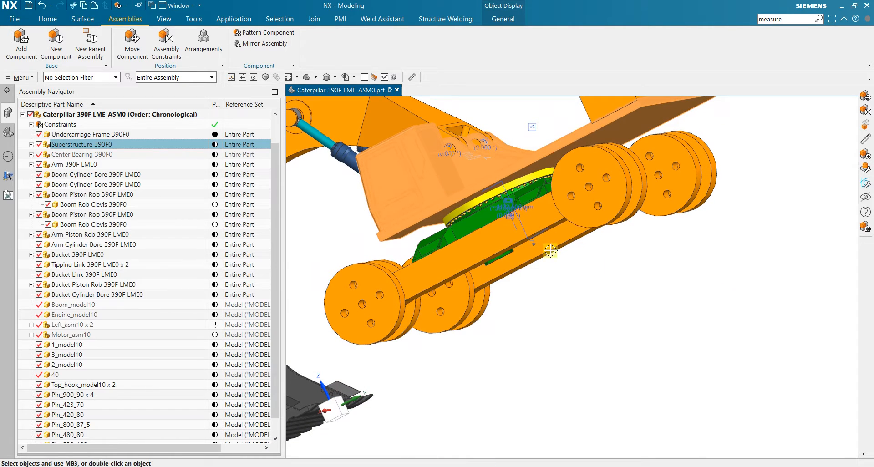
key("Escape")
scroll(550, 289, "up", 1)
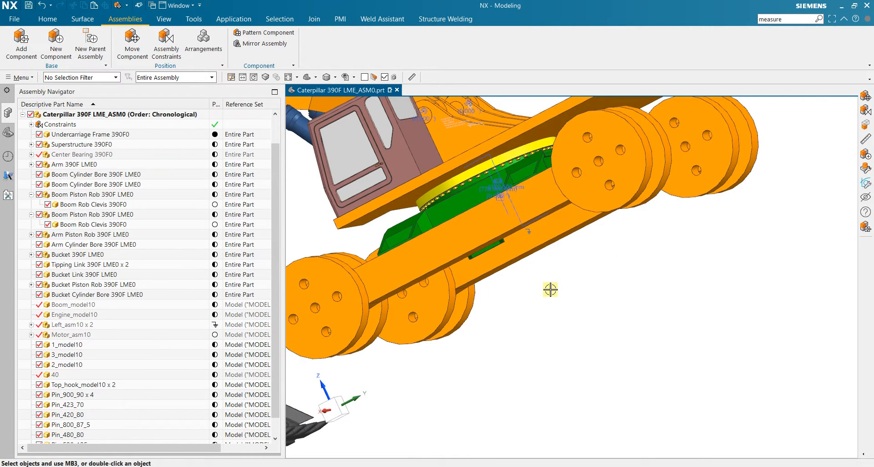
- Try rotating Center Bearing 390F0 dynamically about the ZC axis to test the superstructure's swing, and discard the move
left_click(460, 180)
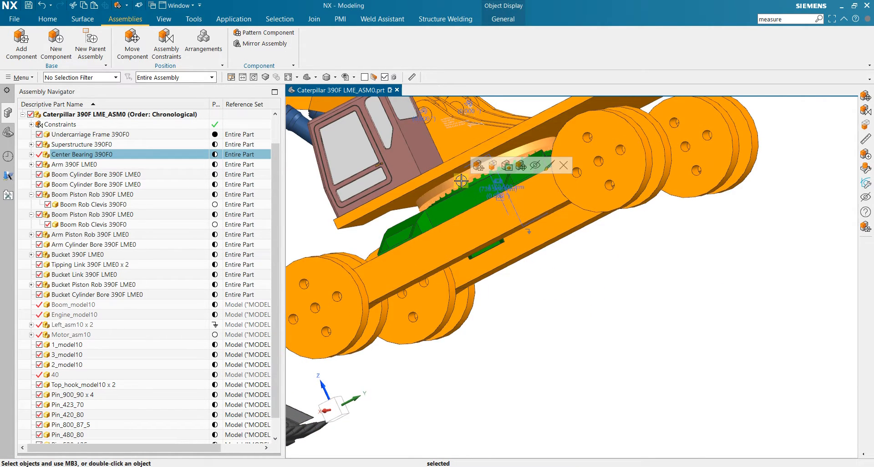
left_click(521, 167)
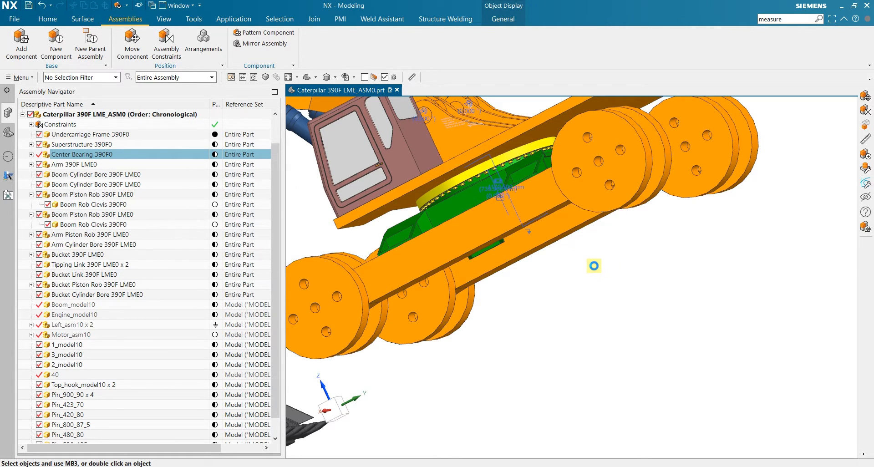
middle_click_drag(591, 275, 610, 302)
scroll(611, 302, "down", 2)
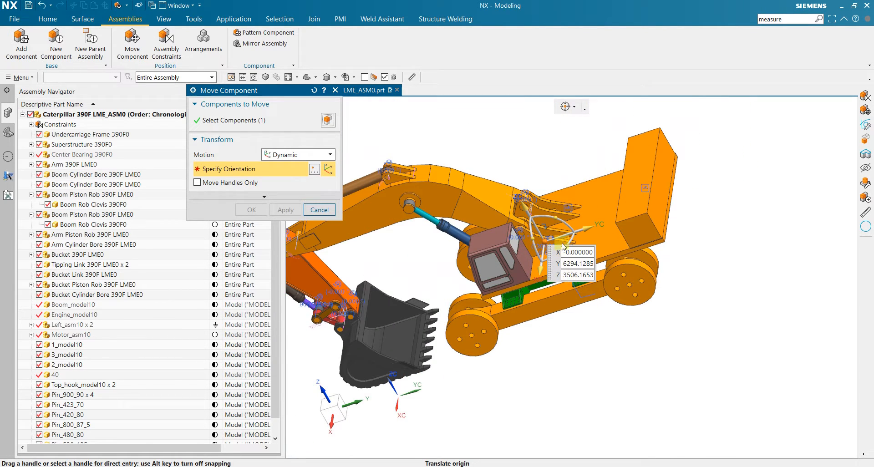
scroll(564, 246, "down", 3)
scroll(591, 296, "up", 4)
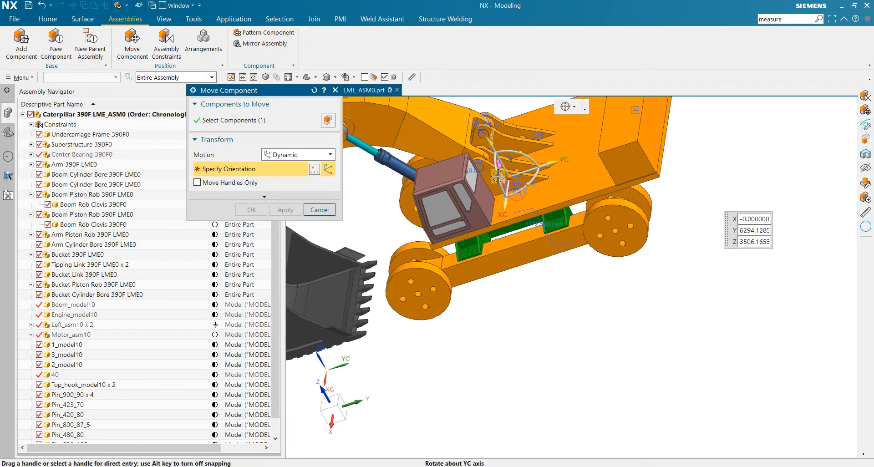
left_click_drag(530, 186, 539, 238)
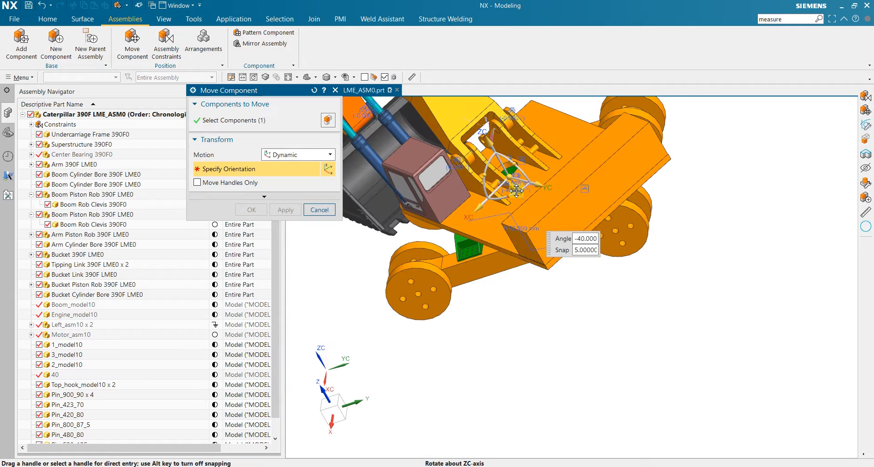
left_click_drag(520, 190, 585, 134)
scroll(487, 227, "down", 3)
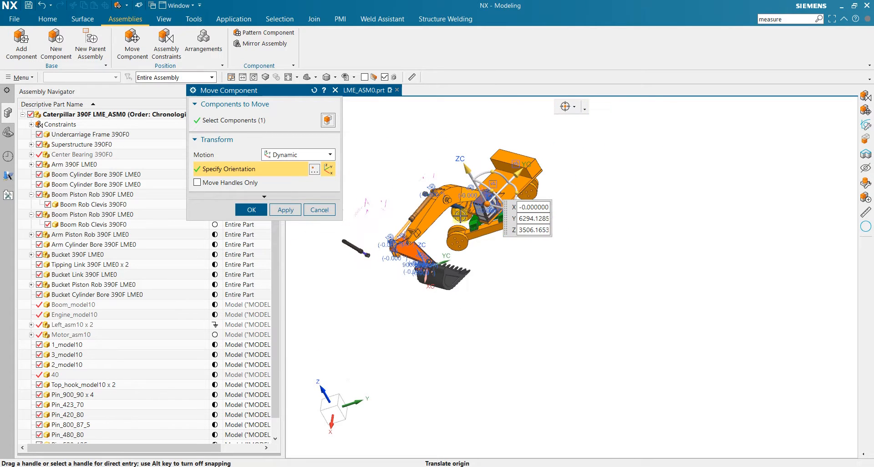
scroll(448, 208, "up", 2)
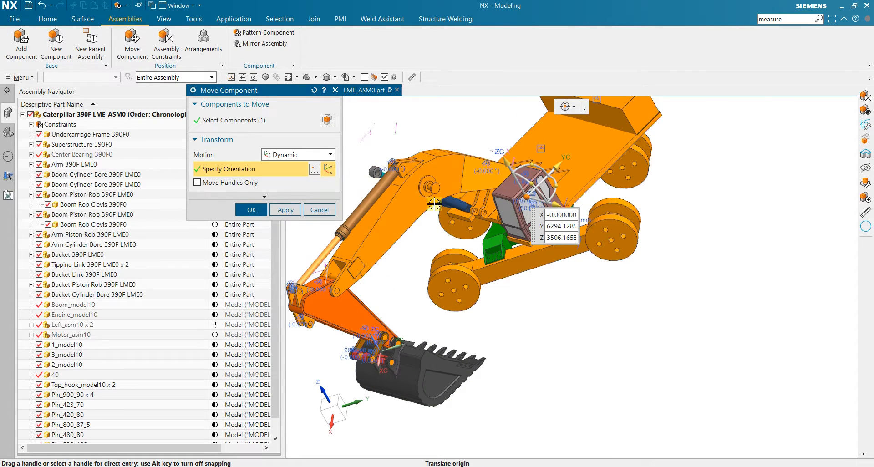
scroll(450, 226, "up", 2)
middle_click_drag(422, 252, 423, 186)
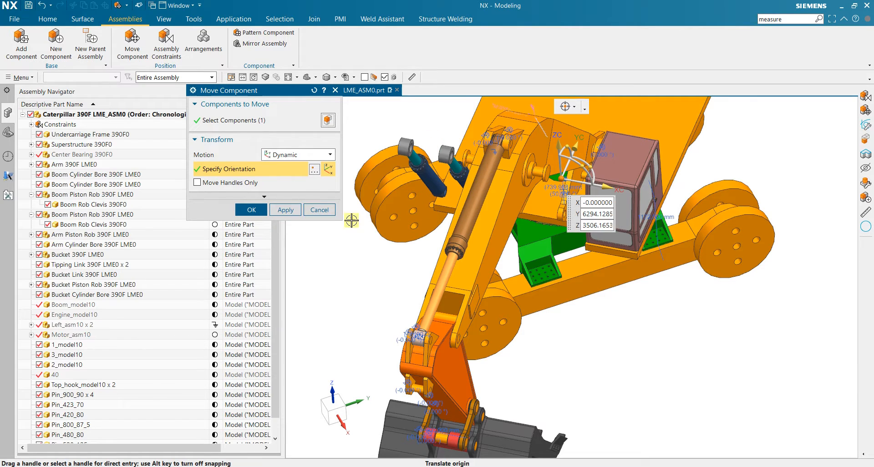
left_click(324, 211)
left_click(367, 255)
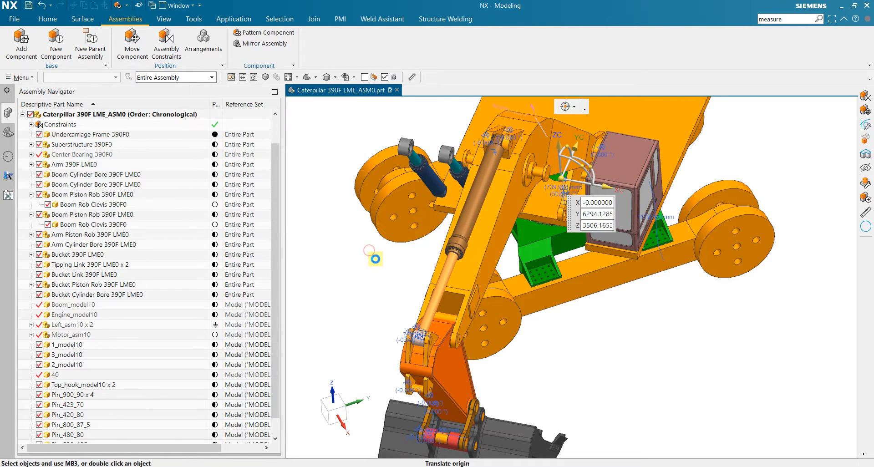
- Center the base end of the cab-side boom cylinder bore between its two base hook lugs with a 2 to 2 Center constraint
middle_click_drag(415, 251, 459, 237)
scroll(460, 236, "down", 10)
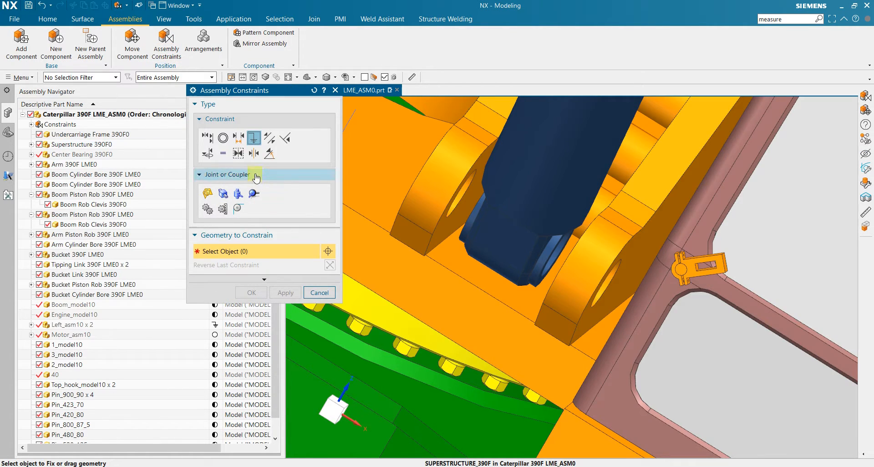
left_click(254, 153)
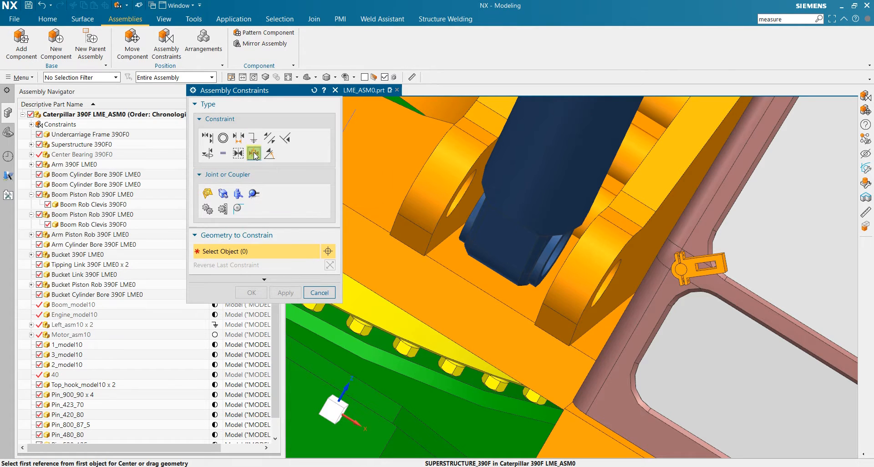
scroll(552, 267, "up", 5)
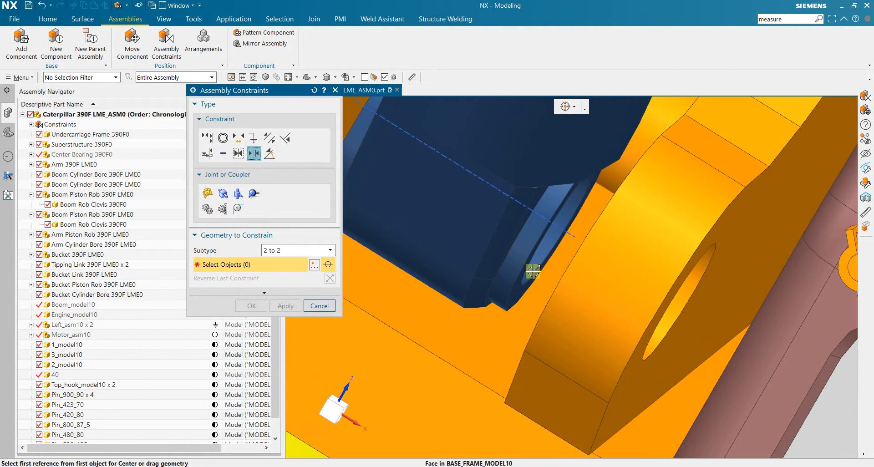
left_click(520, 294)
scroll(519, 294, "down", 6)
middle_click_drag(420, 299, 484, 303)
scroll(484, 303, "up", 5)
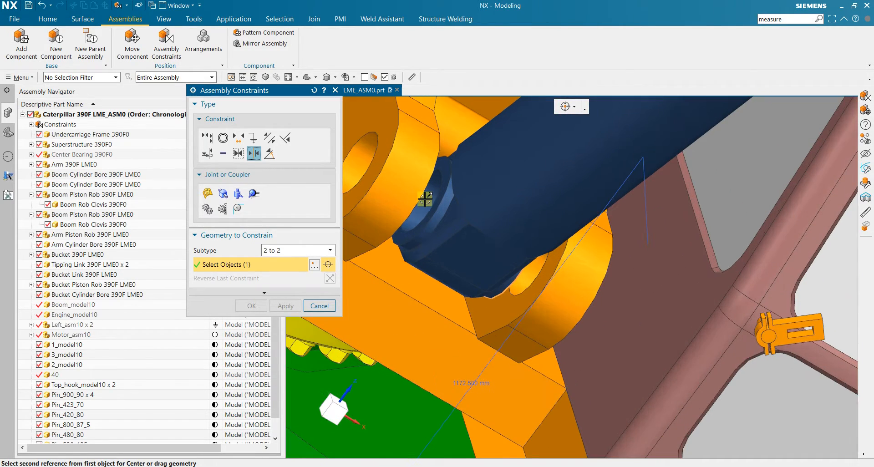
left_click(432, 209)
scroll(432, 209, "down", 3)
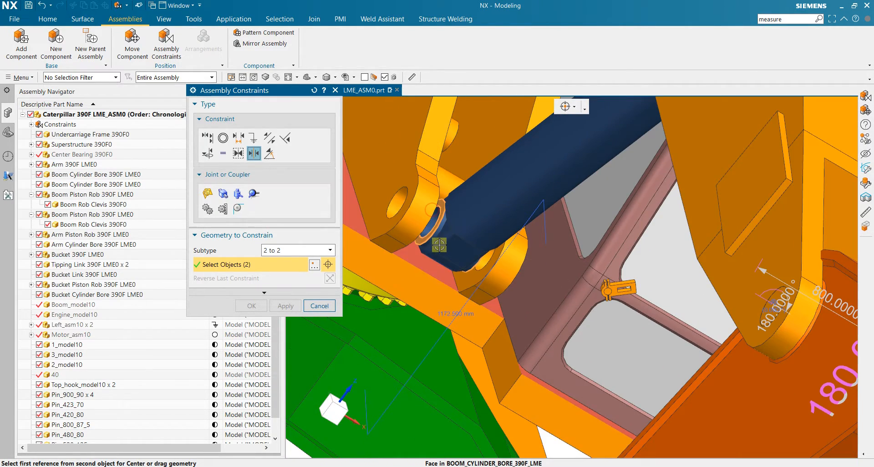
left_click(387, 191)
scroll(387, 192, "down", 3)
middle_click_drag(410, 261, 394, 253)
scroll(395, 253, "up", 3)
left_click(541, 310)
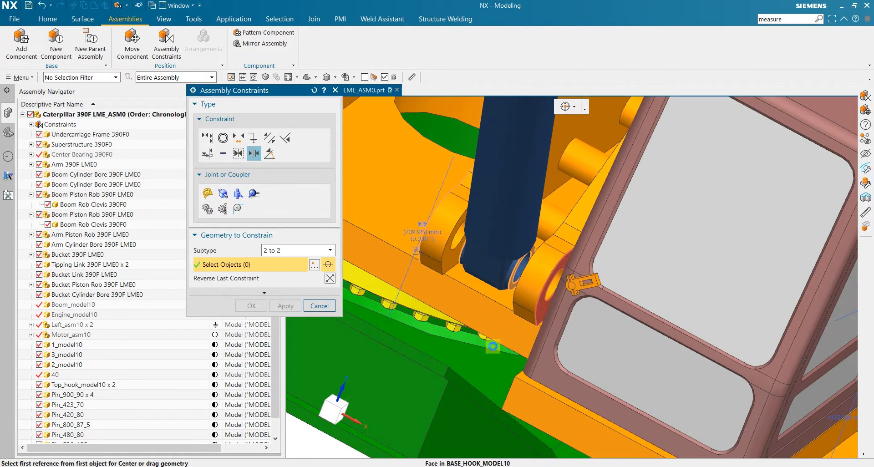
- Center the other boom cylinder bore between its base hook lugs with a 2 to 2 Center constraint, and finish constraining
scroll(441, 329, "down", 5)
middle_click_drag(441, 329, 367, 260)
scroll(368, 260, "up", 5)
scroll(372, 280, "up", 3)
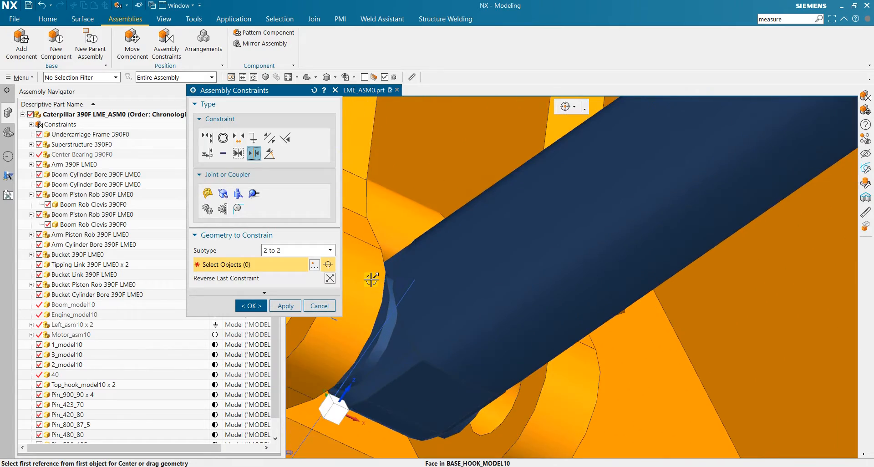
left_click(382, 309)
scroll(383, 309, "down", 5)
middle_click_drag(383, 309, 388, 337)
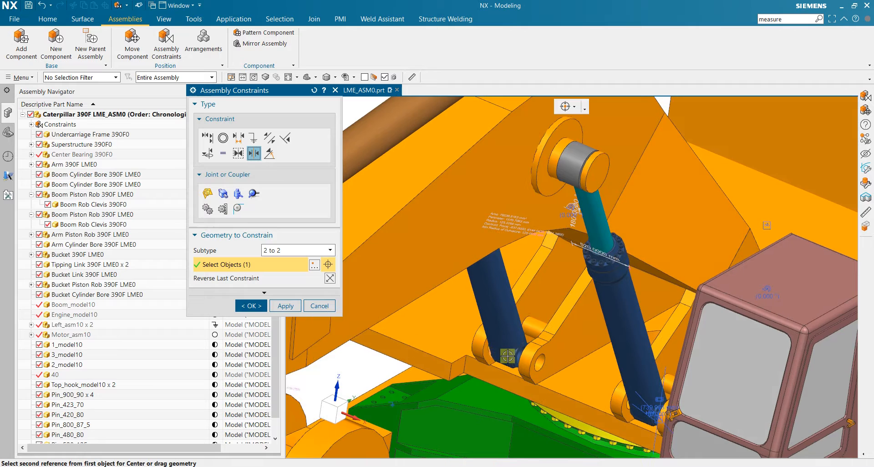
scroll(525, 360, "up", 5)
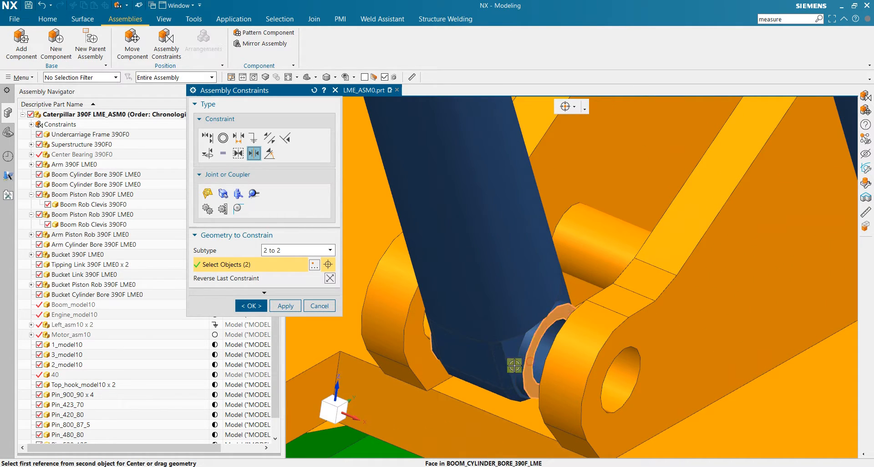
left_click(412, 350)
scroll(412, 349, "down", 5)
middle_click_drag(407, 355, 309, 343)
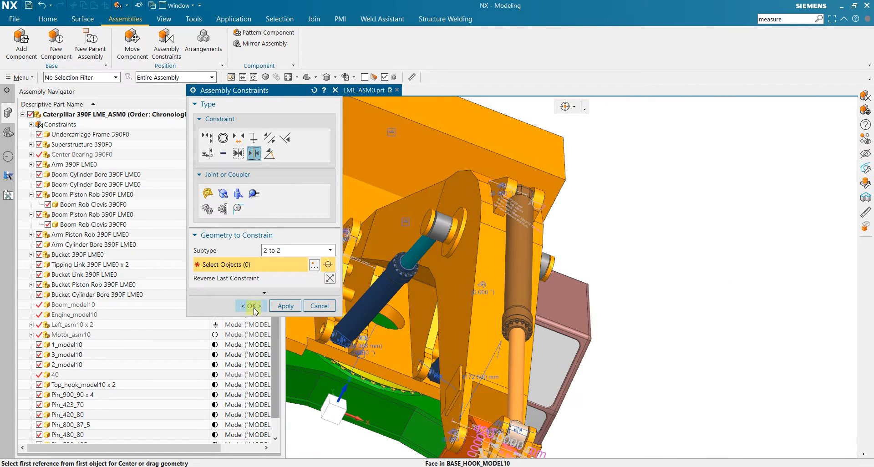
left_click(275, 306)
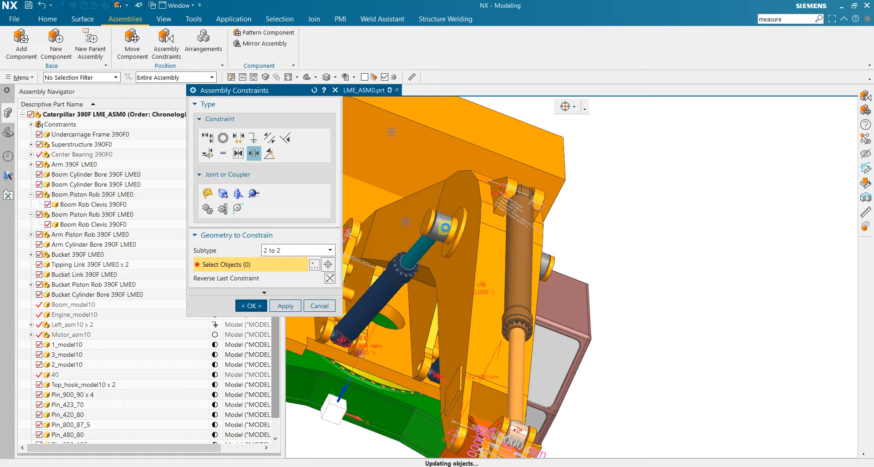
middle_click(503, 245)
- Examine from above how the boom piston rod clevises fit between the flanges of their boom pins
middle_click_drag(533, 256, 527, 282)
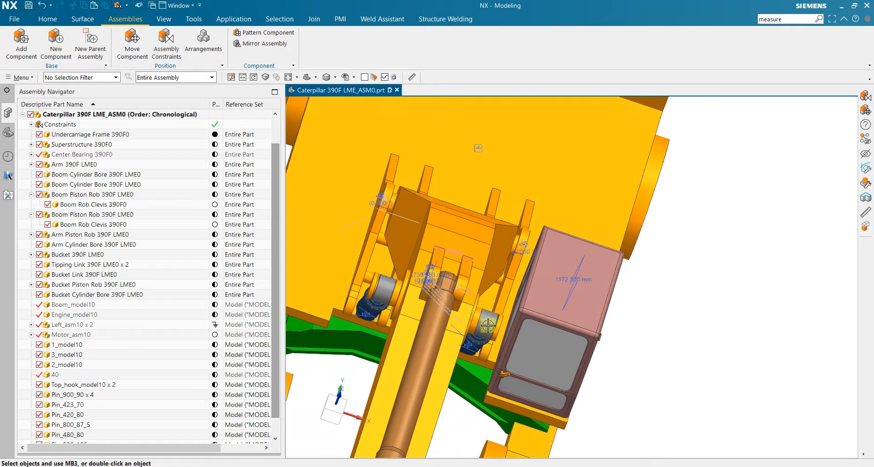
scroll(494, 326, "up", 6)
scroll(495, 326, "up", 2)
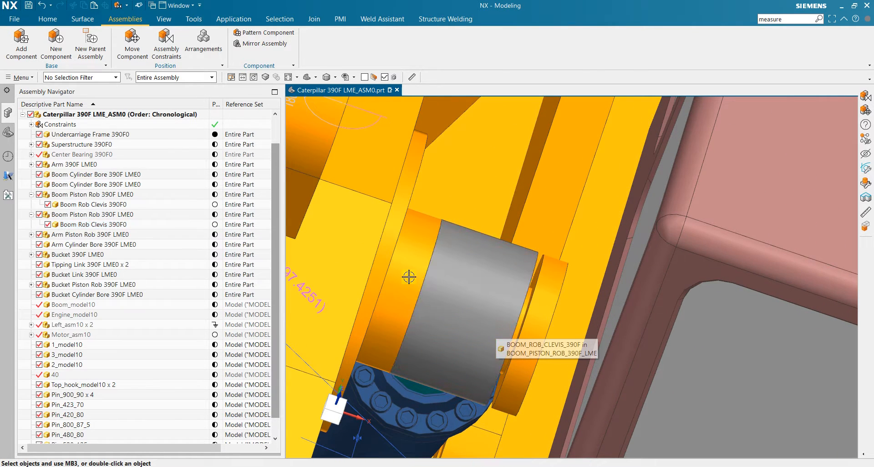
scroll(415, 269, "down", 5)
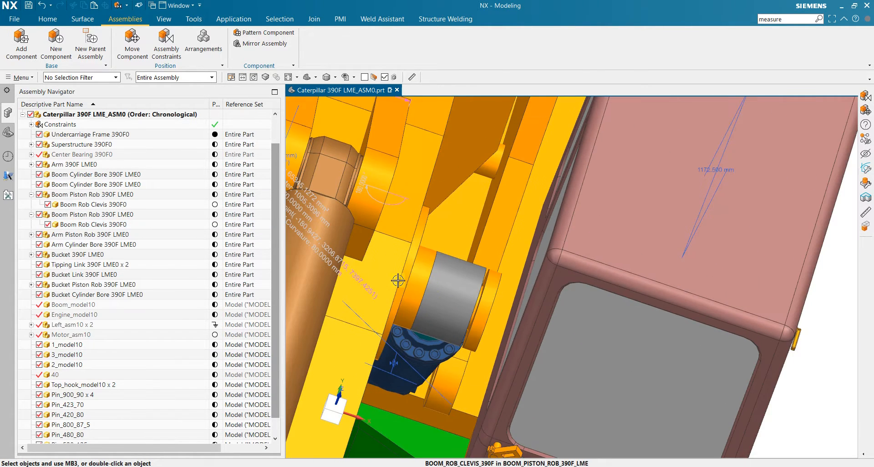
scroll(418, 282, "down", 3)
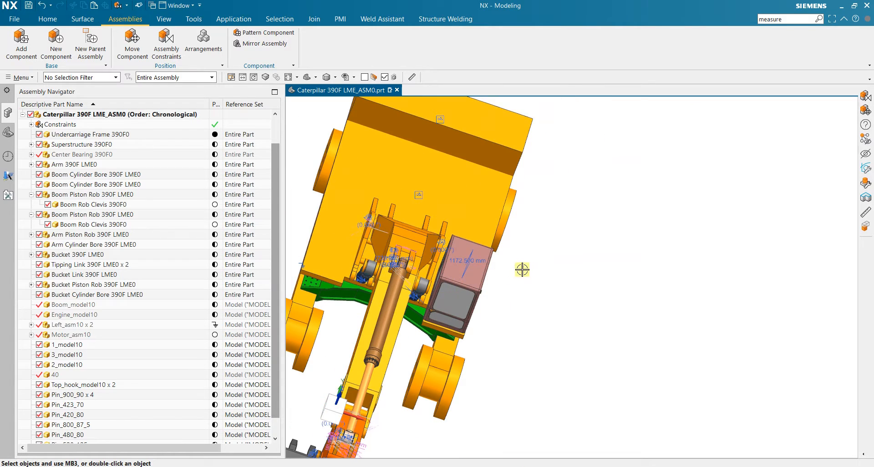
middle_click_drag(522, 269, 456, 328)
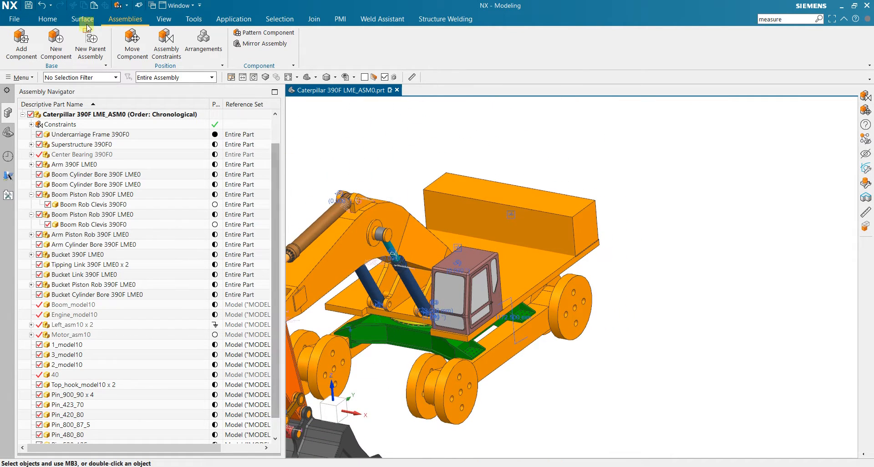
- Save all modified parts and the top-level assembly
left_click(14, 19)
left_click(28, 76)
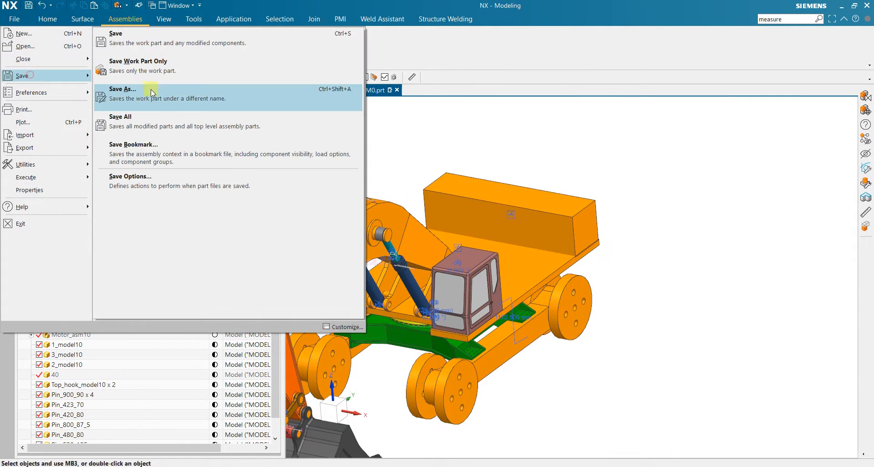
left_click(157, 120)
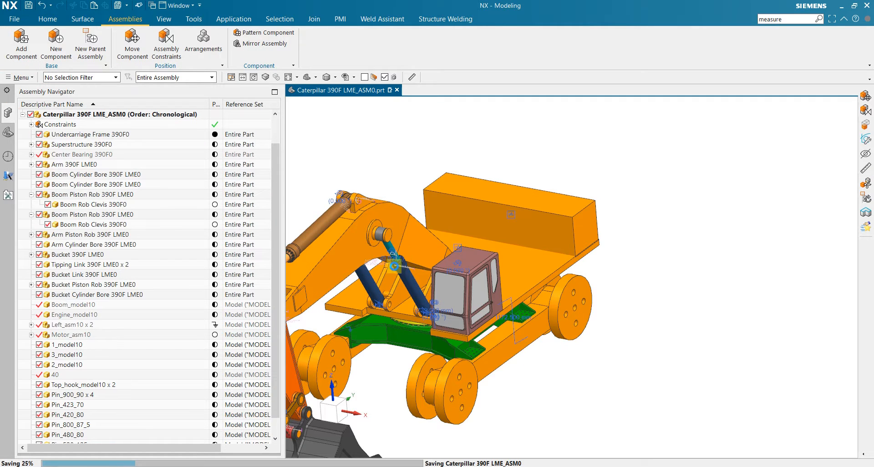
- Make the boom pin part 3_model10 the work part within the assembly
middle_click_drag(395, 266, 337, 203)
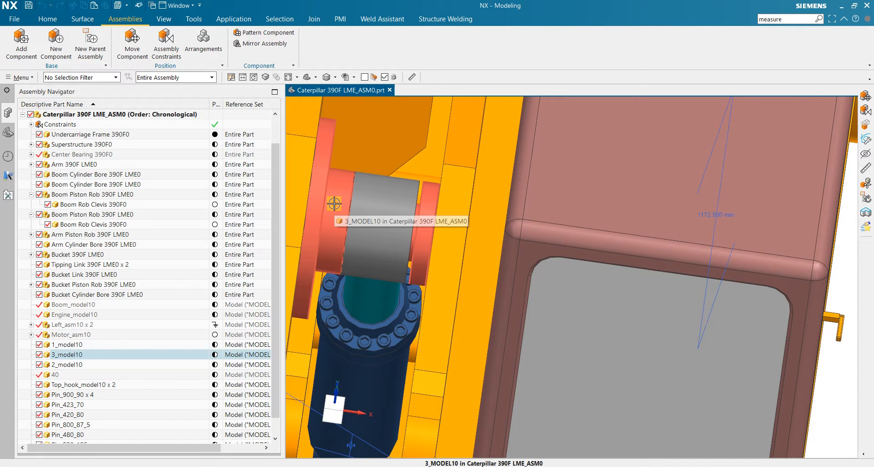
double_click(69, 355)
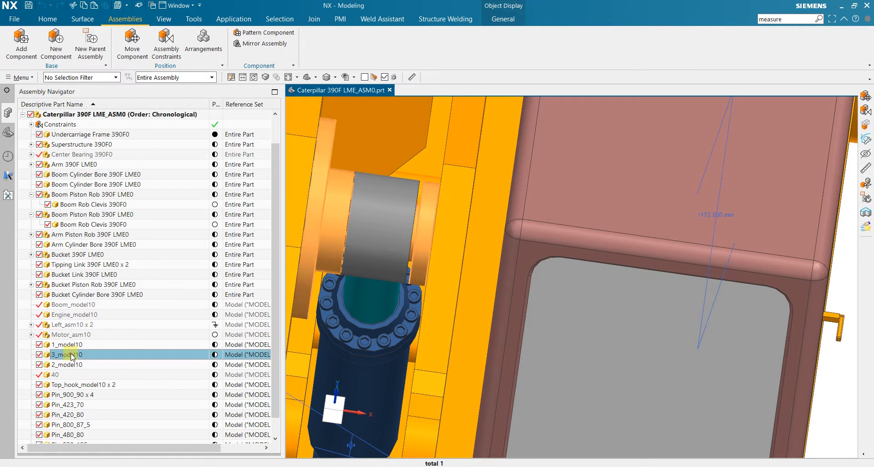
scroll(328, 230, "down", 3)
scroll(329, 228, "up", 3)
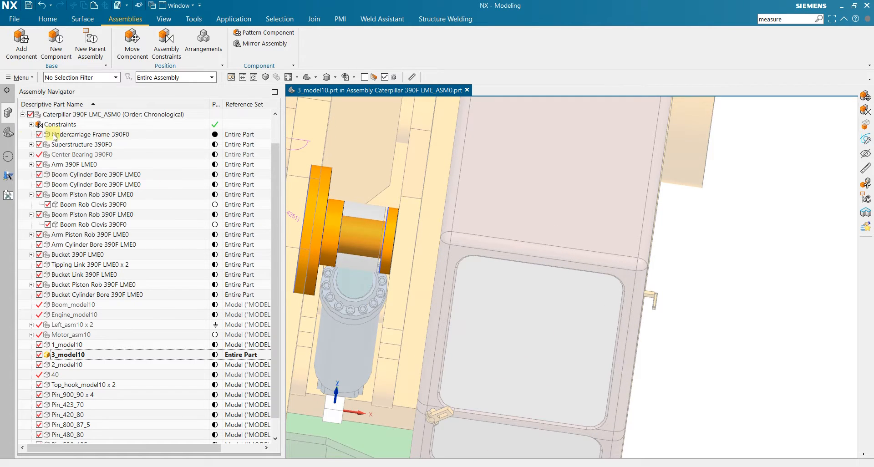
- Set the start distance of the boom pin's inner collar extrusion, Extrude (4), to 75 mm
left_click(7, 132)
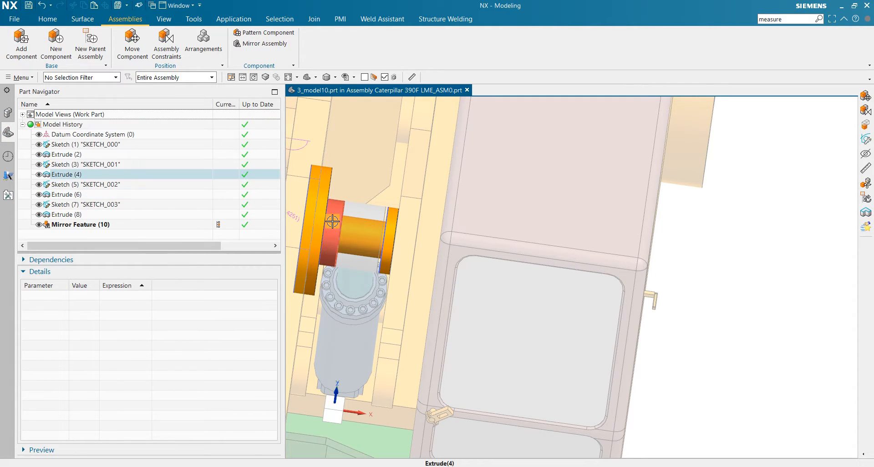
left_click(91, 175)
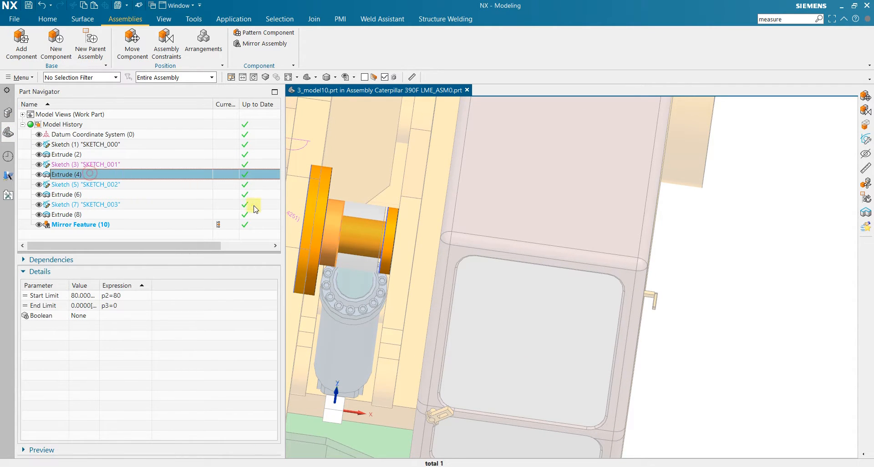
double_click(306, 157)
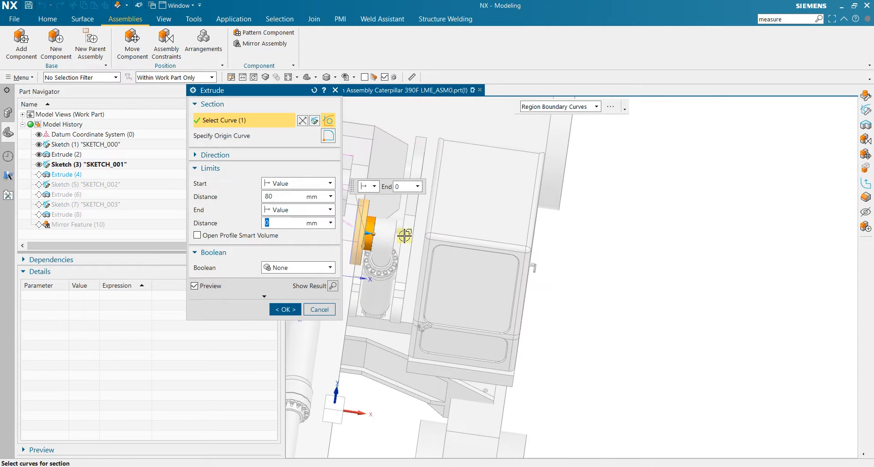
scroll(404, 236, "down", 1)
scroll(364, 233, "down", 1)
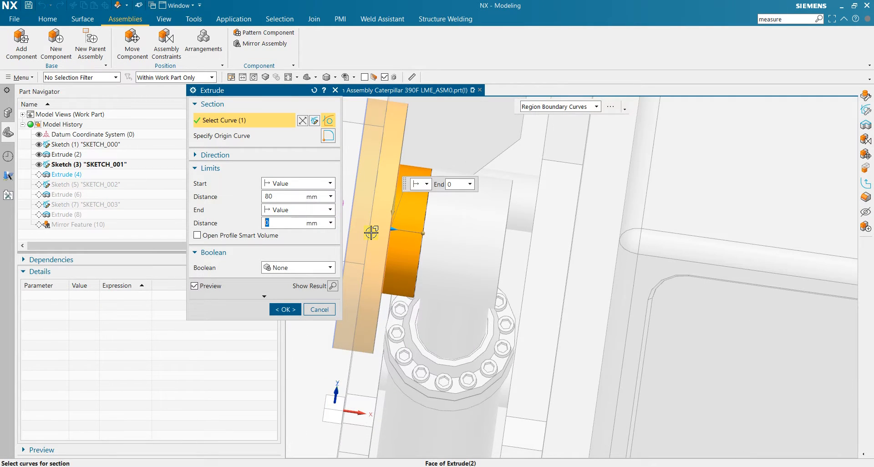
key("ctrl+alt+t")
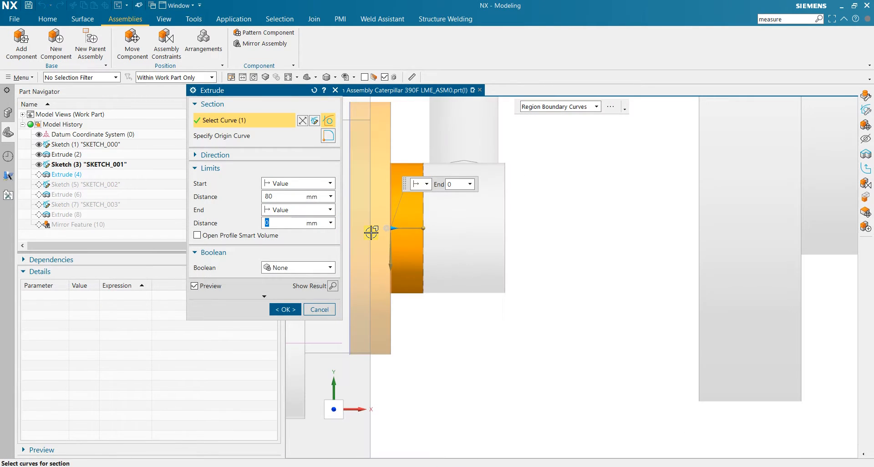
left_click(284, 199)
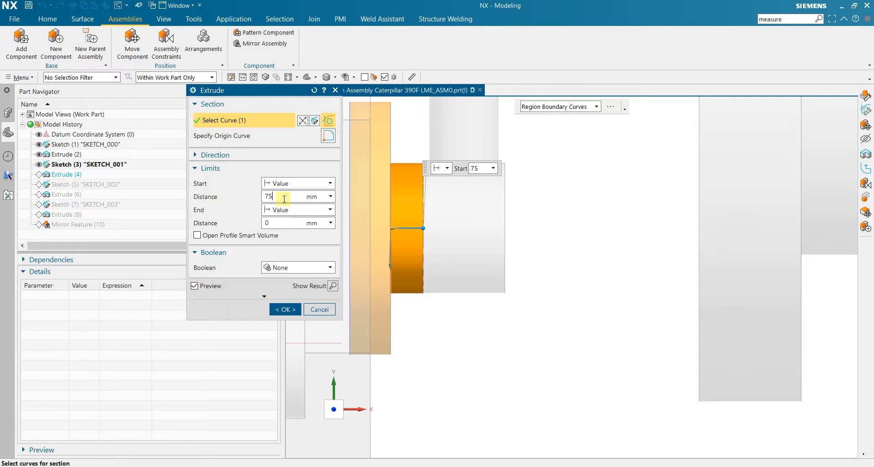
type("75")
key("Tab")
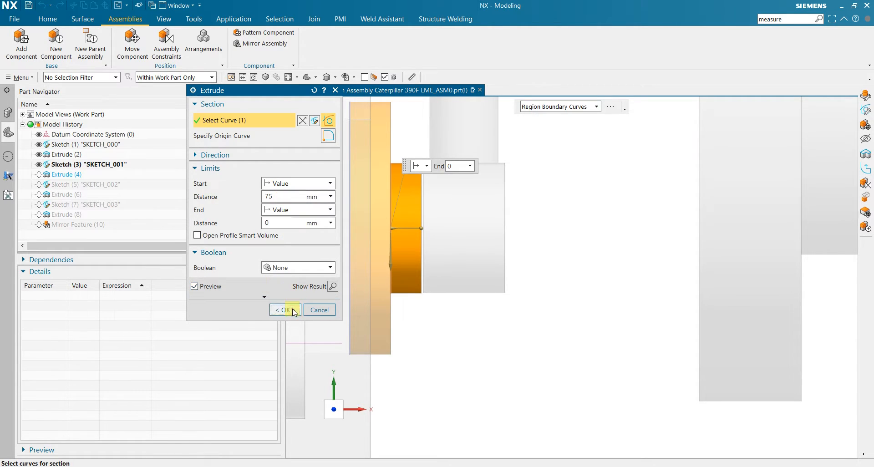
left_click(285, 310)
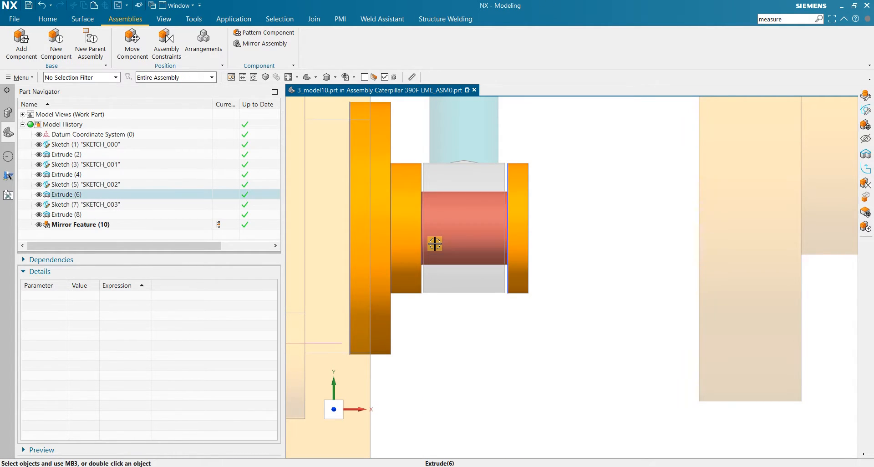
- Set the start distance of the boom pin's inner collar extrusion, Extrude (4), to 70 mm
scroll(435, 244, "down", 8)
scroll(373, 252, "up", 10)
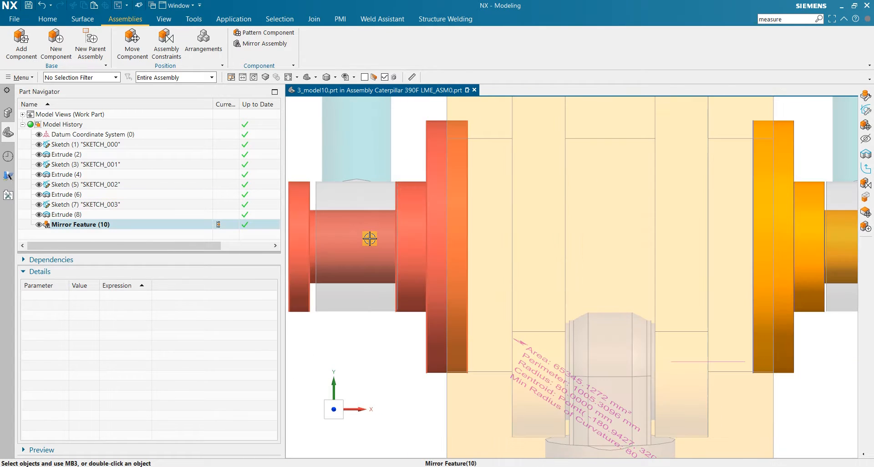
scroll(370, 238, "down", 5)
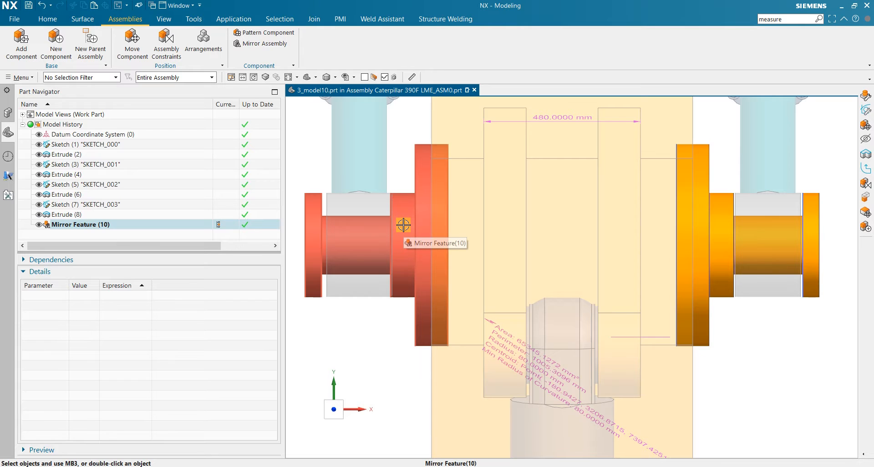
scroll(501, 239, "down", 2)
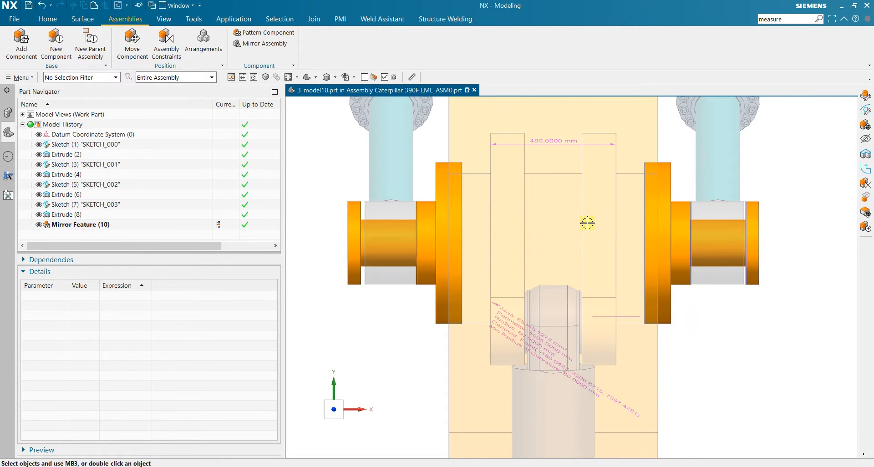
scroll(599, 189, "up", 1)
scroll(501, 219, "down", 3)
scroll(639, 246, "up", 3)
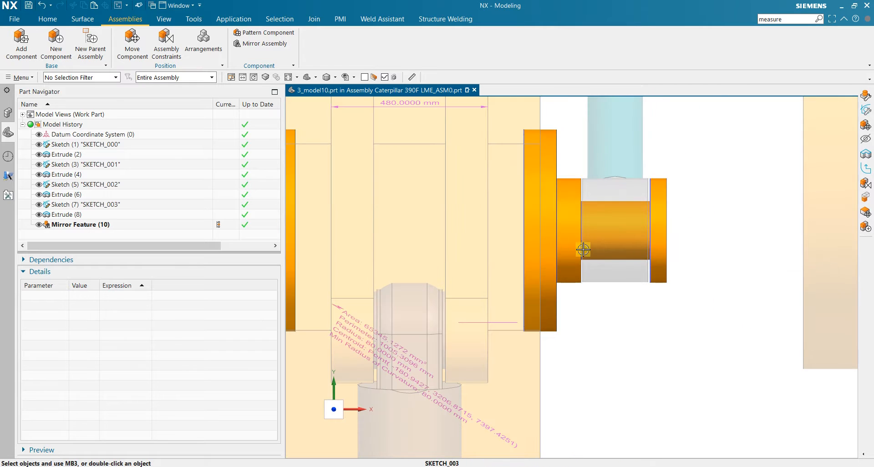
left_click(567, 222)
left_click(90, 177)
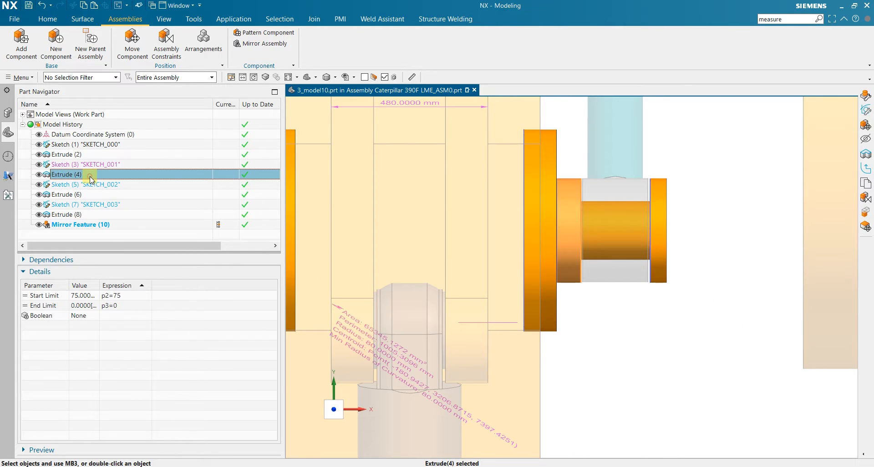
double_click(365, 250)
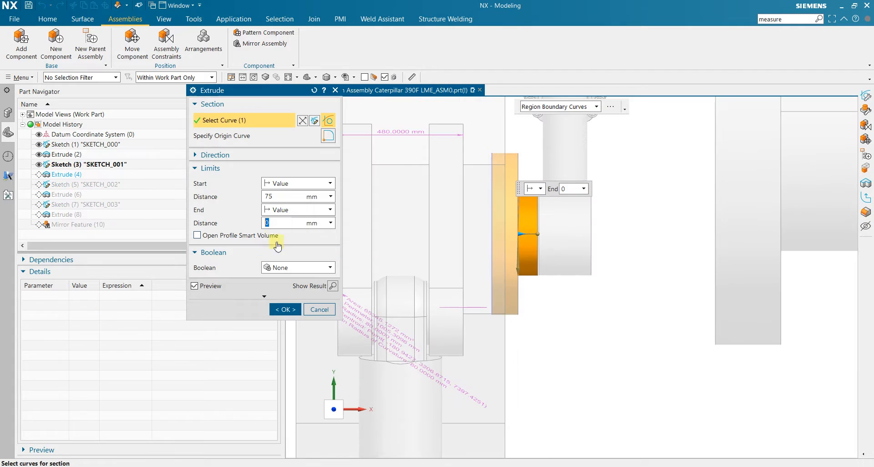
left_click(283, 197)
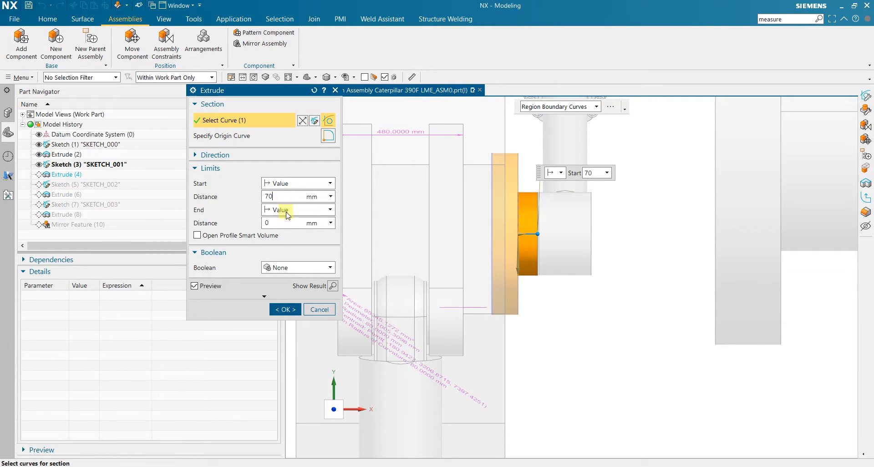
type("70")
left_click(288, 309)
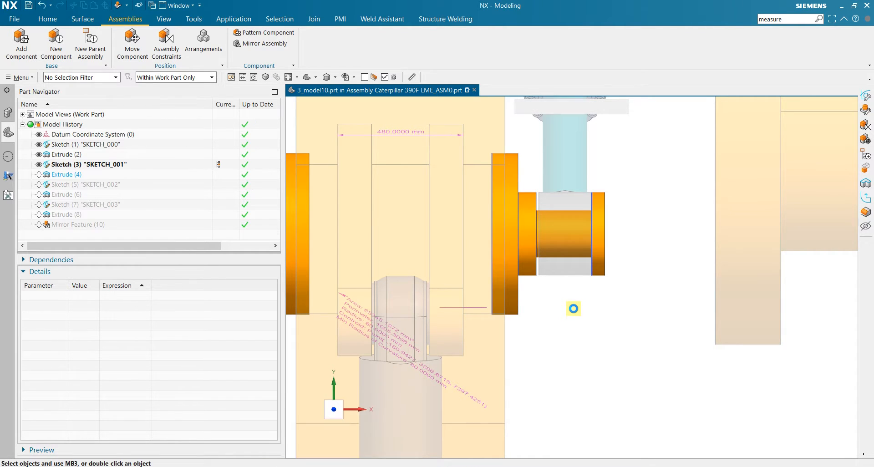
- Set the start distance of the pin shaft extrusion between the flanges, Extrude (6), to 220 mm
scroll(574, 308, "down", 3)
scroll(363, 257, "up", 6)
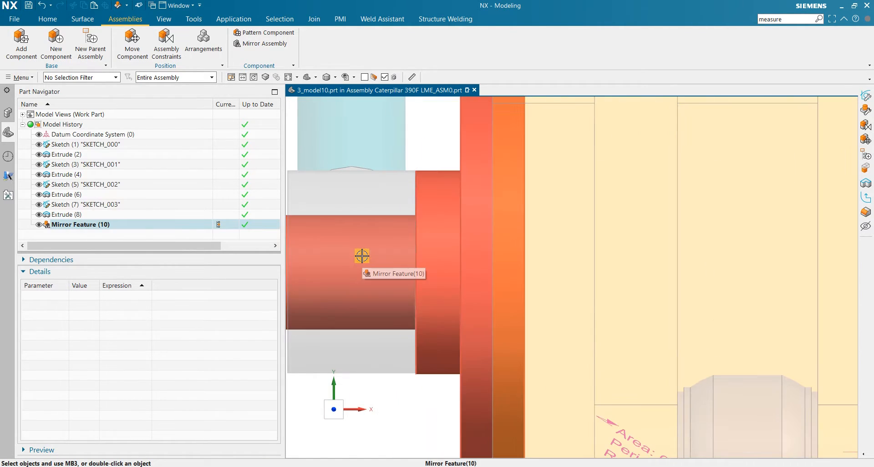
scroll(361, 256, "down", 4)
scroll(712, 239, "up", 3)
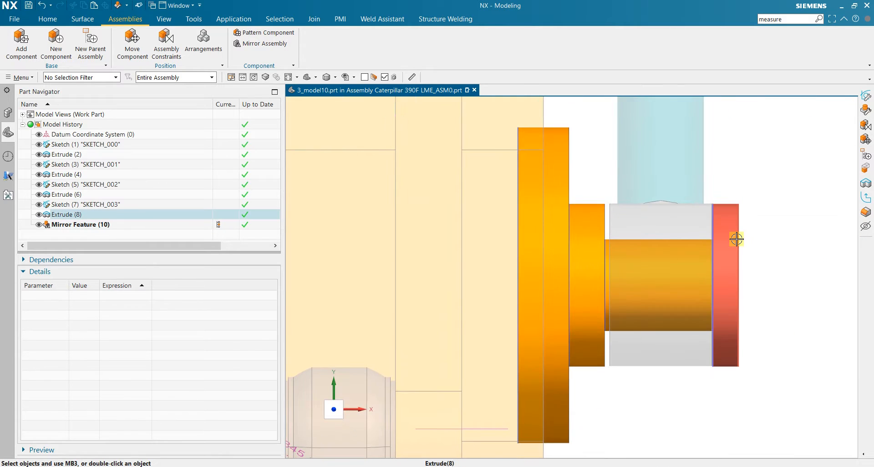
scroll(736, 239, "down", 3)
scroll(719, 257, "up", 1)
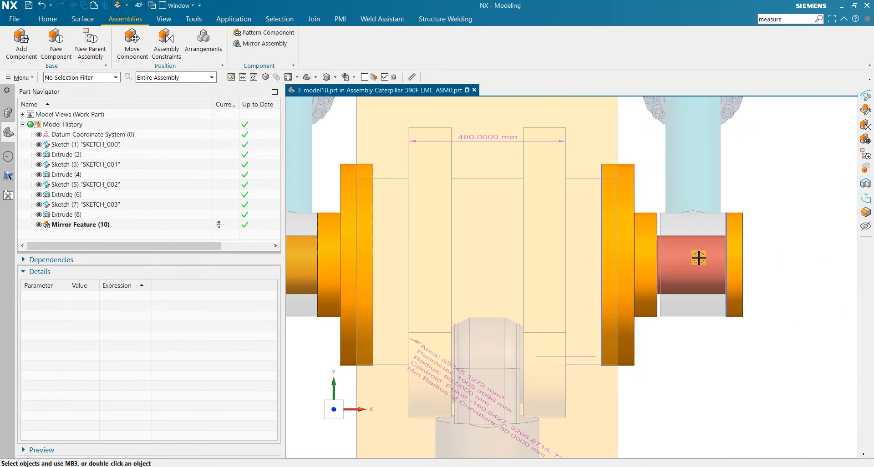
left_click(80, 195)
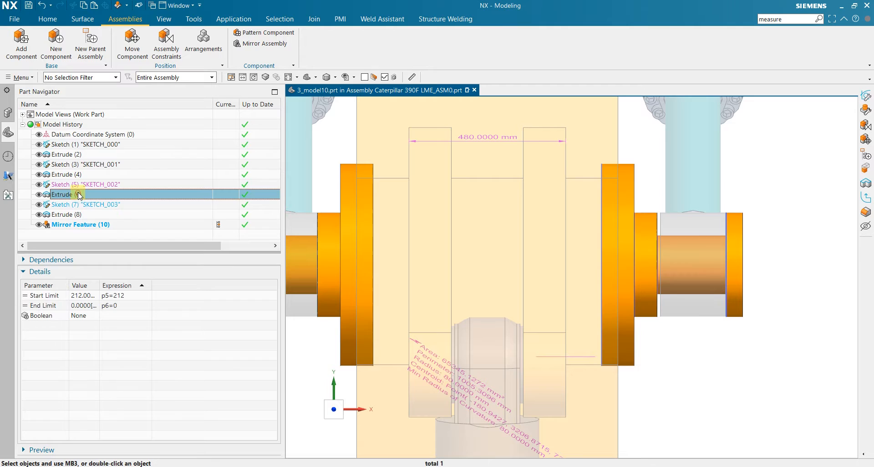
double_click(504, 229)
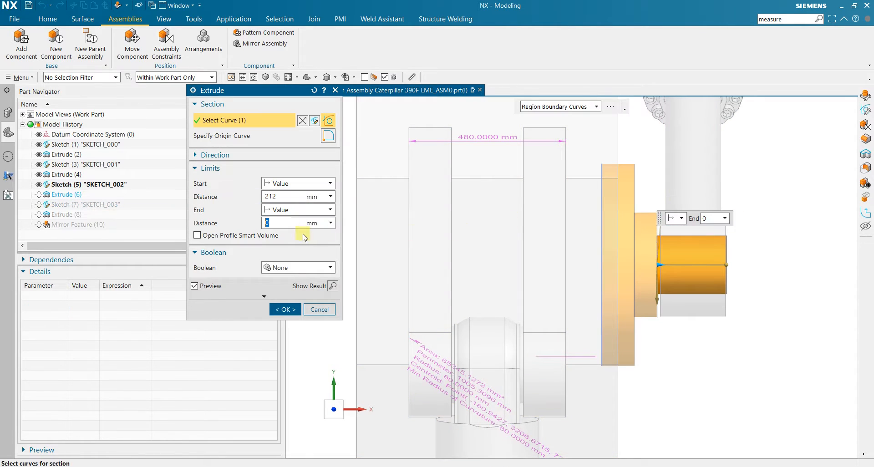
left_click(284, 200)
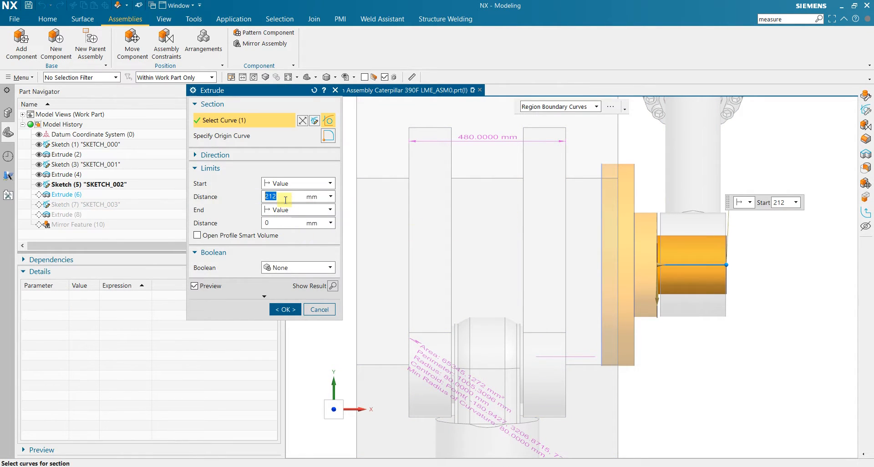
key("Tab")
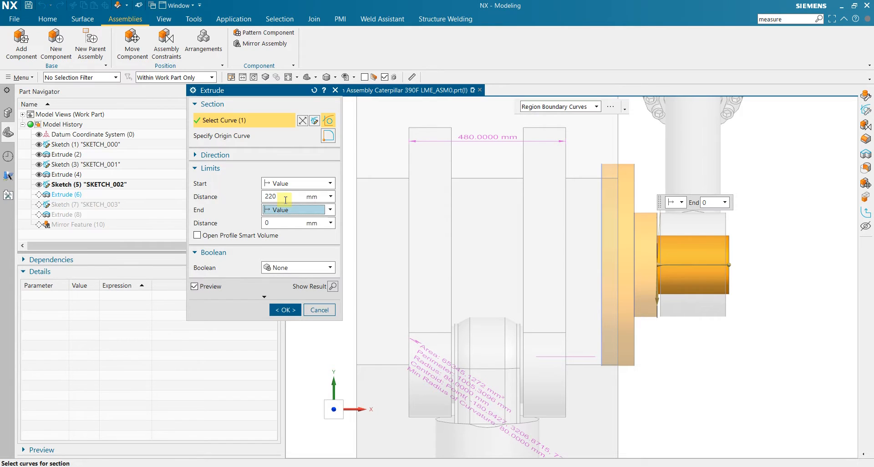
left_click(282, 310)
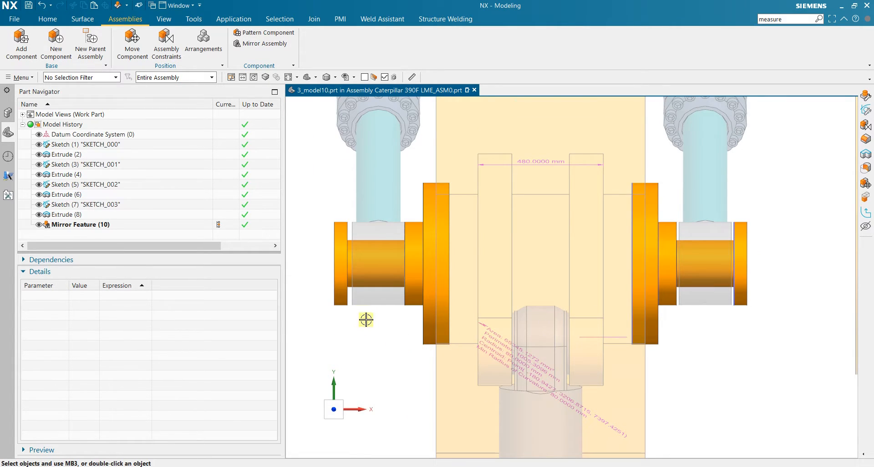
- Review the boom pin's Mirror Feature, checking its selected extrusions and mirror plane, and accept it with the same settings
middle_click_drag(380, 313, 381, 313)
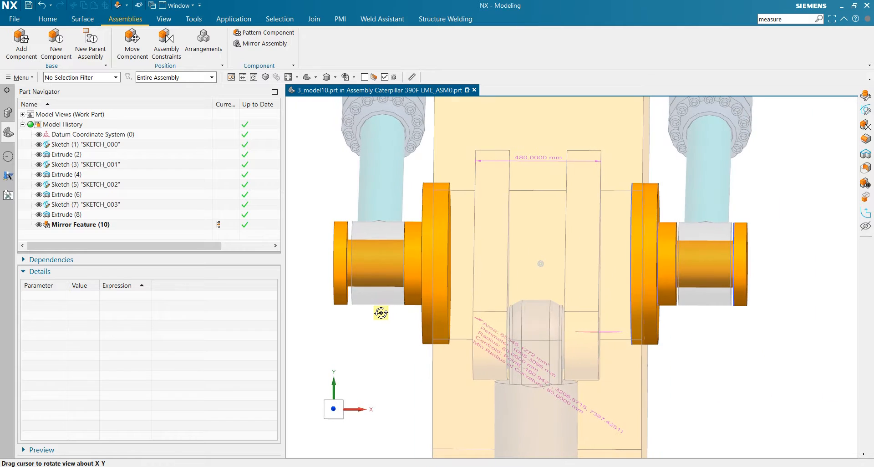
scroll(382, 313, "down", 2)
scroll(381, 313, "up", 3)
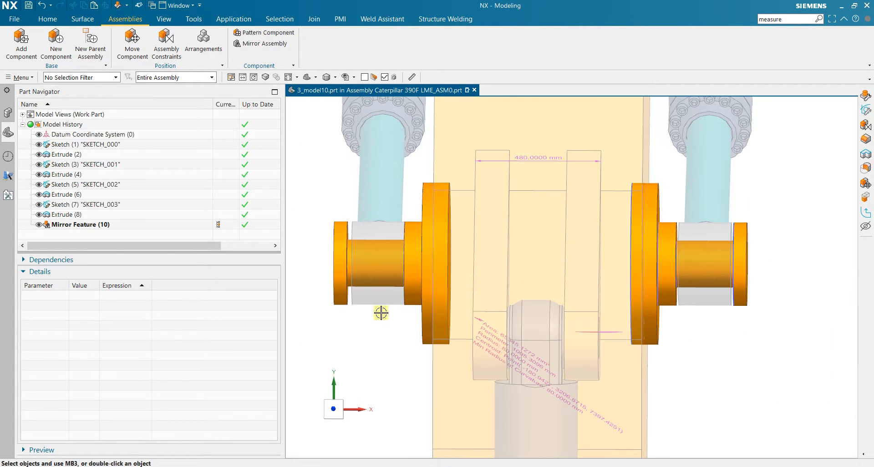
left_click(75, 225)
double_click(72, 225)
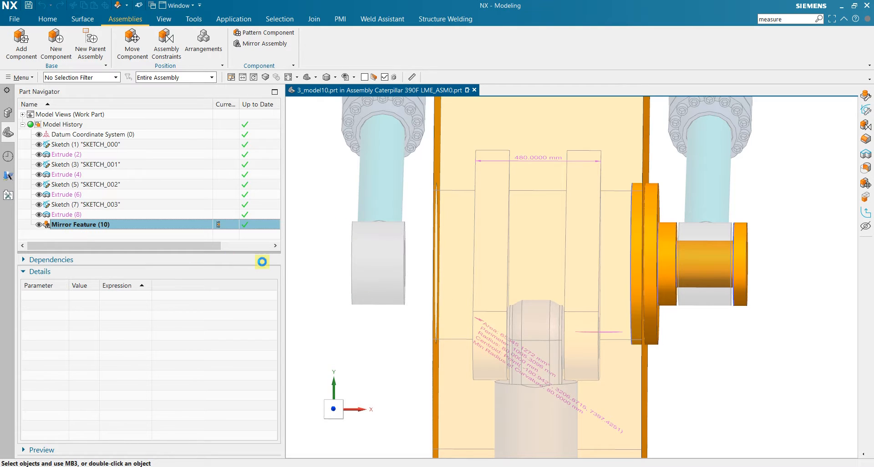
scroll(377, 293, "down", 7)
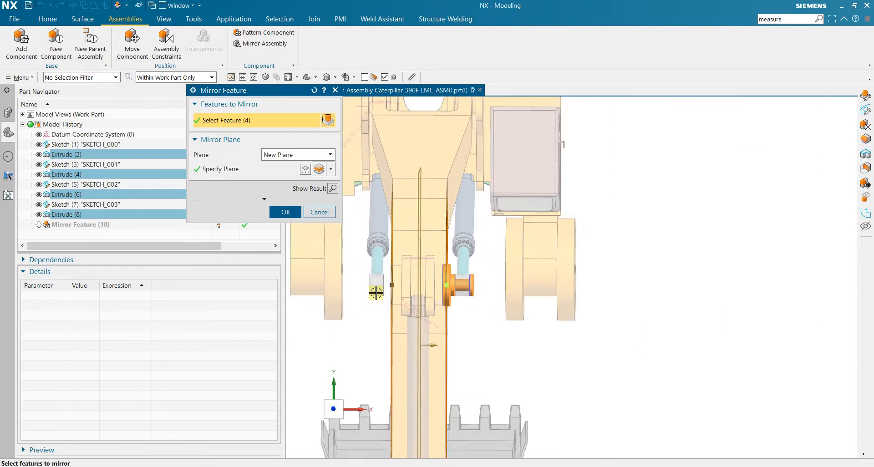
middle_click_drag(462, 307, 488, 282)
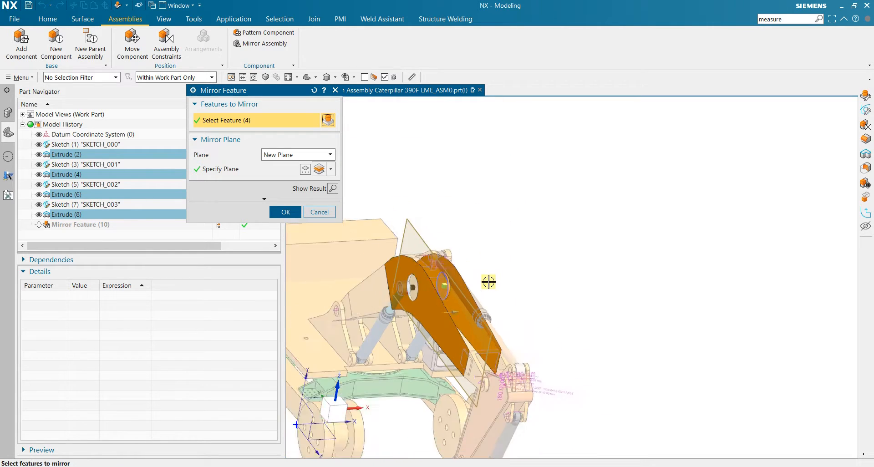
scroll(482, 291, "up", 5)
mouse_move(573, 243)
middle_mouse_down()
mouse_move(554, 293)
mouse_move(563, 251)
middle_mouse_up()
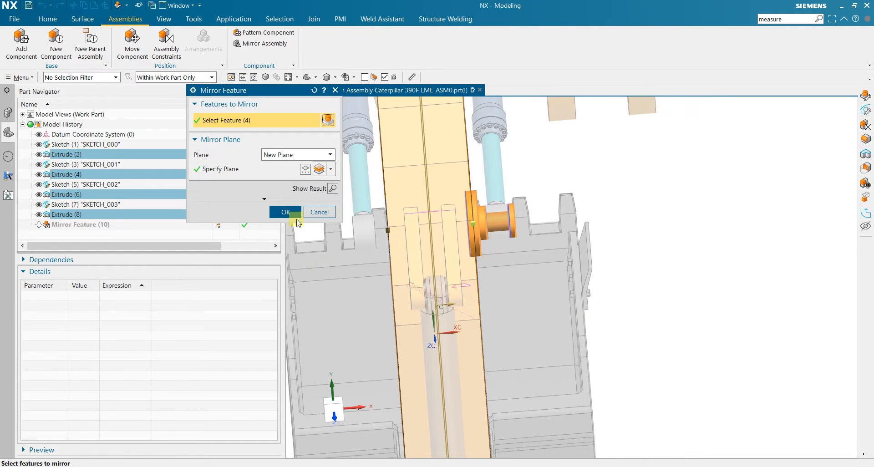
left_click(286, 213)
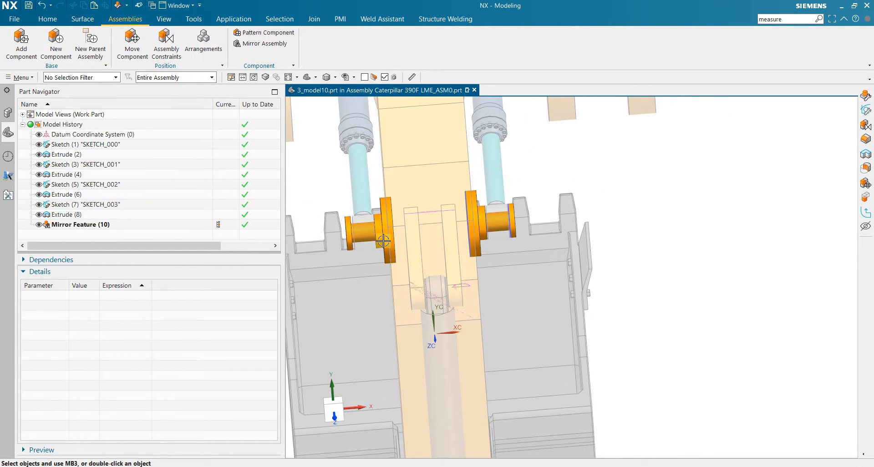
- Make the top-level assembly Caterpillar 390F LME_ASM0 the work part and inspect the boom cylinder pin fit
scroll(353, 242, "up", 8)
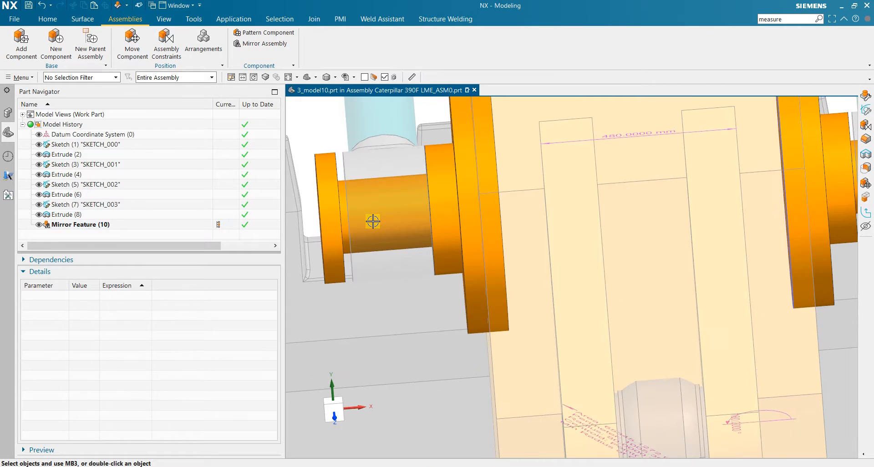
scroll(372, 220, "down", 3)
middle_click_drag(594, 174, 579, 180)
left_click(8, 114)
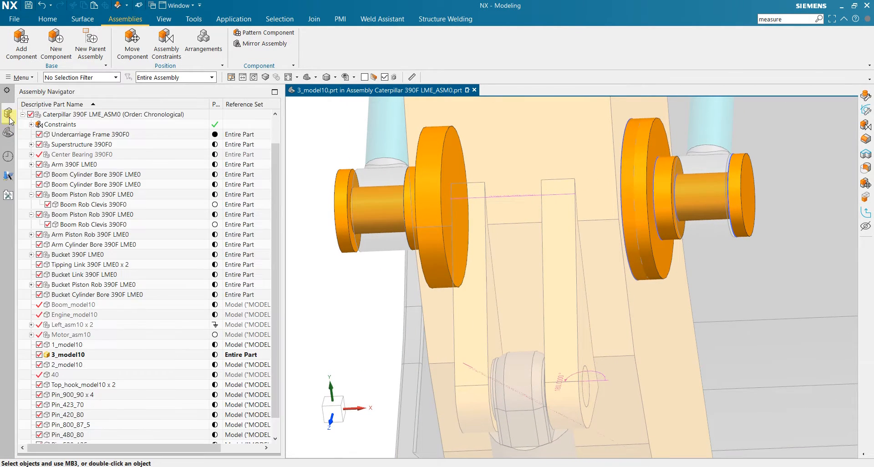
double_click(95, 117)
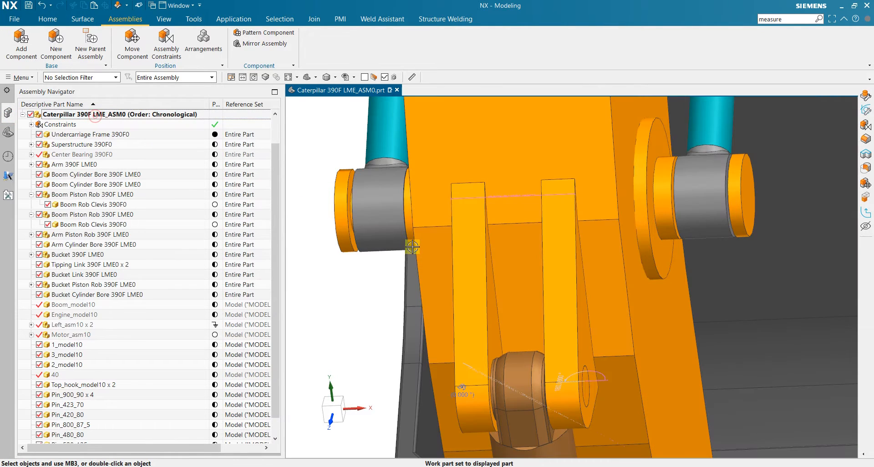
scroll(370, 256, "down", 3)
middle_click_drag(370, 256, 396, 224)
scroll(396, 225, "down", 3)
scroll(396, 224, "up", 6)
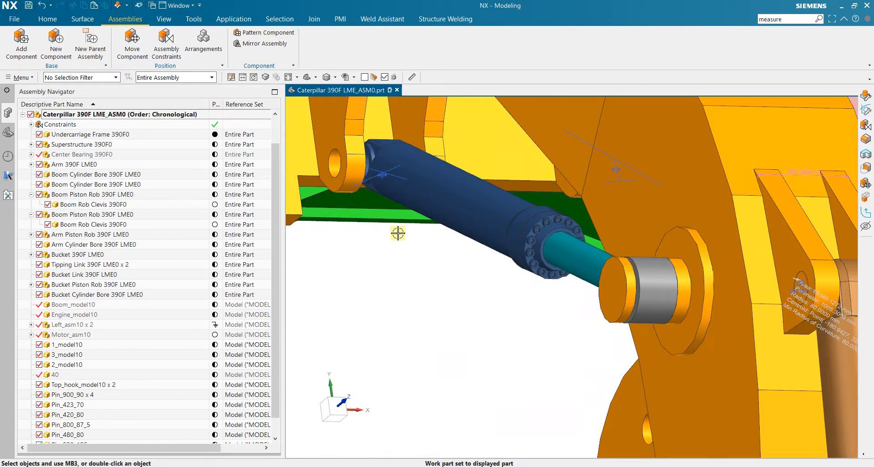
- Examine the boom cylinder rod clevises and the pin collars on both sides of the boom for correct fit
mouse_move(398, 233)
middle_mouse_down()
mouse_move(370, 231)
mouse_move(381, 231)
middle_mouse_up()
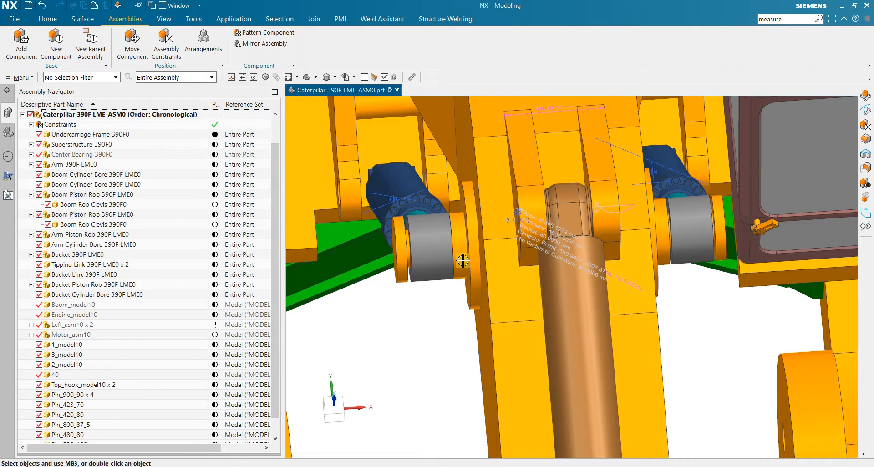
scroll(438, 249, "up", 5)
scroll(439, 251, "up", 2)
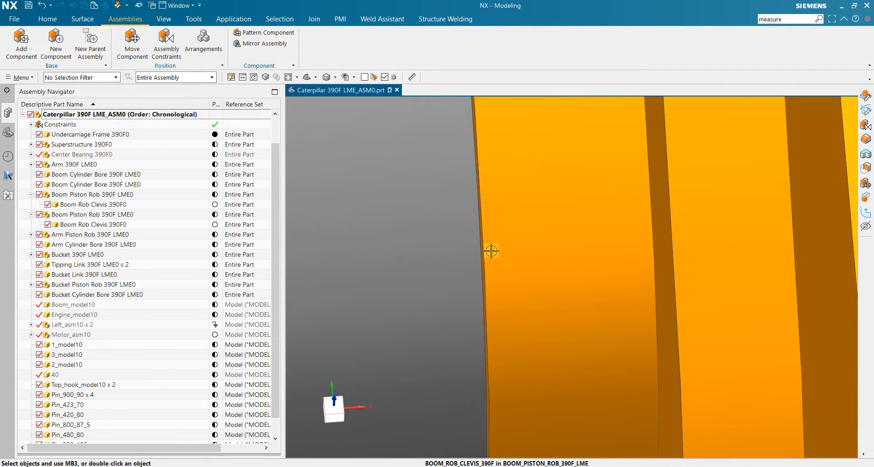
scroll(451, 239, "down", 5)
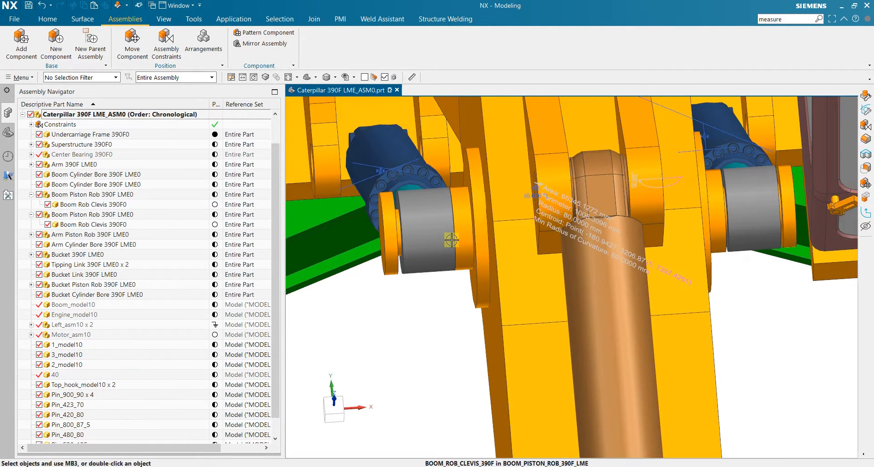
scroll(452, 240, "down", 3)
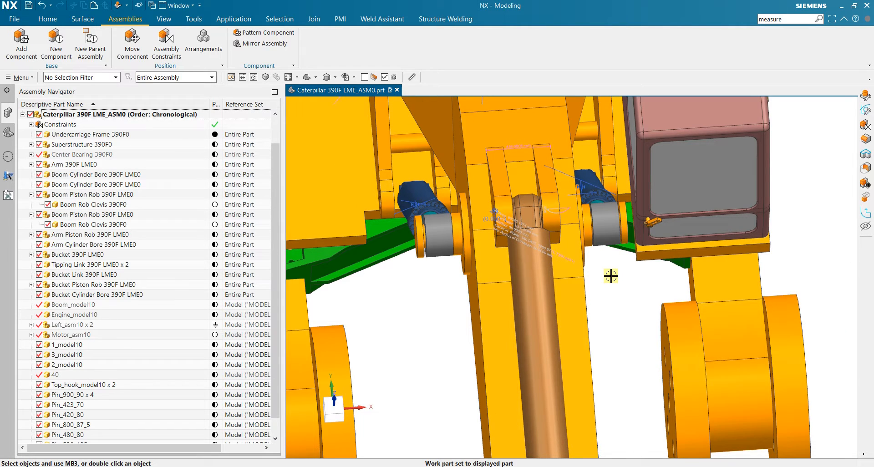
middle_click_drag(609, 275, 574, 246)
scroll(547, 226, "down", 5)
scroll(547, 226, "down", 3)
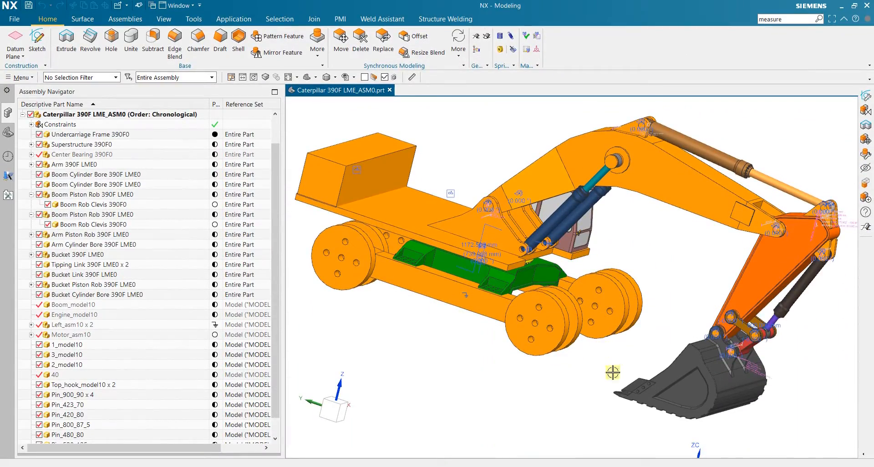
scroll(525, 253, "up", 5)
middle_click_drag(529, 274, 563, 242)
scroll(564, 240, "down", 2)
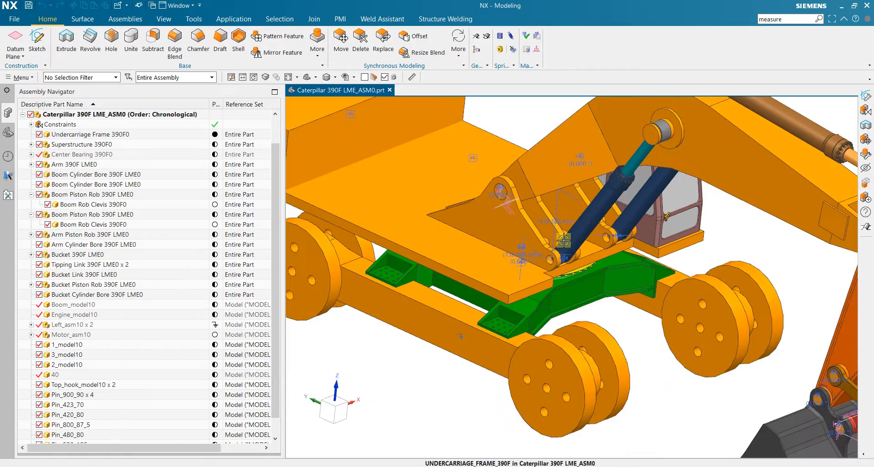
middle_click_drag(664, 222, 619, 198)
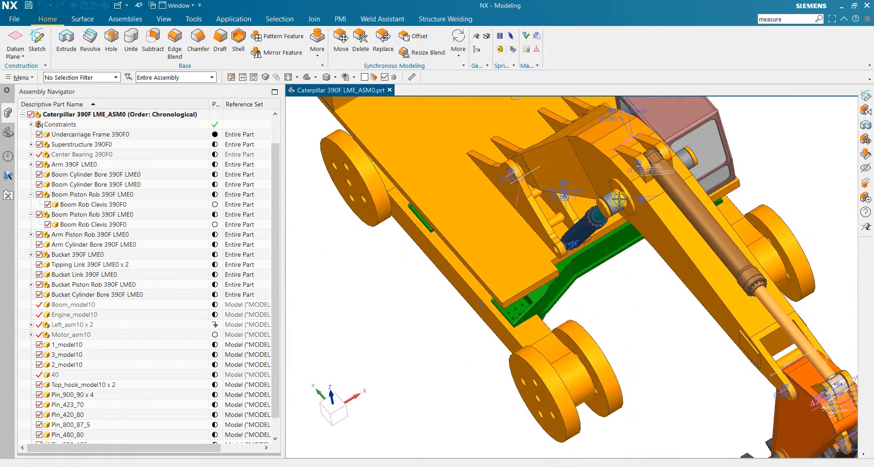
scroll(619, 197, "up", 5)
scroll(620, 197, "up", 1)
scroll(603, 204, "down", 3)
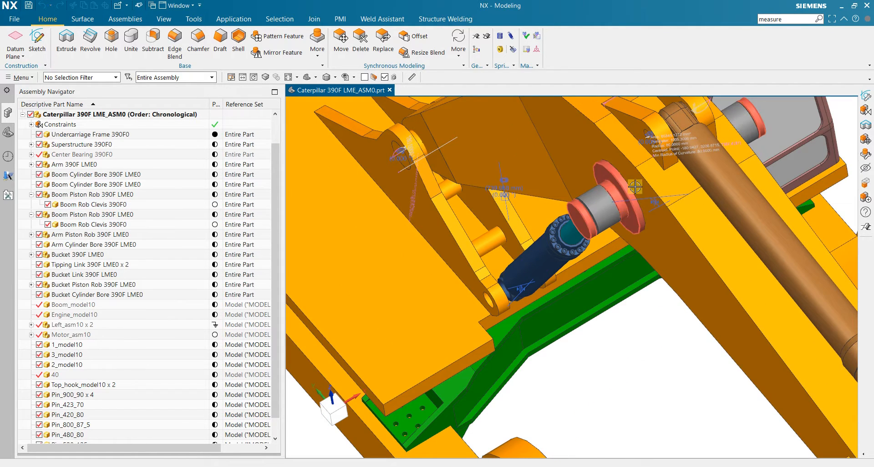
- Examine the lower boom cylinder mounts on the superstructure's base hooks, where the connecting pins are missing
middle_click_drag(548, 247, 531, 306)
scroll(510, 304, "up", 3)
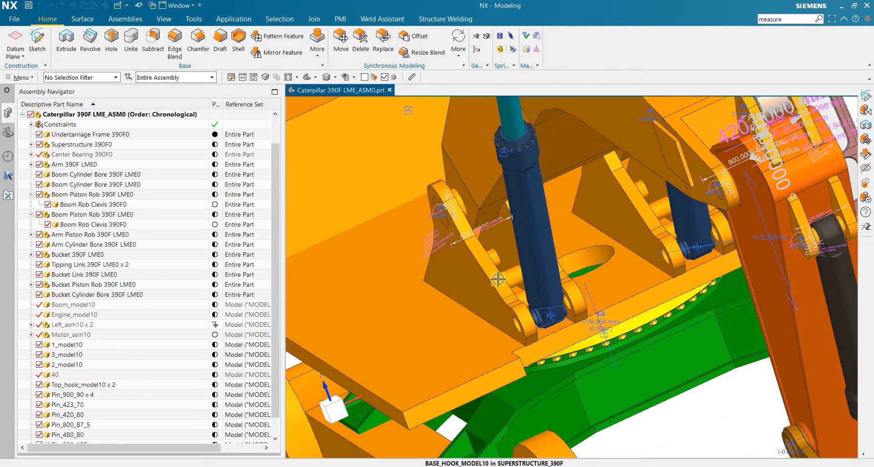
scroll(569, 255, "up", 4)
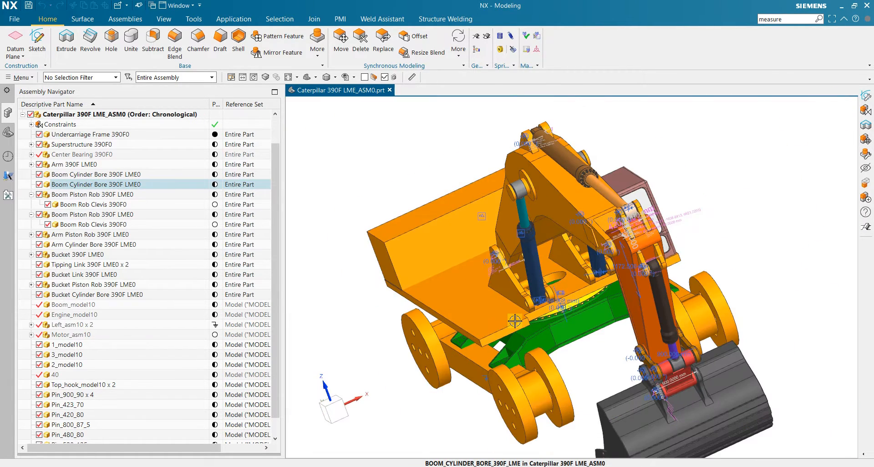
scroll(529, 324, "down", 4)
middle_click_drag(528, 325, 631, 339)
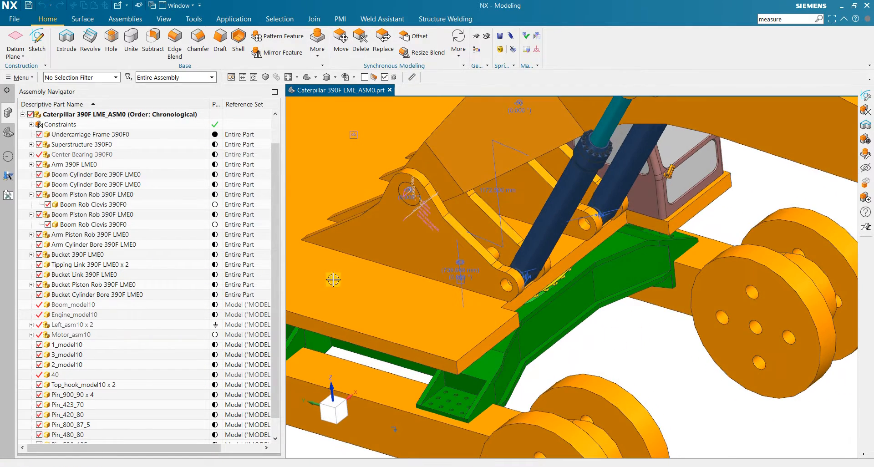
scroll(492, 275, "up", 4)
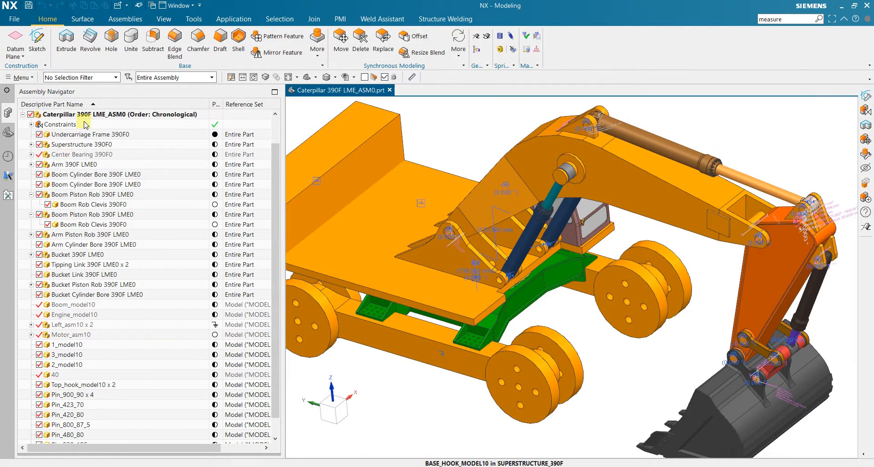
scroll(535, 283, "down", 2)
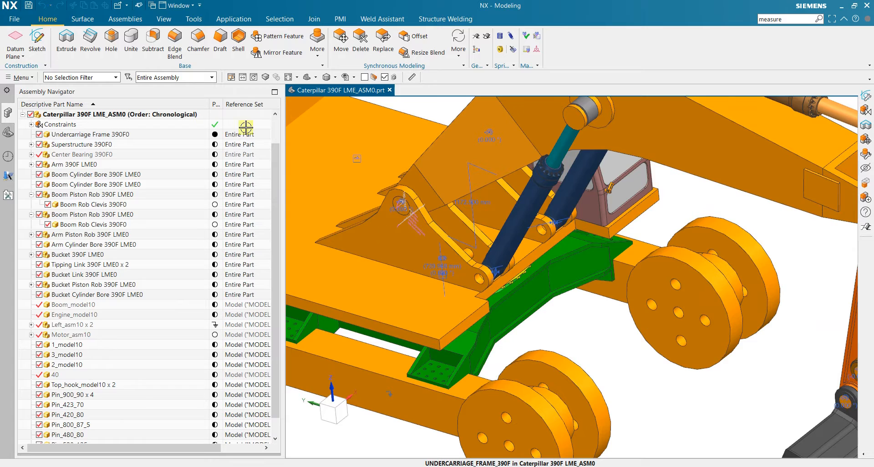
scroll(424, 257, "down", 1)
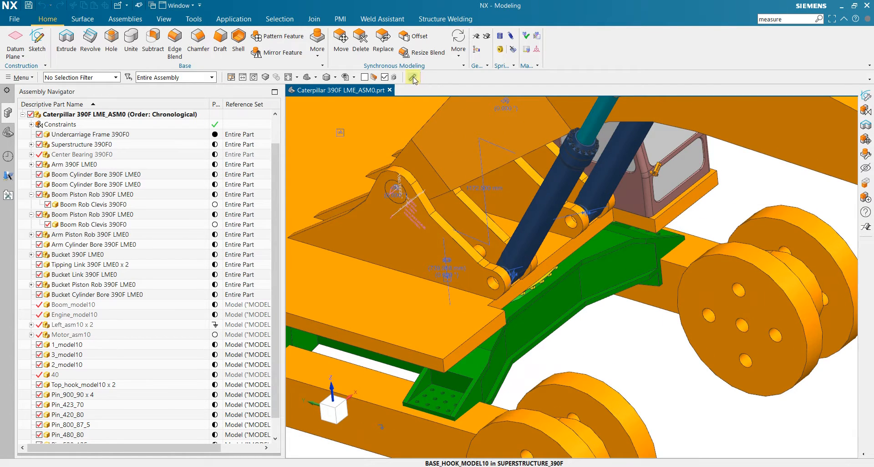
- Measure the radius of the pin hole in the base hook at the lower end of the boom cylinder
scroll(492, 282, "down", 2)
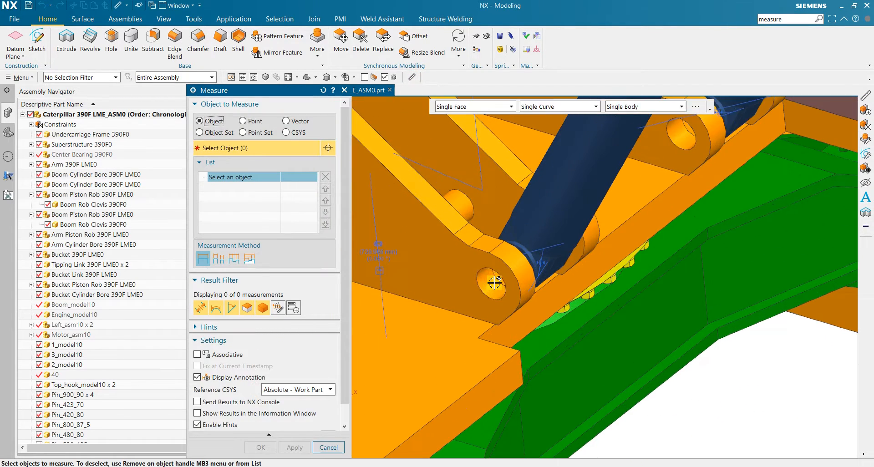
left_click(490, 287)
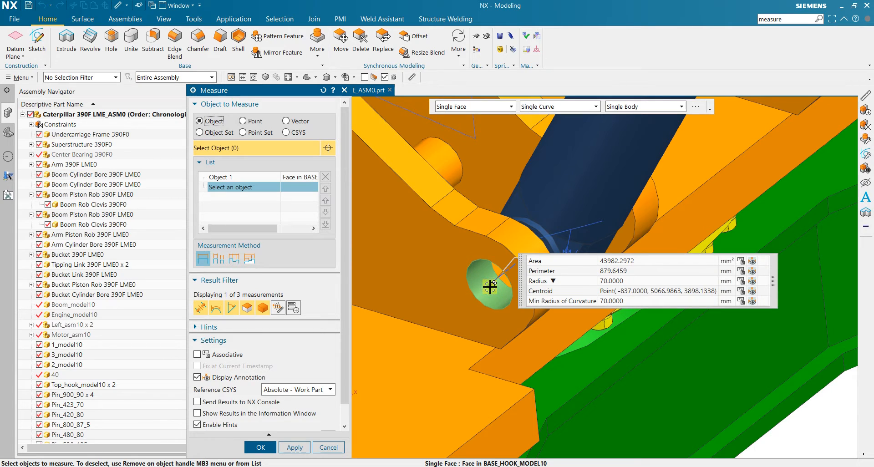
left_click(302, 448)
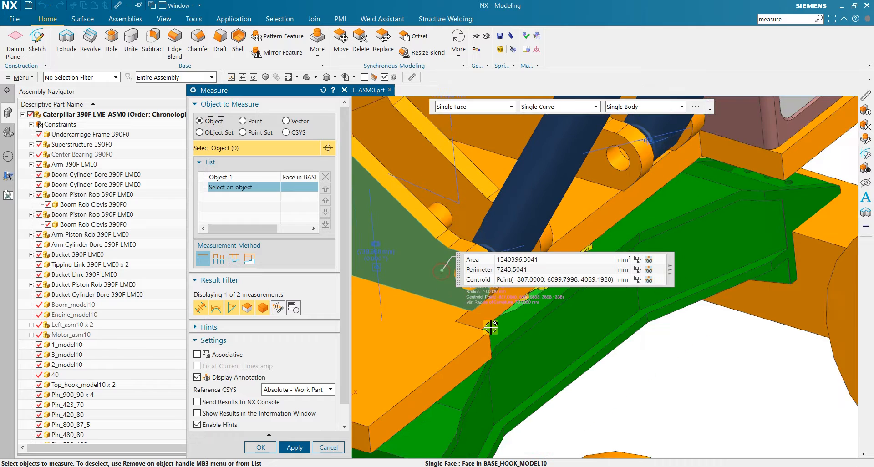
- Measure the distance between the outer faces of the two base hook lugs around the lower boom cylinder end
mouse_move(487, 328)
middle_mouse_down()
mouse_move(449, 354)
mouse_move(654, 201)
middle_mouse_up()
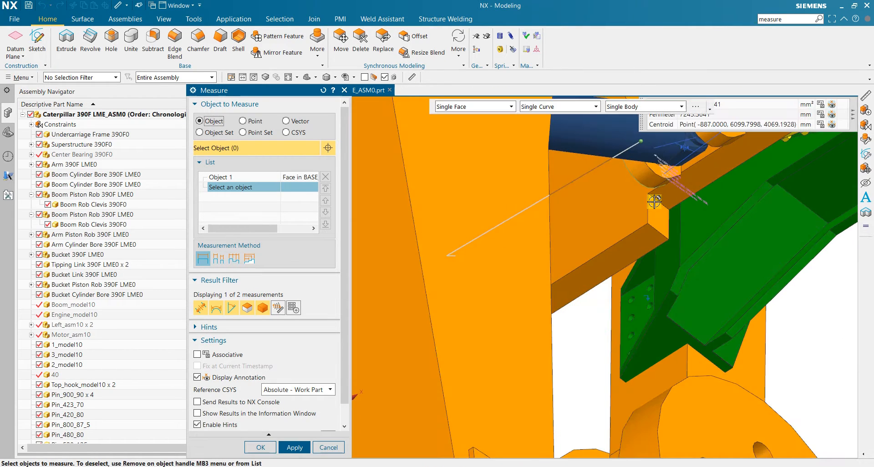
scroll(726, 142, "down", 3)
scroll(741, 114, "up", 3)
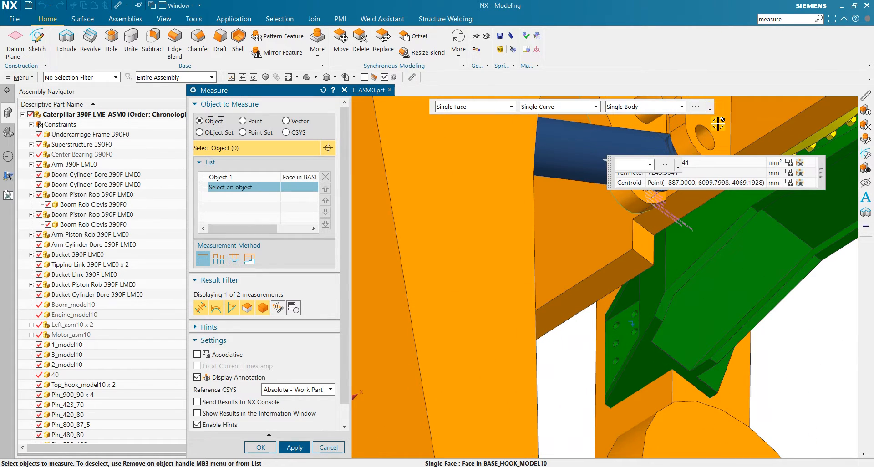
left_click(720, 137)
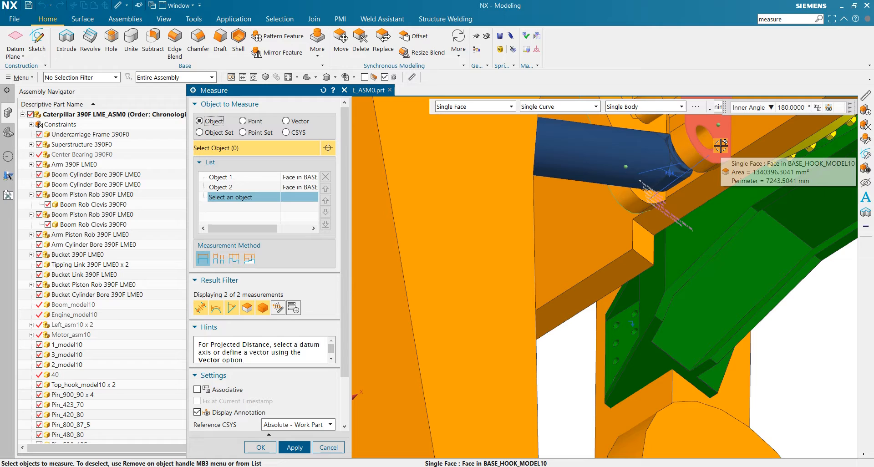
left_click(294, 448)
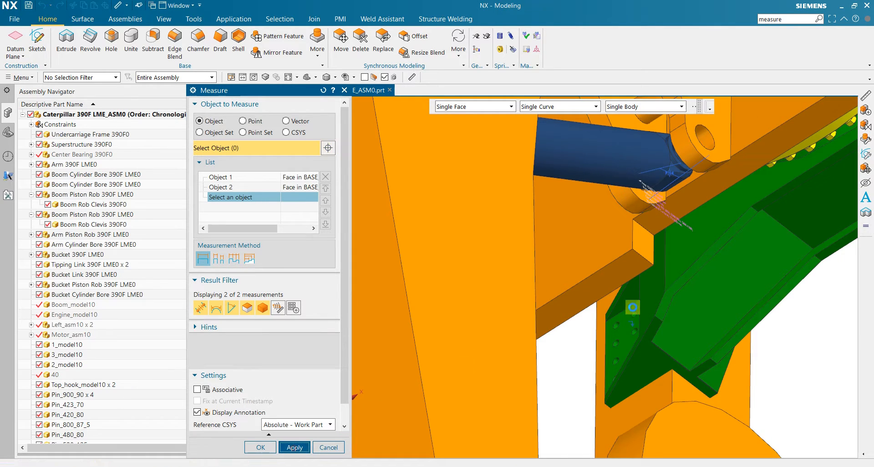
left_click(317, 448)
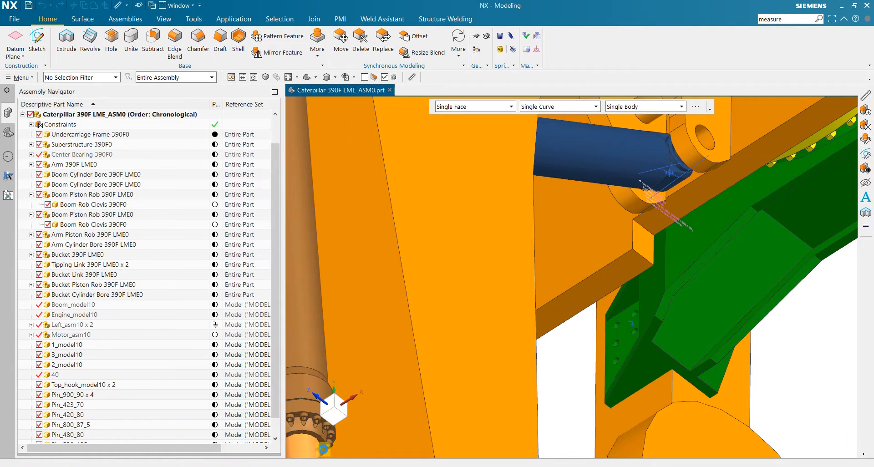
- Create a new empty component named Pin_520_70 in the top-level assembly from the millimetre Model template
scroll(604, 259, "down", 3)
middle_click_drag(604, 259, 586, 242)
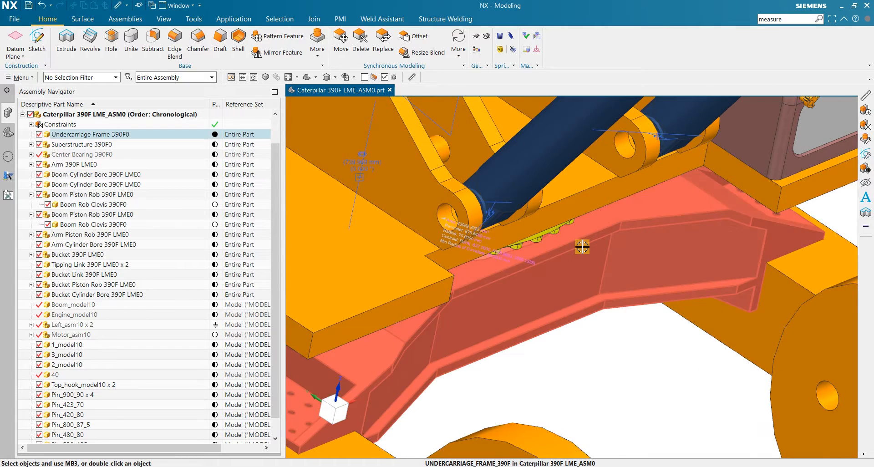
left_click(125, 19)
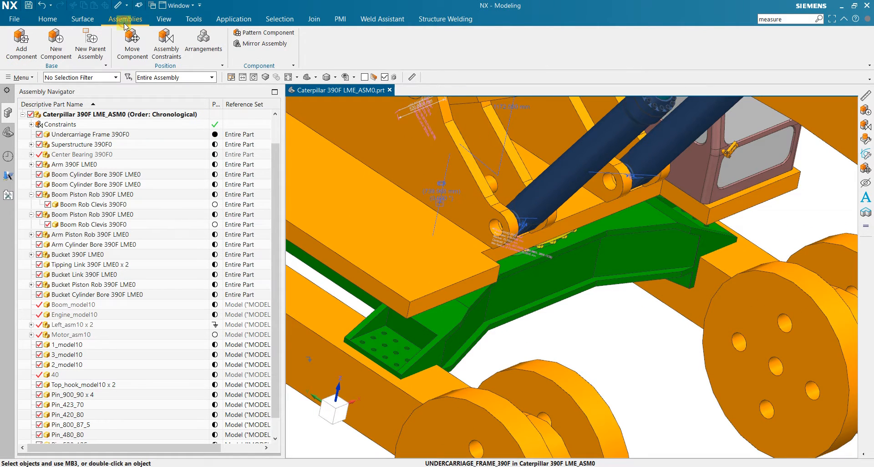
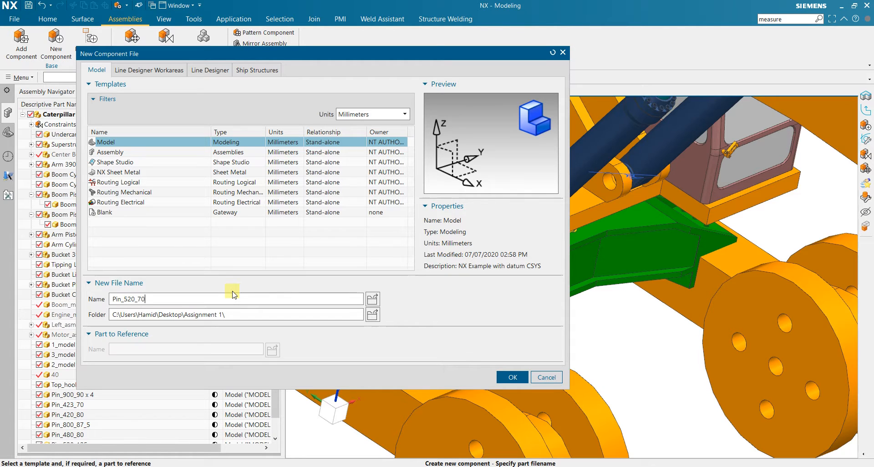
left_click(517, 381)
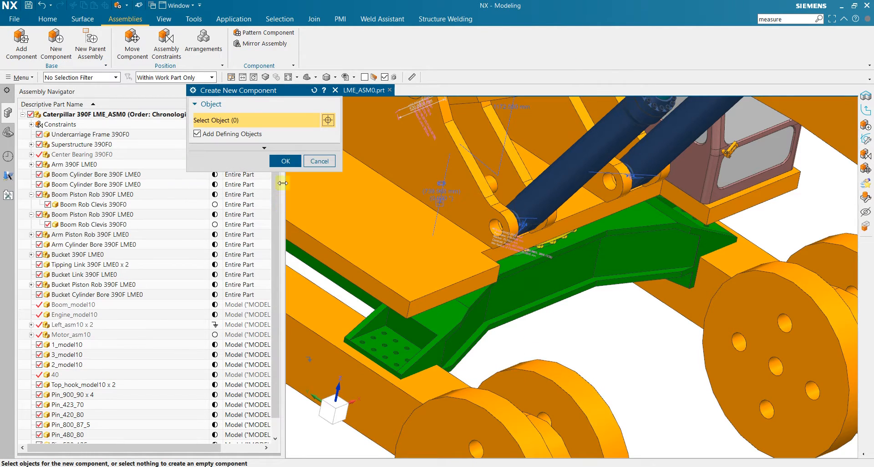
left_click(293, 160)
scroll(140, 405, "down", 1)
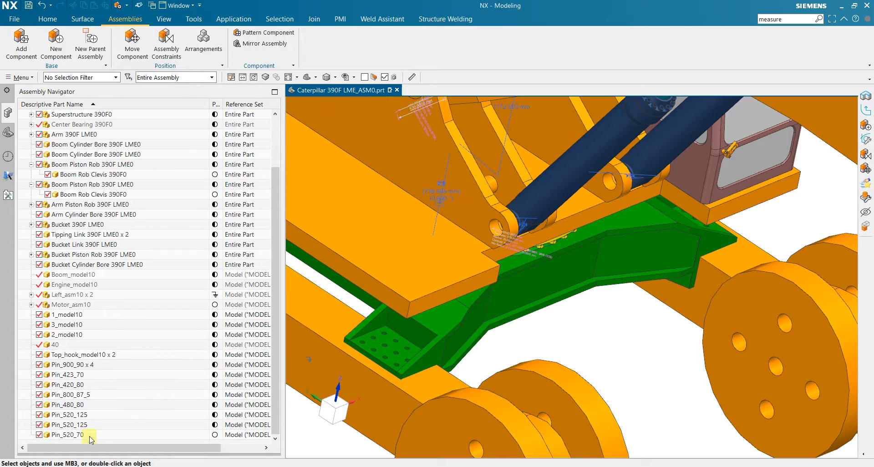
- Make Pin_520_70 the work part and start a sketch on the YZ plane of its datum coordinate system
double_click(139, 435)
scroll(494, 366, "up", 2)
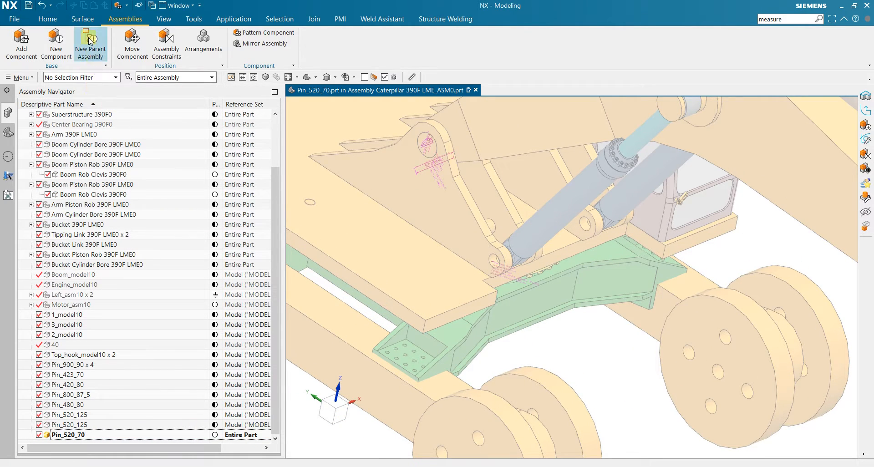
left_click(48, 19)
left_click(38, 45)
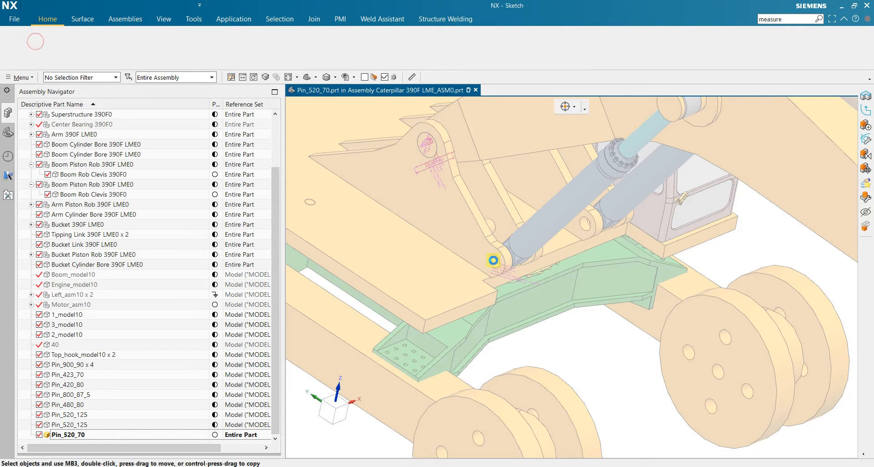
middle_click_drag(563, 269, 609, 246)
scroll(609, 253, "up", 4)
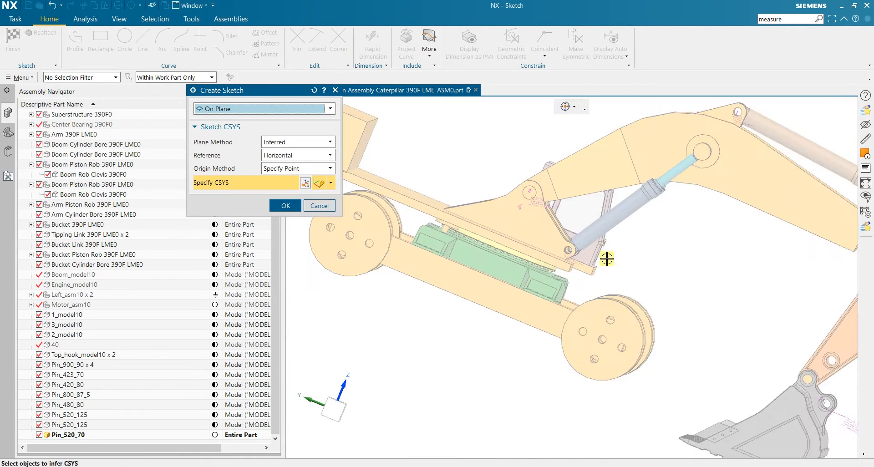
left_click(684, 412)
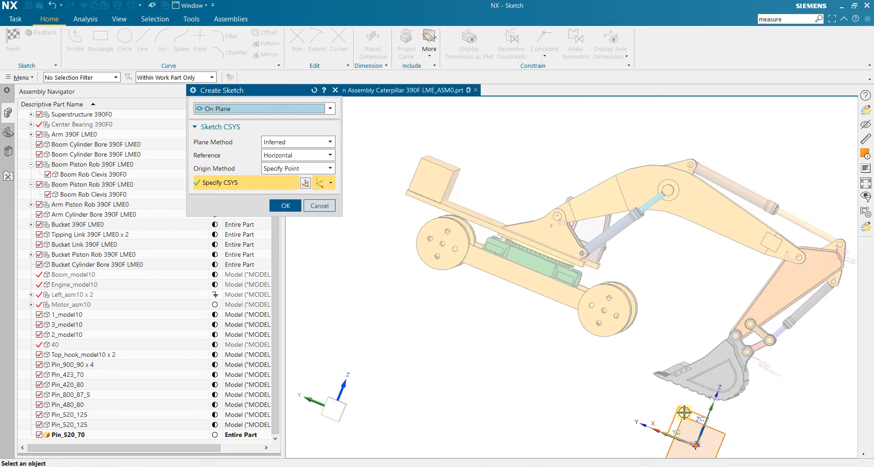
middle_click(685, 412)
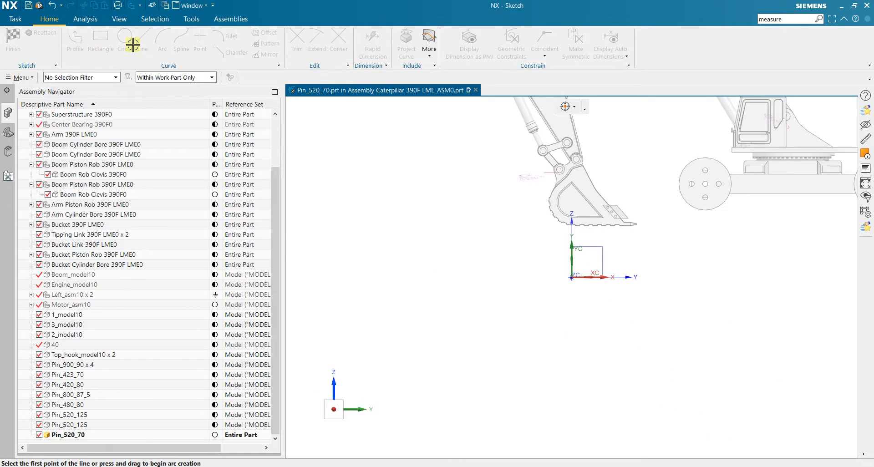
- Sketch a 140 mm diameter circle centred on the sketch origin and finish the sketch
key("o")
scroll(612, 244, "down", 2)
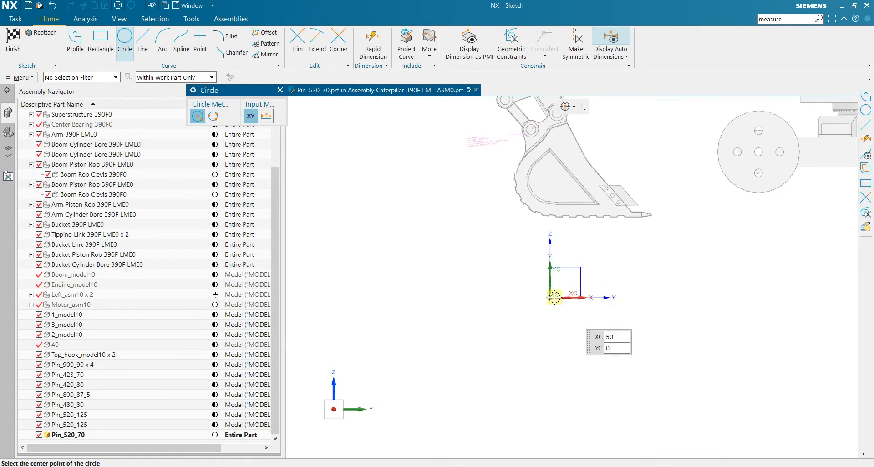
left_click(550, 298)
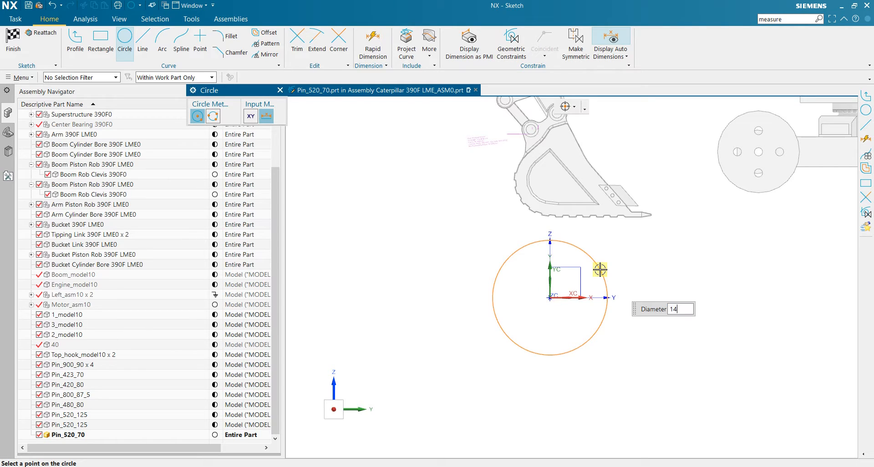
type("0")
key("Return")
left_click(13, 39)
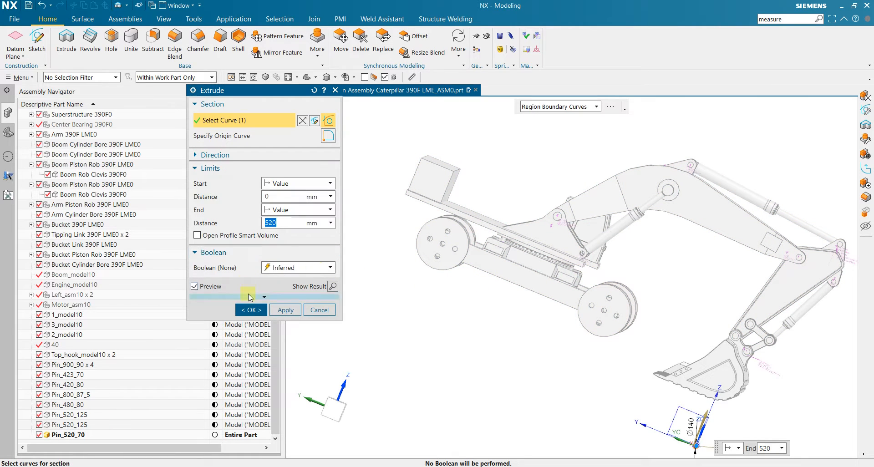
- Extrude the 140 mm circle 520 mm and make the top-level Caterpillar 390F LME_ASM0 assembly the work part
left_click(249, 311)
middle_click_drag(593, 342, 633, 392)
scroll(643, 387, "up", 3)
scroll(111, 129, "up", 2)
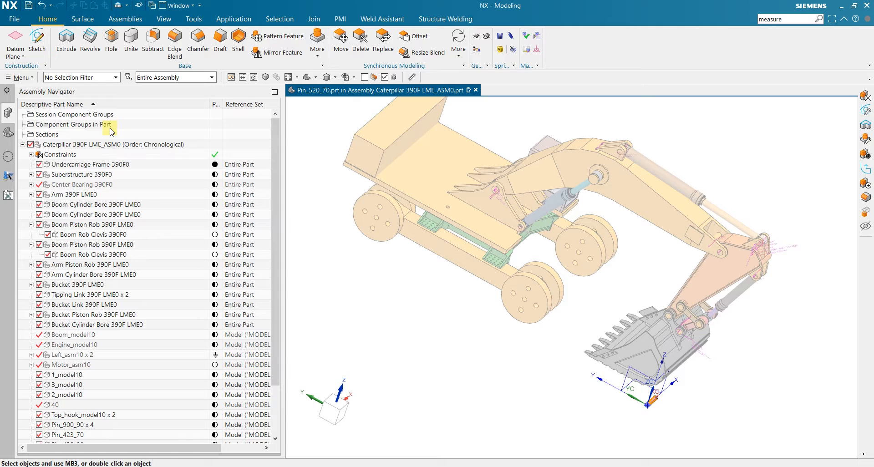
double_click(66, 145)
- Copy the Pin_520_70 component and paste a second instance into the top-level assembly
scroll(164, 223, "down", 2)
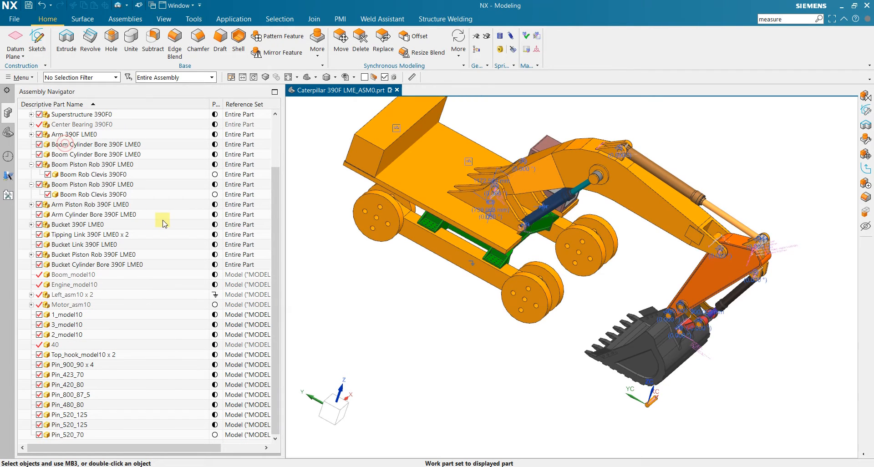
right_click(77, 435)
left_click(108, 392)
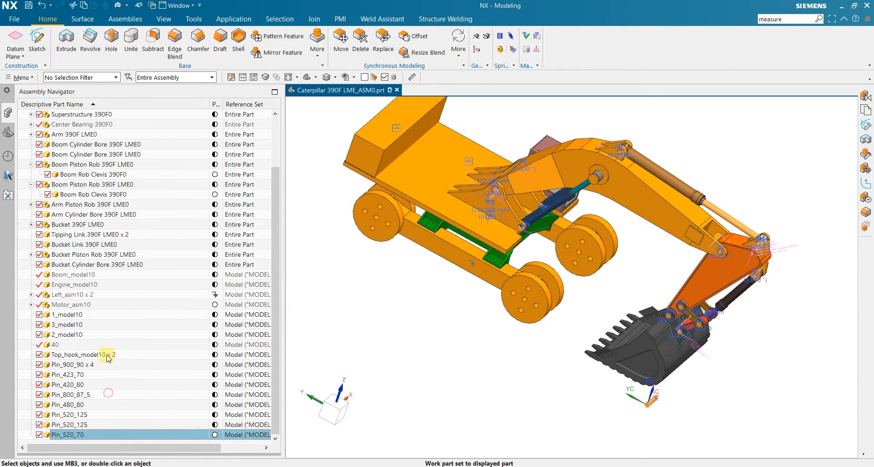
scroll(101, 304, "up", 2)
right_click(106, 147)
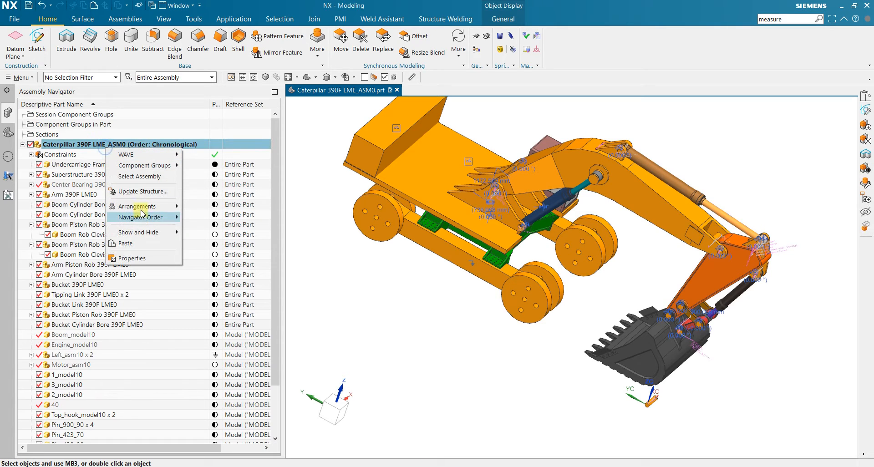
left_click(143, 241)
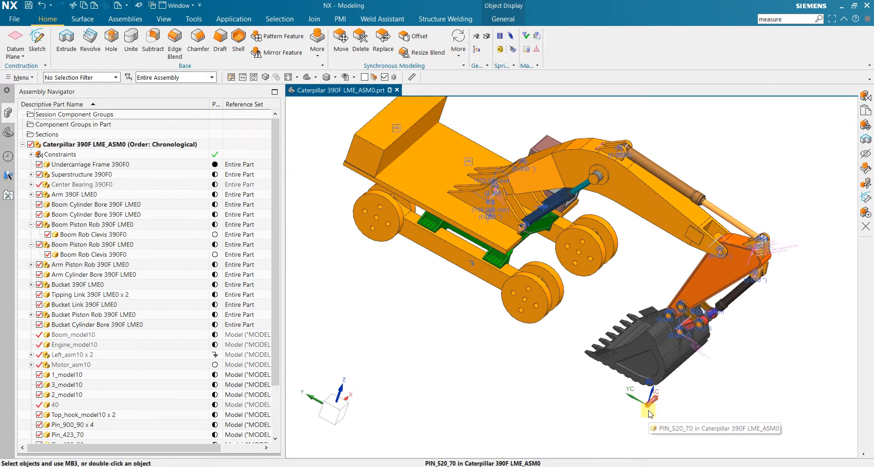
- Start a Hinge joint with Pin_520_70's axis and end-face centre as the first object's vector and point
scroll(646, 415, "up", 2)
scroll(647, 412, "up", 2)
left_click(107, 23)
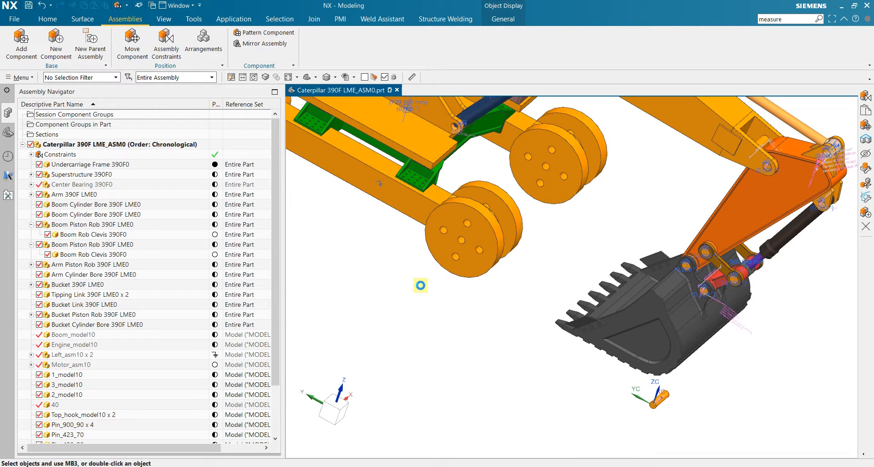
scroll(629, 387, "up", 2)
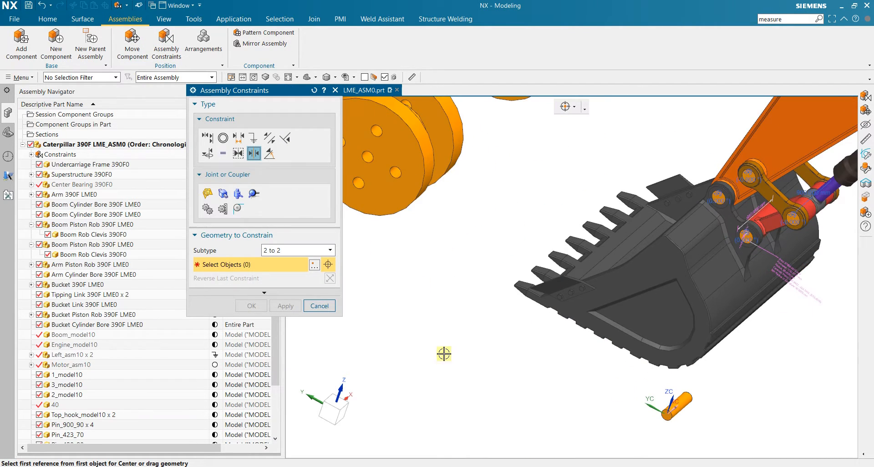
left_click(208, 194)
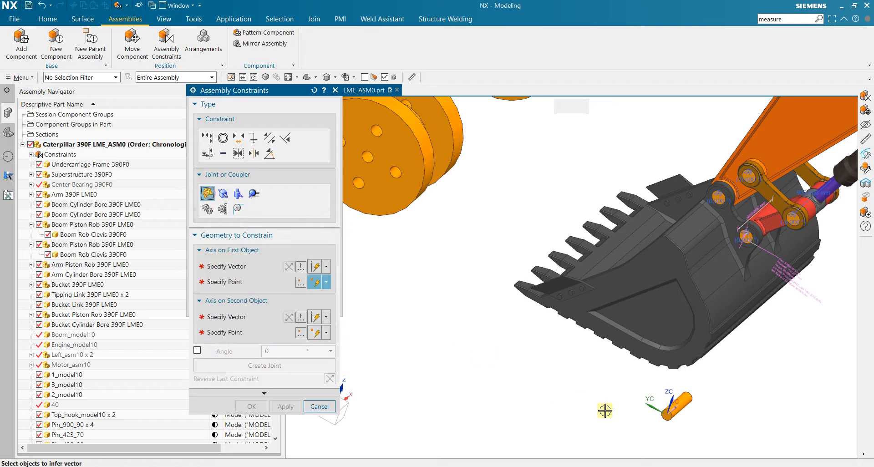
scroll(706, 420, "up", 2)
left_click(650, 407)
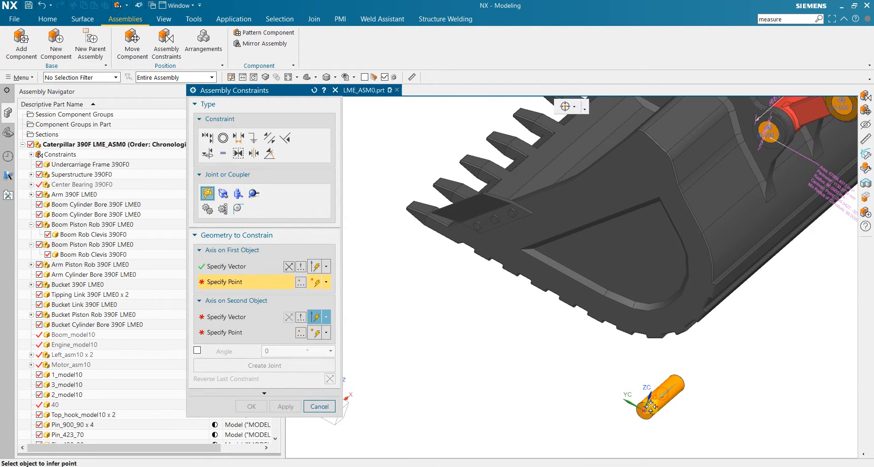
left_click(650, 407)
- Hinge the pin to the base hook hole at one lower boom cylinder end, reversing the second vector, and create the joint
scroll(628, 410, "down", 5)
scroll(502, 208, "up", 4)
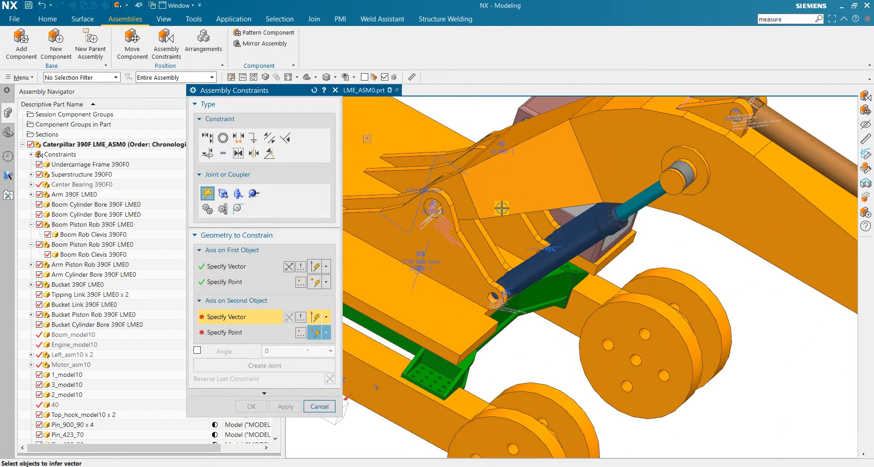
scroll(501, 269, "up", 5)
left_click(471, 252)
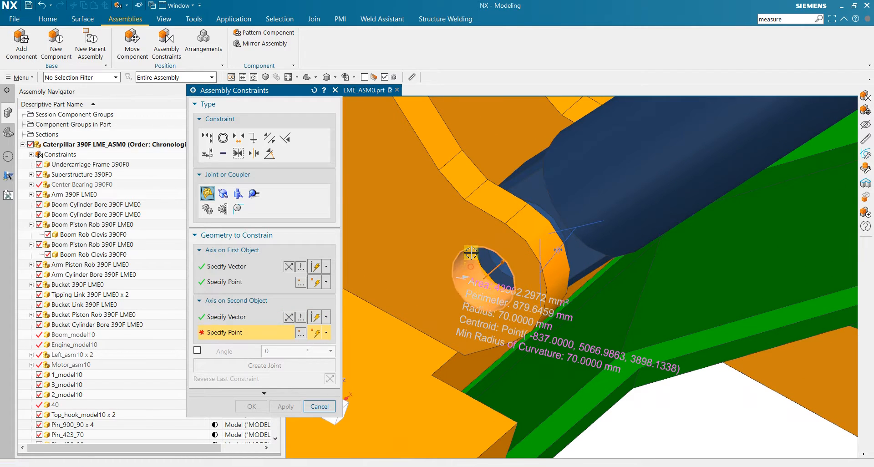
left_click(471, 246)
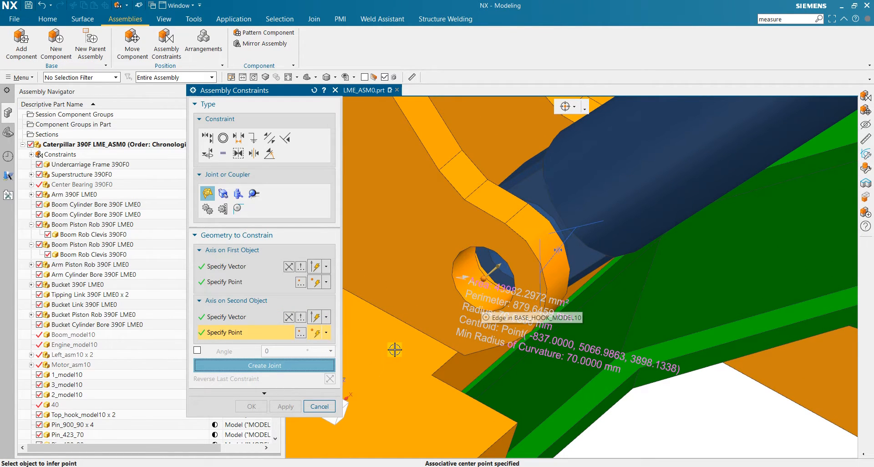
scroll(395, 350, "down", 10)
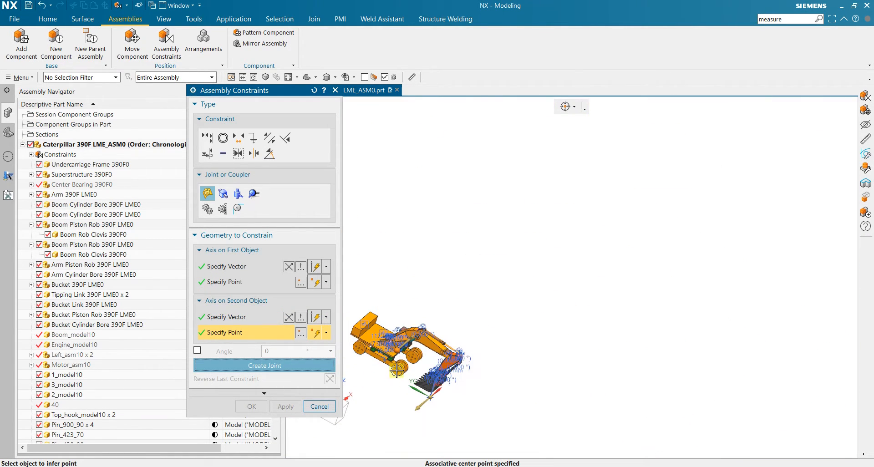
scroll(397, 371, "up", 2)
left_click(290, 316)
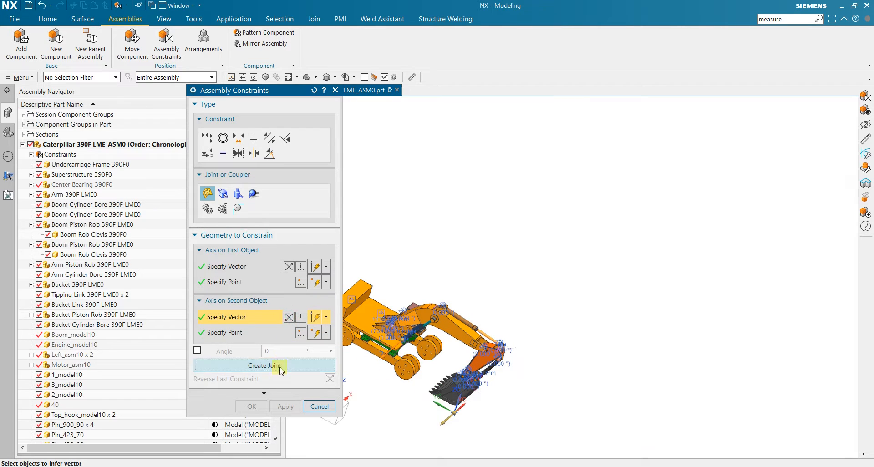
left_click(280, 367)
- Specify the remaining Pin_520_70 instance's axis and end-face centre as the first object of another Hinge joint
scroll(445, 417, "up", 10)
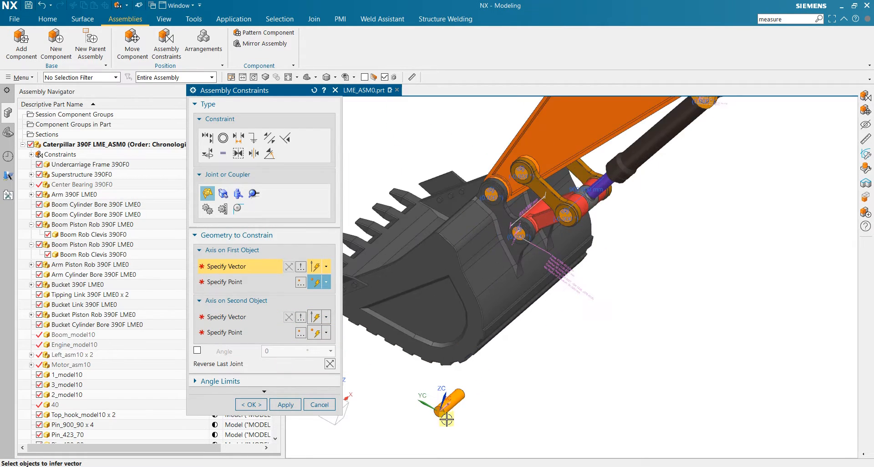
left_click(458, 370)
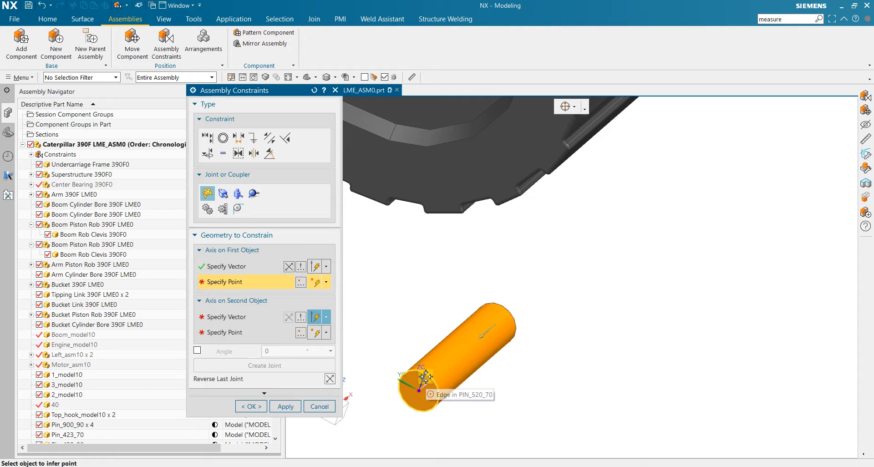
left_click(418, 387)
- Hinge the second pin to the other boom cylinder's base hook hole with the second vector reversed, and finish the constraints
scroll(437, 408, "down", 3)
scroll(437, 408, "down", 3)
scroll(365, 289, "up", 8)
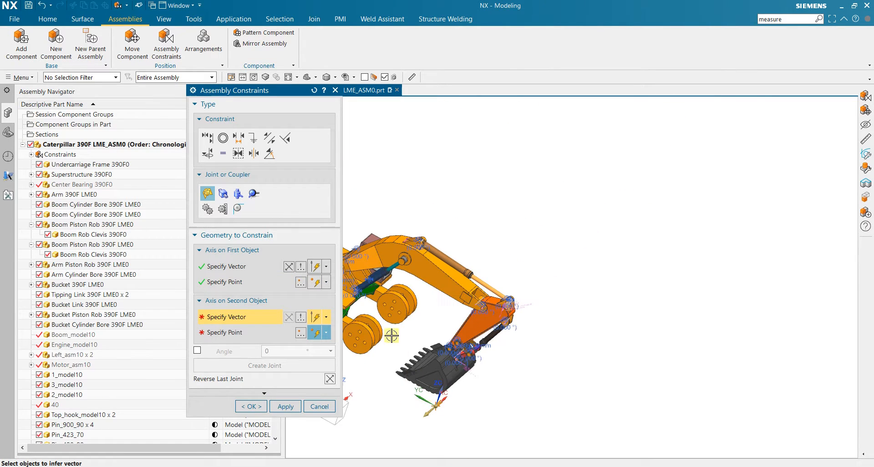
scroll(364, 289, "up", 8)
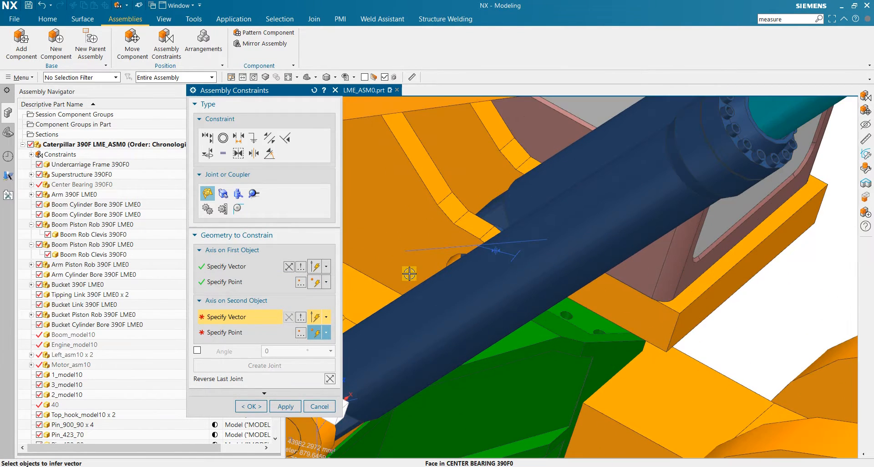
middle_click_drag(461, 261, 458, 297)
scroll(458, 299, "up", 2)
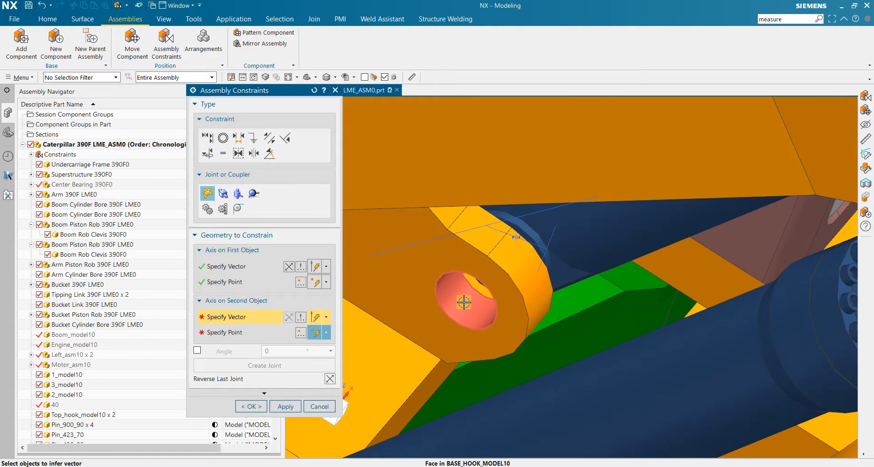
left_click(453, 287)
left_click(451, 277)
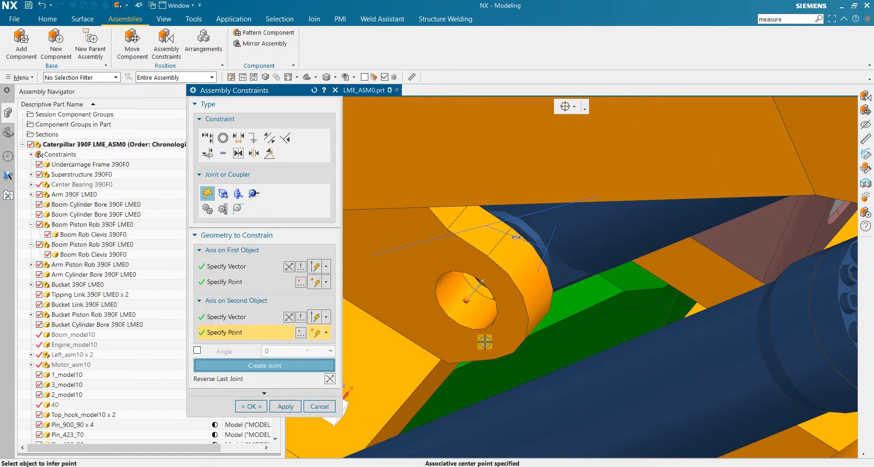
scroll(483, 341, "down", 5)
scroll(484, 342, "down", 6)
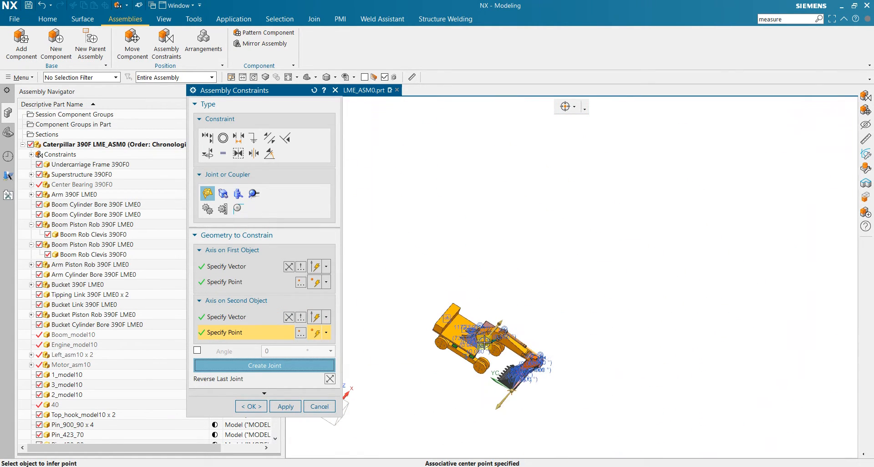
left_click(293, 318)
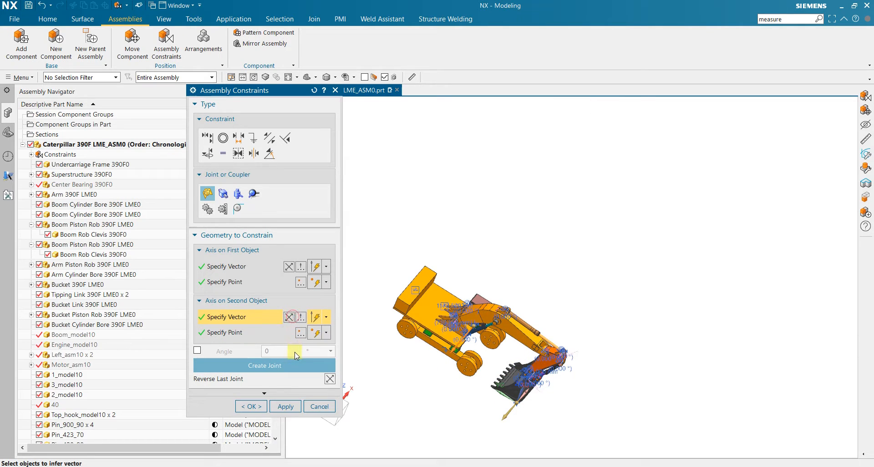
left_click(294, 365)
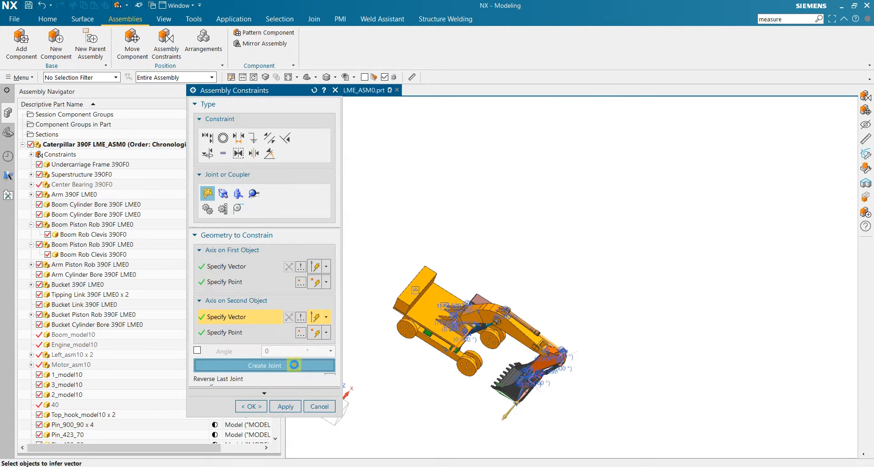
left_click(258, 409)
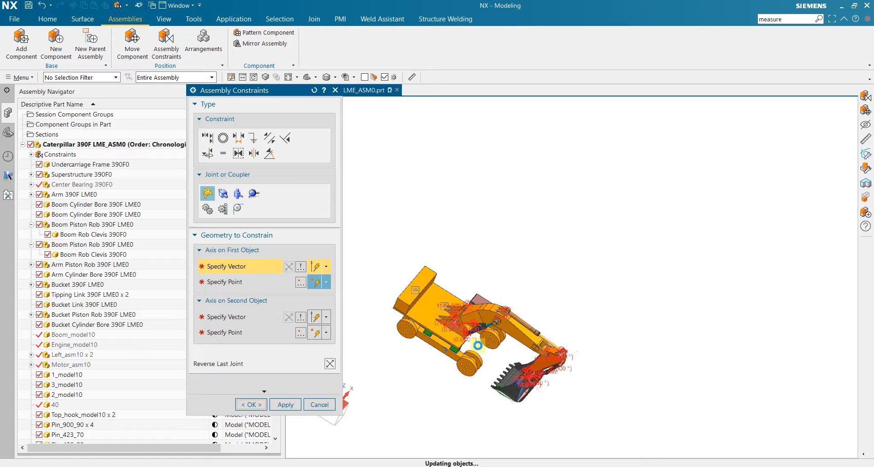
- Delete the two Center constraints between the boom cylinder bores and the superstructure
scroll(476, 343, "up", 6)
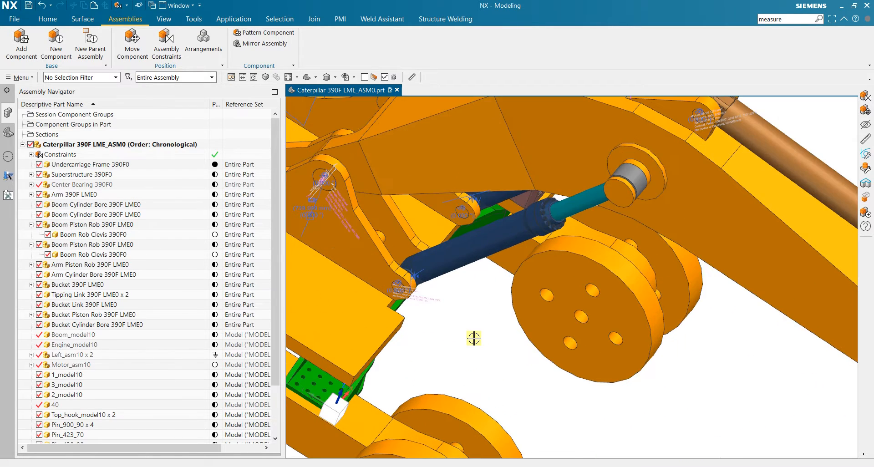
middle_click_drag(474, 338, 437, 325)
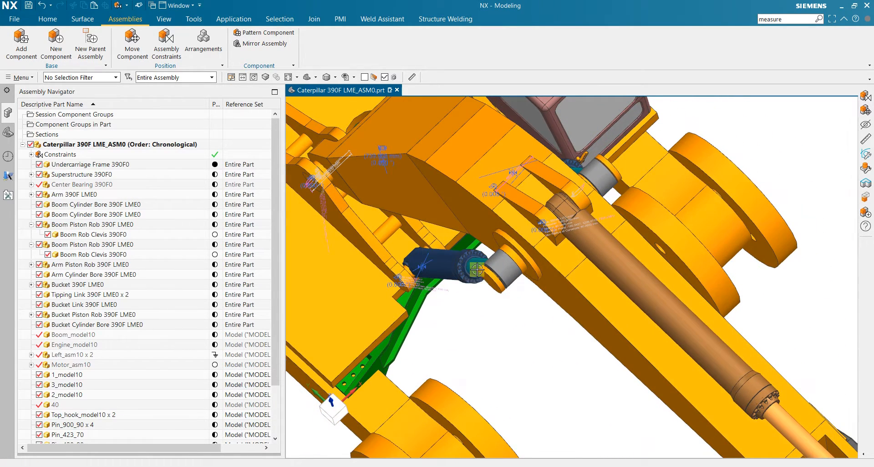
left_click(30, 155)
scroll(145, 269, "down", 10)
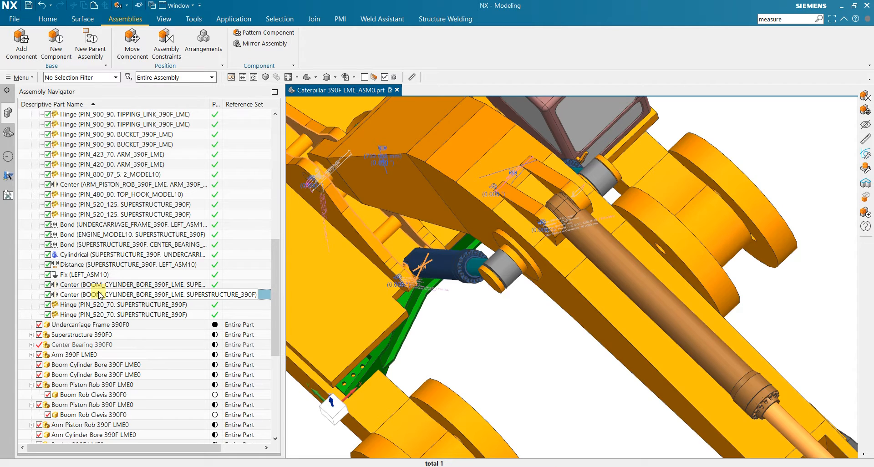
scroll(417, 277, "up", 6)
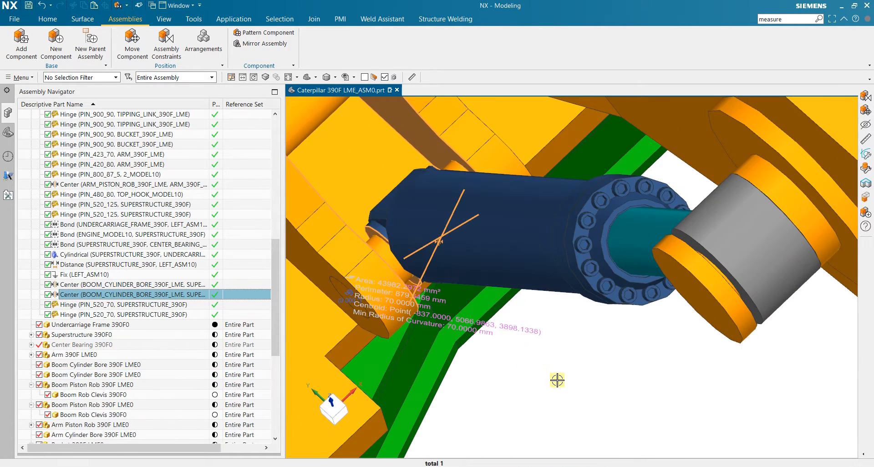
scroll(558, 380, "down", 2)
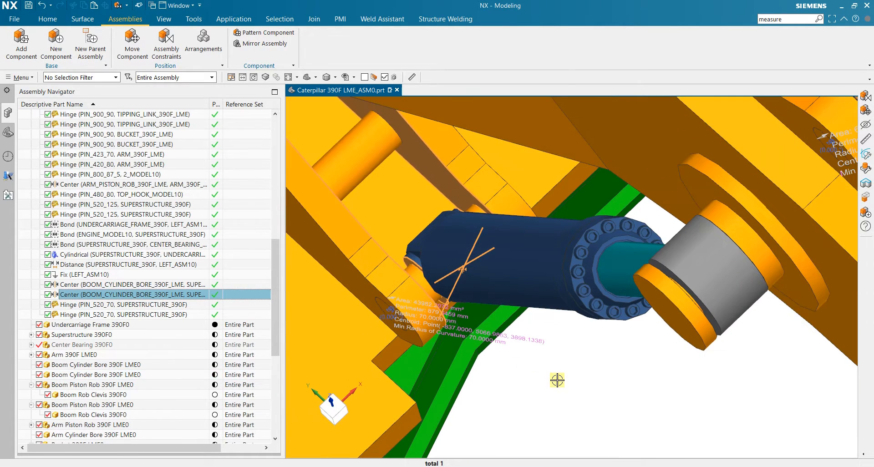
left_click(80, 284)
scroll(441, 359, "down", 3)
middle_click_drag(442, 358, 531, 385)
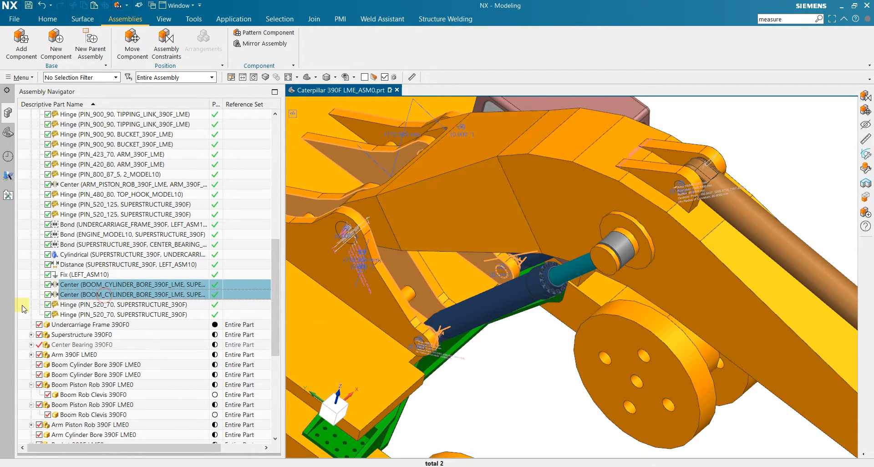
left_click(76, 295, "ctrl")
right_click(76, 295)
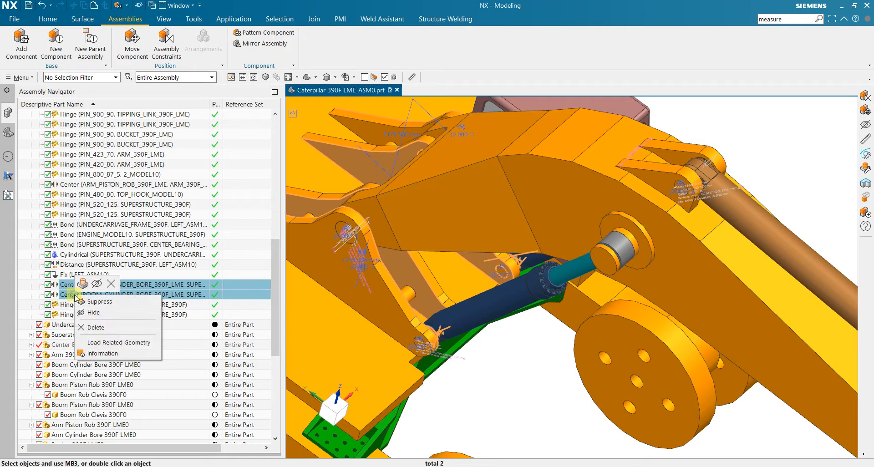
left_click(95, 327)
- Start a 2 to 2 Center constraint and pick both end faces of one boom piston rod clevis as its first object
scroll(625, 242, "down", 1)
scroll(624, 242, "down", 5)
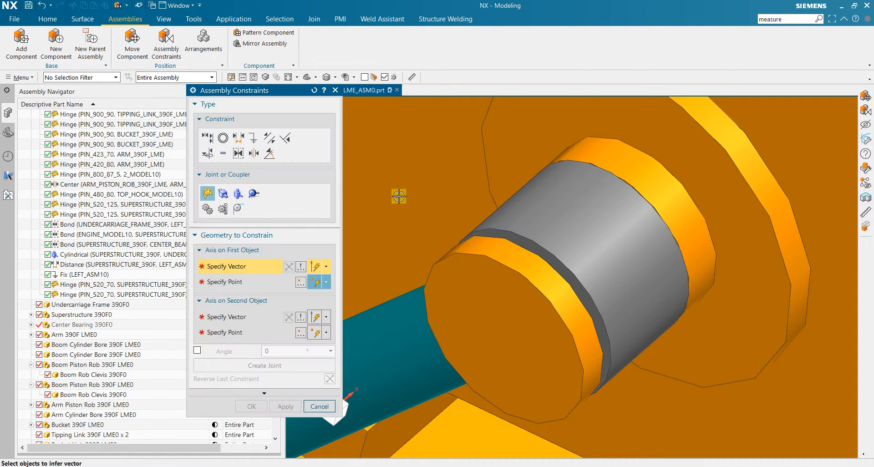
left_click(253, 154)
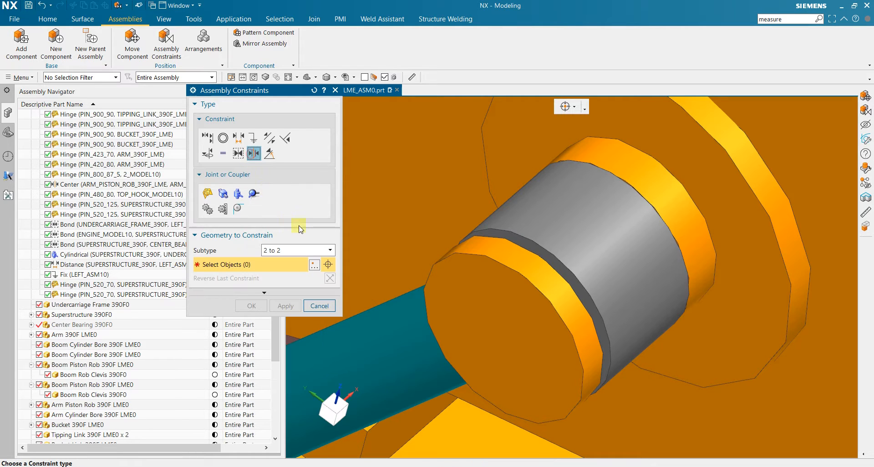
scroll(551, 258, "up", 3)
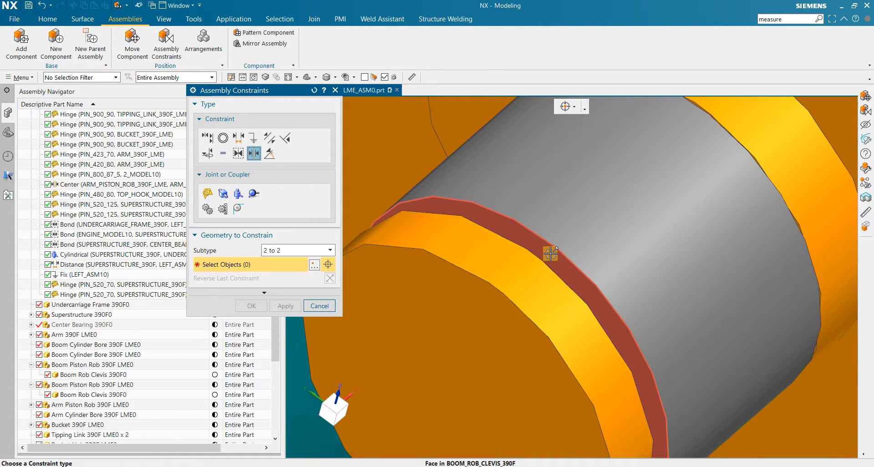
left_click(551, 254)
scroll(551, 253, "down", 5)
scroll(610, 223, "up", 3)
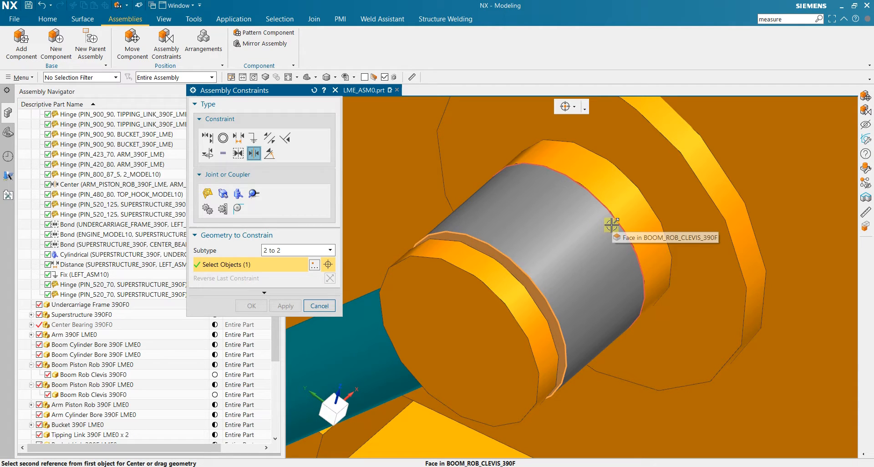
left_click(612, 223)
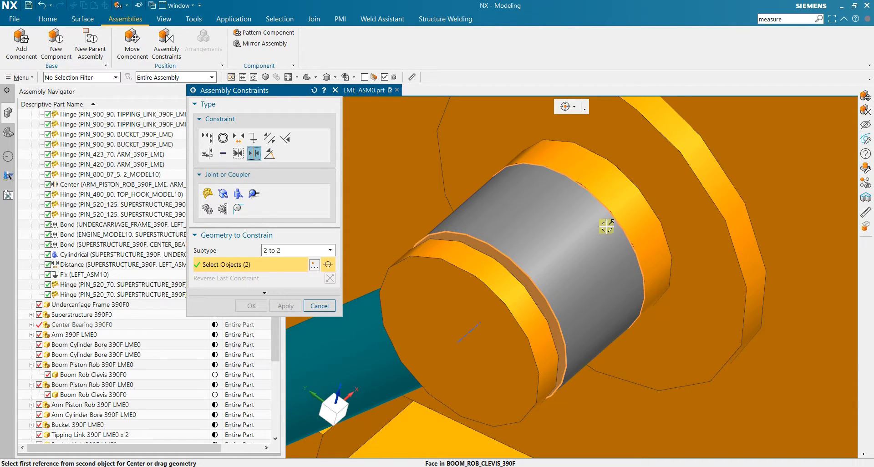
- Complete the Center constraint by picking the two 3_MODEL10 boss faces on either side of that clevis as the second object
scroll(575, 247, "down", 4)
middle_click_drag(528, 301, 506, 320)
scroll(506, 320, "down", 5)
middle_click_drag(468, 363, 424, 366)
scroll(424, 367, "up", 8)
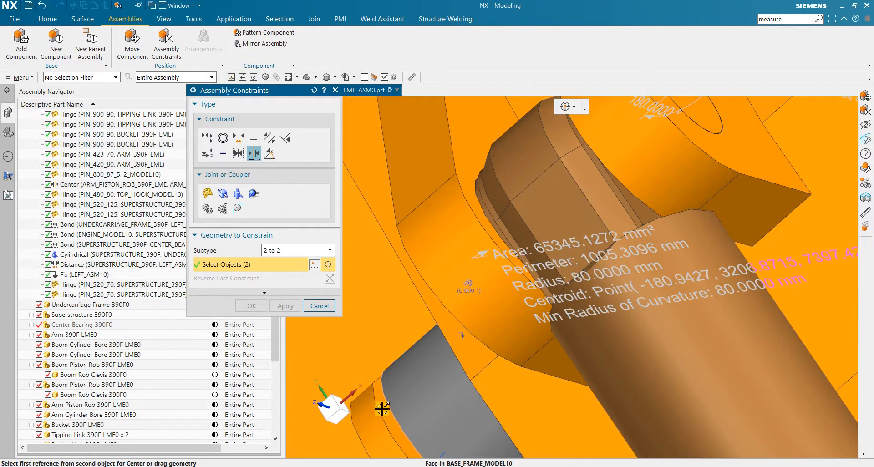
left_click(388, 416)
scroll(388, 415, "down", 4)
middle_click_drag(409, 406, 581, 374)
scroll(764, 209, "up", 6)
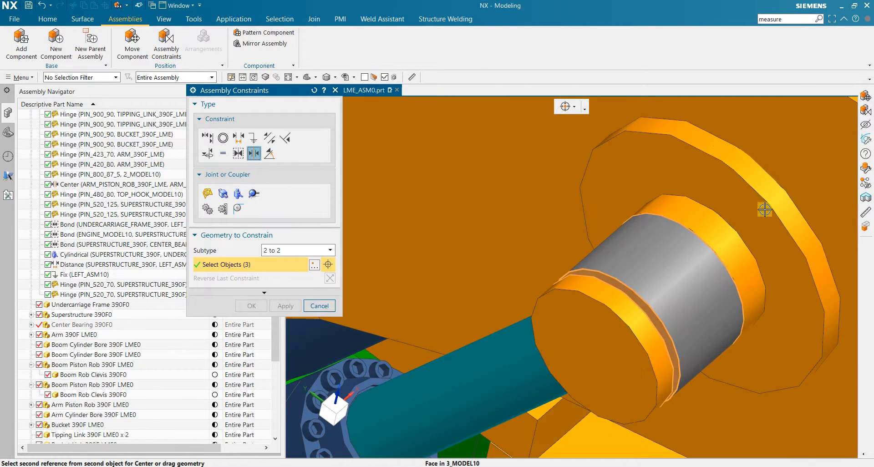
left_click(688, 280)
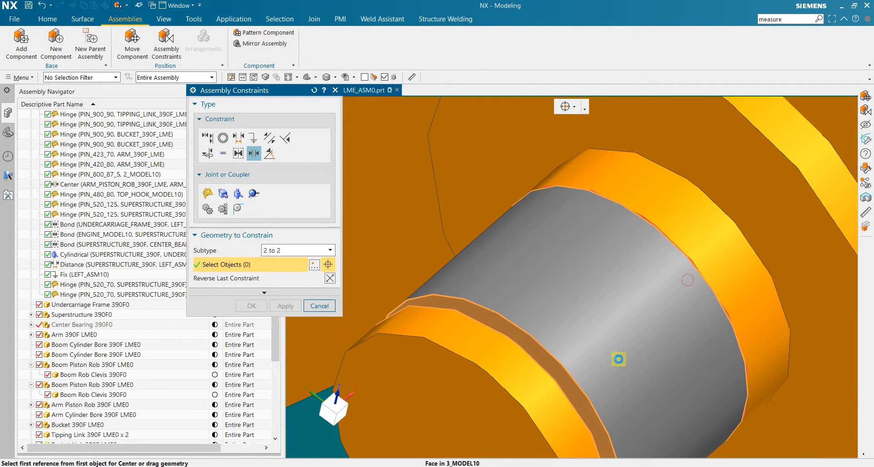
- Pick both end faces of the other boom piston rod clevis as the first object of another 2 to 2 Center constraint
scroll(602, 335, "down", 5)
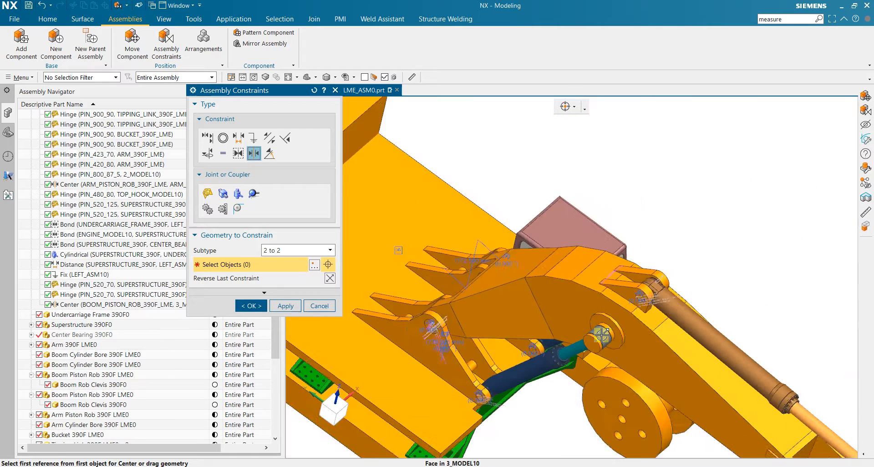
scroll(668, 280, "up", 4)
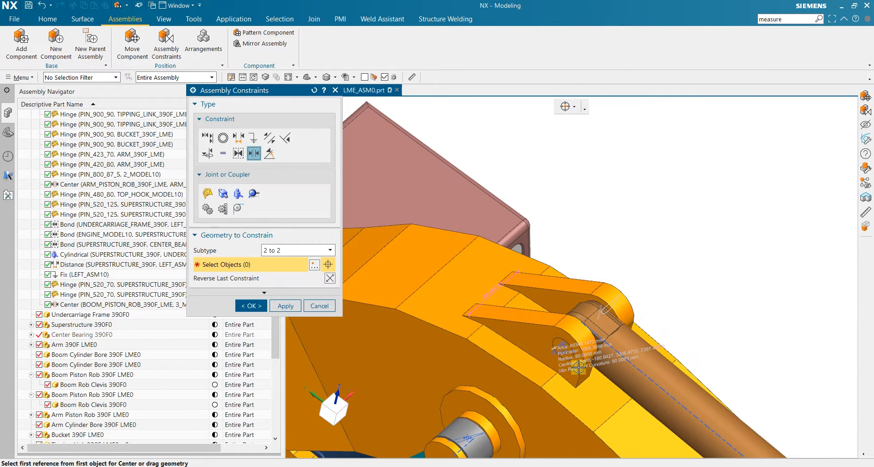
scroll(630, 286, "up", 2)
middle_click_drag(643, 300, 629, 307)
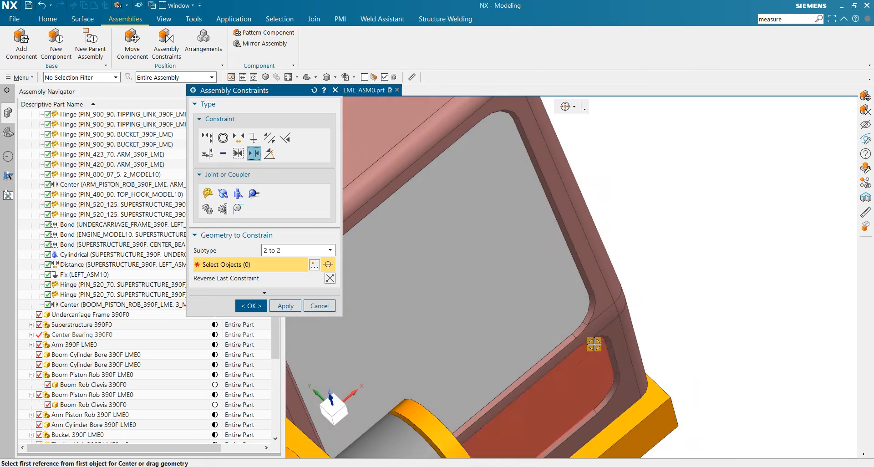
scroll(593, 344, "down", 4)
scroll(508, 418, "up", 2)
scroll(508, 418, "up", 5)
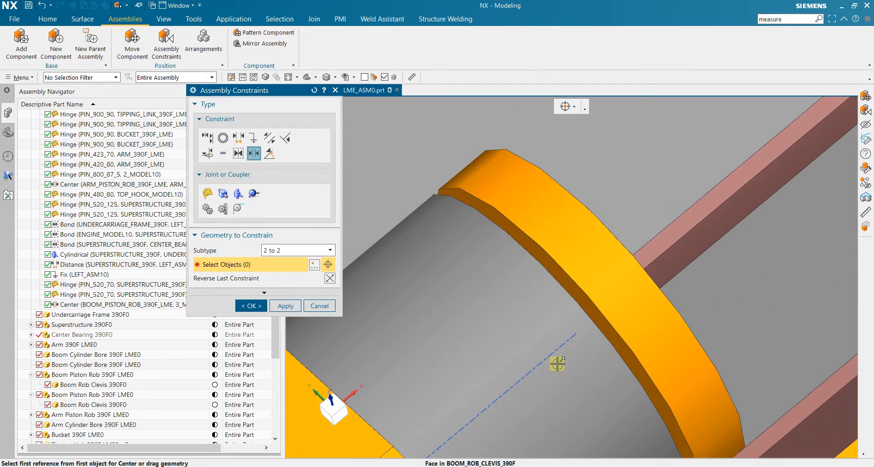
scroll(574, 334, "down", 7)
middle_click_drag(571, 336, 503, 386)
scroll(503, 386, "down", 5)
scroll(499, 392, "up", 3)
scroll(280, 382, "up", 2)
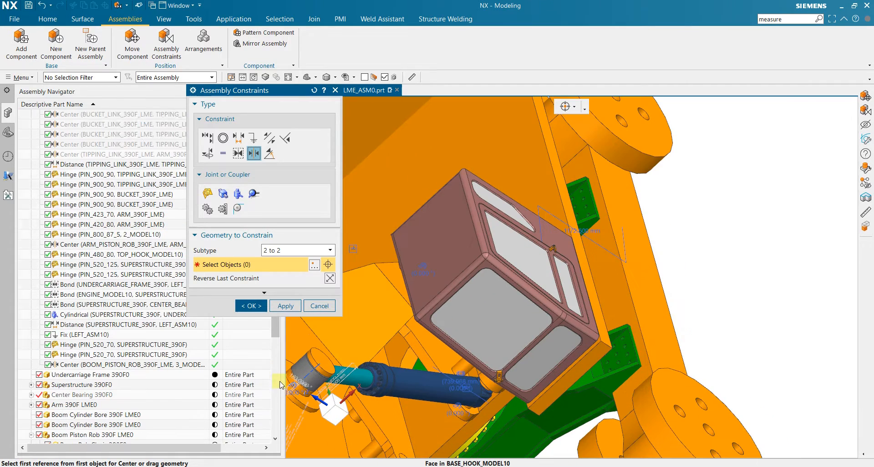
scroll(302, 365, "up", 6)
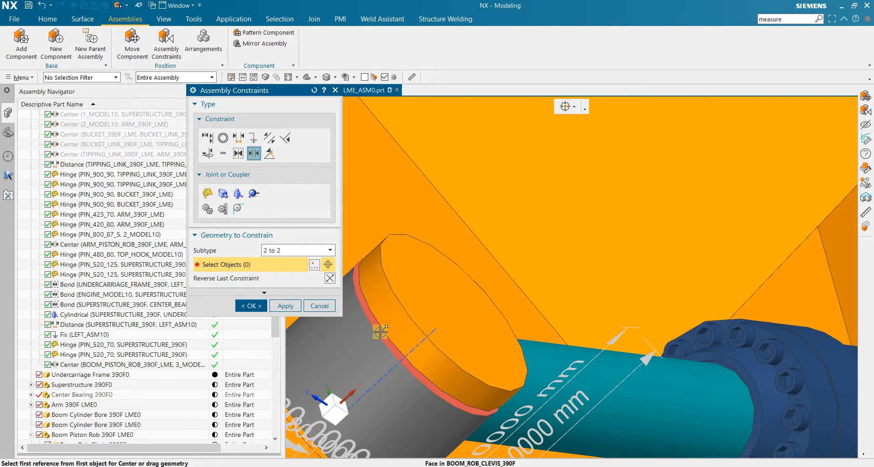
left_click(380, 331)
middle_click_drag(380, 331, 342, 346)
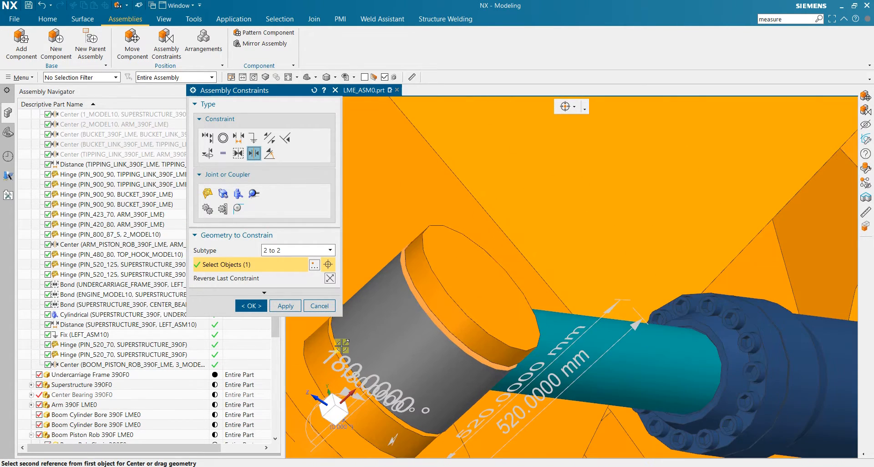
scroll(343, 342, "up", 3)
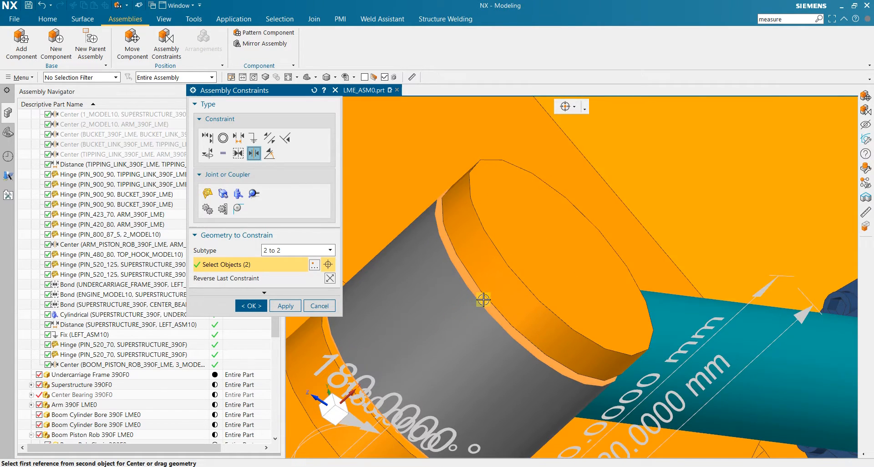
- Centre the second clevis between its two adjacent 3_MODEL10 boss faces and finish the assembly constraints
middle_click_drag(483, 300, 496, 293)
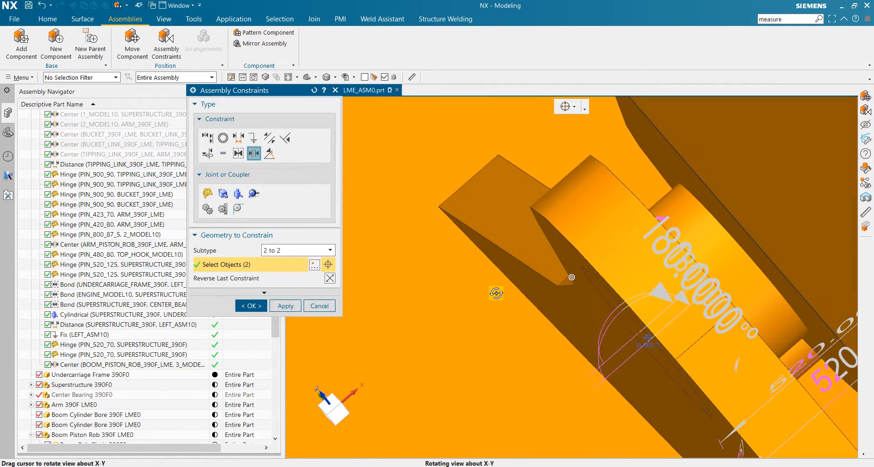
scroll(495, 292, "down", 8)
scroll(511, 290, "up", 10)
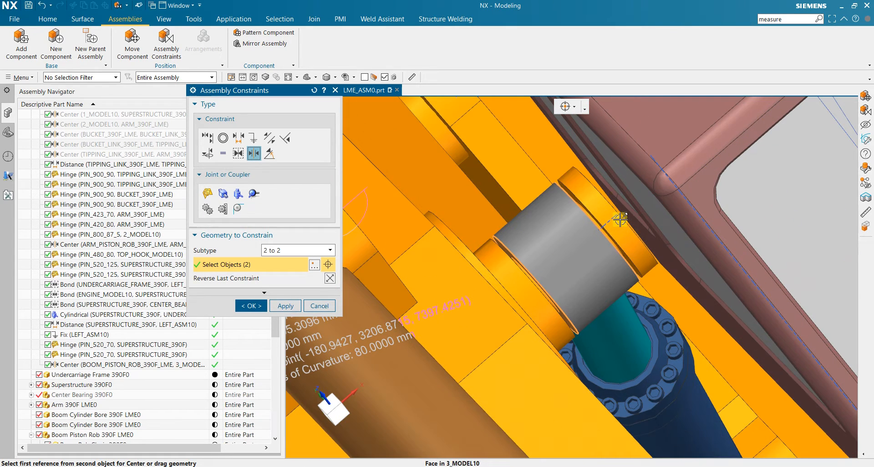
middle_click_drag(620, 220, 631, 227)
scroll(753, 202, "up", 6)
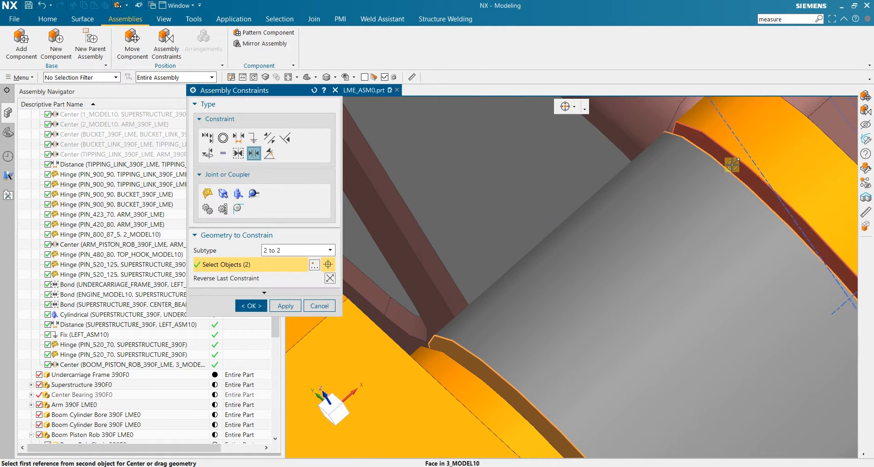
left_click(732, 165)
scroll(726, 237, "down", 7)
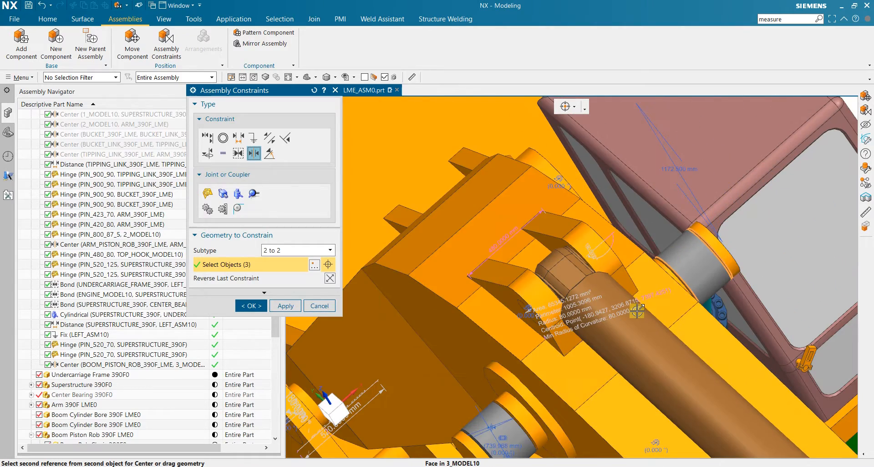
middle_click_drag(637, 312, 516, 329)
scroll(387, 304, "down", 4)
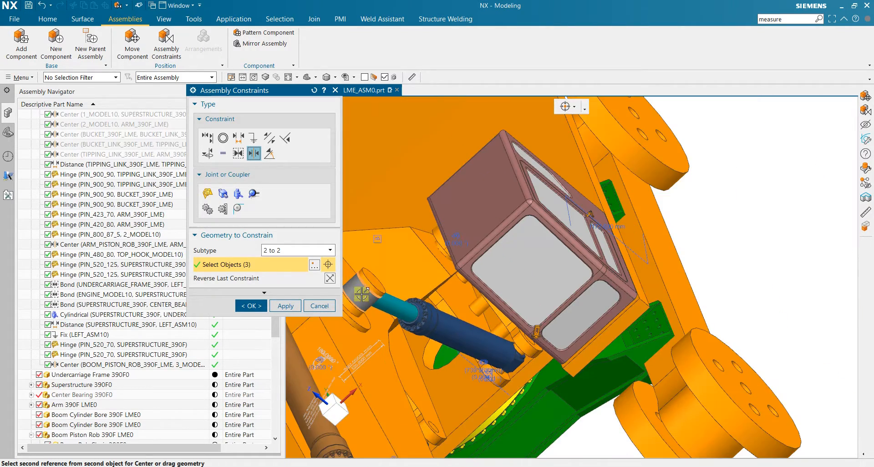
scroll(357, 298, "up", 10)
scroll(338, 348, "down", 3)
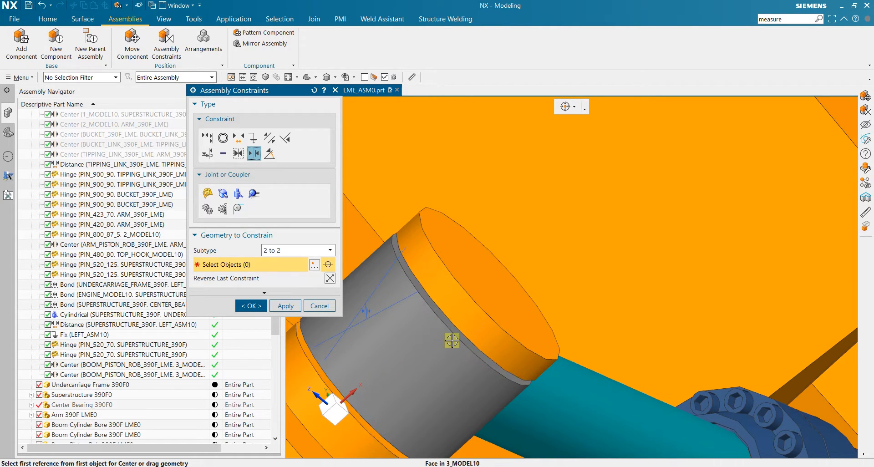
scroll(452, 339, "down", 3)
left_click(252, 309)
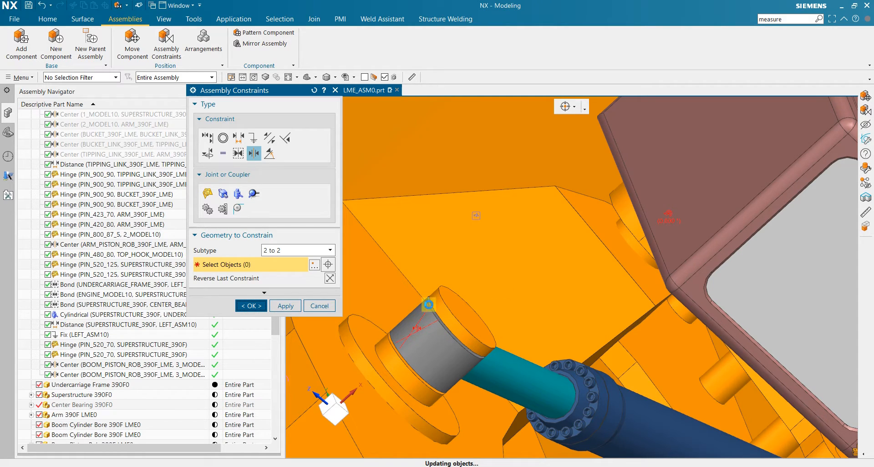
- Examine from the top view how both boom piston rod clevises sit between the boom bosses
middle_click_drag(429, 305, 463, 304)
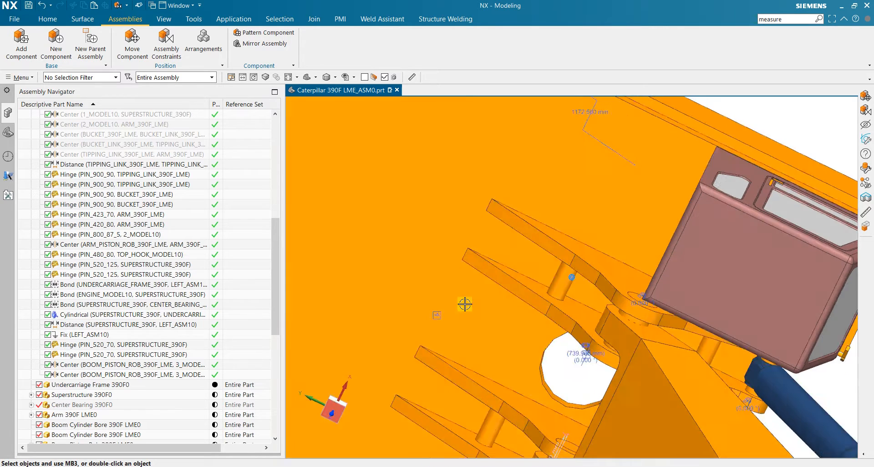
key("F8")
scroll(475, 311, "down", 5)
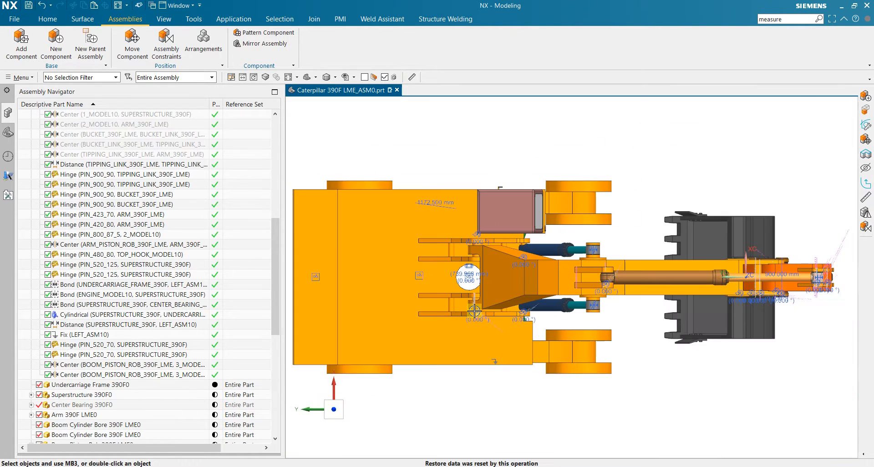
scroll(580, 276, "up", 10)
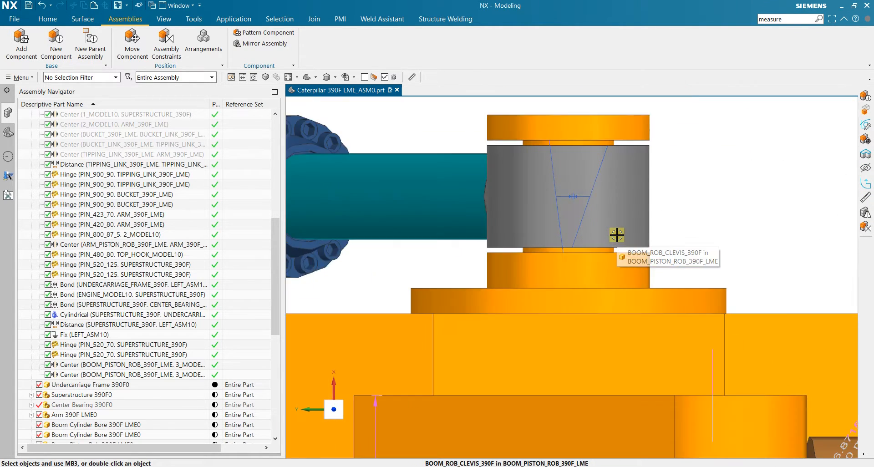
scroll(616, 235, "down", 4)
scroll(599, 389, "up", 2)
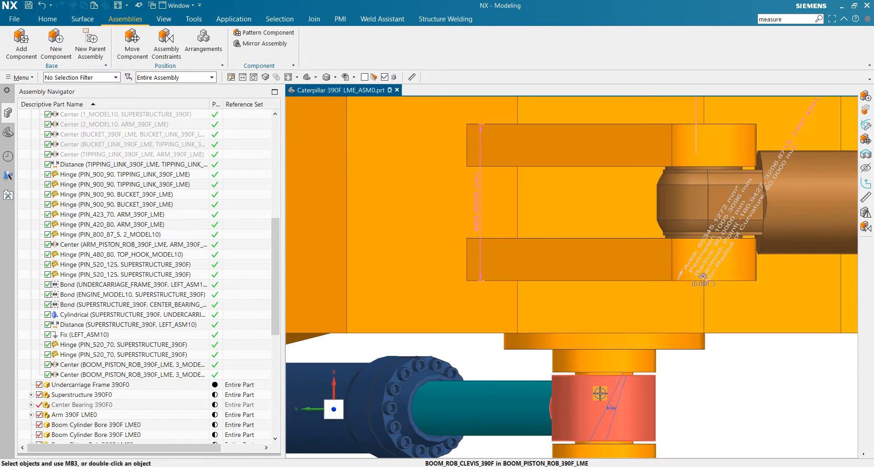
scroll(599, 389, "down", 2)
scroll(599, 389, "down", 3)
- Examine from the front view how the lower boom cylinder ends sit between the superstructure's base hooks
middle_click_drag(599, 389, 516, 375)
key("F8")
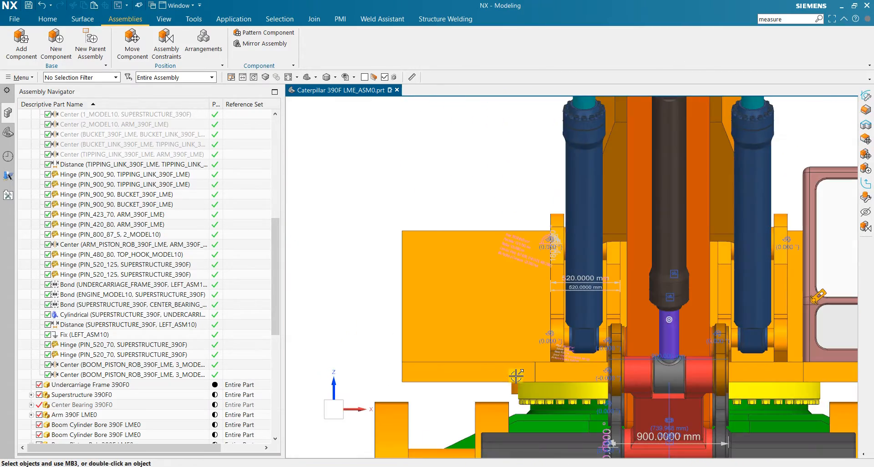
scroll(732, 354, "up", 1)
scroll(732, 353, "up", 1)
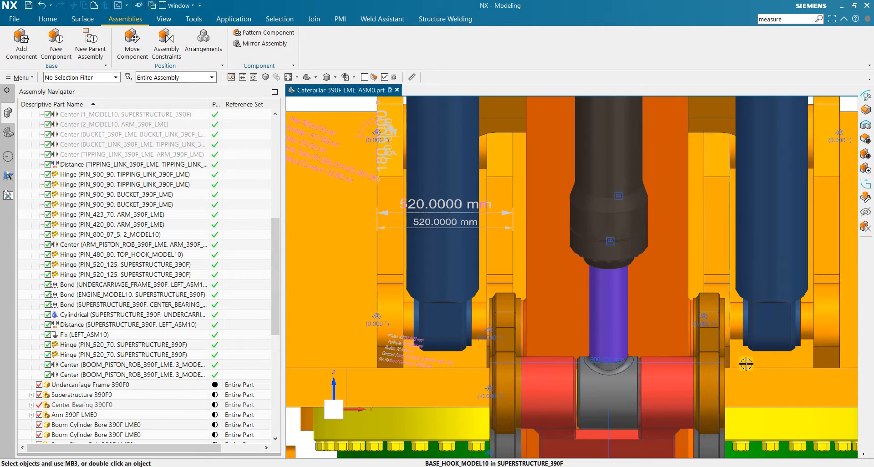
scroll(478, 325, "up", 1)
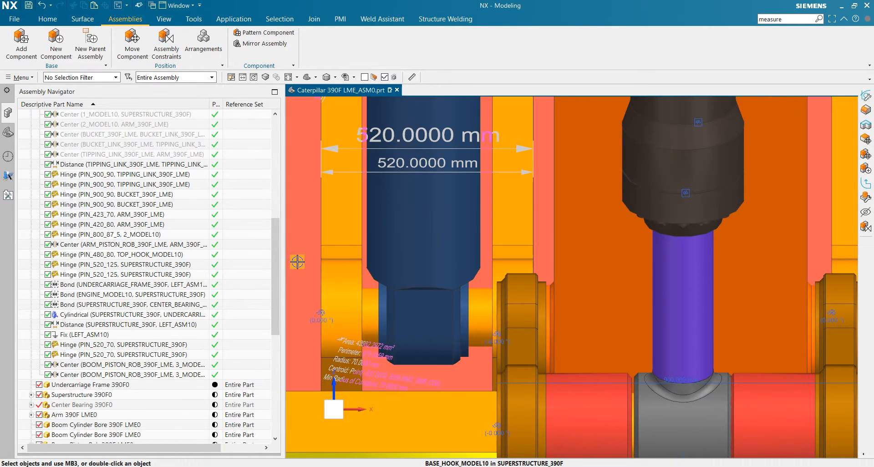
scroll(297, 261, "down", 2)
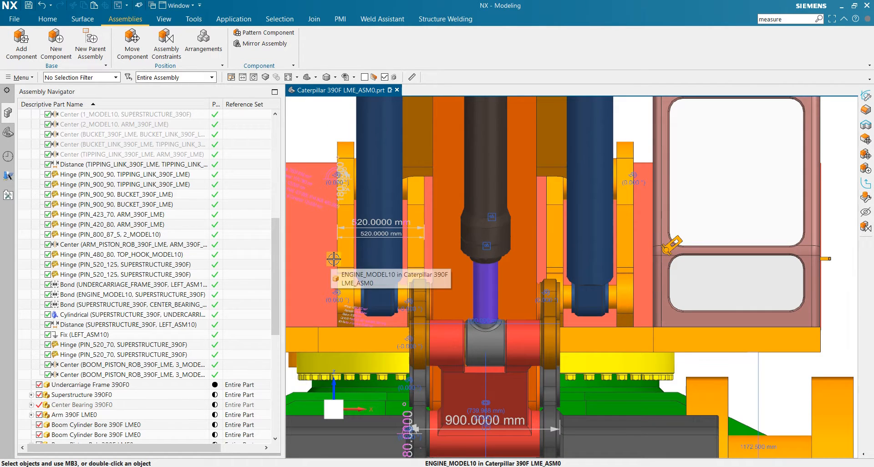
- Collapse the assembly's Constraints group and select the BASE_HOOK_MODEL10 component beside one boom cylinder
scroll(41, 219, "up", 8)
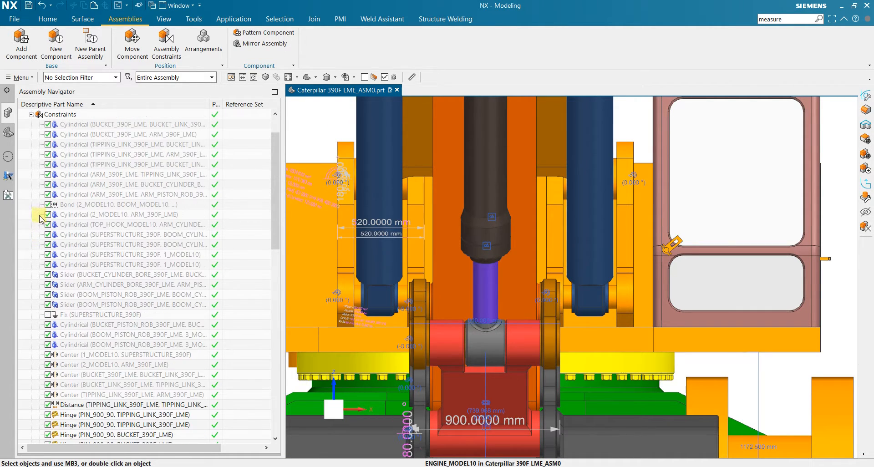
scroll(41, 219, "up", 2)
left_click(31, 154)
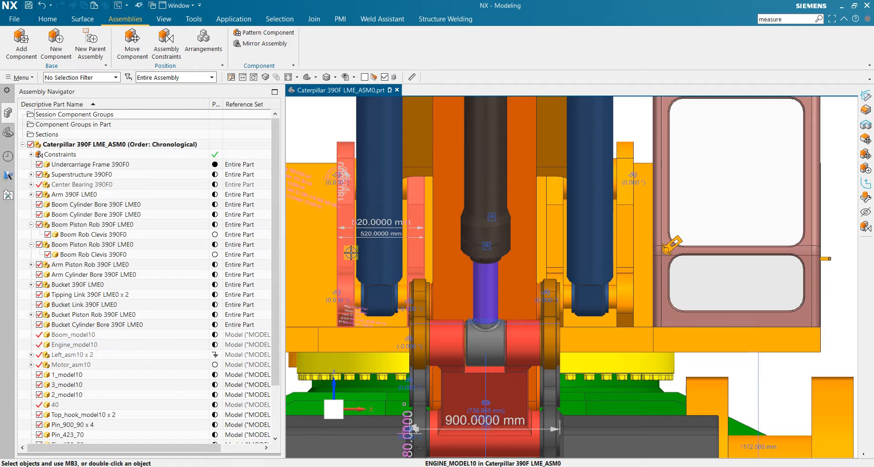
left_click(351, 253)
scroll(182, 293, "down", 2)
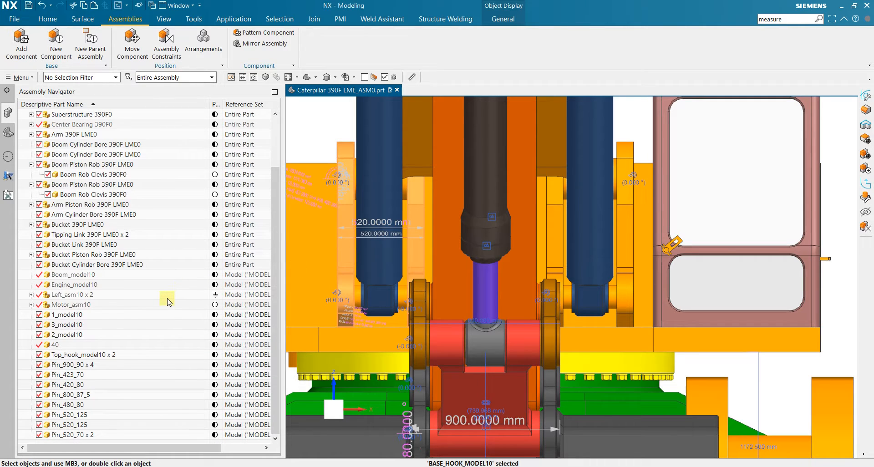
scroll(168, 301, "up", 2)
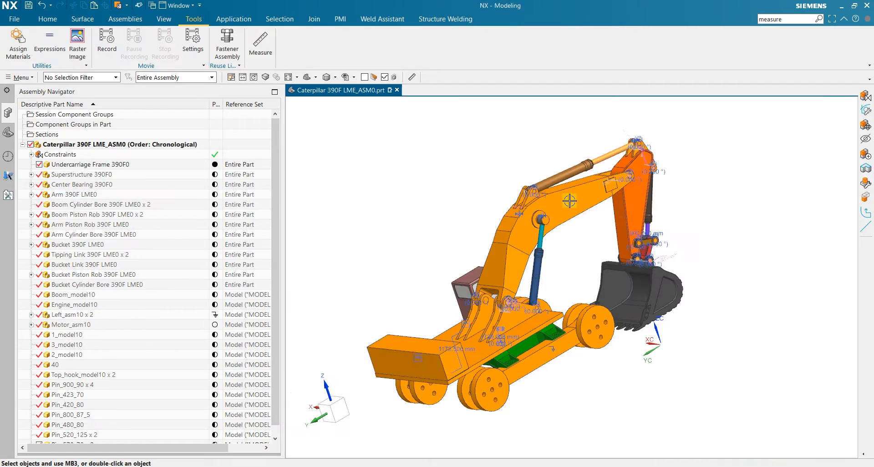
- Hide all assembly constraint symbols so that only the excavator geometry is displayed
middle_click_drag(669, 246, 630, 268)
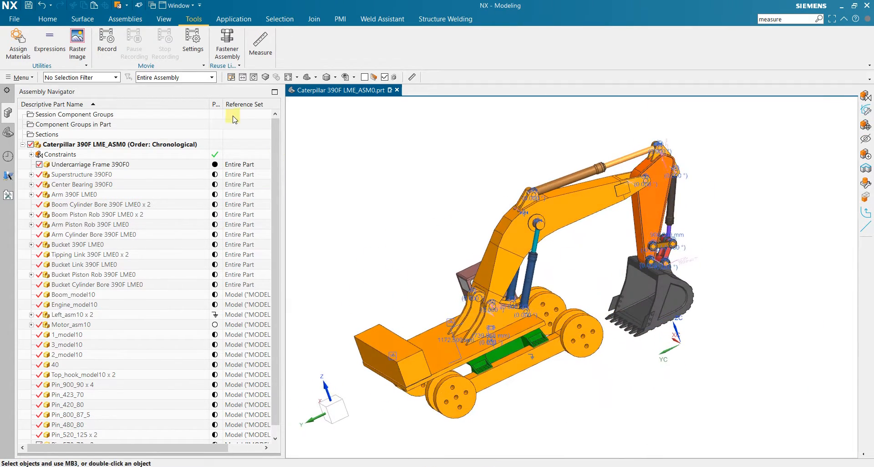
left_click(159, 19)
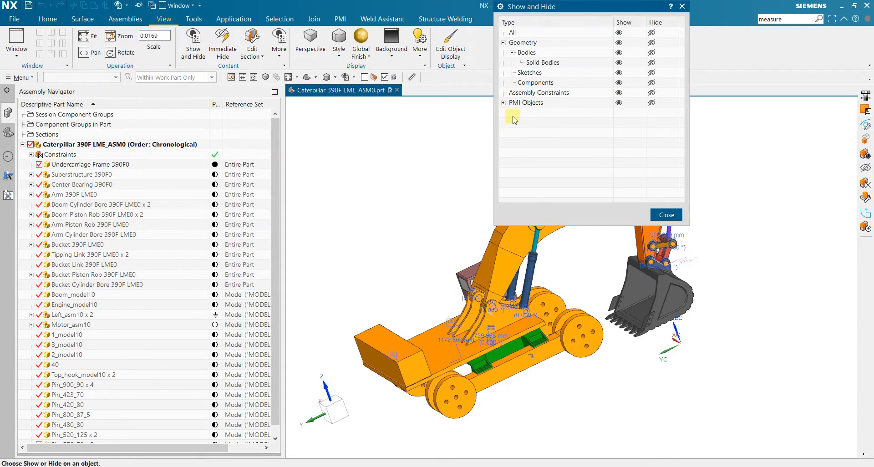
left_click(651, 92)
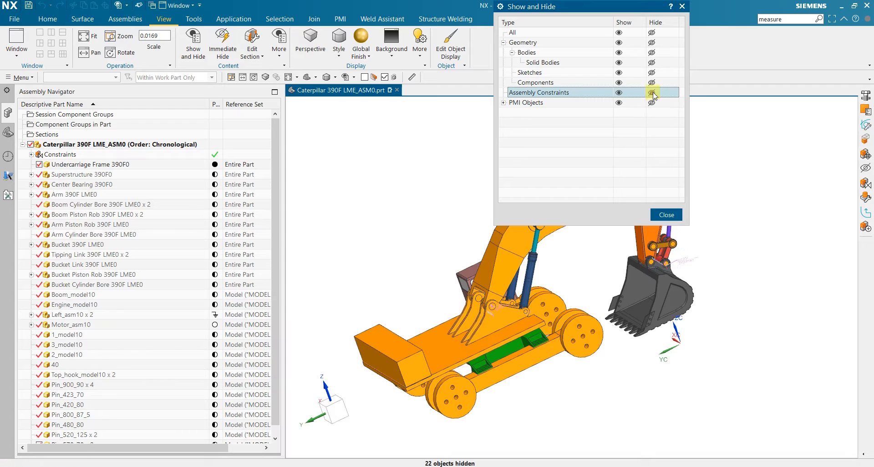
left_click(682, 5)
scroll(520, 329, "up", 3)
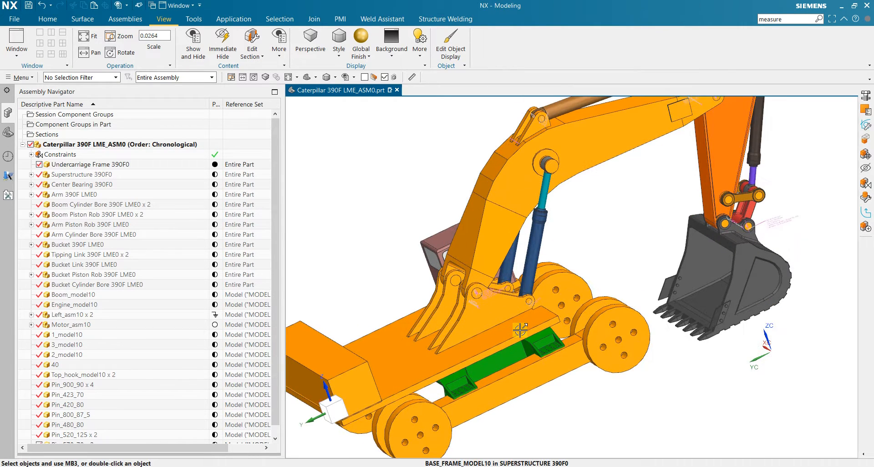
scroll(521, 329, "down", 2)
scroll(520, 329, "up", 1)
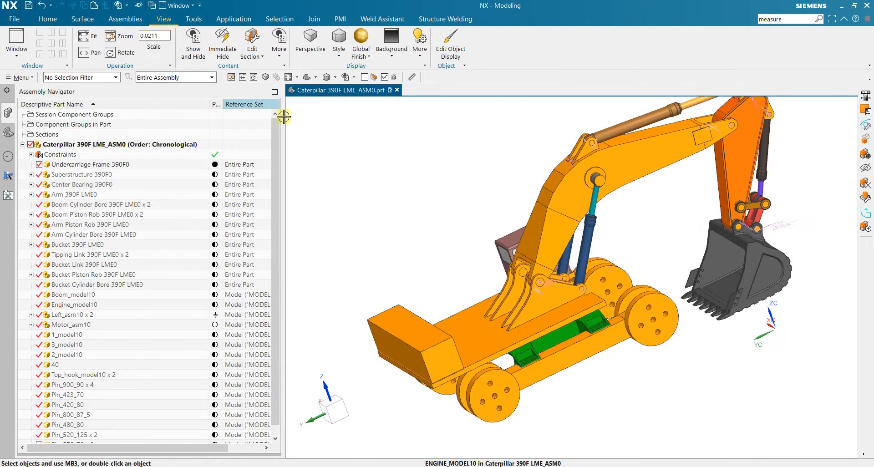
- Assign the library material AISI_SS_304-Annealed to all bodies in the work part
left_click(194, 19)
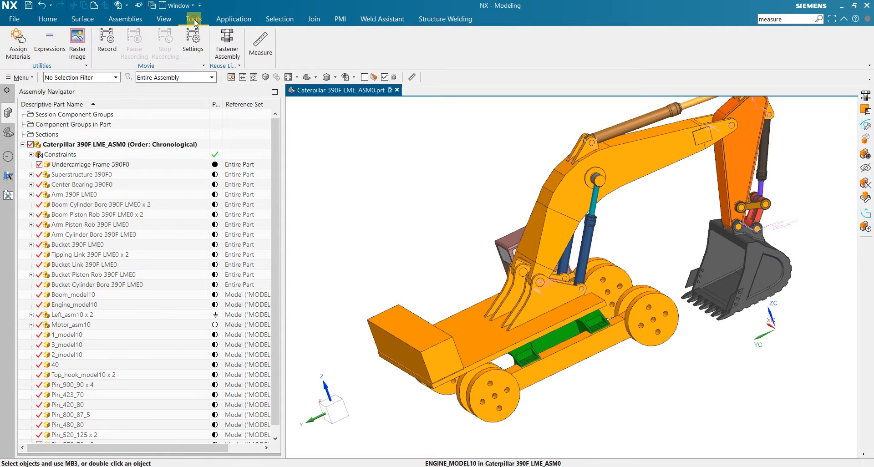
left_click(18, 43)
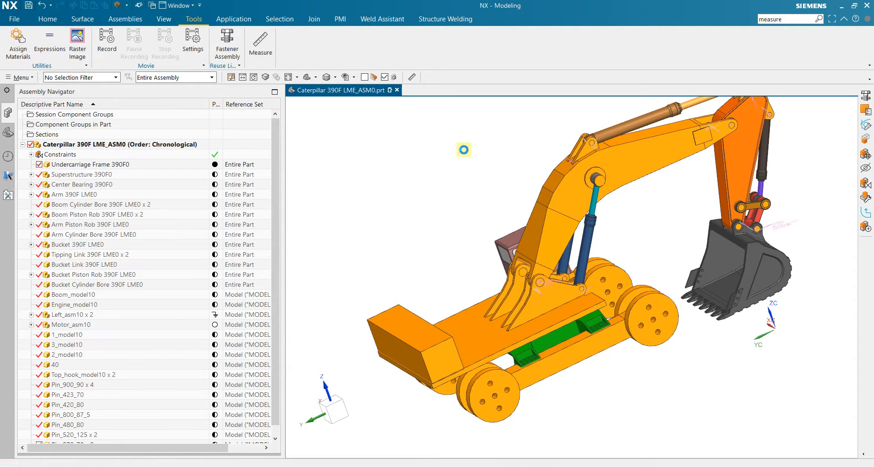
left_click_drag(573, 9, 758, 28)
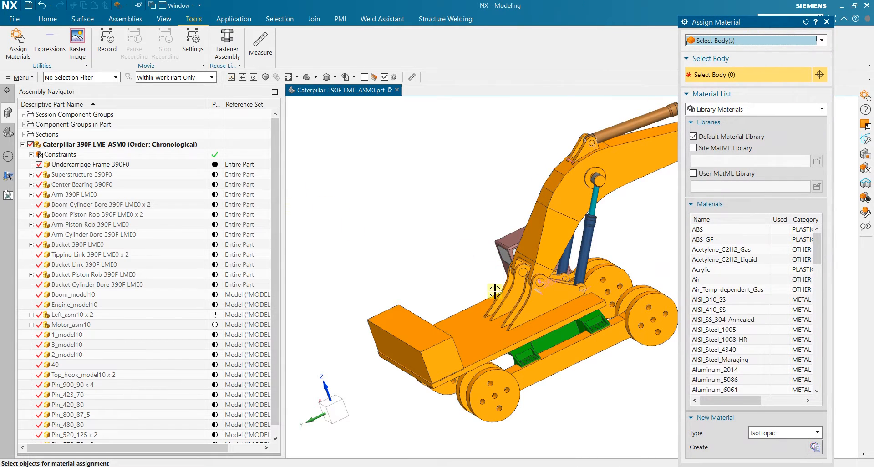
left_click(757, 40)
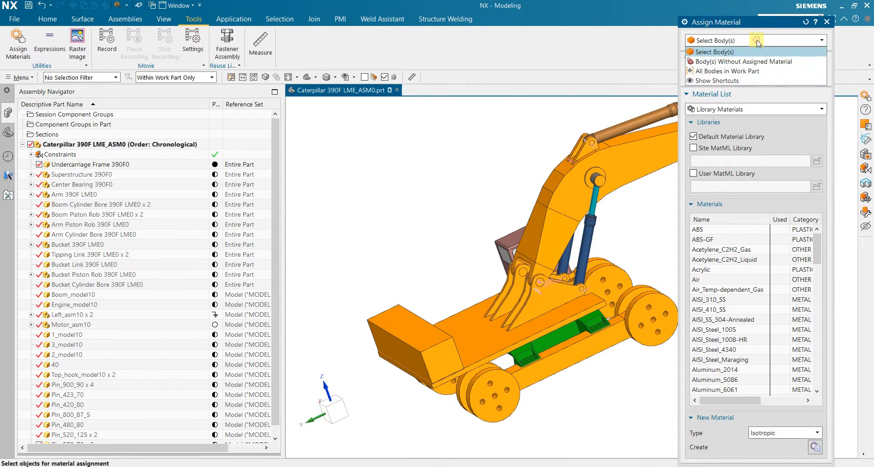
left_click(783, 72)
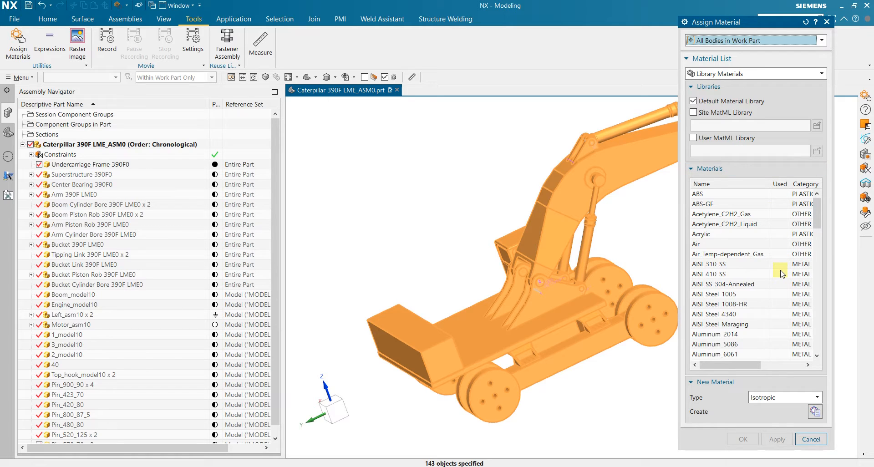
left_click(747, 315)
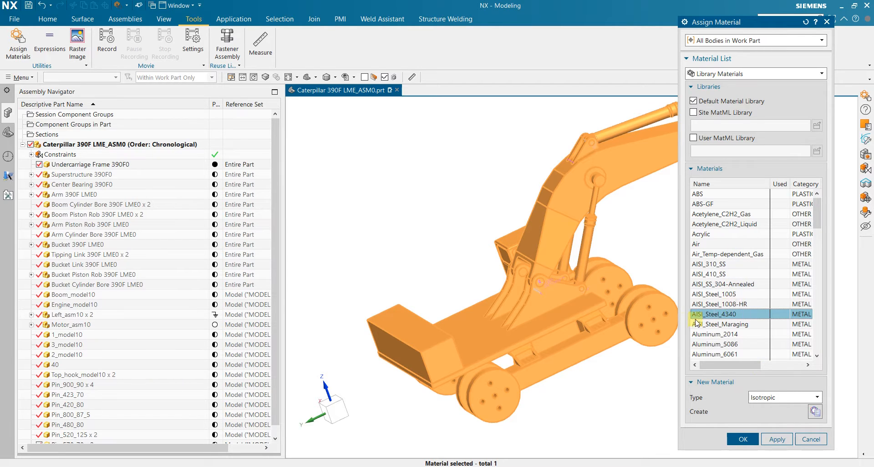
scroll(642, 258, "up", 2)
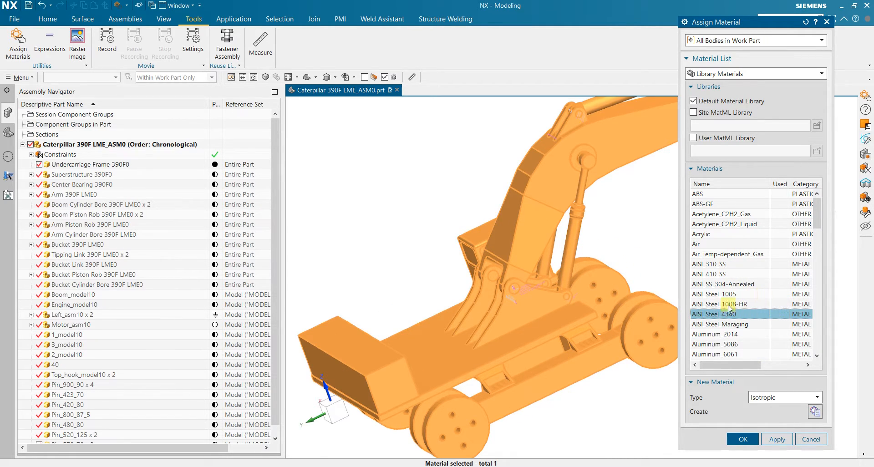
left_click(741, 285)
scroll(617, 274, "down", 2)
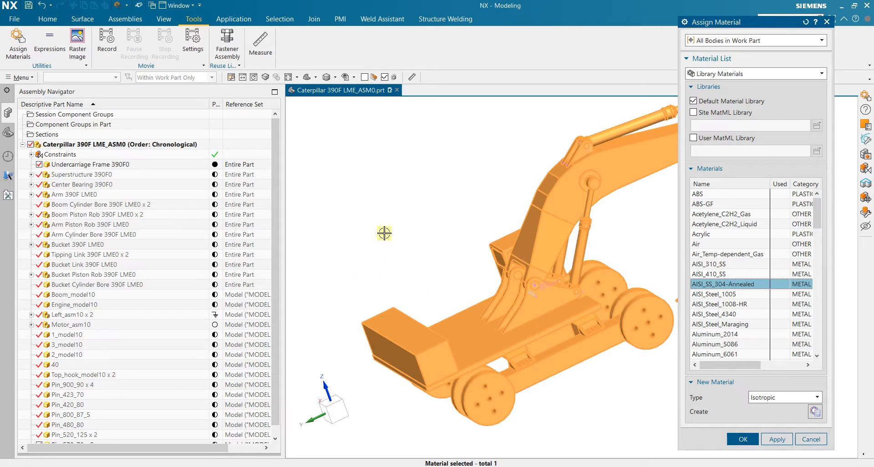
scroll(183, 302, "down", 1)
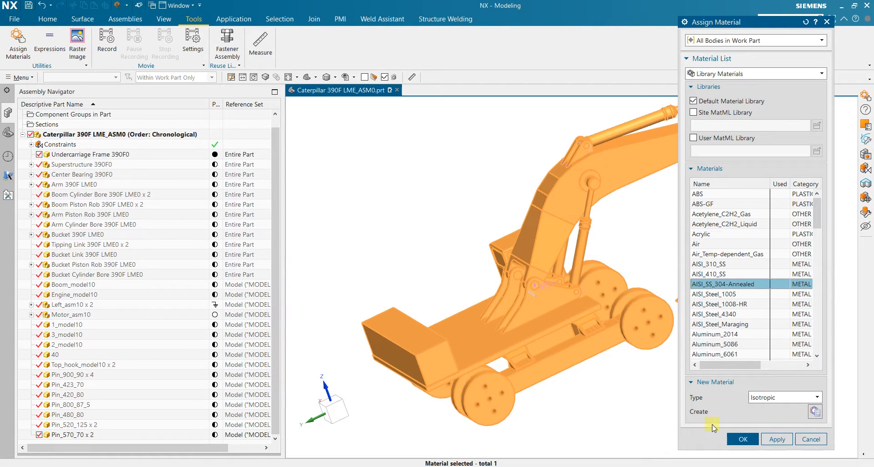
left_click(742, 439)
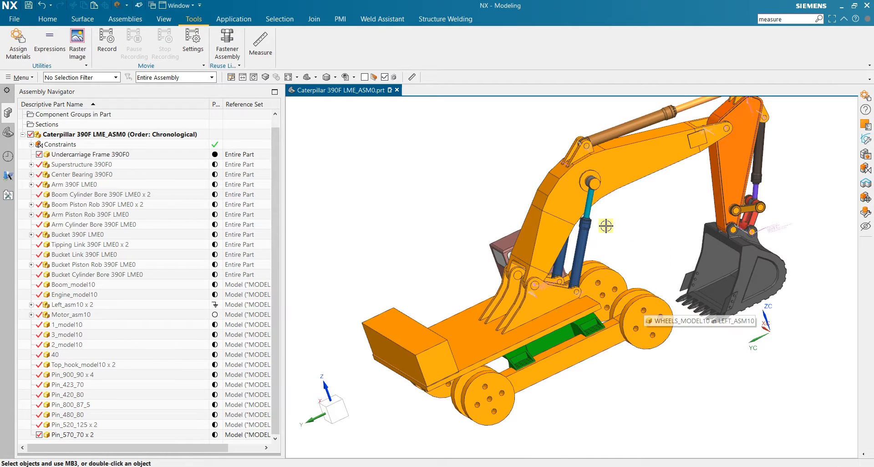
- Examine the complete excavator assembly from the cab side and in place on the GROUND component
middle_click_drag(606, 226, 639, 282)
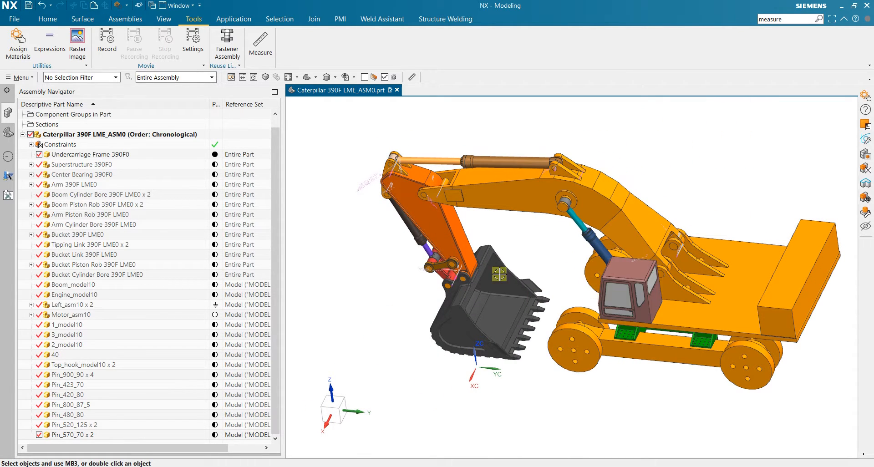
middle_click_drag(393, 234, 394, 215)
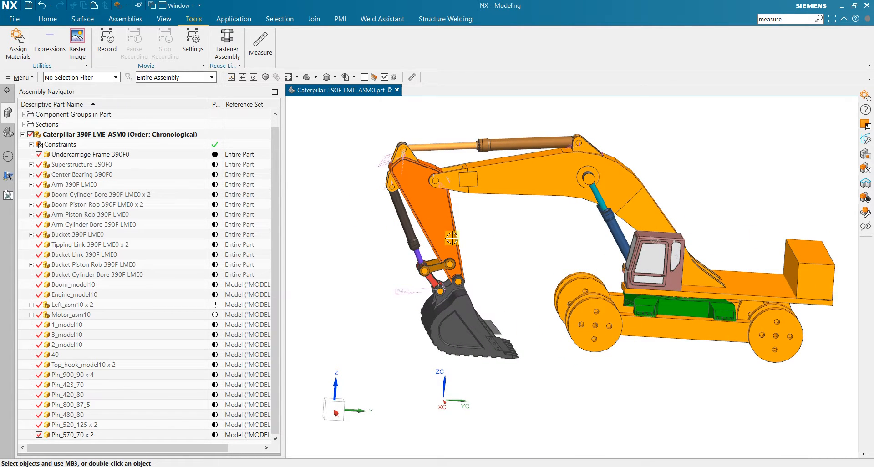
left_click(591, 182)
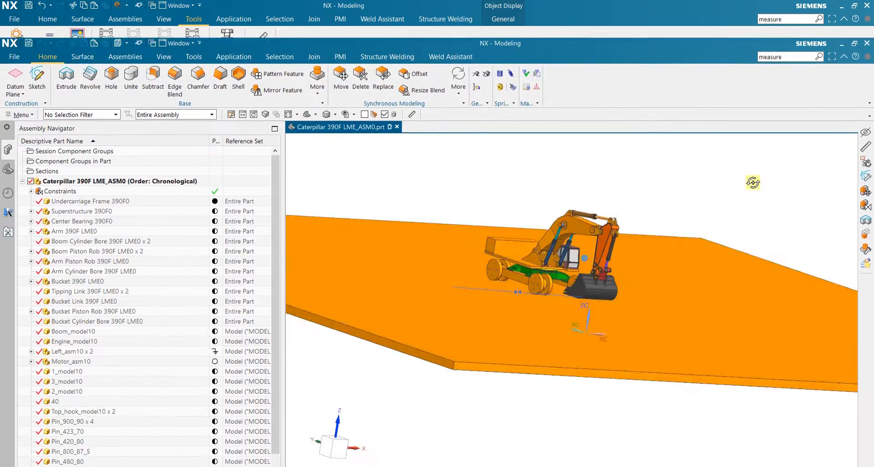
middle_click_drag(747, 179, 687, 164)
scroll(684, 195, "down", 3)
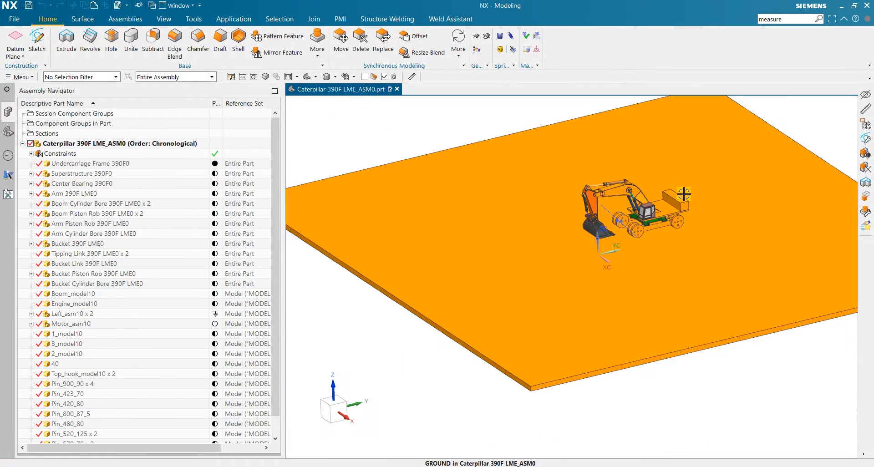
- Examine the excavator assembly on its ground plate and its component list, focusing on the arm
scroll(752, 186, "up", 3)
scroll(483, 242, "up", 3)
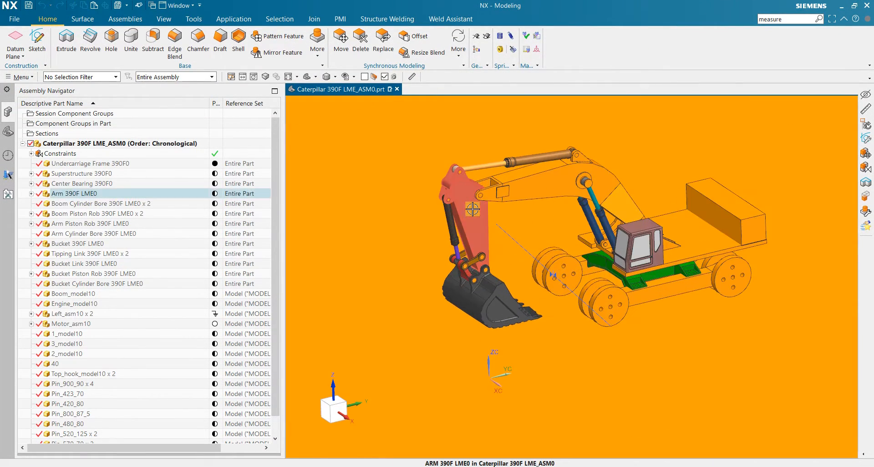
scroll(396, 223, "down", 4)
scroll(103, 220, "down", 1)
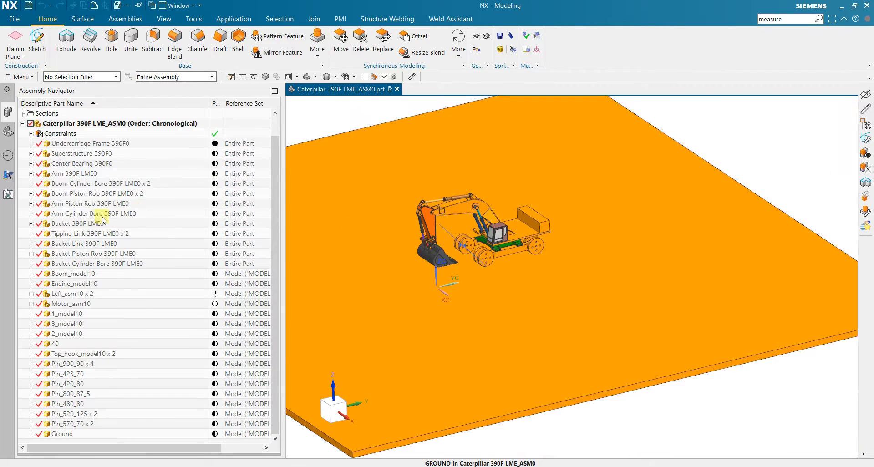
scroll(334, 178, "down", 2)
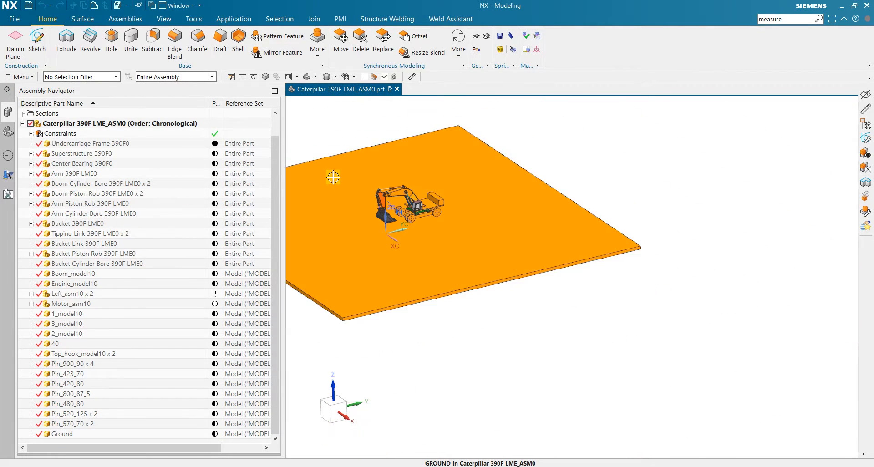
scroll(332, 133, "up", 4)
scroll(510, 360, "up", 2)
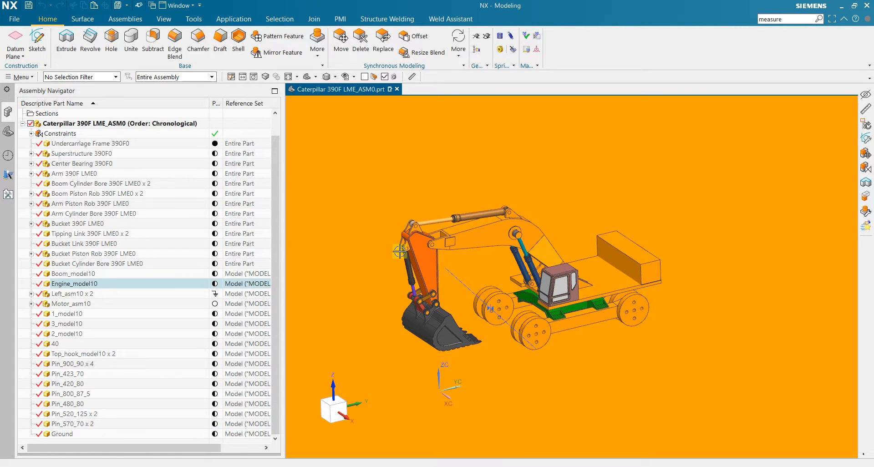
scroll(425, 266, "up", 1)
scroll(425, 266, "up", 1)
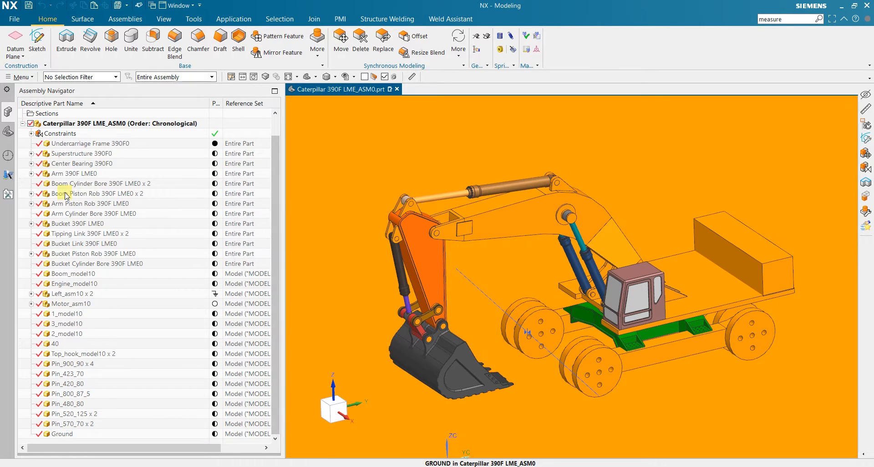
scroll(357, 237, "up", 1)
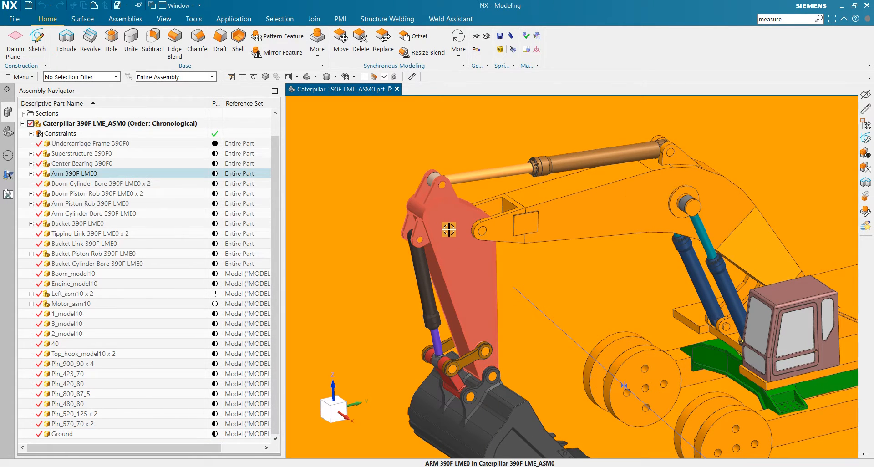
- Move the Arm_hook1_model10 and Arm_hook2_model10 components out of Arm 390F LME0 into the top-level assembly Caterpillar 390F LME_ASM0
left_click(31, 174)
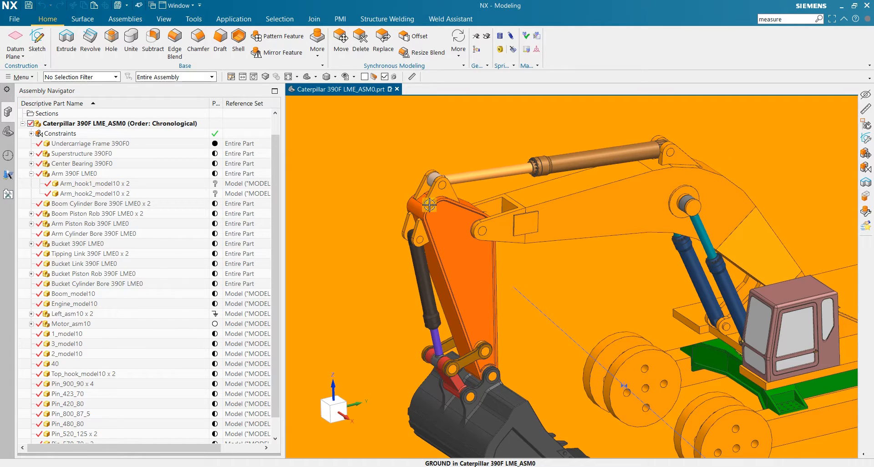
scroll(431, 199, "up", 2)
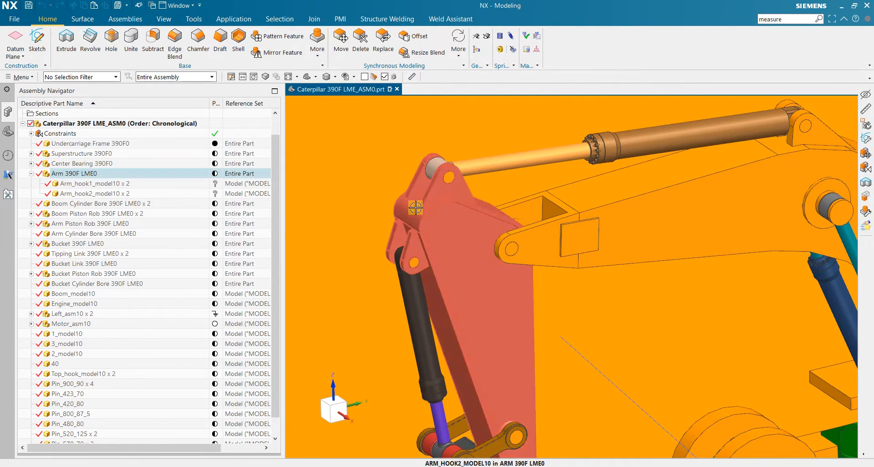
scroll(424, 206, "down", 5)
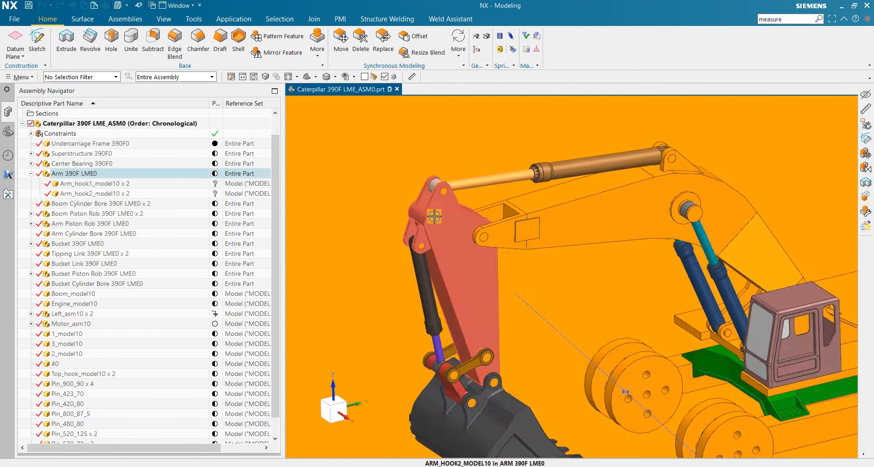
scroll(423, 200, "up", 4)
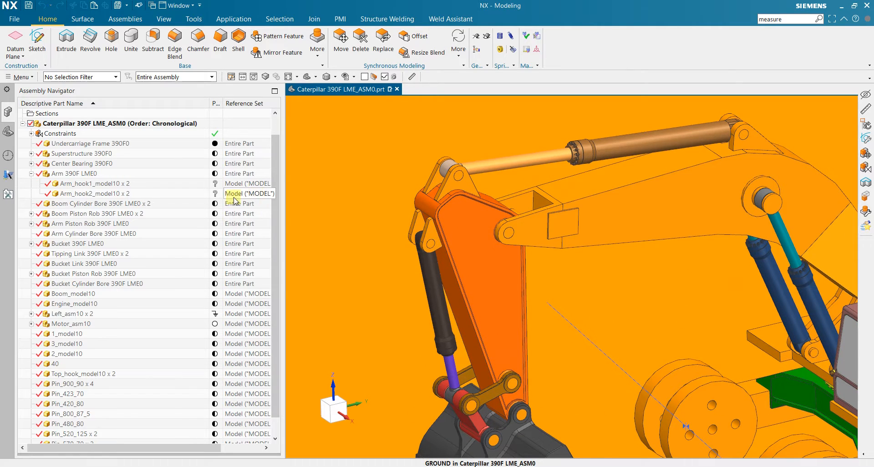
left_click(126, 185)
left_click(127, 193, "shift")
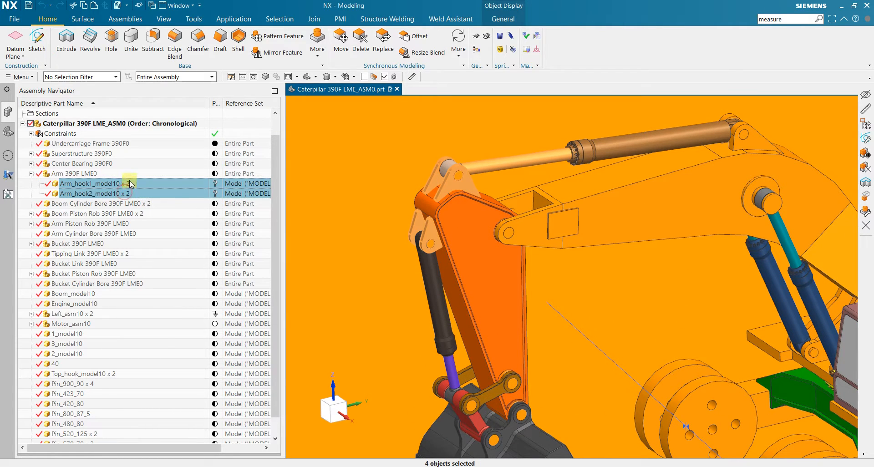
left_click_drag(127, 194, 132, 144)
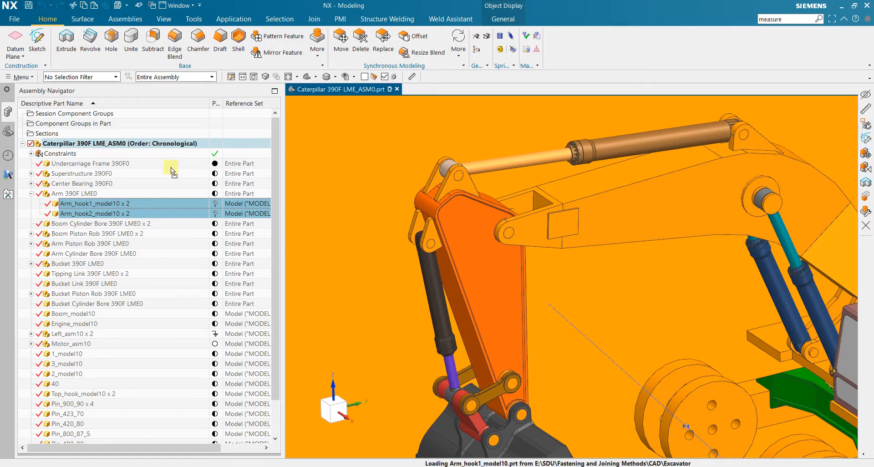
left_click(358, 270)
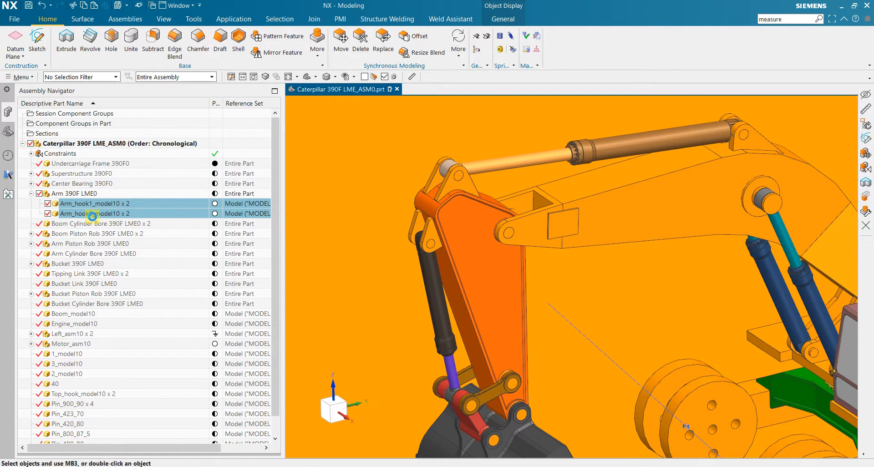
left_click(81, 195)
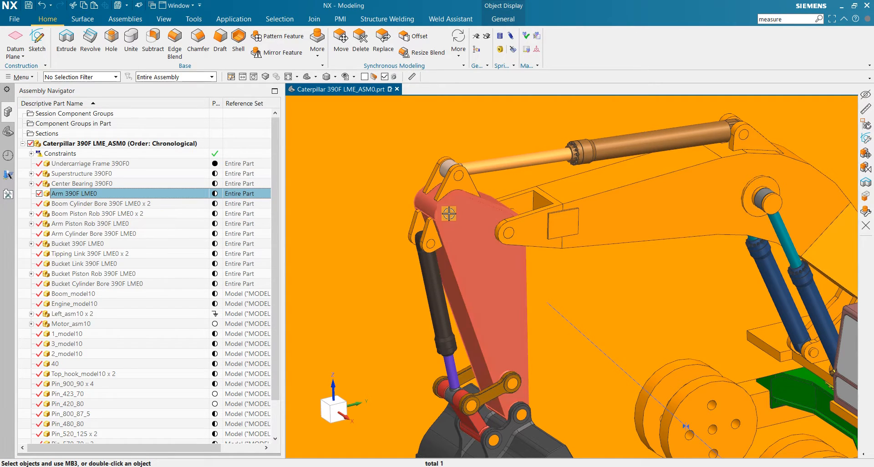
key("Escape")
- Bond Arm 390F LME0 and its four hook components together with a single Bond assembly constraint
scroll(393, 170, "down", 4)
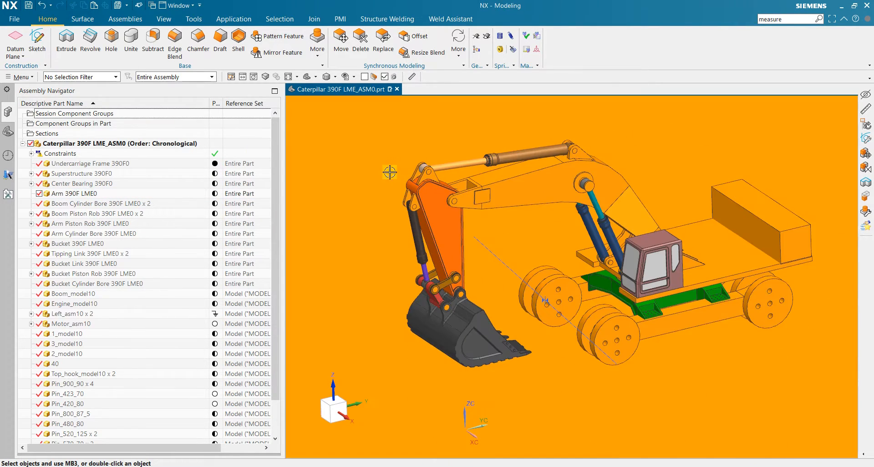
scroll(371, 176, "up", 2)
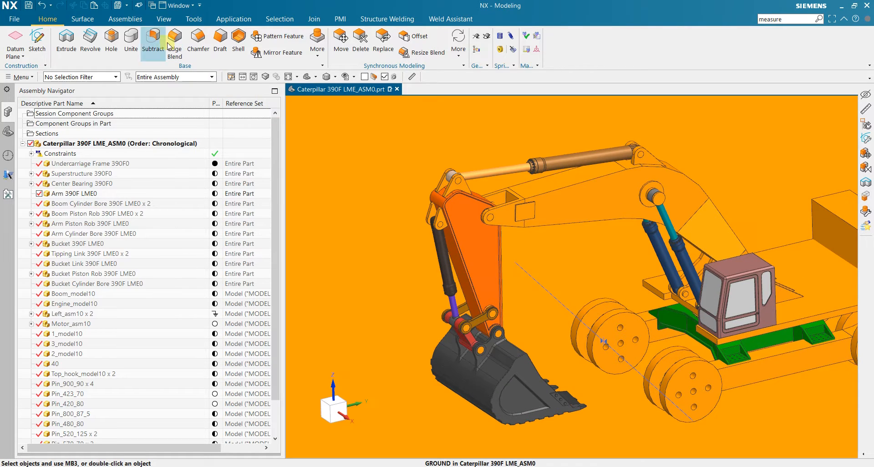
left_click(135, 22)
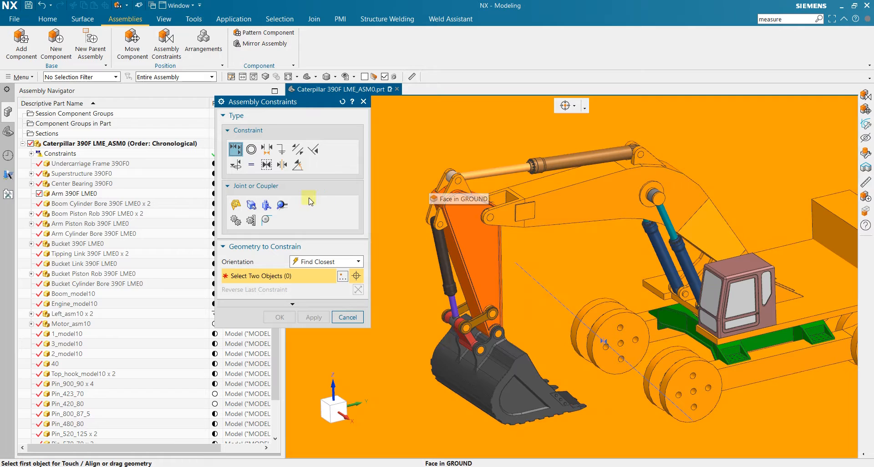
left_click(269, 166)
scroll(451, 234, "up", 3)
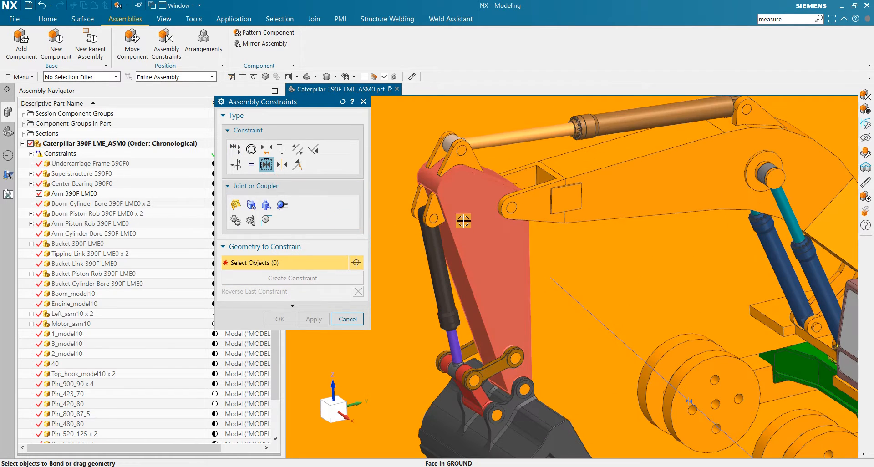
left_click(469, 201)
left_click(469, 162)
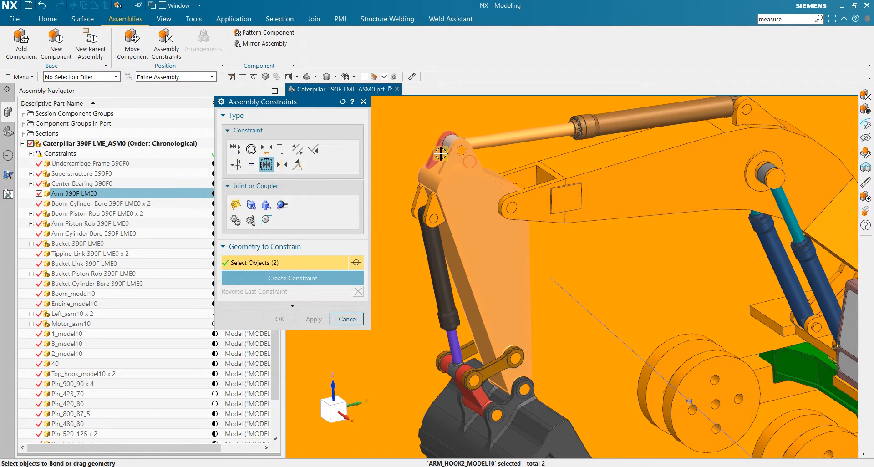
left_click(432, 200)
left_click(432, 201)
left_click(422, 195)
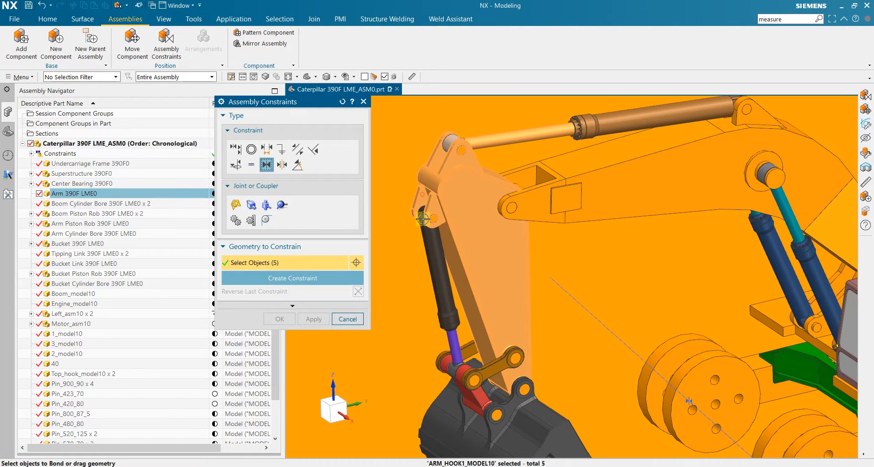
left_click(298, 282)
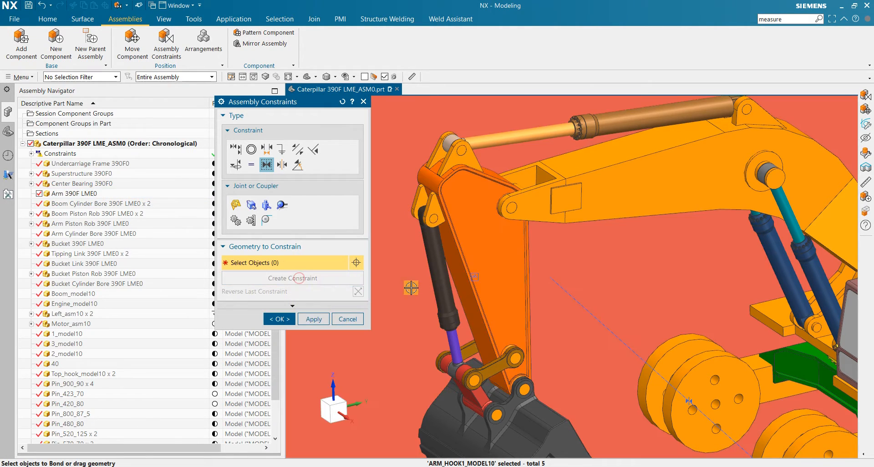
middle_click(449, 252)
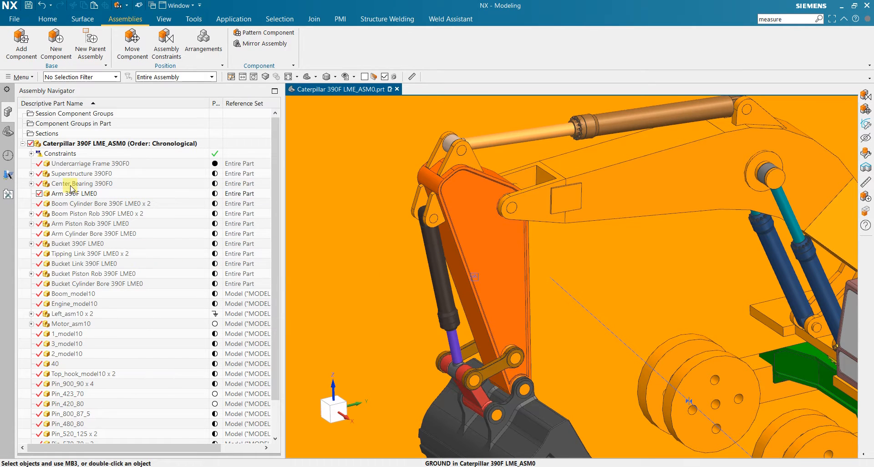
- Expand the Bucket 390F LME0 subassembly and examine where its Bucket Bolt 390F0 components sit on the bucket
left_click(69, 245)
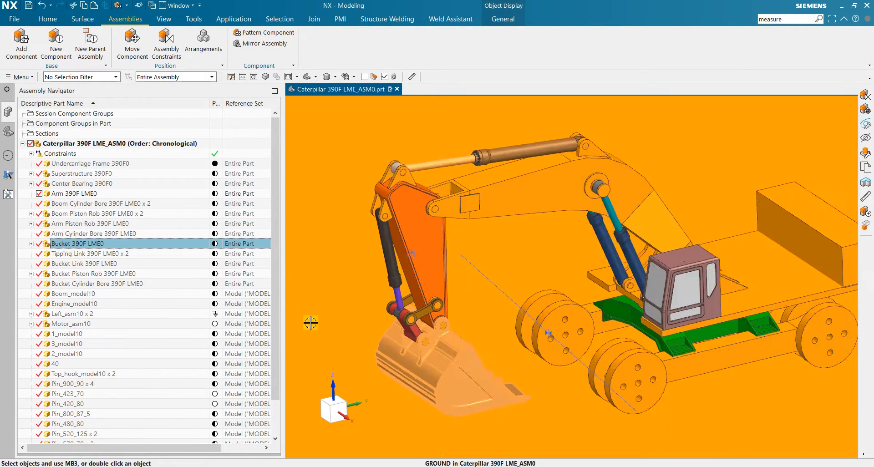
left_click(32, 243)
left_click(84, 254)
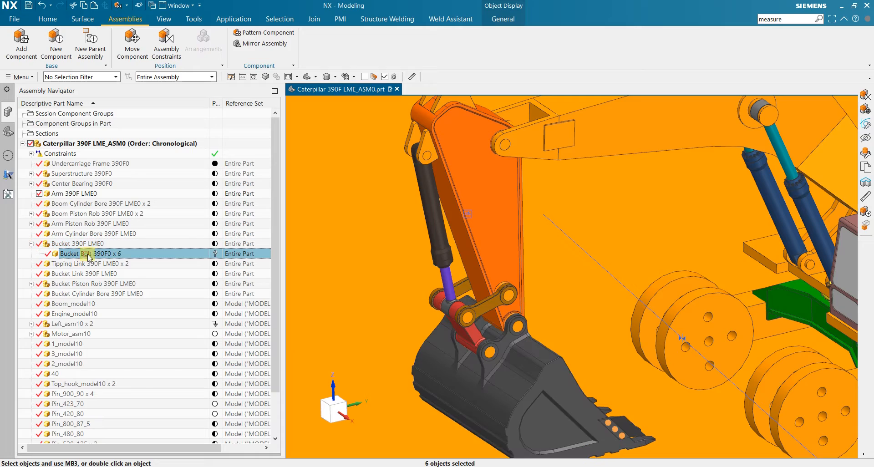
scroll(409, 318, "down", 3)
scroll(496, 367, "up", 2)
scroll(496, 367, "up", 2)
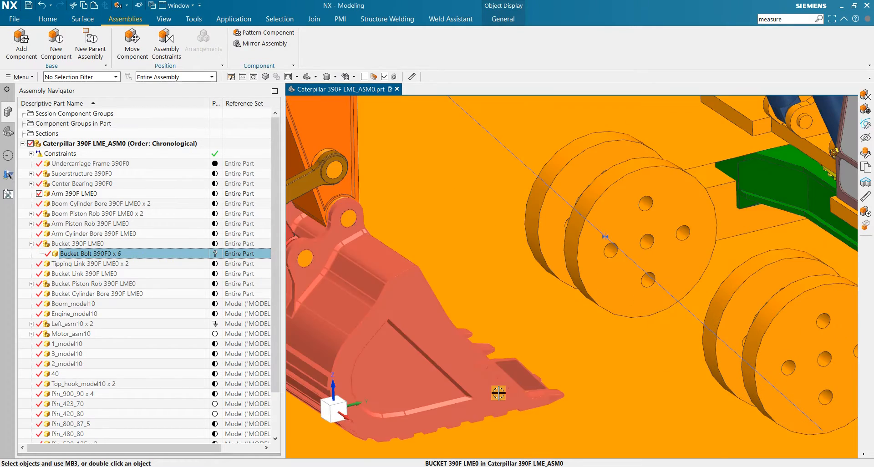
middle_click_drag(495, 390, 476, 371)
scroll(475, 371, "down", 3)
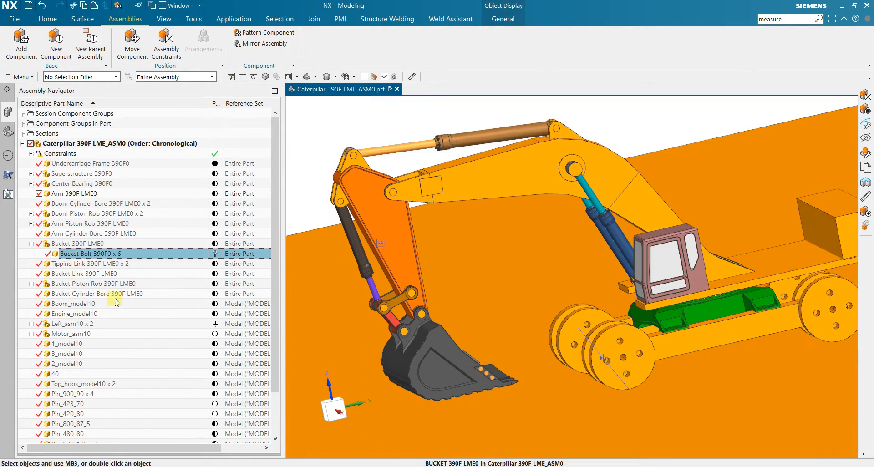
- Expand the Bucket Piston Rob 390F LME0 subassembly and examine its Bucket Rob Clevis 390F0 component near the tipping links
left_click(77, 283)
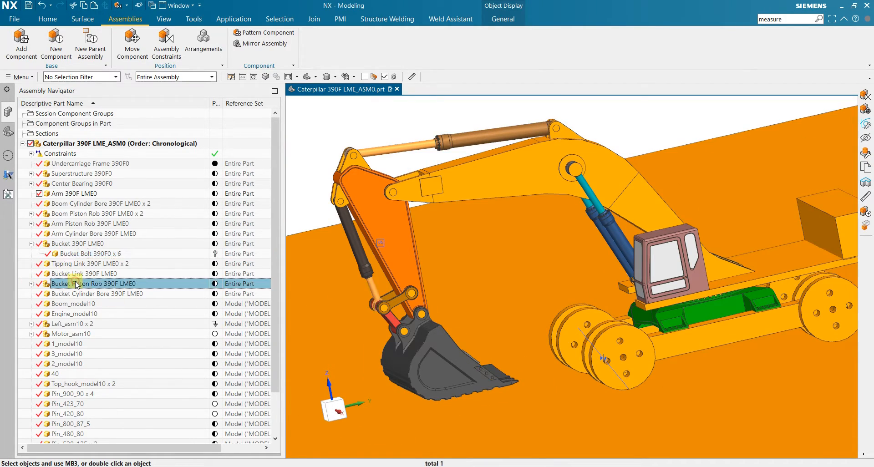
left_click(31, 284)
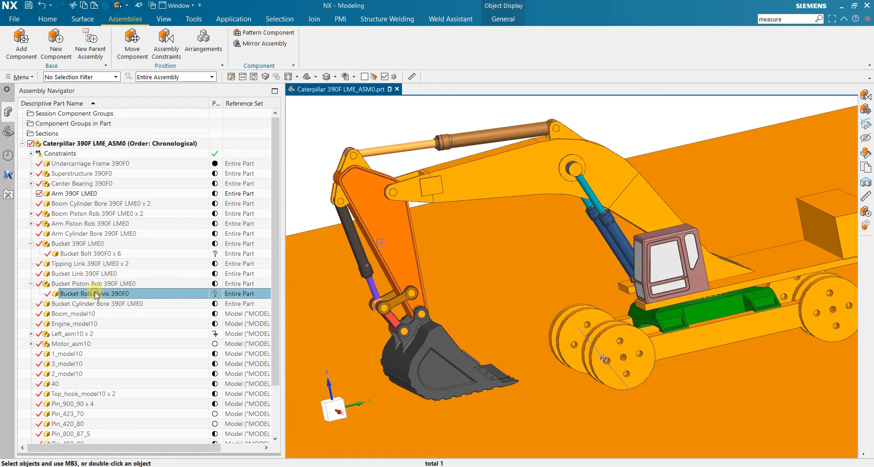
scroll(404, 302, "up", 5)
scroll(404, 302, "up", 2)
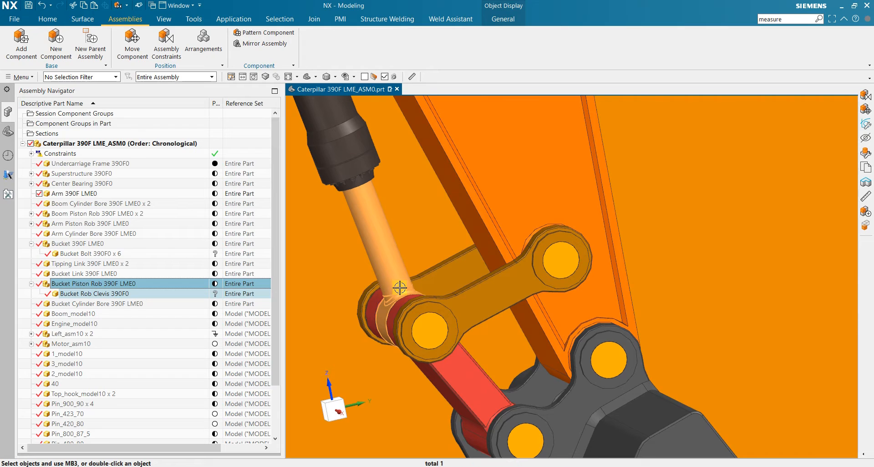
scroll(385, 292, "up", 5)
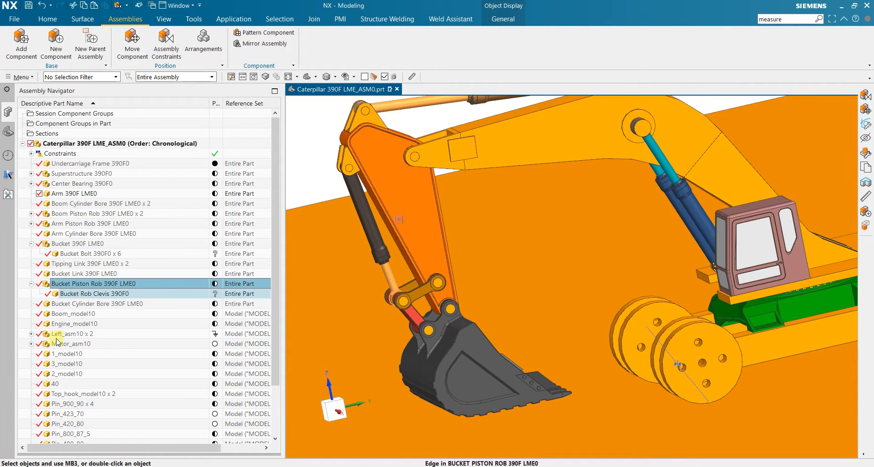
- Move the Wheels_model10 and Wheel_frame_model10 components out of Left_asm10 into the top-level assembly Caterpillar 390F LME_ASM0
left_click(61, 337)
scroll(348, 319, "up", 2)
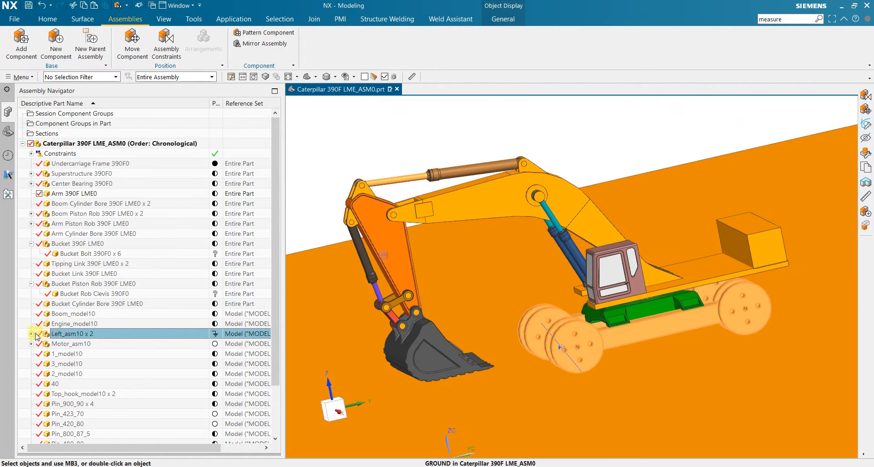
left_click(31, 333)
left_click(105, 344)
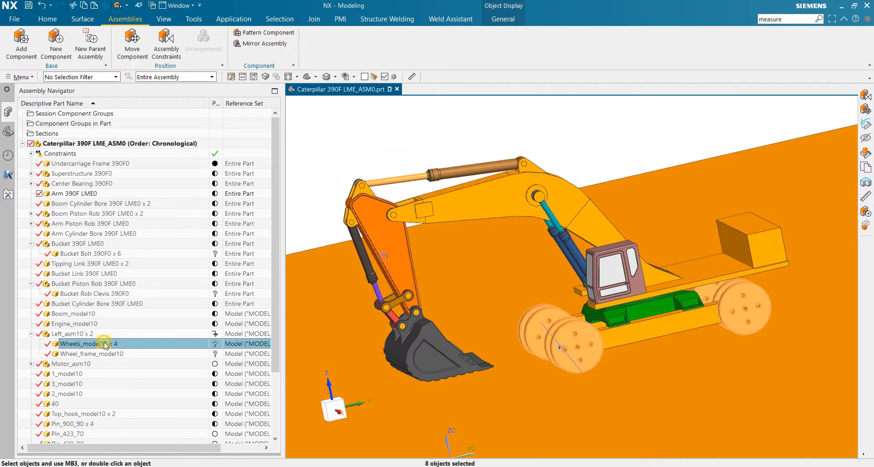
middle_click_drag(365, 170, 346, 188)
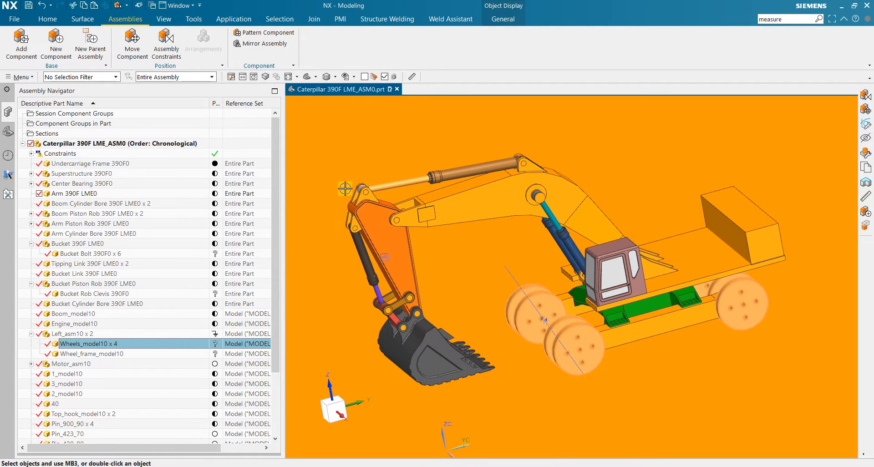
left_click(108, 355)
left_click(109, 344)
left_click(101, 355, "ctrl")
left_click_drag(104, 348, 119, 144)
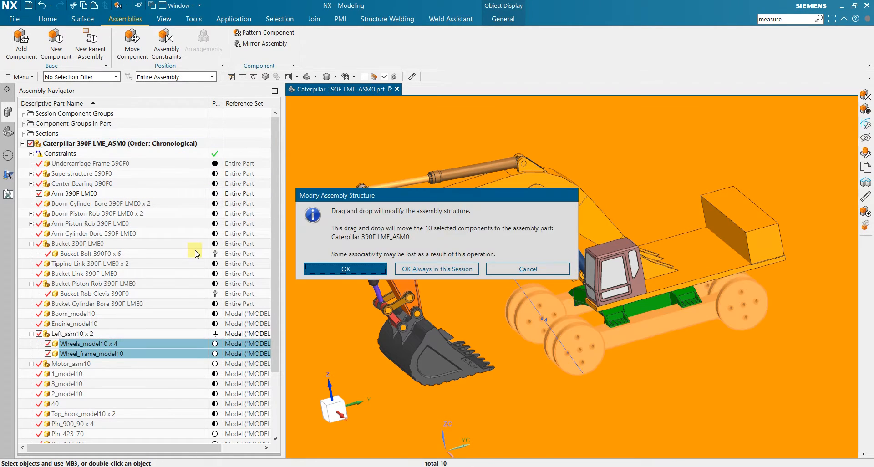
left_click(347, 267)
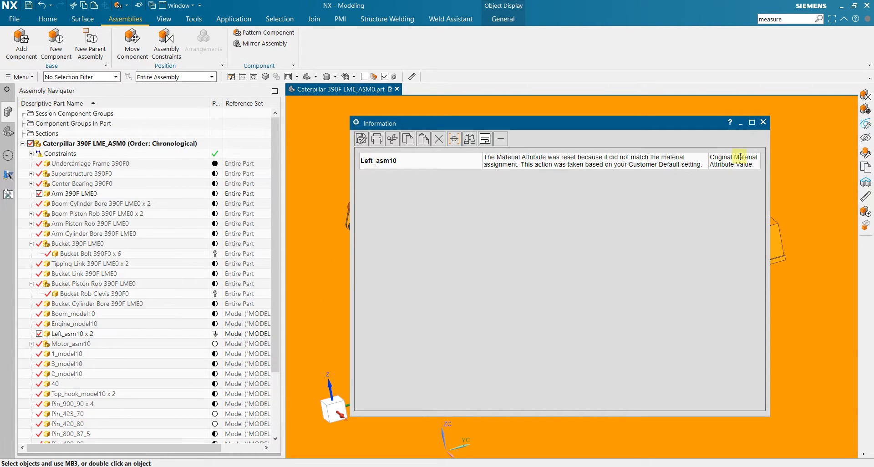
- Delete the two emptied Left_asm10 components from the assembly together with the assembly constraints that positioned them
left_click(763, 122)
left_click(104, 335)
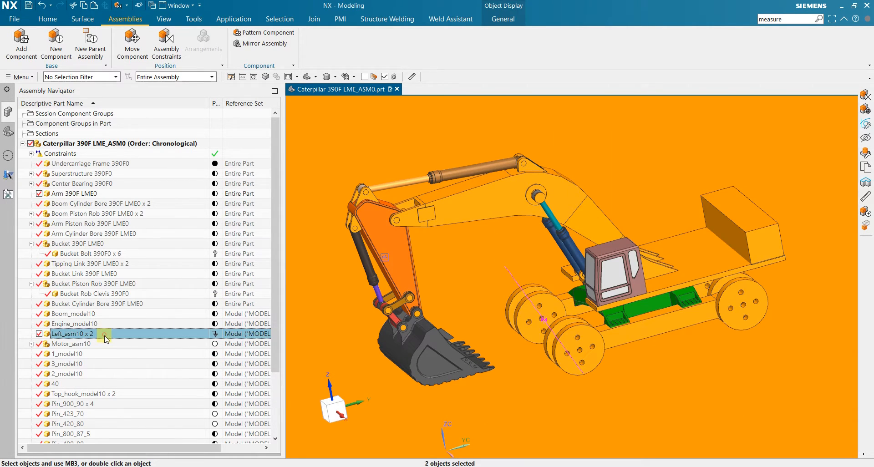
middle_click_drag(468, 243, 433, 247)
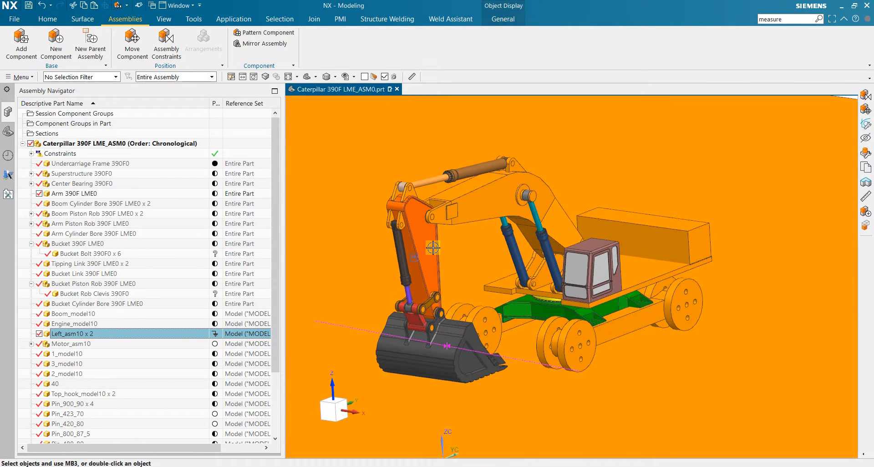
right_click(50, 337)
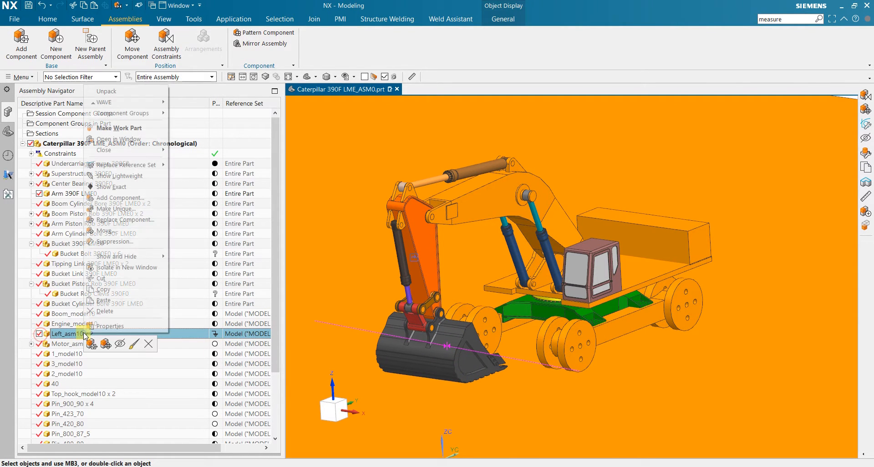
left_click(107, 308)
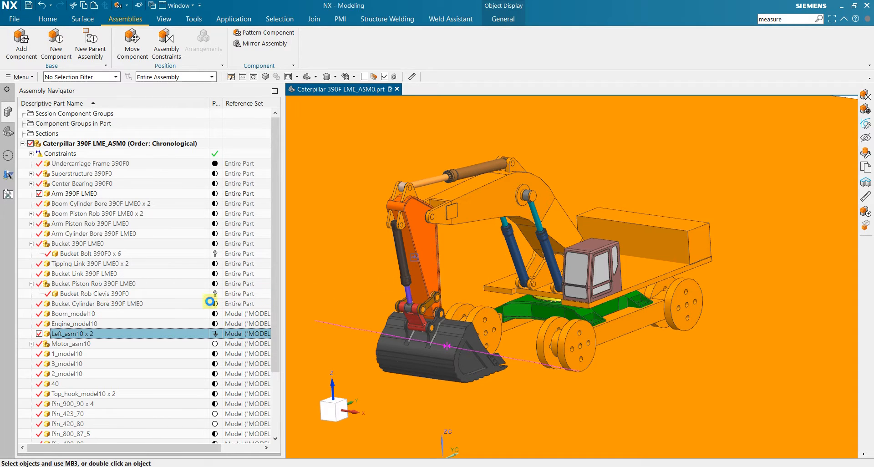
key("Delete")
left_click(324, 266)
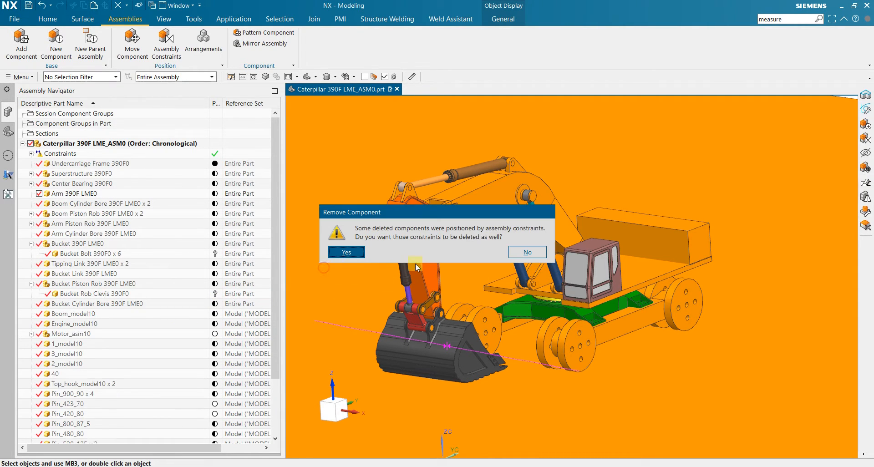
left_click(350, 252)
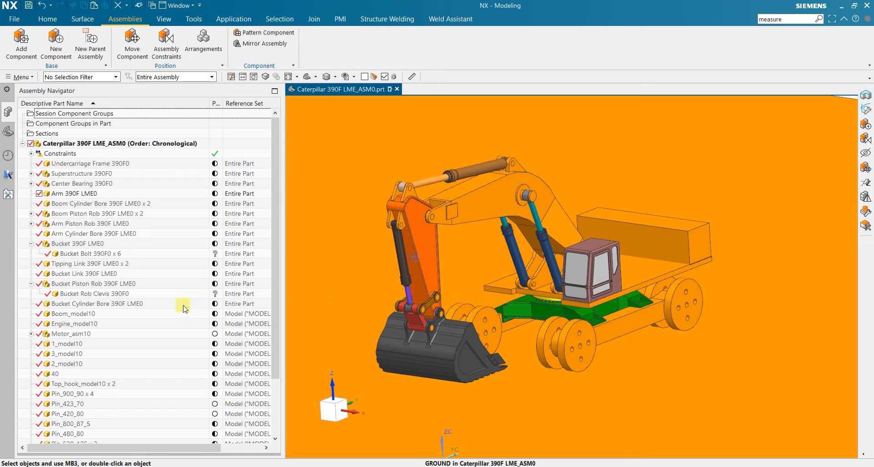
- Expand the Motor_asm10 subassembly and examine where its Shaft_model10 and Gear_model10 components sit between the superstructure and undercarriage
scroll(114, 325, "down", 3)
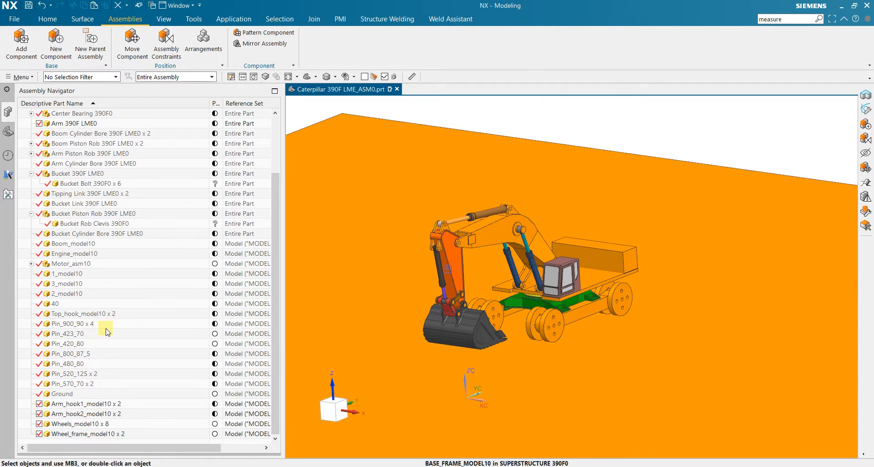
scroll(108, 332, "up", 1)
left_click(69, 297)
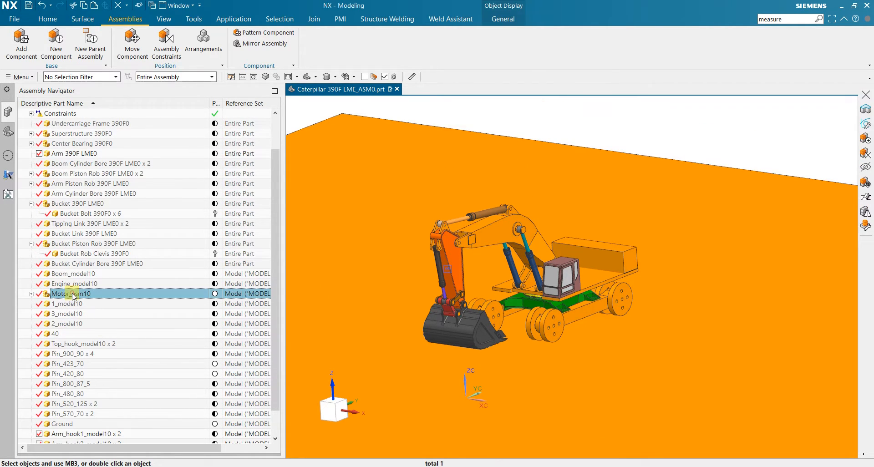
scroll(486, 267, "up", 5)
middle_click_drag(485, 266, 683, 296)
left_click(32, 293)
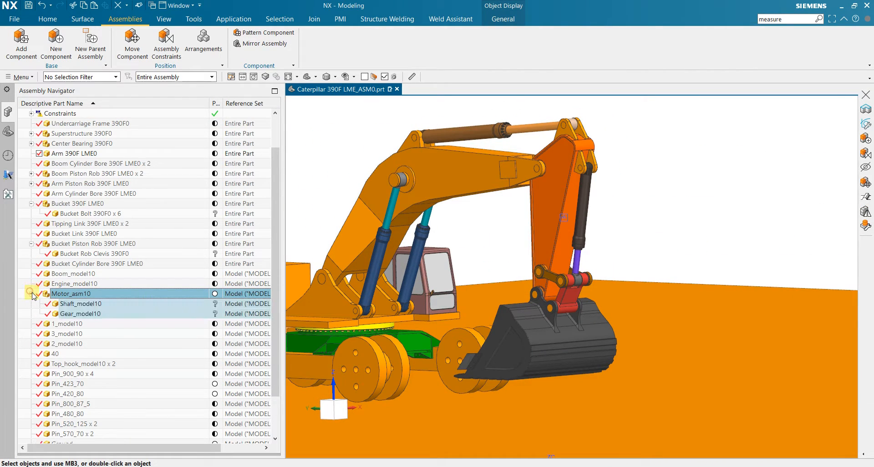
left_click(80, 304)
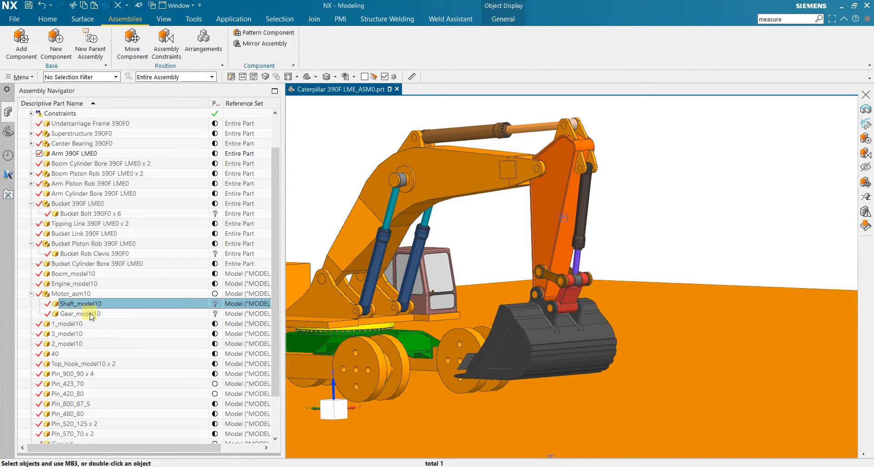
left_click(92, 314)
scroll(362, 333, "down", 3)
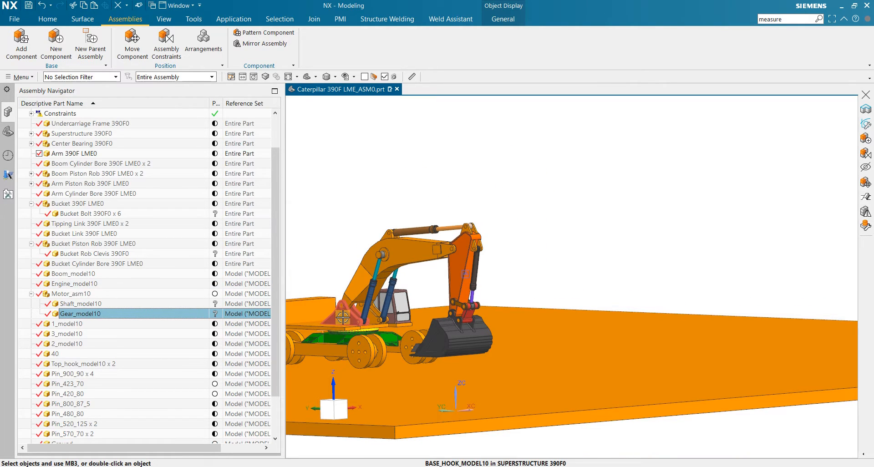
key("ctrl+f")
scroll(547, 278, "up", 12)
mouse_move(595, 265)
middle_mouse_down()
mouse_move(613, 266)
mouse_move(599, 273)
mouse_move(607, 272)
middle_mouse_up()
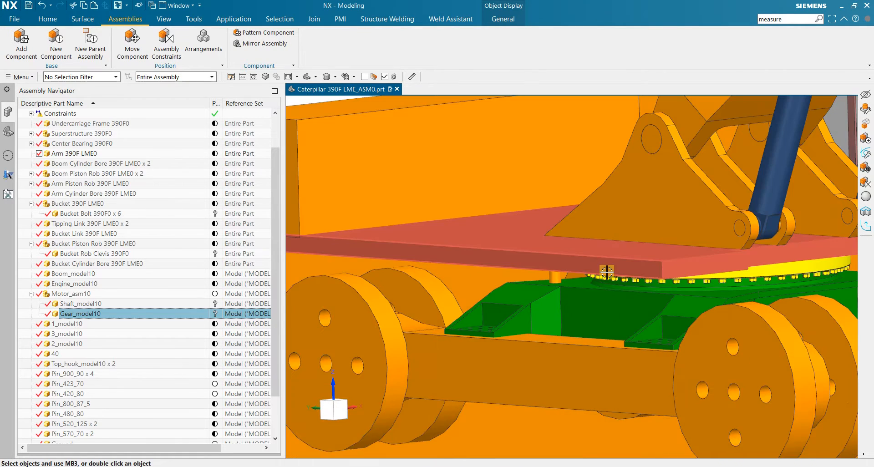
scroll(607, 272, "down", 3)
- Move the Shaft_model10 and Gear_model10 components out of Motor_asm10 into the top-level assembly Caterpillar 390F LME_ASM0
left_click(95, 304, "ctrl")
scroll(124, 314, "up", 2)
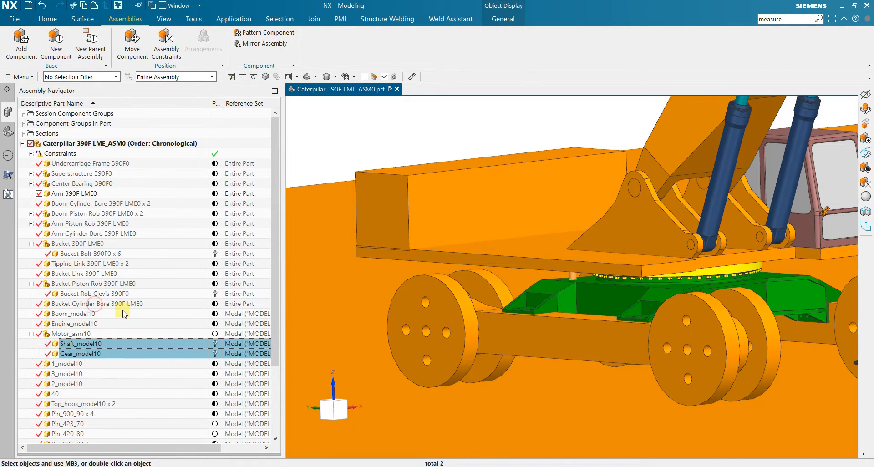
left_click_drag(98, 345, 112, 145)
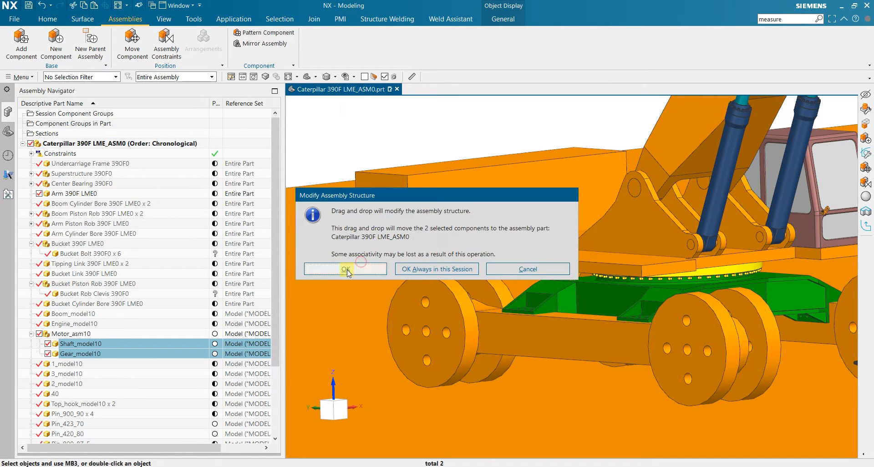
left_click(363, 265)
left_click(763, 122)
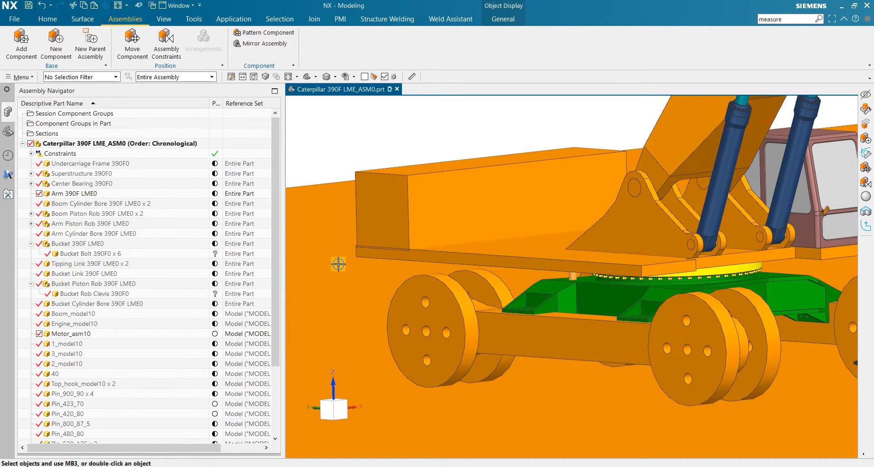
- Delete the emptied Motor_asm10 component from the assembly and save the file
left_click(59, 336)
right_click(69, 338)
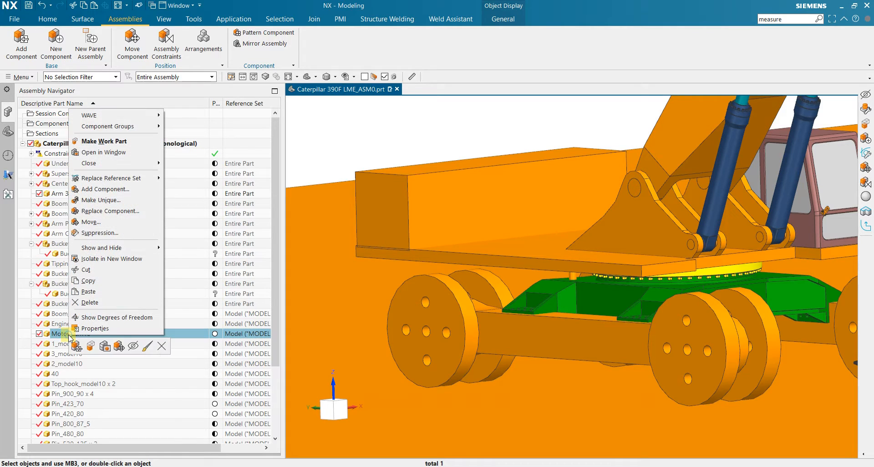
left_click(161, 348)
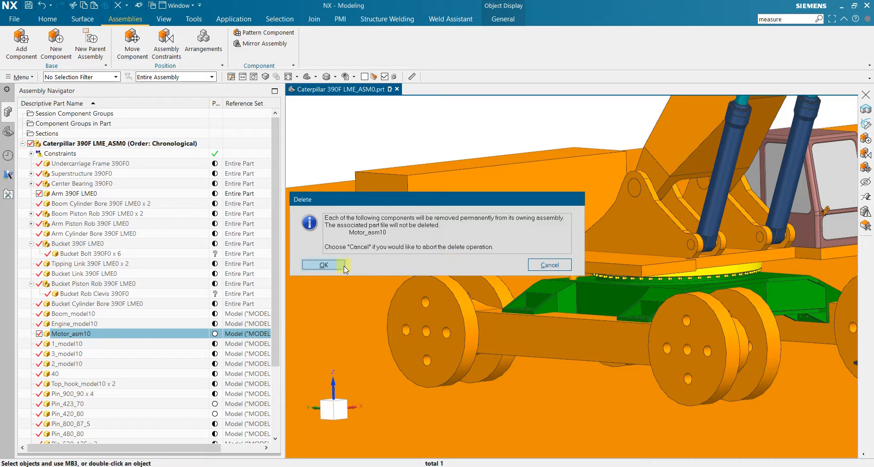
left_click(345, 268)
scroll(420, 289, "down", 5)
middle_click_drag(465, 307, 455, 351)
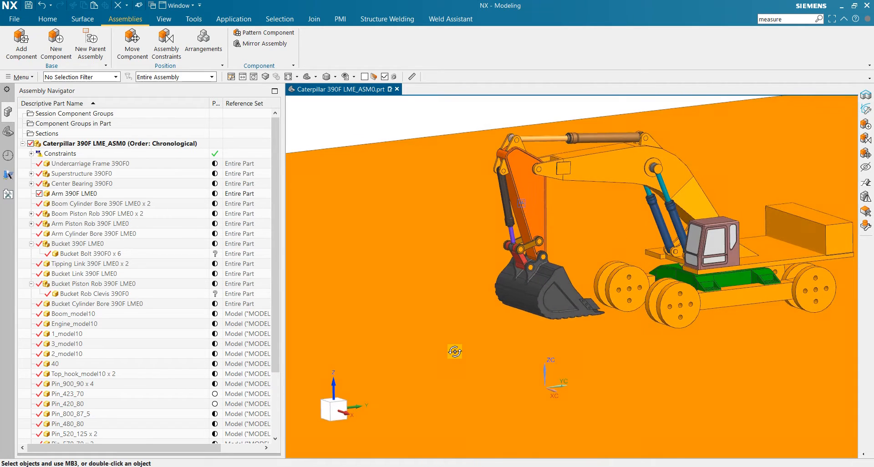
scroll(455, 352, "down", 5)
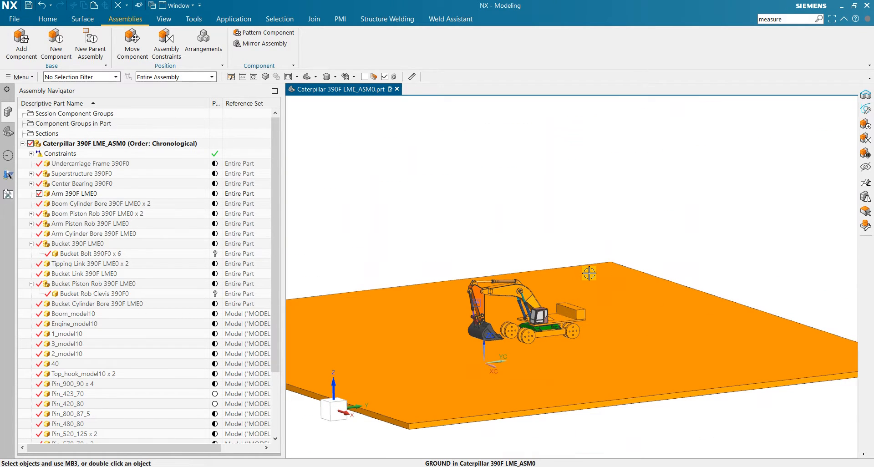
key("ctrl+s")
- Move both Base_hook_model10 components out of the Superstructure 390F0 subassembly into the top-level assembly Caterpillar 390F LME_ASM0
scroll(546, 323, "up", 2)
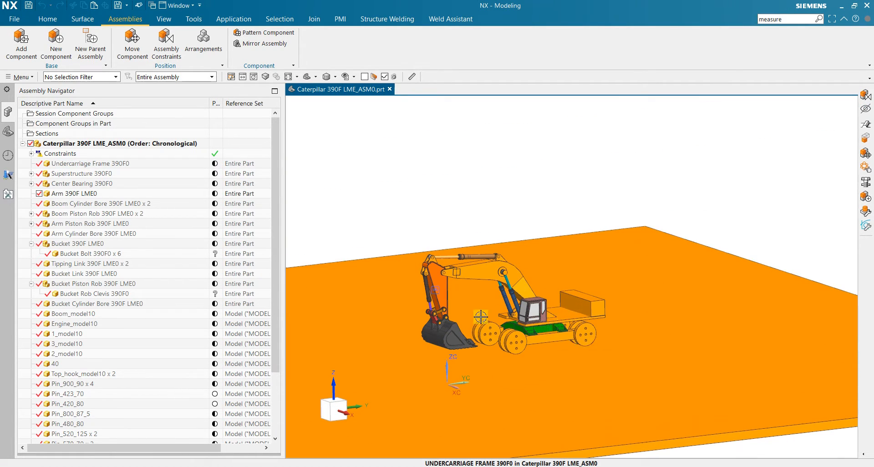
left_click(31, 173)
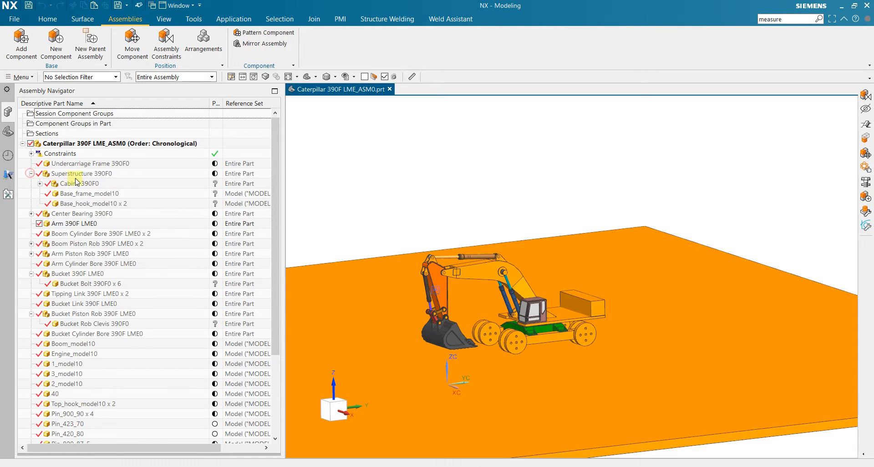
left_click(84, 184)
scroll(468, 297, "up", 3)
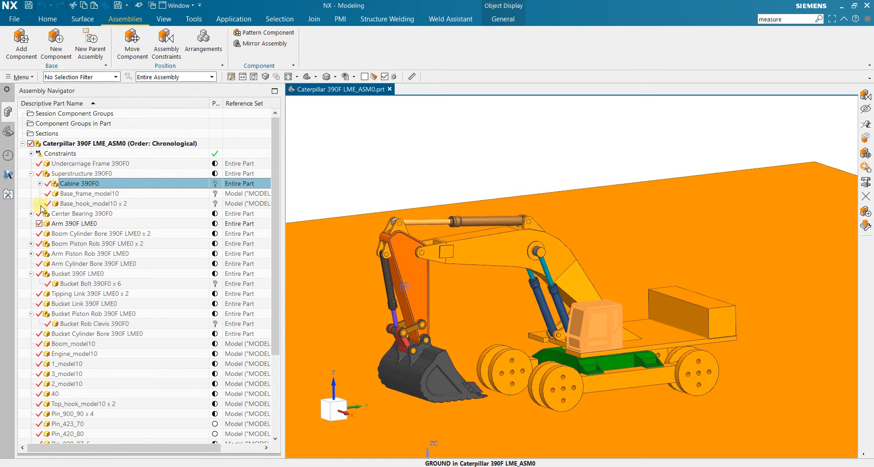
left_click(78, 193)
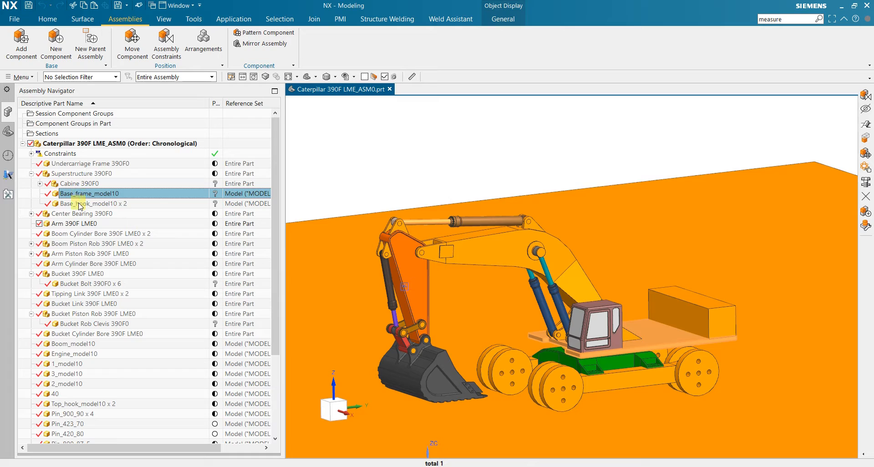
left_click(79, 206)
left_click_drag(106, 207, 109, 144)
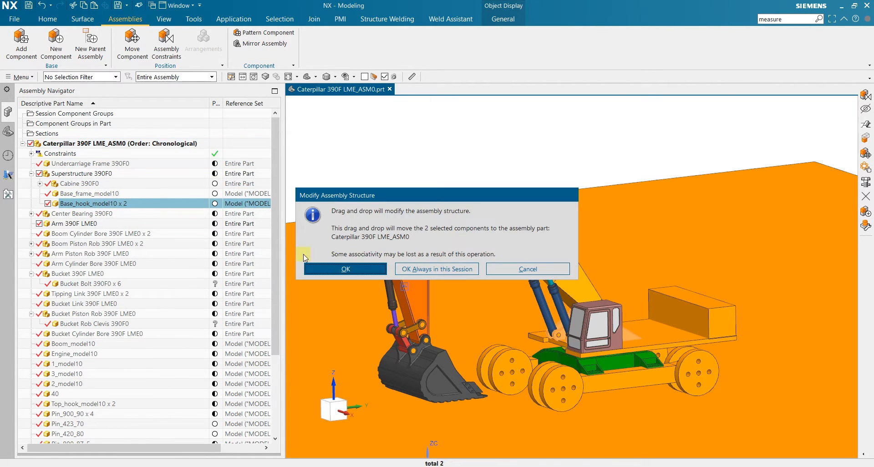
left_click(333, 269)
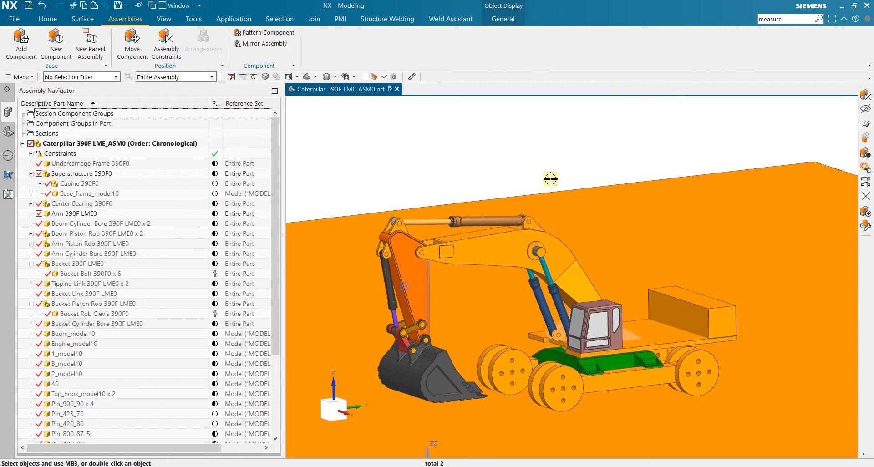
middle_click_drag(551, 178, 328, 187)
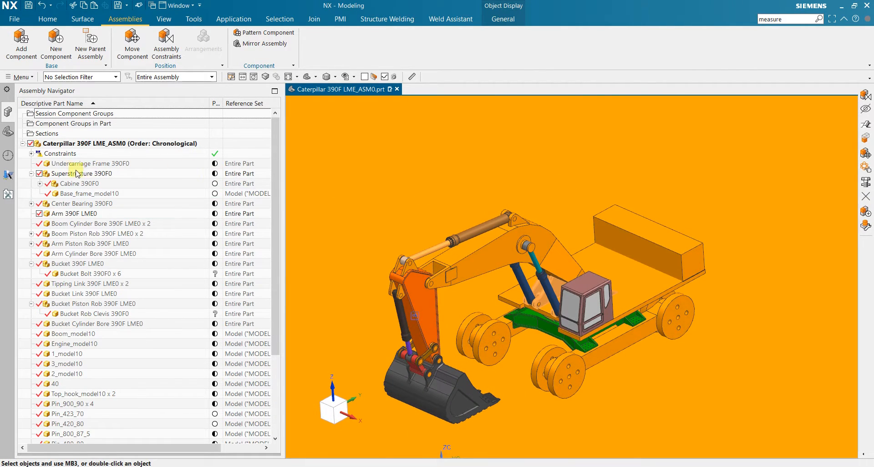
- Expand the Center Bearing 390F0 subassembly and examine its Bearing Bolt 390F0 components beneath the superstructure
left_click(58, 205)
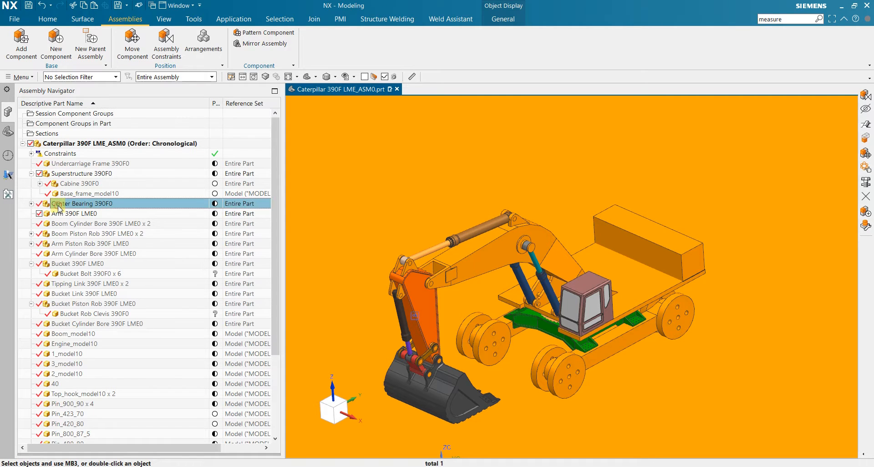
middle_click_drag(529, 295, 615, 265)
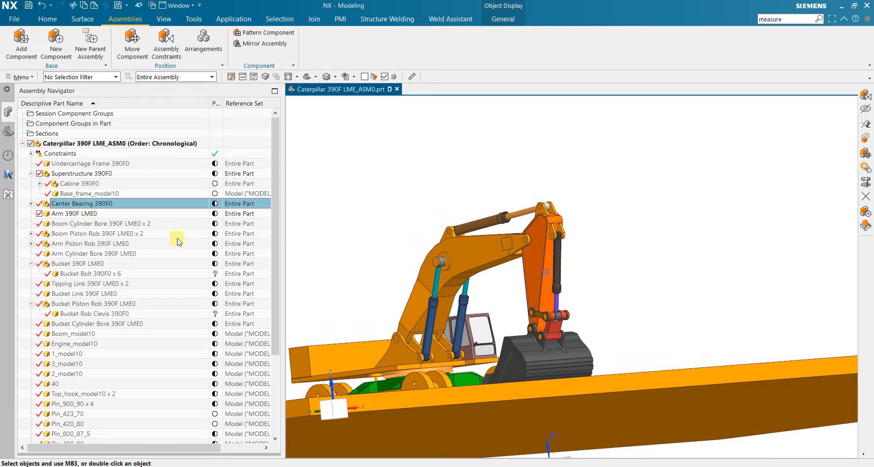
left_click(32, 204)
left_click(87, 214)
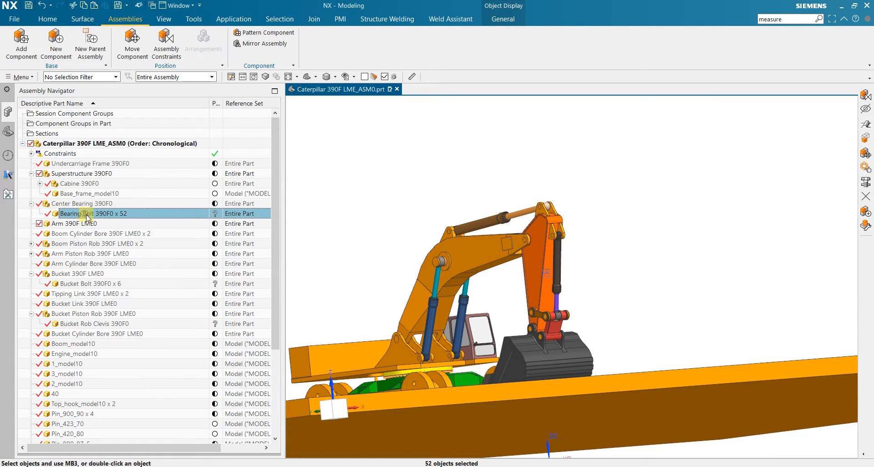
scroll(341, 301, "down", 3)
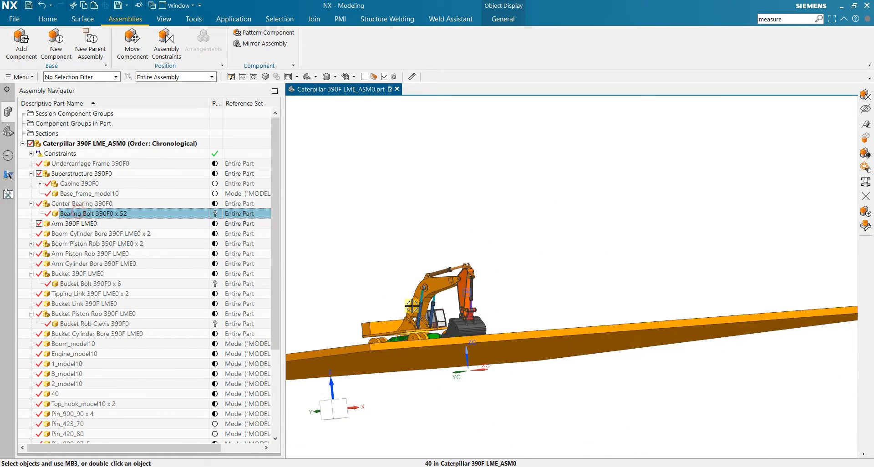
middle_click_drag(341, 299, 377, 325)
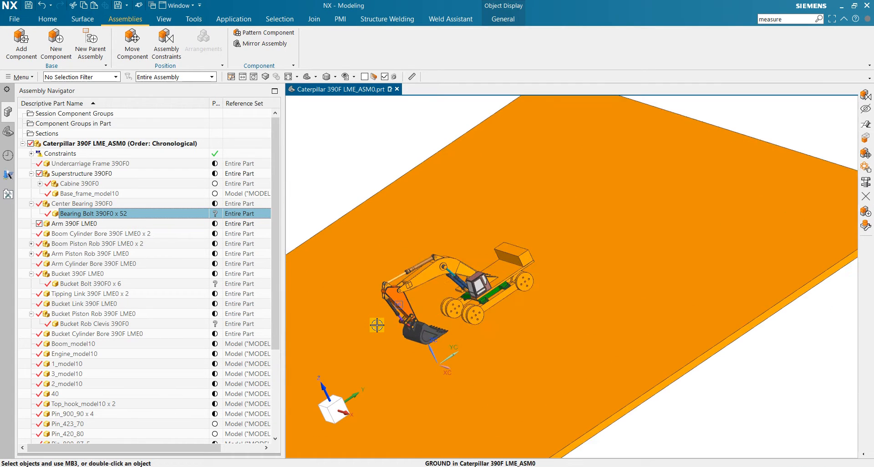
- Save the excavator assembly along with all other modified parts
key("ctrl+s")
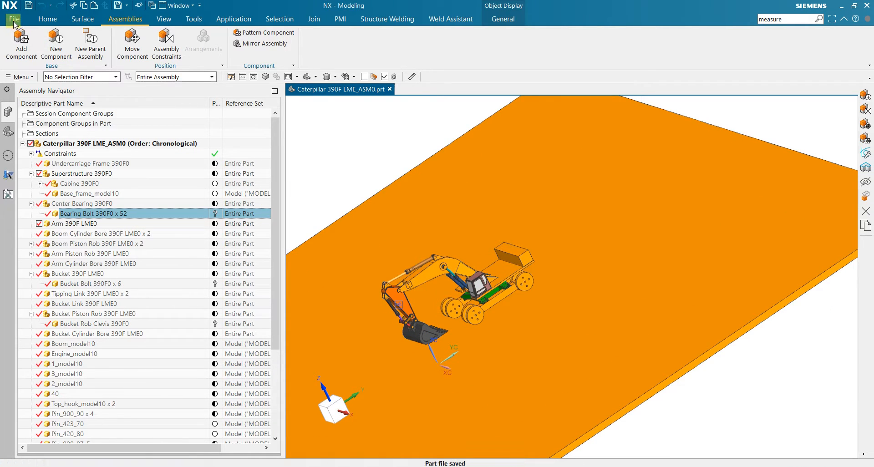
left_click(14, 19)
left_click(37, 72)
left_click(147, 116)
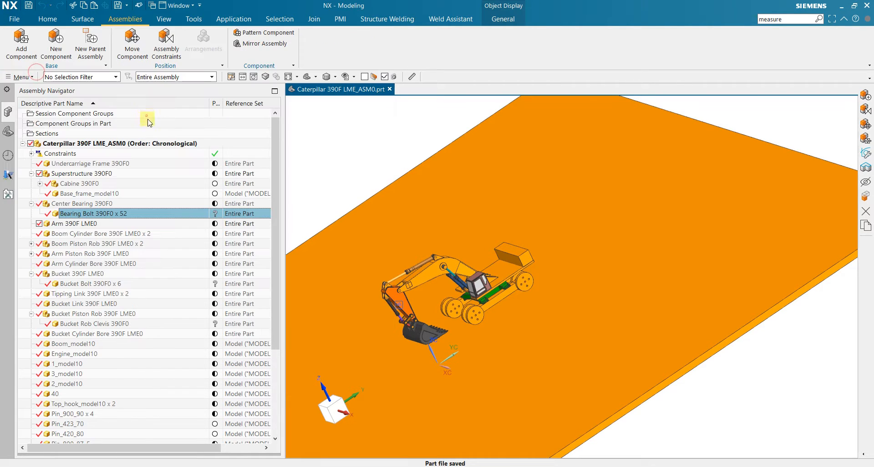
- Create a motion simulation of the excavator assembly in the Motion application using the Simcenter 3D Motion template
left_click(228, 23)
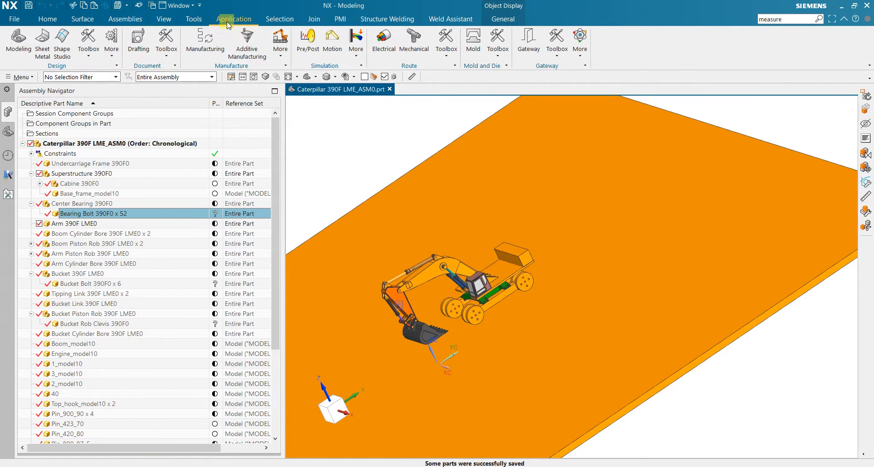
left_click(332, 42)
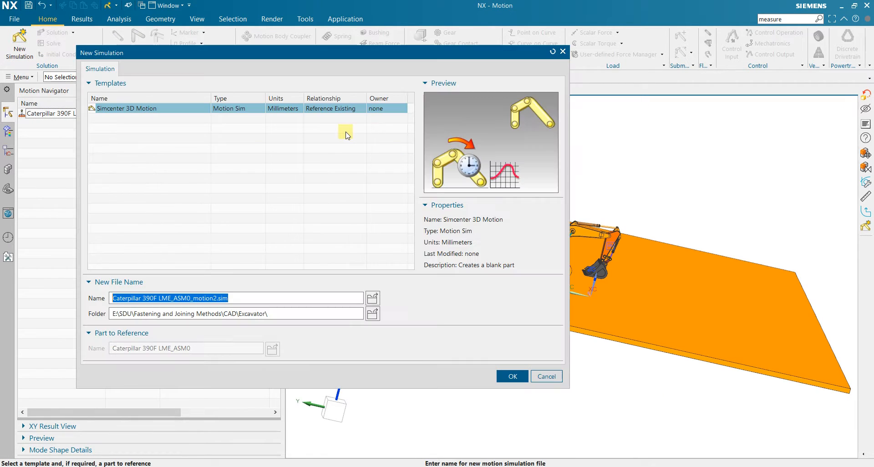
left_click(513, 377)
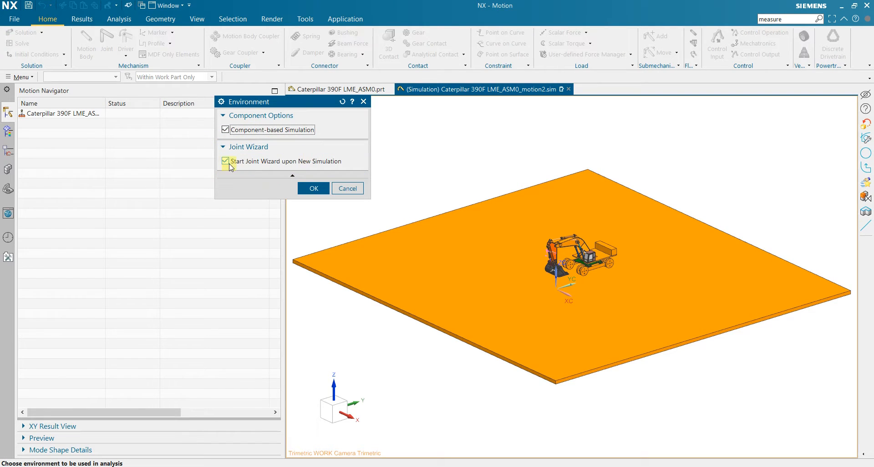
- Set the simulation environment to component-based without starting the Joint Wizard for the new simulation
scroll(582, 264, "up", 5)
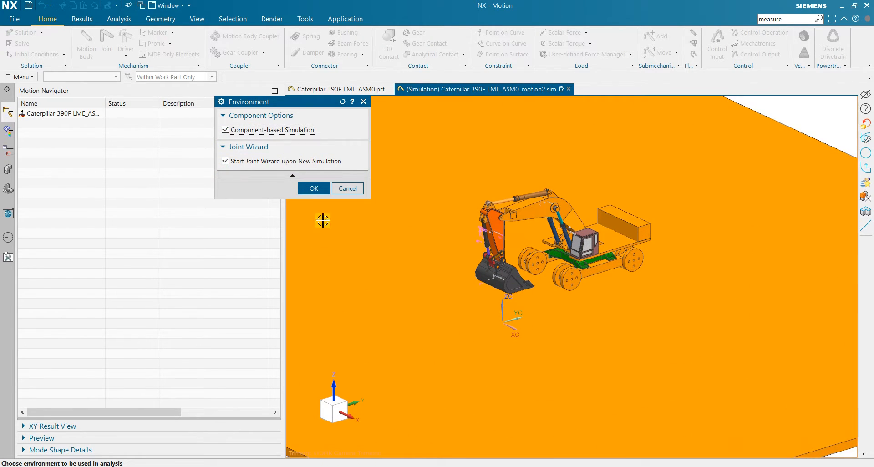
left_click(225, 161)
scroll(567, 258, "down", 3)
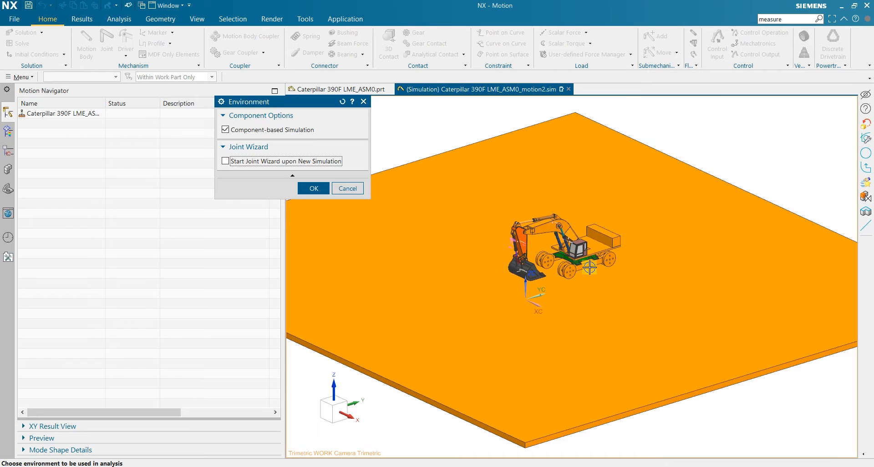
scroll(590, 268, "up", 3)
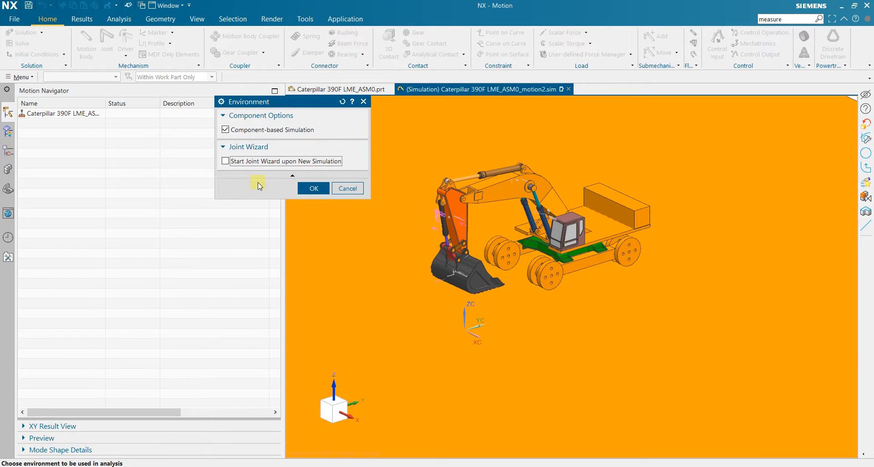
left_click(311, 191)
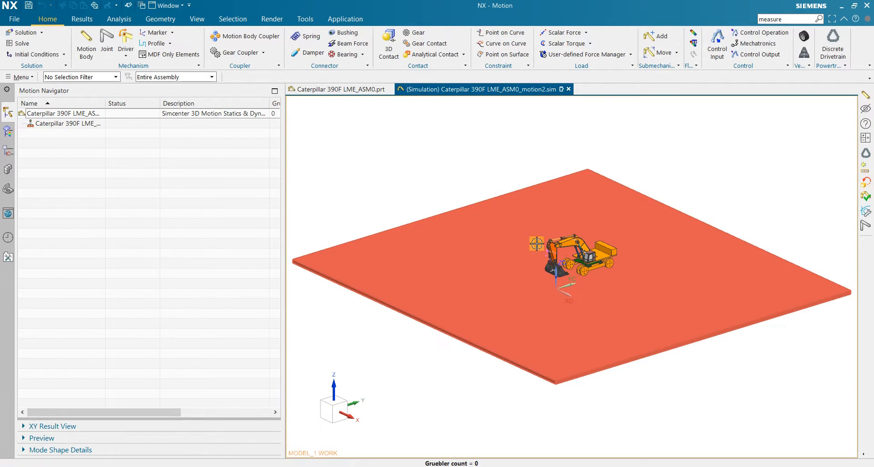
- Switch the motion simulation's solver to RecurDyn
scroll(592, 300, "up", 2)
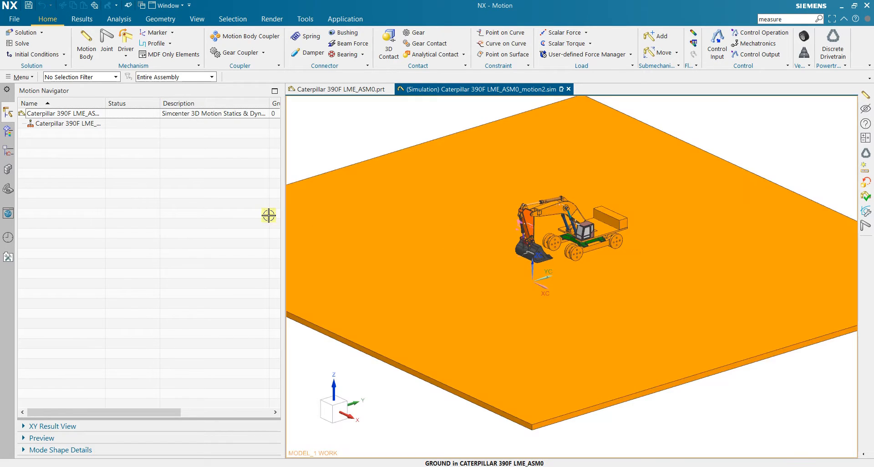
right_click(98, 118)
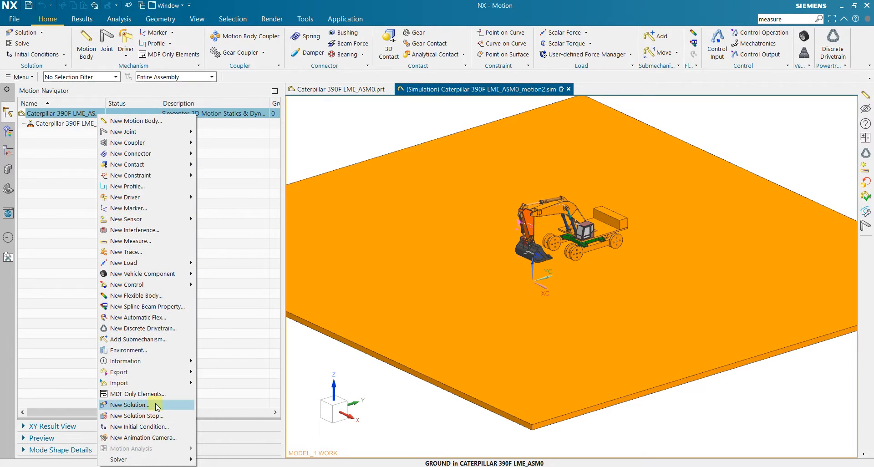
mouse_move(150, 458)
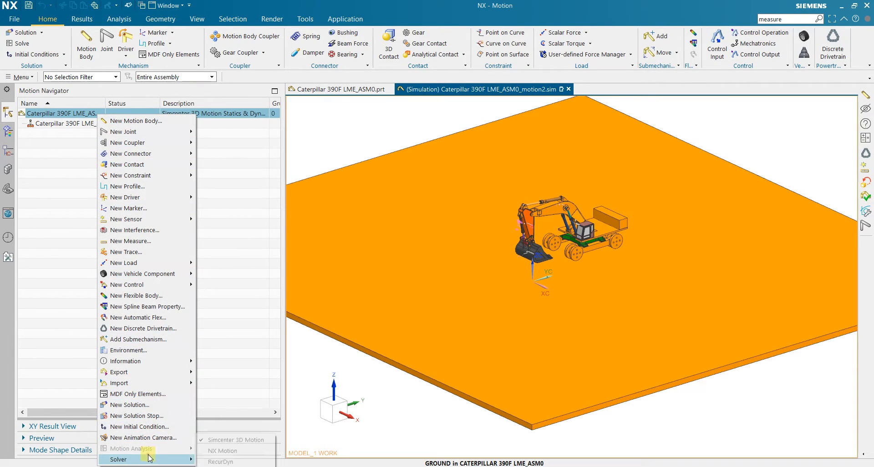
left_click(237, 461)
- Hide the large ground plate beneath the excavator
scroll(401, 217, "down", 3)
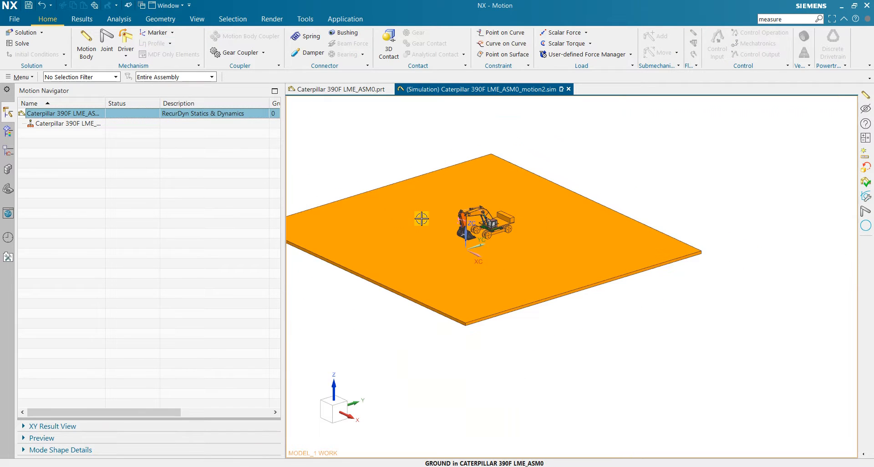
scroll(585, 178, "up", 2)
left_click(537, 228)
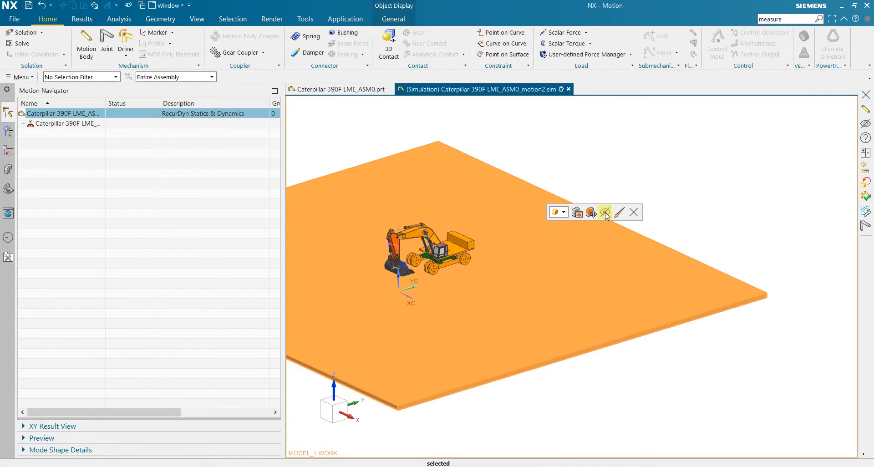
key("ctrl+b")
scroll(358, 247, "up", 3)
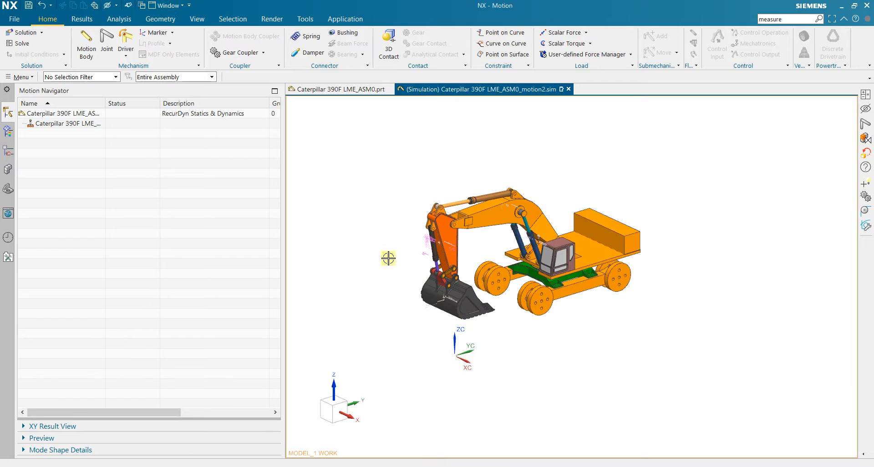
- Examine the excavator's superstructure, undercarriage, boom and bucket from several angles
middle_click_drag(487, 309, 457, 296)
scroll(576, 276, "up", 4)
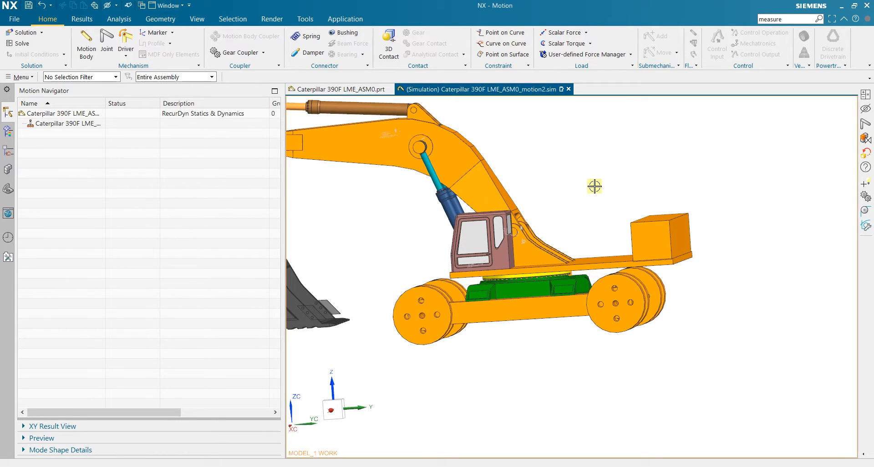
middle_click_drag(600, 199, 611, 217)
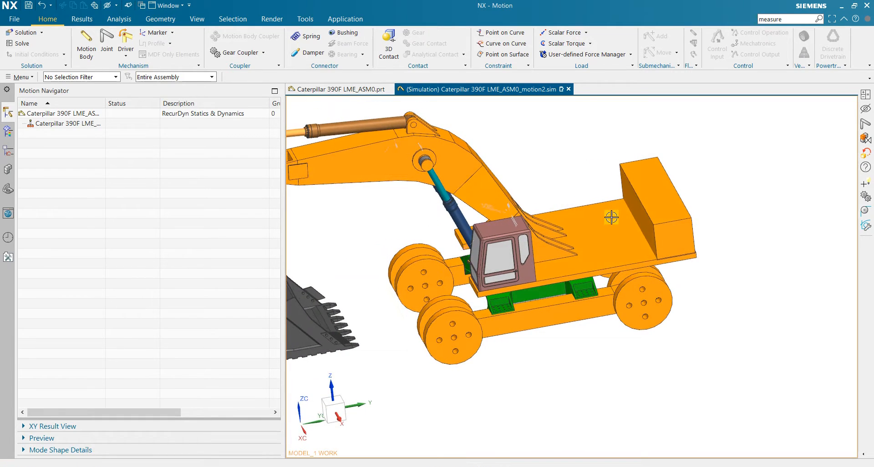
key("ctrl+f")
middle_click_drag(419, 219, 381, 233)
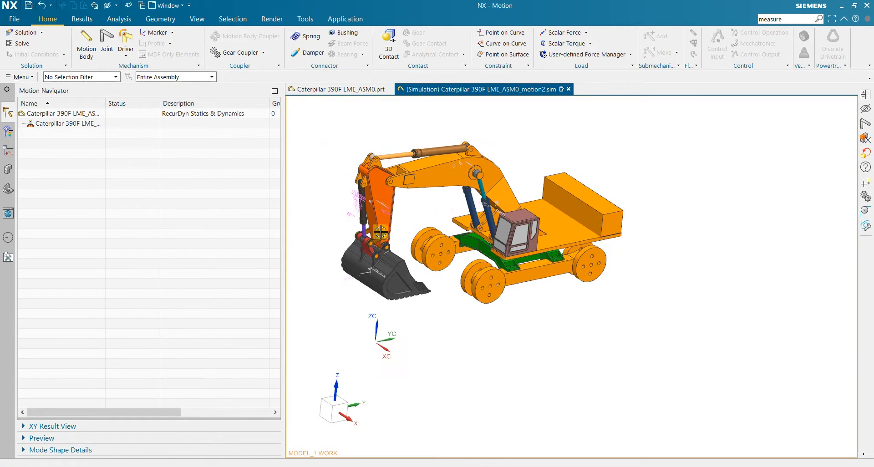
middle_click_drag(420, 193, 329, 236)
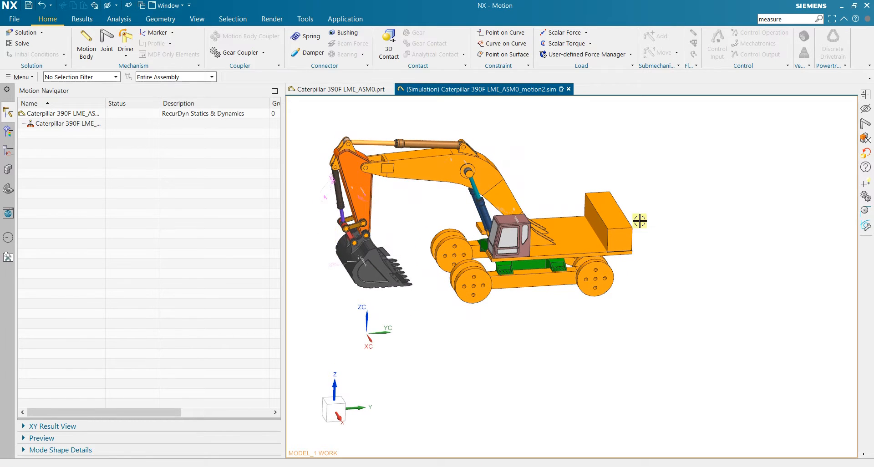
scroll(407, 237, "down", 1)
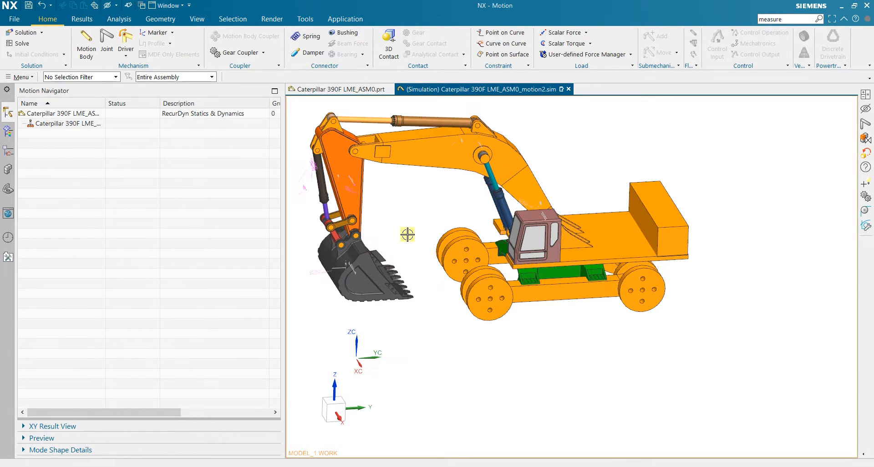
middle_click_drag(420, 209, 429, 213)
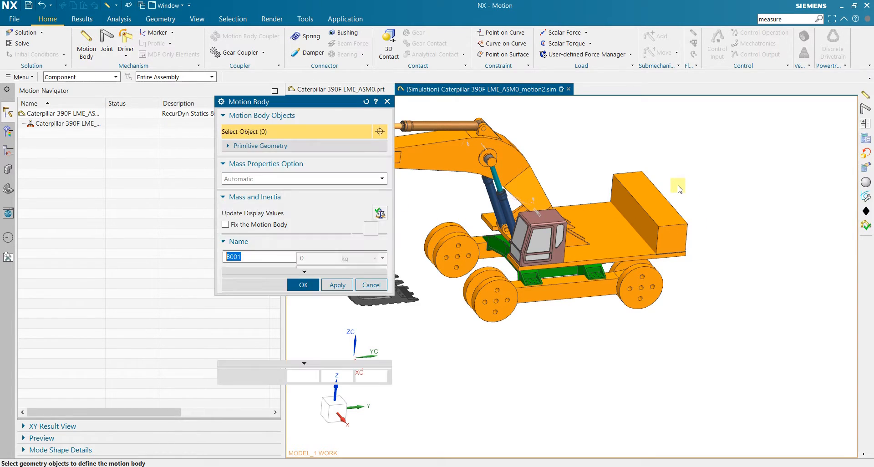
- Select the rear engine block, the base frame and the cabin as objects of a new motion body with automatic mass properties
scroll(673, 191, "down", 1)
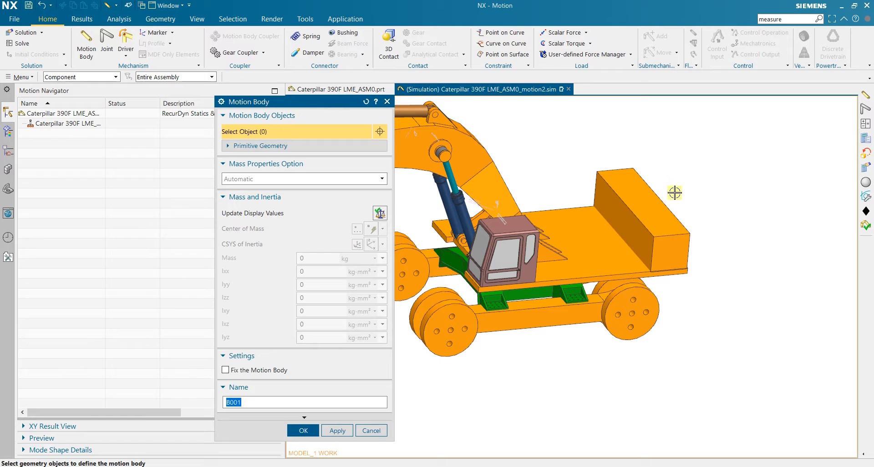
left_click(654, 218)
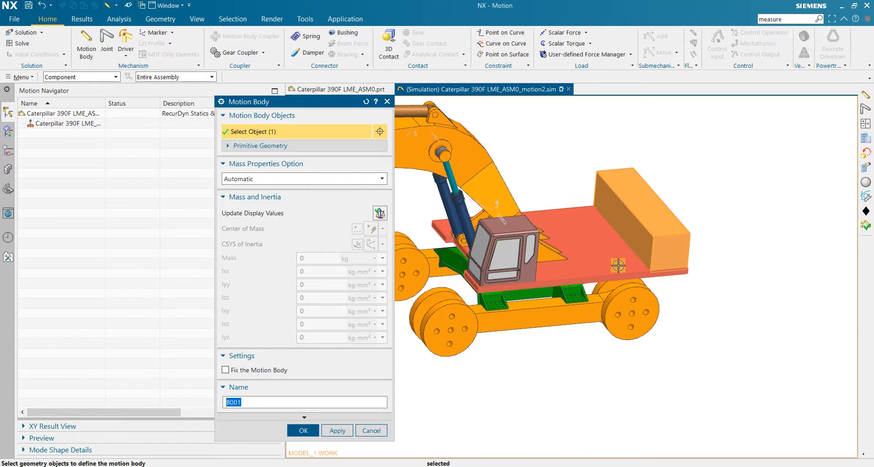
left_click(593, 257)
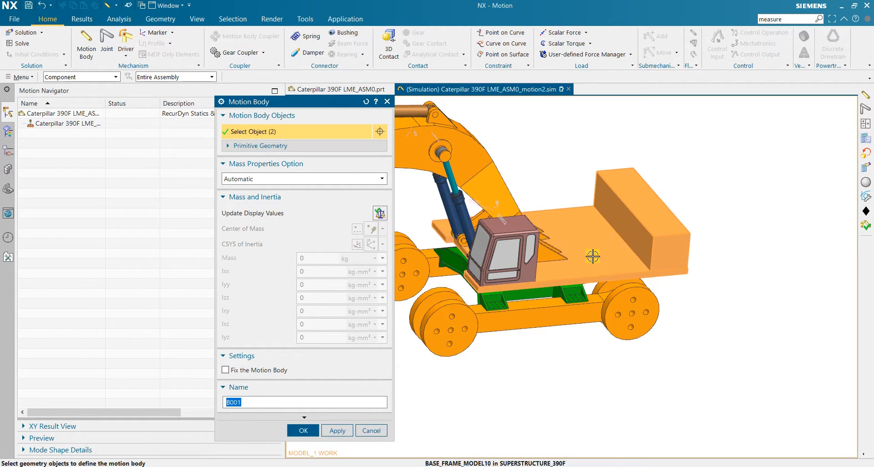
mouse_move(704, 232)
middle_mouse_down()
mouse_move(697, 221)
mouse_move(681, 225)
mouse_move(701, 221)
middle_mouse_up()
left_click(514, 263)
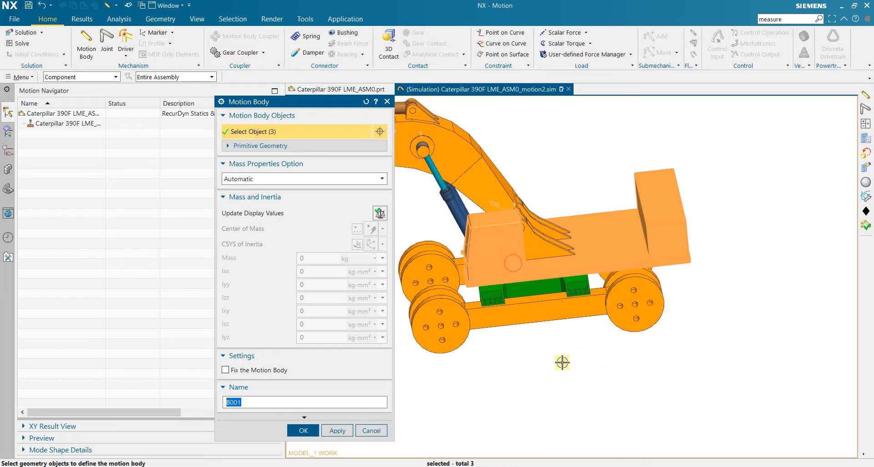
- Add the Center Bearing 390F0 under the base frame to the motion body, create it, and dismiss the material information report
mouse_move(562, 363)
middle_mouse_down()
mouse_move(615, 357)
mouse_move(570, 353)
middle_mouse_up()
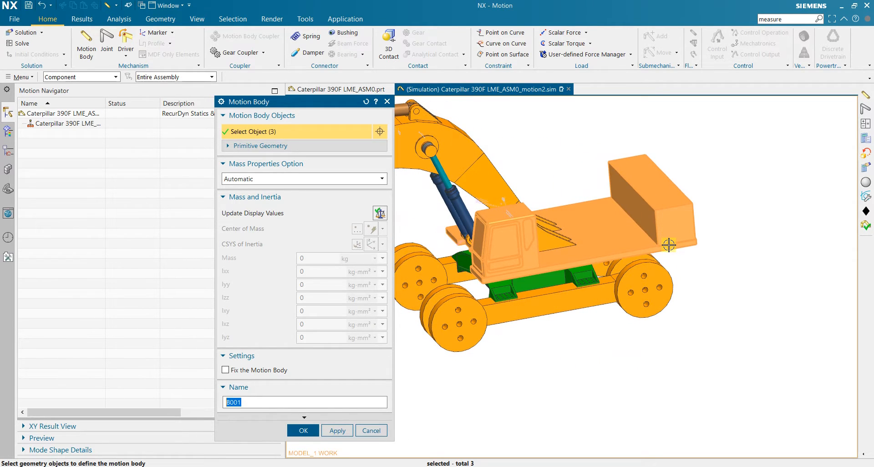
scroll(669, 245, "up", 2)
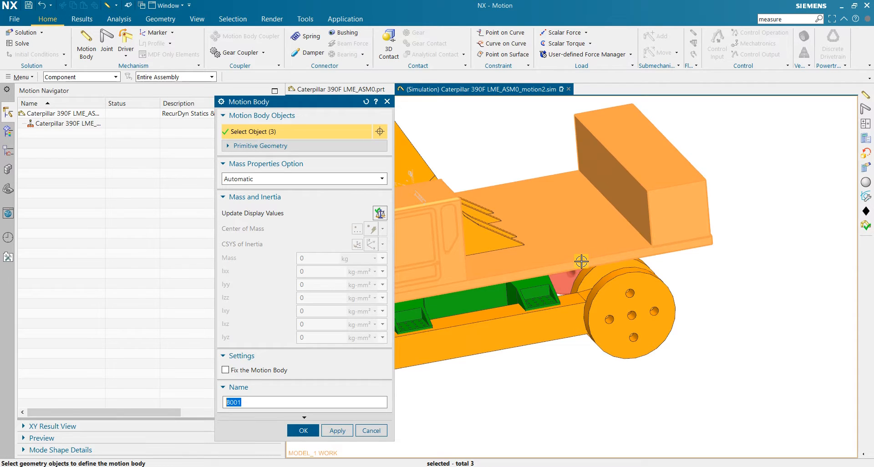
scroll(581, 261, "down", 3)
middle_click_drag(537, 343, 549, 310)
scroll(530, 242, "up", 6)
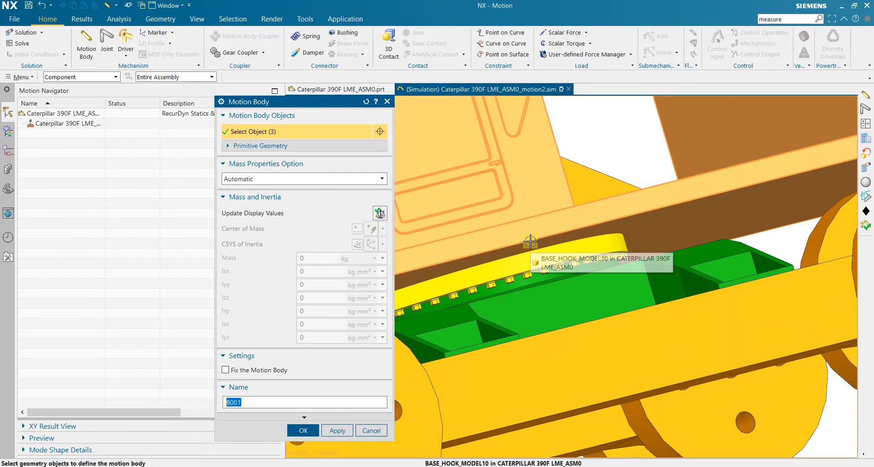
left_click(572, 250)
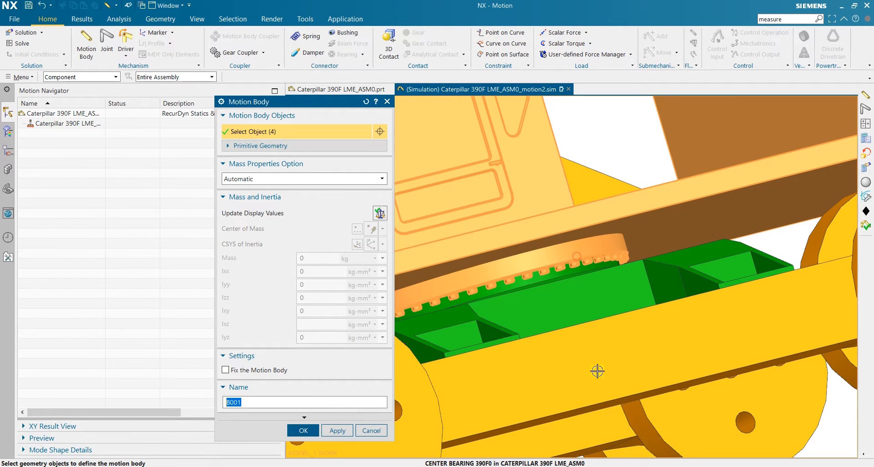
scroll(599, 375, "down", 5)
middle_click_drag(578, 412, 592, 353)
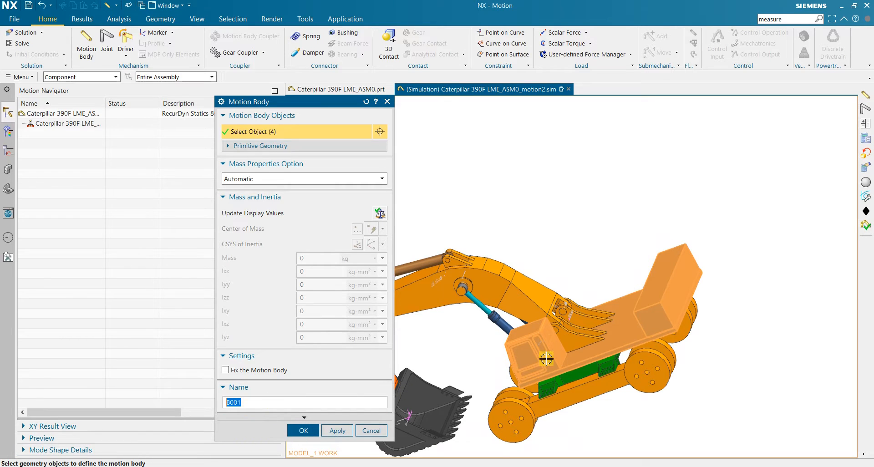
scroll(551, 358, "down", 2)
scroll(524, 390, "up", 4)
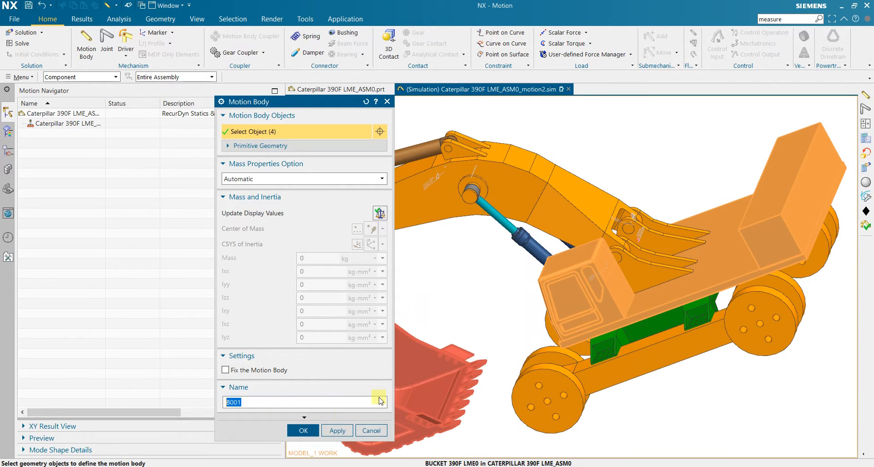
left_click(337, 431)
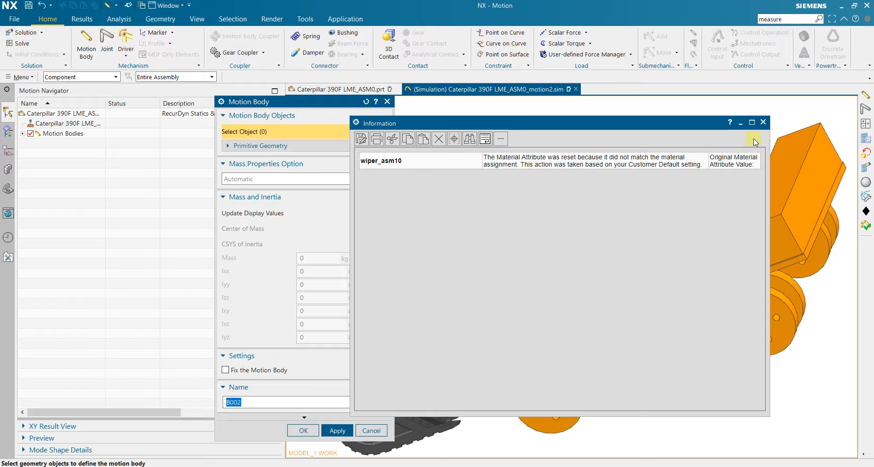
left_click(764, 122)
- Create a second motion body from the two adjacent wheels on the cab side at the rear of the undercarriage
middle_click_drag(662, 158, 680, 162)
scroll(679, 169, "down", 3)
scroll(678, 172, "up", 2)
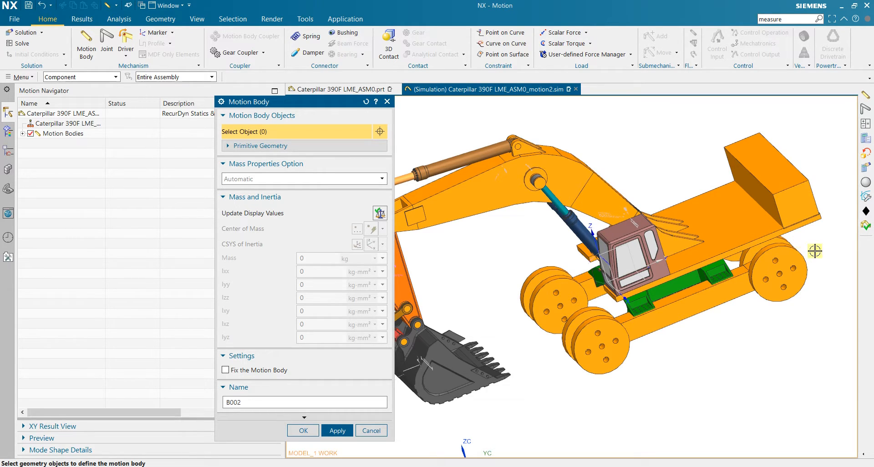
middle_click_drag(815, 251, 813, 228)
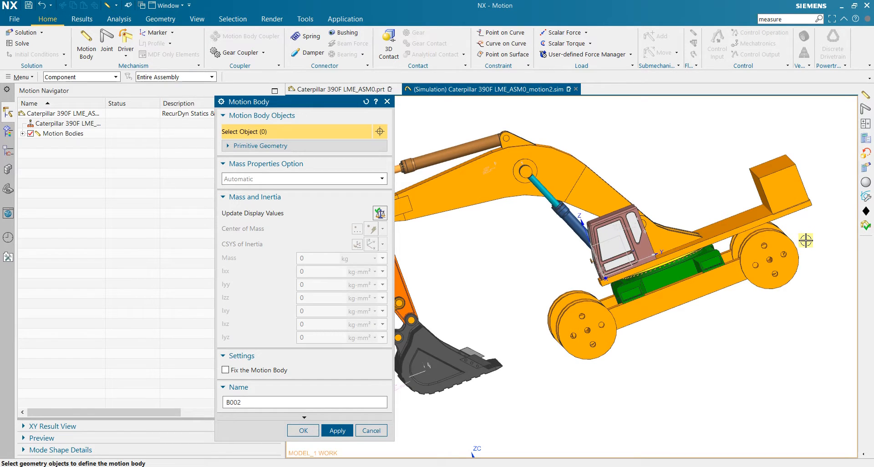
middle_click_drag(807, 240, 783, 236)
left_click(782, 237)
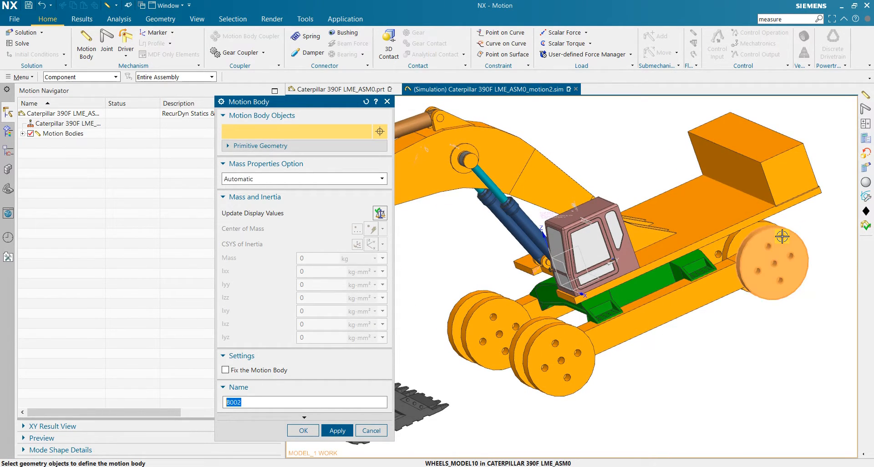
left_click(733, 245)
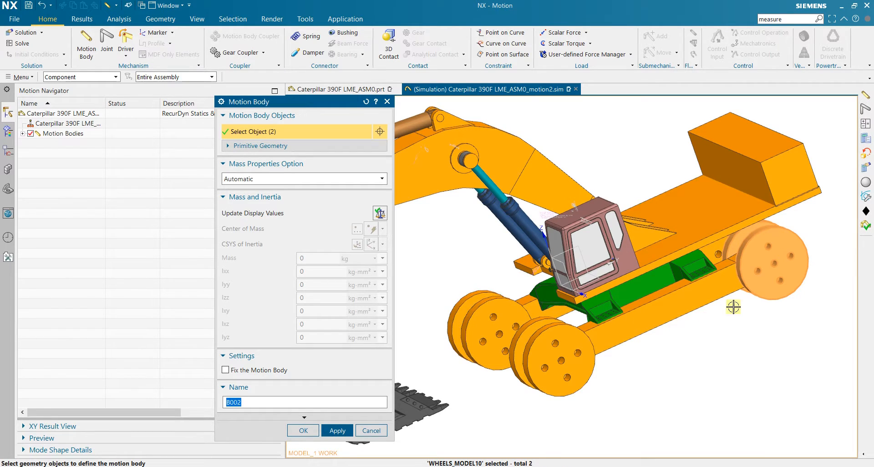
left_click(337, 430)
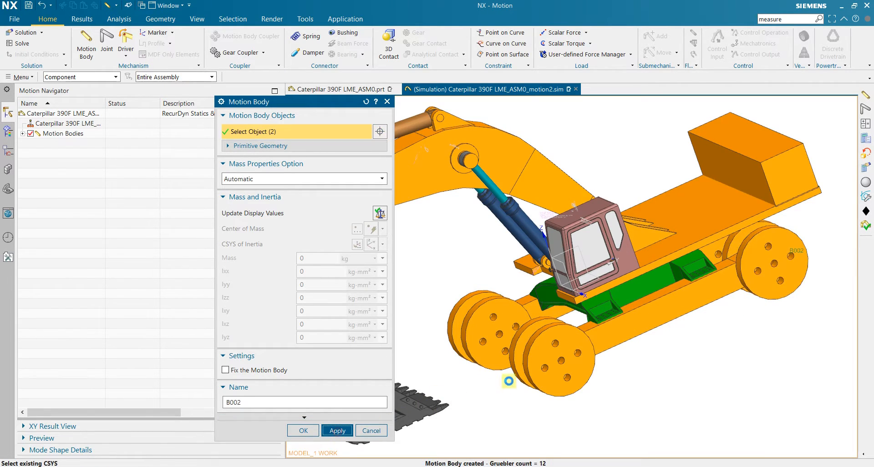
- Create two separate motion bodies, one from each pair of front wheels on the undercarriage
left_click(555, 344)
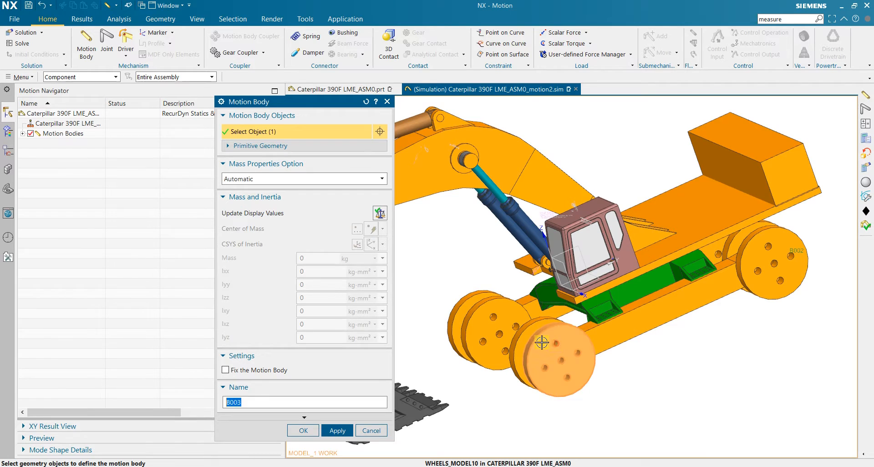
left_click(527, 338)
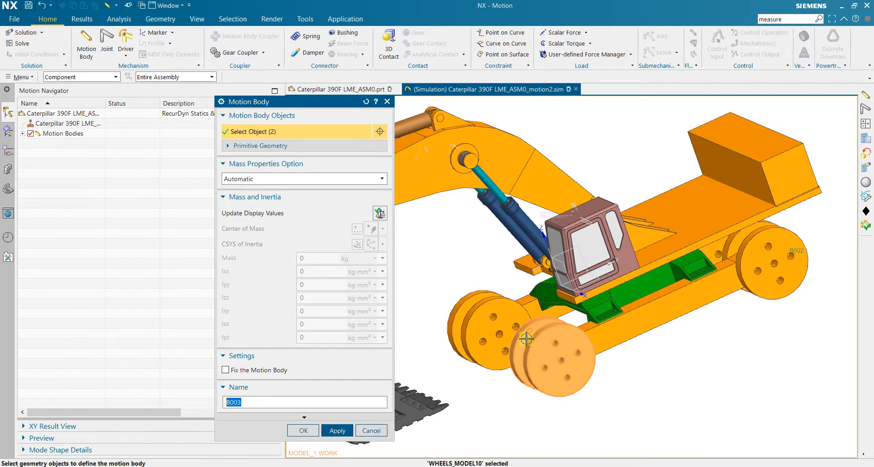
left_click(338, 430)
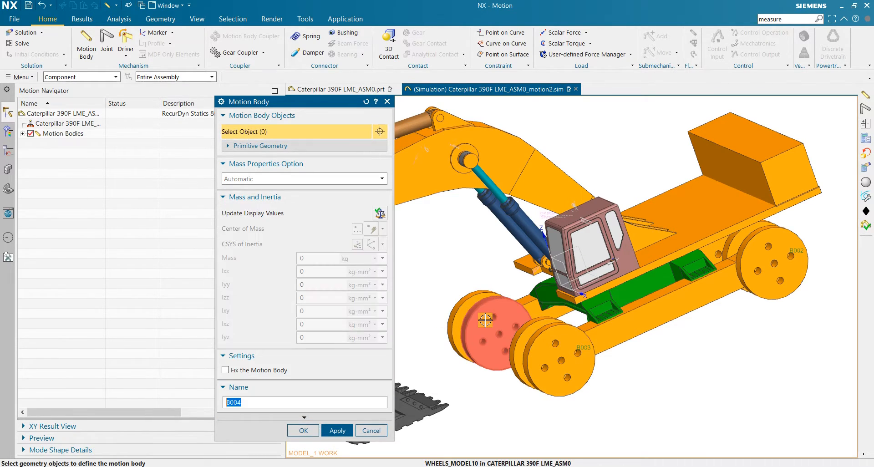
left_click(462, 309)
left_click(463, 309)
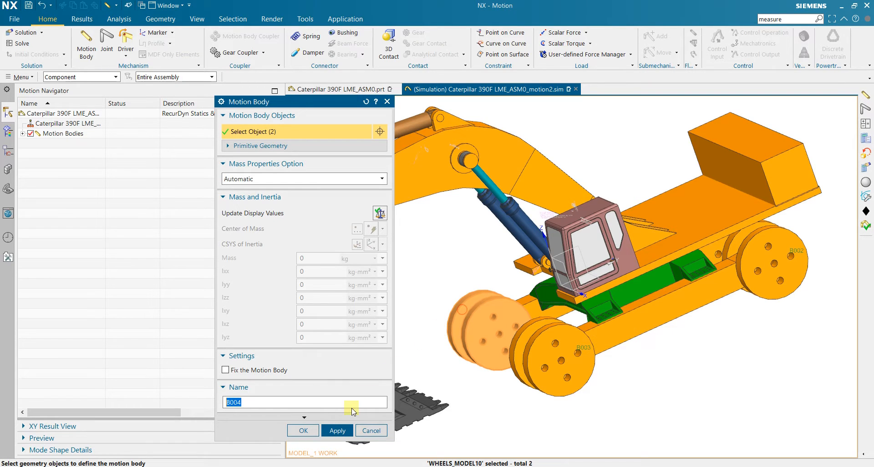
left_click(337, 429)
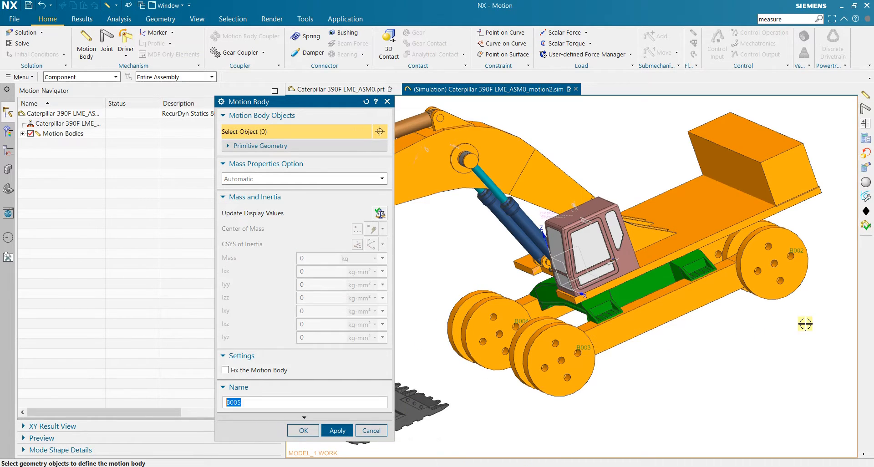
- Create a motion body from the two adjacent rear wheels on the side opposite the cabin
middle_click_drag(804, 323, 753, 343)
left_click(760, 269)
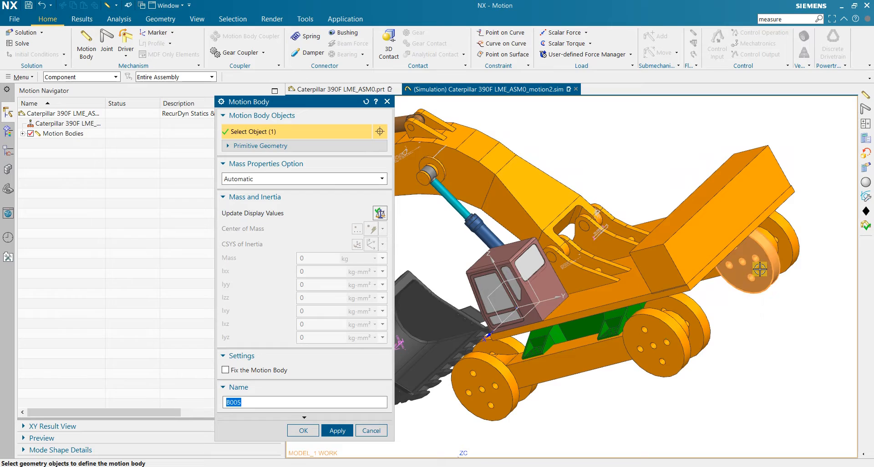
left_click(785, 246)
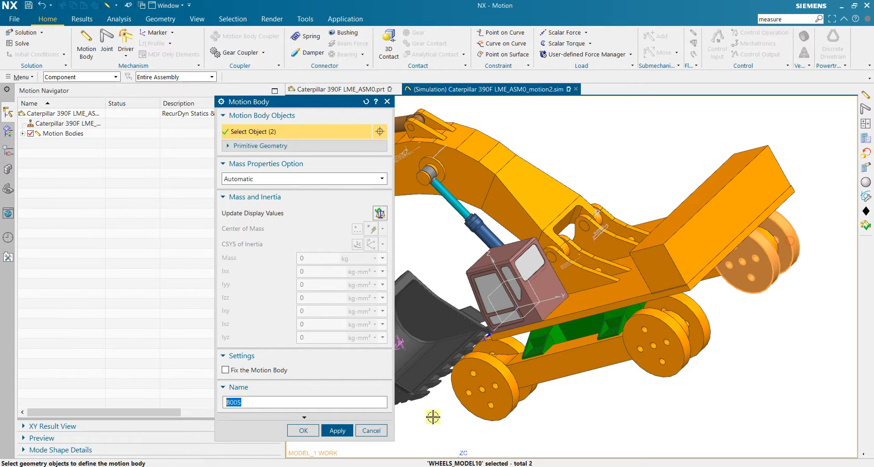
left_click(338, 432)
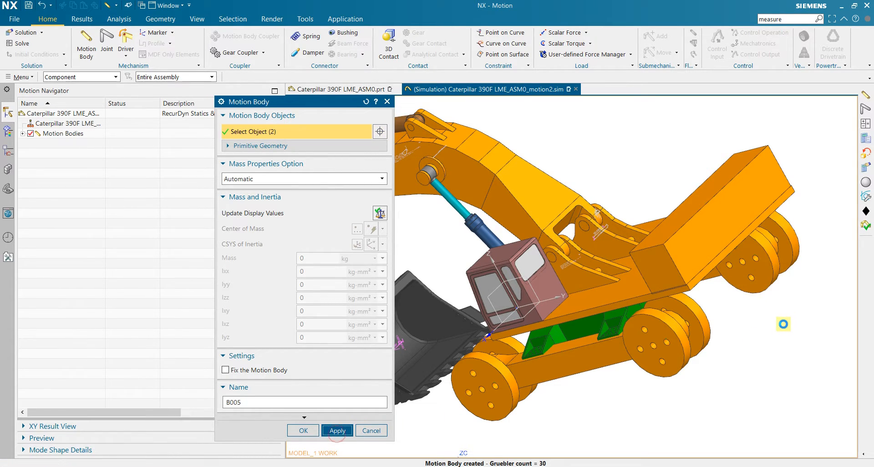
- Create separate motion bodies for the two longitudinal wheel frames and the green undercarriage frame
middle_click_drag(761, 318, 811, 299)
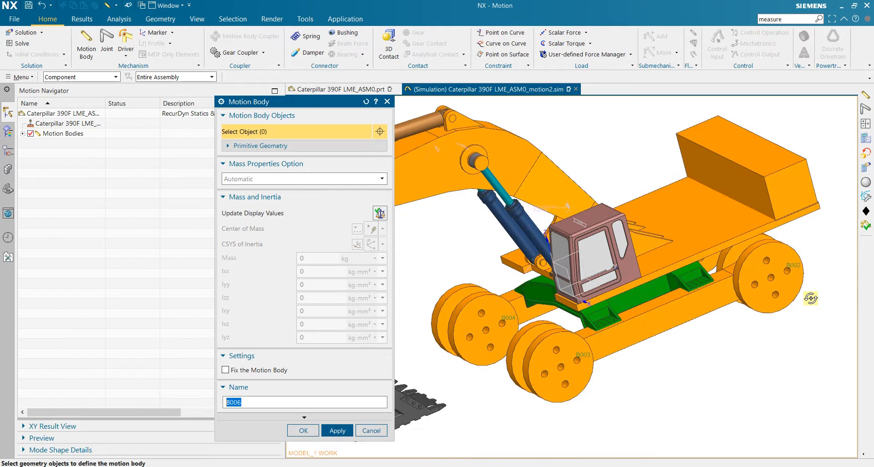
left_click(658, 315)
middle_click_drag(683, 353, 702, 354)
left_click(338, 431)
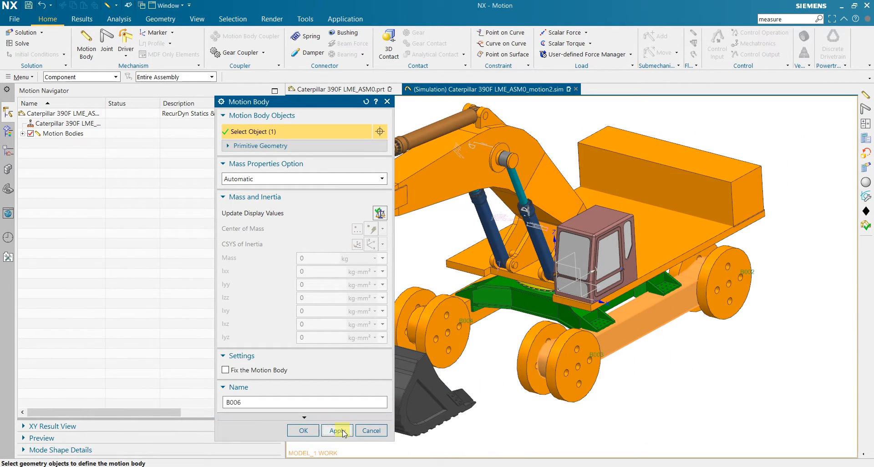
left_click(484, 317)
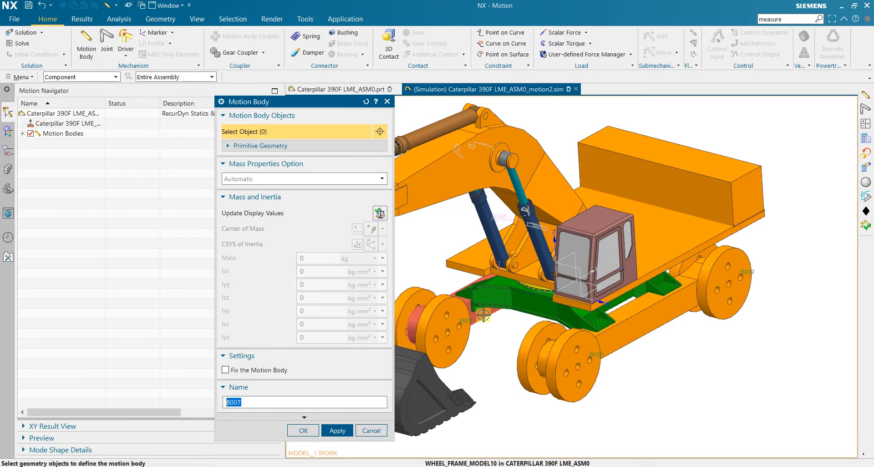
left_click(345, 433)
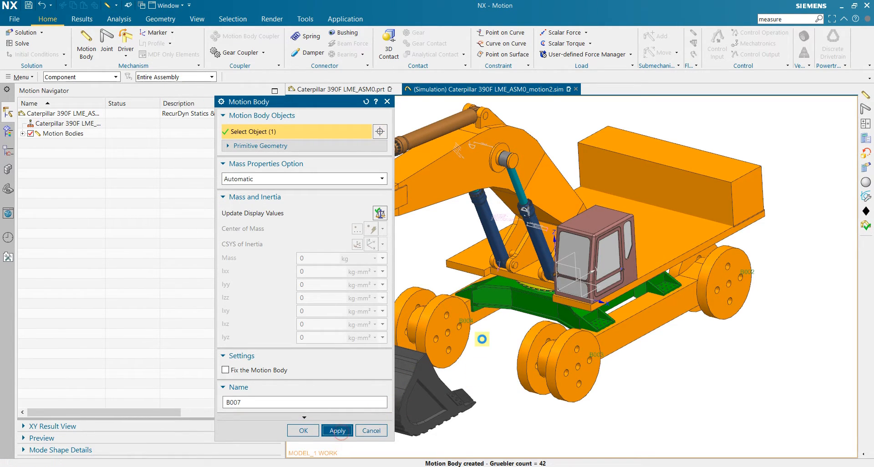
left_click(514, 302)
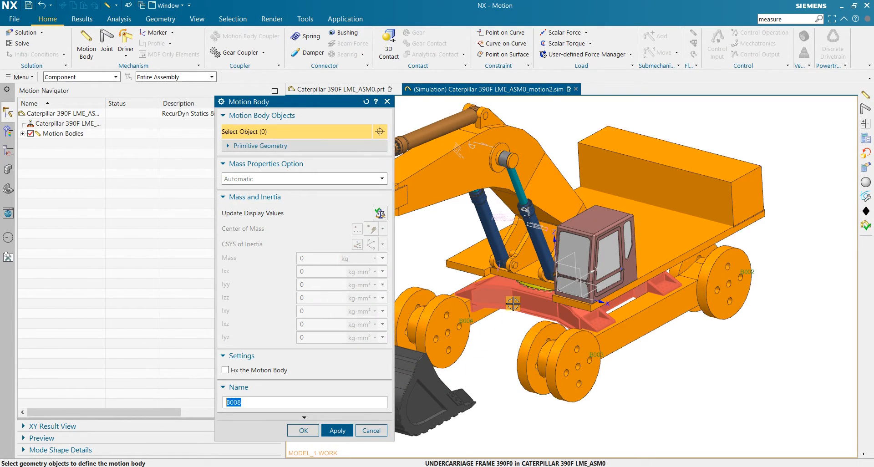
left_click(337, 431)
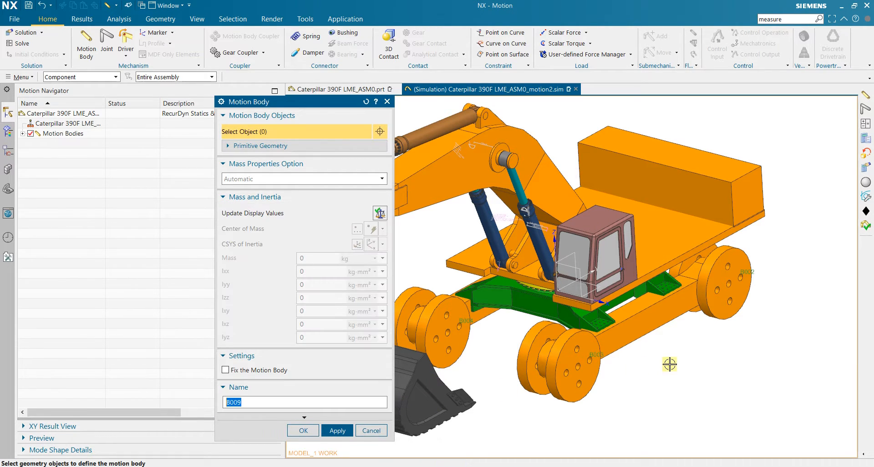
- Create a separate motion body for each of the two base hooks that hold the foot of the boom
middle_click_drag(698, 356, 749, 357)
scroll(738, 357, "down", 3)
scroll(597, 318, "up", 3)
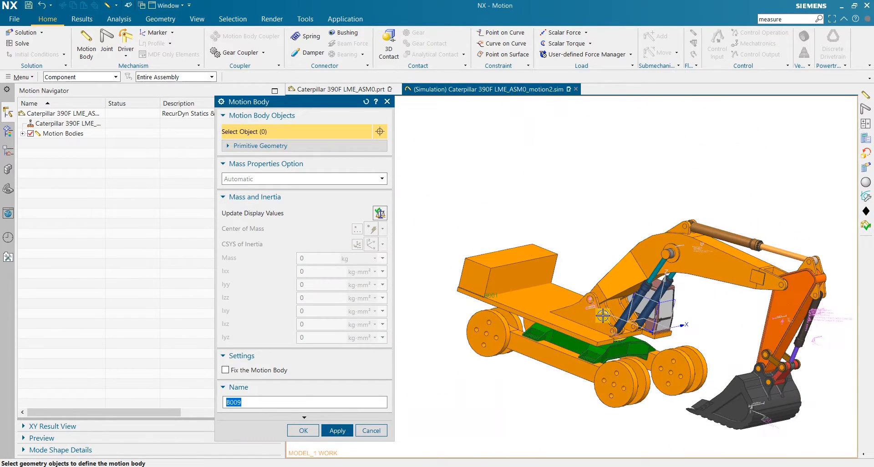
scroll(598, 318, "up", 3)
left_click(598, 317)
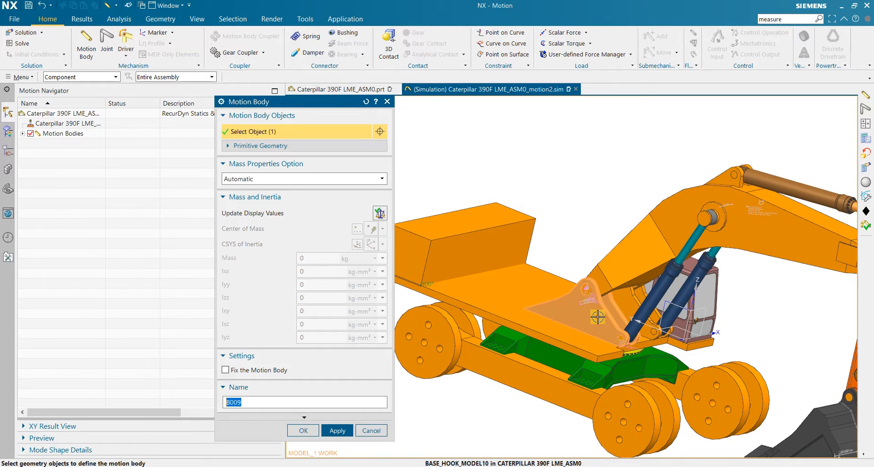
left_click(338, 431)
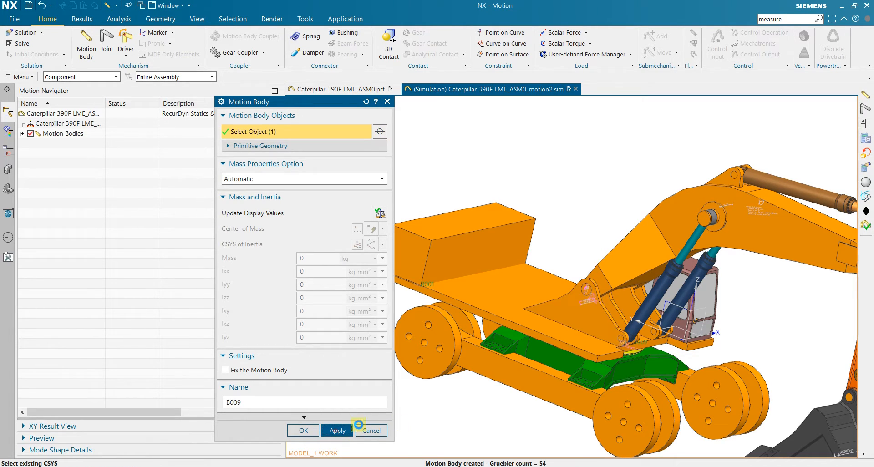
left_click(626, 300)
left_click(337, 431)
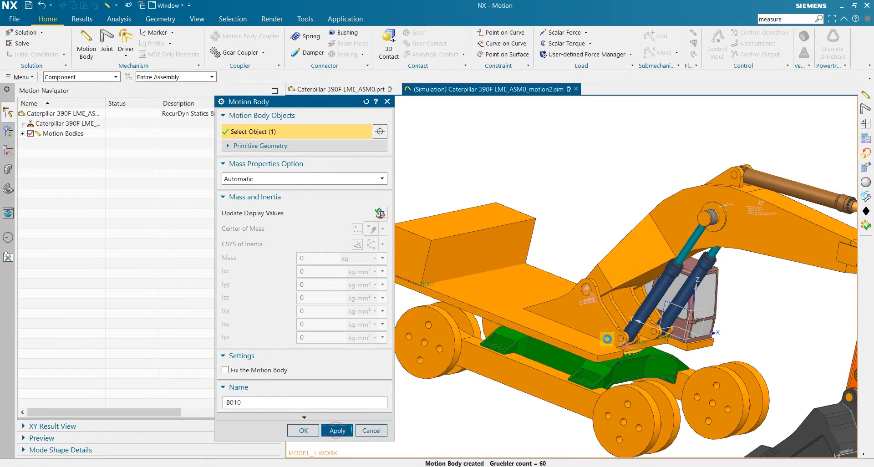
- Create separate motion bodies for the end piece at the boom's foot and the lower boom section adjoining it
scroll(611, 277, "up", 5)
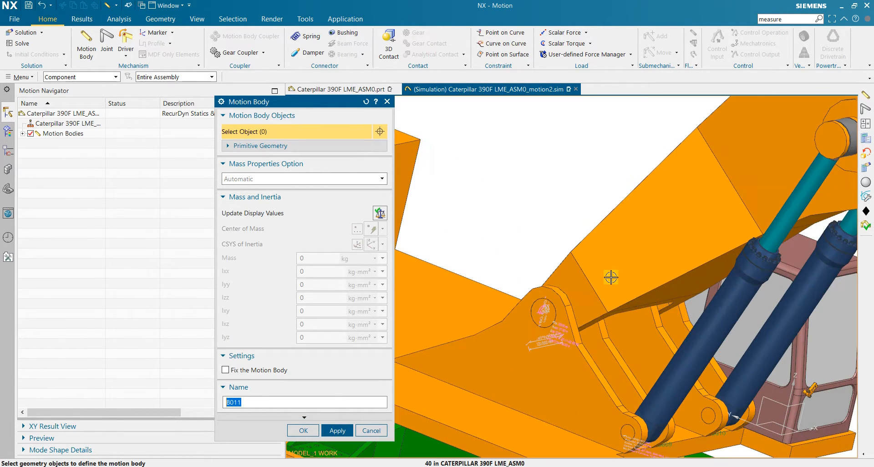
left_click(587, 291)
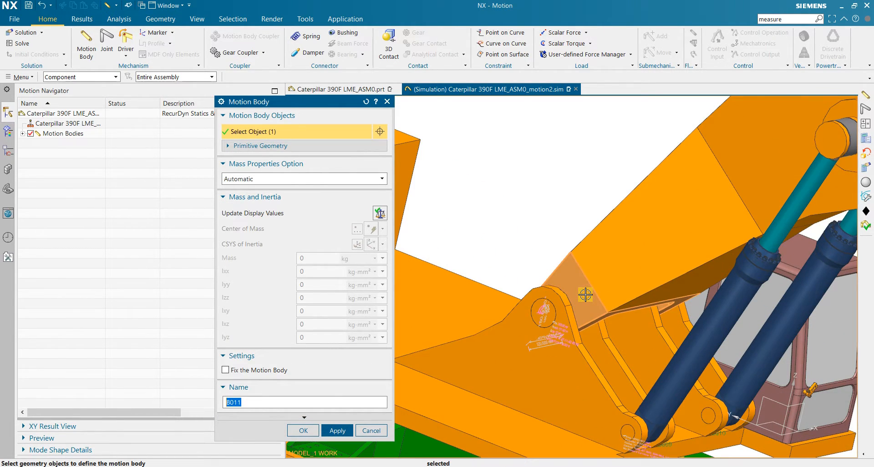
left_click(338, 431)
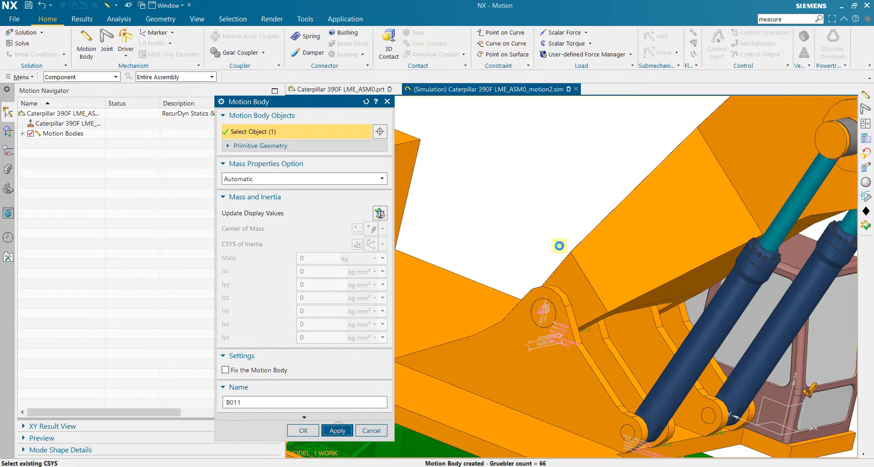
left_click(665, 252)
scroll(664, 254, "down", 2)
left_click(345, 431)
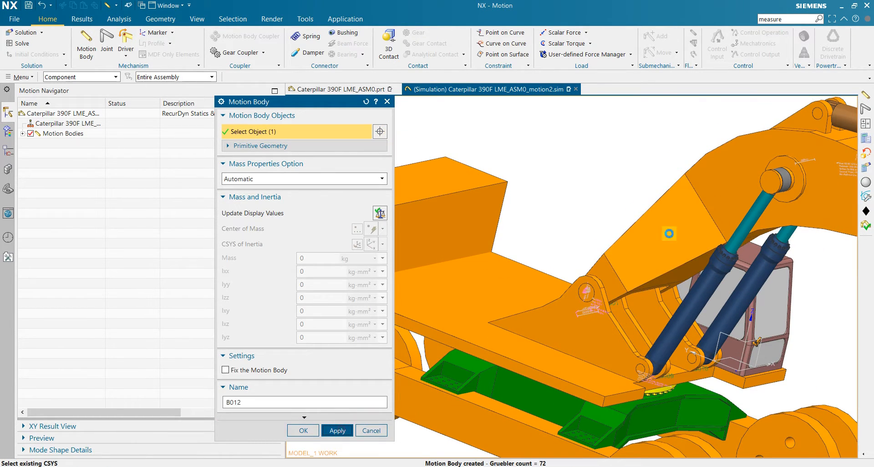
- Create a motion body from the curved main boom section, BOOM_MODEL10
scroll(705, 196, "down", 3)
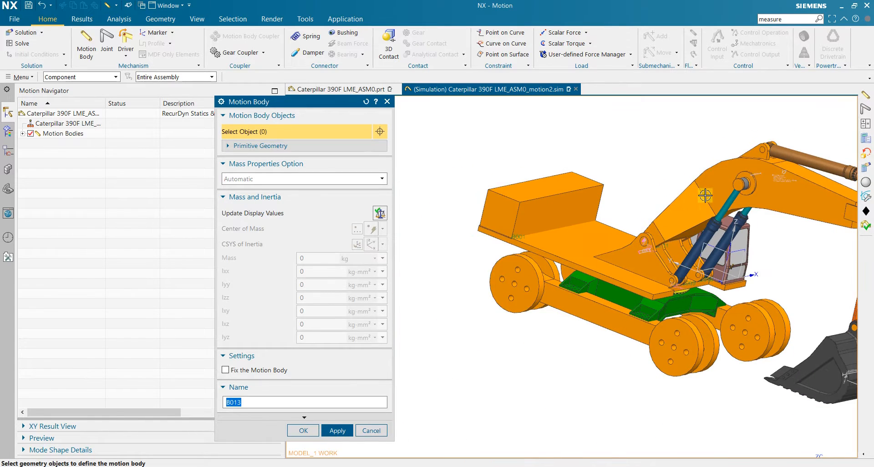
scroll(849, 195, "up", 3)
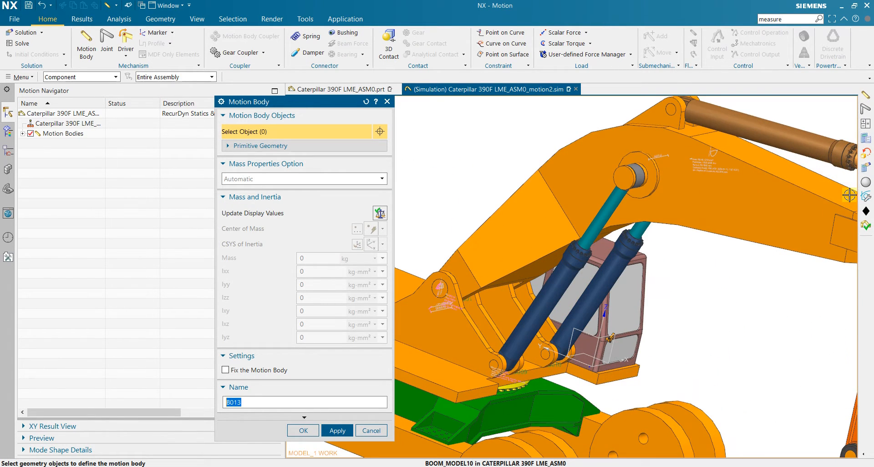
left_click(601, 197)
left_click(352, 430)
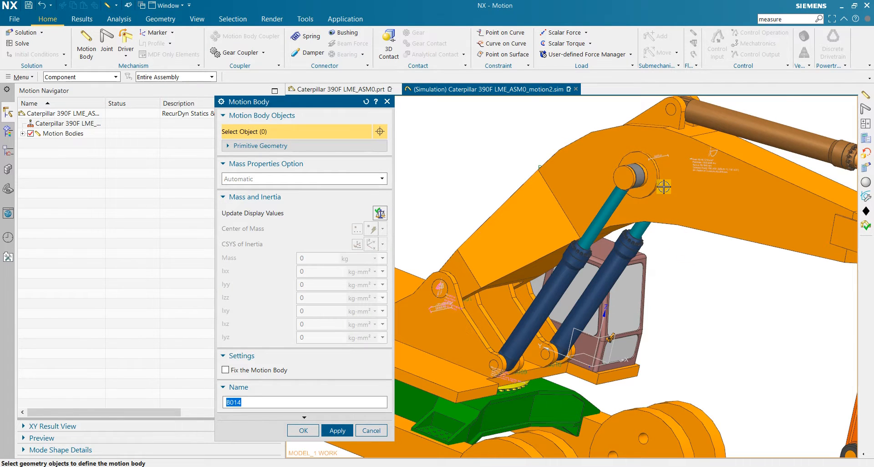
- Create a motion body from the round pin mount 3_MODEL10 where the boom cylinder rods attach
scroll(664, 186, "up", 2)
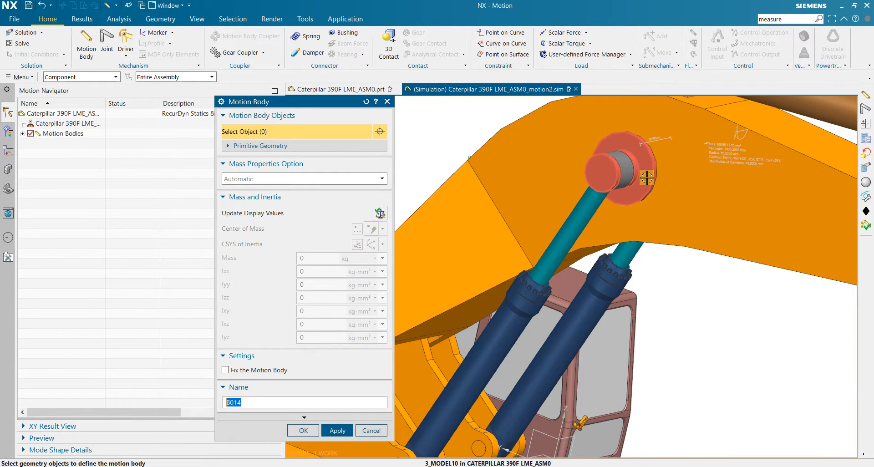
left_click(647, 178)
scroll(611, 228, "down", 4)
middle_click_drag(611, 228, 660, 262)
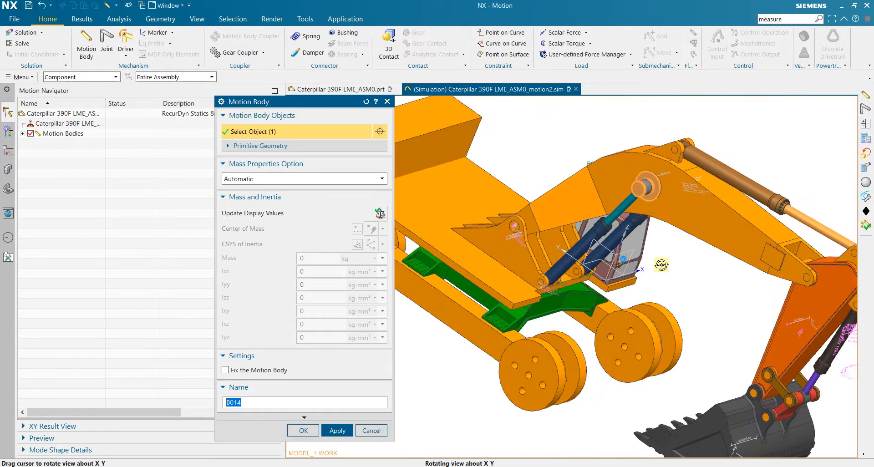
left_click(335, 431)
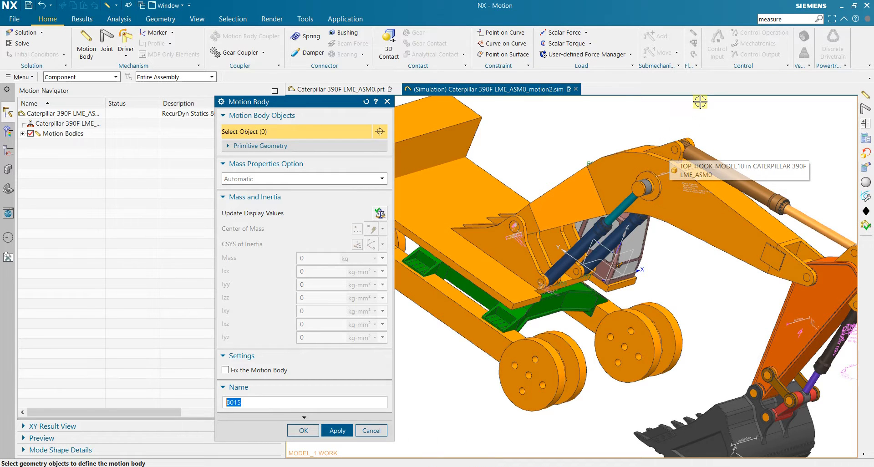
- Create a separate motion body for each of the two top hooks on the boom that hold the brown cylinder
scroll(692, 132, "up", 5)
left_click(676, 160)
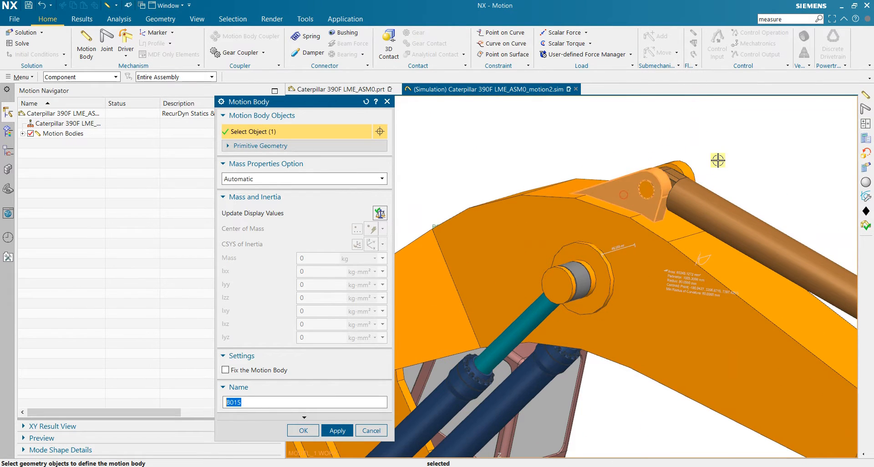
middle_click_drag(718, 162, 751, 186)
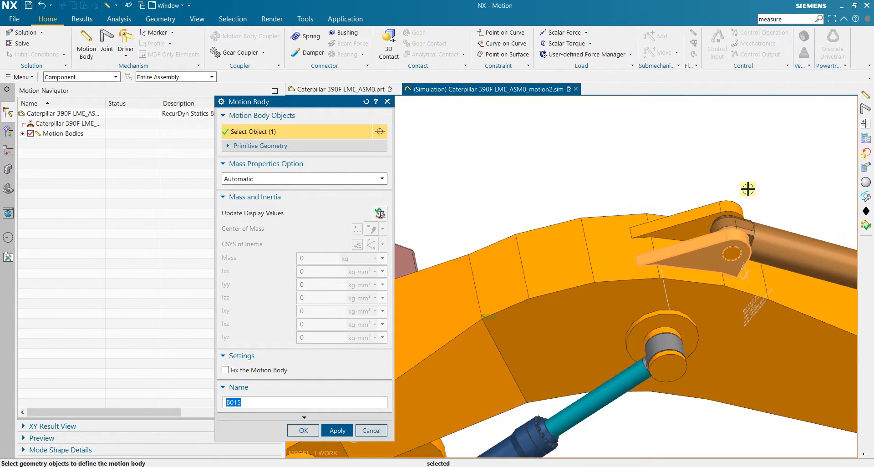
left_click(338, 425)
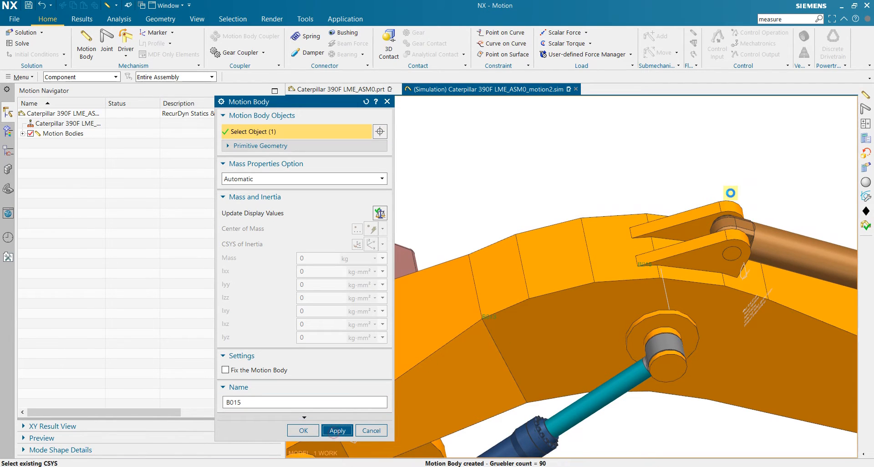
left_click(683, 219)
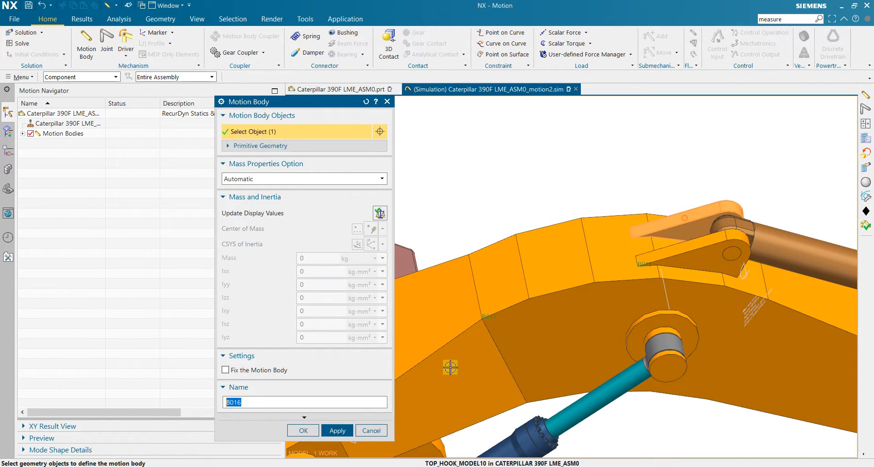
left_click(337, 430)
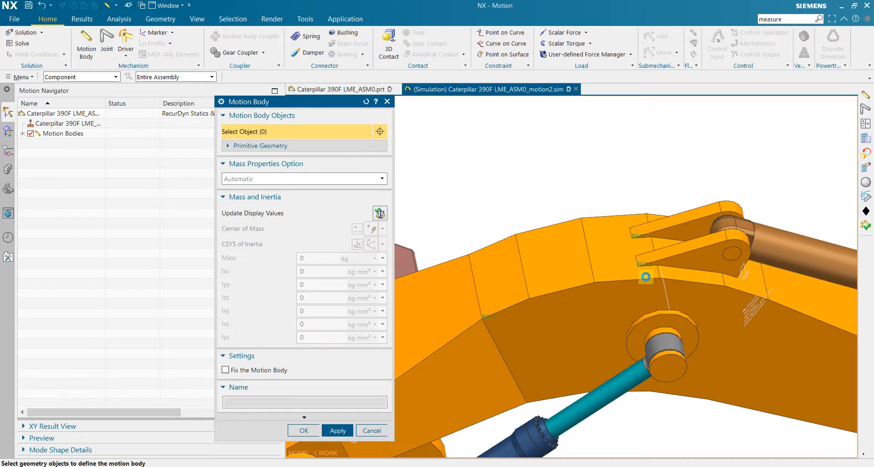
- Create a motion body from the bracket 2_MODEL10 at the boom's outer end, next to the stick
scroll(646, 276, "down", 4)
scroll(795, 360, "up", 3)
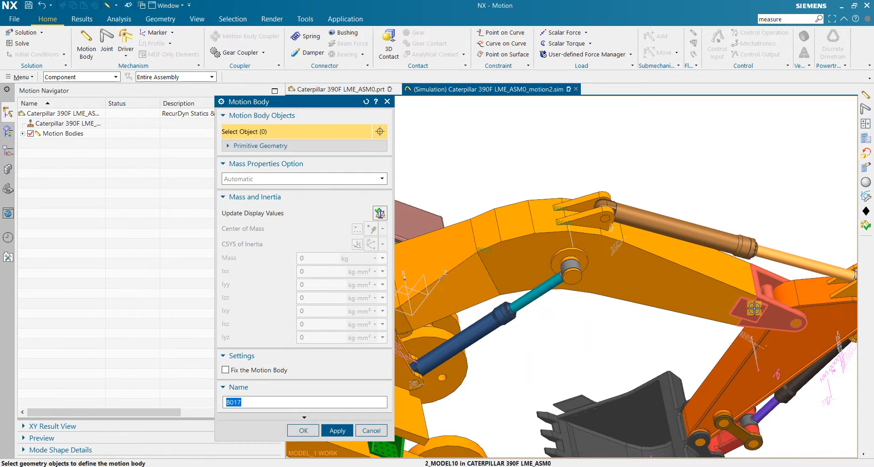
left_click(768, 298)
left_click(336, 430)
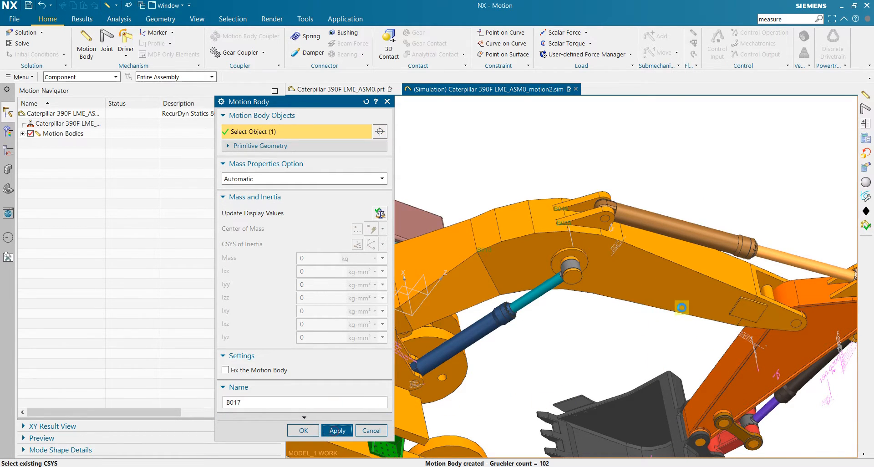
- Create separate motion bodies from the brown arm cylinder above the boom and from its piston rod
left_click(727, 239)
left_click(338, 430)
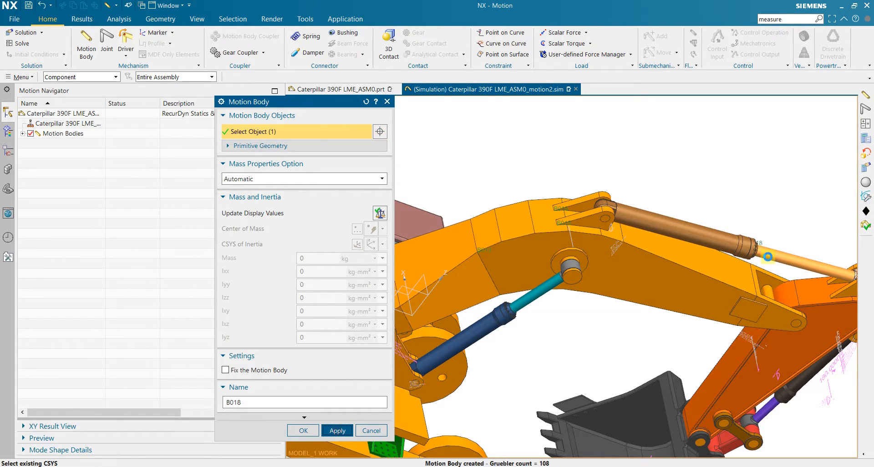
left_click(781, 254)
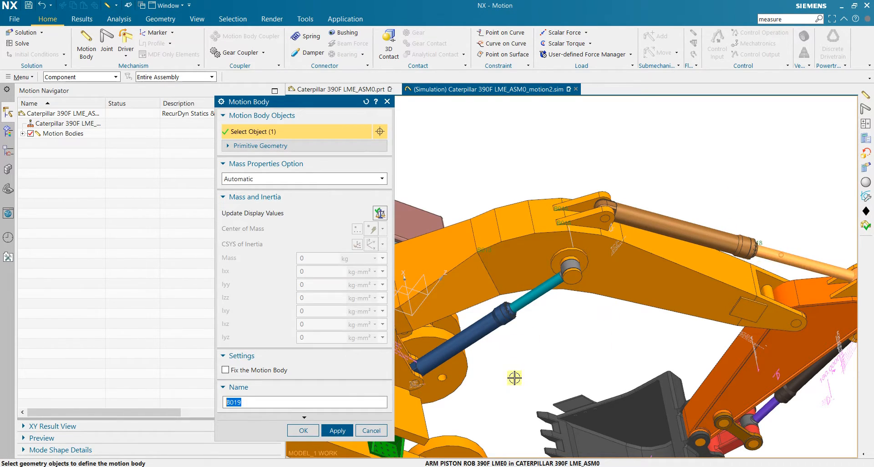
left_click(337, 431)
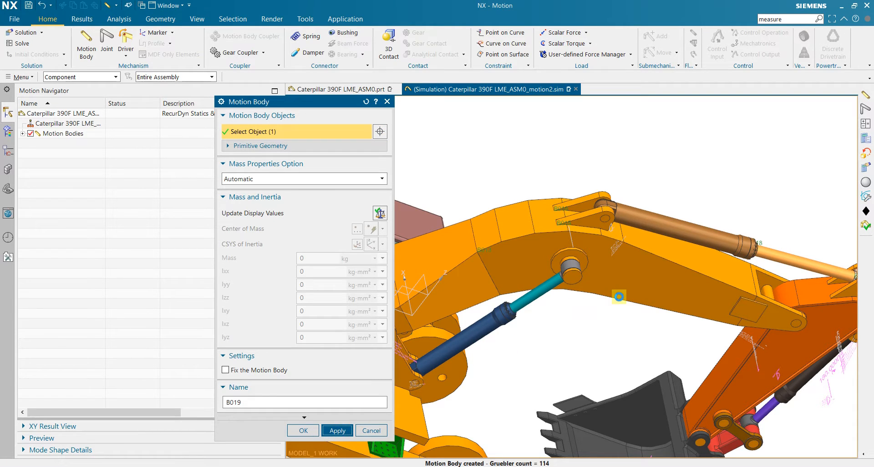
- Create a motion body from the orange stick, ARM_390F_LME
scroll(619, 297, "down", 3)
scroll(730, 309, "up", 5)
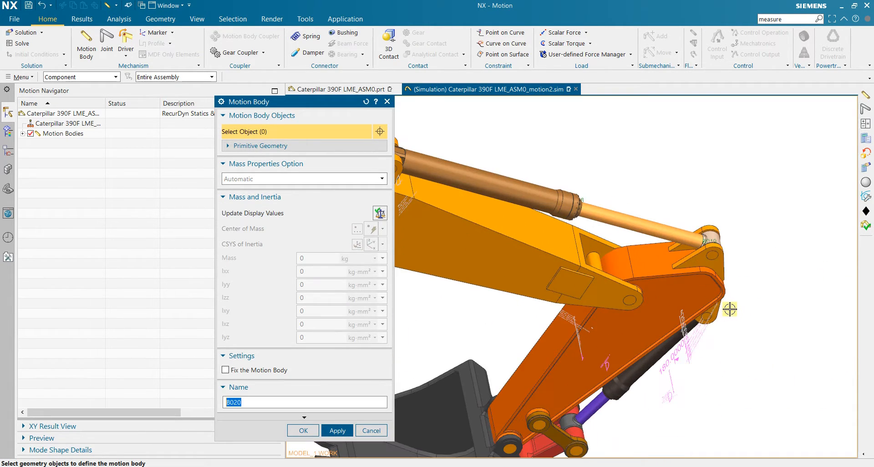
left_click(676, 292)
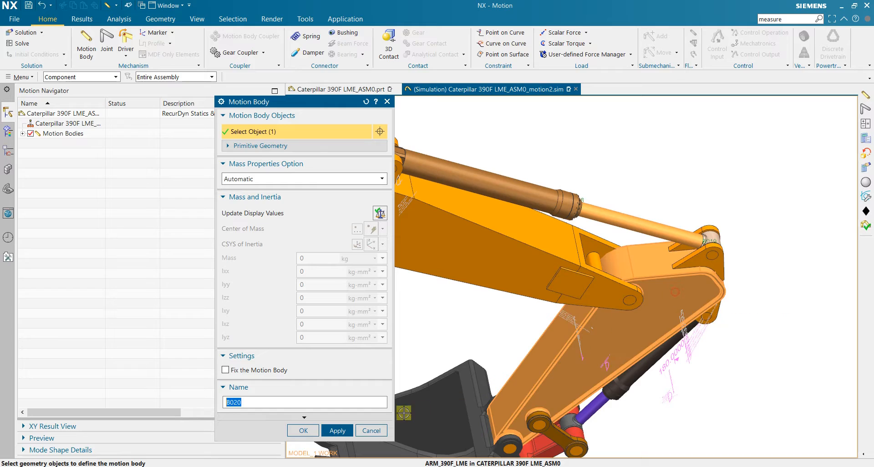
left_click(338, 431)
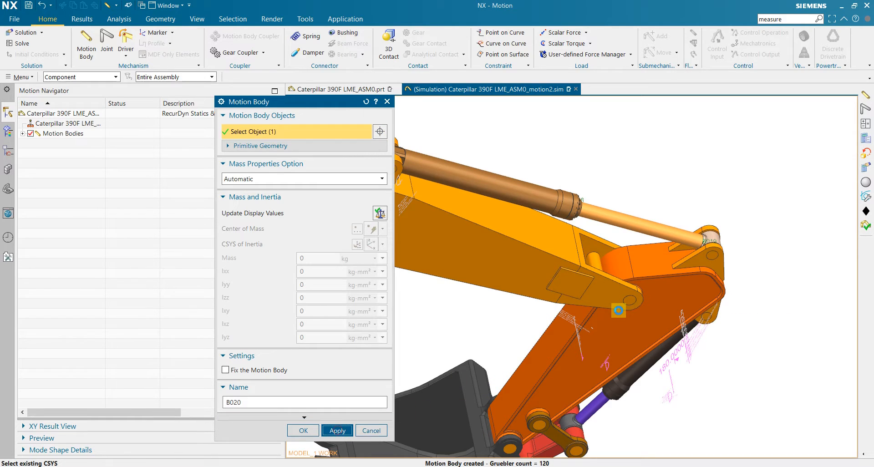
- Create a separate motion body from each of the two hooks on the stick that hold the arm piston rod
left_click(704, 258)
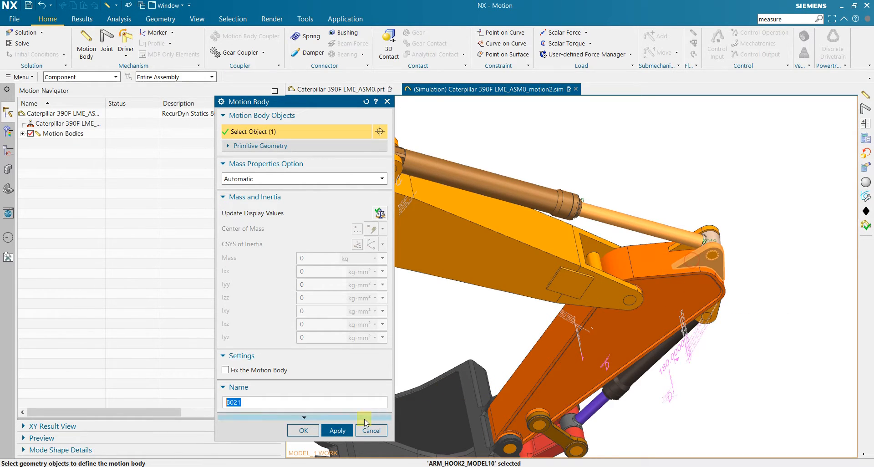
left_click(338, 430)
scroll(682, 247, "up", 3)
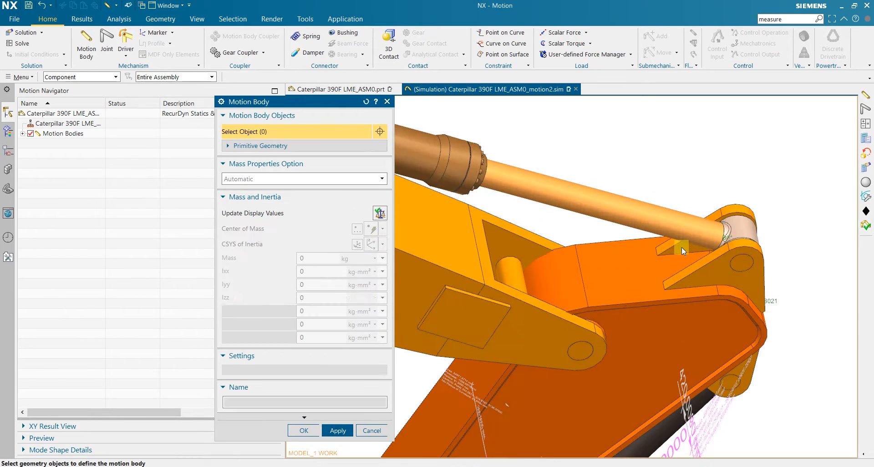
left_click(683, 247)
middle_click(368, 424)
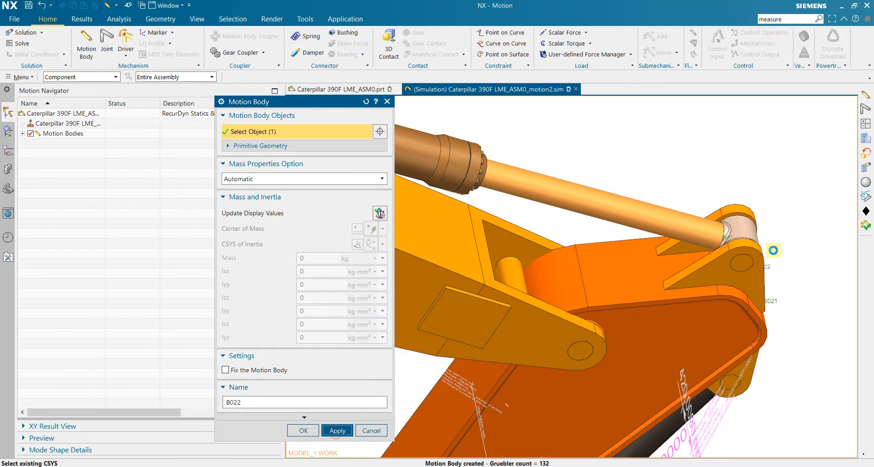
- Create separate motion bodies from the dark bucket cylinder along the stick and from its purple piston rod
middle_click_drag(777, 251, 761, 279)
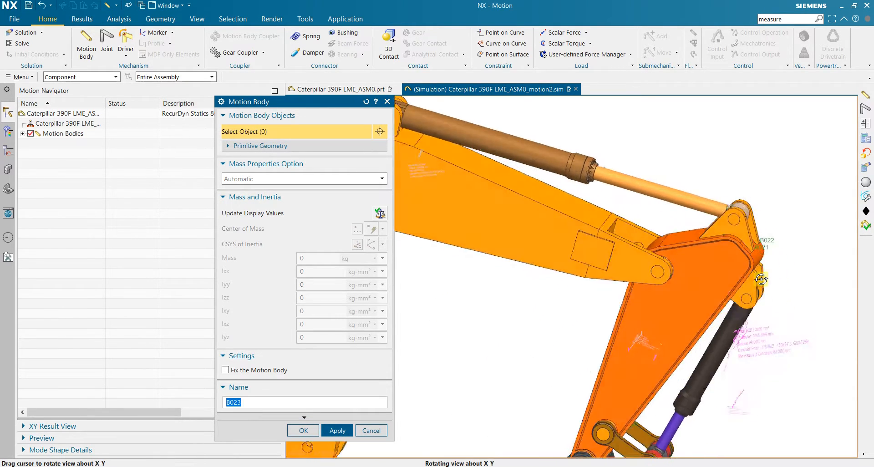
scroll(755, 264, "down", 6)
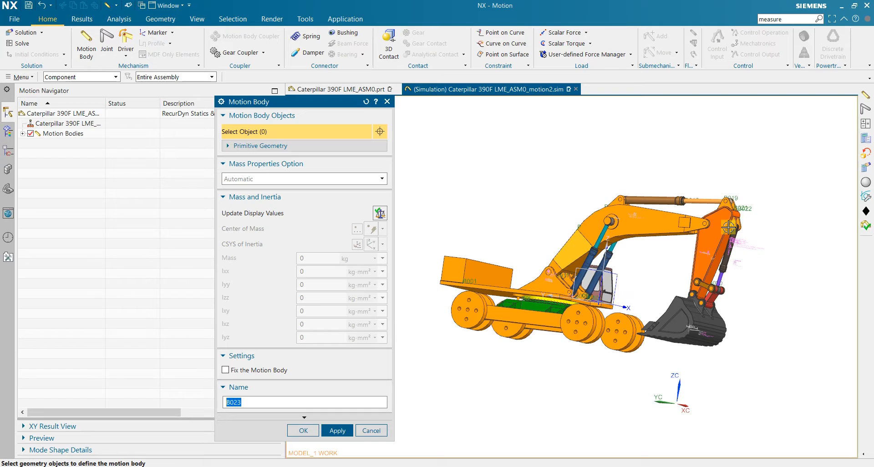
scroll(740, 227, "up", 4)
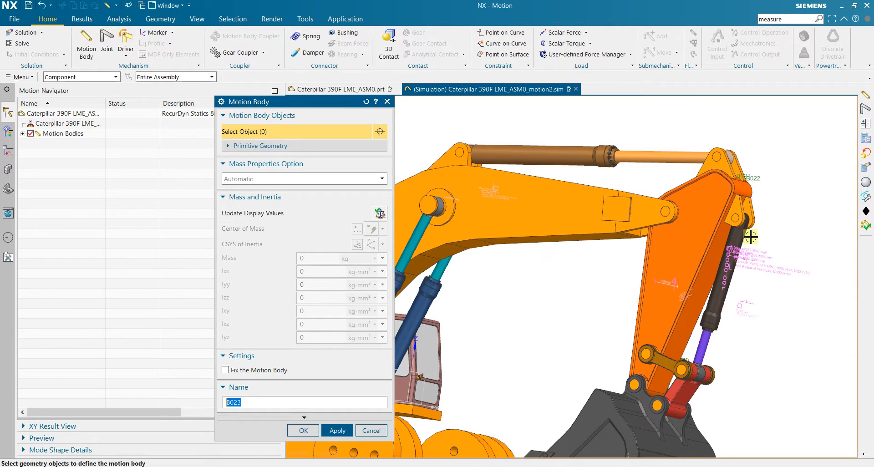
left_click(741, 239)
middle_click(741, 239)
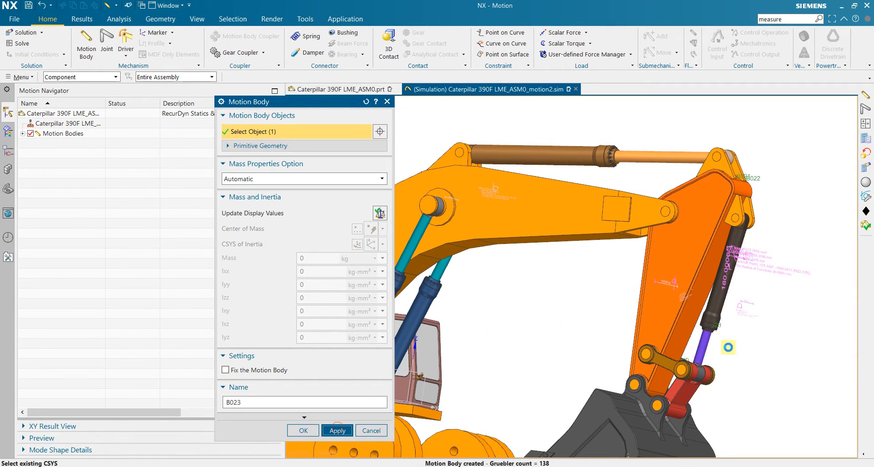
left_click(705, 344)
left_click(345, 436)
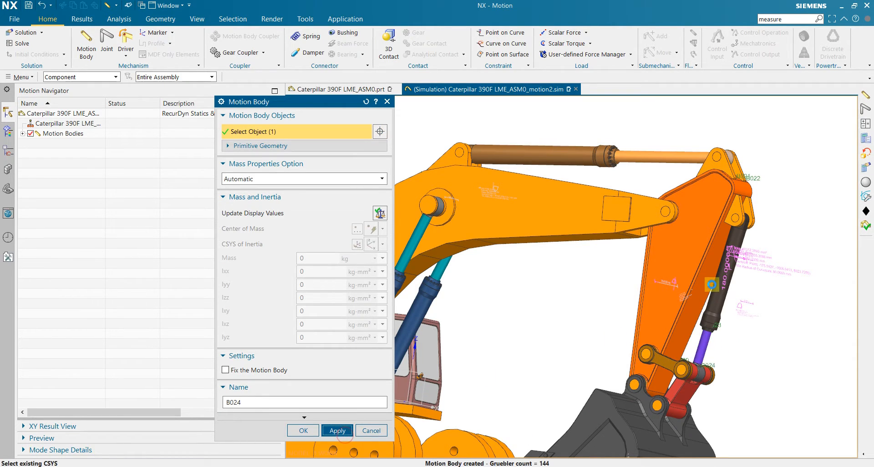
- Create a motion body from the tipping link on the side of the stick facing away from the cab
scroll(683, 316, "up", 2)
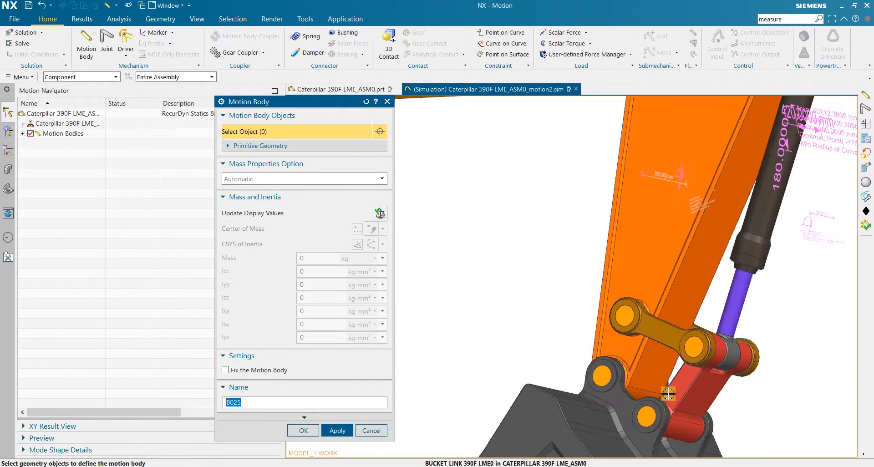
left_click(665, 335)
scroll(665, 335, "down", 2)
scroll(665, 335, "down", 2)
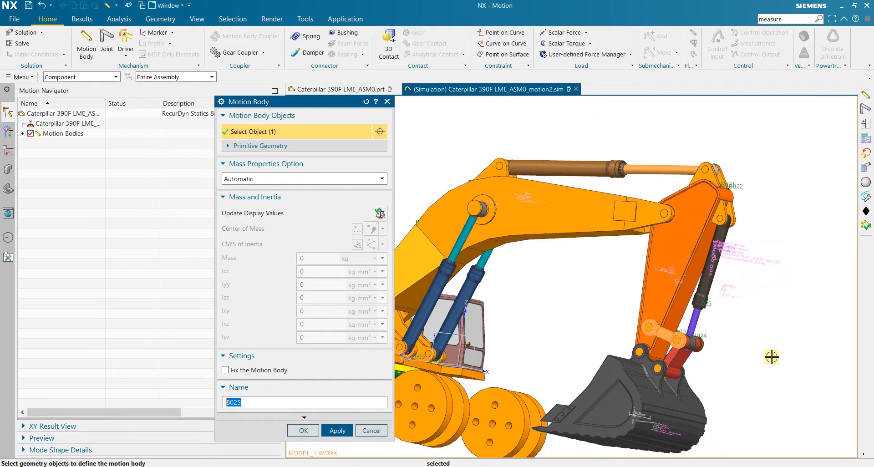
middle_click_drag(773, 355, 751, 362)
left_click(339, 431)
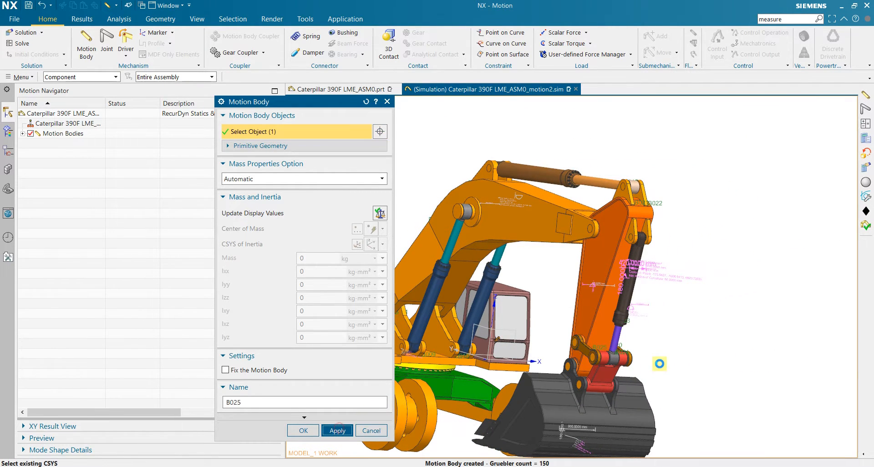
- Create separate motion bodies from the cab-side tipping link, TIPPING_LINK_390F_LME, and from the red bucket link
middle_click_drag(683, 348, 574, 350)
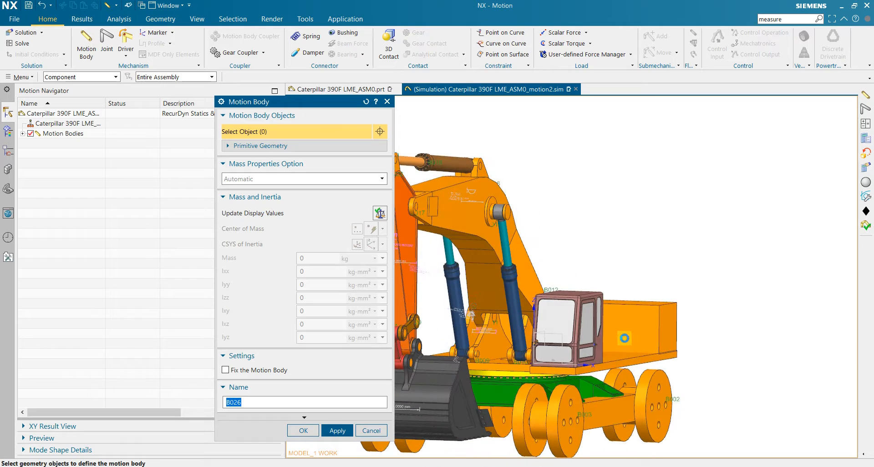
scroll(547, 352, "down", 3)
scroll(547, 352, "up", 5)
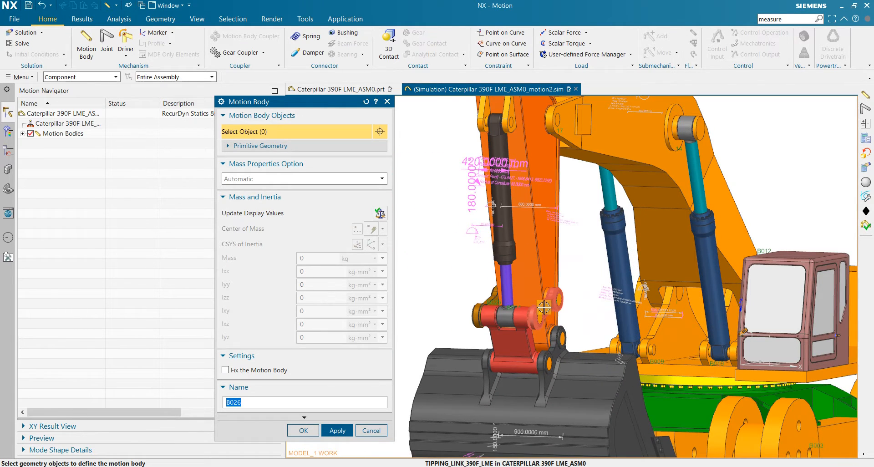
left_click(498, 340)
left_click(340, 427)
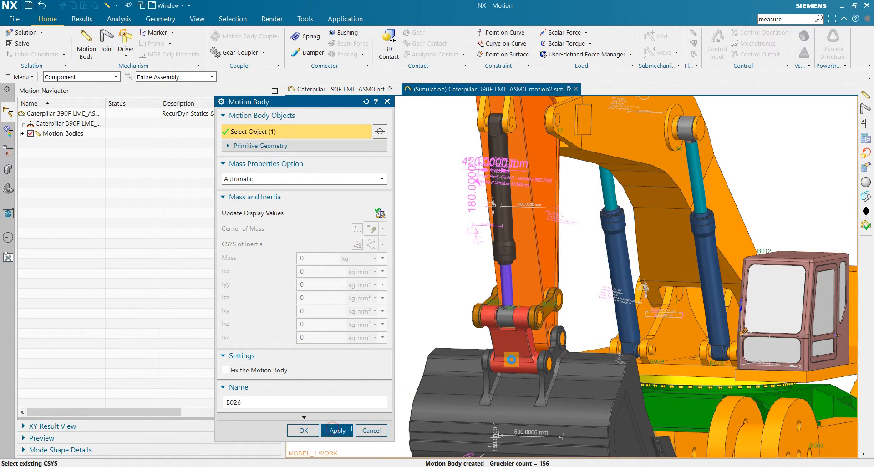
left_click(336, 431)
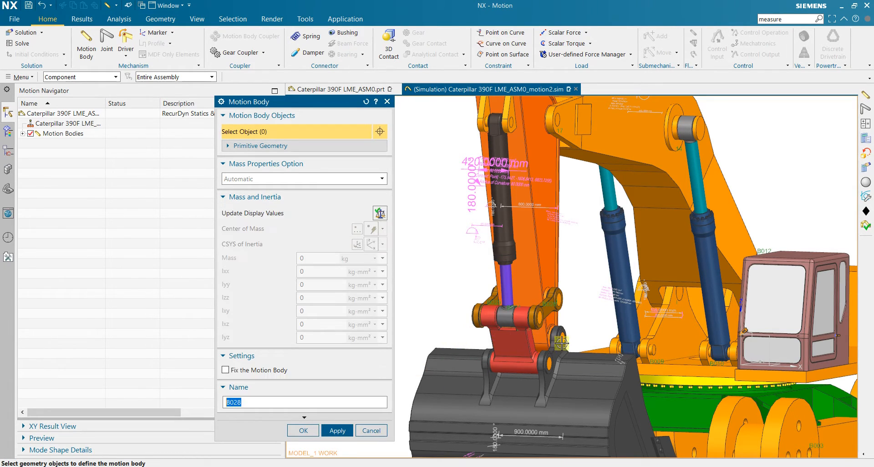
- Create a motion body from the dark grey bucket
left_click(564, 368)
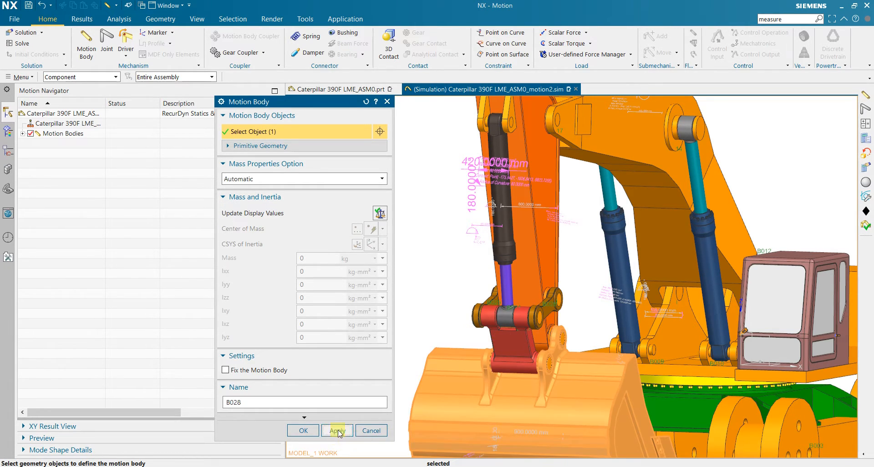
left_click(338, 431)
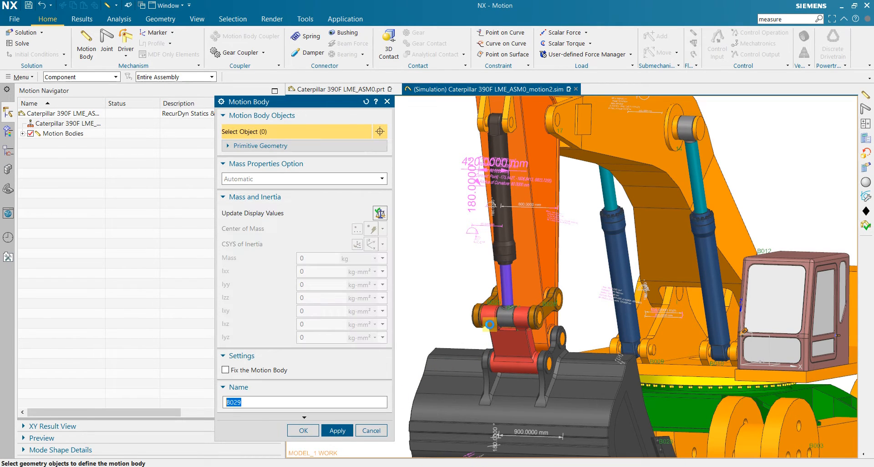
- Create a separate motion body from each of the two PIN_570_70 pins at the lower ends of the boom cylinders
scroll(490, 324, "down", 4)
middle_click_drag(571, 409, 654, 408)
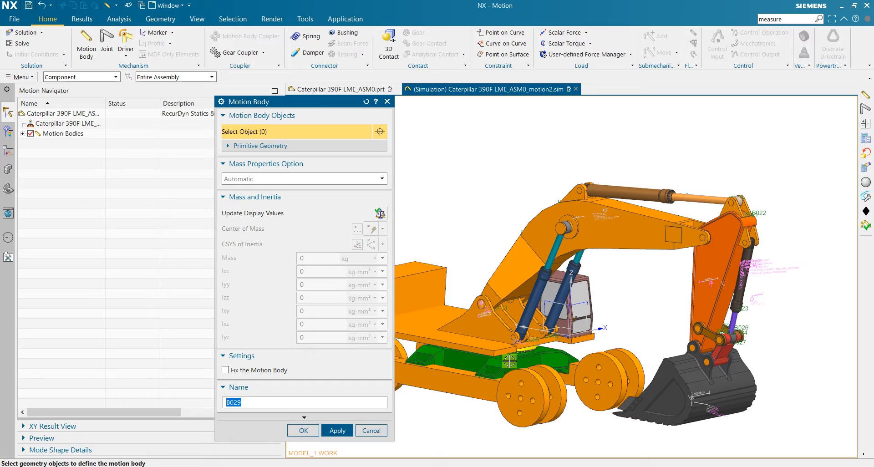
middle_click_drag(531, 320, 584, 334)
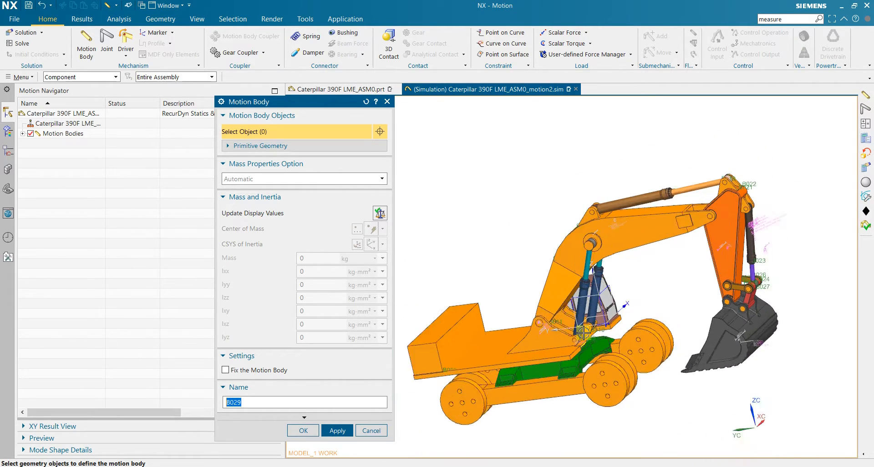
scroll(554, 352, "up", 3)
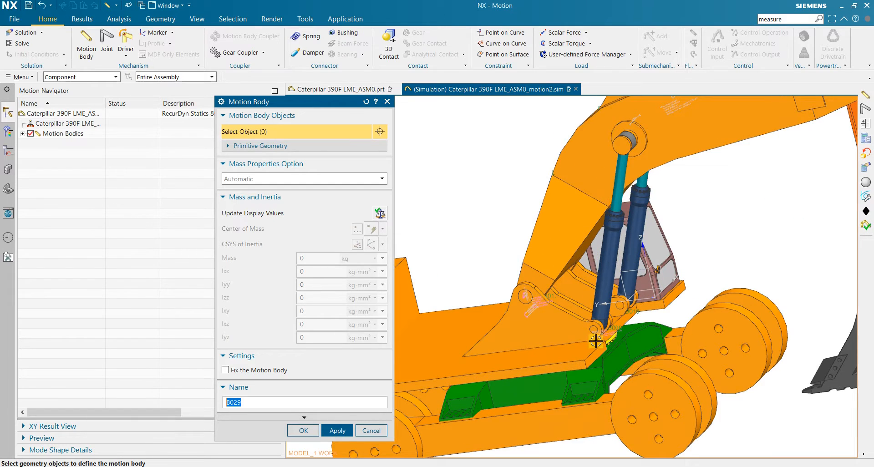
scroll(636, 340, "down", 2)
scroll(605, 313, "up", 3)
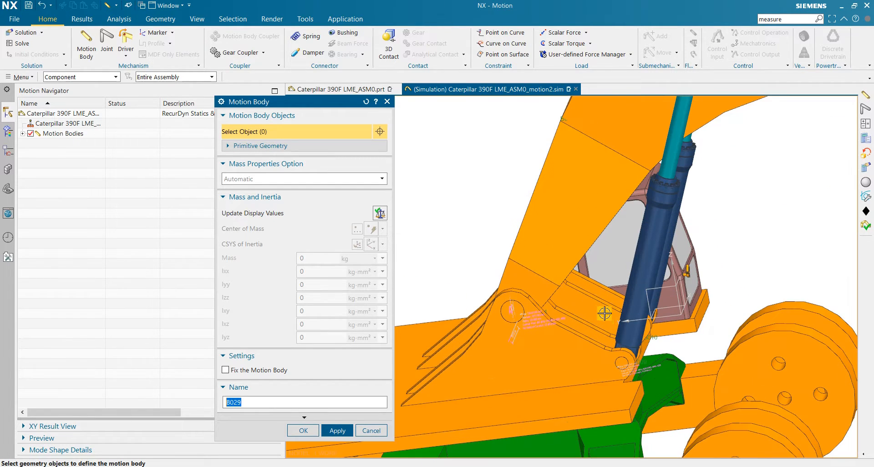
left_click(337, 431)
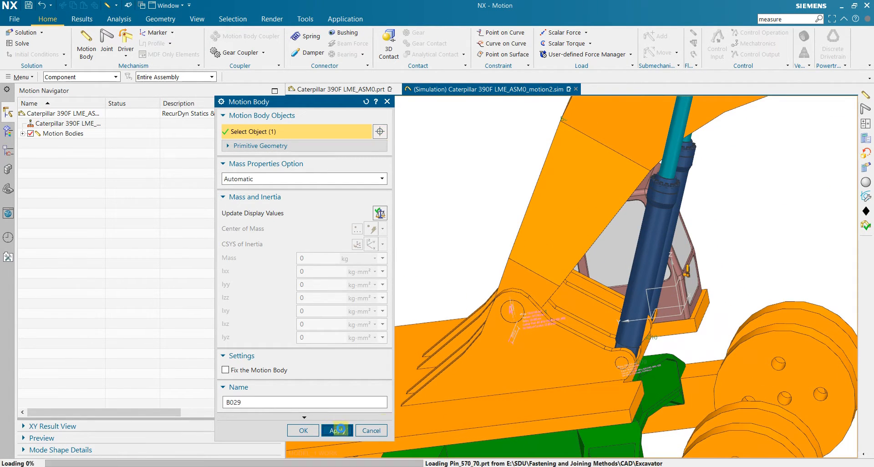
middle_click_drag(664, 362, 647, 360)
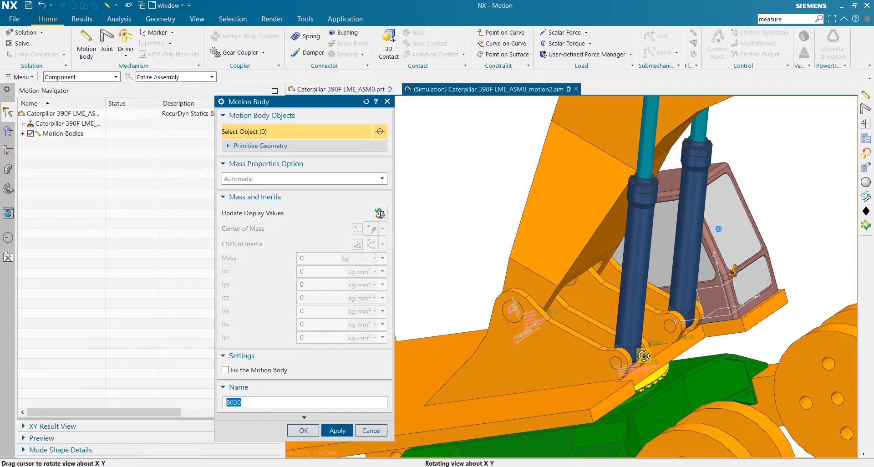
scroll(658, 328, "up", 3)
left_click(683, 327)
scroll(646, 383, "down", 3)
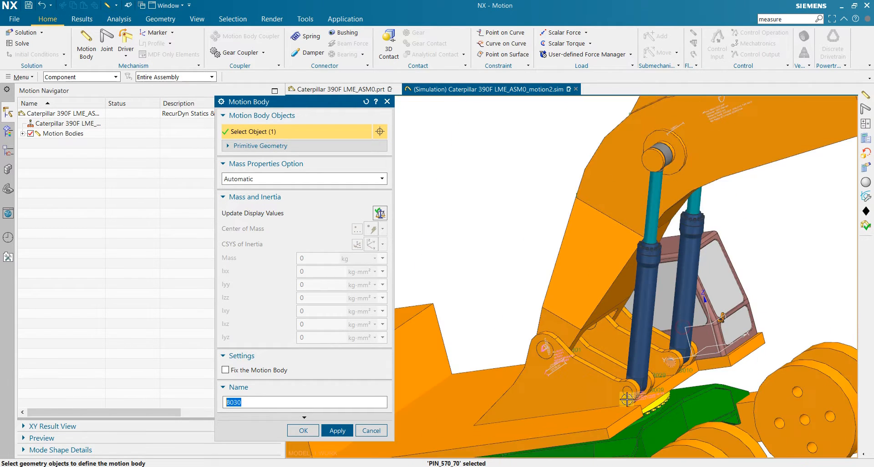
left_click(351, 433)
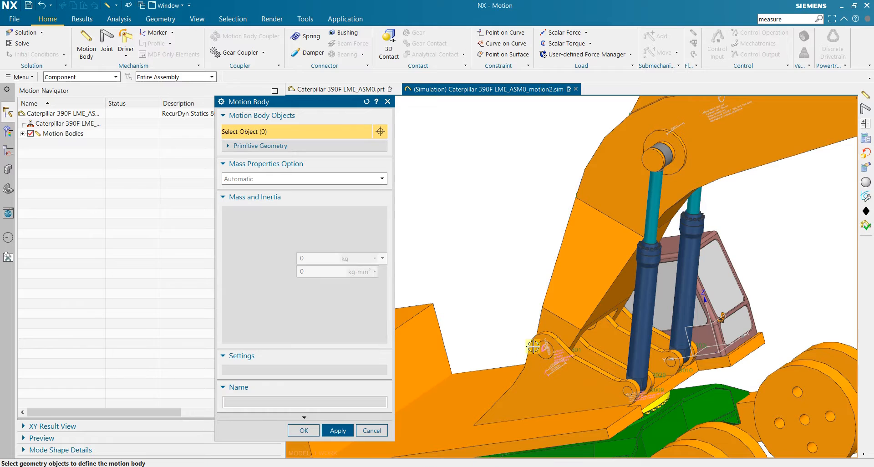
- Create a separate motion body from each of the two pins that hold the foot of the boom in the superstructure lugs
scroll(540, 349, "up", 3)
left_click(540, 375)
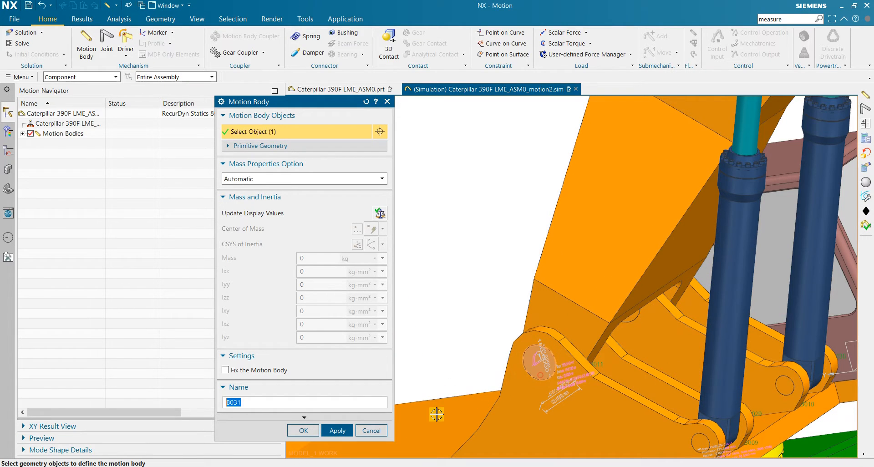
left_click(337, 430)
middle_click_drag(501, 279, 546, 273)
left_click(544, 304)
left_click(344, 428)
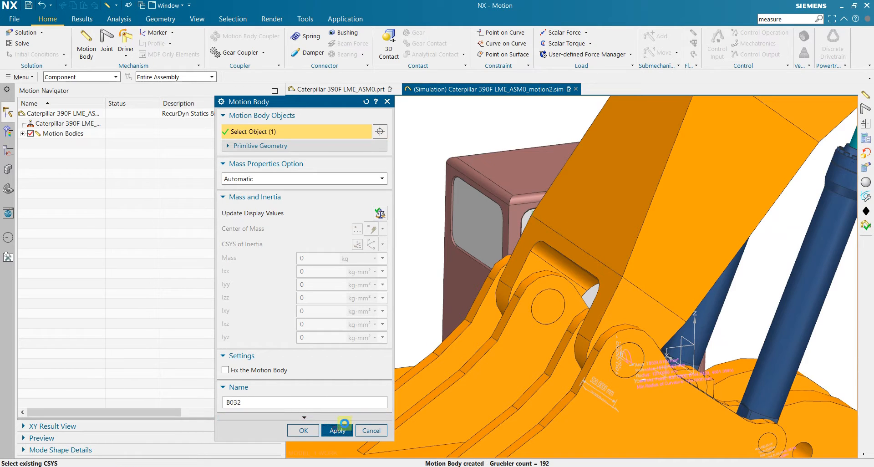
scroll(462, 295, "down", 5)
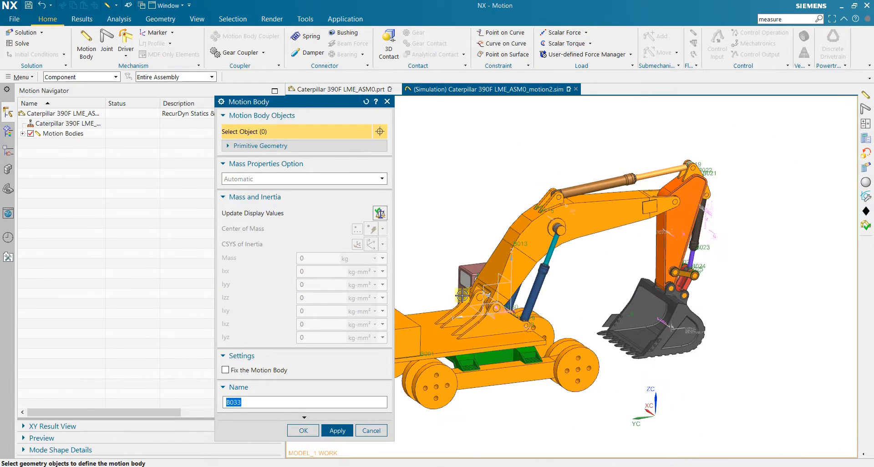
scroll(579, 190, "up", 4)
scroll(606, 182, "down", 4)
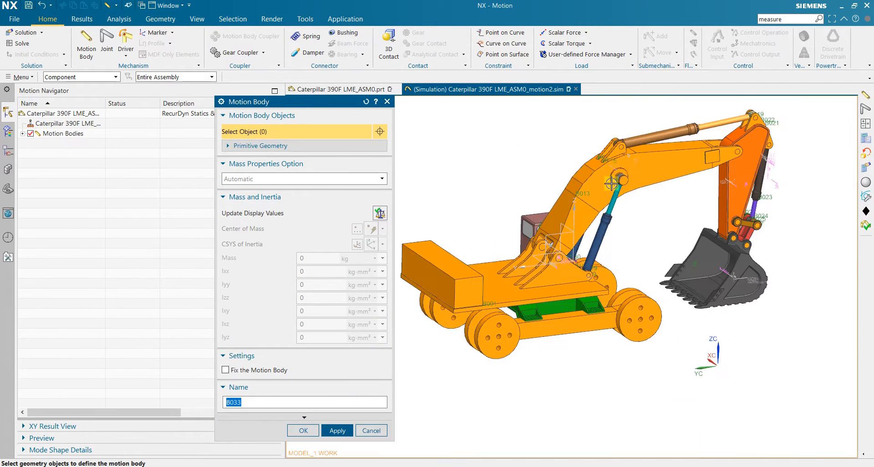
- Create separate motion bodies from the pin holding the stick cylinder's base on the boom and the pin joining the boom to the stick
scroll(625, 131, "up", 4)
scroll(625, 131, "up", 3)
left_click(608, 212)
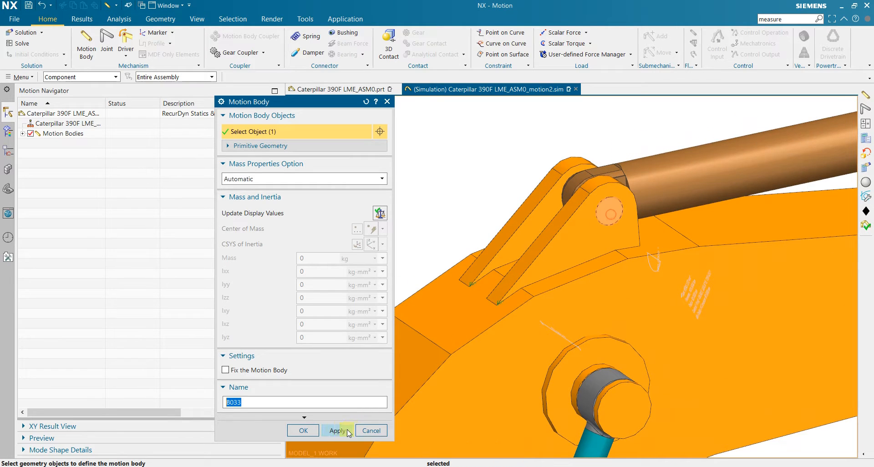
left_click(338, 431)
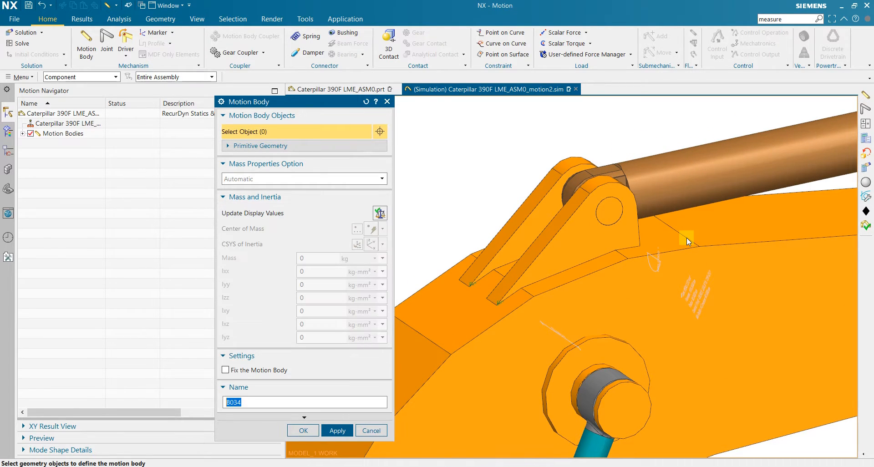
scroll(686, 238, "down", 5)
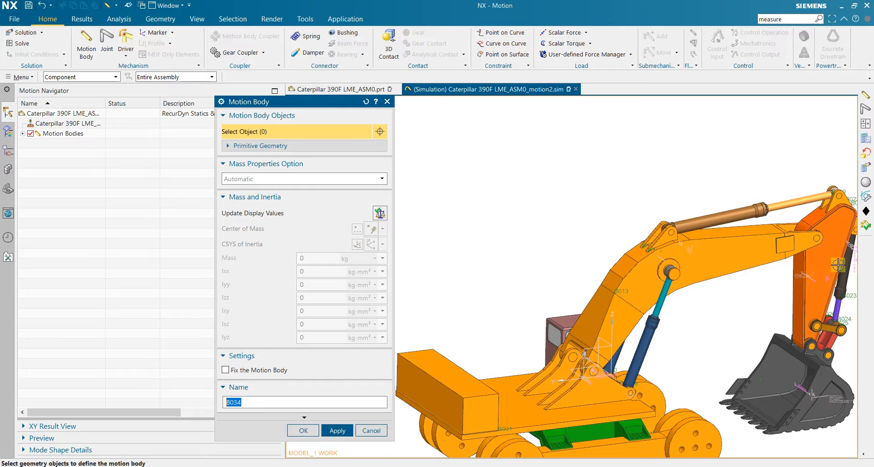
scroll(838, 265, "up", 8)
left_click(753, 250)
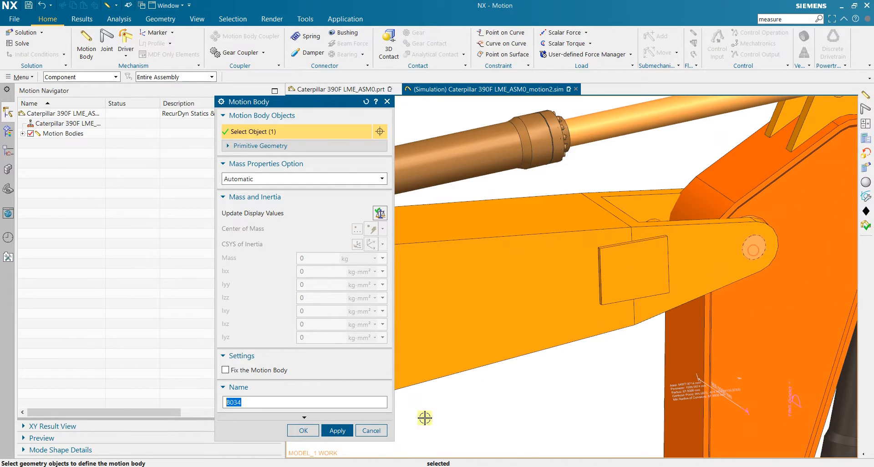
left_click(349, 432)
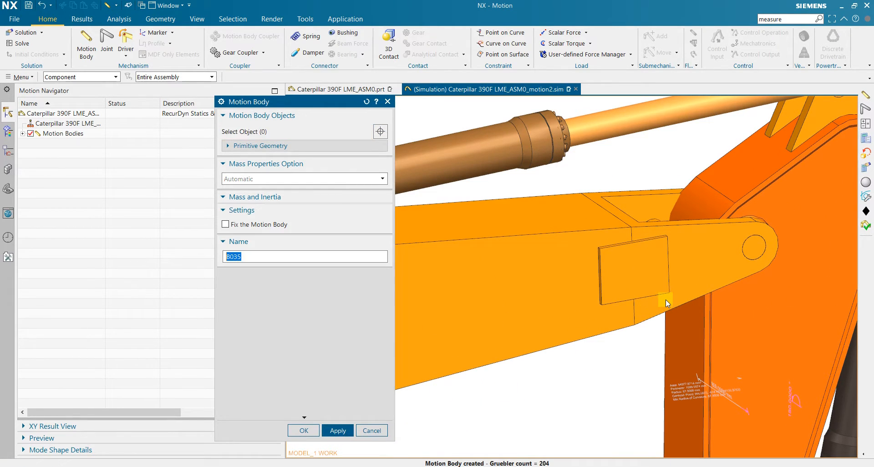
- Create separate motion bodies from the pin at the stick cylinder's rod end and the pin at the bucket cylinder's upper end
scroll(666, 300, "down", 6)
scroll(708, 264, "up", 6)
scroll(676, 264, "up", 2)
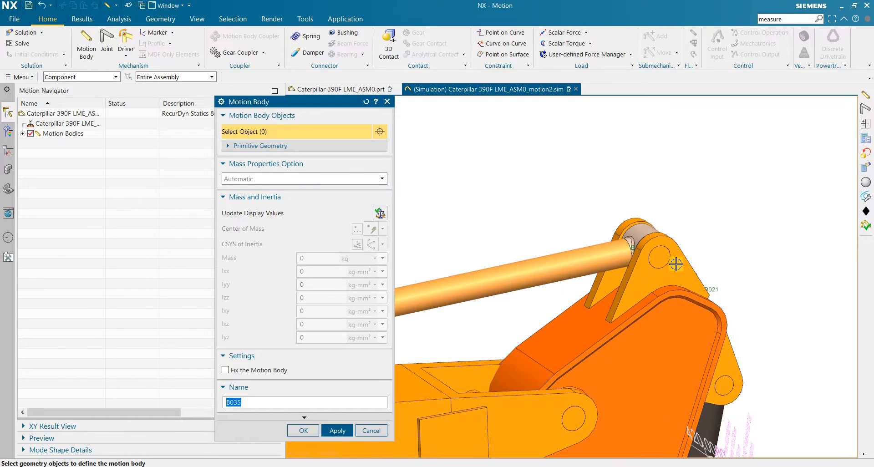
left_click(663, 259)
left_click(337, 431)
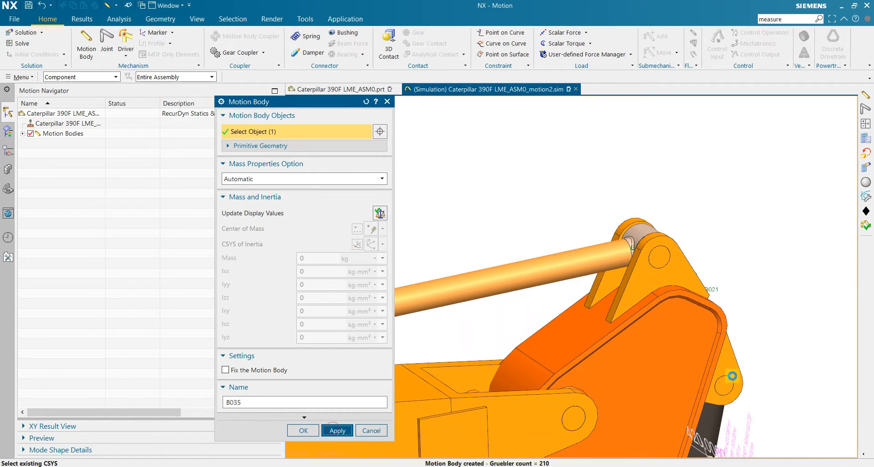
scroll(733, 387, "up", 3)
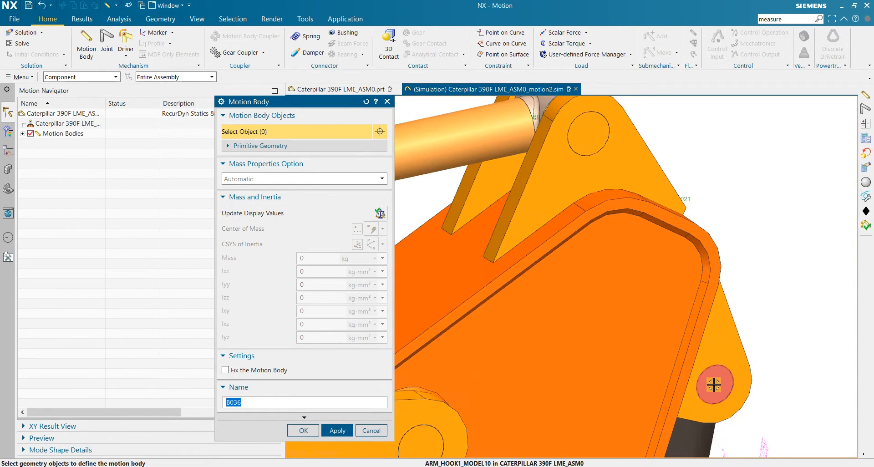
left_click(336, 430)
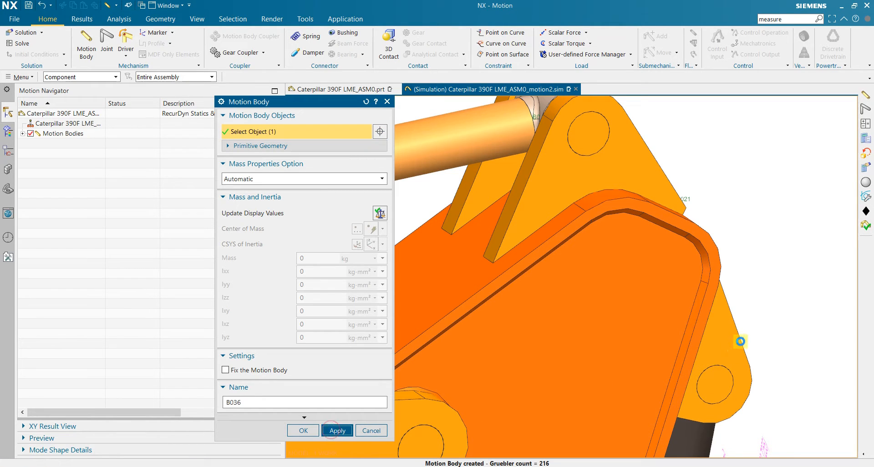
- Create a separate motion body from each tipping link pin, one at the bucket cylinder rod end and one at the stick
scroll(746, 340, "down", 5)
scroll(740, 392, "up", 5)
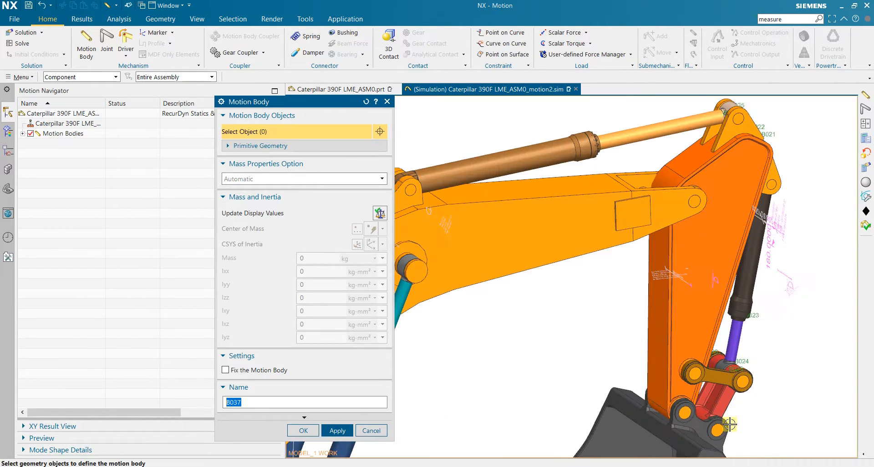
left_click(744, 365)
left_click(336, 430)
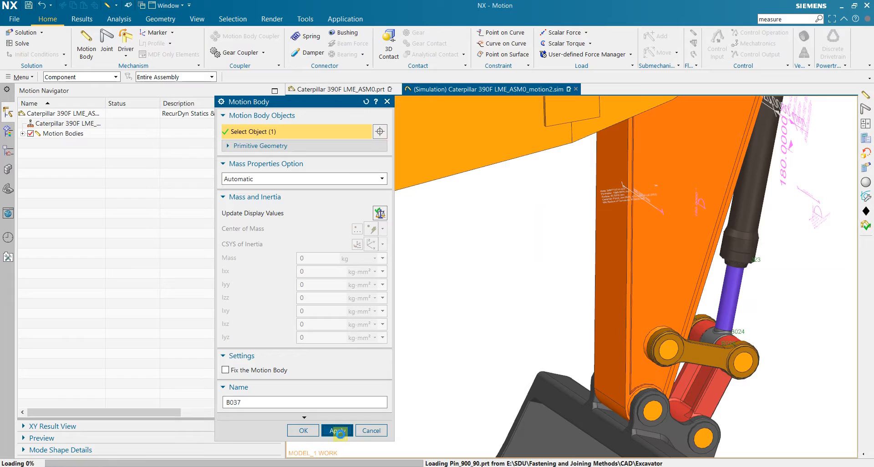
left_click(669, 350)
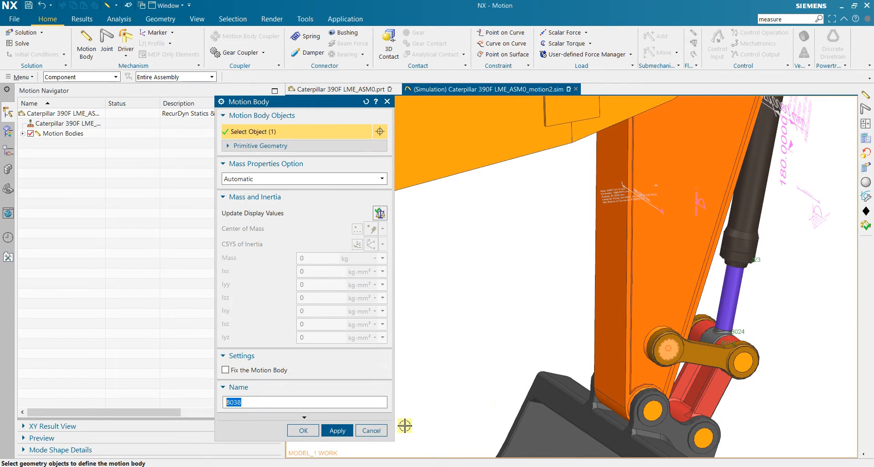
left_click(338, 428)
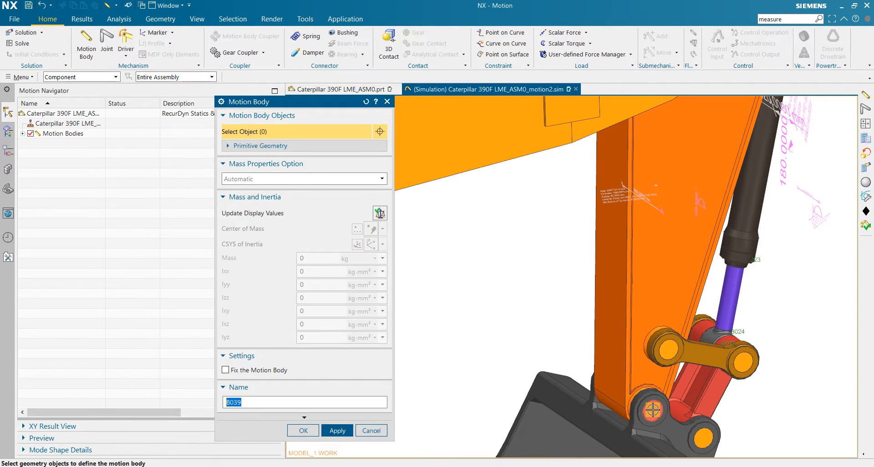
- Create separate motion bodies from the pin joining the bucket to the stick and the pin joining the bucket to the red link
left_click(653, 410)
left_click(335, 434)
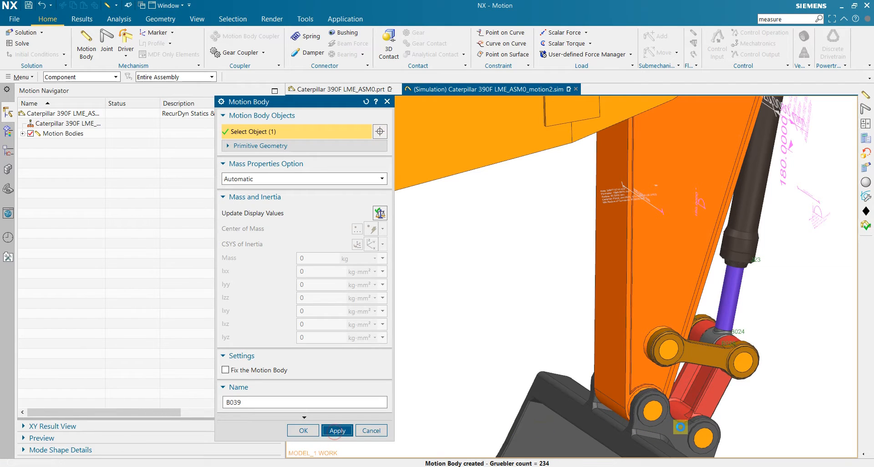
left_click(704, 439)
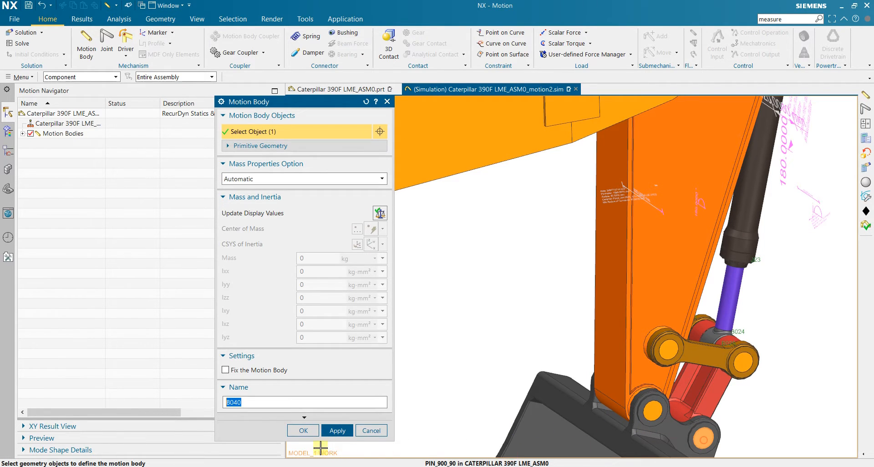
left_click(338, 431)
scroll(568, 276, "down", 10)
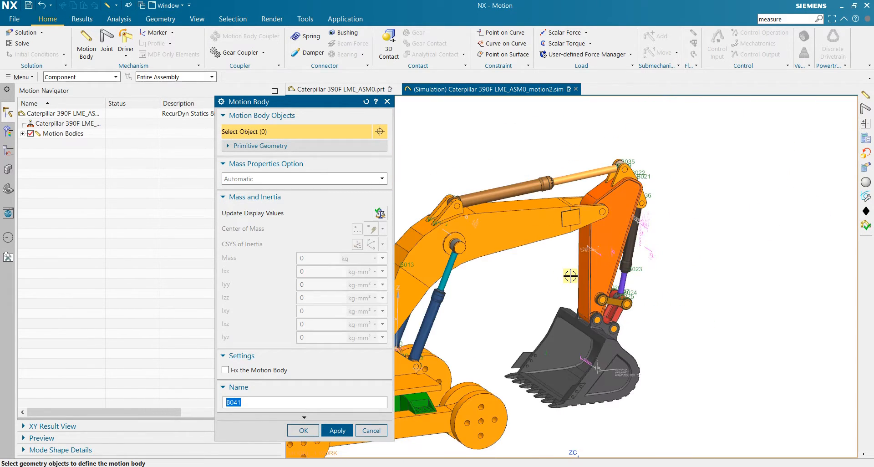
- Leave the Motion Body command without creating another body
scroll(437, 311, "up", 5)
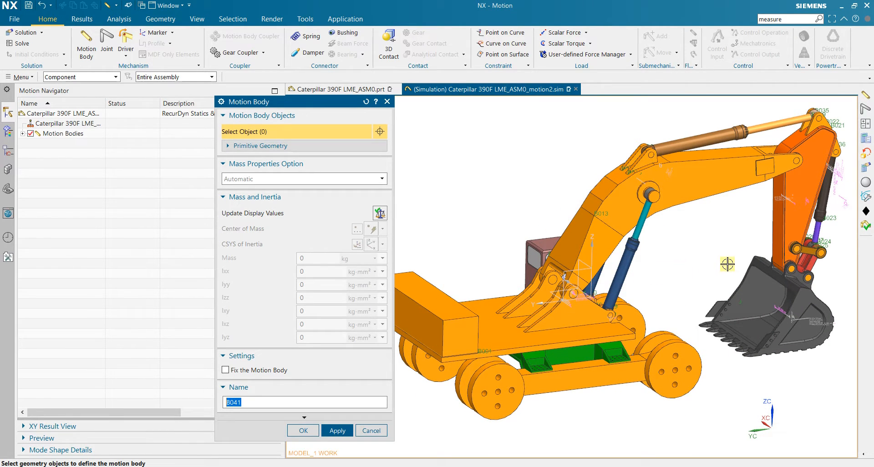
middle_click_drag(727, 264, 595, 268)
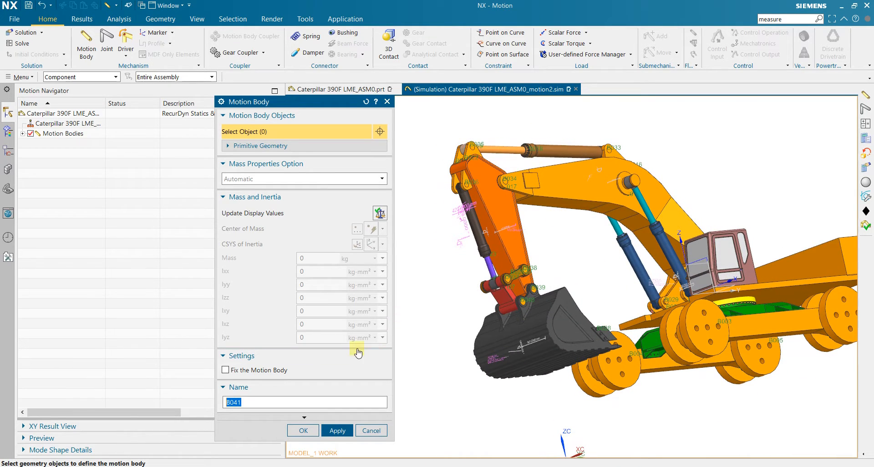
left_click(302, 431)
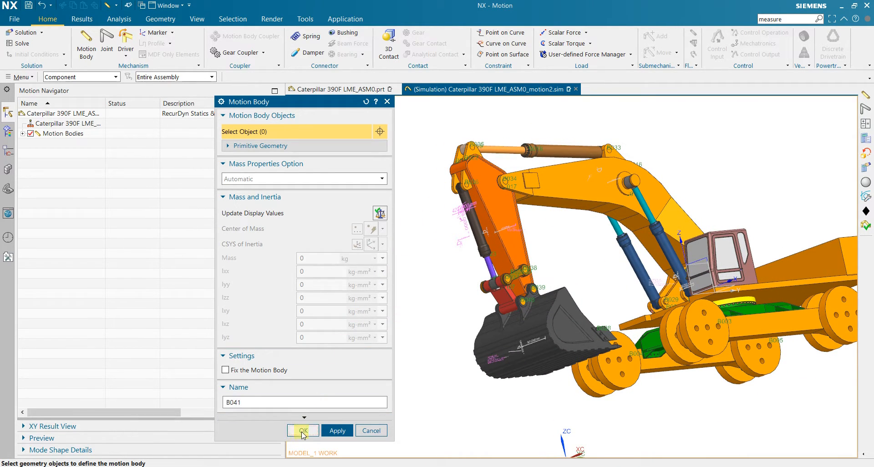
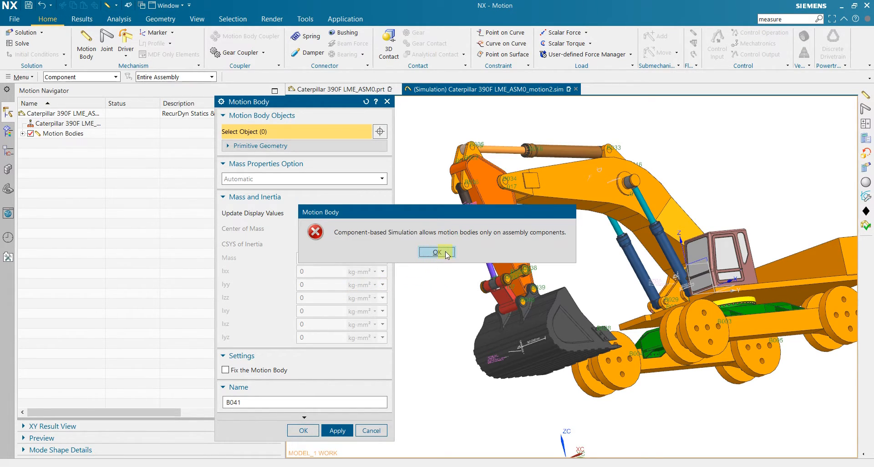
left_click(446, 253)
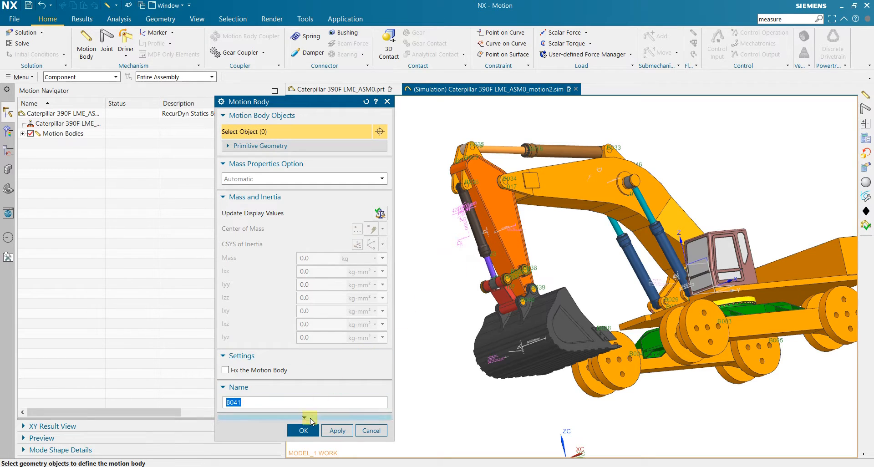
left_click(338, 431)
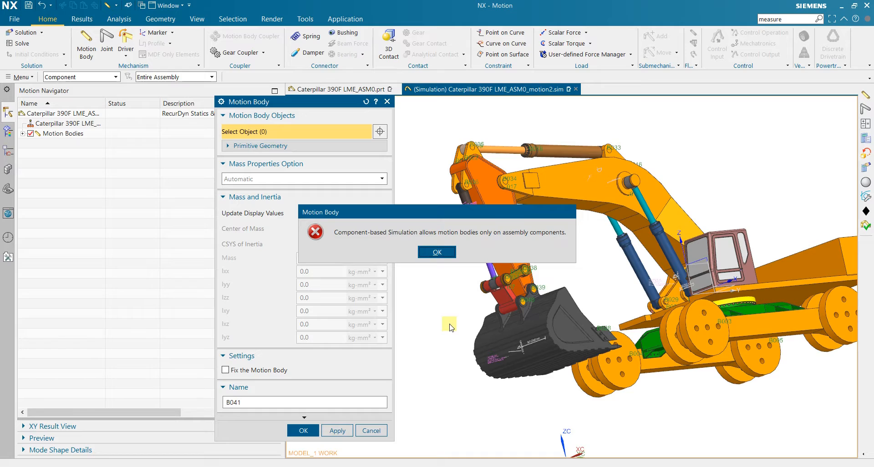
left_click(441, 254)
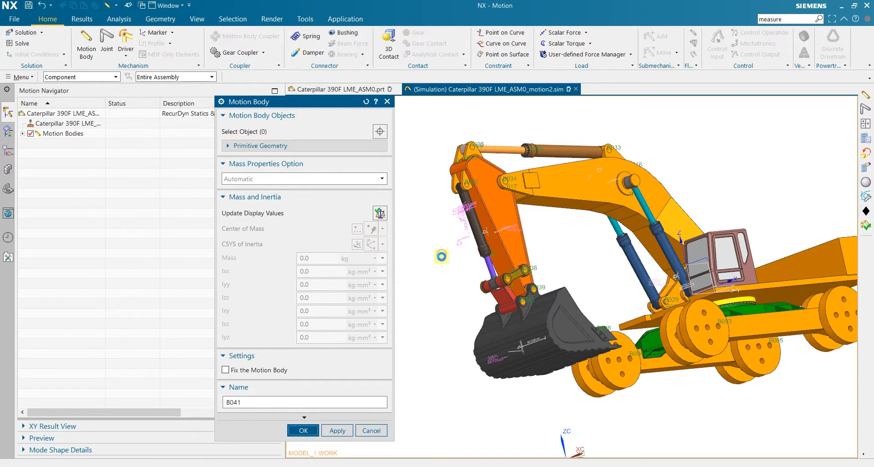
left_click(362, 431)
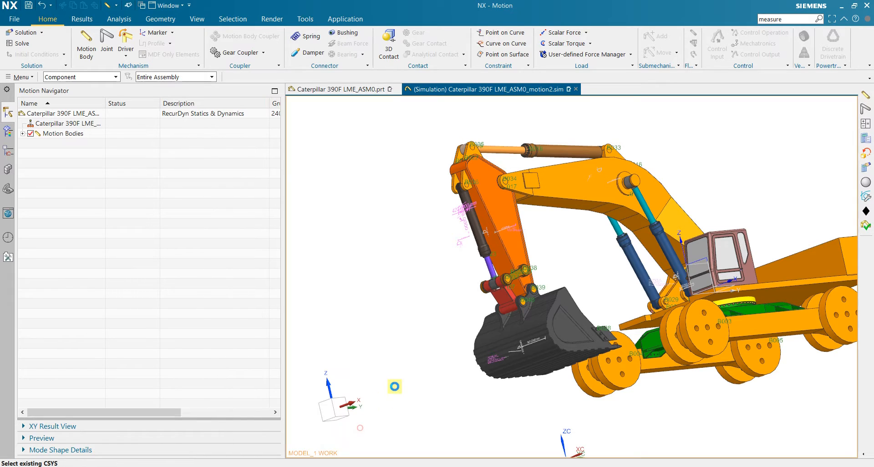
- Expand the Motion Bodies group in the Motion Navigator, review its list, and widen the Name column to show full names
left_click(21, 134)
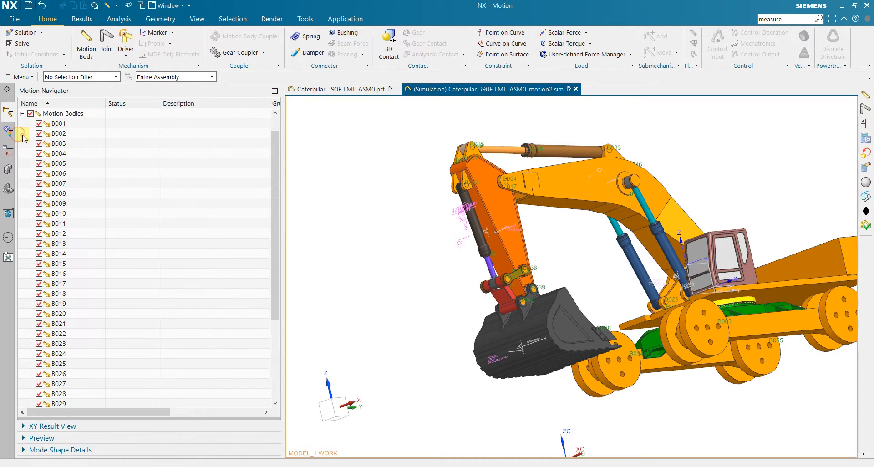
scroll(64, 203, "down", 3)
scroll(74, 217, "up", 3)
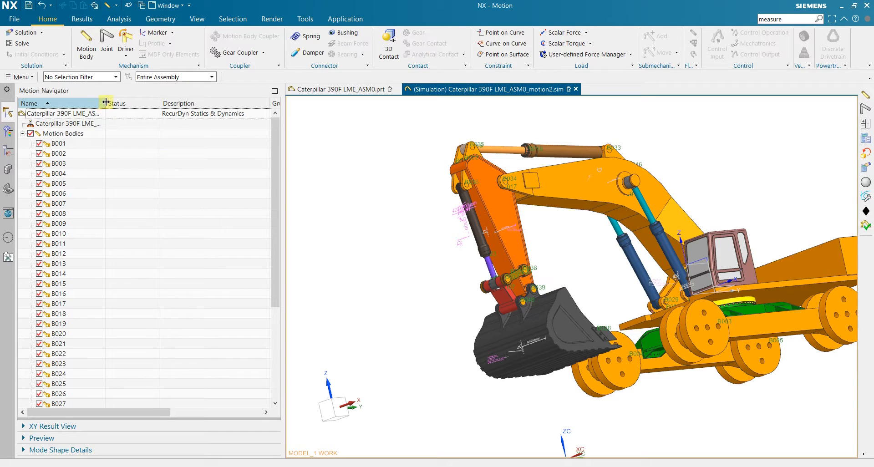
left_click_drag(106, 102, 151, 103)
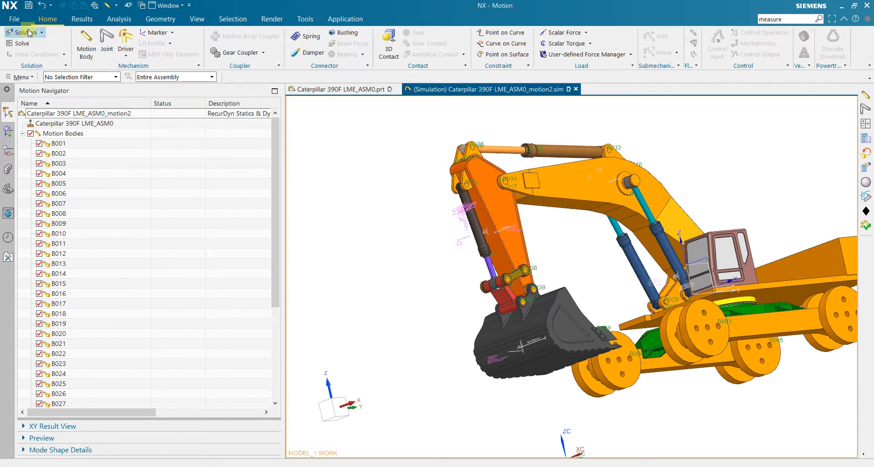
- Save all modified parts, accepting the file name Caterpillar 390F LME_ASM0_motion2.sim in the Excavator folder
left_click(14, 19)
left_click(35, 76)
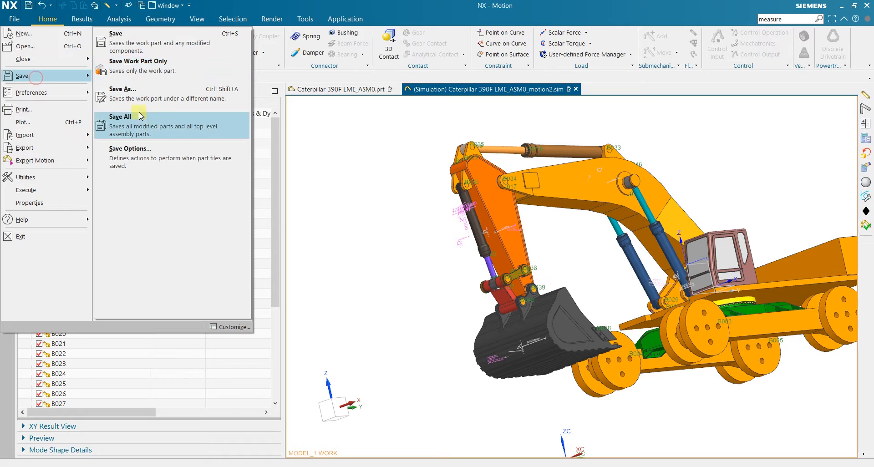
left_click(119, 120)
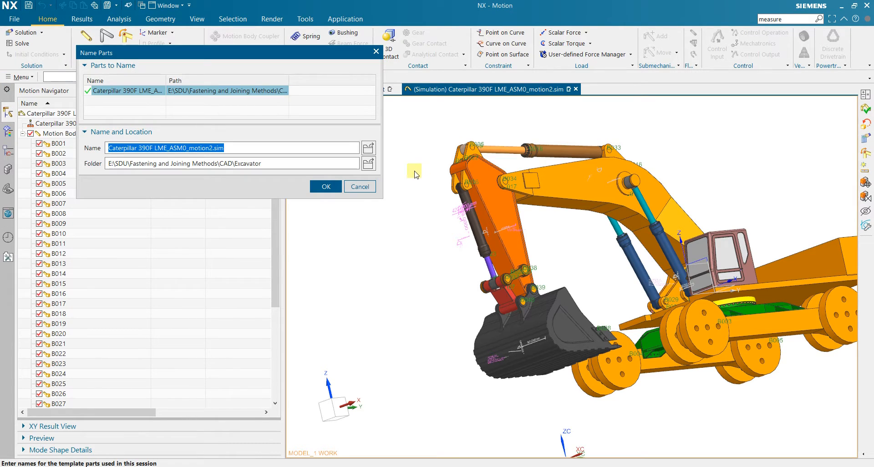
left_click(326, 189)
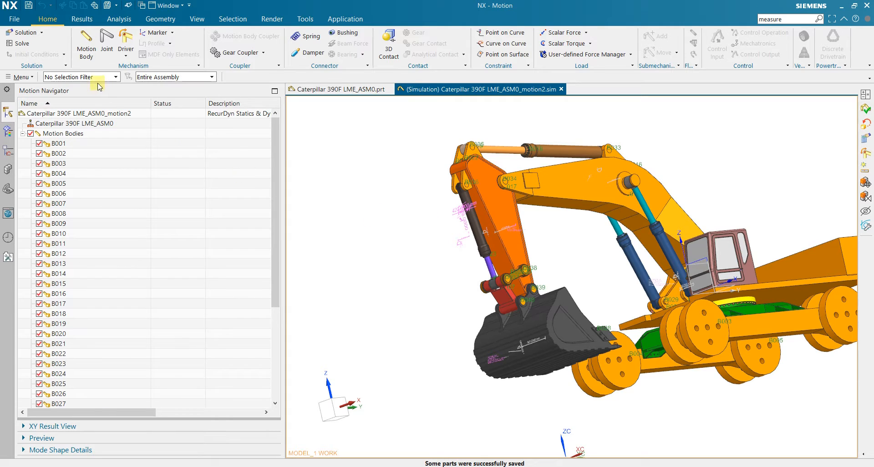
- Start a new motion body and reset the Motion Body dialog to clear the unintended object selection
left_click(87, 46)
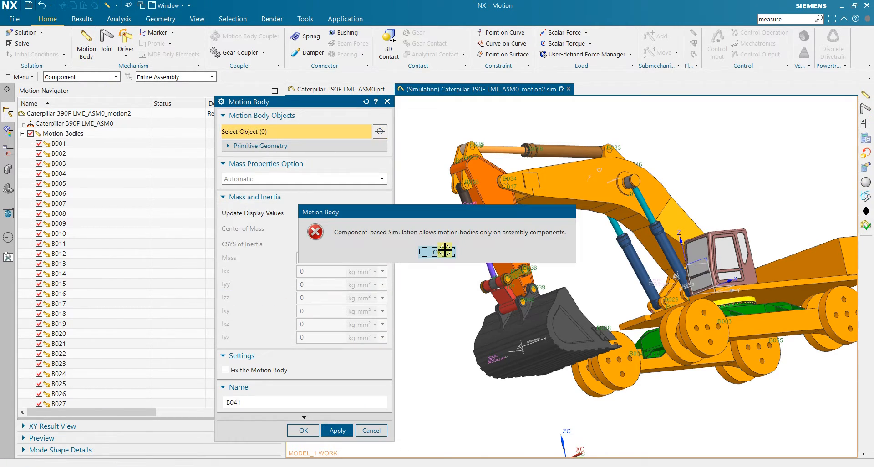
left_click(442, 253)
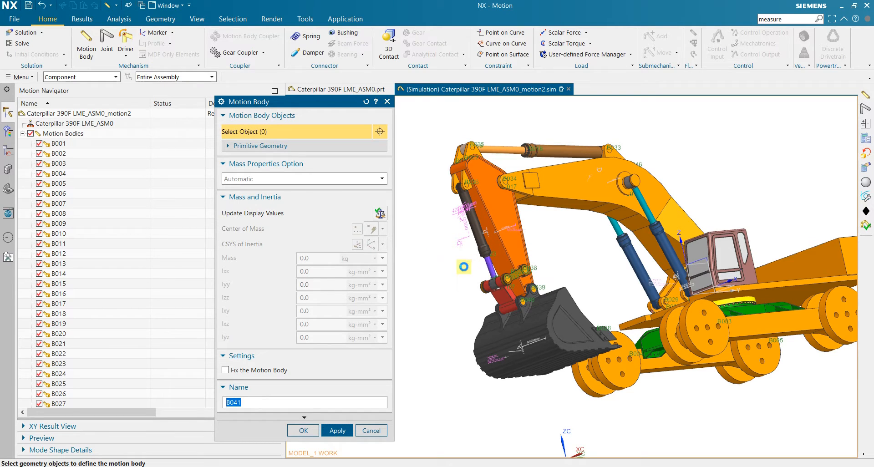
left_click(464, 266)
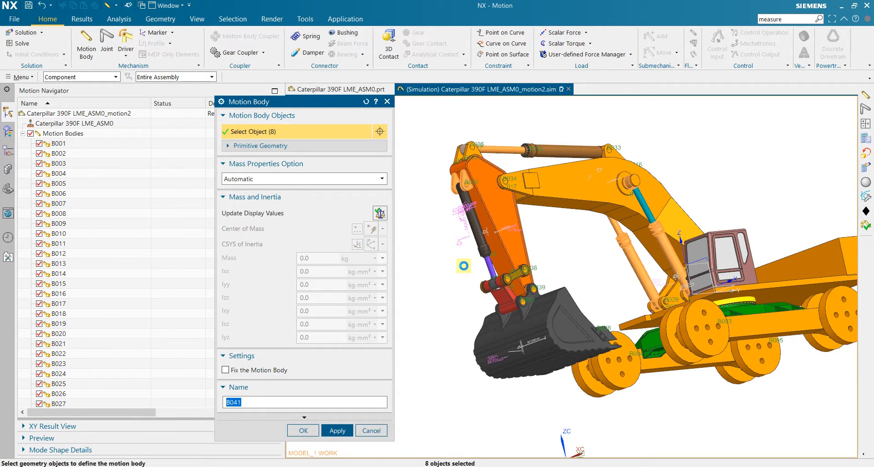
middle_click_drag(468, 296, 610, 251)
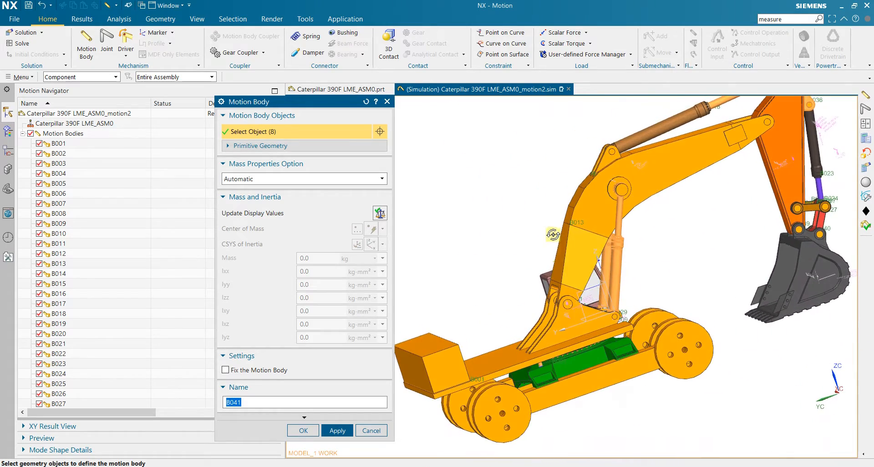
scroll(613, 253, "up", 3)
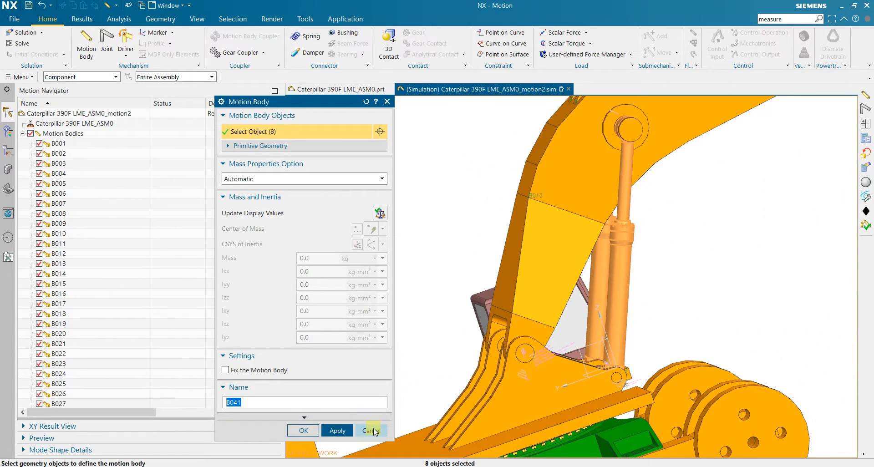
left_click(367, 102)
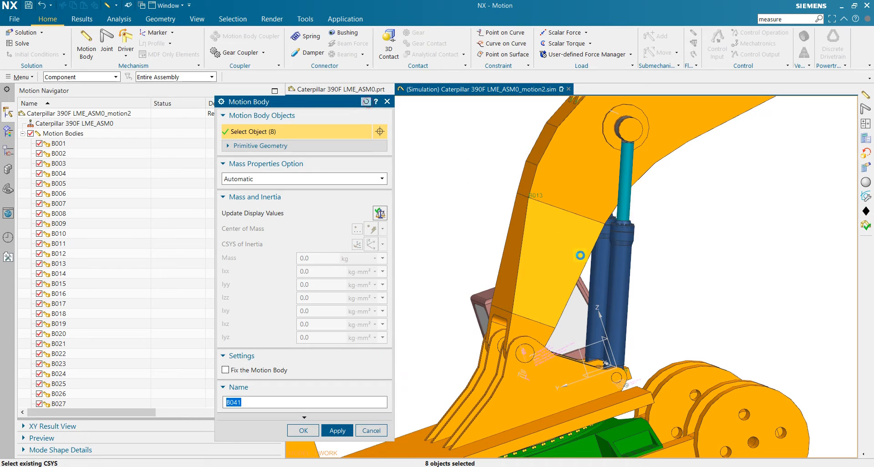
- Create separate motion bodies from the teal rod and the blue barrel of the boom cylinder on the side opposite the cab
left_click(625, 192)
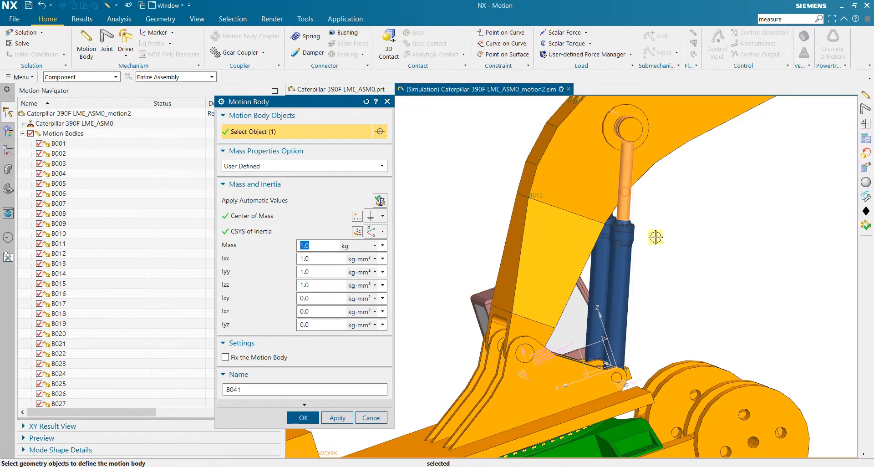
scroll(658, 237, "down", 5)
scroll(703, 209, "up", 2)
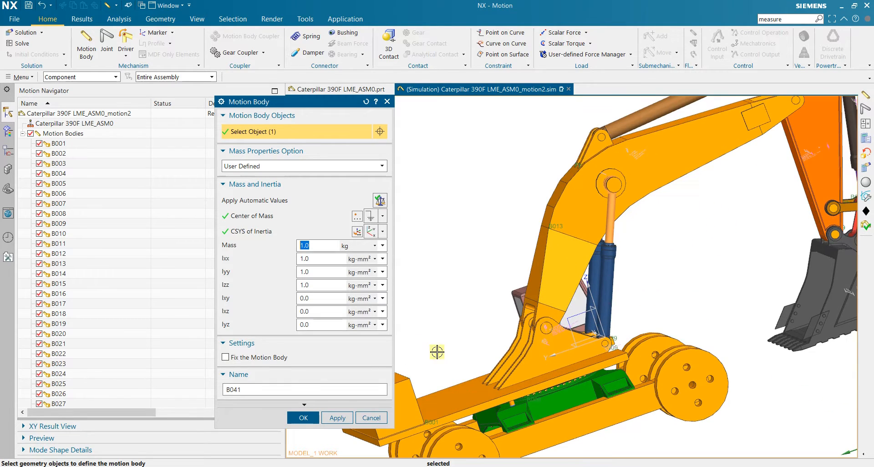
left_click(338, 420)
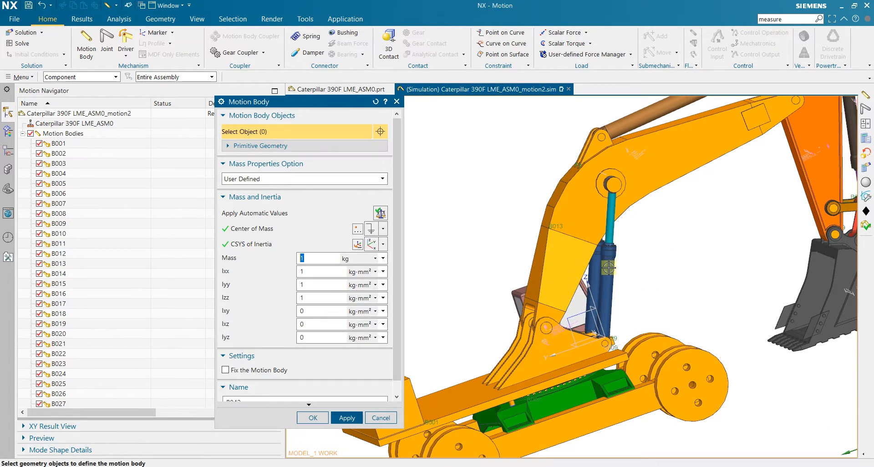
left_click(337, 431)
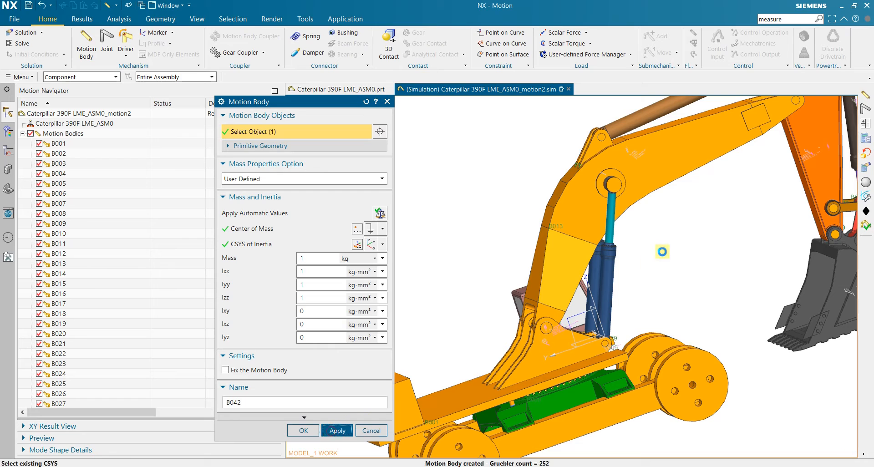
- Create separate motion bodies from the teal rod and the blue barrel of the cab-side boom cylinder
middle_click_drag(641, 233, 706, 247)
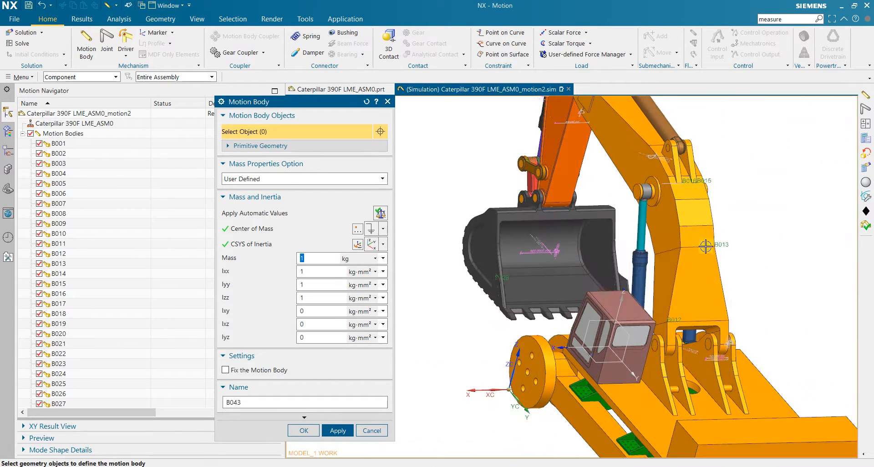
scroll(646, 237, "up", 3)
left_click(646, 237)
left_click(350, 429)
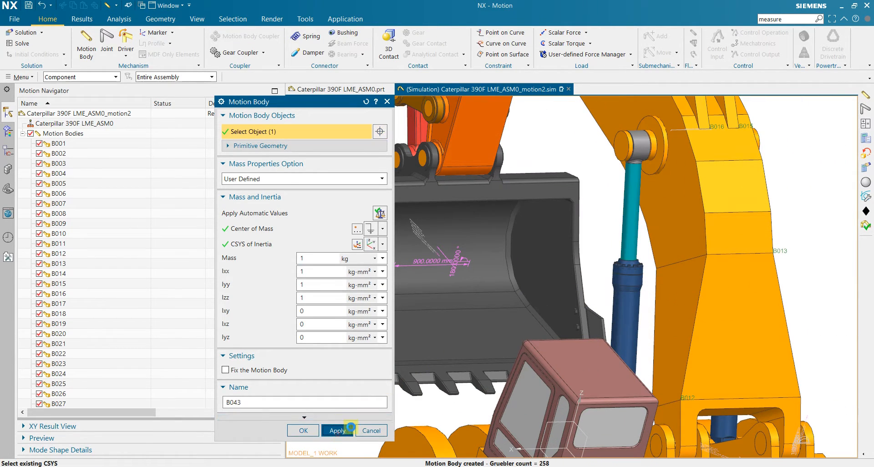
left_click(625, 309)
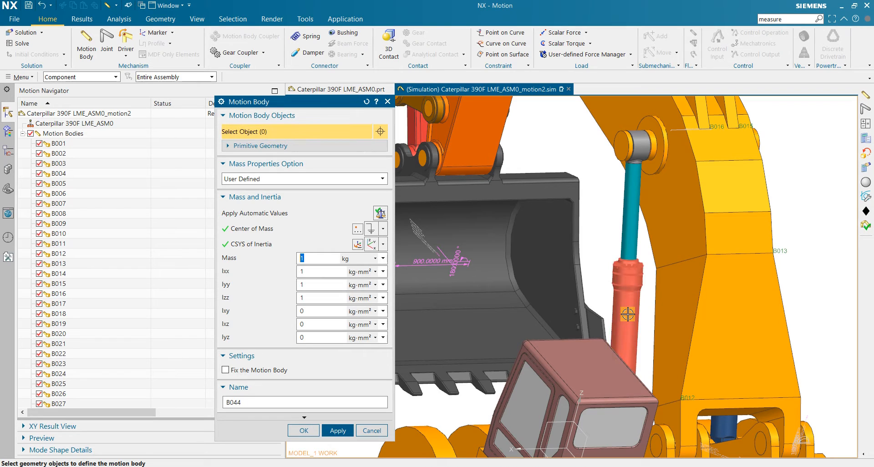
left_click(337, 431)
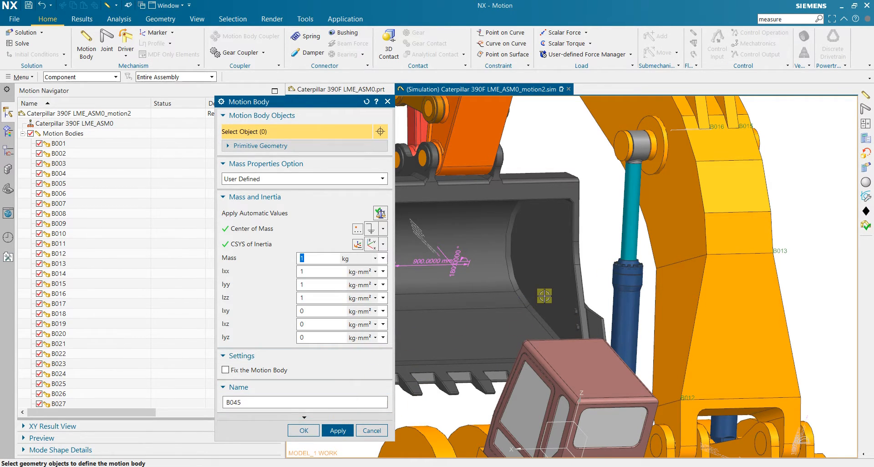
- Close the Motion Body command without defining a further body
scroll(544, 296, "down", 3)
left_click(344, 181)
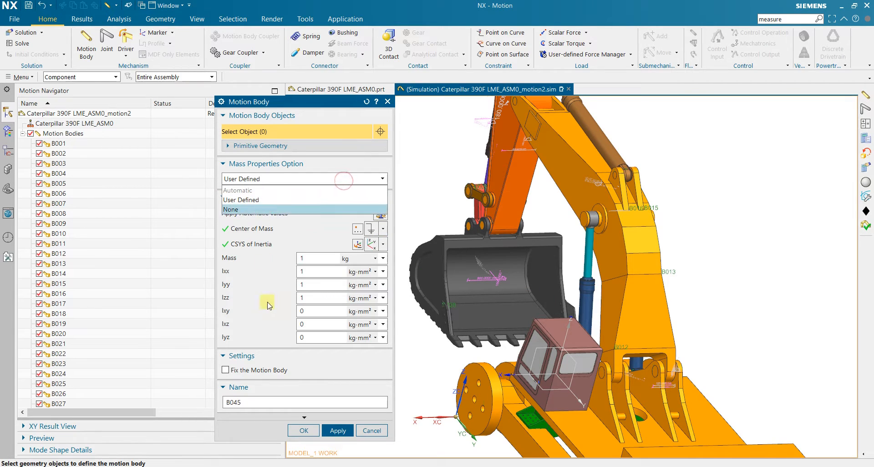
left_click(291, 436)
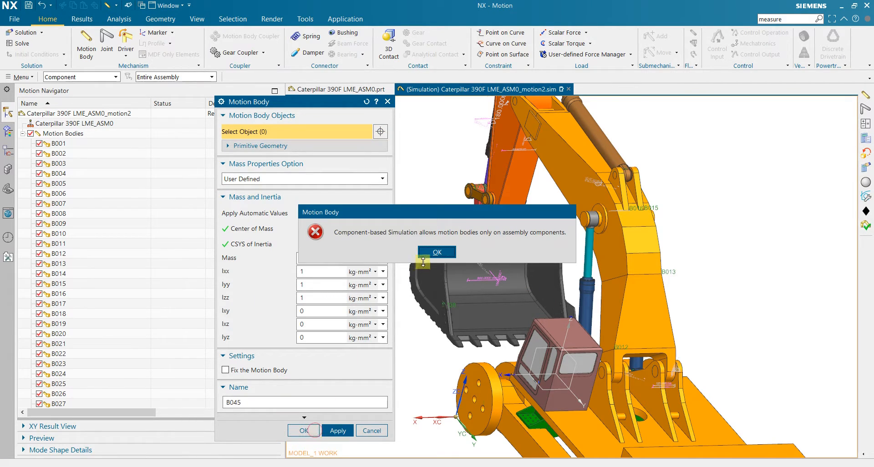
left_click(428, 253)
left_click(371, 431)
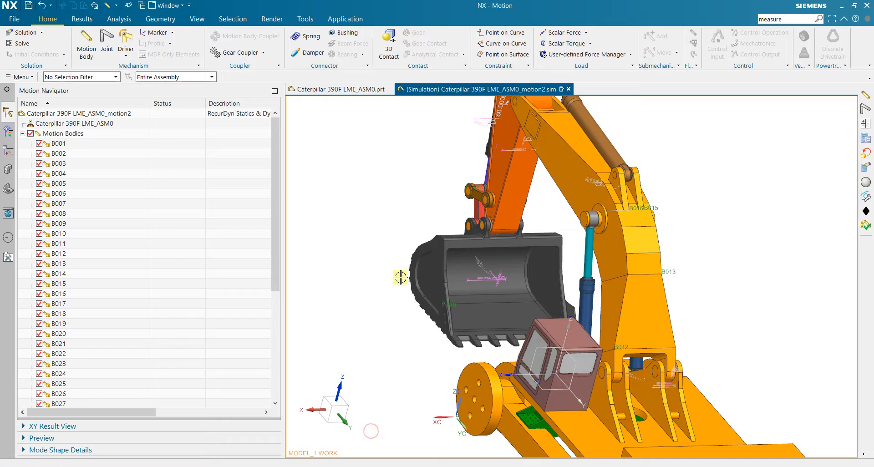
- Open motion body B044 for editing and try to switch its mass properties option to Automatic
mouse_move(401, 278)
middle_mouse_down()
mouse_move(334, 256)
mouse_move(405, 270)
middle_mouse_up()
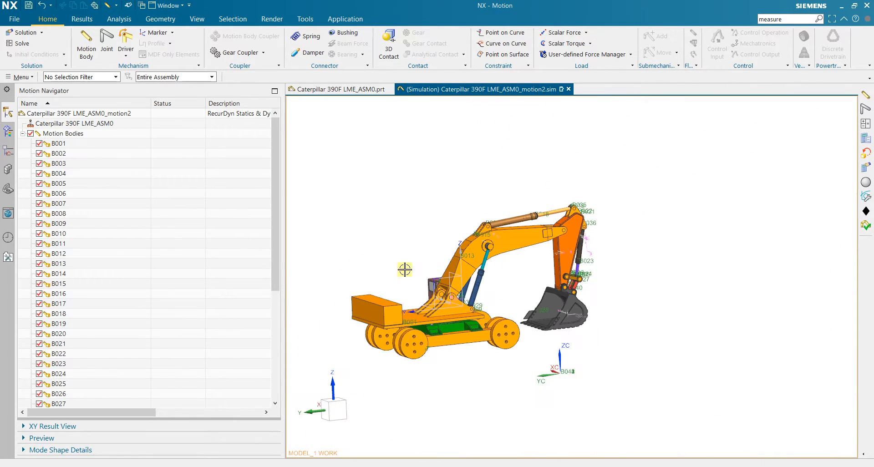
scroll(405, 269, "up", 2)
scroll(150, 307, "down", 4)
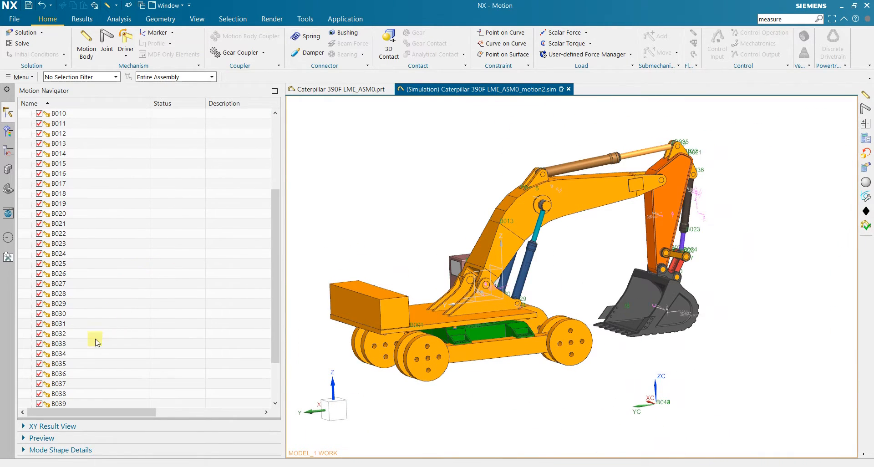
scroll(96, 342, "down", 2)
left_click(64, 394)
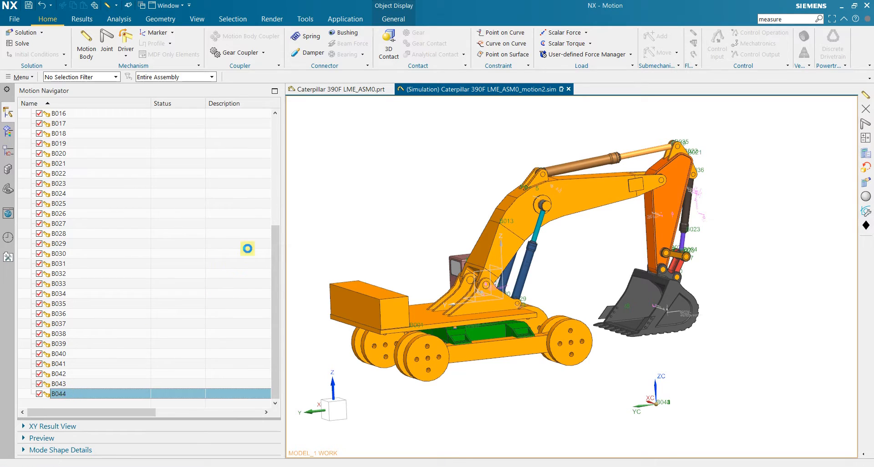
left_click(238, 177)
left_click(241, 192)
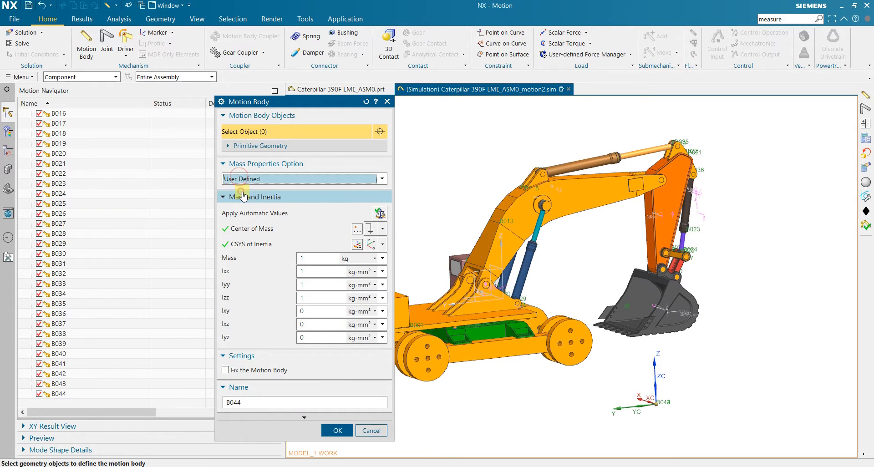
left_click(257, 179)
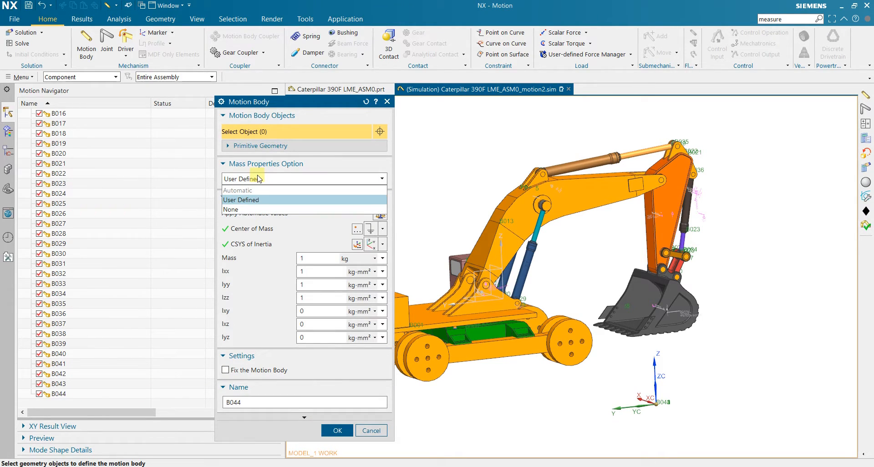
left_click(258, 179)
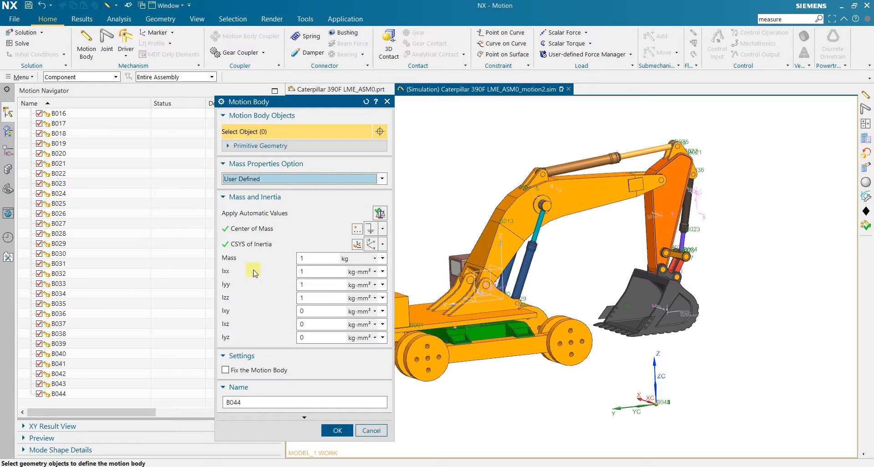
- Assign the cab-side boom cylinder's blue barrel to motion body B044 and set its mass properties to Automatic
left_click(71, 396)
scroll(529, 258, "up", 3)
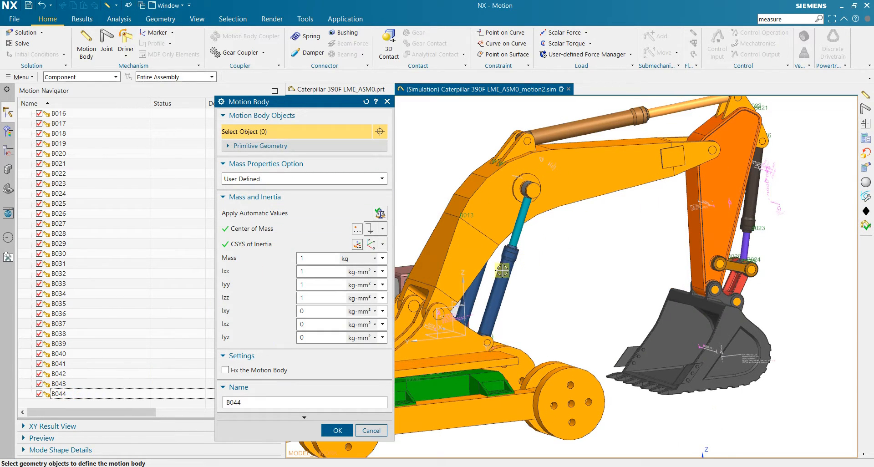
left_click(502, 291)
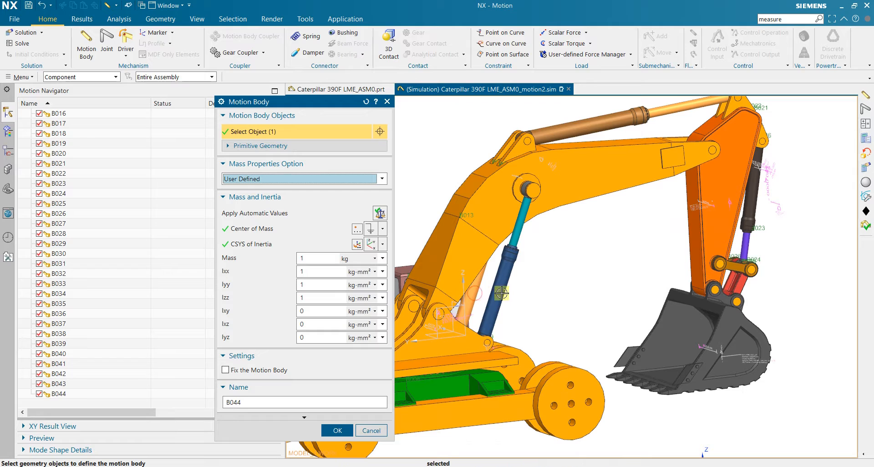
middle_click_drag(502, 292, 656, 302)
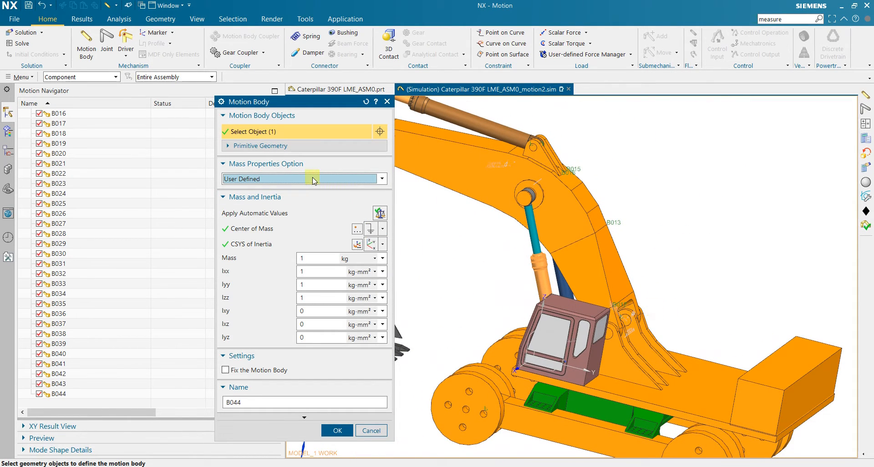
left_click(298, 180)
left_click(273, 190)
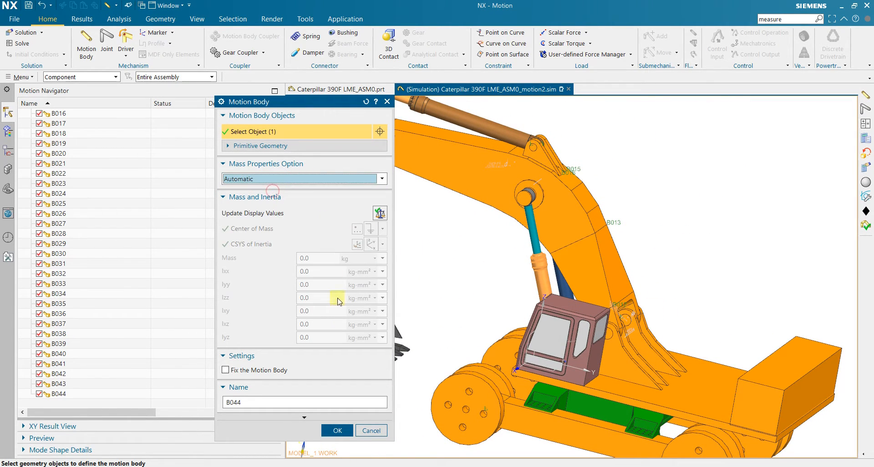
left_click(337, 431)
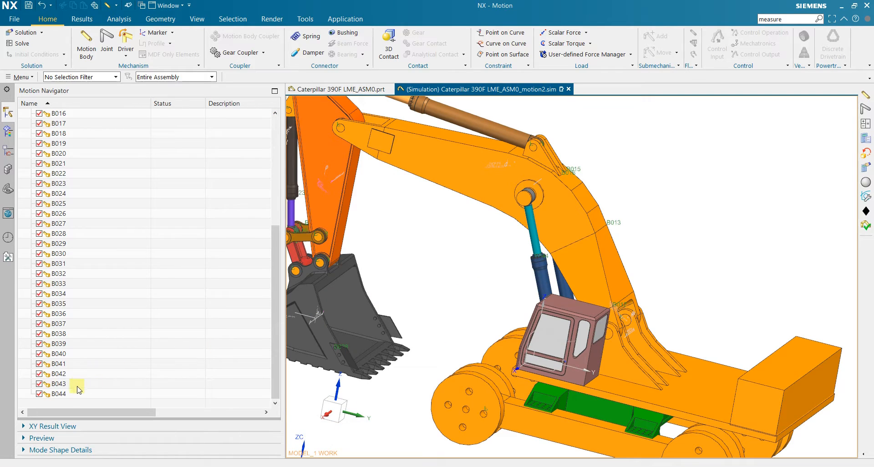
- Edit motion body B043, assigning the cab-side boom cylinder's teal rod and setting its mass properties to Automatic
left_click(70, 384)
double_click(69, 384)
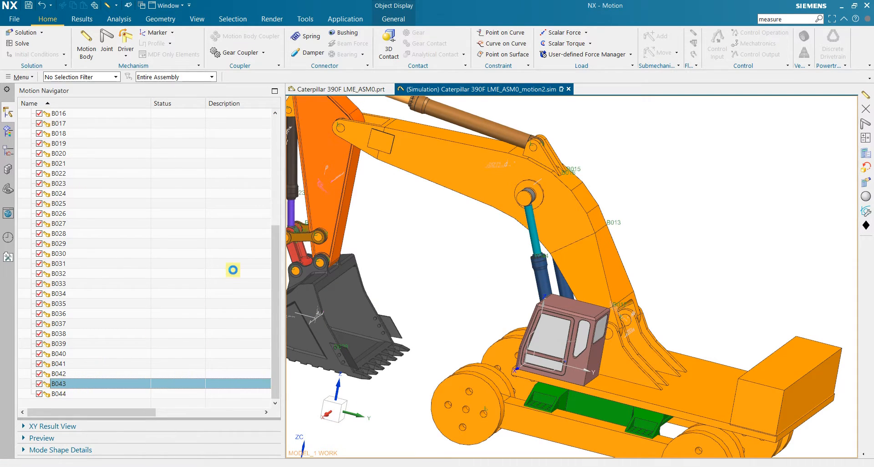
left_click(261, 182)
left_click(261, 182)
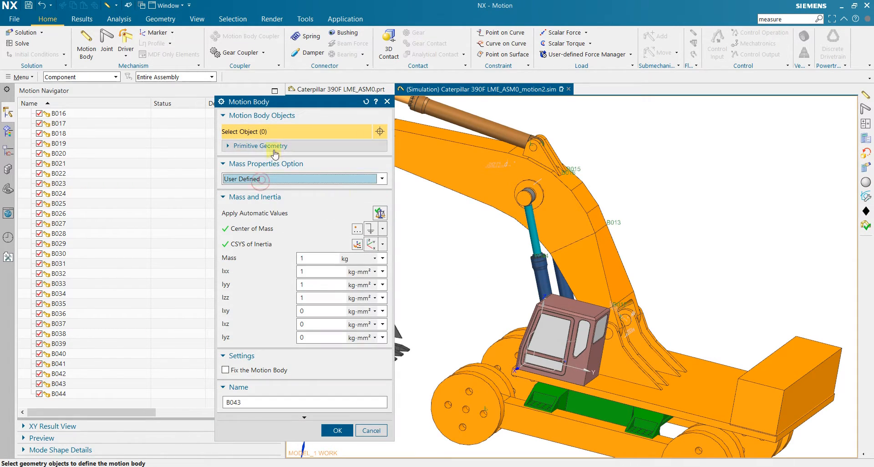
left_click(534, 231)
left_click(274, 179)
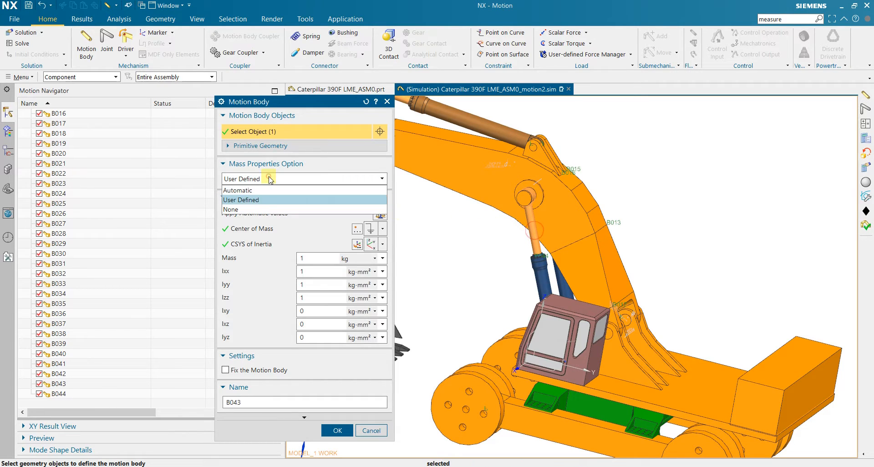
left_click(241, 190)
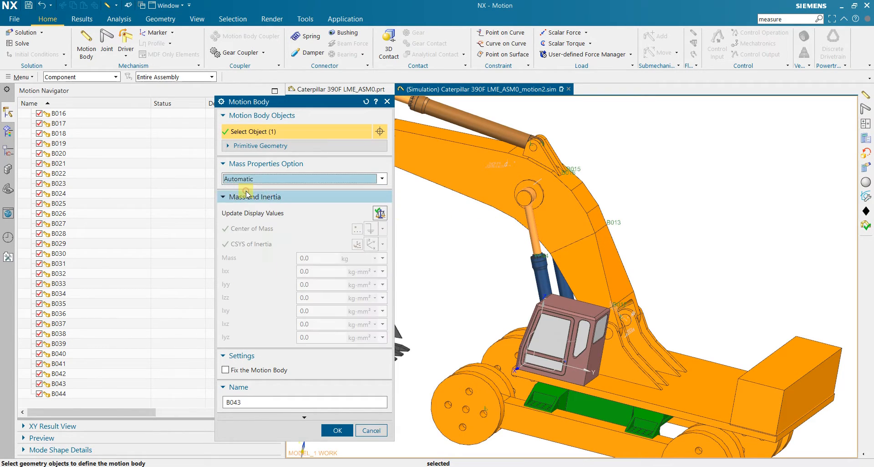
left_click(338, 431)
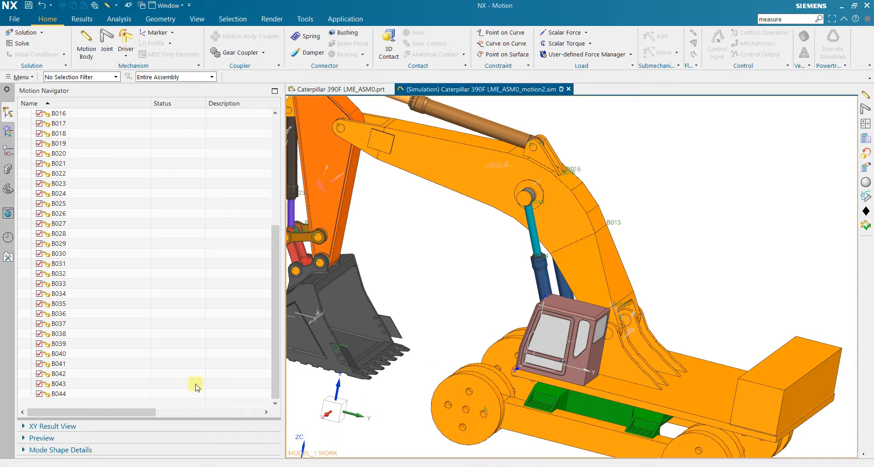
- Set the mass properties option to Automatic for motion body B042, the blue barrel of the boom cylinder opposite the cab
left_click(90, 375)
middle_click_drag(630, 211, 432, 255)
double_click(96, 371)
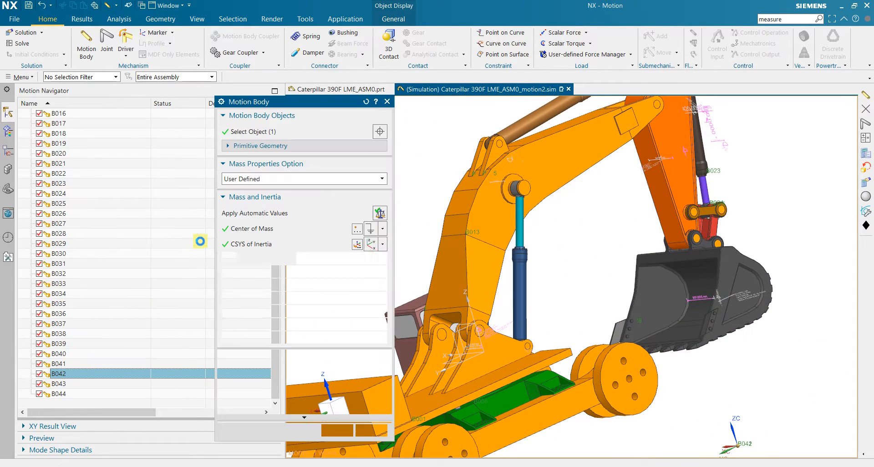
left_click(278, 179)
left_click(267, 188)
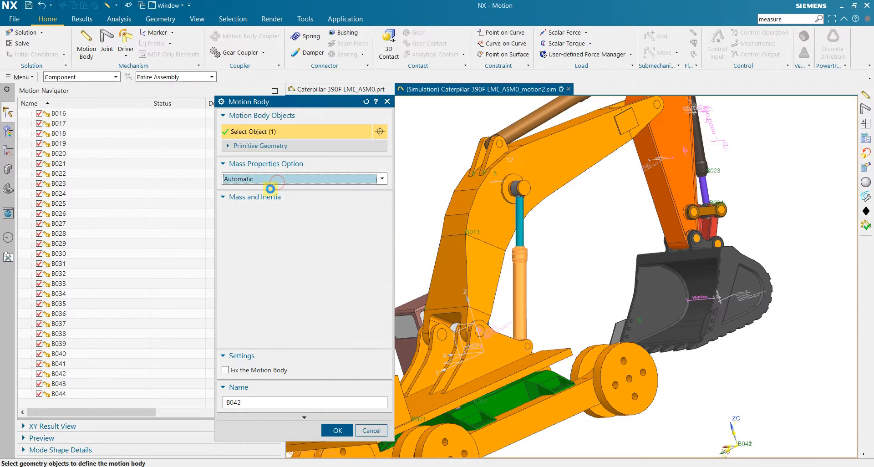
left_click(338, 431)
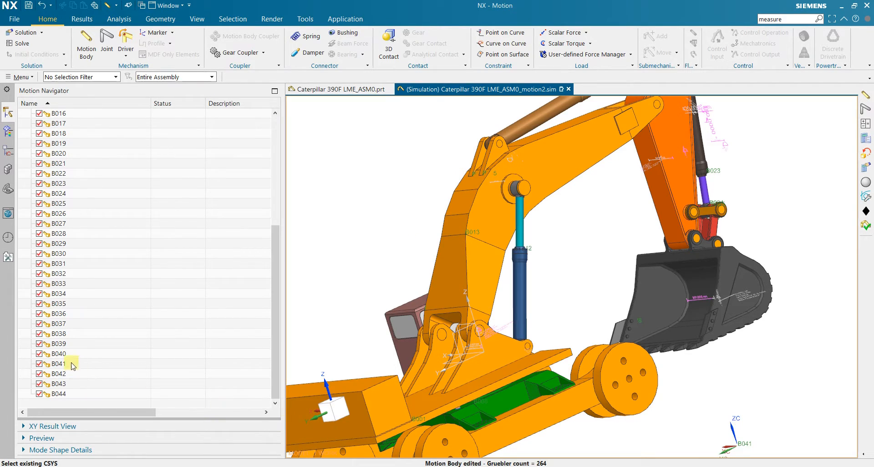
- Set the mass properties option to Automatic for motion body B041, the teal rod of the boom cylinder opposite the cab
left_click(71, 363)
double_click(63, 363)
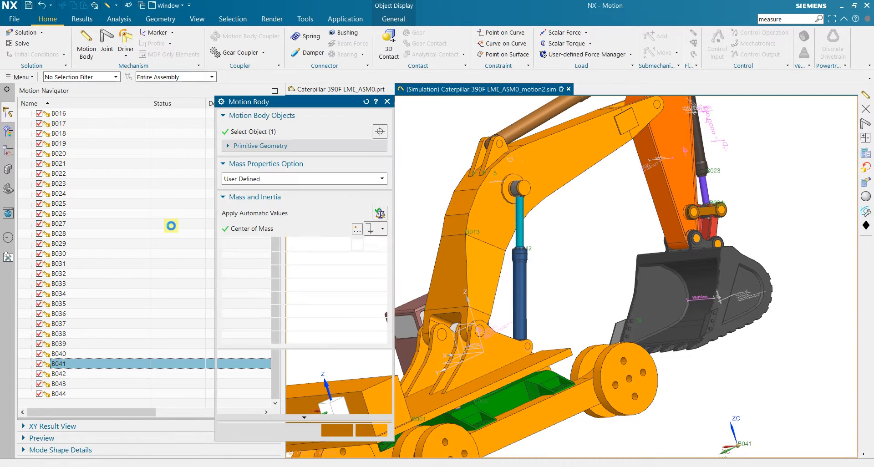
left_click(252, 180)
left_click(250, 191)
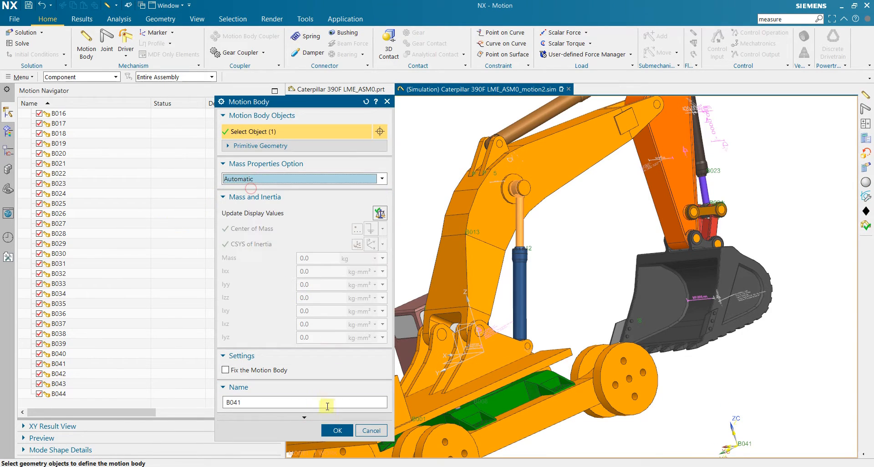
left_click(337, 431)
- Check the mass properties option of motion body B039
left_click(81, 345)
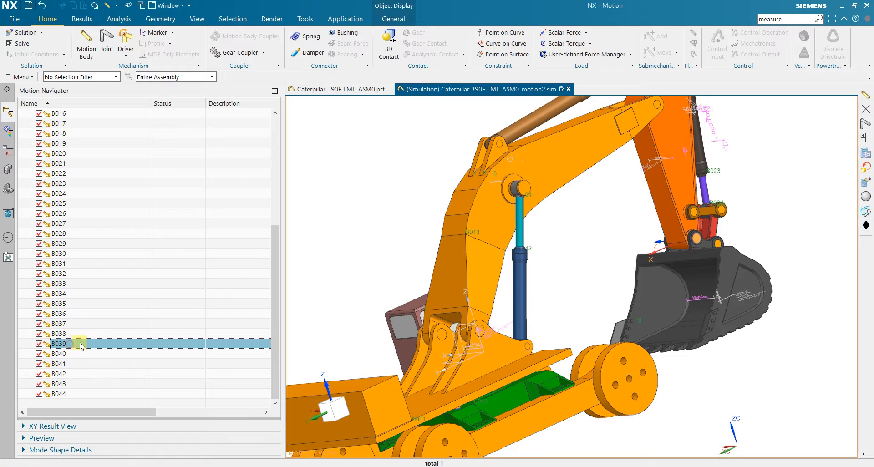
double_click(83, 345)
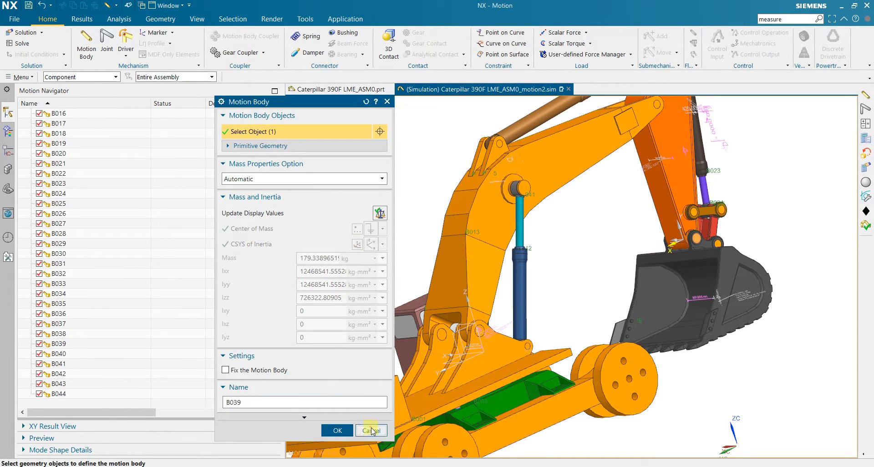
left_click(371, 431)
scroll(520, 260, "down", 4)
middle_click_drag(619, 199, 614, 200)
scroll(548, 172, "up", 6)
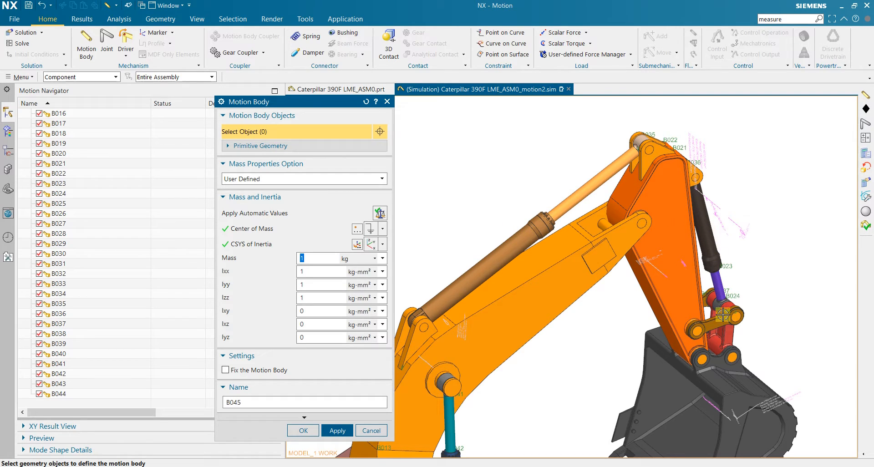
scroll(649, 164, "down", 5)
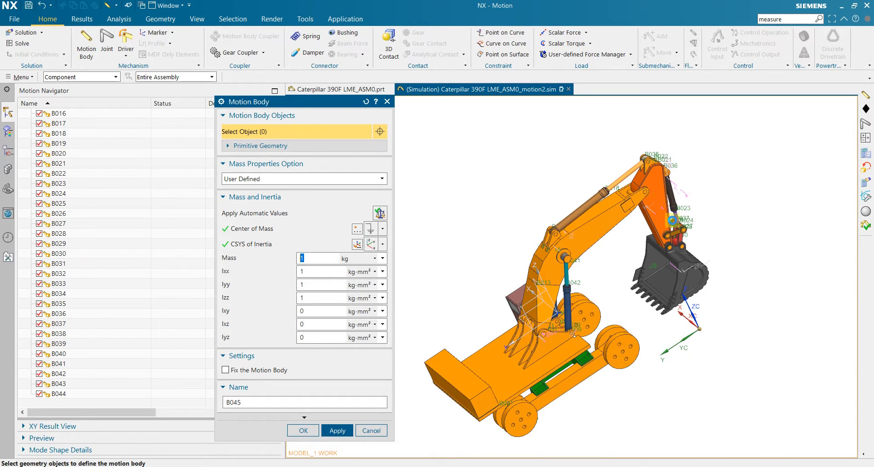
left_click(690, 248)
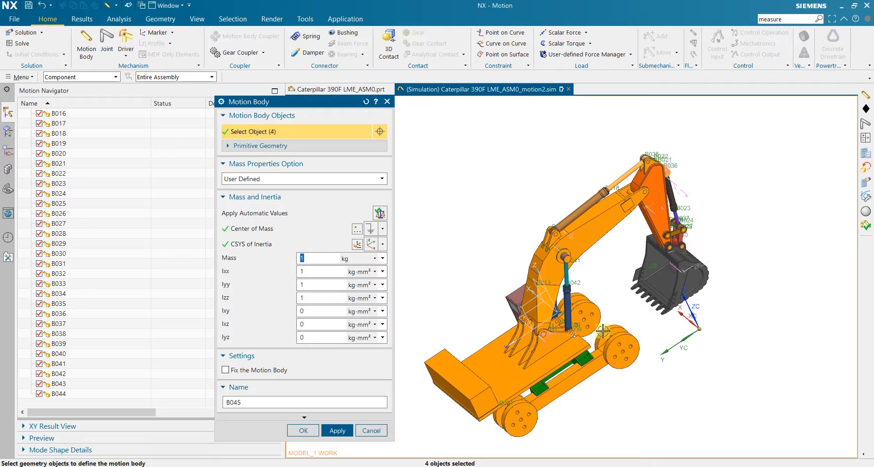
middle_click_drag(557, 350, 680, 251)
scroll(686, 258, "up", 5)
scroll(663, 263, "up", 3)
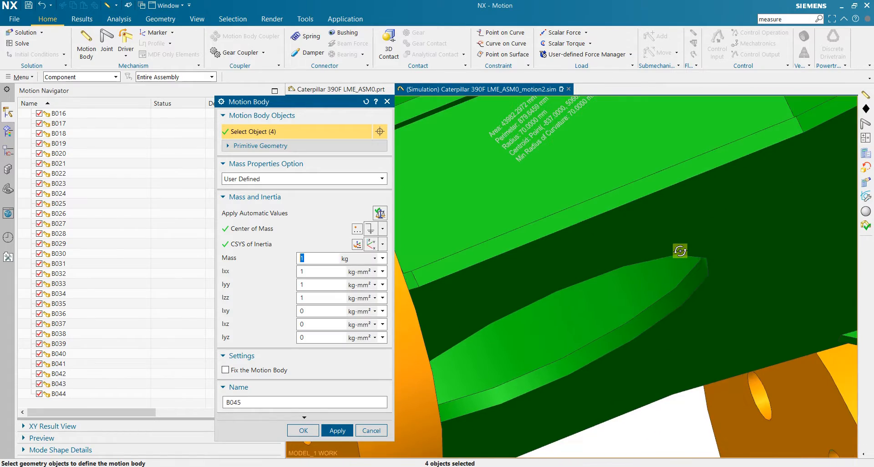
scroll(680, 251, "down", 6)
middle_click_drag(724, 289, 736, 293)
left_click(372, 431)
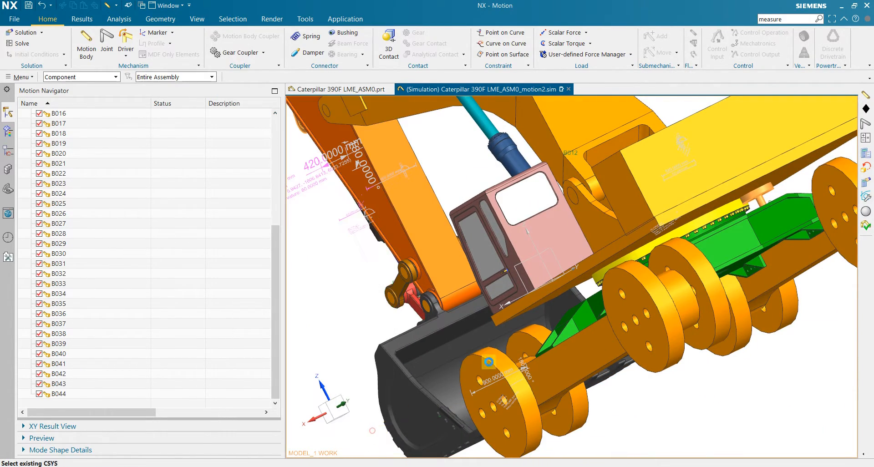
- Expand the Caterpillar 390F LME_ASM0 assembly and show its hidden Ground component
scroll(509, 349, "down", 5)
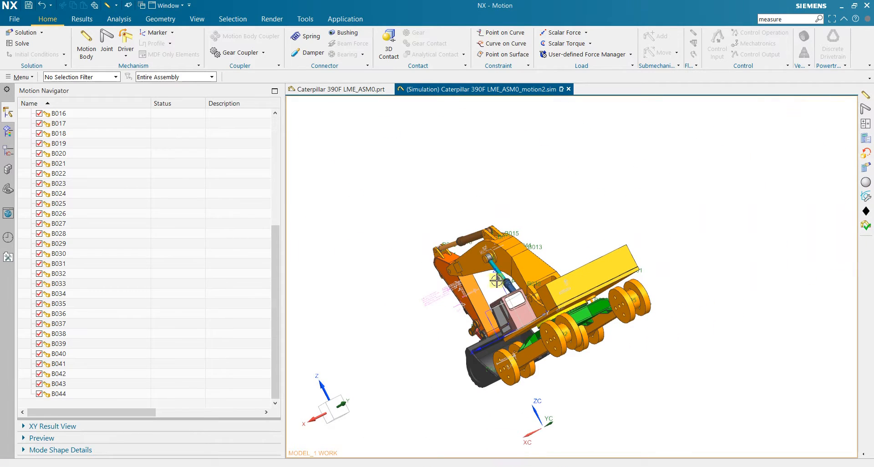
middle_click_drag(497, 281, 569, 254)
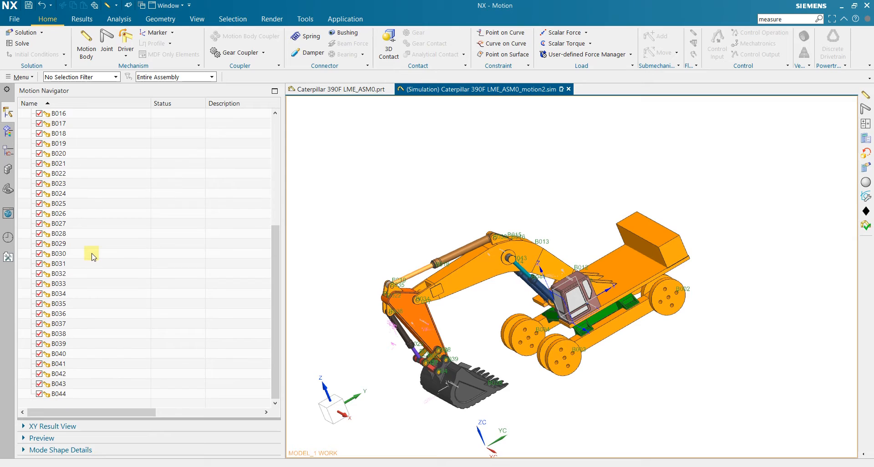
scroll(91, 256, "up", 3)
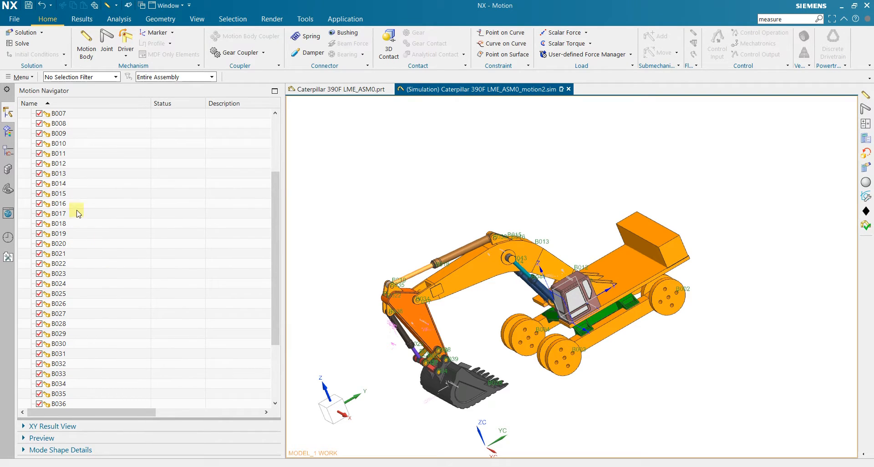
left_click(8, 169)
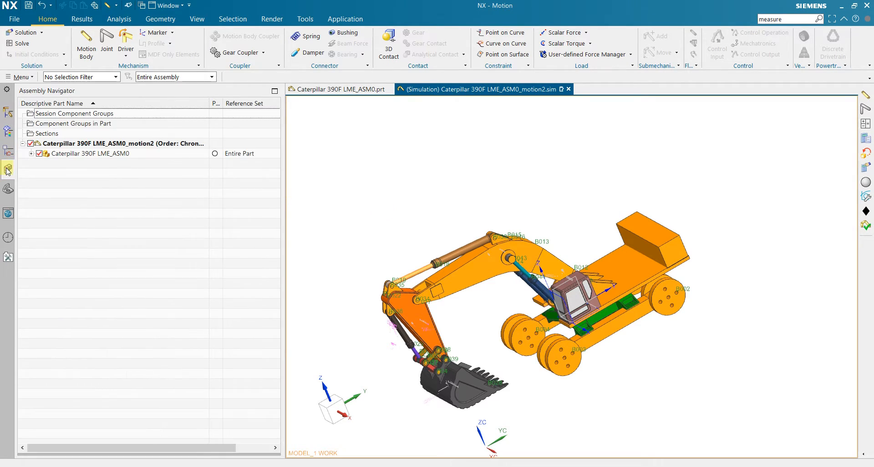
left_click(31, 153)
scroll(106, 298, "down", 3)
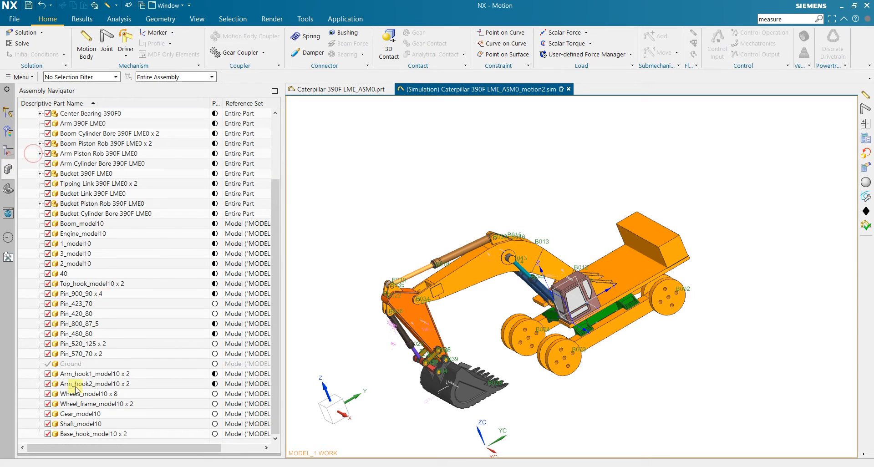
left_click(48, 364)
scroll(348, 332, "down", 5)
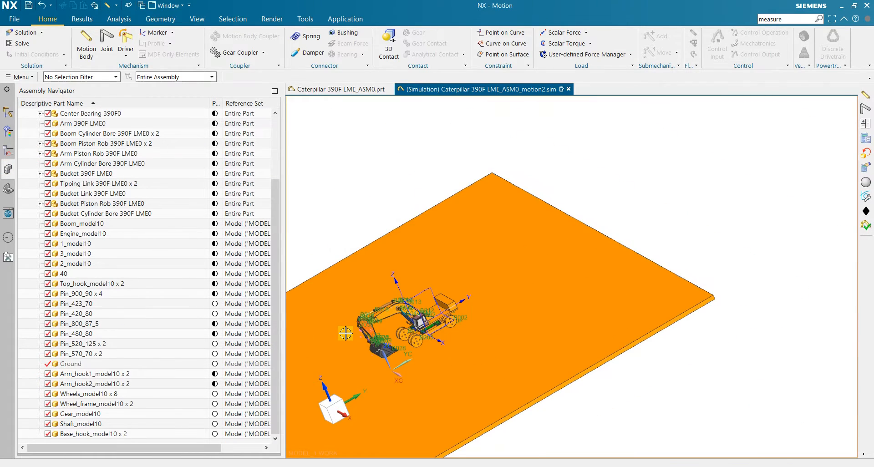
- Change the display color of the Ground plate to Pale Azure
left_click(504, 266)
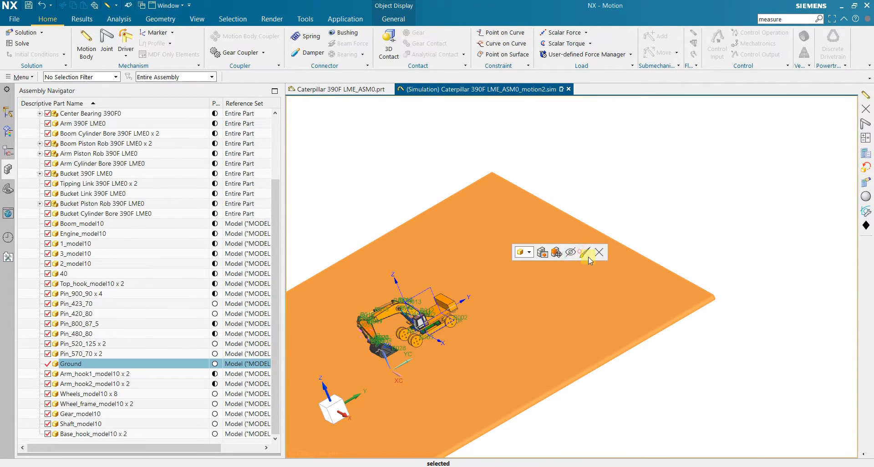
key("ctrl+j")
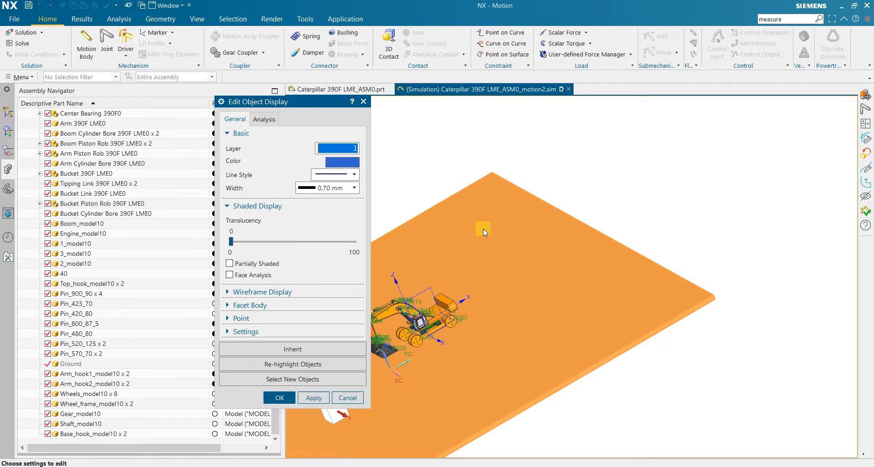
left_click(333, 162)
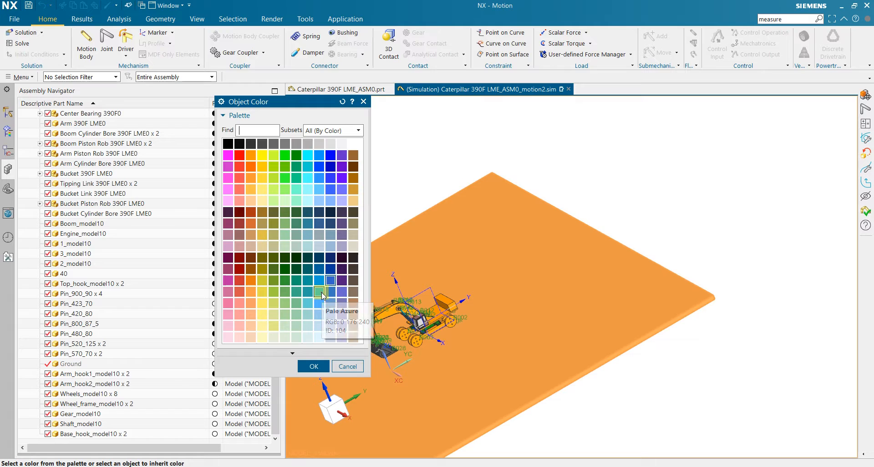
left_click(320, 293)
left_click(314, 367)
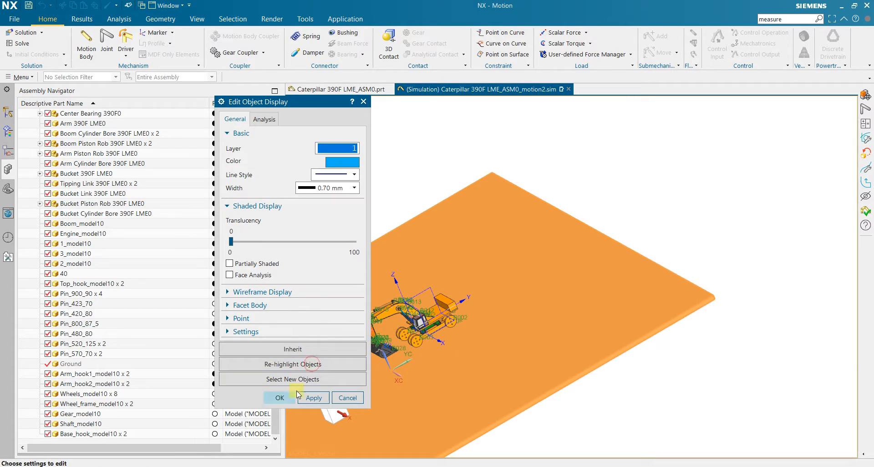
left_click(281, 399)
- Define the Ground plate as a fixed motion body named G with Automatic mass properties
middle_click_drag(572, 395, 782, 355)
scroll(380, 353, "up", 6)
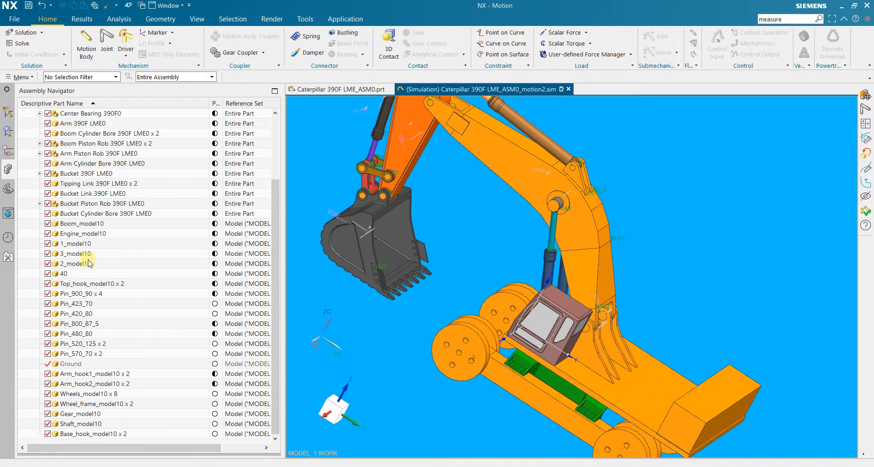
left_click(89, 46)
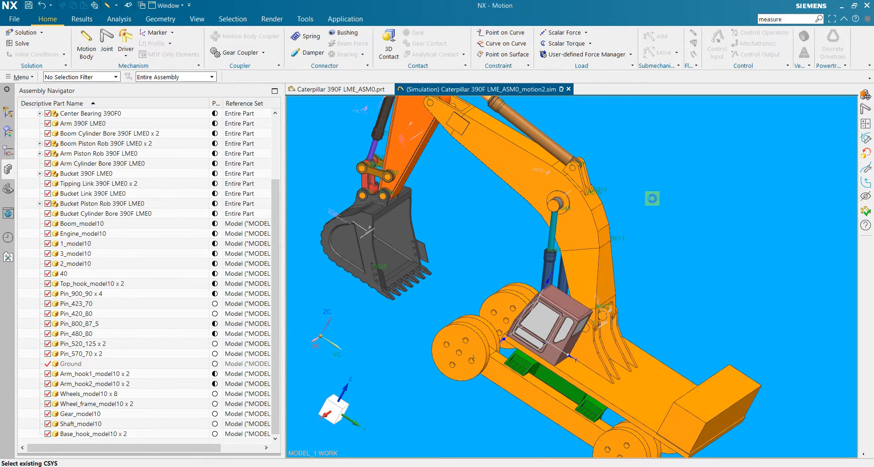
left_click(656, 211)
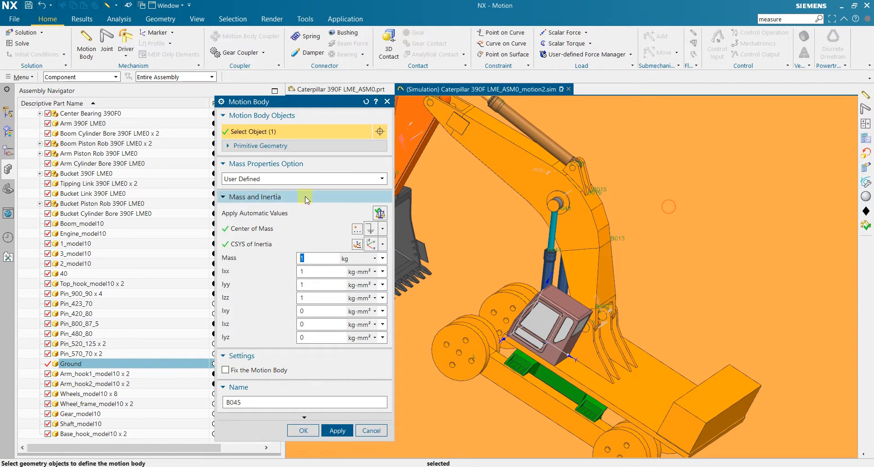
left_click(290, 179)
left_click(285, 191)
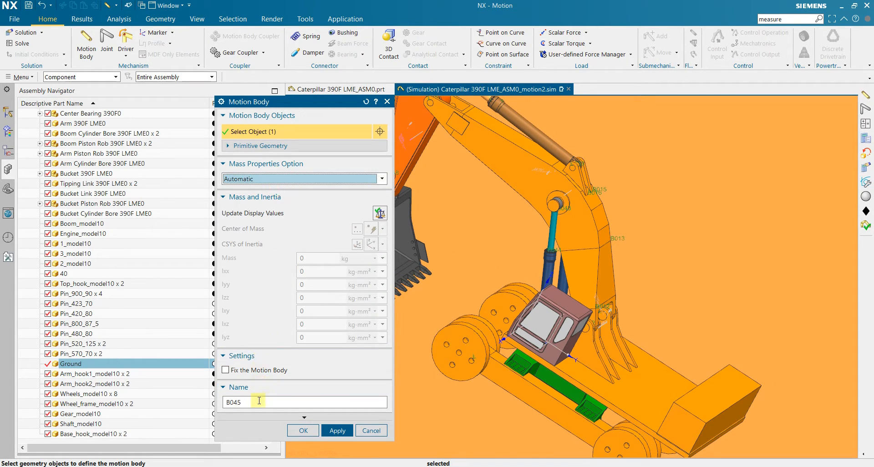
left_click(258, 371)
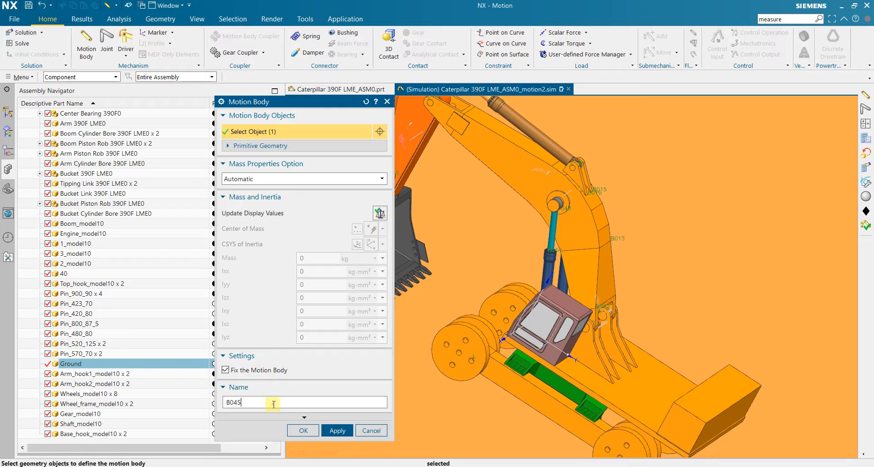
left_click(307, 429)
- Review the simulation's motion bodies, expand the joints group and highlight joint J001 in the model
scroll(390, 331, "down", 5)
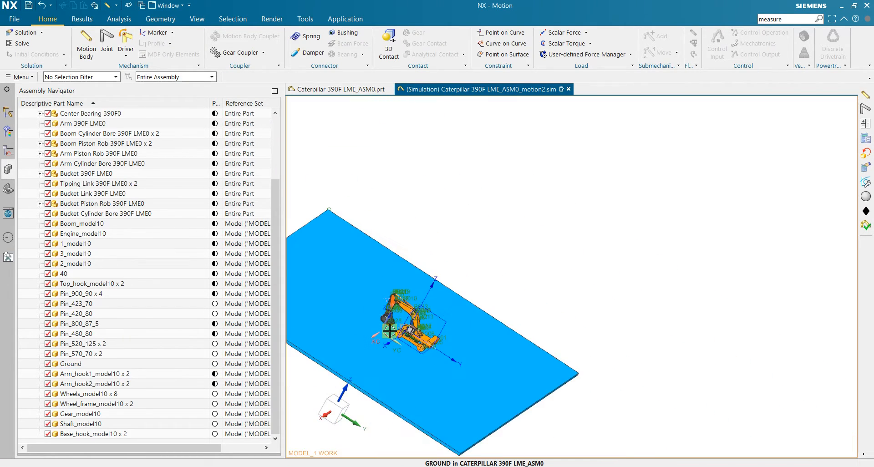
scroll(390, 331, "down", 3)
scroll(327, 383, "up", 4)
scroll(110, 380, "up", 3)
scroll(108, 381, "down", 1)
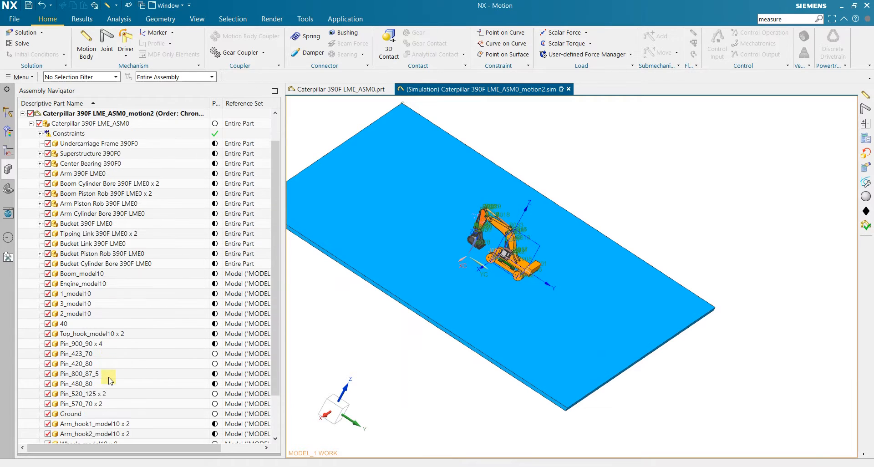
scroll(110, 381, "down", 2)
left_click(8, 112)
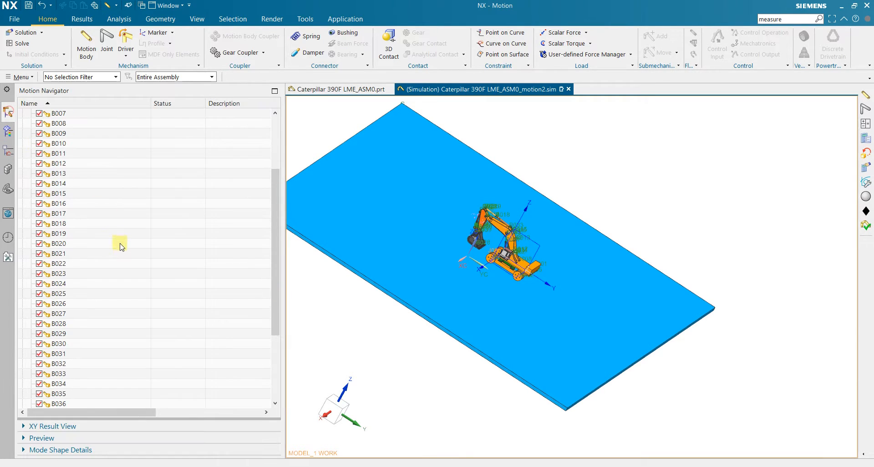
scroll(110, 273, "down", 5)
left_click(22, 394)
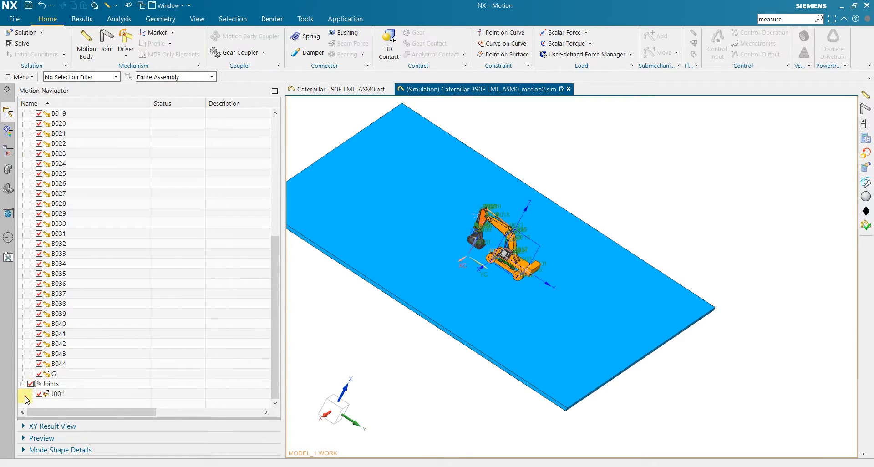
left_click(63, 394)
middle_click_drag(474, 287, 556, 274)
key("Escape")
scroll(539, 244, "up", 6)
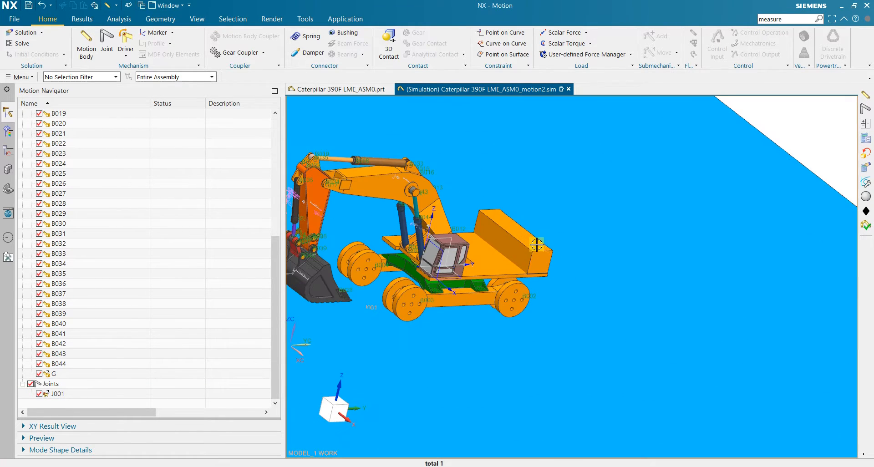
scroll(327, 259, "up", 2)
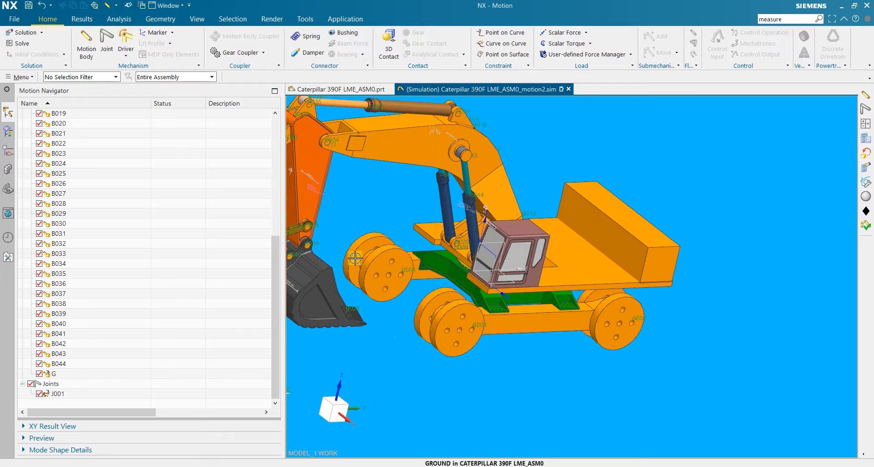
scroll(369, 259, "down", 2)
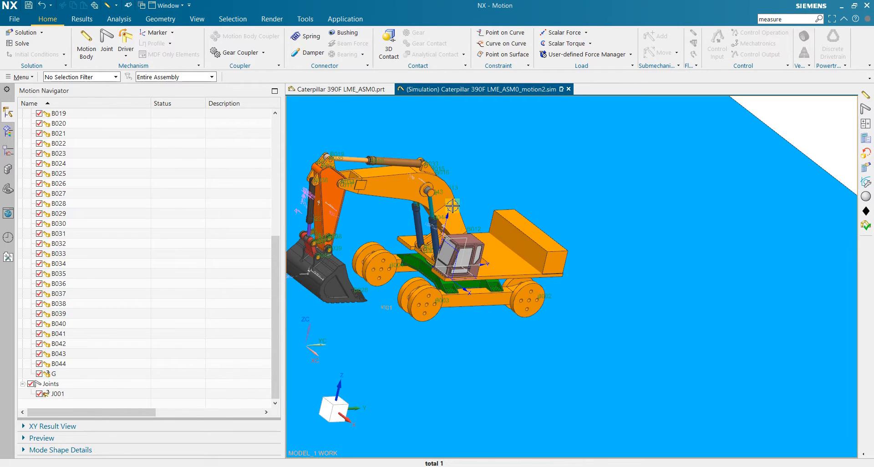
scroll(427, 192, "up", 4)
middle_click_drag(427, 191, 434, 217)
scroll(417, 137, "up", 3)
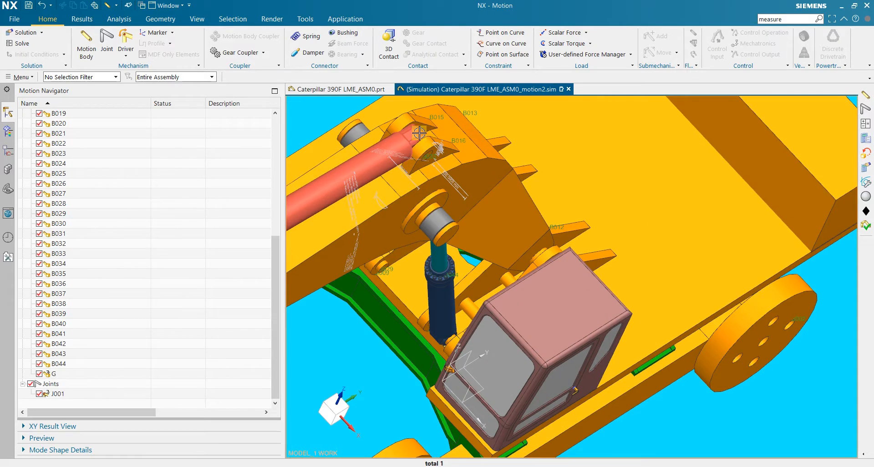
- Start a Slider joint with the arm cylinder's rod as the action motion body
middle_click_drag(419, 132, 467, 166)
scroll(469, 168, "down", 3)
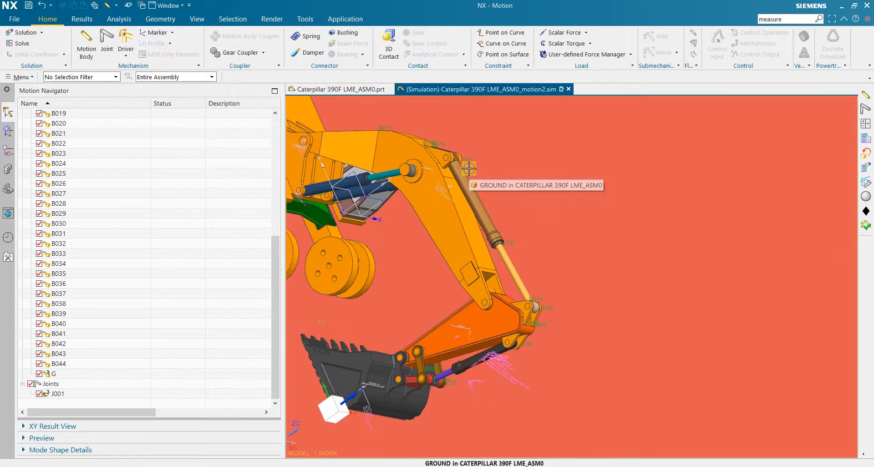
scroll(496, 234, "up", 4)
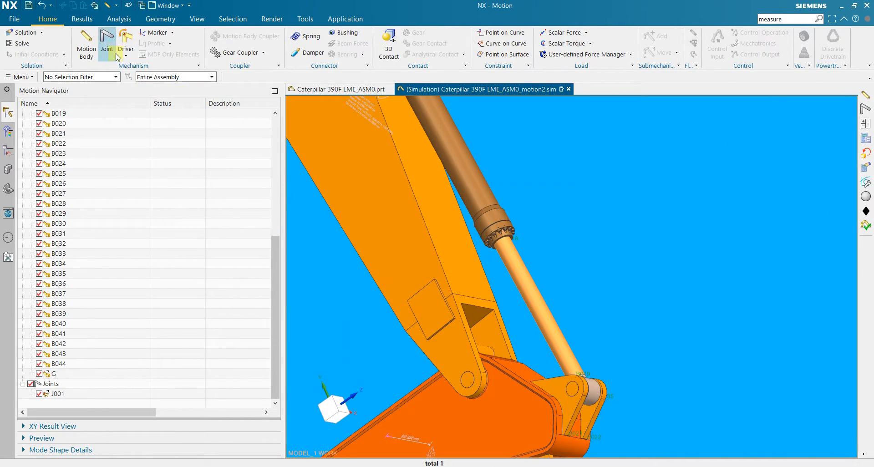
left_click(104, 45)
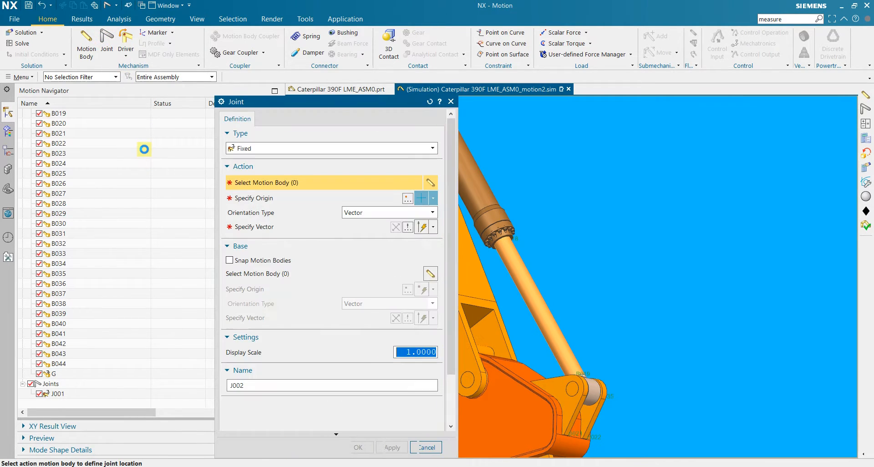
left_click_drag(275, 100, 176, 55)
left_click(175, 105)
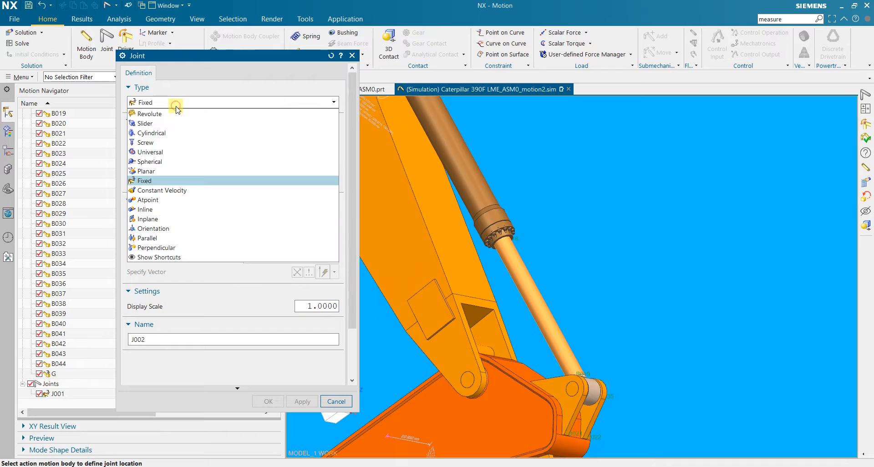
left_click(175, 124)
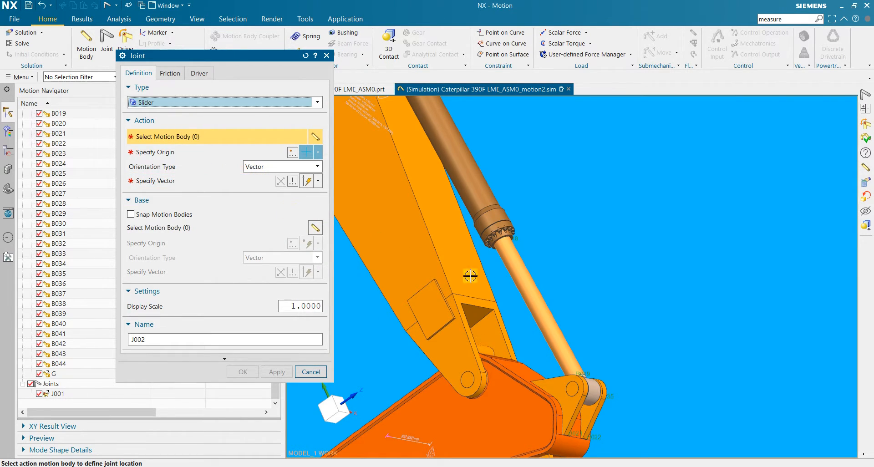
left_click(533, 288)
left_click(533, 288)
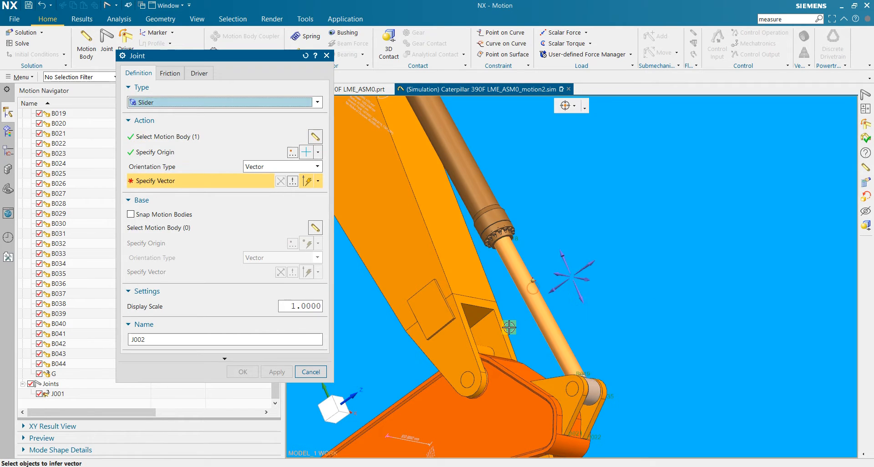
- Hide the ground motion body G so the arm cylinder is unobstructed for specifying the joint's origin
scroll(527, 313, "down", 1)
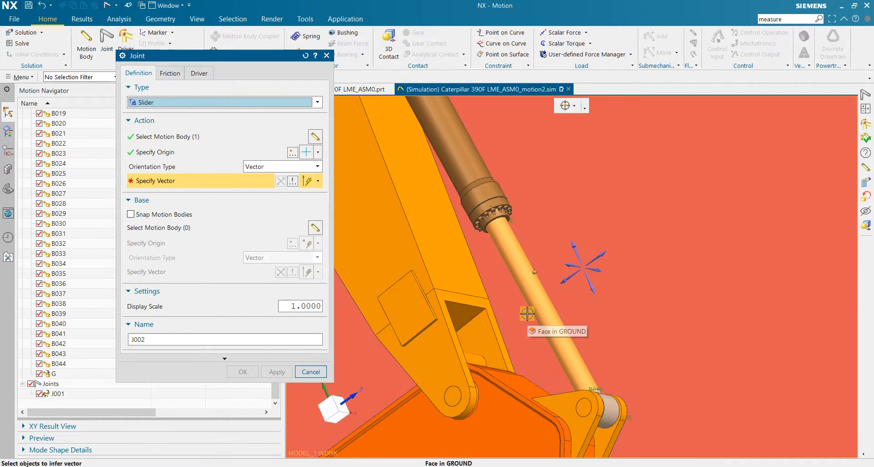
middle_click_drag(535, 325, 551, 329)
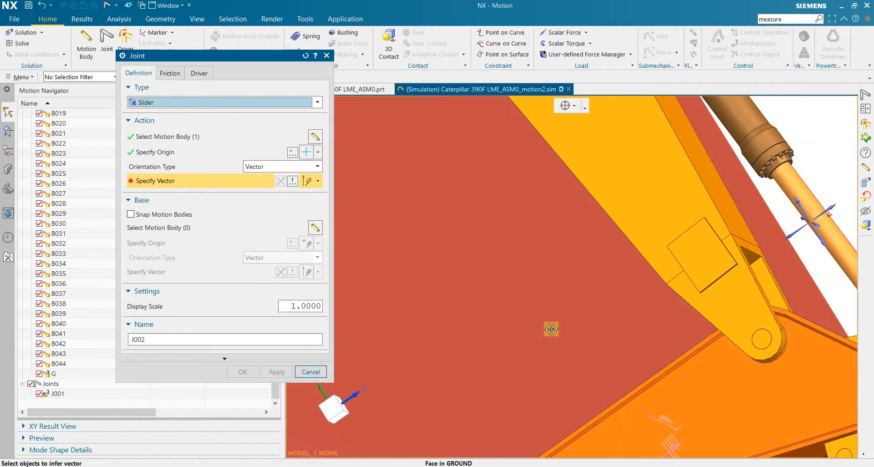
scroll(552, 329, "up", 4)
scroll(681, 364, "down", 3)
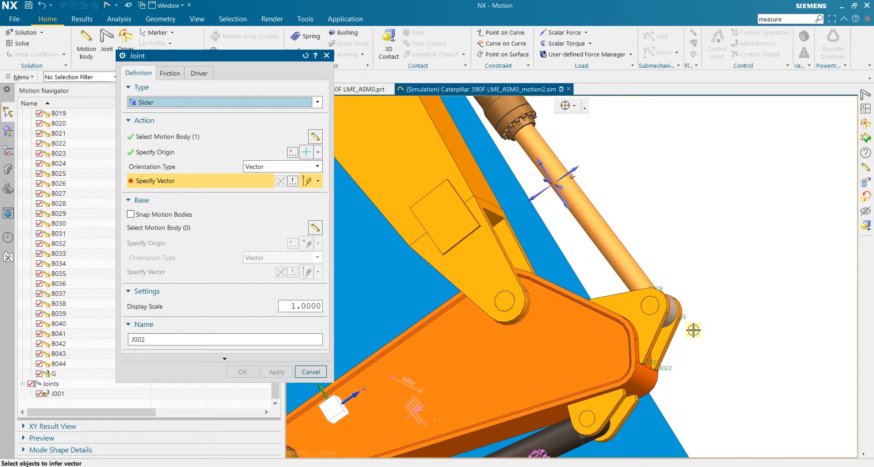
left_click(187, 152)
mouse_move(576, 298)
middle_mouse_down()
mouse_move(592, 291)
mouse_move(587, 296)
middle_mouse_up()
scroll(587, 296, "up", 5)
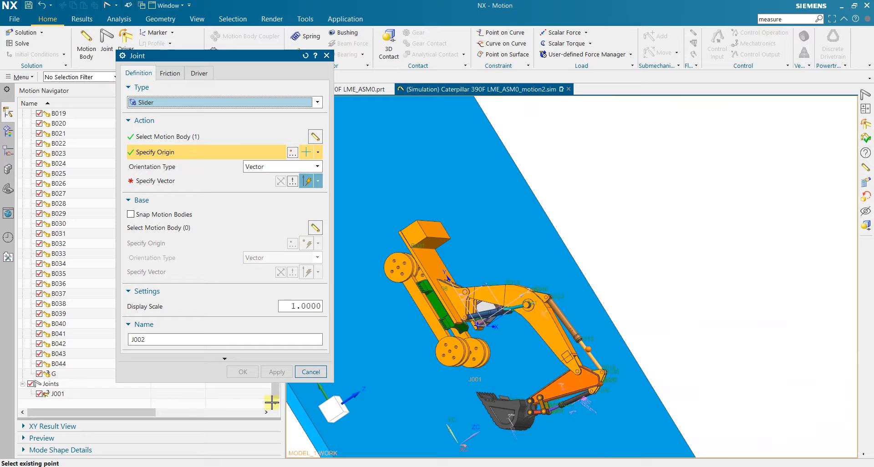
left_click(40, 374)
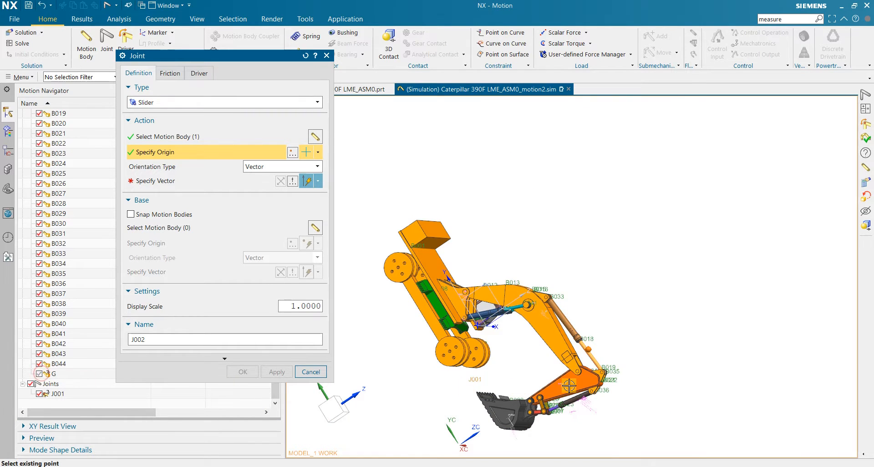
scroll(569, 385, "down", 5)
middle_click_drag(608, 348, 610, 335)
scroll(612, 337, "down", 3)
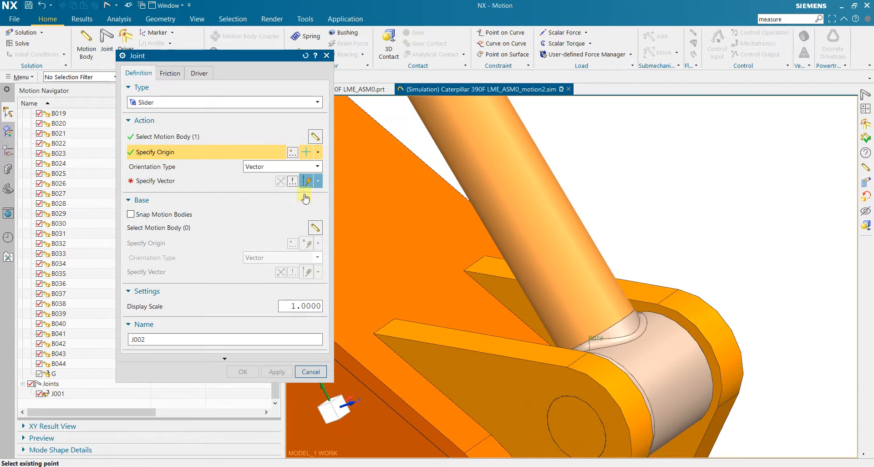
- Set the slider joint's origin to the arc center of the arm cylinder bore's opening around the rod
left_click(319, 153)
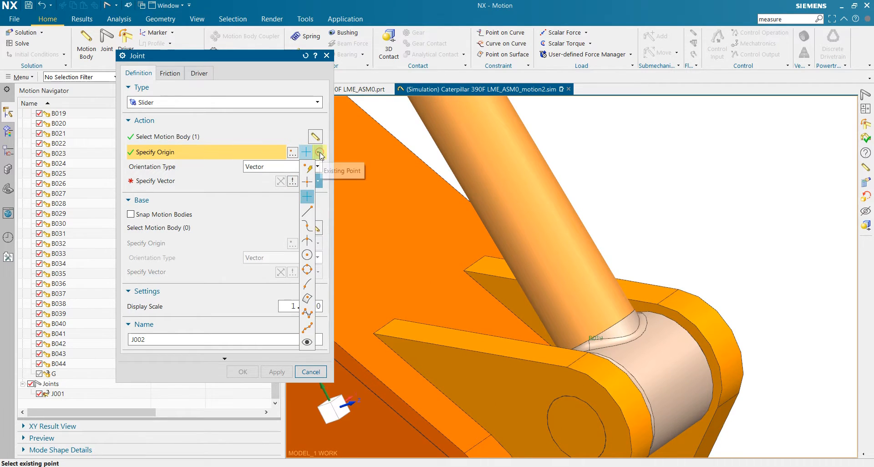
left_click(309, 261)
scroll(467, 289, "up", 5)
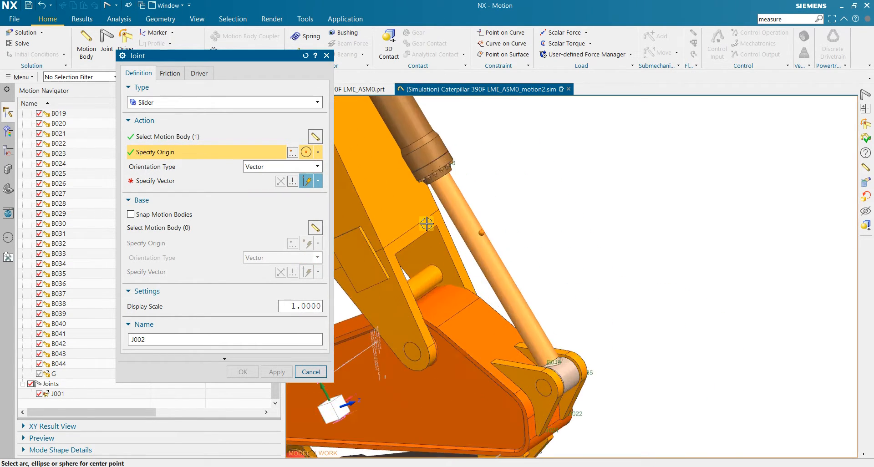
scroll(437, 188, "down", 2)
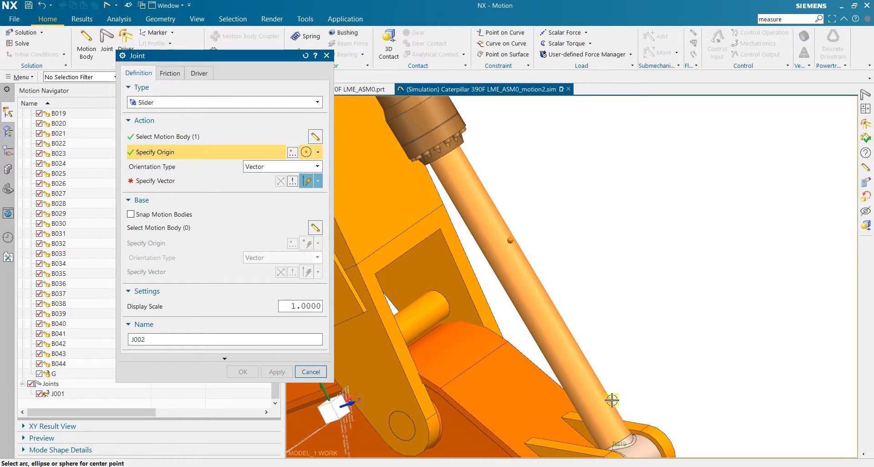
middle_click_drag(566, 328, 523, 273)
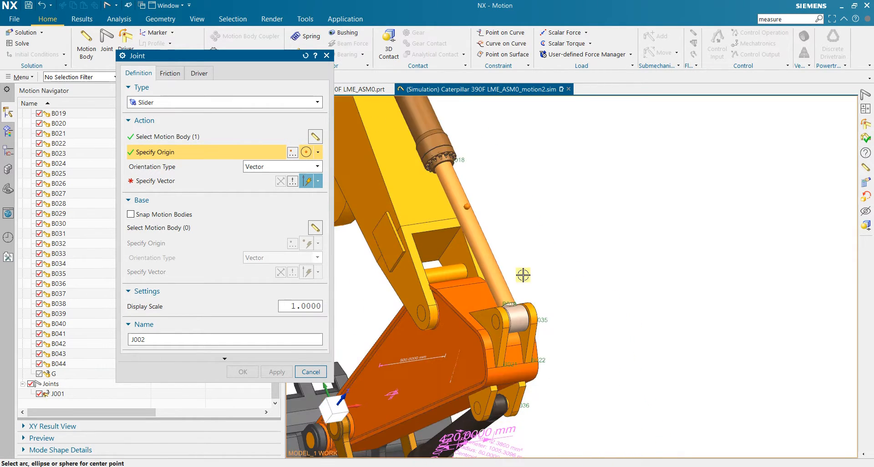
scroll(419, 145, "down", 2)
scroll(419, 144, "down", 4)
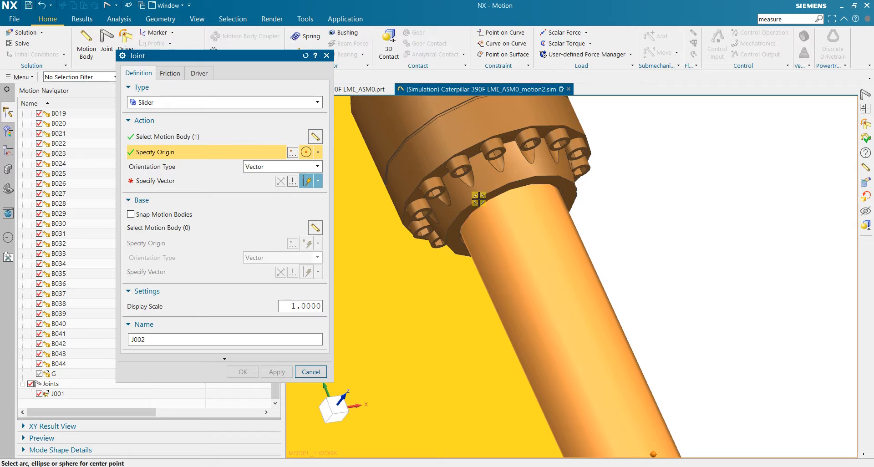
left_click(483, 204)
scroll(556, 234, "up", 3)
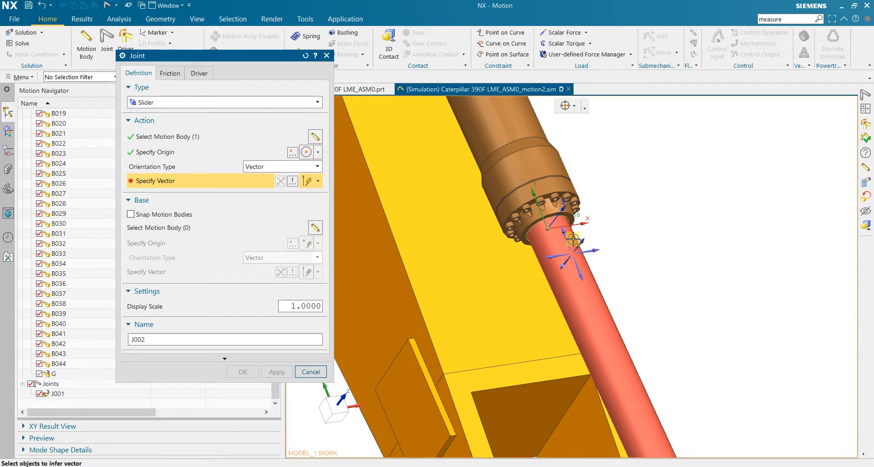
- Align the slider joint's vector with the cylinder axis using a Curve/Axis vector from the bore's circular end edge
left_click(318, 181)
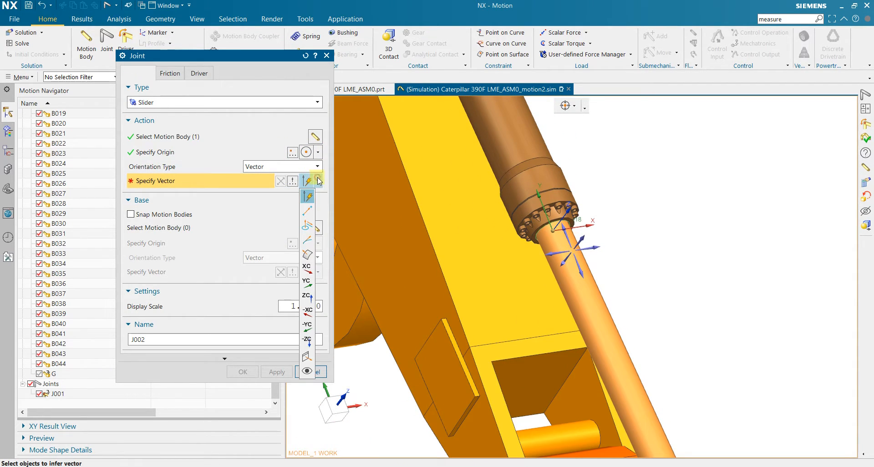
left_click(307, 226)
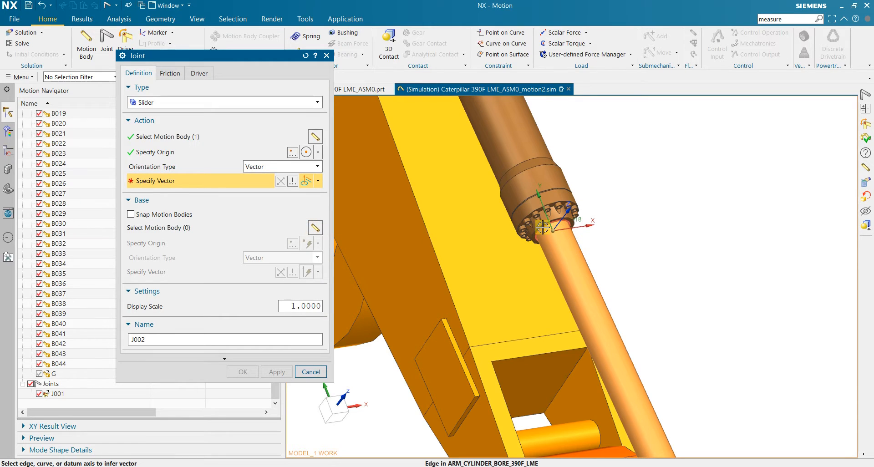
left_click(540, 230)
scroll(608, 263, "up", 3)
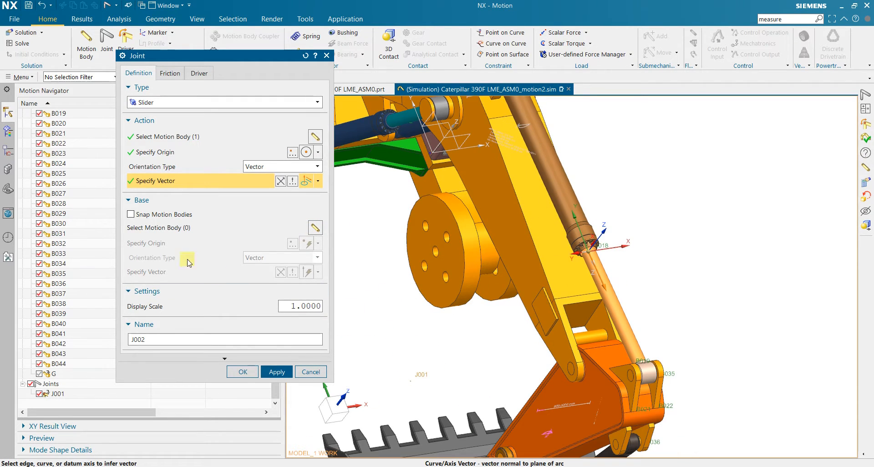
- Assign the arm cylinder bore as the base motion body, check the friction and driver settings, and create slider joint J002
left_click(201, 230)
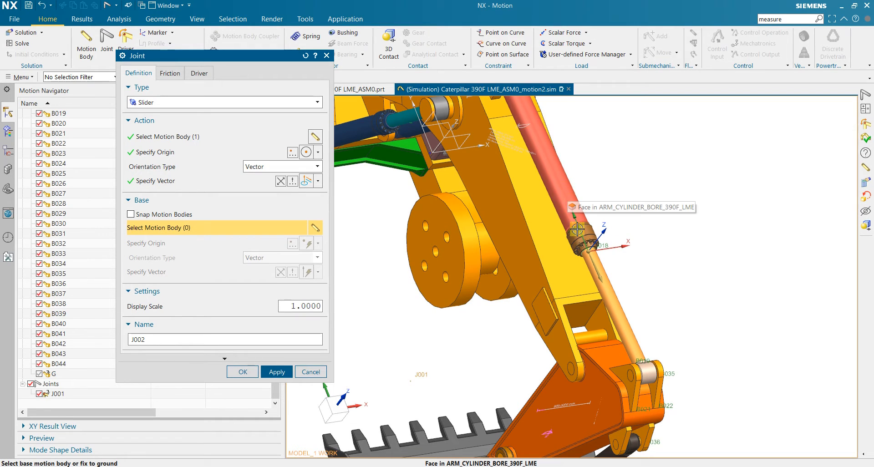
scroll(577, 230, "up", 3)
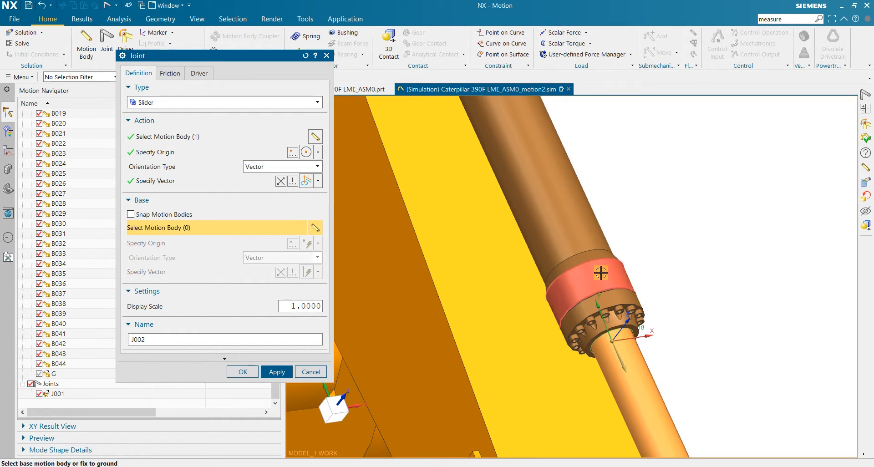
left_click(565, 230)
scroll(583, 261, "down", 5)
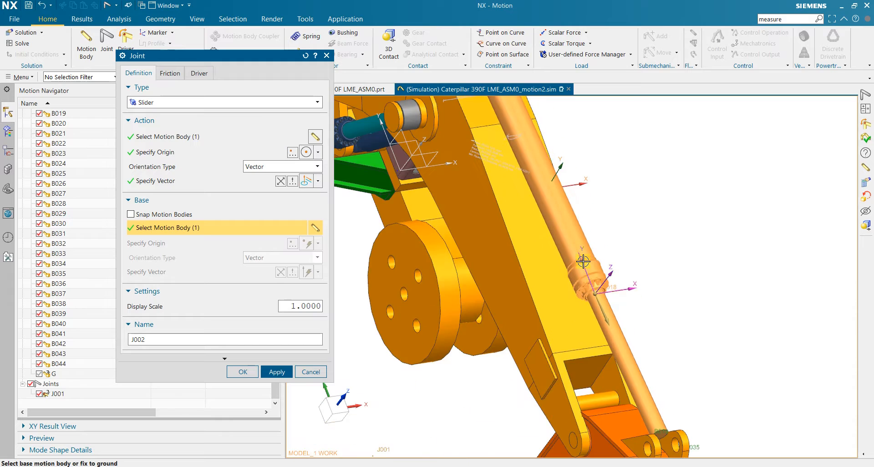
scroll(583, 261, "up", 2)
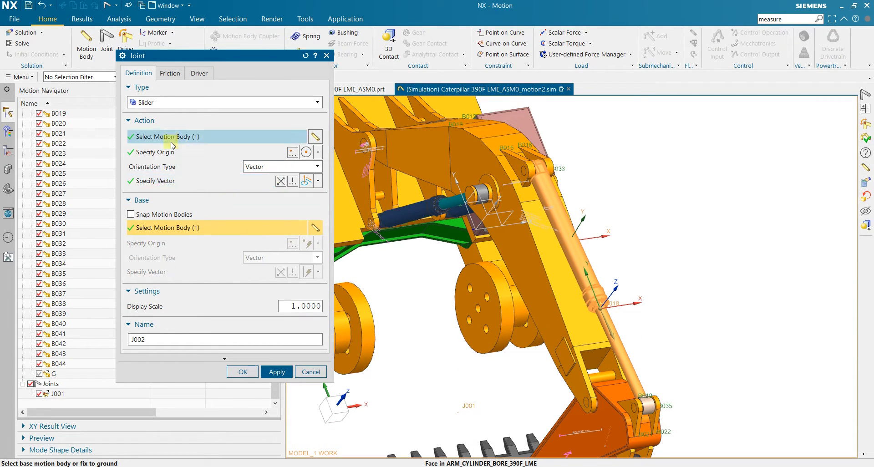
left_click(172, 73)
left_click(193, 73)
left_click(139, 73)
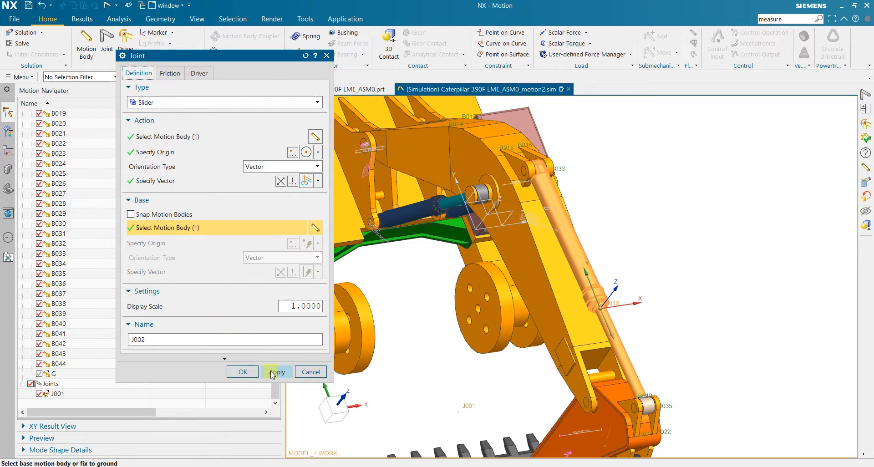
left_click(243, 372)
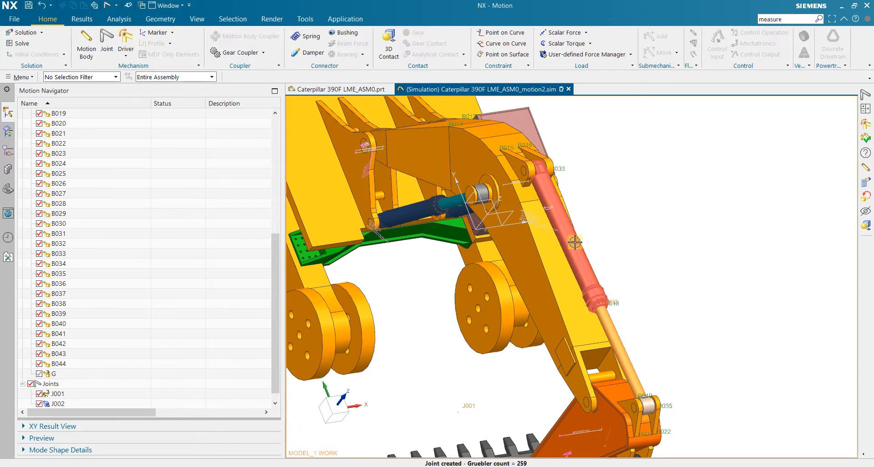
scroll(575, 242, "down", 4)
scroll(596, 367, "up", 4)
middle_click_drag(651, 303, 669, 293)
scroll(548, 334, "up", 4)
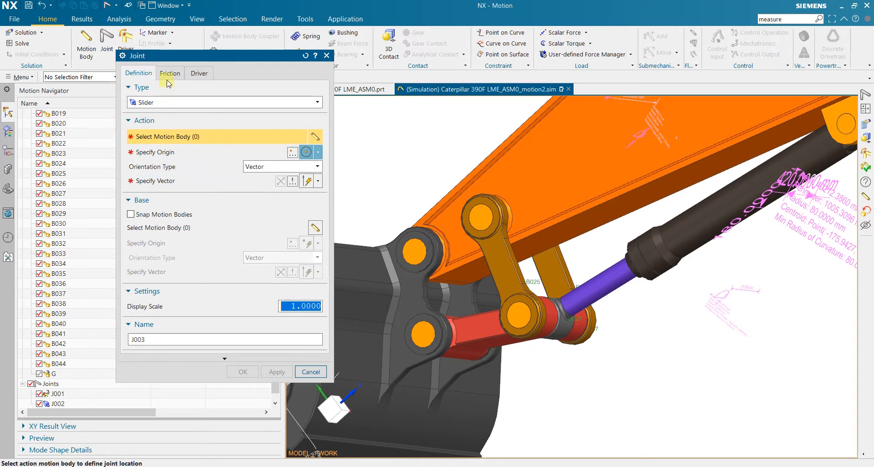
left_click(165, 100)
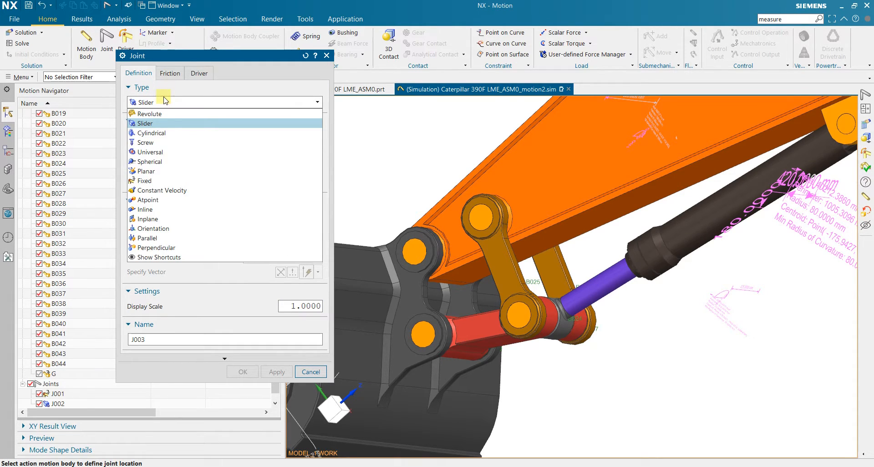
left_click(305, 372)
left_click(312, 372)
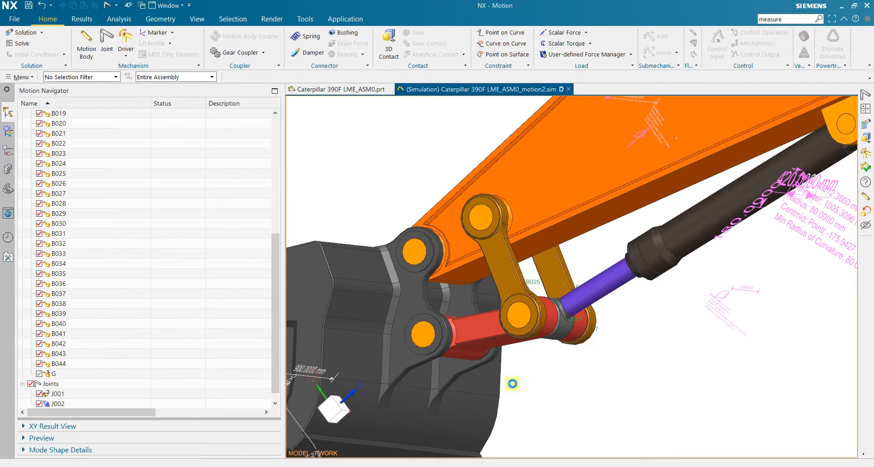
scroll(533, 369, "down", 5)
middle_click_drag(535, 367, 519, 379)
scroll(549, 261, "up", 3)
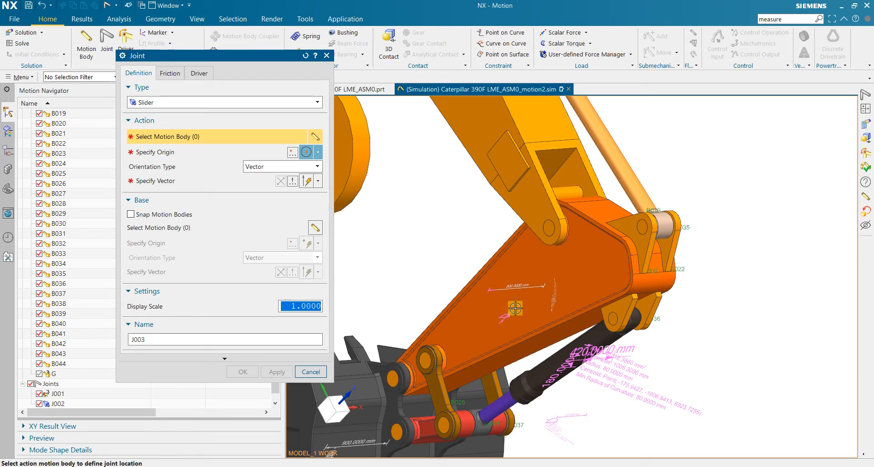
left_click(175, 106)
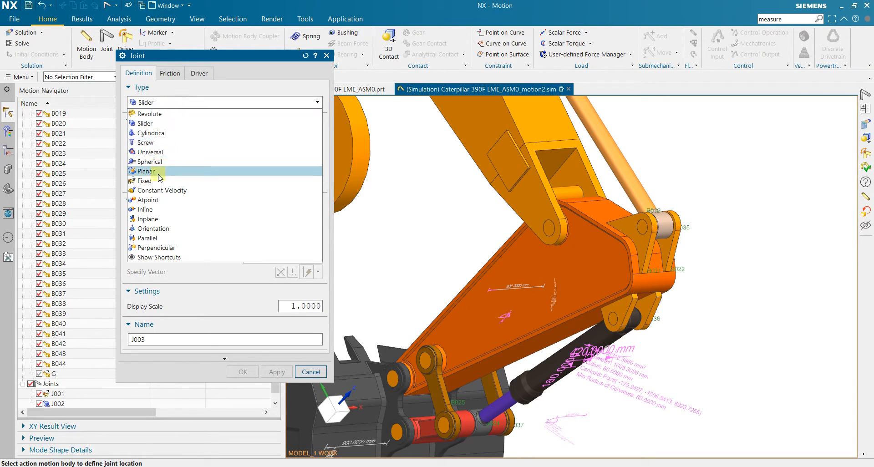
left_click(171, 182)
left_click(527, 258)
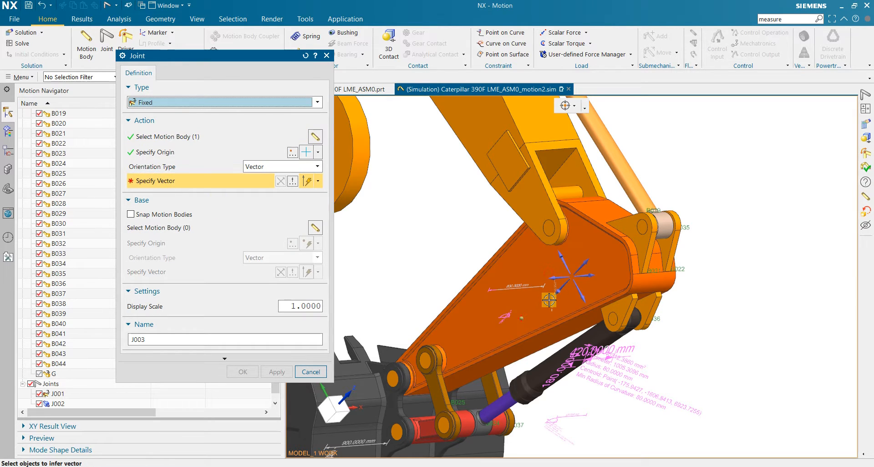
scroll(560, 213, "up", 3)
left_click(571, 199)
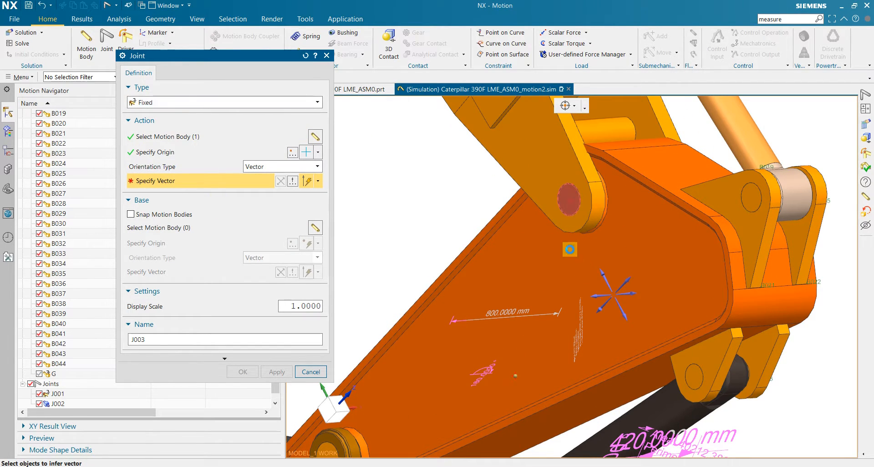
scroll(547, 337, "down", 3)
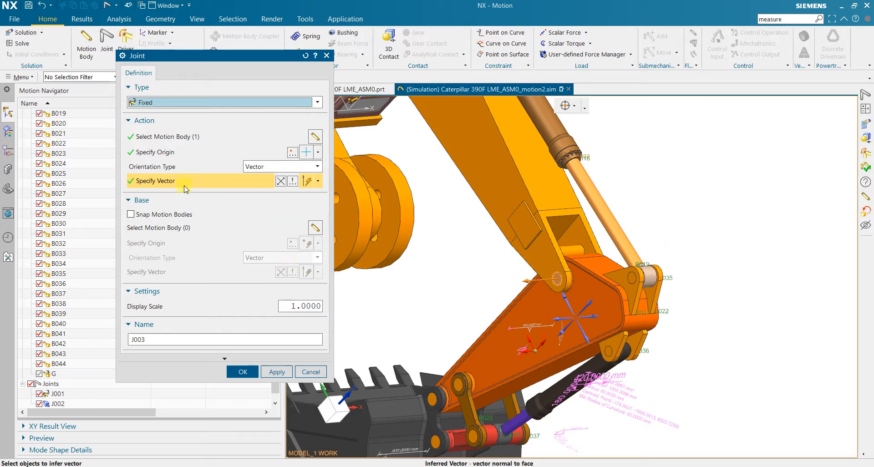
scroll(505, 314, "up", 1)
left_click(161, 136)
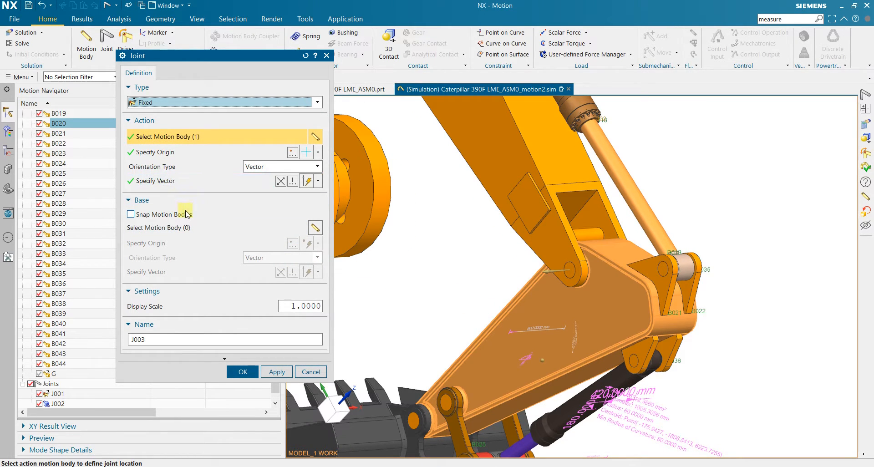
left_click(159, 227)
scroll(597, 249, "up", 2)
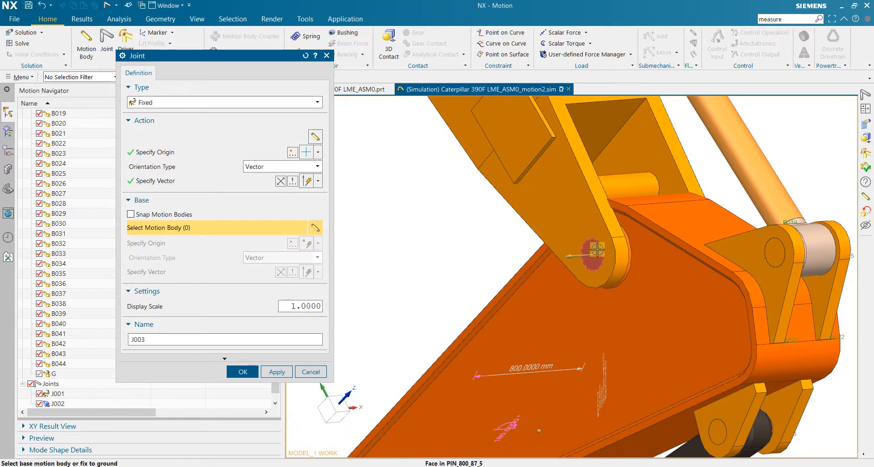
left_click(597, 249)
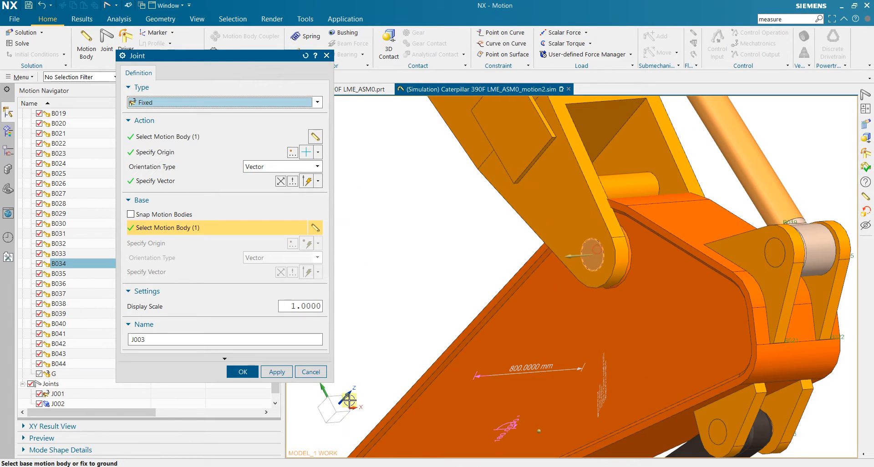
left_click(309, 372)
scroll(463, 282, "down", 3)
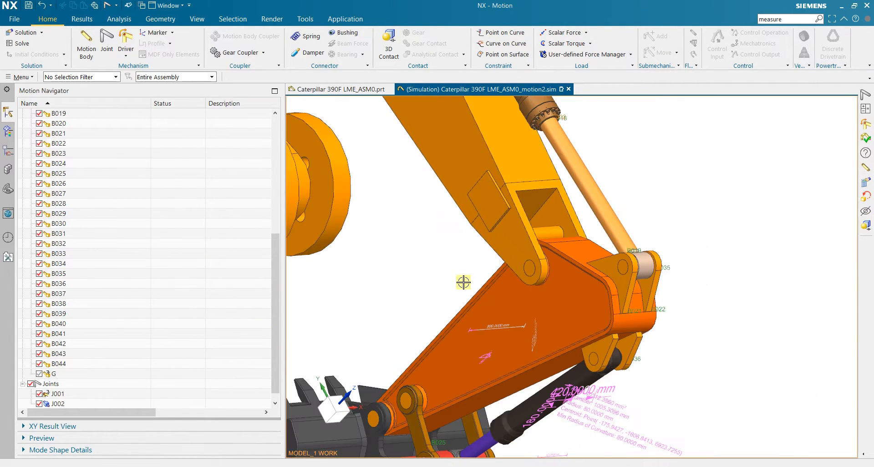
- Start a fixed joint with the boom-to-arm pin as action body, its face center as origin, and the arm as base body
scroll(464, 282, "up", 2)
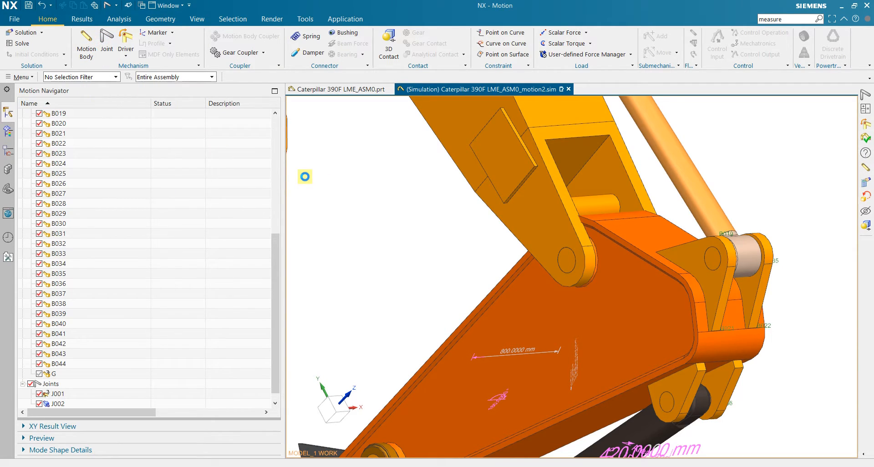
left_click(192, 106)
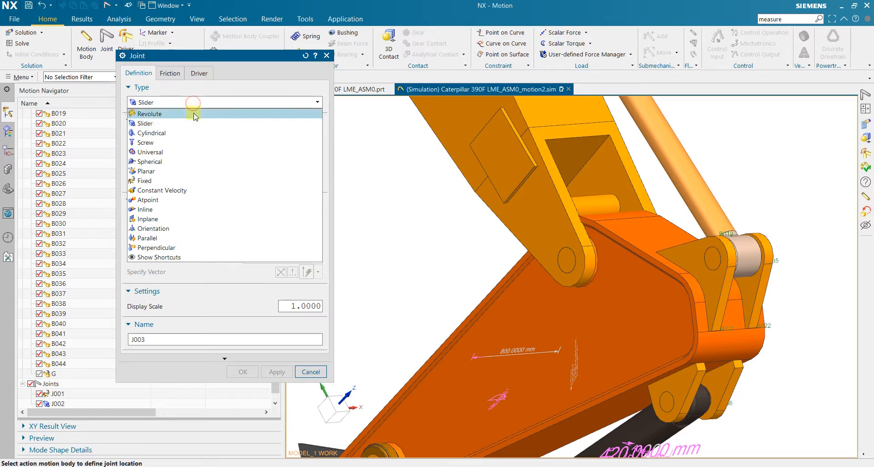
left_click(236, 182)
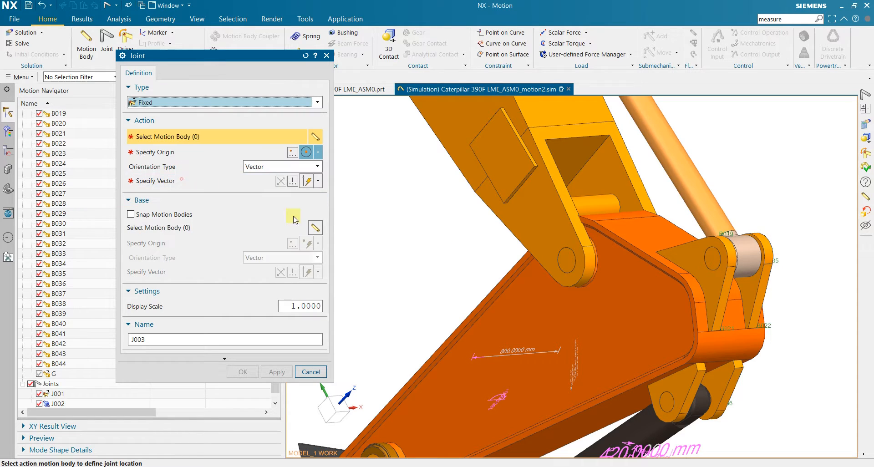
left_click(569, 260)
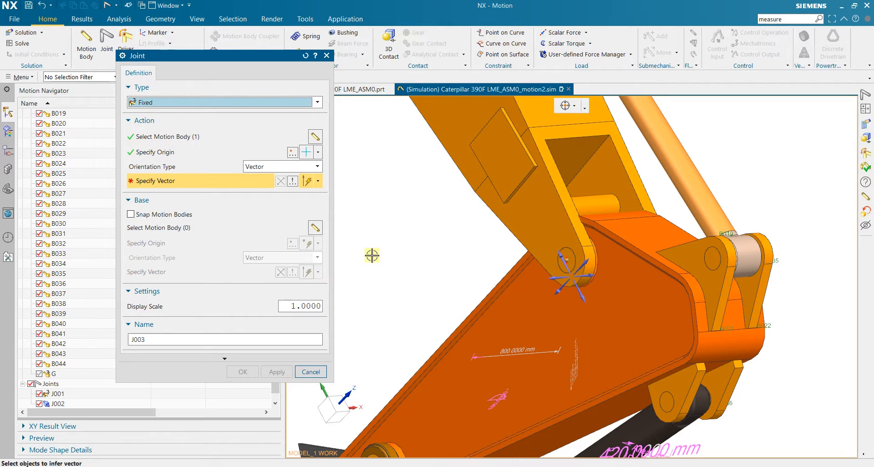
left_click(211, 228)
left_click(605, 313)
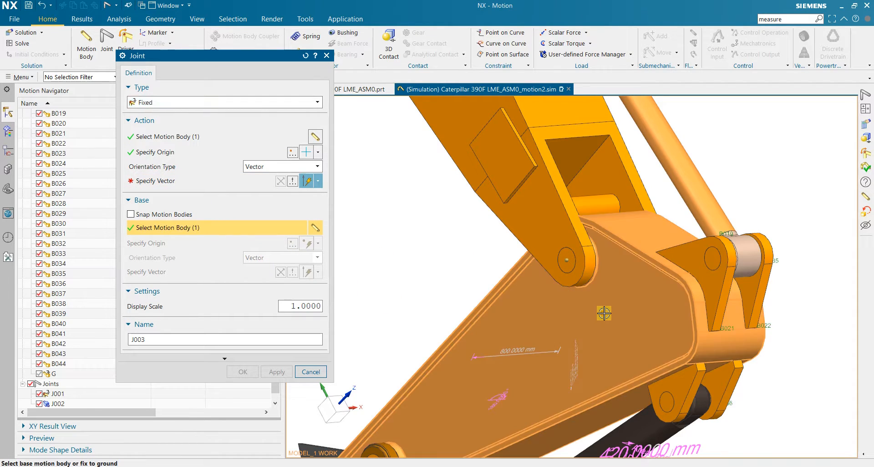
- Align the fixed joint's vector with the boom-to-arm pin axis using a Curve/Axis vector from the pin's circular edge
left_click(182, 151)
scroll(567, 252, "up", 3)
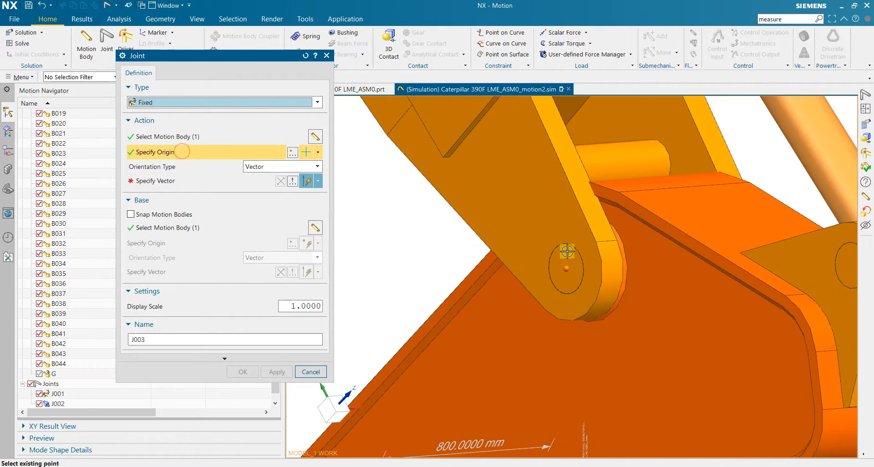
scroll(566, 251, "up", 1)
left_click(318, 181)
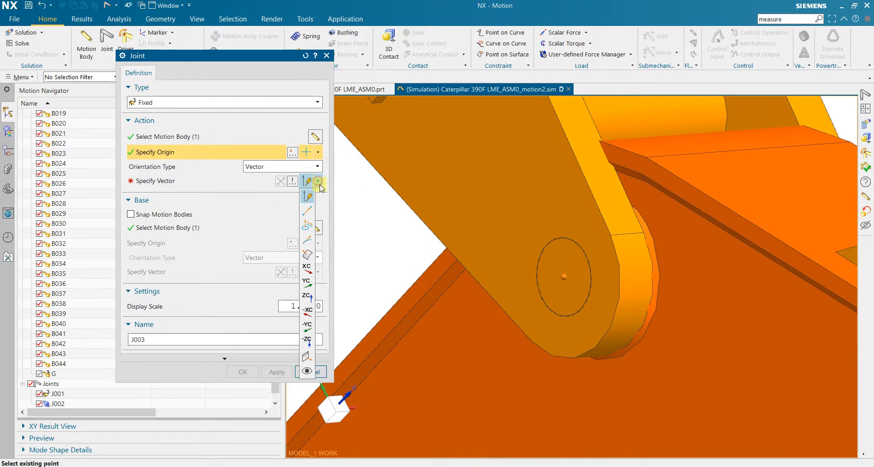
left_click(307, 226)
left_click(564, 238)
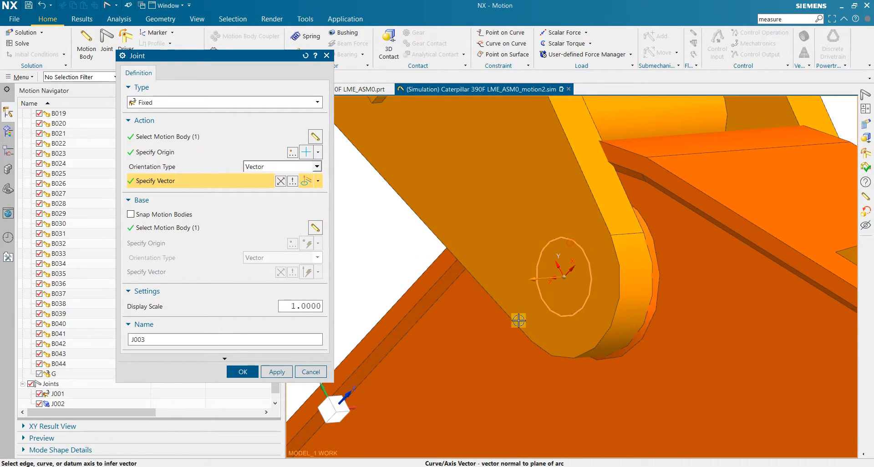
scroll(519, 321, "down", 5)
- Check the base body, vector and action body selections, and create the fixed joint between the boom-to-arm pin and the arm
left_click(214, 228)
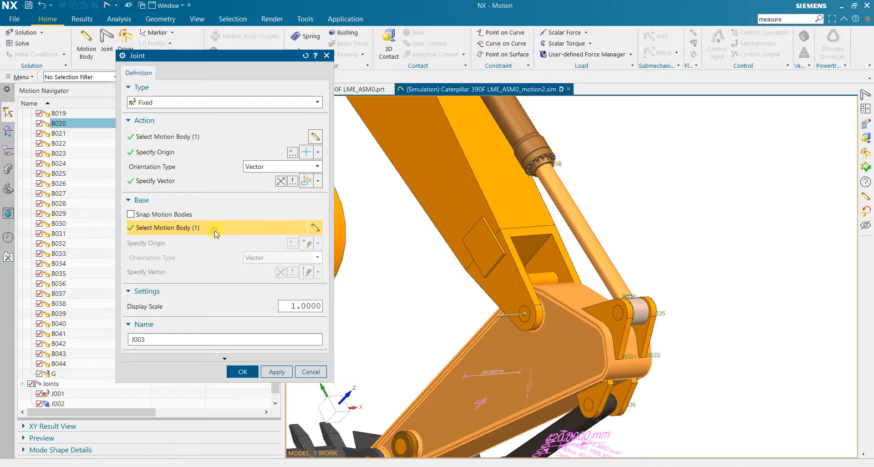
left_click(182, 181)
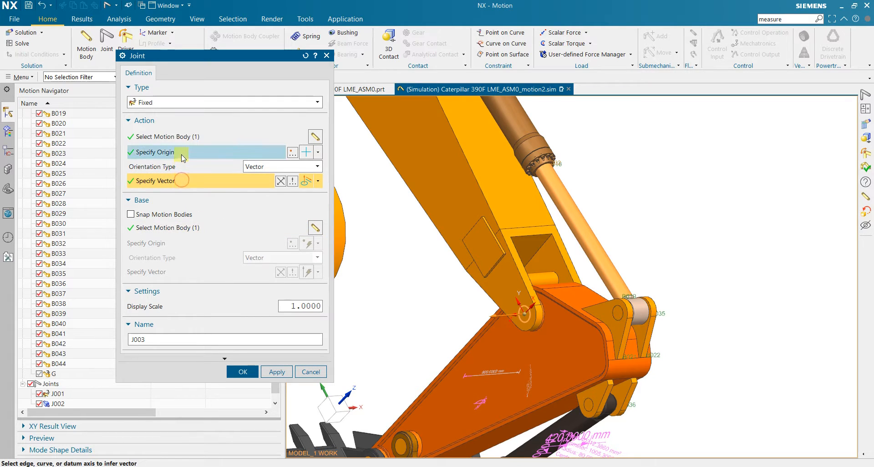
left_click(187, 134)
scroll(456, 309, "down", 3)
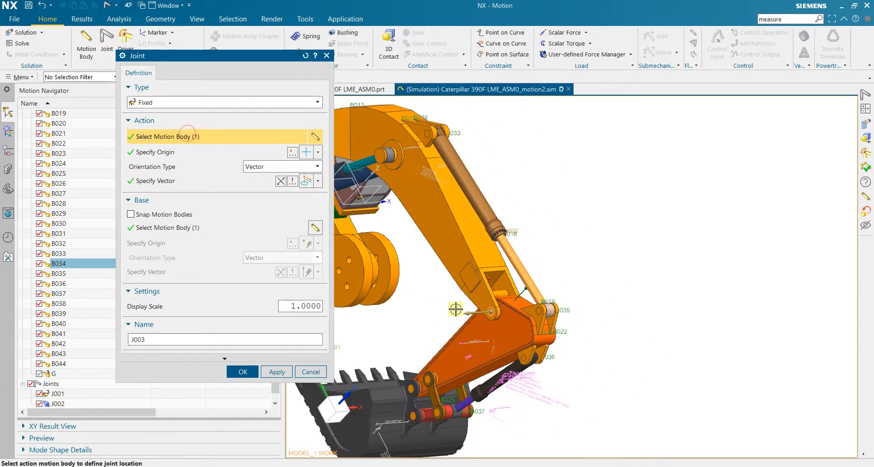
scroll(456, 340, "up", 1)
scroll(453, 353, "up", 2)
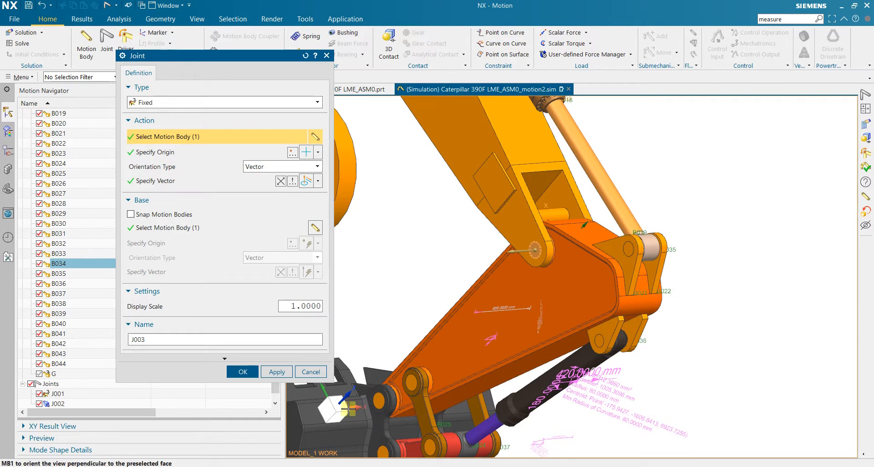
left_click(277, 372)
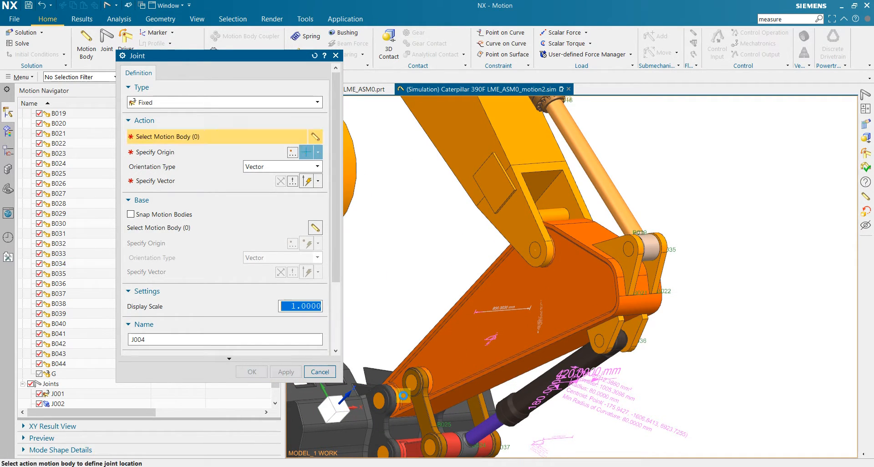
- Define a fixed joint on the arm's bucket-link pin, with its origin at the pin center and a Curve/Axis vector along the pin axis
scroll(403, 396, "up", 4)
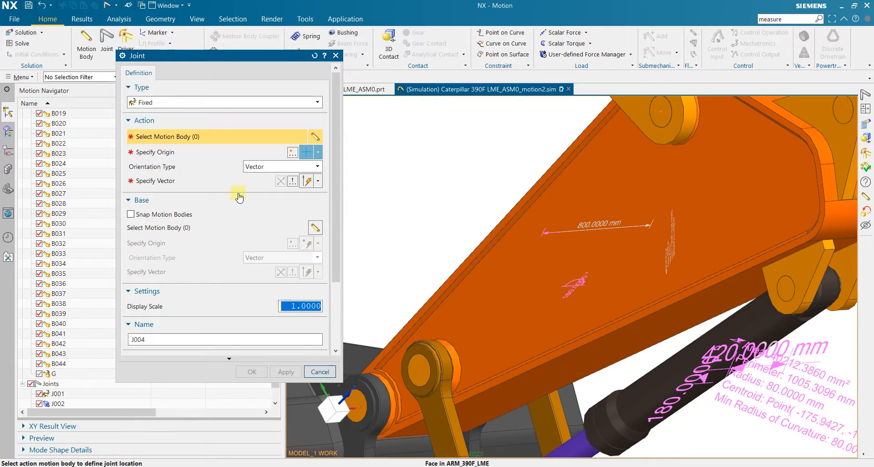
left_click(415, 364)
left_click(172, 153)
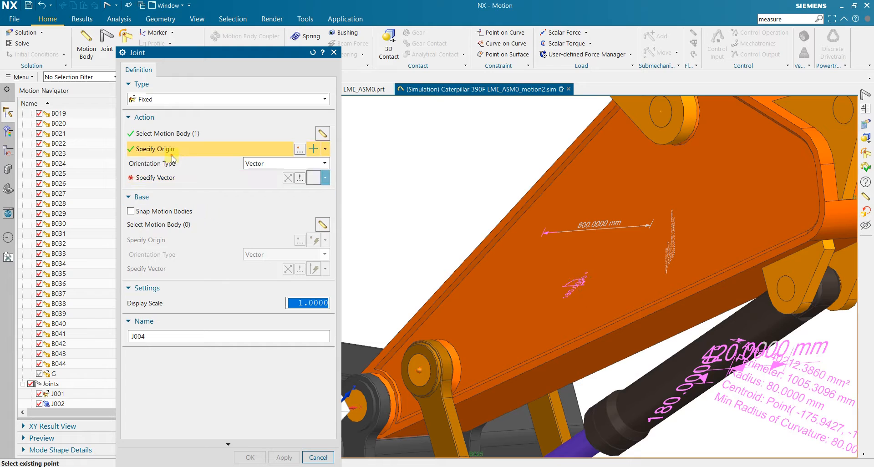
left_click(186, 135)
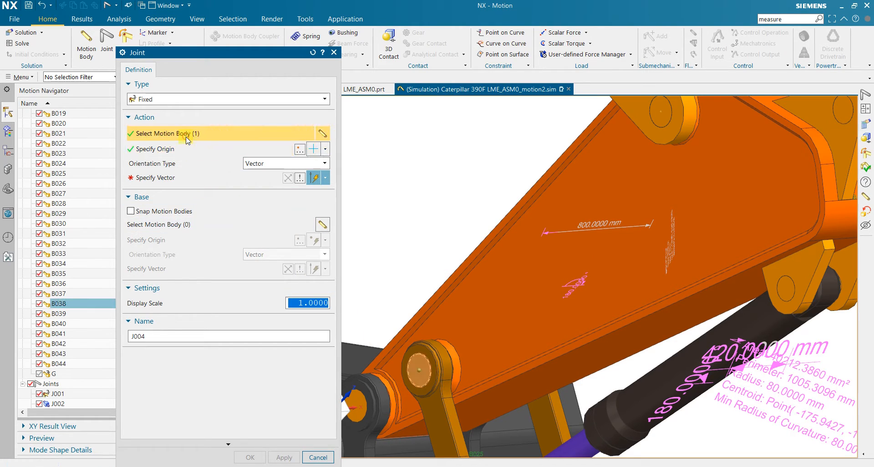
left_click(237, 180)
left_click(325, 178)
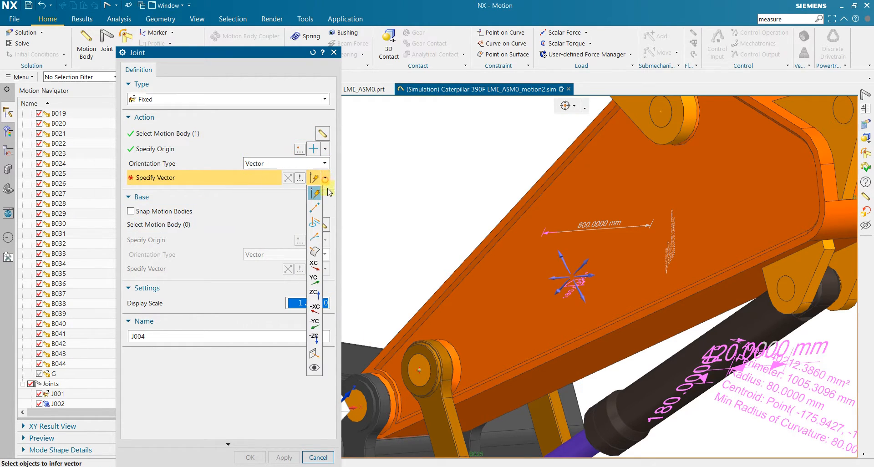
left_click(322, 227)
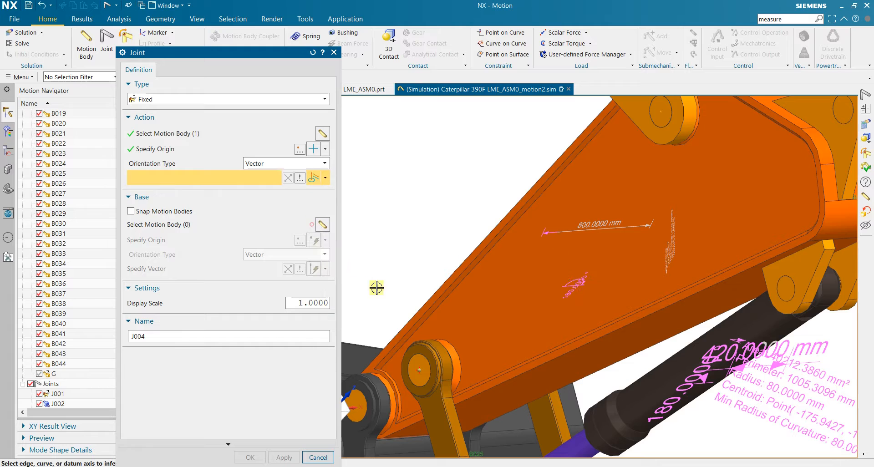
left_click(429, 369)
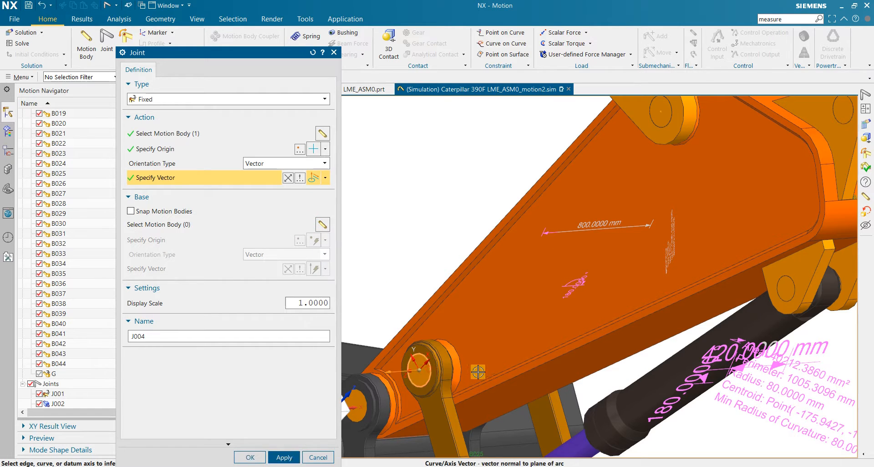
- Assign the arm as the base motion body and create the bucket-link pin's fixed joint
left_click(185, 225)
left_click(512, 327)
scroll(512, 329, "down", 3)
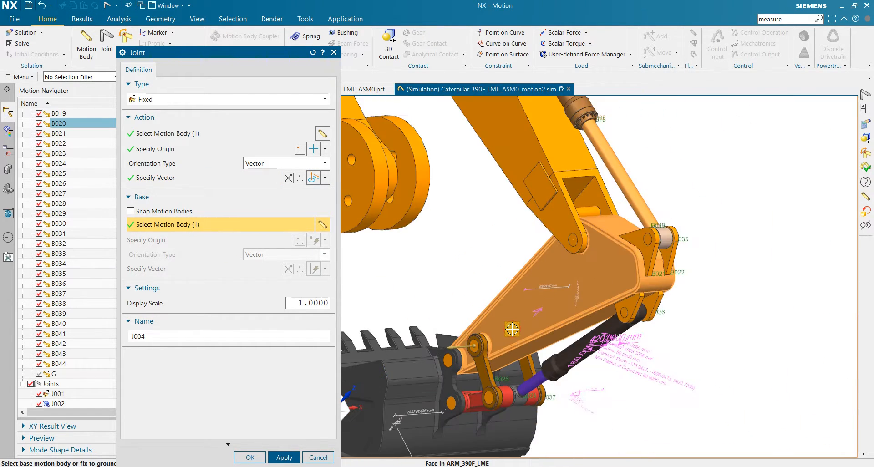
scroll(512, 328, "down", 3)
left_click(248, 458)
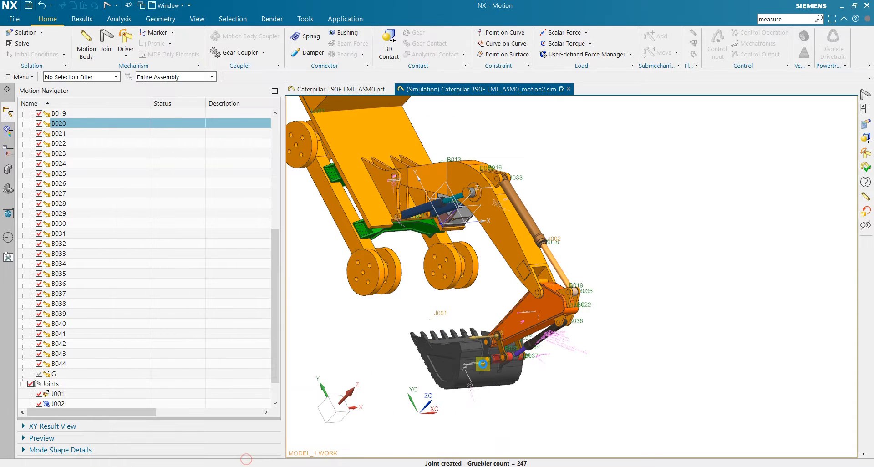
- Begin a revolute joint on the boom-to-arm pin, with the pin as action body and the origin at its circular edge's center
scroll(530, 301, "up", 6)
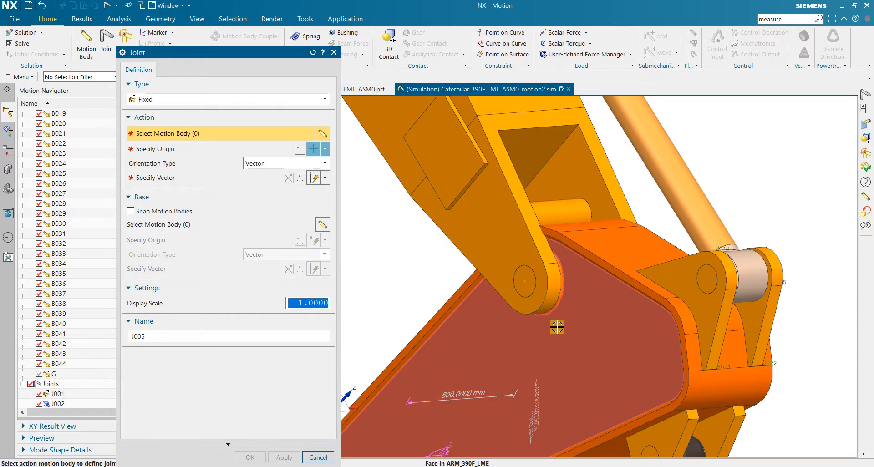
left_click(189, 99)
left_click(187, 108)
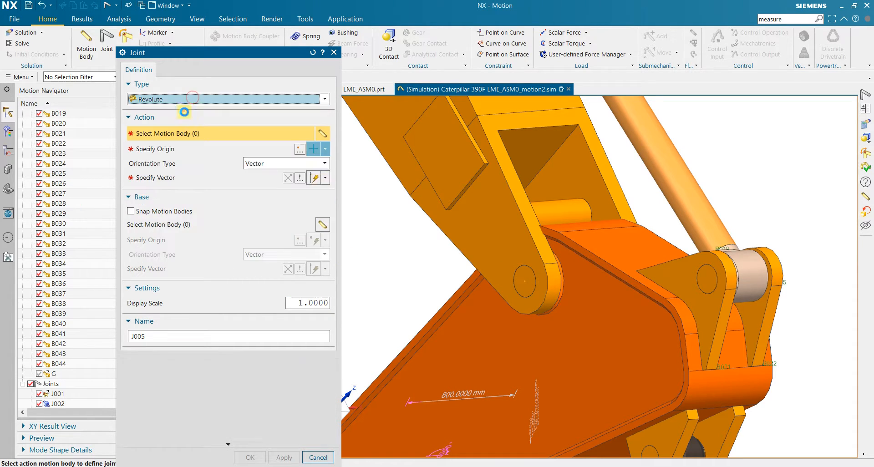
scroll(551, 288, "up", 2)
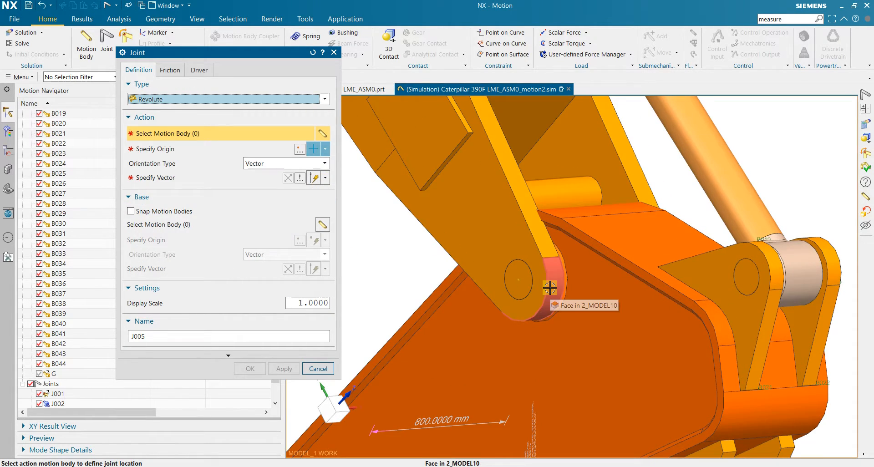
left_click(515, 277)
left_click(168, 151)
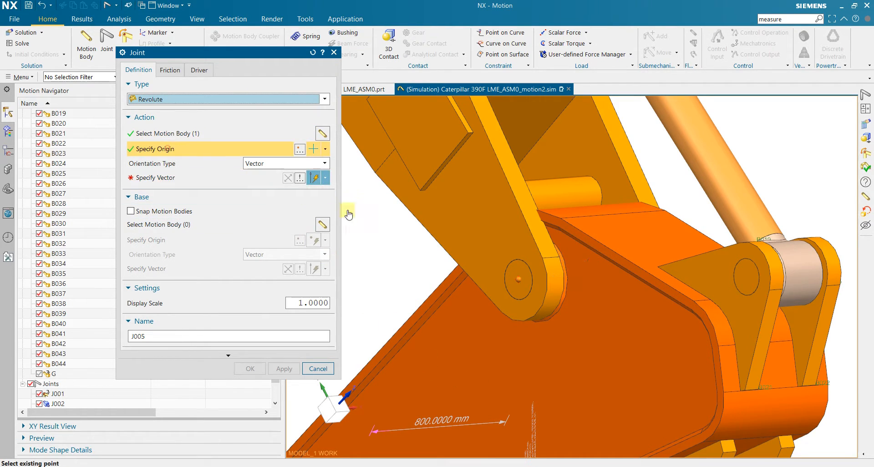
- Align the revolute joint's vector with the boom-to-arm pin axis using a Curve/Axis vector from the pin's circular edge
scroll(521, 266, "up", 1)
left_click(211, 181)
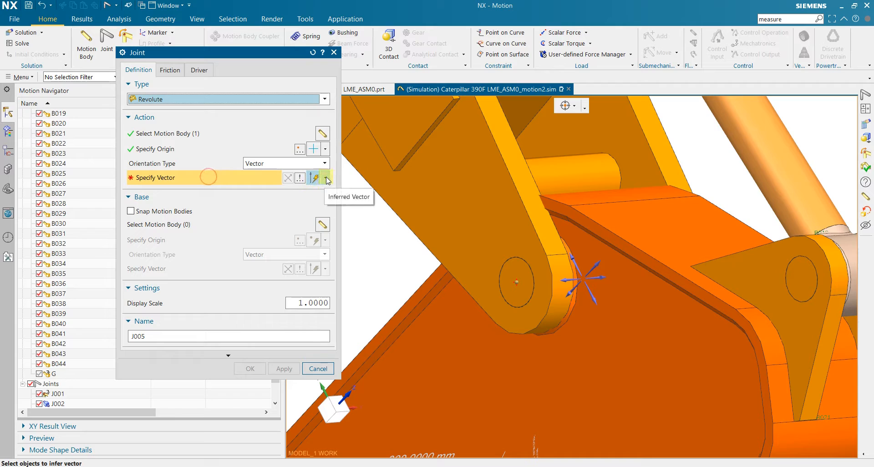
left_click(325, 177)
left_click(315, 224)
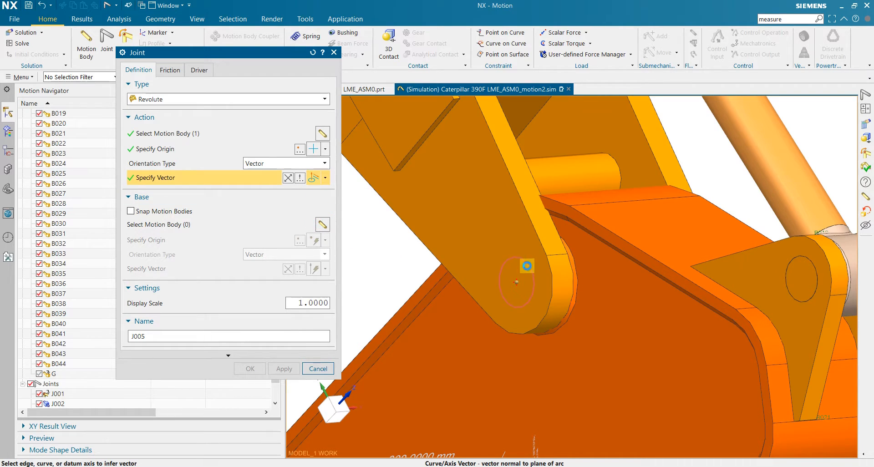
left_click(530, 266)
scroll(552, 330, "down", 2)
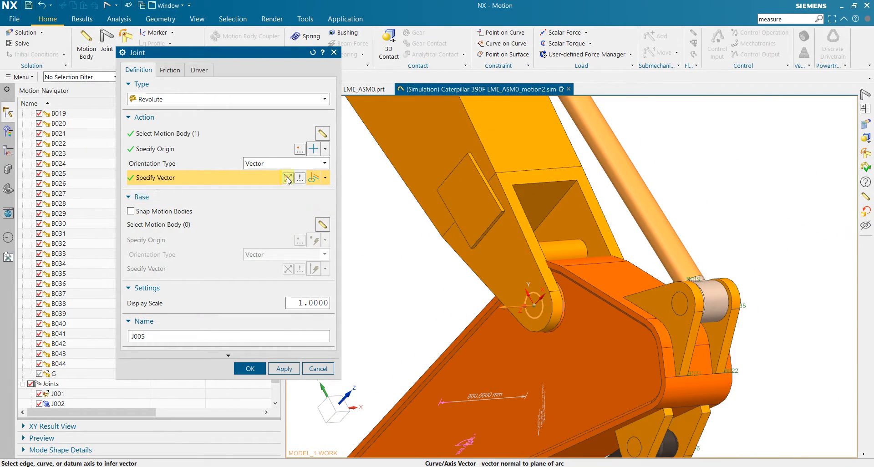
- Assign the boom as the base motion body and create the revolute joint at the boom-to-arm pin
left_click(197, 229)
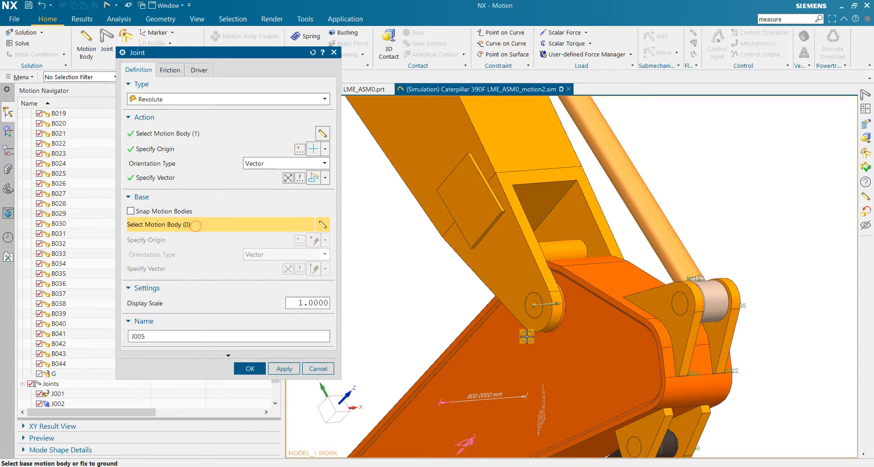
left_click(533, 267)
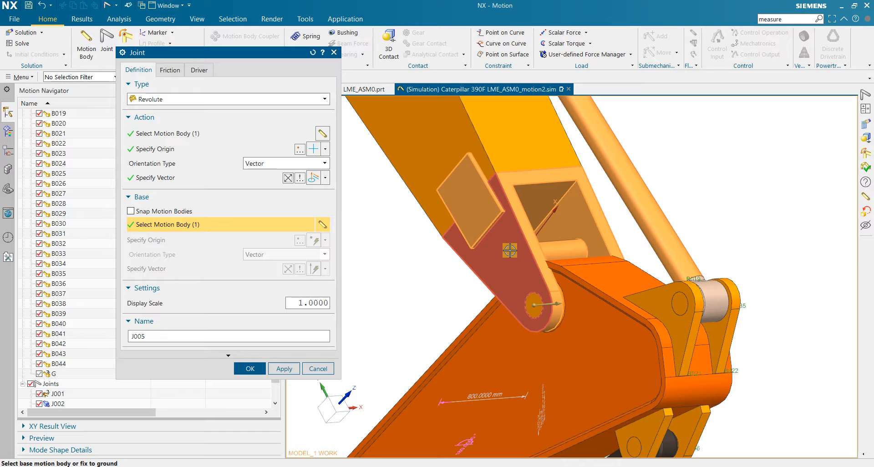
left_click(255, 369)
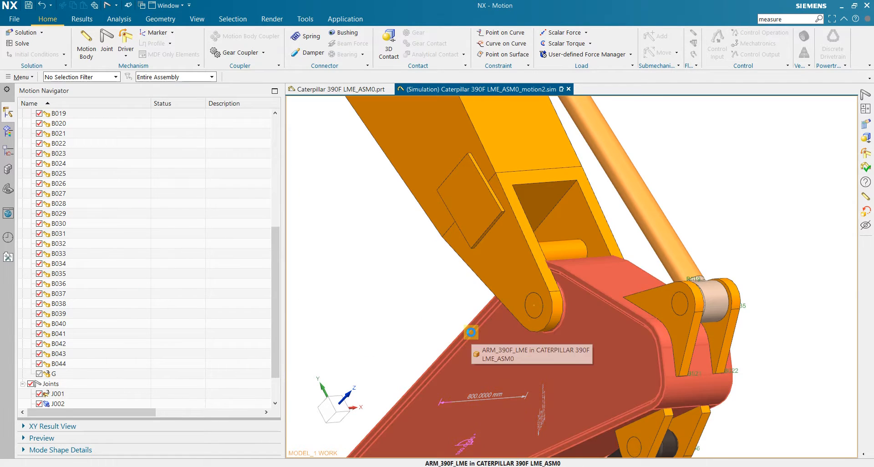
- Examine the whole excavator from several sides, checking the boom, arm, cylinders and bucket linkage for the joints defined so far
key("ctrl+f")
left_click_drag(334, 402, 413, 358)
middle_click_drag(413, 358, 402, 374)
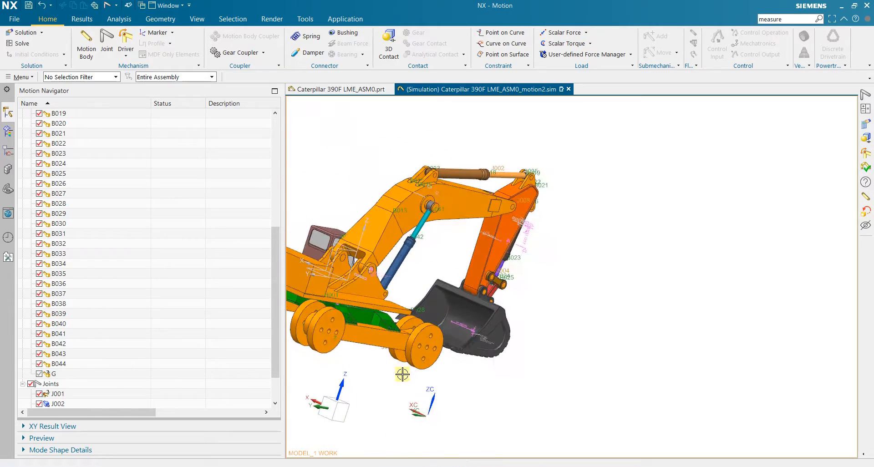
scroll(402, 374, "down", 3)
scroll(330, 342, "up", 5)
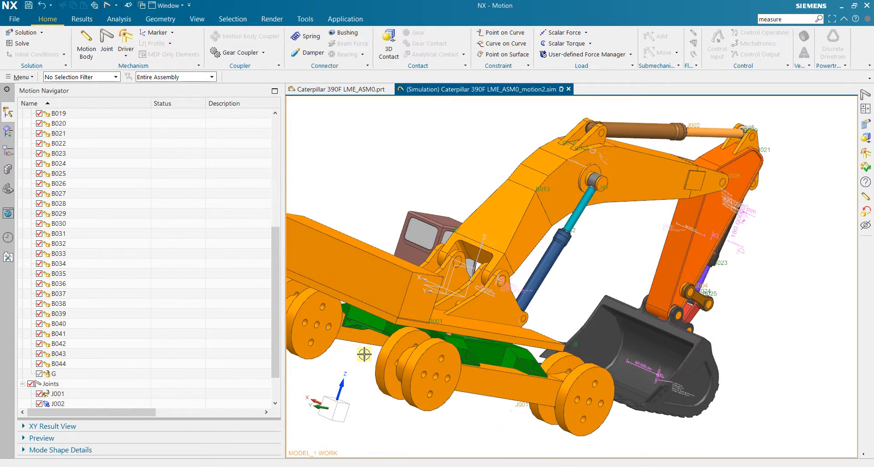
middle_click_drag(494, 311, 702, 237)
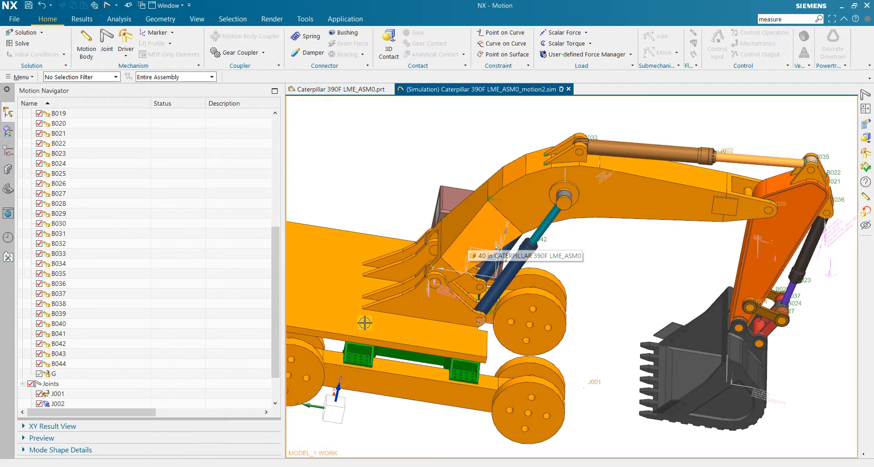
middle_click_drag(365, 323, 500, 363)
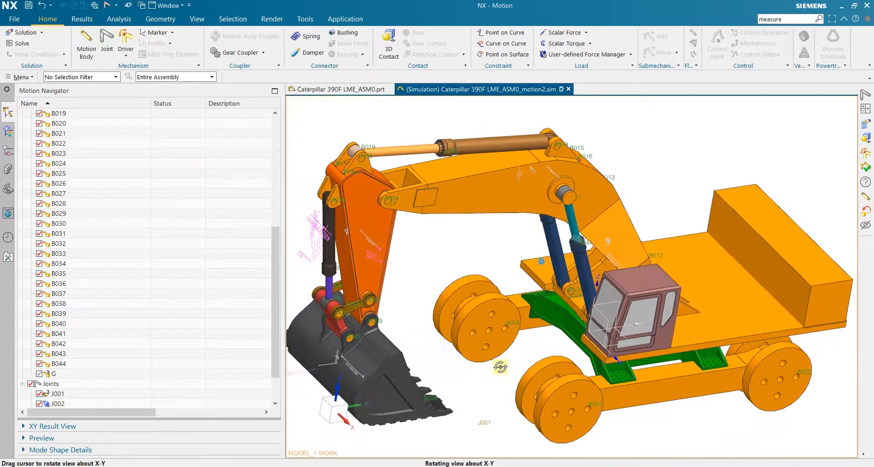
scroll(499, 366, "down", 2)
scroll(499, 386, "up", 2)
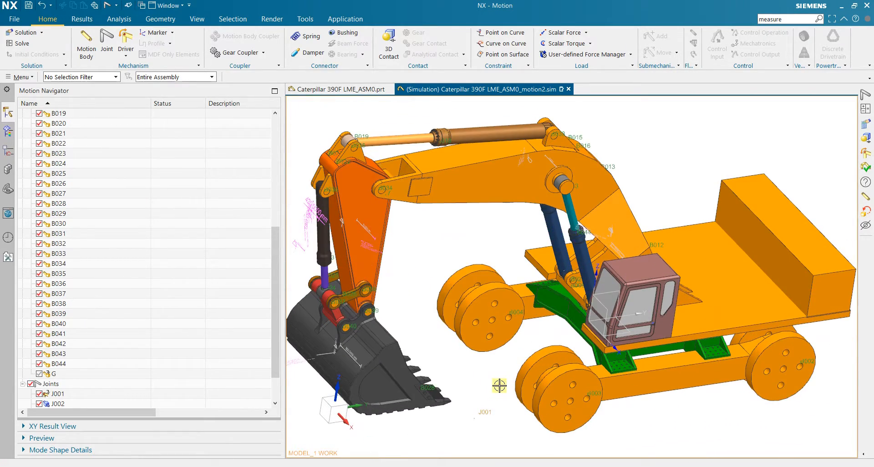
middle_click_drag(469, 274, 551, 308)
scroll(552, 306, "down", 3)
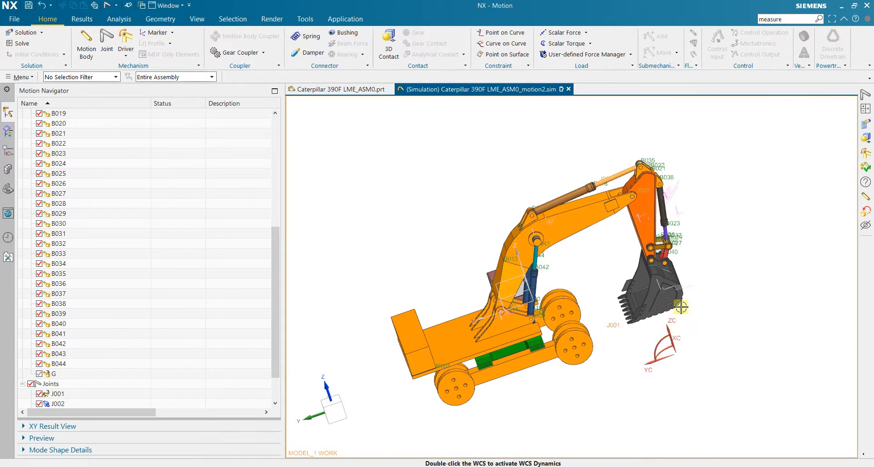
middle_click_drag(694, 310, 712, 292)
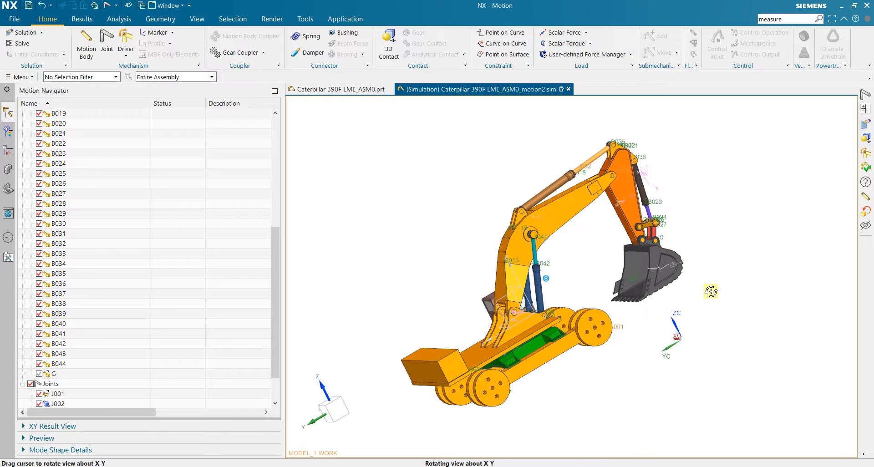
middle_click_drag(438, 261, 465, 288)
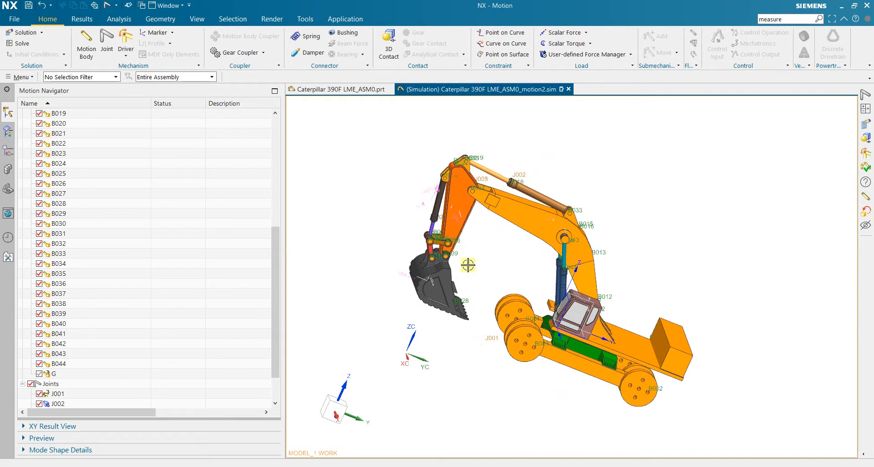
middle_click_drag(526, 289, 509, 272)
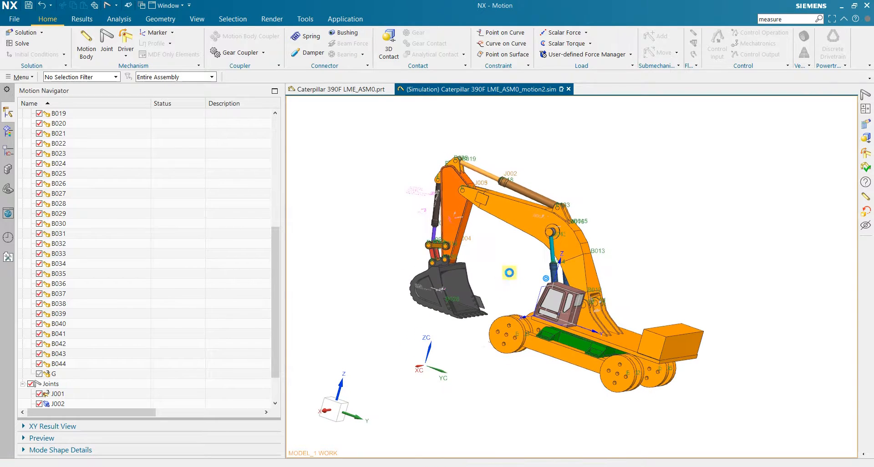